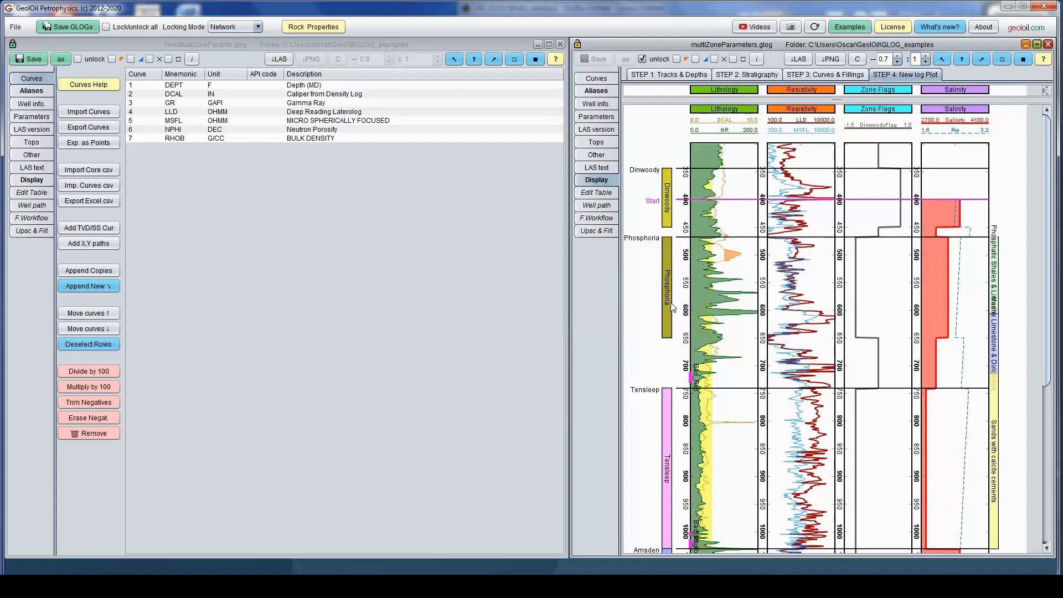
Examine the reference log plot from the Dinwoody top to the End marker, including the zone flag and salinity tracks.
{"action": "scroll", "coordinate": [1015, 260], "scroll_direction": "down", "scroll_amount": 3}
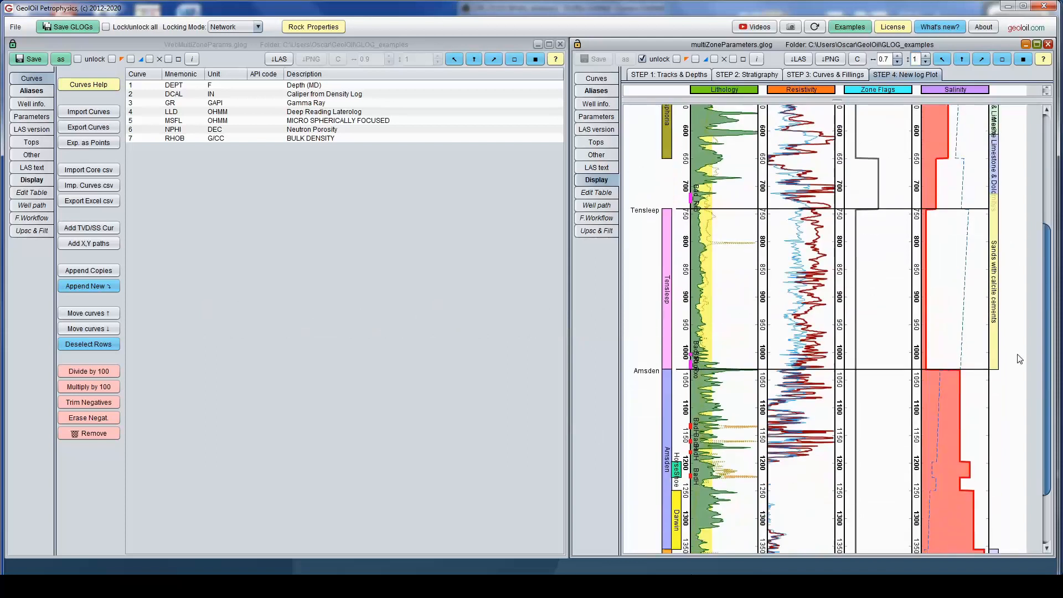
{"action": "scroll", "coordinate": [1018, 361], "scroll_direction": "down", "scroll_amount": 2}
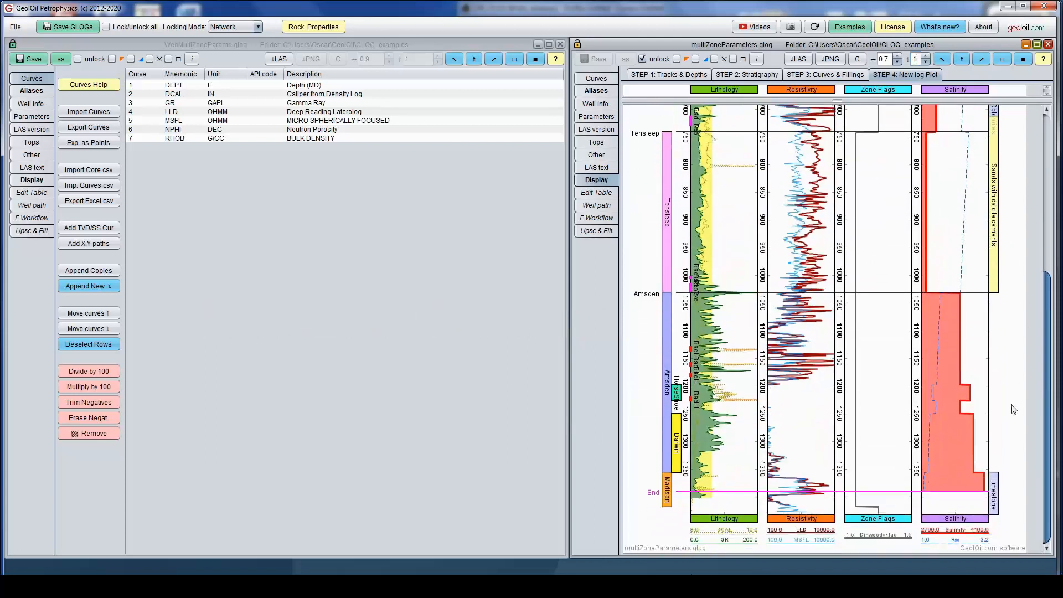
{"action": "scroll", "coordinate": [1013, 410], "scroll_direction": "up", "scroll_amount": 3}
{"action": "scroll", "coordinate": [991, 406], "scroll_direction": "down", "scroll_amount": 3}
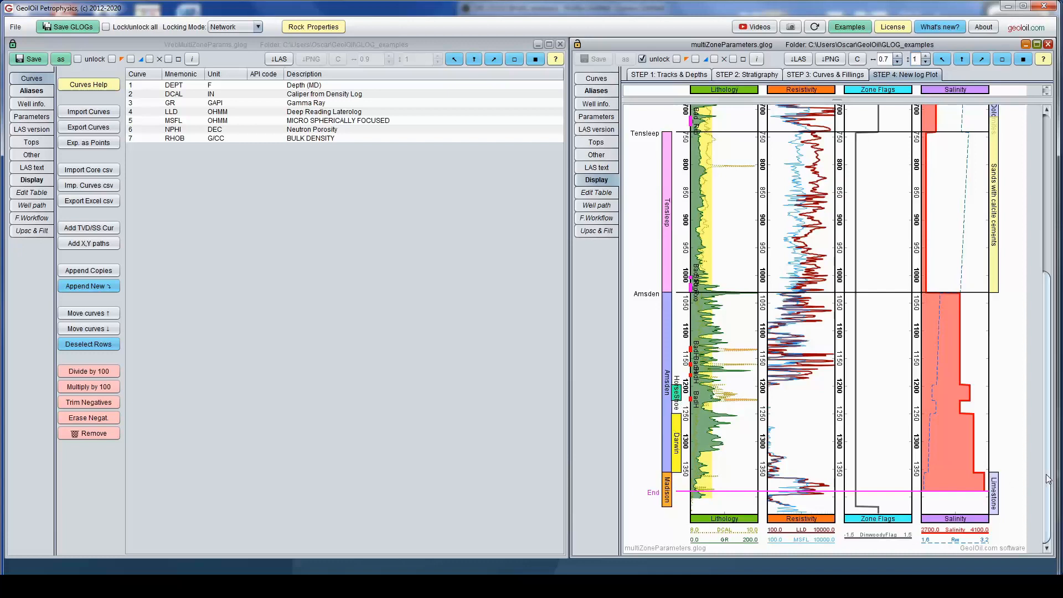
{"action": "left_click_drag", "start_coordinate": [1048, 479], "coordinate": [999, 296]}
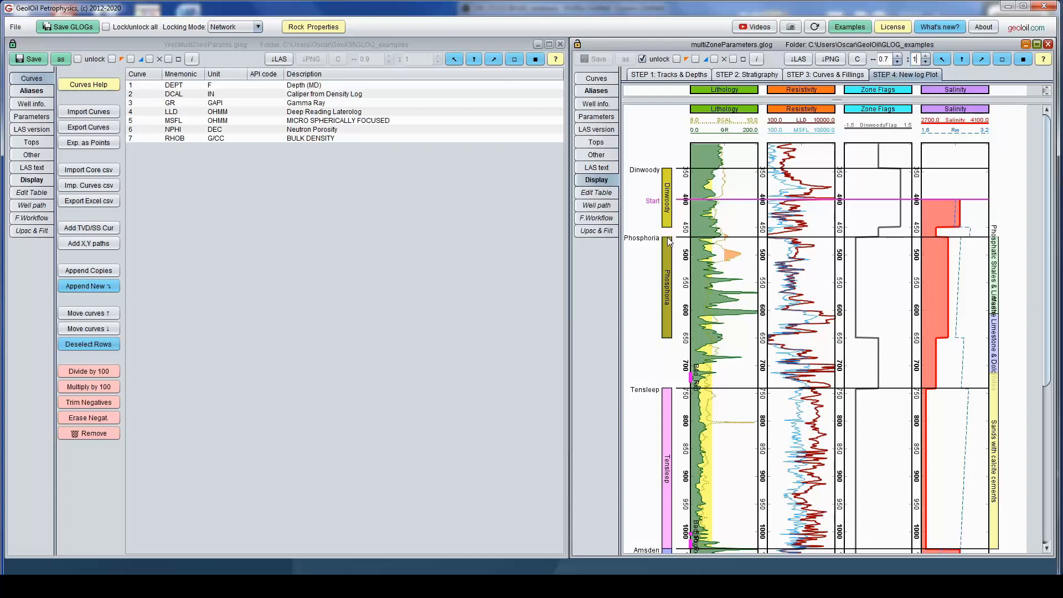
{"action": "left_click", "coordinate": [641, 233]}
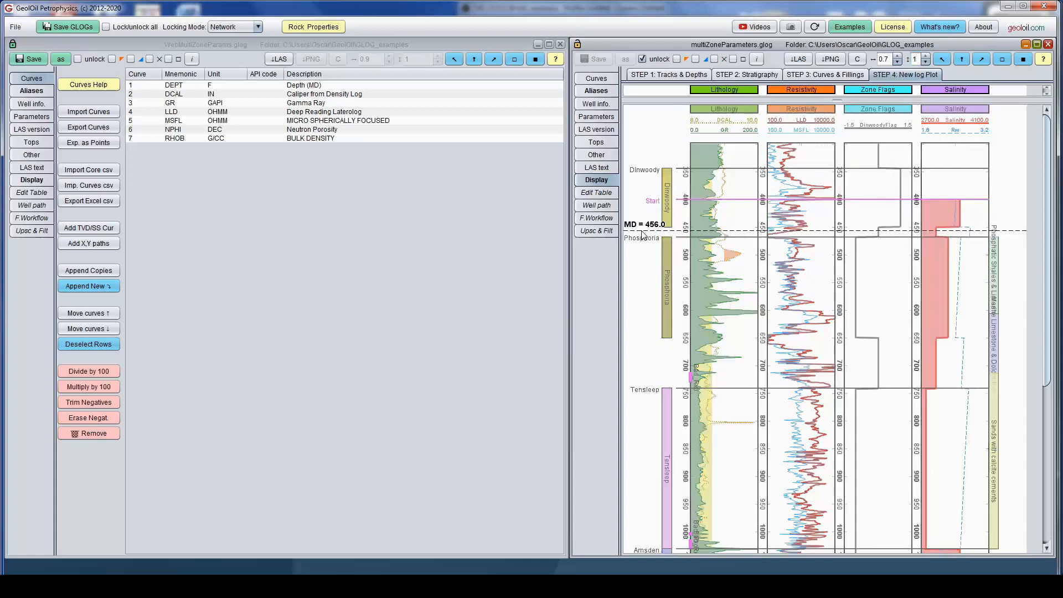
{"action": "left_click", "coordinate": [642, 236]}
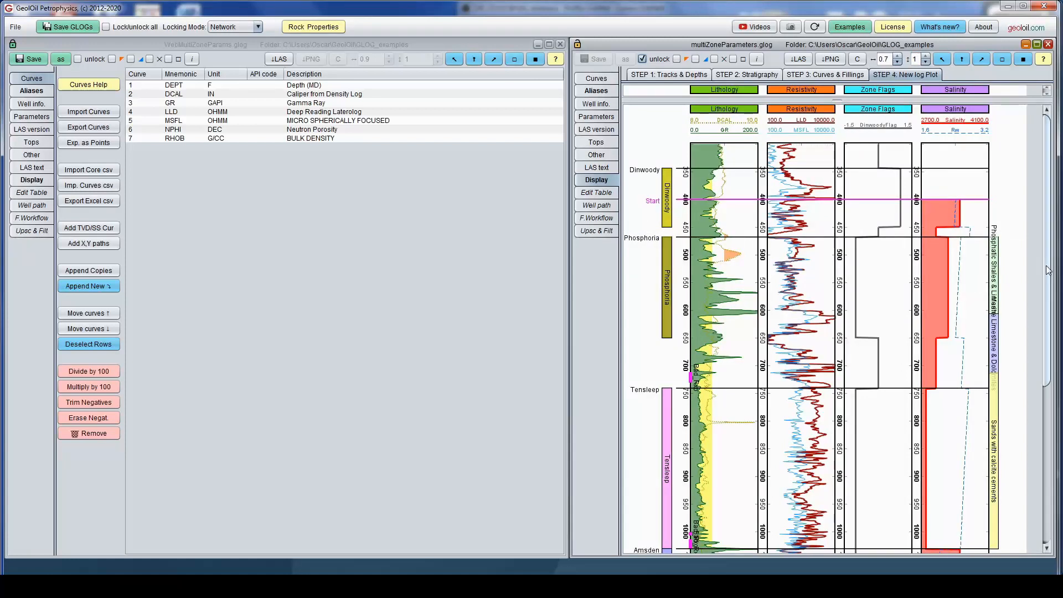
{"action": "left_click_drag", "start_coordinate": [1046, 272], "coordinate": [1019, 446]}
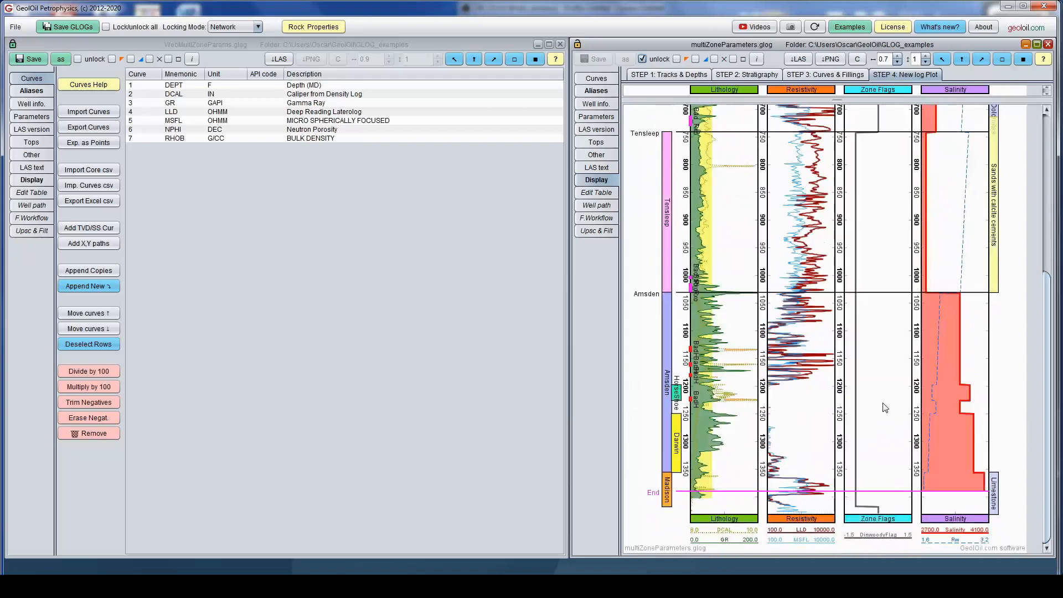
{"action": "left_click_drag", "start_coordinate": [1050, 465], "coordinate": [1051, 309]}
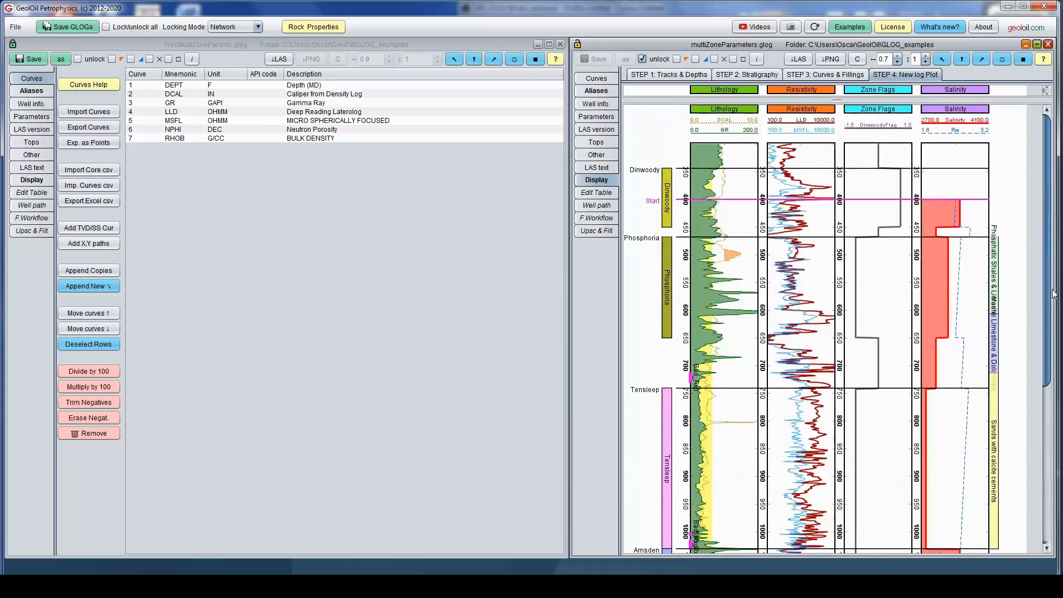
Review the formation and member zones, Dinwoody through Darwin, in the stratigraphy table of WebMultiZoneParams.glog.
{"action": "left_click", "coordinate": [354, 49]}
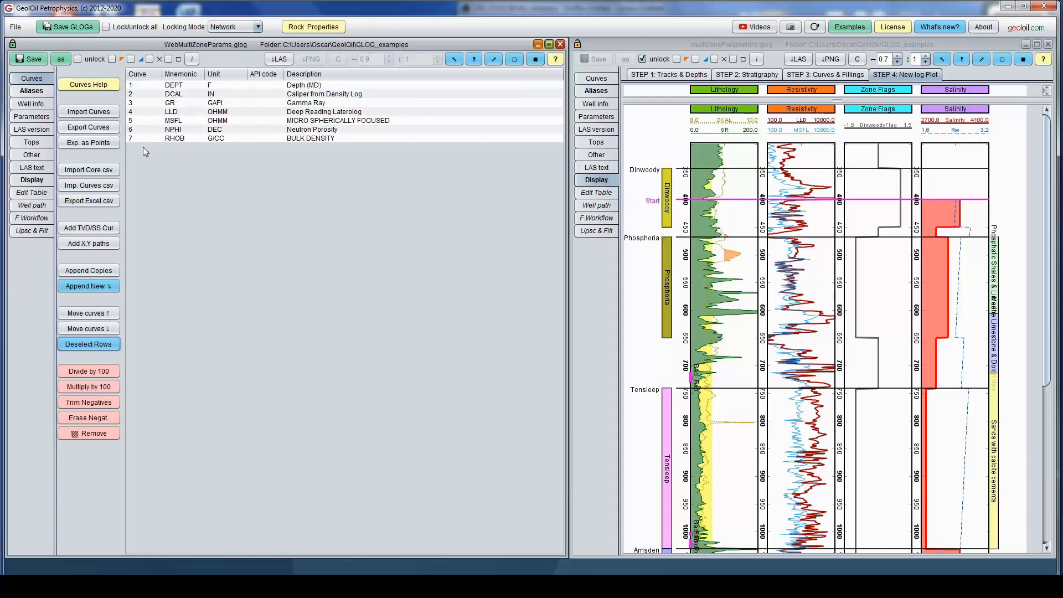
{"action": "left_click", "coordinate": [32, 180]}
{"action": "left_click", "coordinate": [182, 74]}
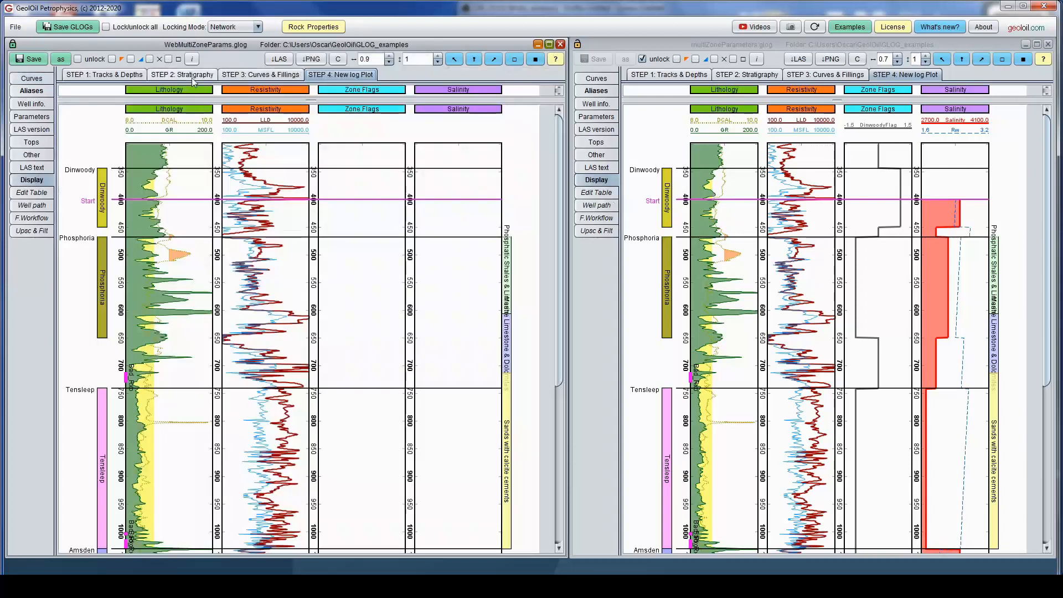
{"action": "left_click_drag", "start_coordinate": [138, 171], "coordinate": [131, 223]}
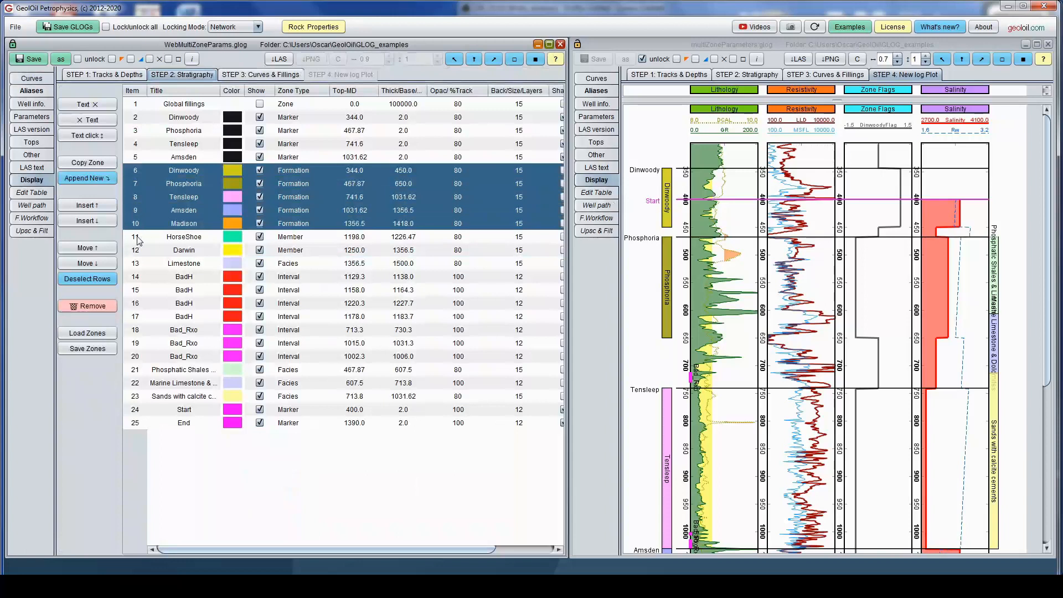
{"action": "left_click", "coordinate": [144, 240]}
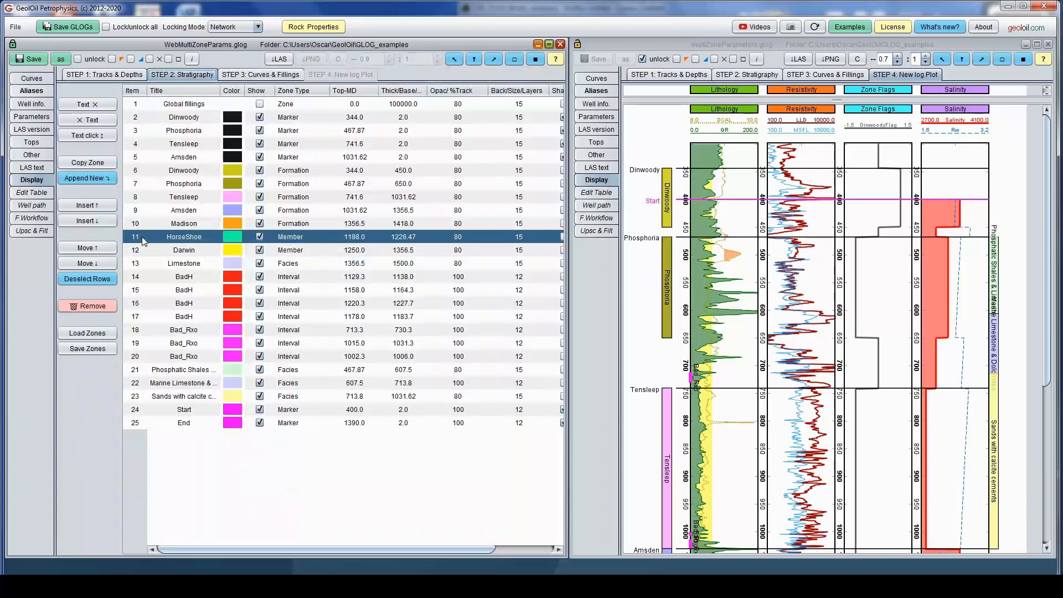
{"action": "left_click", "coordinate": [139, 250], "text": "shift"}
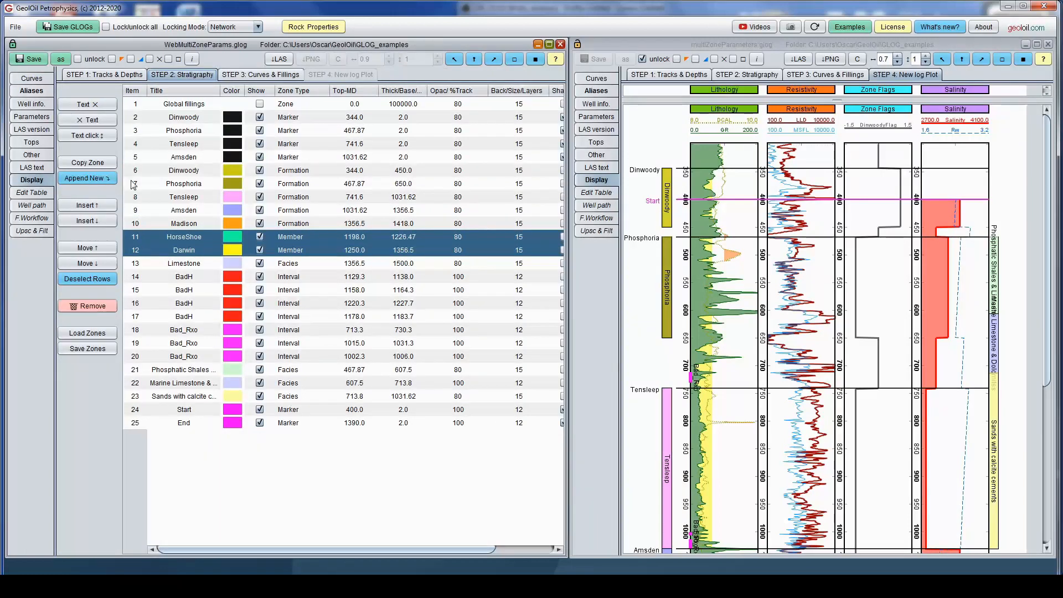
{"action": "left_click_drag", "start_coordinate": [137, 171], "coordinate": [132, 253]}
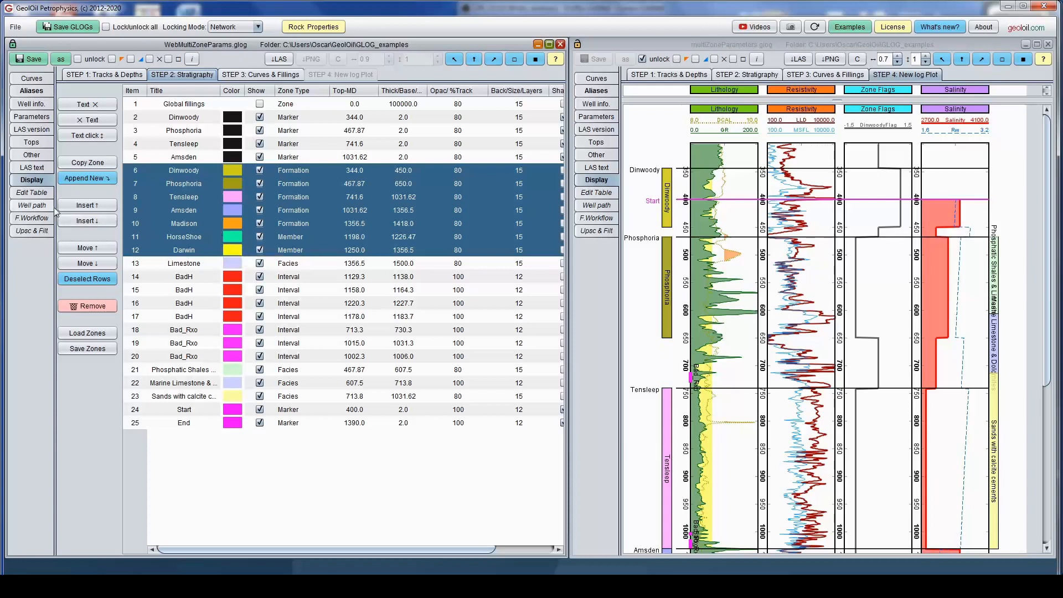
Show the upscaling and filtering lists of both GLOG files and select the reference Dinwoody Flag entry.
{"action": "left_click", "coordinate": [23, 235]}
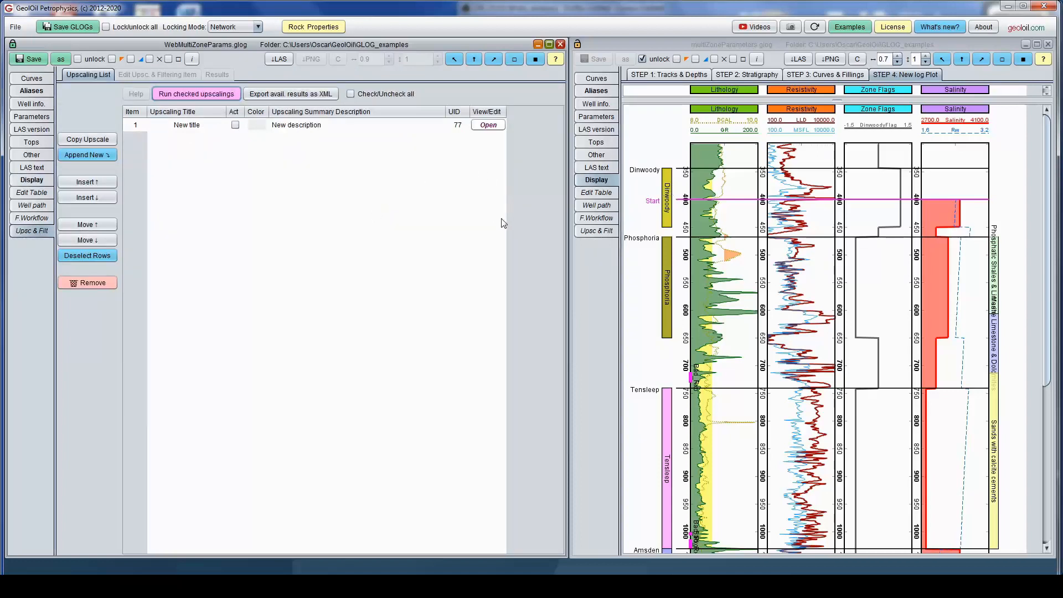
{"action": "left_click", "coordinate": [594, 231]}
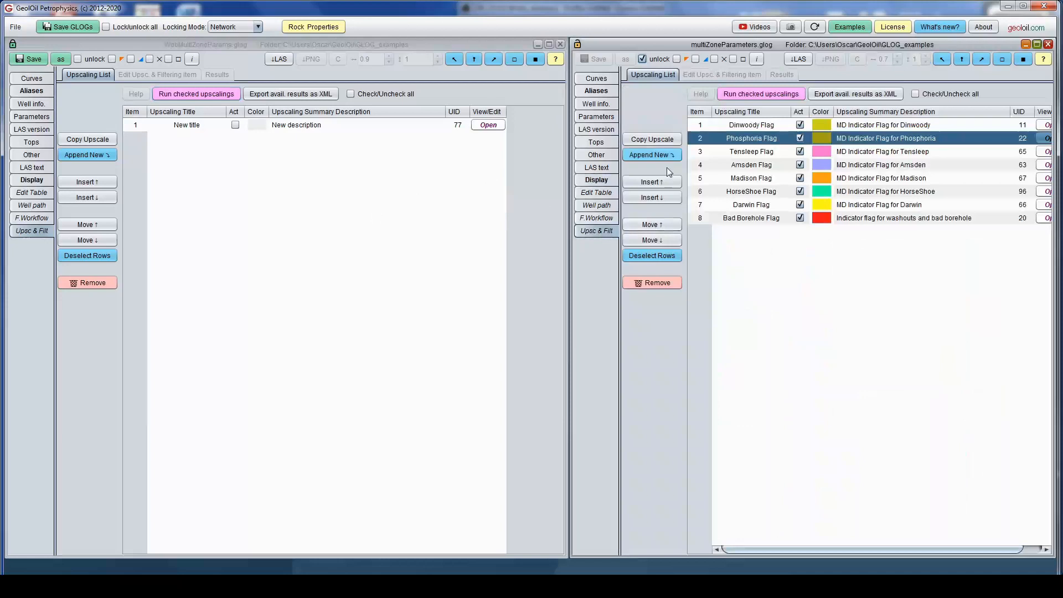
{"action": "left_click", "coordinate": [714, 126]}
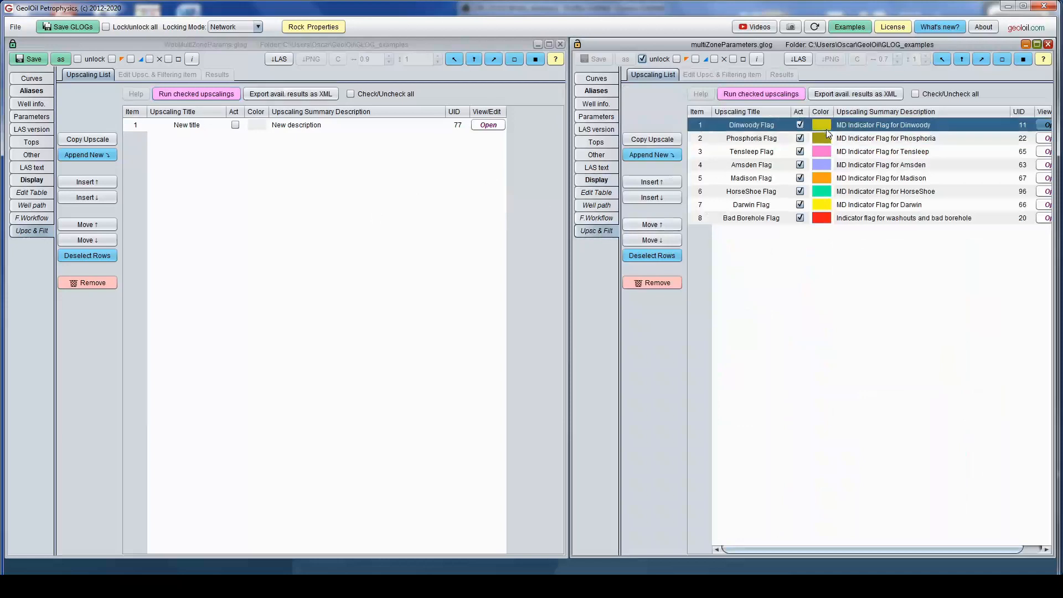
Title the first upscaling in WebMultiZoneParams.glog "Dinwoody Flag".
{"action": "double_click", "coordinate": [212, 125]}
{"action": "key", "text": "BackSpace"}
{"action": "key", "text": "BackSpace"}
{"action": "key", "text": "BackSpace"}
{"action": "key", "text": "BackSpace"}
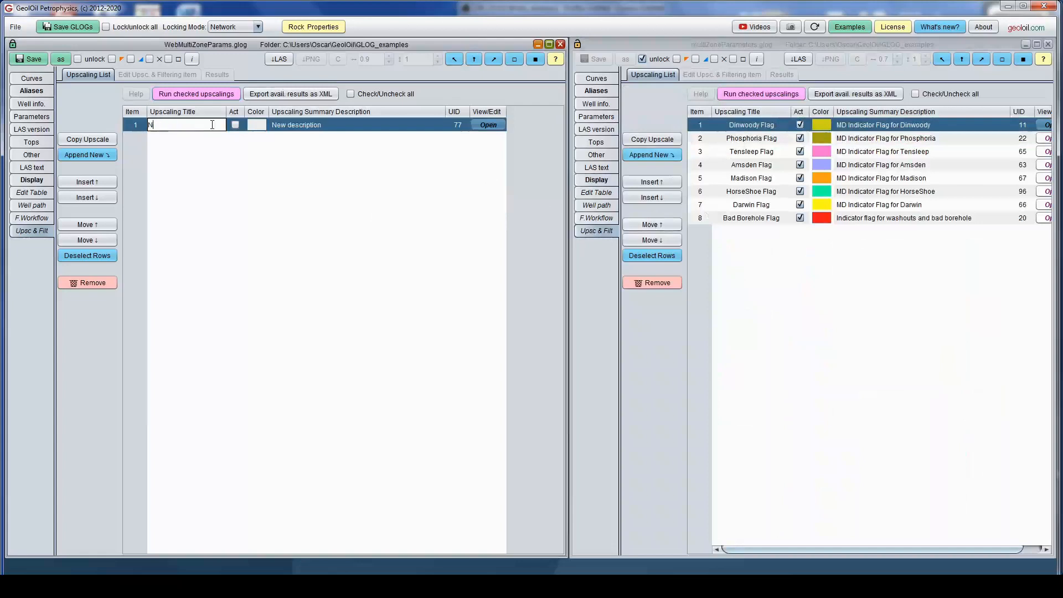
{"action": "type", "text": "Dinwoody Flag"}
{"action": "key", "text": "Return"}
Replace the upscaling's summary description with the reference file's text "MD Indicator Flag for Dinwoody".
{"action": "double_click", "coordinate": [320, 127]}
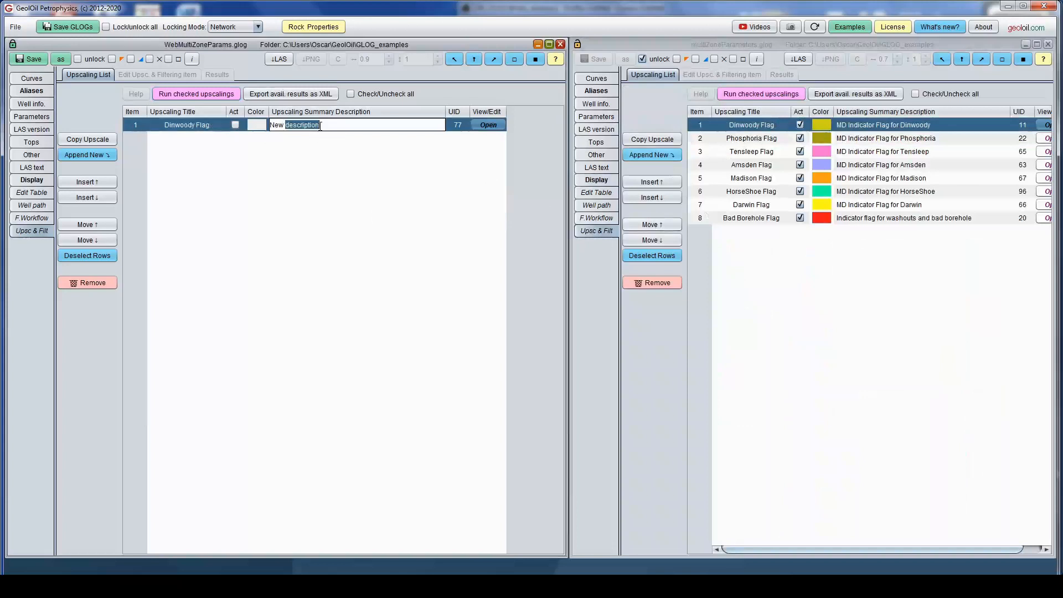
{"action": "key", "text": "BackSpace"}
{"action": "key", "text": "BackSpace"}
{"action": "key", "text": "BackSpace"}
{"action": "key", "text": "BackSpace"}
{"action": "key", "text": "BackSpace"}
{"action": "double_click", "coordinate": [937, 120]}
{"action": "key", "text": "ctrl+c"}
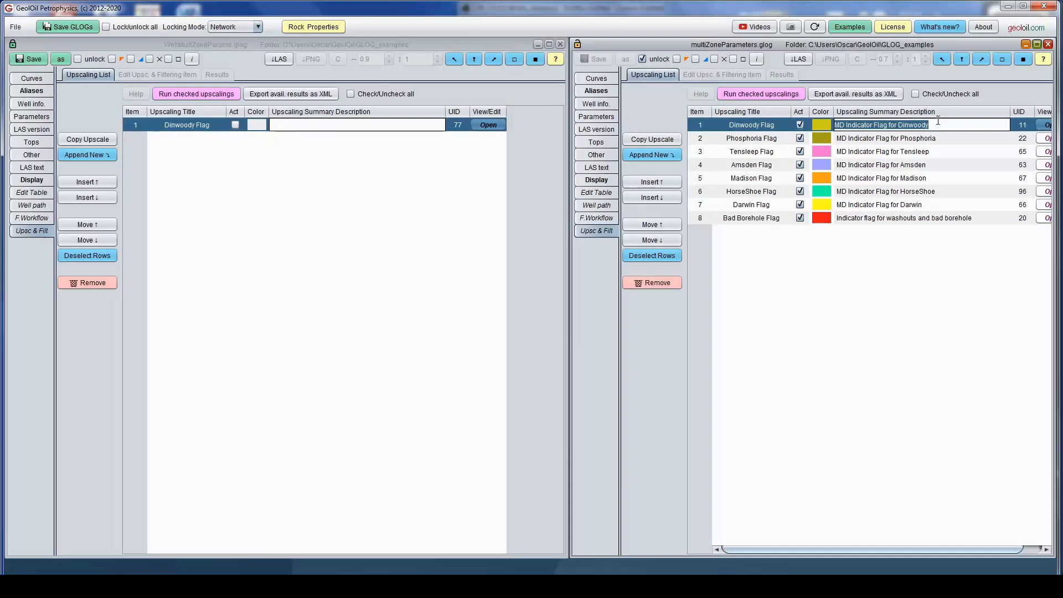
{"action": "left_click", "coordinate": [332, 124]}
{"action": "key", "text": "ctrl+v"}
{"action": "key", "text": "Return"}
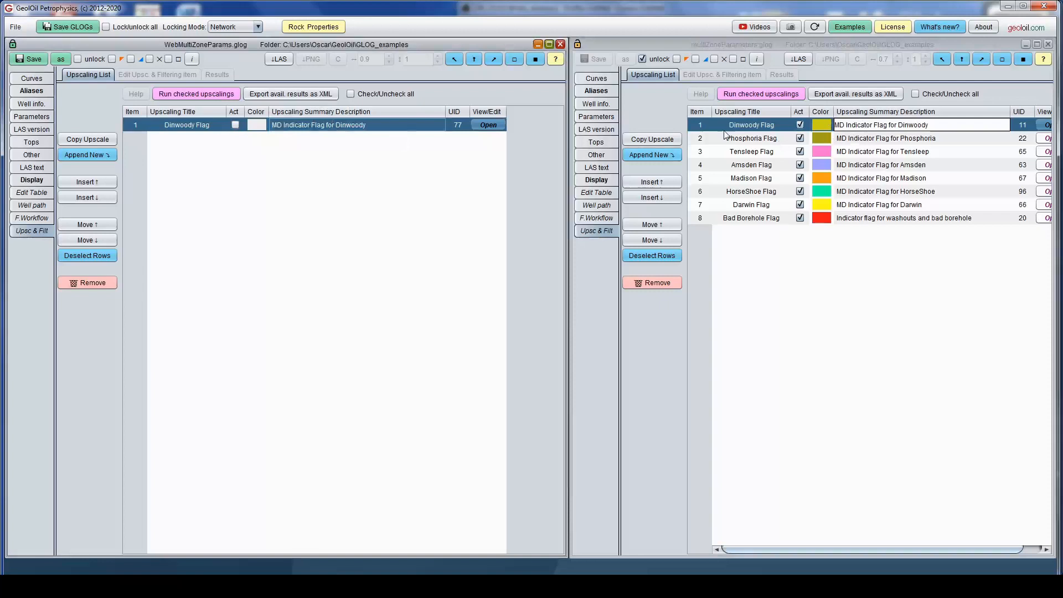
Set the new Dinwoody Flag upscaling's color to the dark yellow used by the reference entry.
{"action": "left_click", "coordinate": [673, 259]}
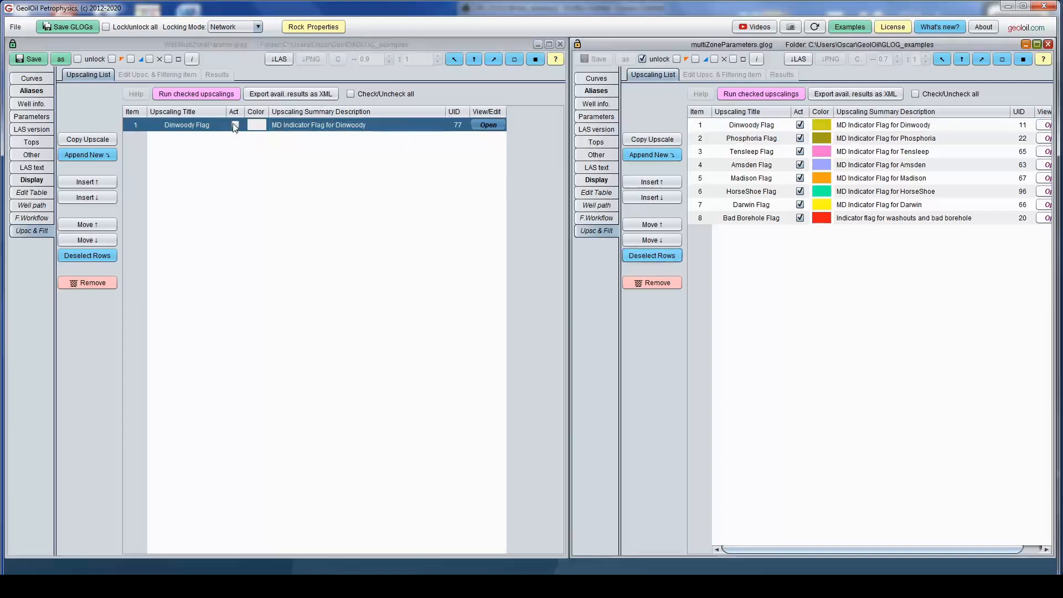
{"action": "left_click", "coordinate": [257, 124]}
{"action": "left_click", "coordinate": [623, 264]}
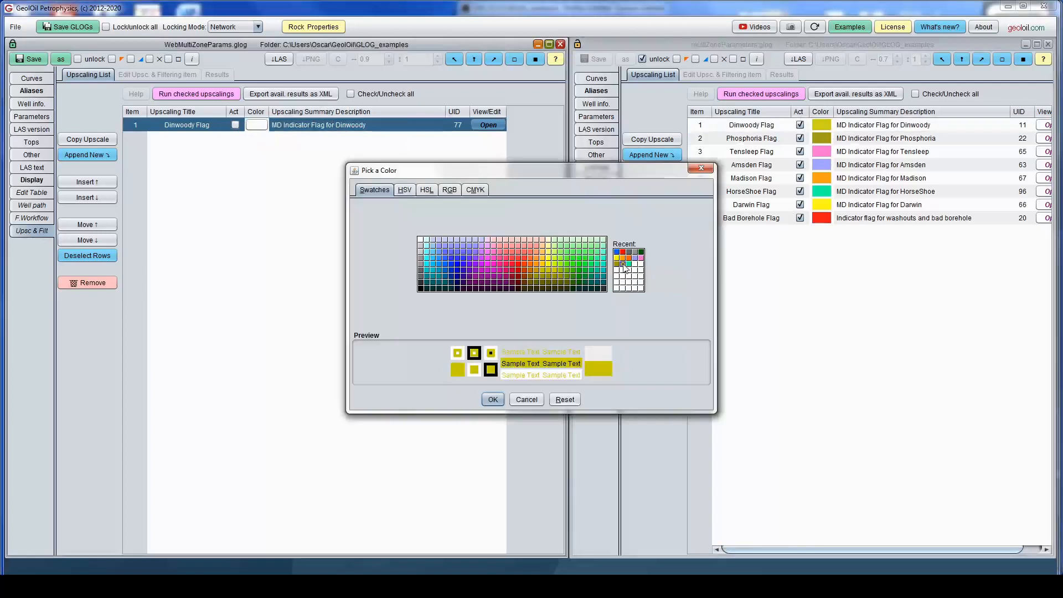
{"action": "left_click", "coordinate": [492, 399]}
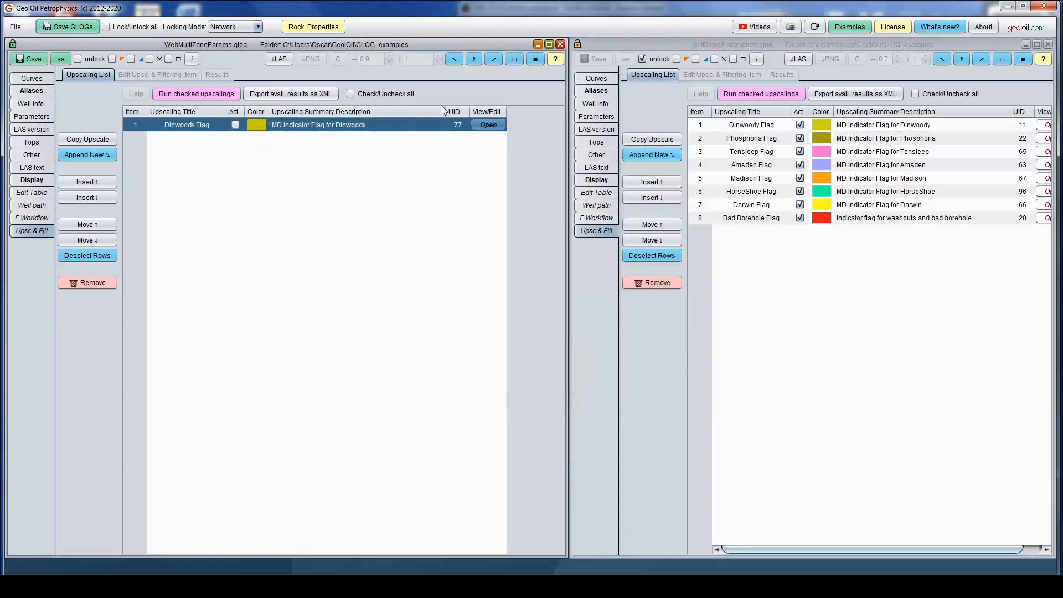
Activate the new Dinwoody Flag upscaling and open the specifications of both the reference and the new entry.
{"action": "left_click", "coordinate": [701, 125]}
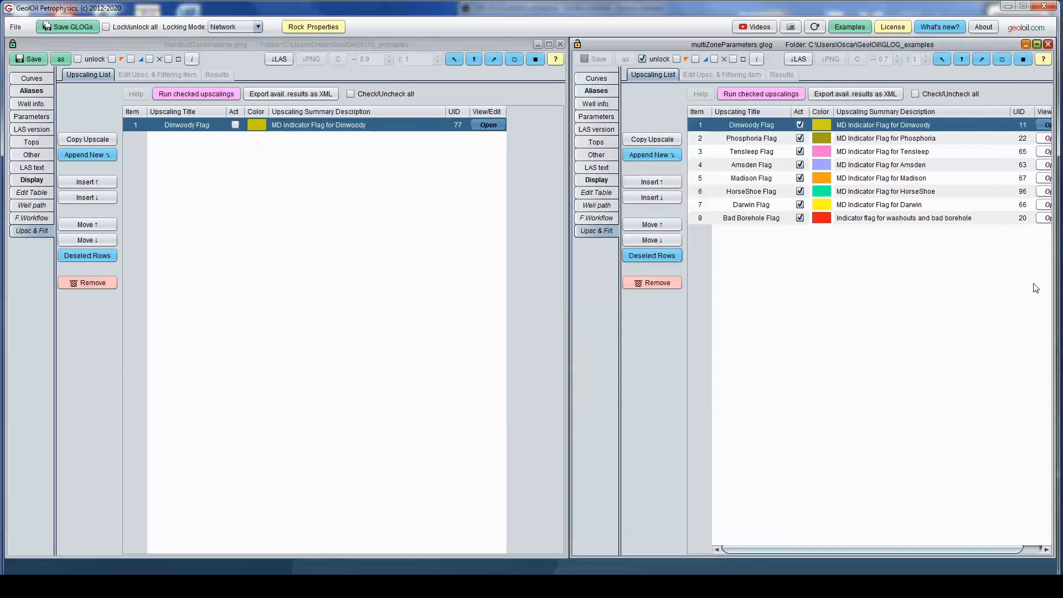
{"action": "left_click", "coordinate": [1046, 125]}
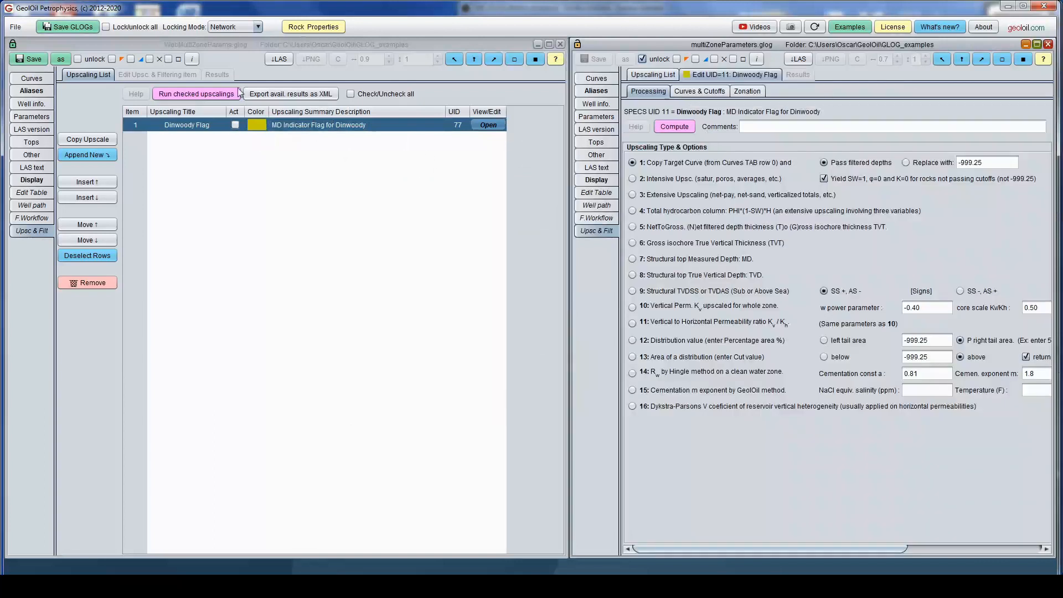
{"action": "left_click", "coordinate": [235, 125]}
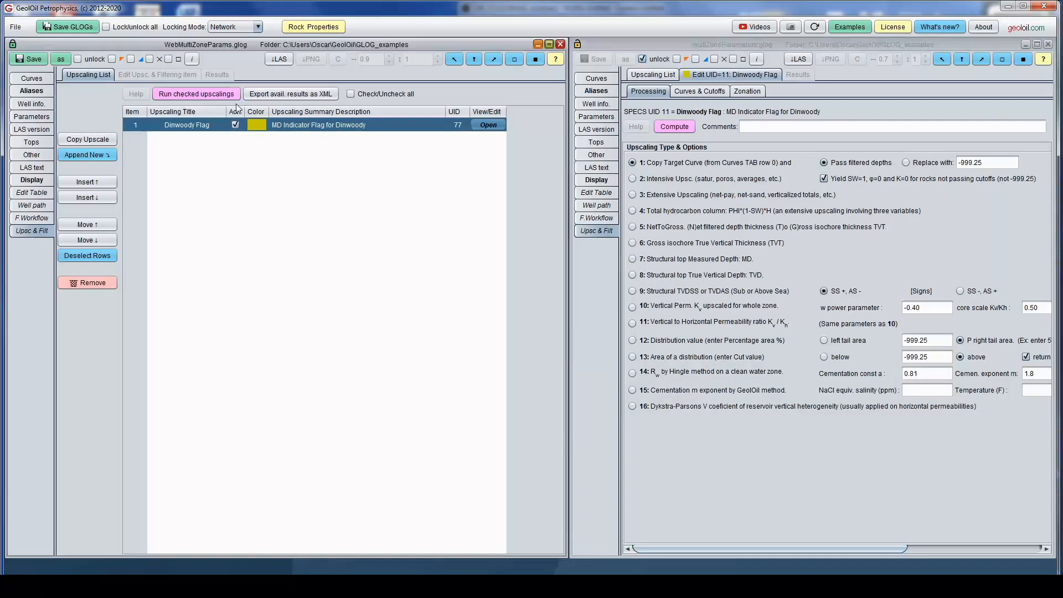
{"action": "left_click", "coordinate": [489, 124]}
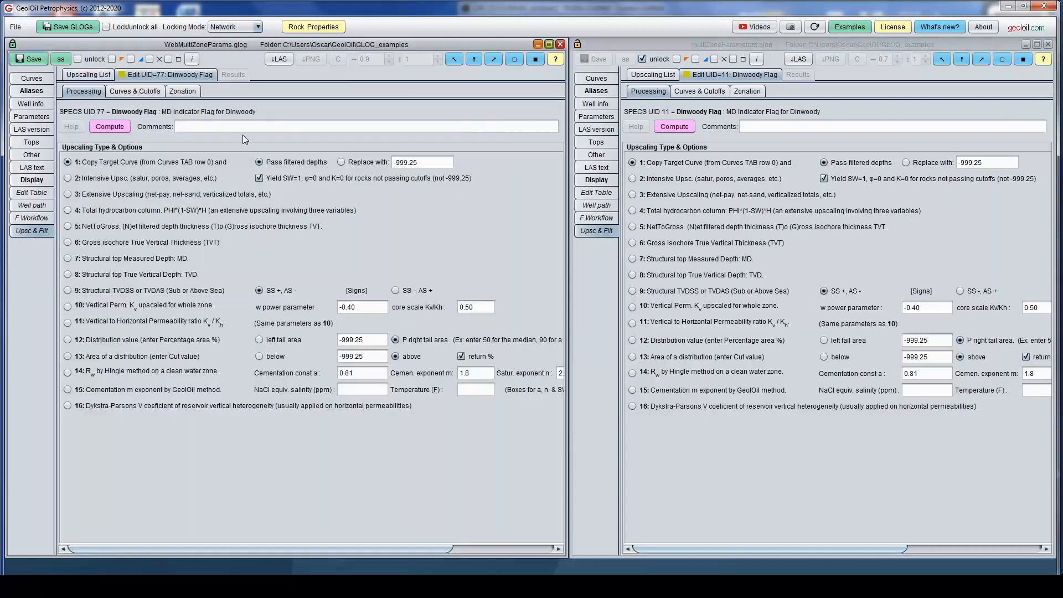
Turn off the Volume of Shale, Porosity and Water Saturation filters in the new upscaling's curves and cutoffs.
{"action": "left_click", "coordinate": [136, 92]}
{"action": "left_click", "coordinate": [717, 92]}
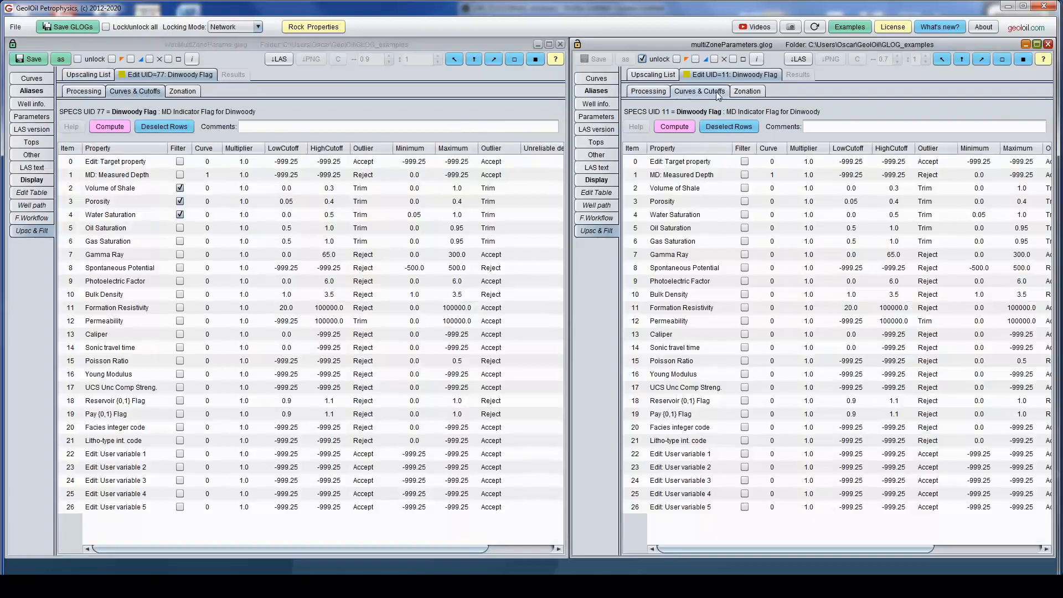
{"action": "left_click", "coordinate": [180, 188]}
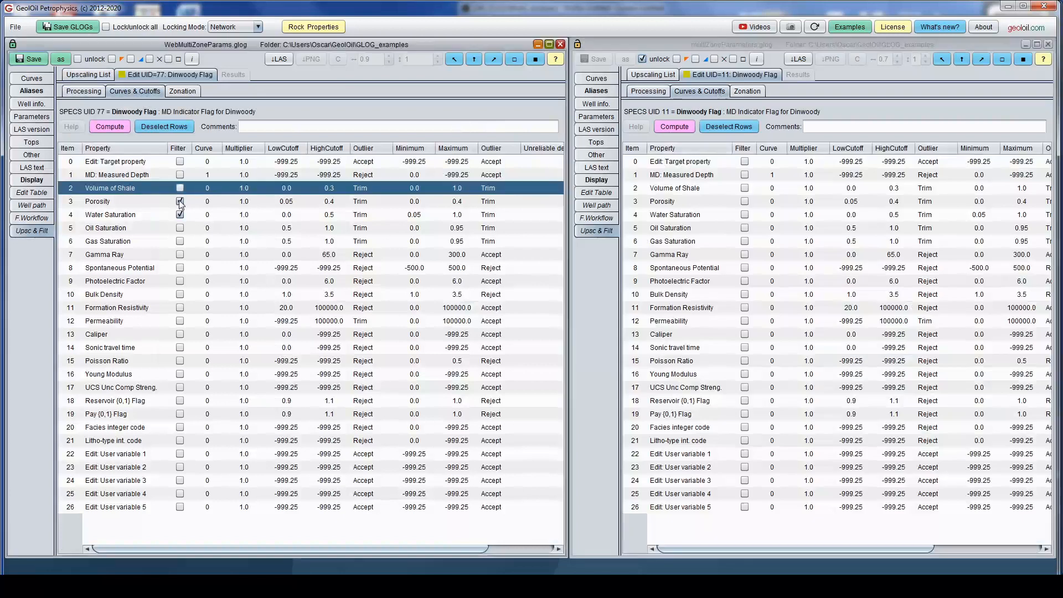
{"action": "left_click", "coordinate": [180, 202]}
{"action": "left_click", "coordinate": [180, 214]}
{"action": "left_click", "coordinate": [182, 128]}
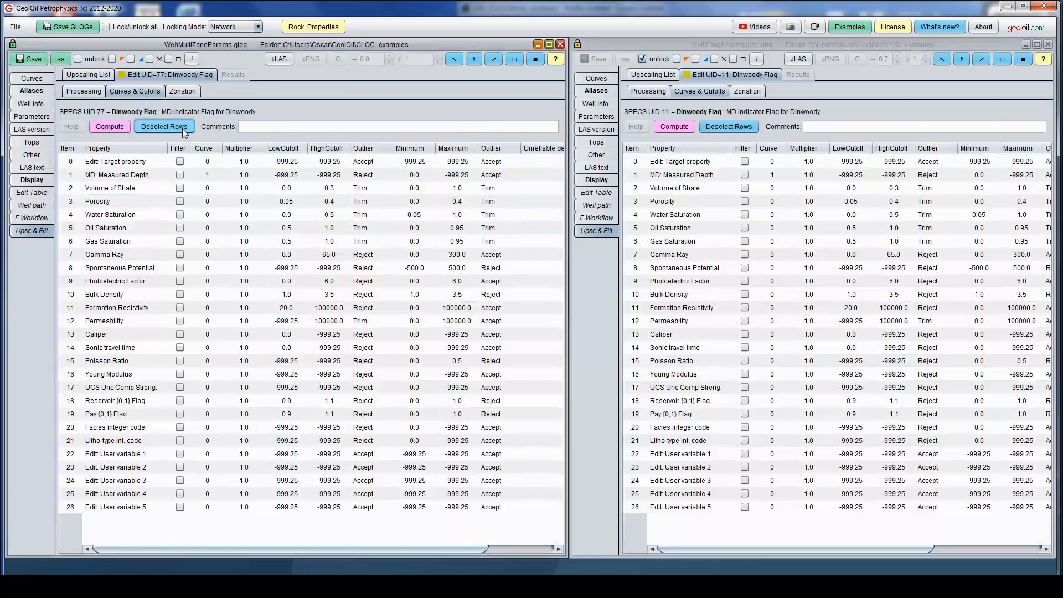
In the new upscaling's zonation options, enable the detected zone/litho-type indicator flag curve and the filter by stratigraphy zone titles.
{"action": "left_click", "coordinate": [746, 92]}
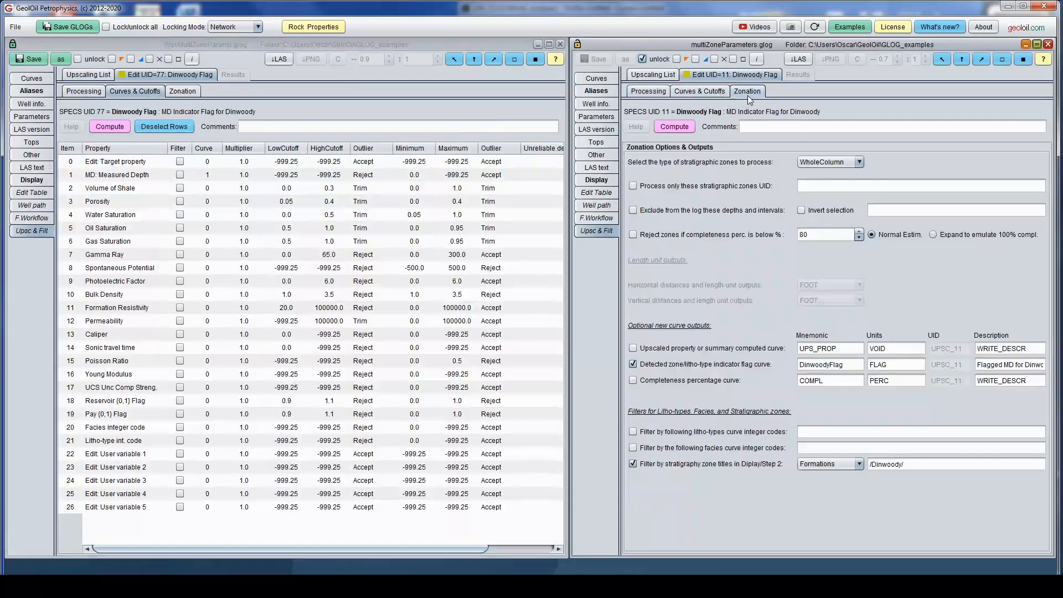
{"action": "left_click", "coordinate": [182, 92]}
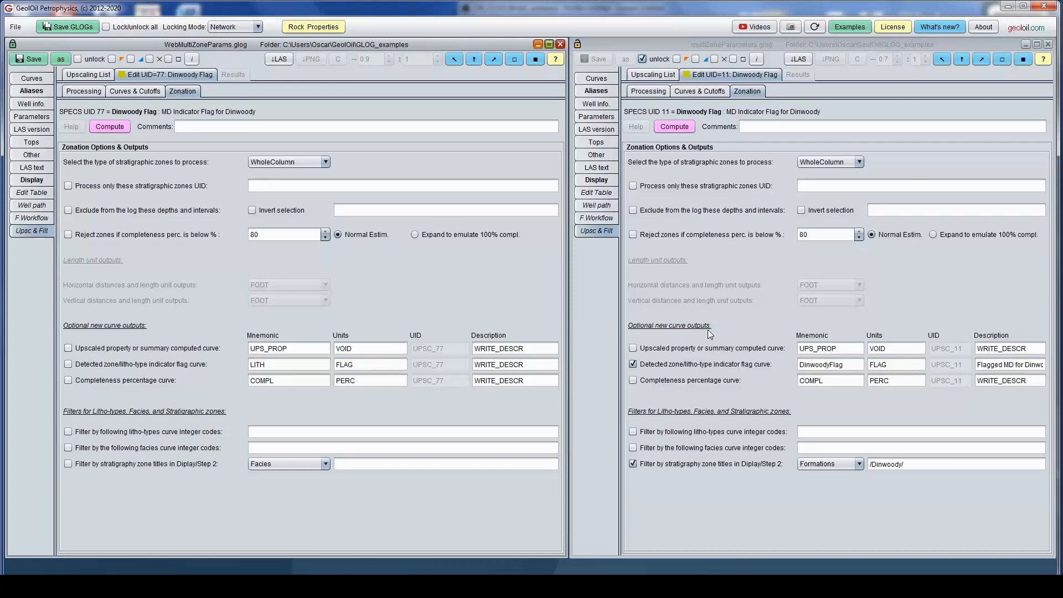
{"action": "left_click", "coordinate": [69, 365]}
{"action": "left_click", "coordinate": [67, 464]}
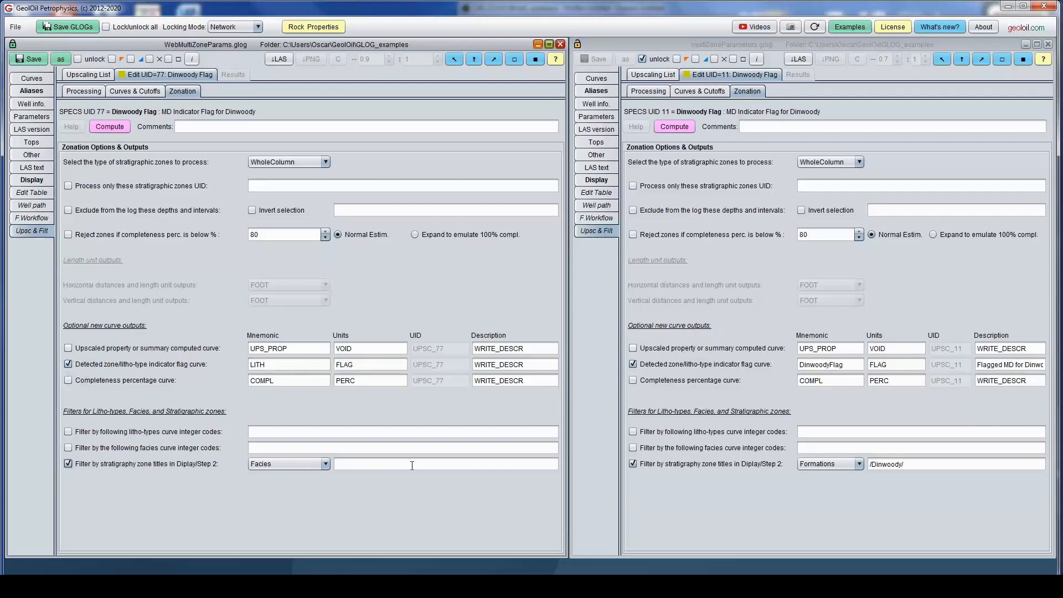
Set the stratigraphy zone title filter to Formations with the text "/Dinwoody/".
{"action": "left_click", "coordinate": [326, 464]}
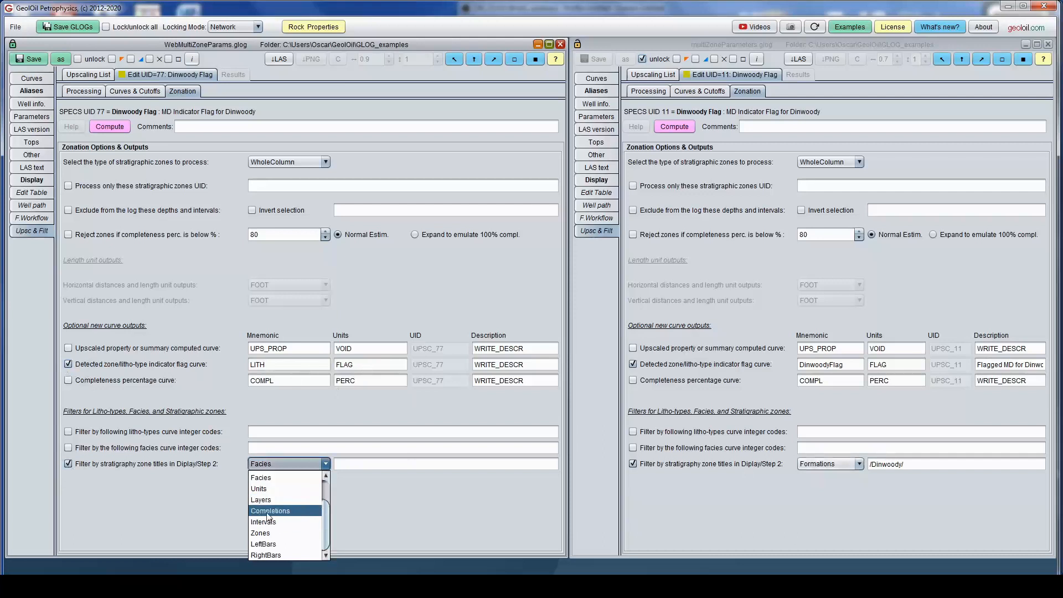
{"action": "scroll", "coordinate": [325, 510], "scroll_direction": "up", "scroll_amount": 1}
{"action": "left_click", "coordinate": [288, 477]}
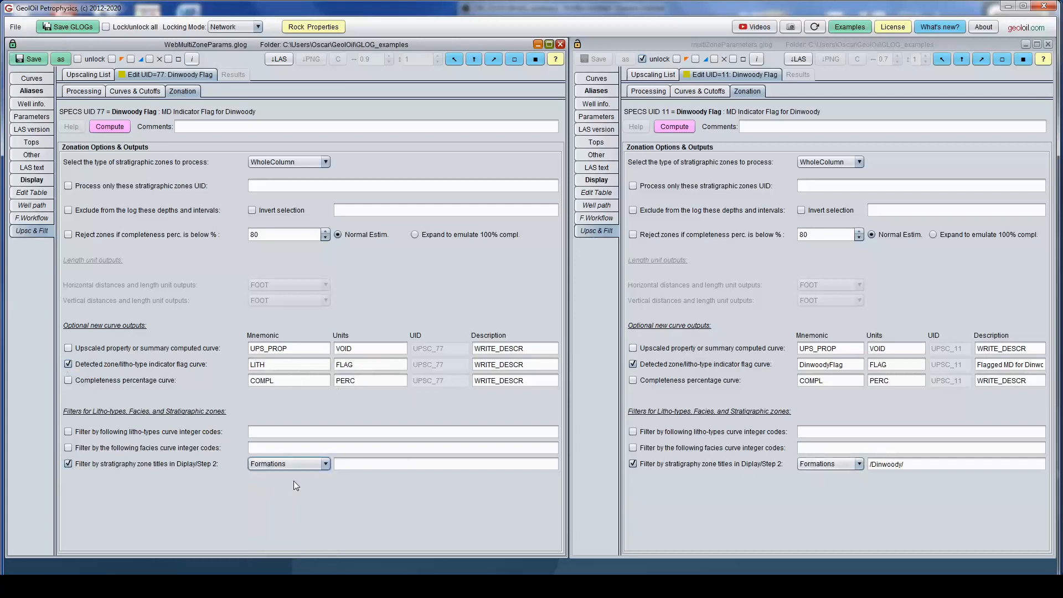
{"action": "left_click", "coordinate": [918, 464]}
{"action": "left_click", "coordinate": [520, 467]}
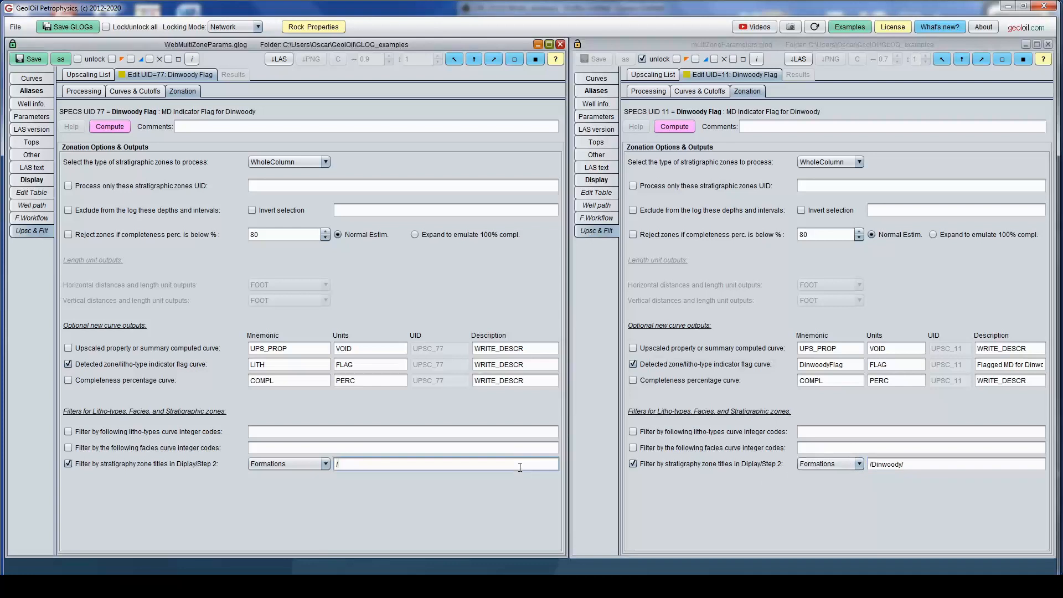
{"action": "type", "text": "/Dinwoody/"}
Clear the indicator flag curve's mnemonic and description, and copy the mnemonic "DinwoodyFlag" from the reference file.
{"action": "left_click_drag", "start_coordinate": [289, 365], "coordinate": [230, 359]}
{"action": "key", "text": "BackSpace"}
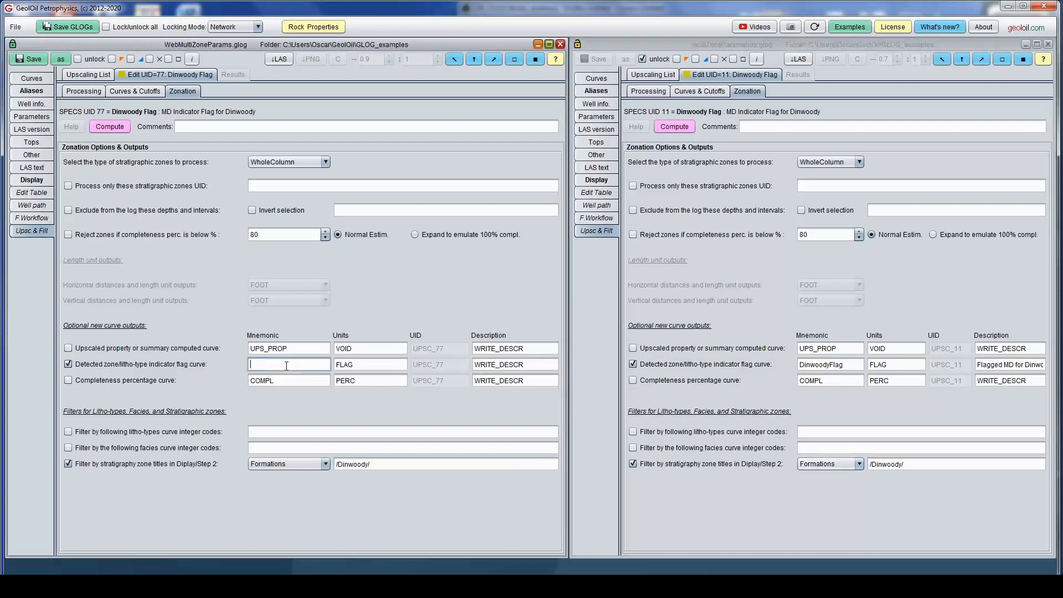
{"action": "double_click", "coordinate": [532, 368]}
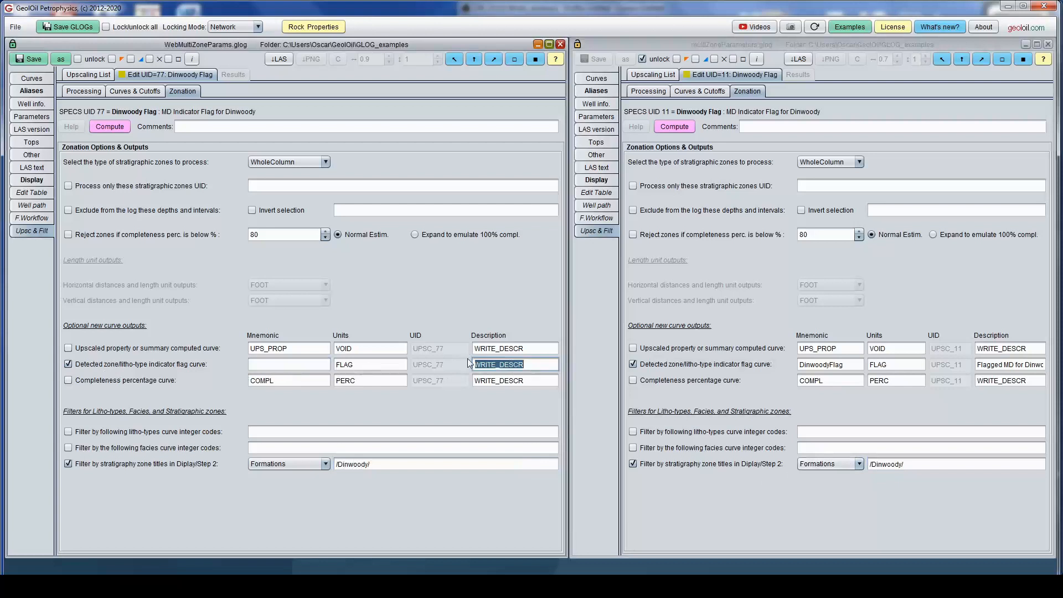
{"action": "key", "text": "BackSpace"}
{"action": "left_click_drag", "start_coordinate": [853, 365], "coordinate": [789, 358]}
{"action": "key", "text": "ctrl+c"}
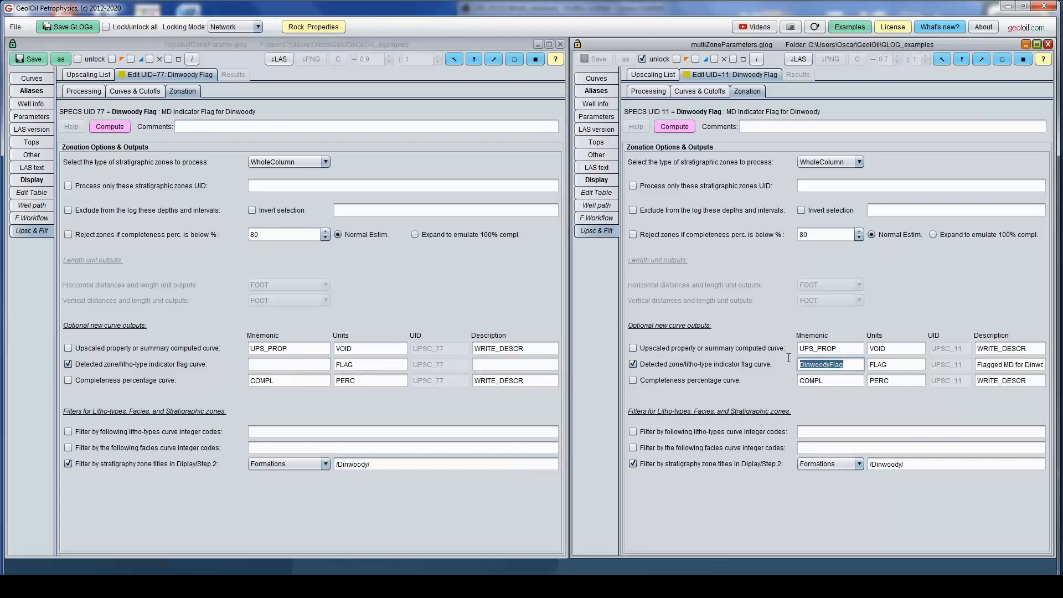
{"action": "left_click", "coordinate": [312, 365]}
{"action": "key", "text": "ctrl+v"}
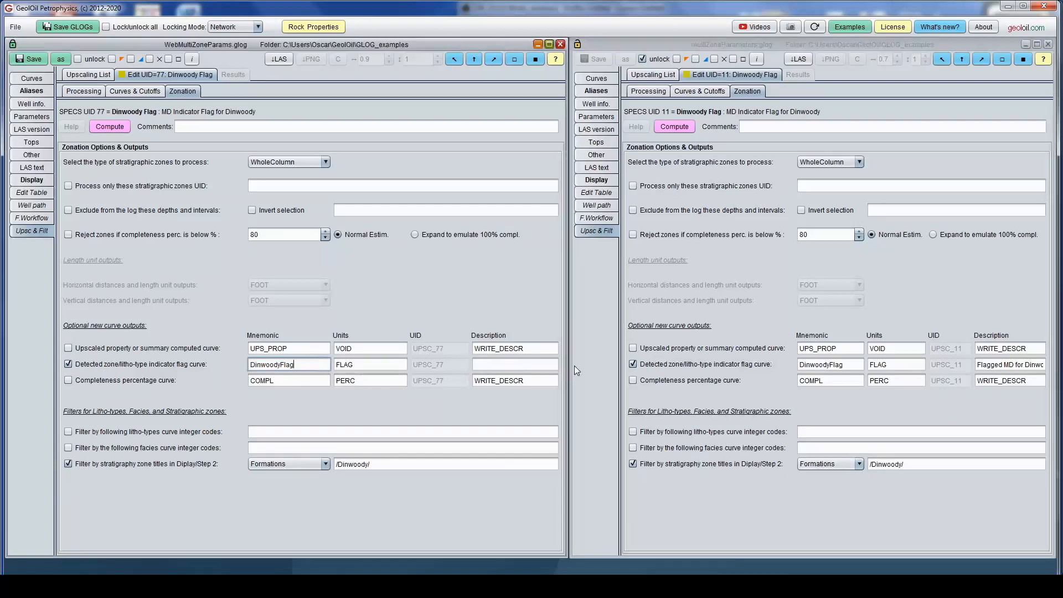
Copy the reference's description "Flagged MD for Dinwoody" into the new indicator flag curve's description.
{"action": "left_click", "coordinate": [994, 364]}
{"action": "key", "text": "ctrl+c"}
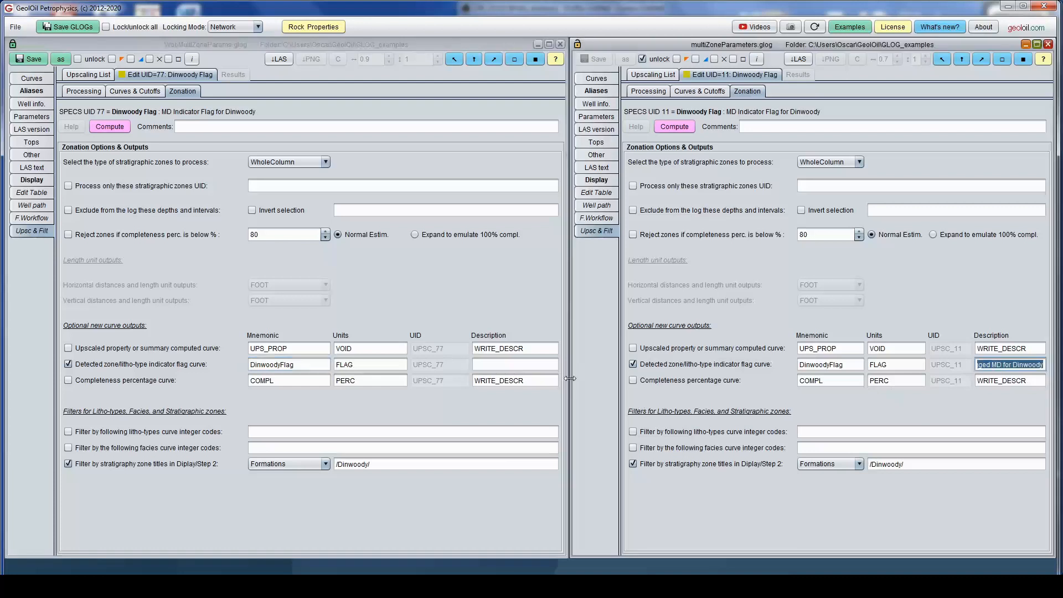
{"action": "left_click", "coordinate": [516, 365]}
{"action": "key", "text": "ctrl+v"}
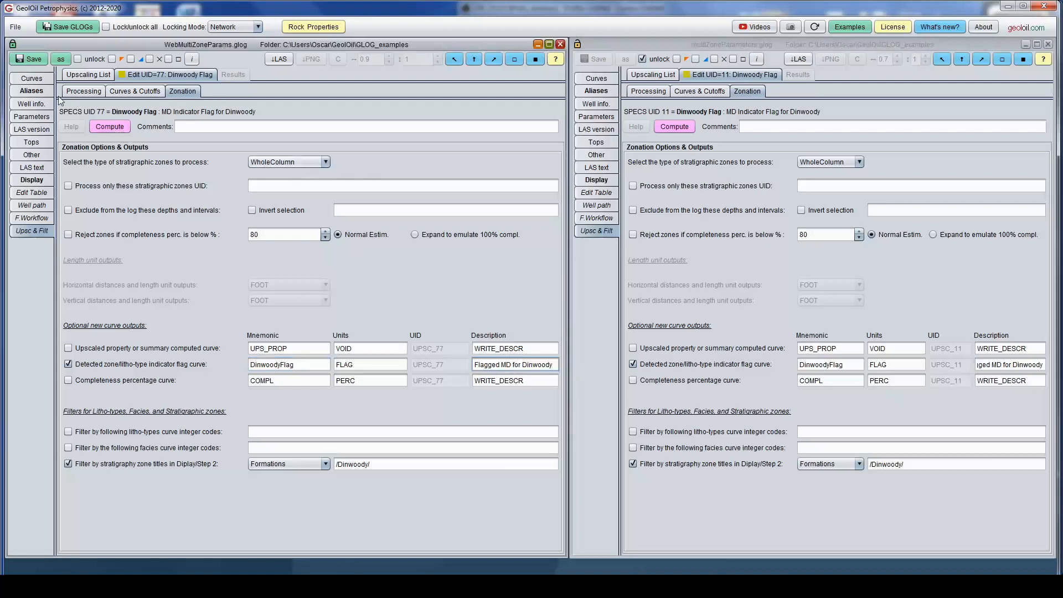
Check the existing curves in WebMultiZoneParams.glog and compute the Dinwoody Flag upscaling.
{"action": "left_click", "coordinate": [38, 79]}
{"action": "left_click", "coordinate": [112, 344]}
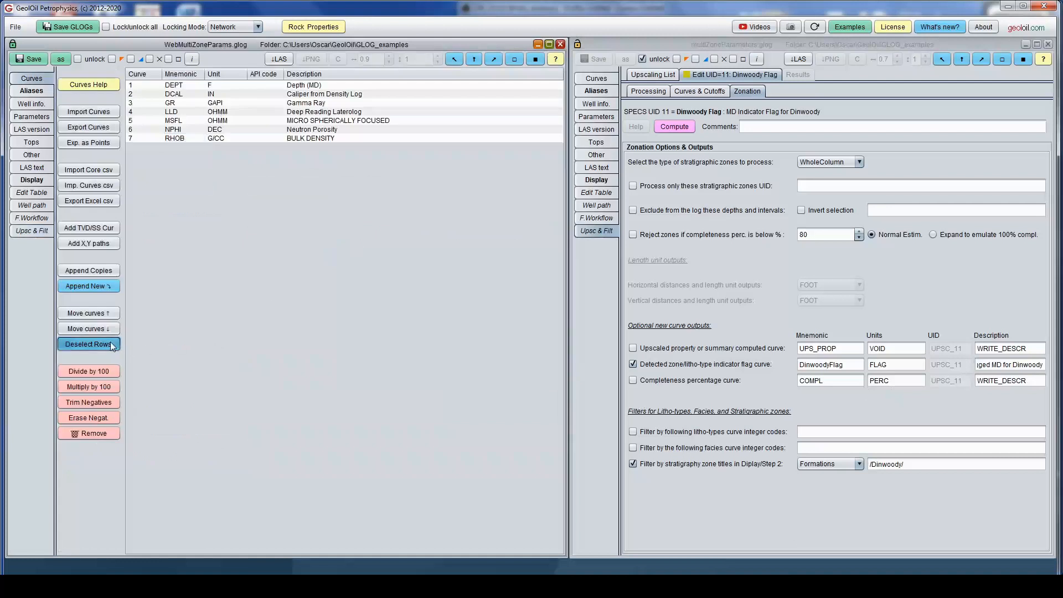
{"action": "left_click", "coordinate": [30, 231]}
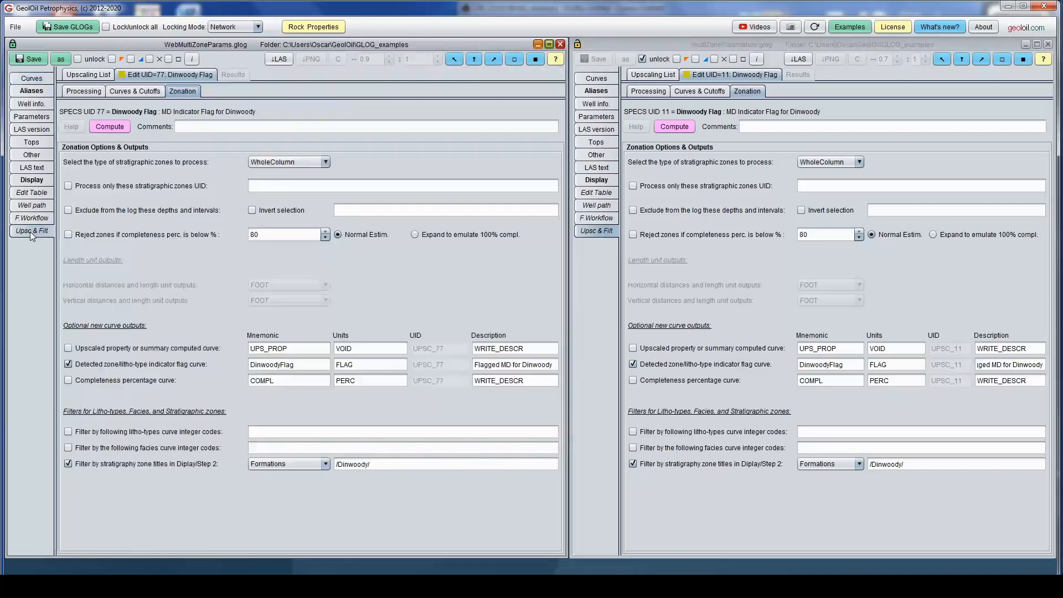
{"action": "left_click", "coordinate": [115, 126]}
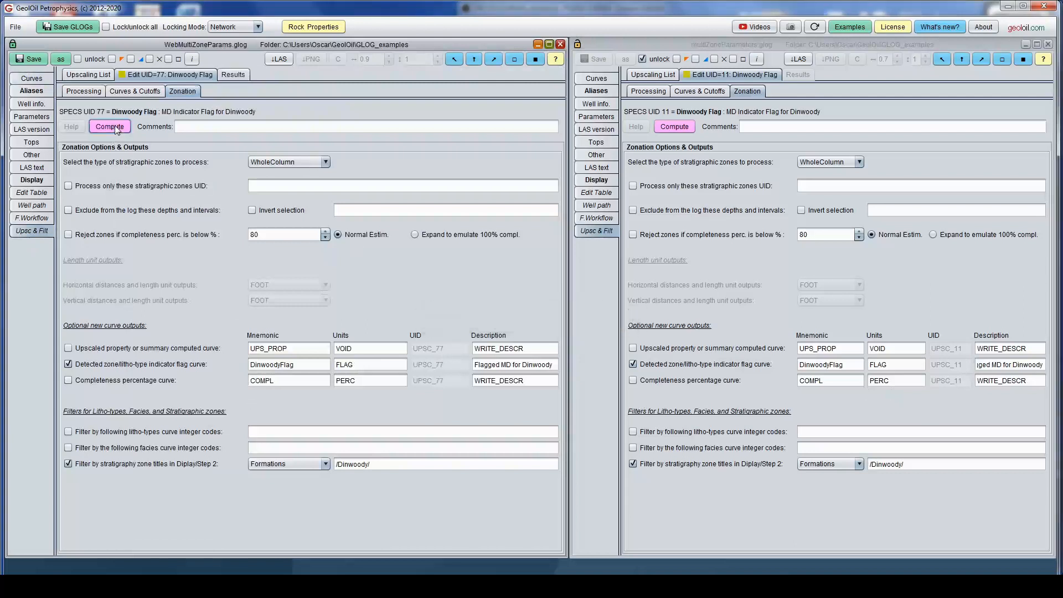
Inspect the computed flag curve in the curve list and data table, and view the reference file's log plot.
{"action": "left_click", "coordinate": [33, 79]}
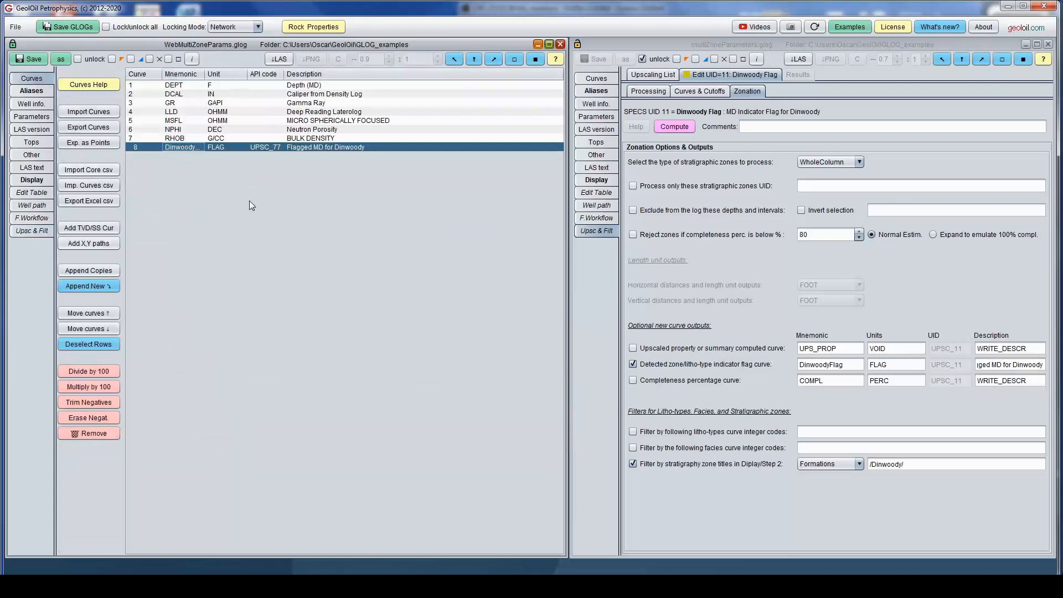
{"action": "left_click", "coordinate": [32, 192]}
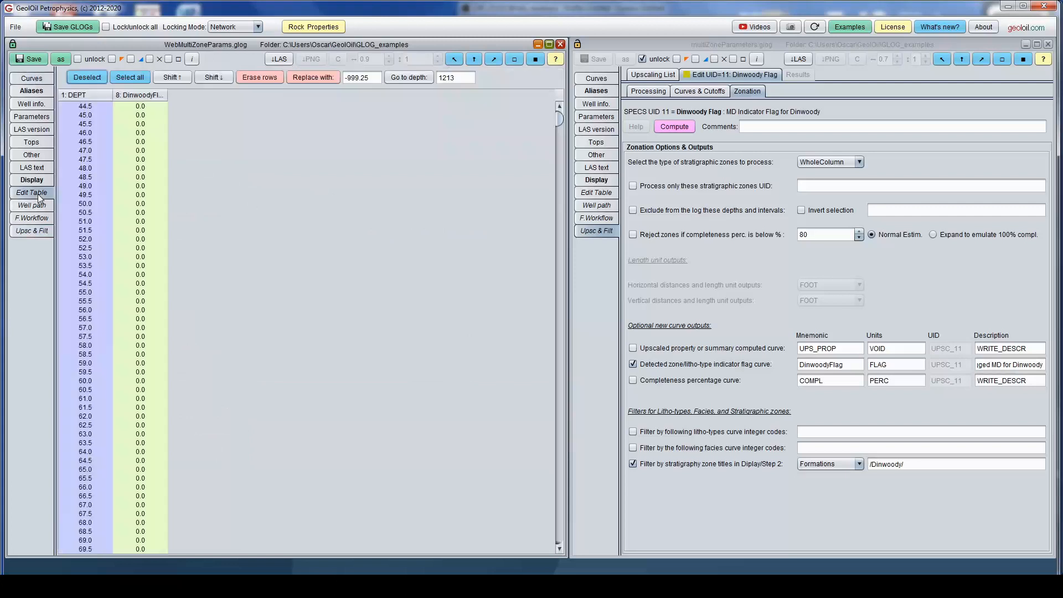
{"action": "left_click", "coordinate": [597, 180]}
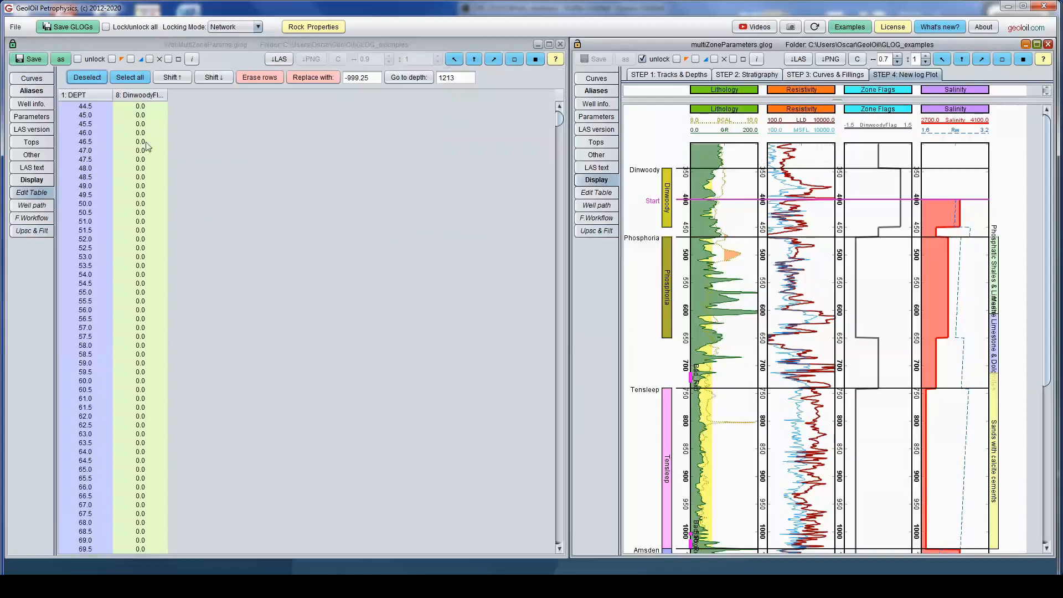
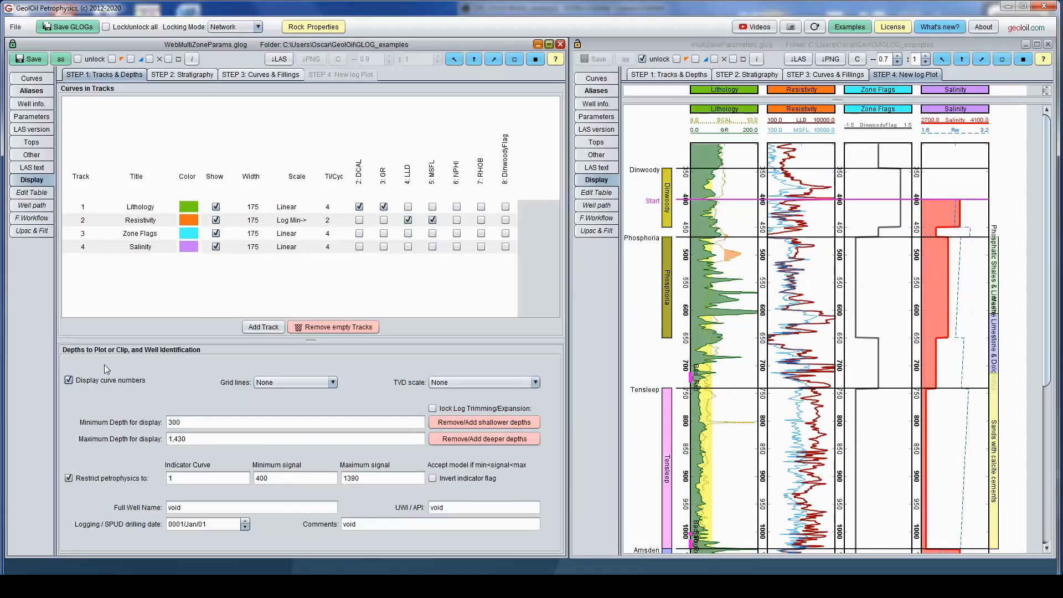
Assign the DinwoodyFlag curve to the Zone Flags track in the display of WebMultiZoneParams.glog.
{"action": "left_click", "coordinate": [17, 78]}
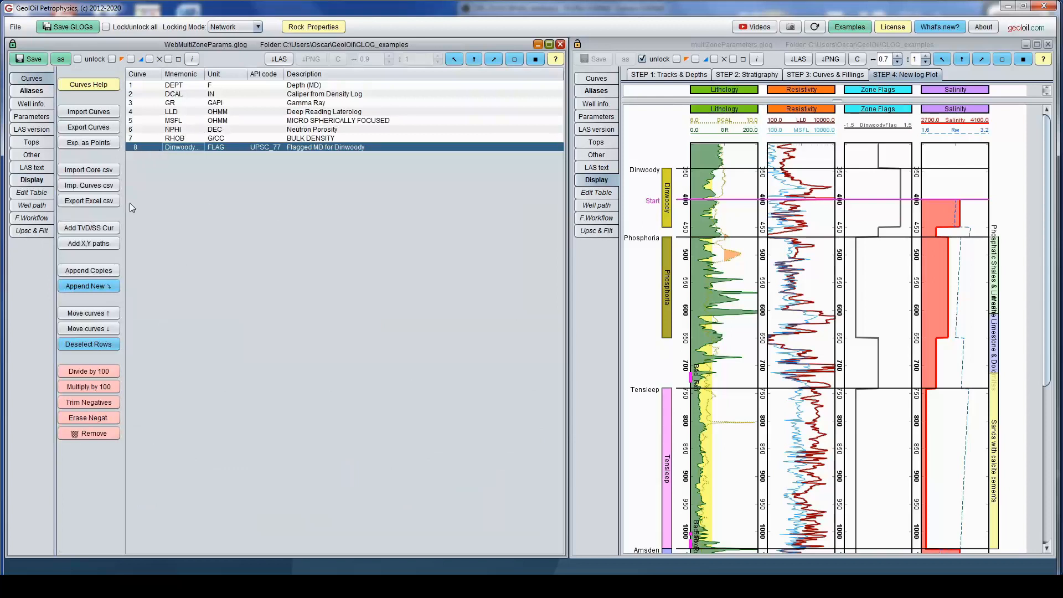
{"action": "left_click", "coordinate": [39, 219]}
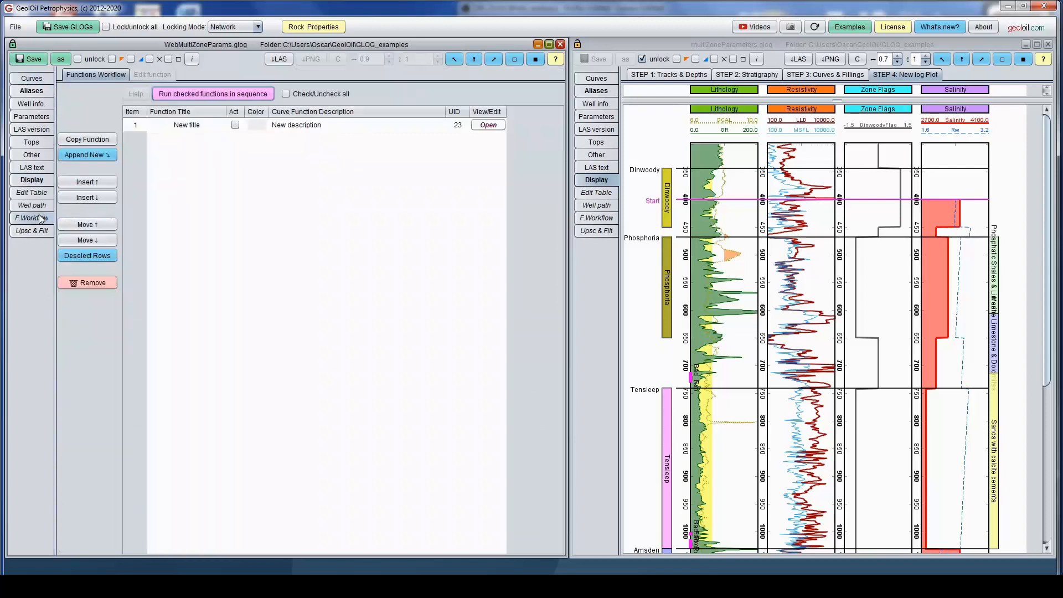
{"action": "left_click", "coordinate": [32, 179]}
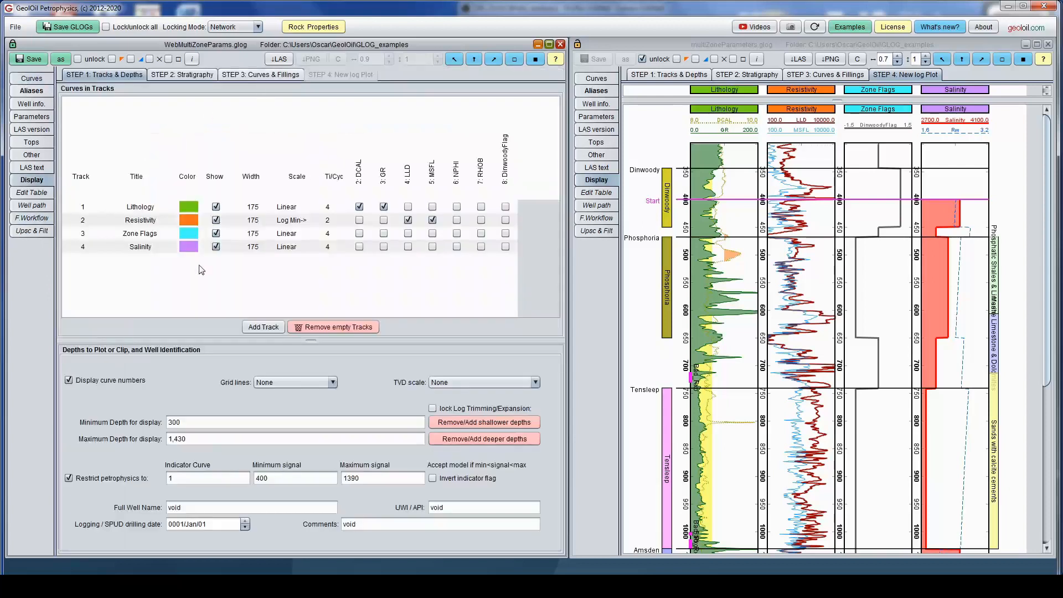
{"action": "left_click", "coordinate": [81, 238]}
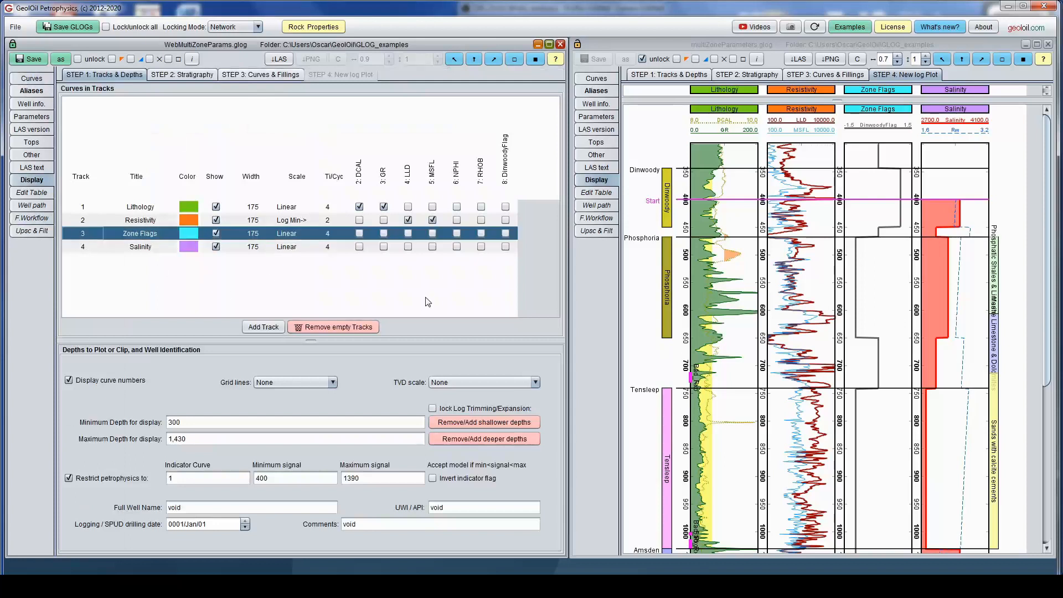
{"action": "left_click", "coordinate": [504, 235]}
Set the DinwoodyFlag curve's color to gray in the curve display specifications.
{"action": "left_click", "coordinate": [242, 75]}
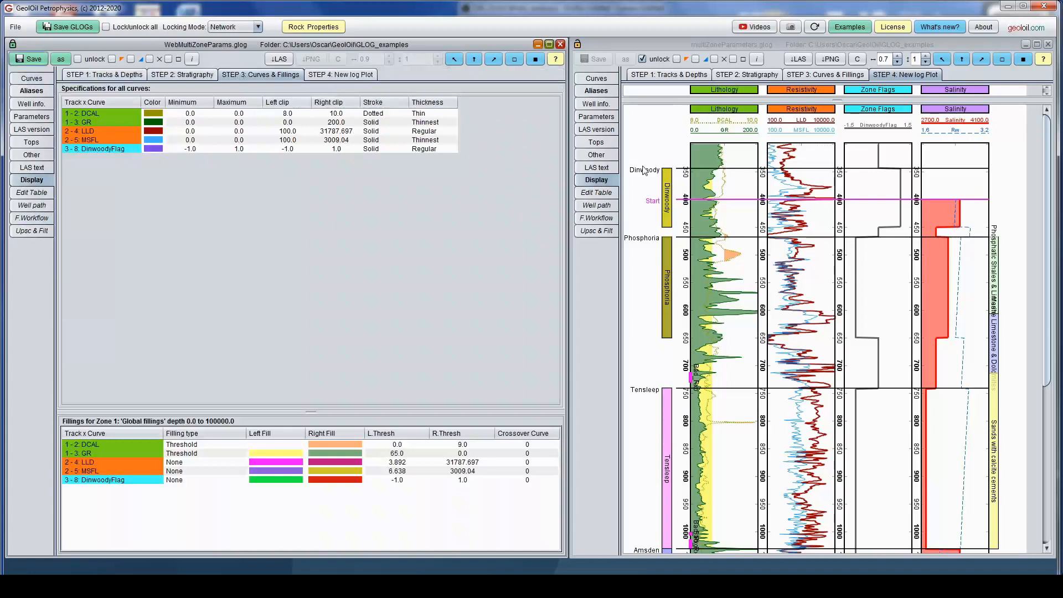
{"action": "left_click", "coordinate": [152, 149]}
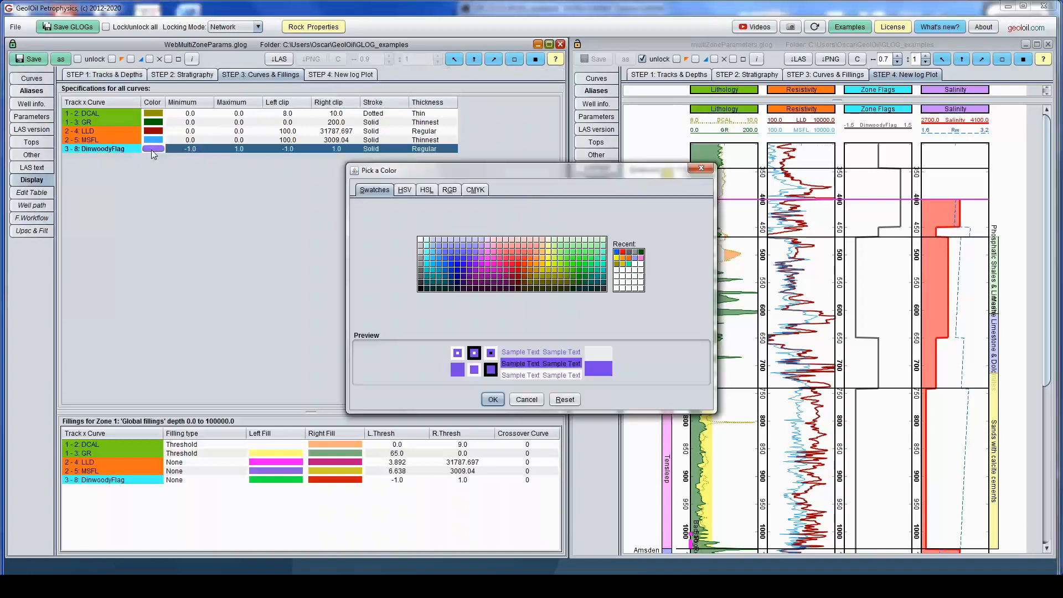
{"action": "left_click", "coordinate": [636, 253]}
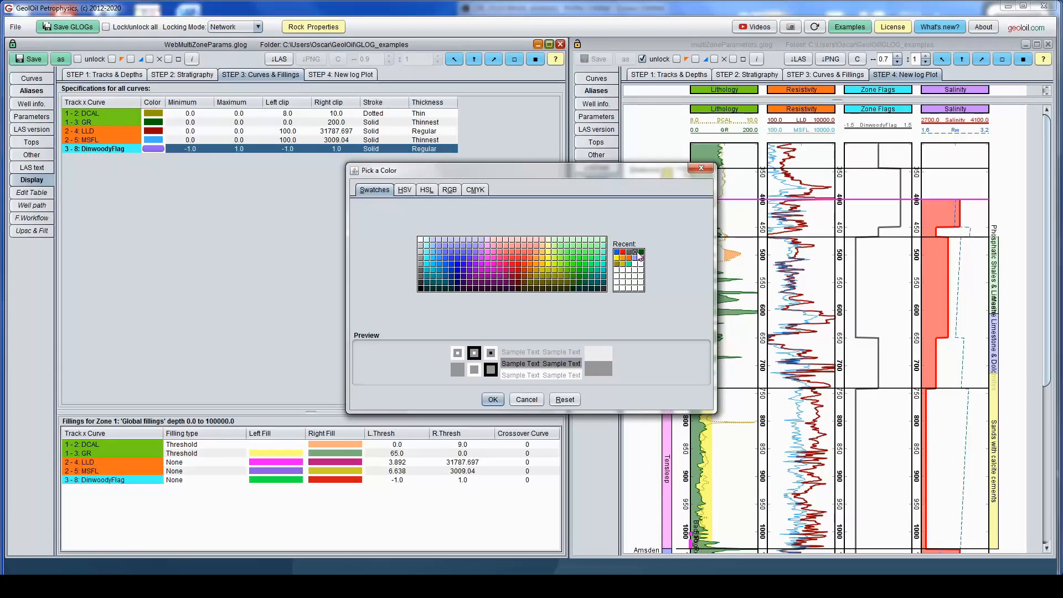
{"action": "left_click", "coordinate": [493, 400]}
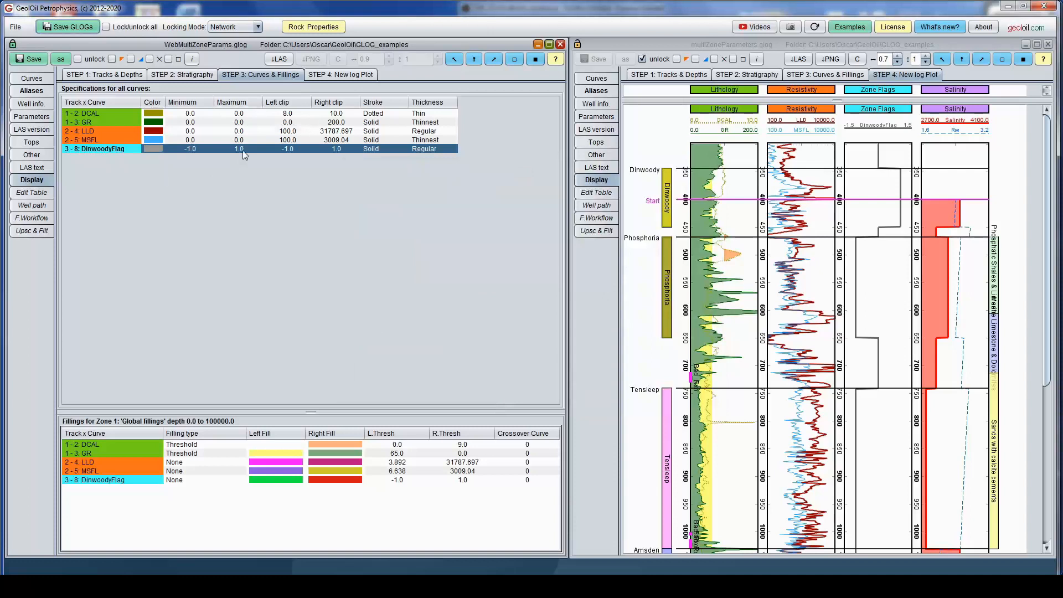
Set the DinwoodyFlag curve's left clip to -1.5, right clip to 1.5 and stroke to Straight.
{"action": "double_click", "coordinate": [294, 148]}
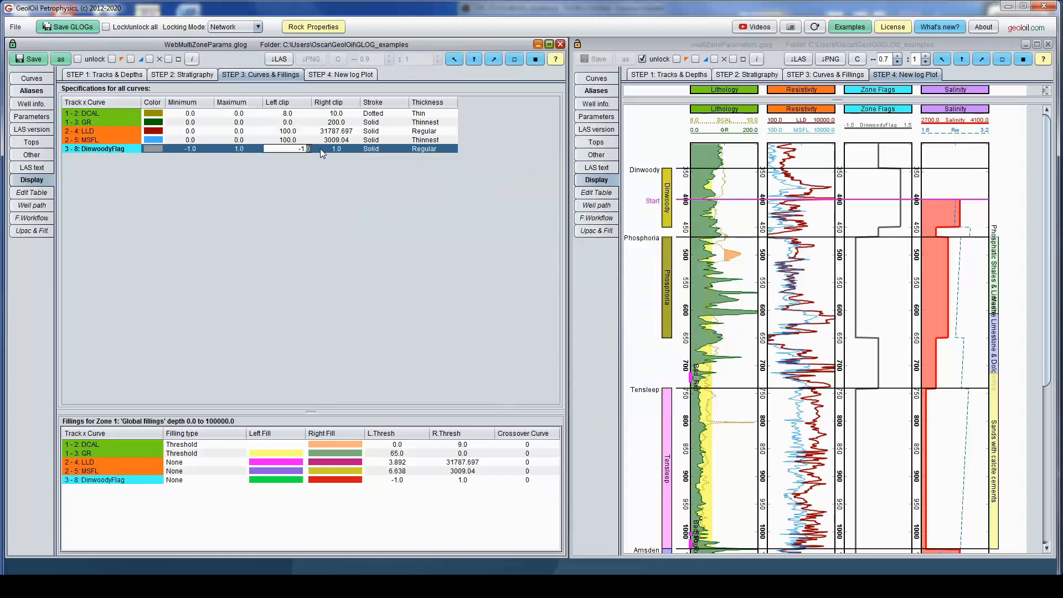
{"action": "type", "text": "5"}
{"action": "double_click", "coordinate": [354, 149]}
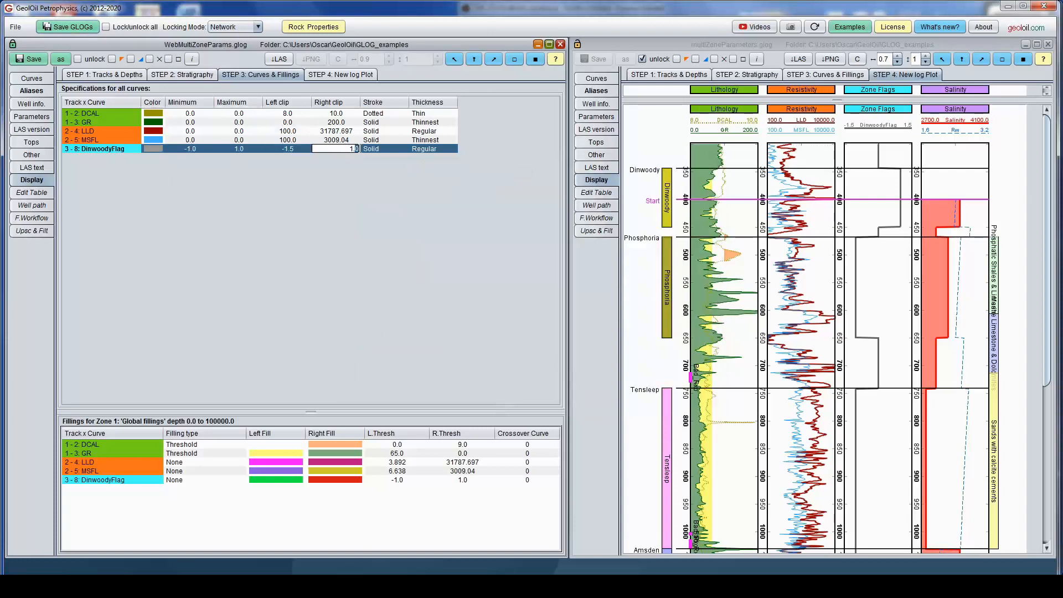
{"action": "type", "text": "5"}
{"action": "key", "text": "Return"}
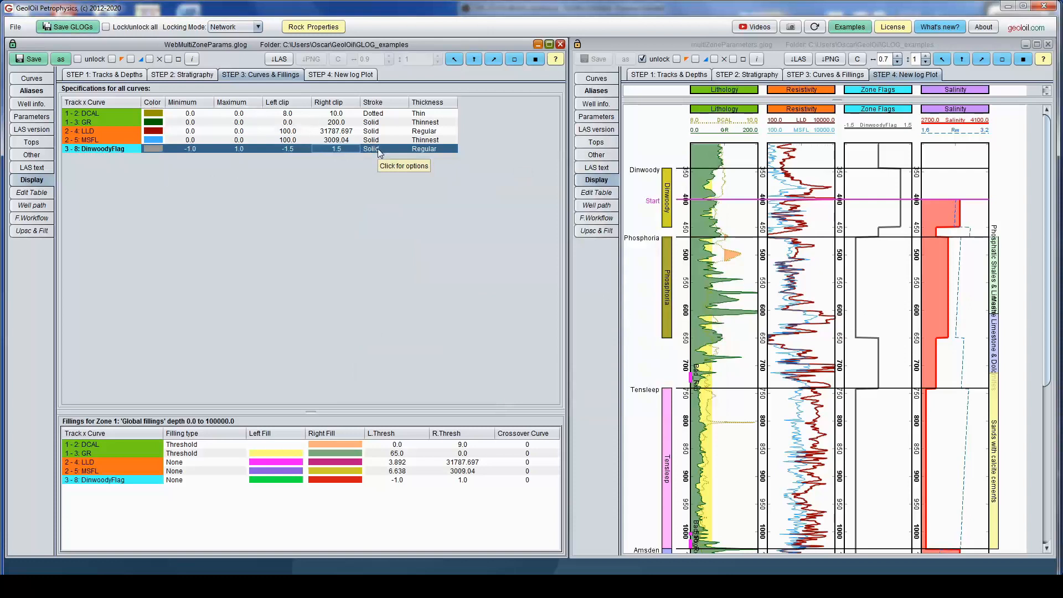
{"action": "left_click", "coordinate": [378, 151]}
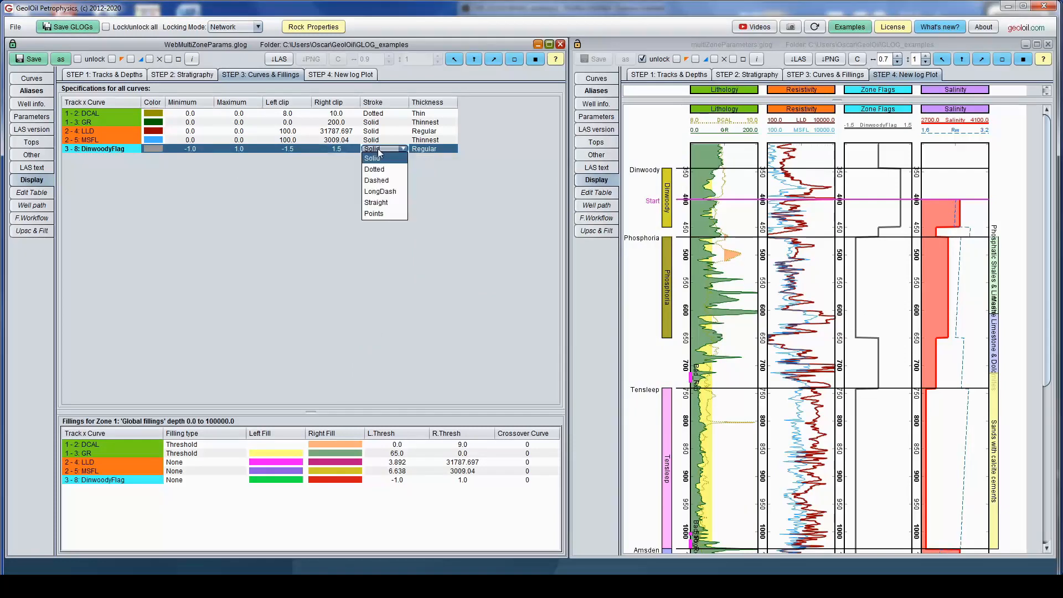
{"action": "left_click", "coordinate": [375, 203]}
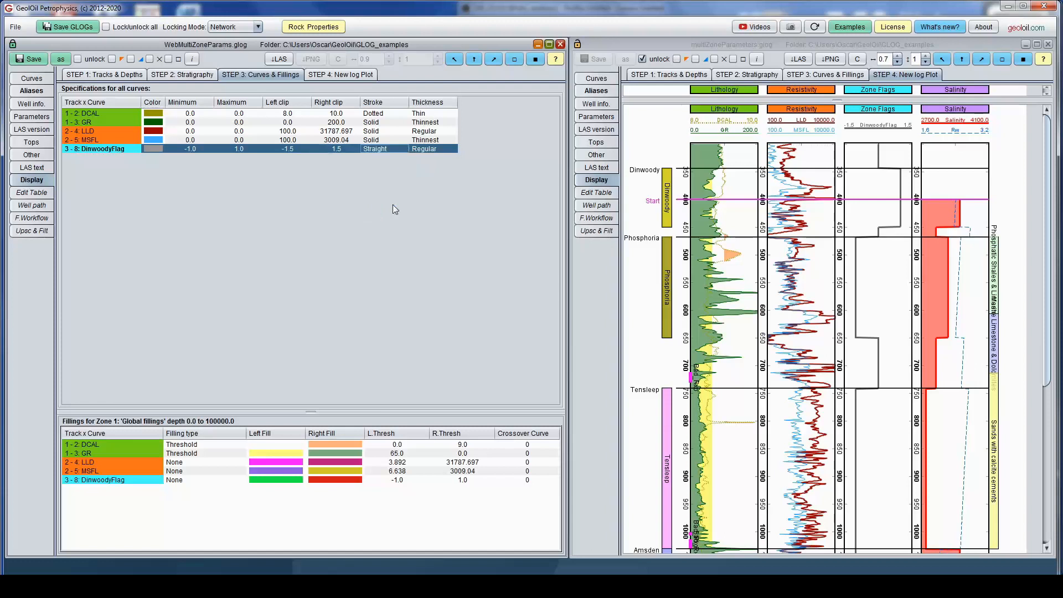
Set the DinwoodyFlag curve's thickness to Thick, matching multiZoneParameters.glog, and compare the two files' log plots.
{"action": "left_click", "coordinate": [828, 78]}
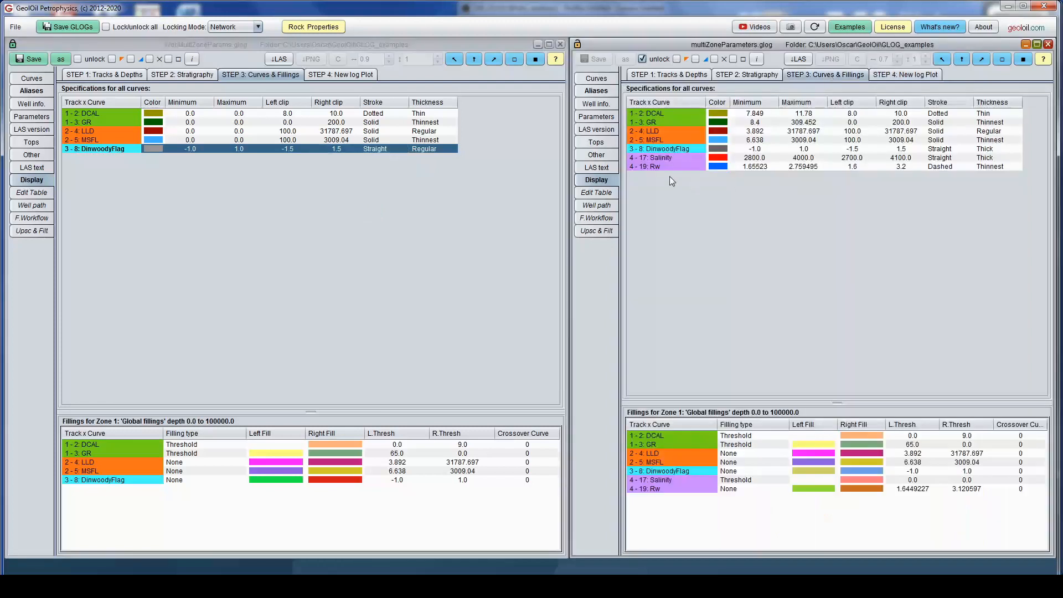
{"action": "left_click", "coordinate": [637, 149]}
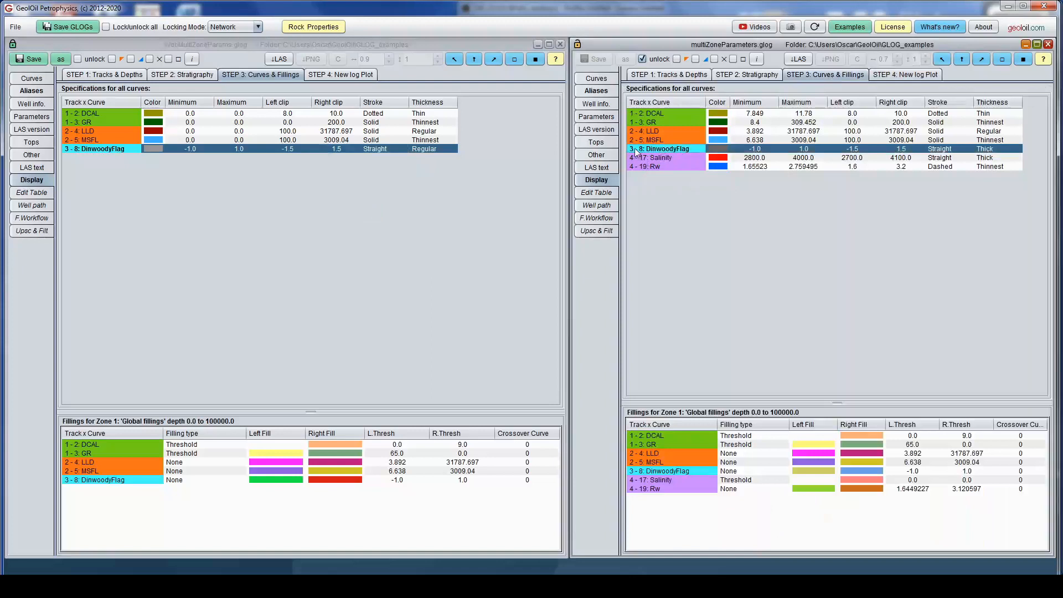
{"action": "left_click", "coordinate": [426, 148]}
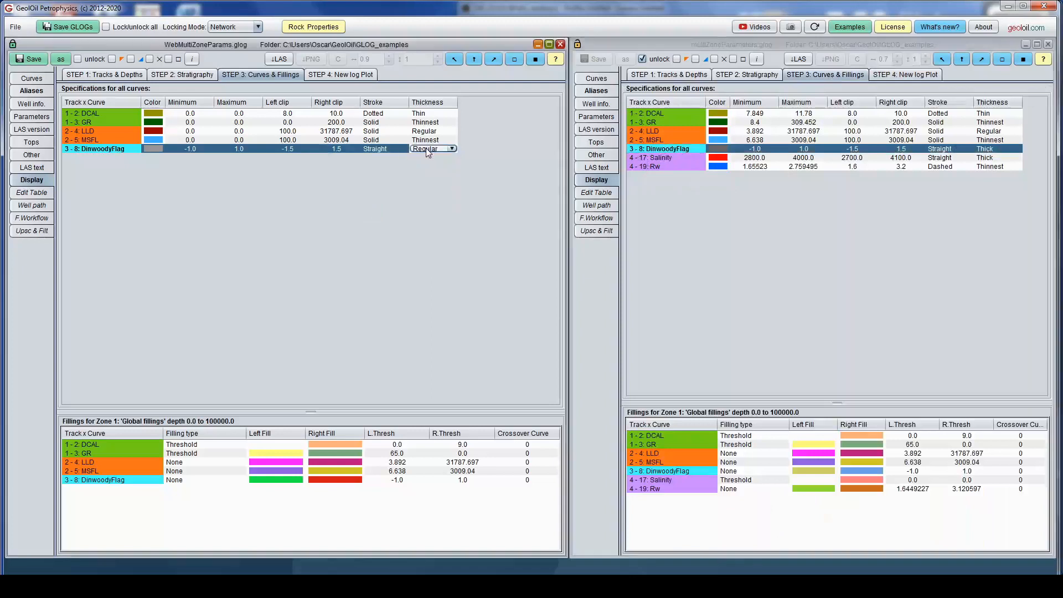
{"action": "left_click", "coordinate": [454, 149]}
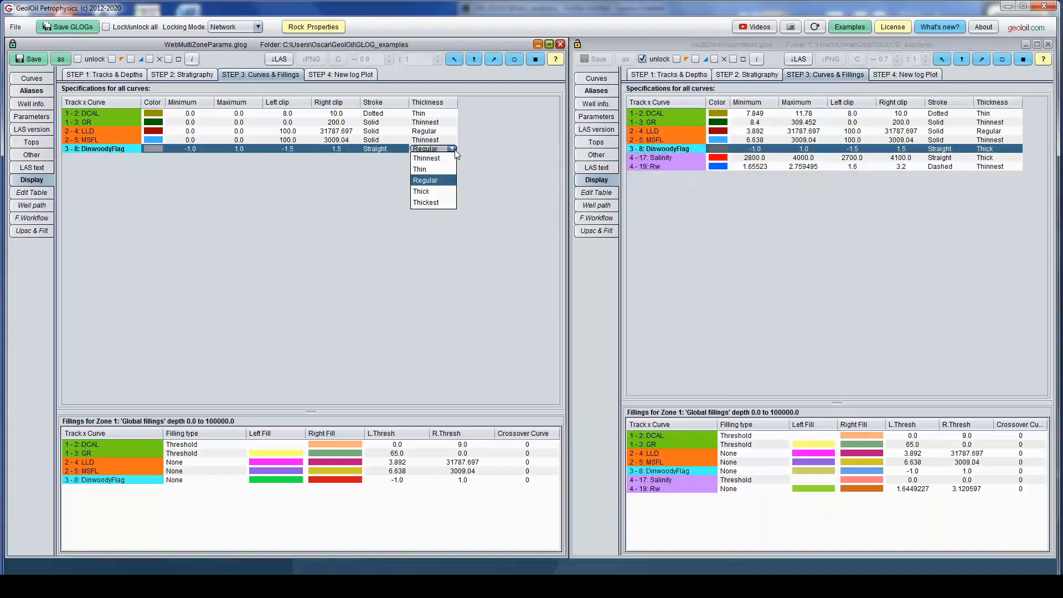
{"action": "left_click", "coordinate": [434, 191]}
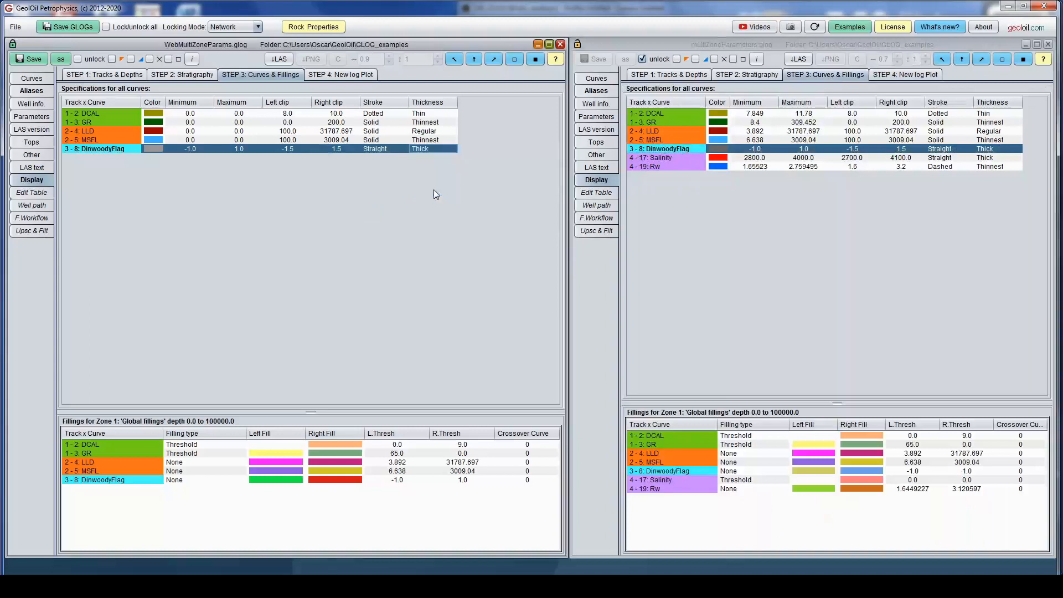
{"action": "left_click", "coordinate": [363, 78]}
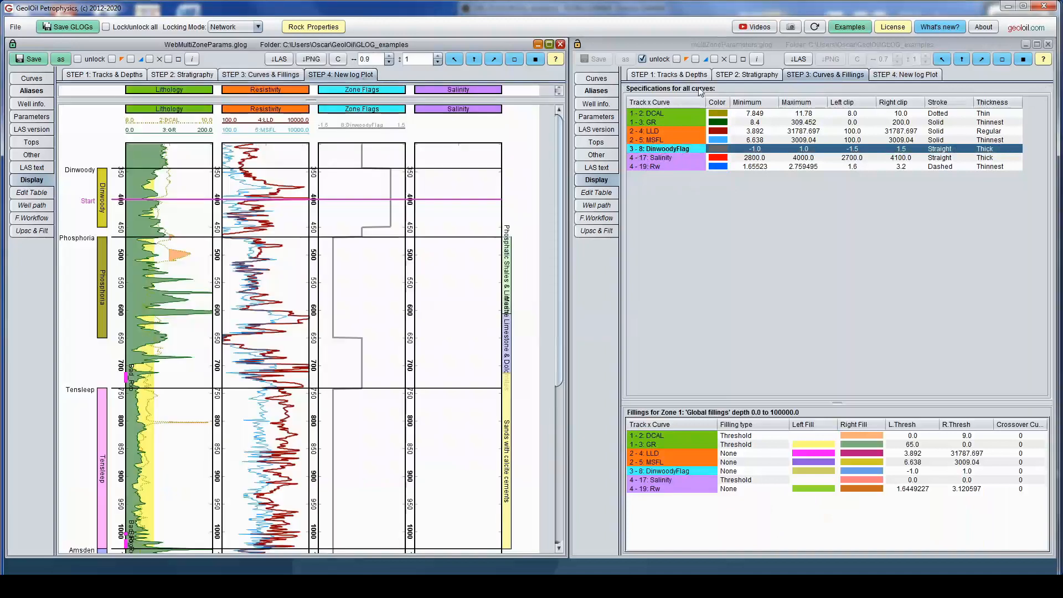
{"action": "left_click", "coordinate": [905, 74]}
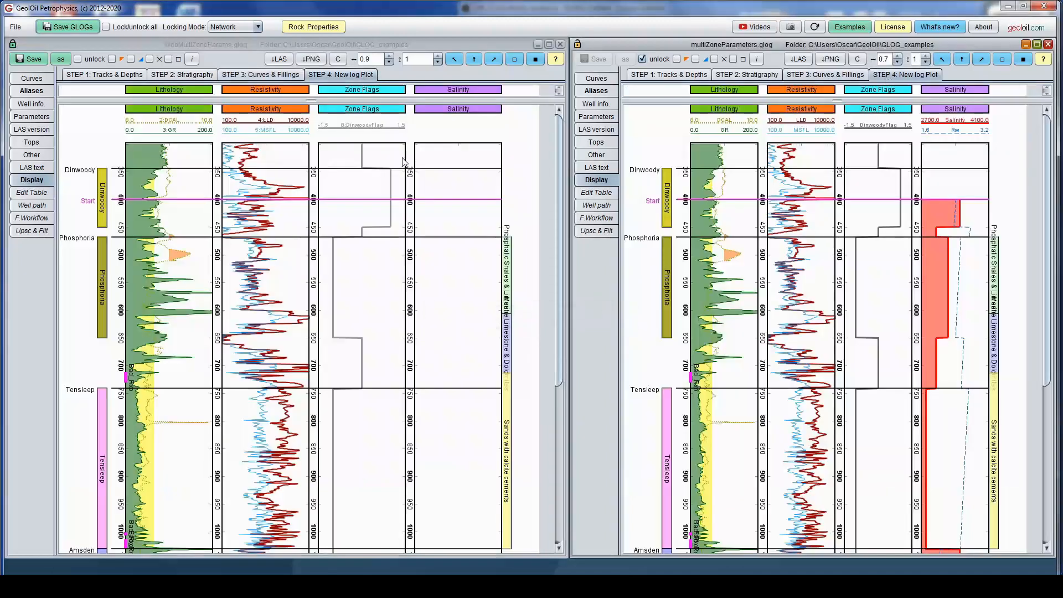
{"action": "mouse_move", "coordinate": [559, 190]}
{"action": "left_mouse_down"}
{"action": "mouse_move", "coordinate": [542, 373]}
{"action": "mouse_move", "coordinate": [553, 197]}
{"action": "left_mouse_up"}
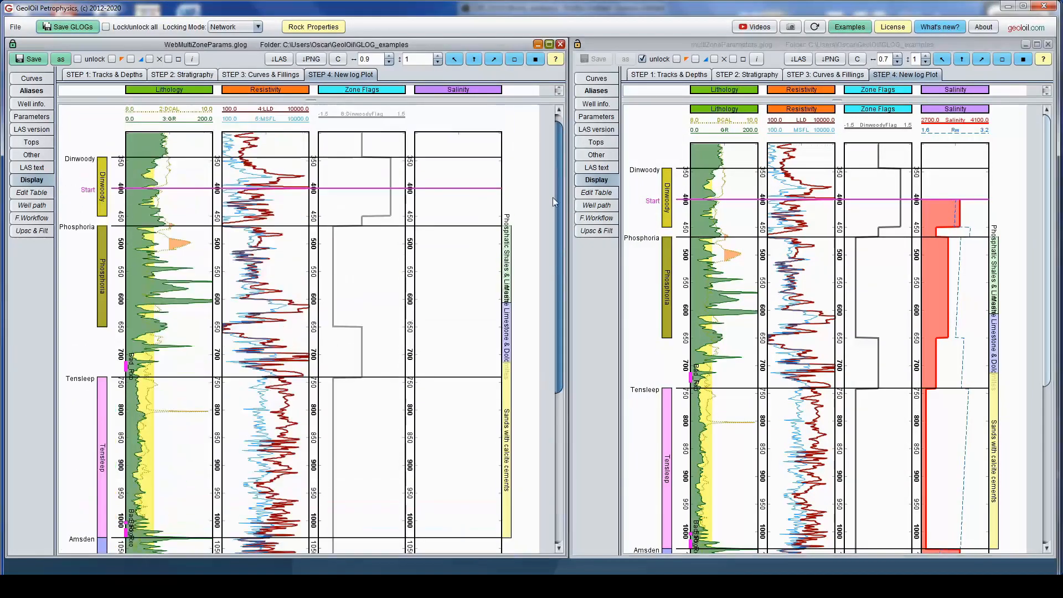
Change the DinwoodyFlag curve's color to a darker gray and view it in the log plot.
{"action": "left_click", "coordinate": [274, 77]}
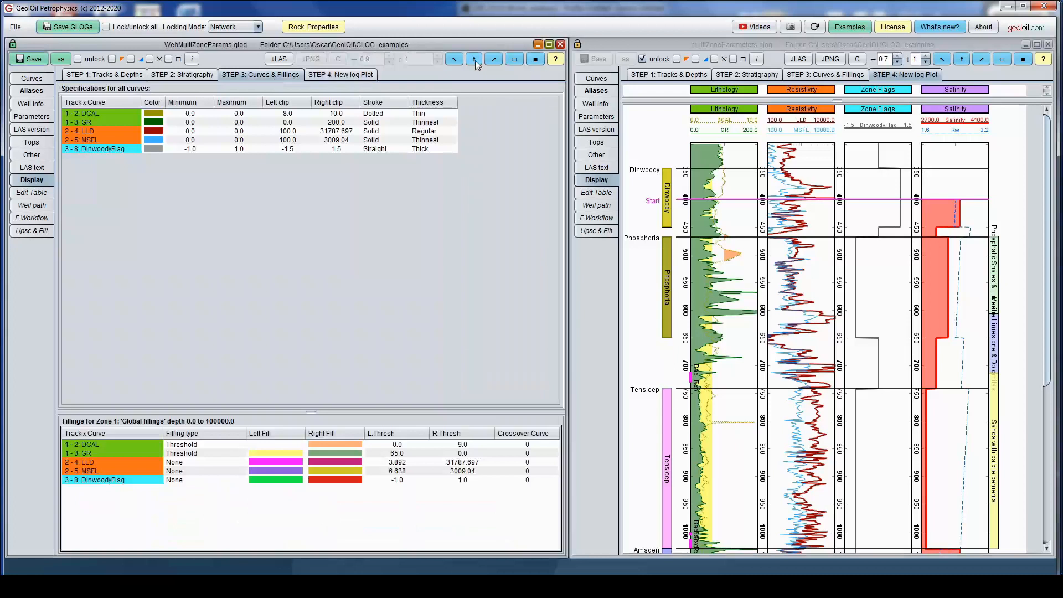
{"action": "left_click", "coordinate": [155, 148]}
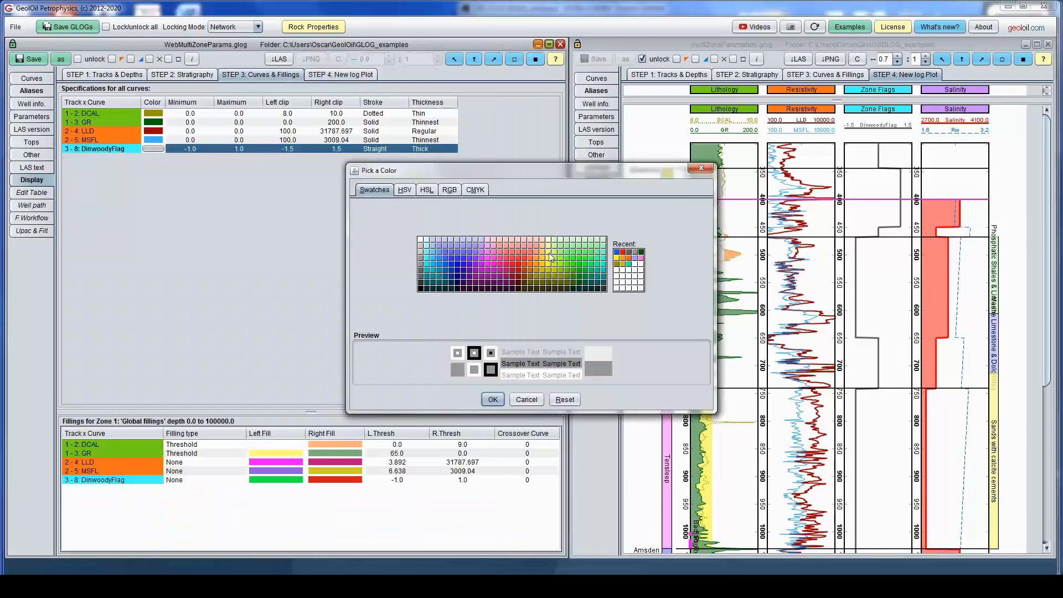
{"action": "left_click", "coordinate": [422, 273]}
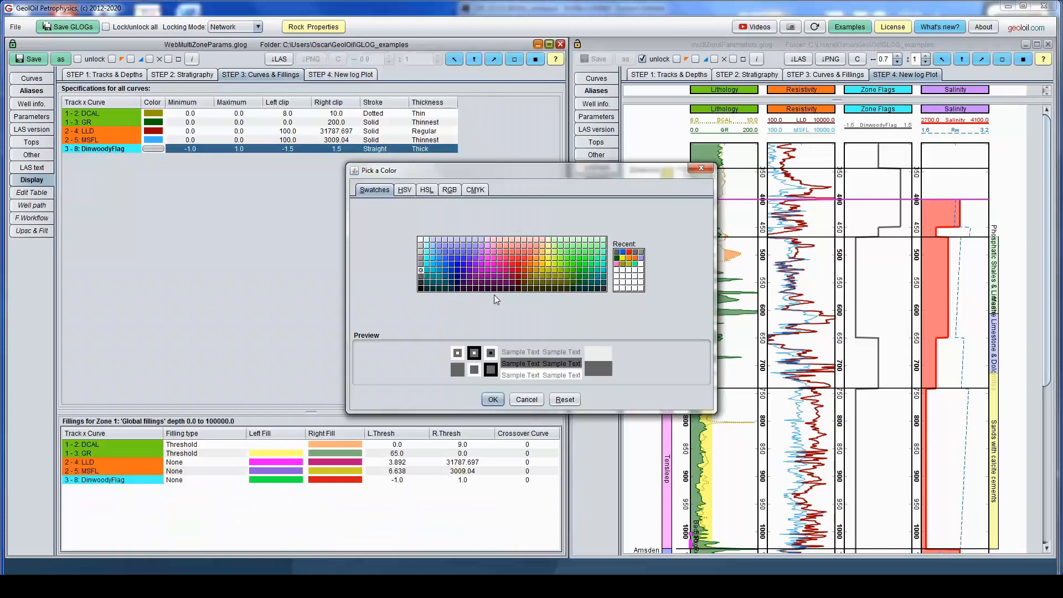
{"action": "left_click", "coordinate": [492, 400]}
{"action": "left_click", "coordinate": [362, 79]}
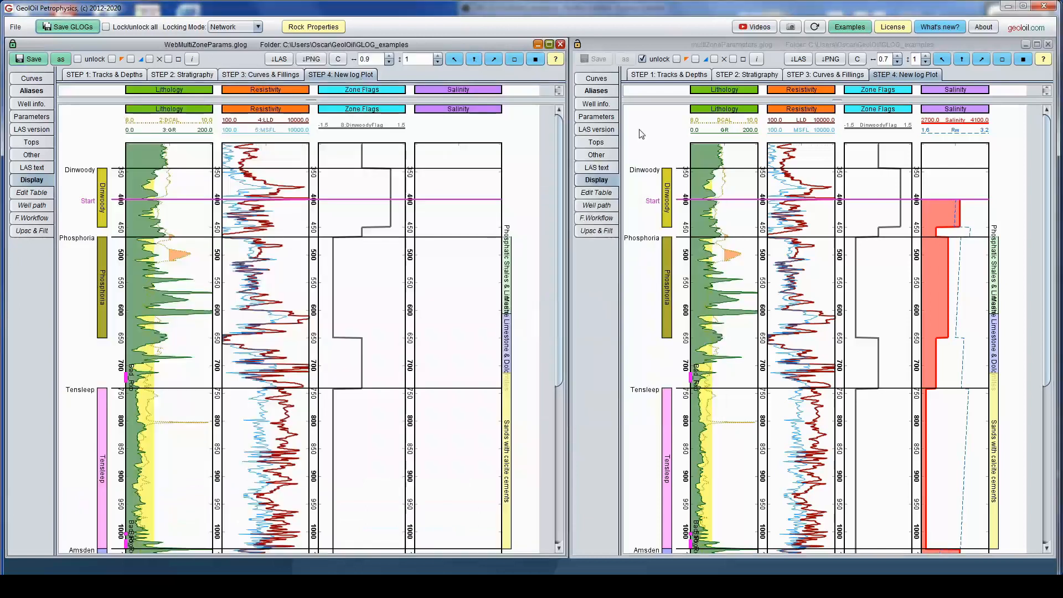
{"action": "mouse_move", "coordinate": [560, 194]}
{"action": "left_mouse_down"}
{"action": "mouse_move", "coordinate": [569, 381]}
{"action": "mouse_move", "coordinate": [564, 198]}
{"action": "left_mouse_up"}
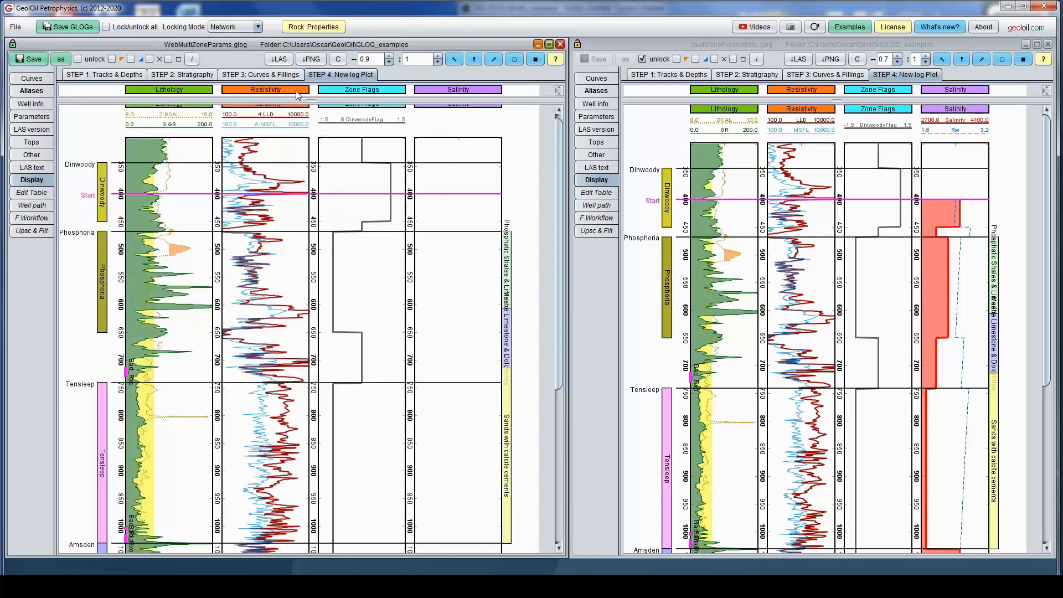
Set the DinwoodyFlag curve's filling type to Threshold and its left fill color to white.
{"action": "left_click", "coordinate": [284, 78]}
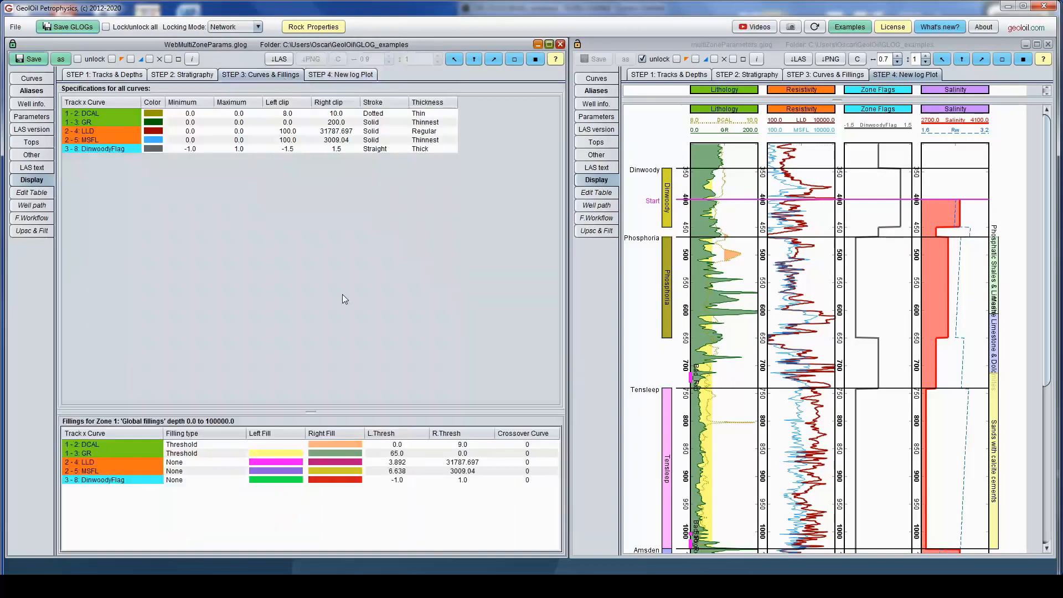
{"action": "left_click", "coordinate": [175, 480]}
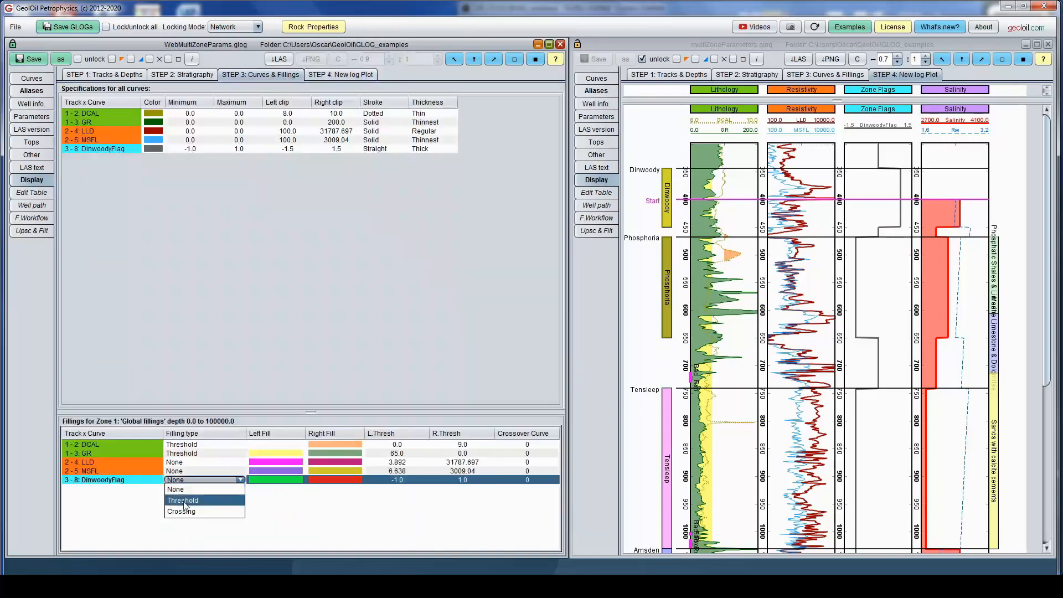
{"action": "left_click", "coordinate": [185, 501]}
{"action": "left_click", "coordinate": [260, 480]}
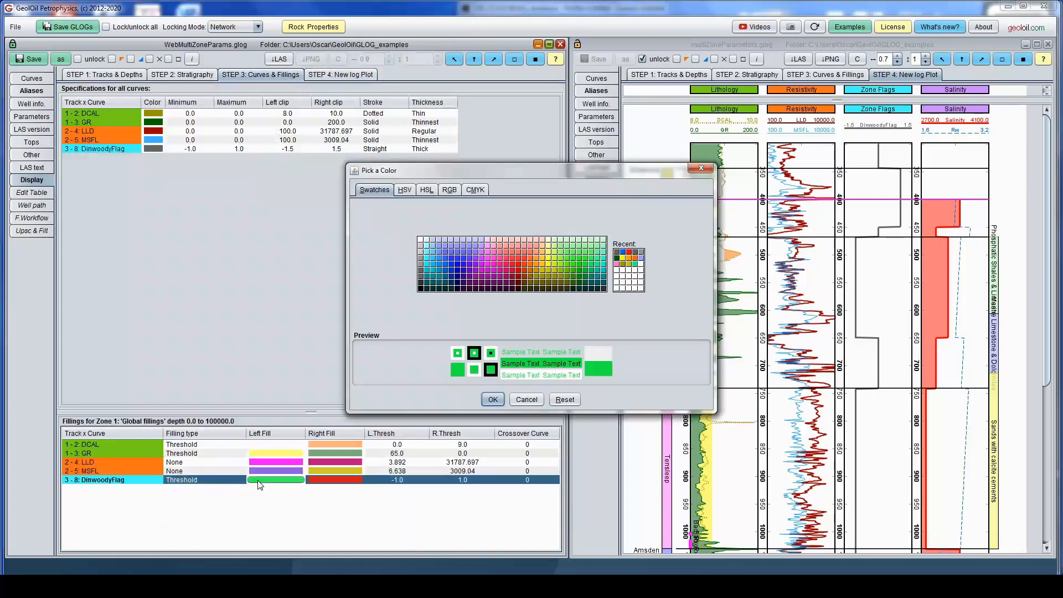
{"action": "left_click", "coordinate": [624, 281]}
{"action": "left_click", "coordinate": [405, 190]}
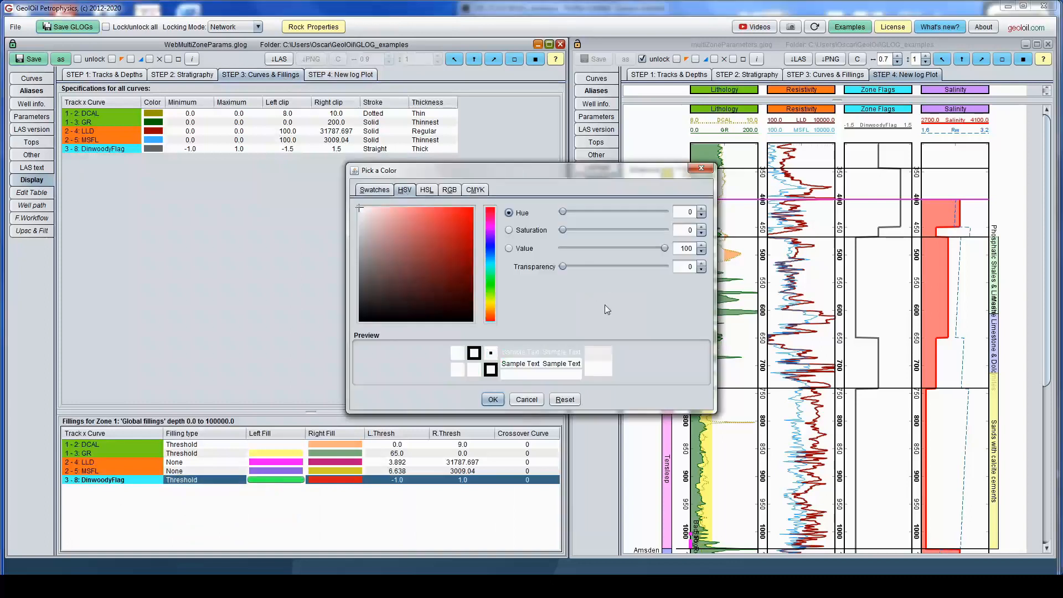
{"action": "left_click", "coordinate": [493, 399]}
Set the DinwoodyFlag curve's right fill to dark gray with a transparency of 50.
{"action": "left_click", "coordinate": [335, 479]}
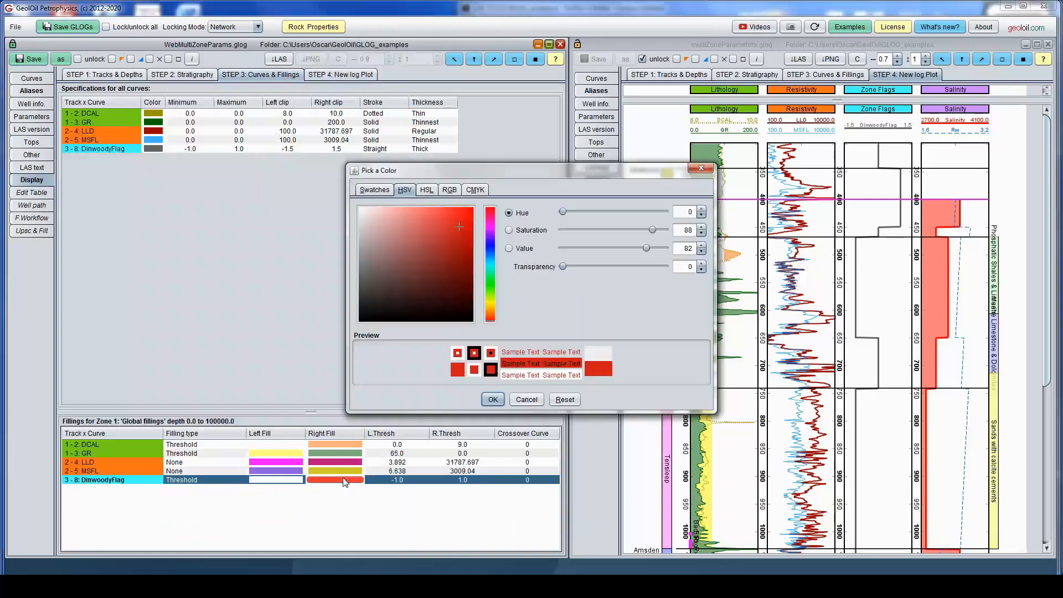
{"action": "left_click", "coordinate": [374, 190]}
{"action": "left_click", "coordinate": [617, 253]}
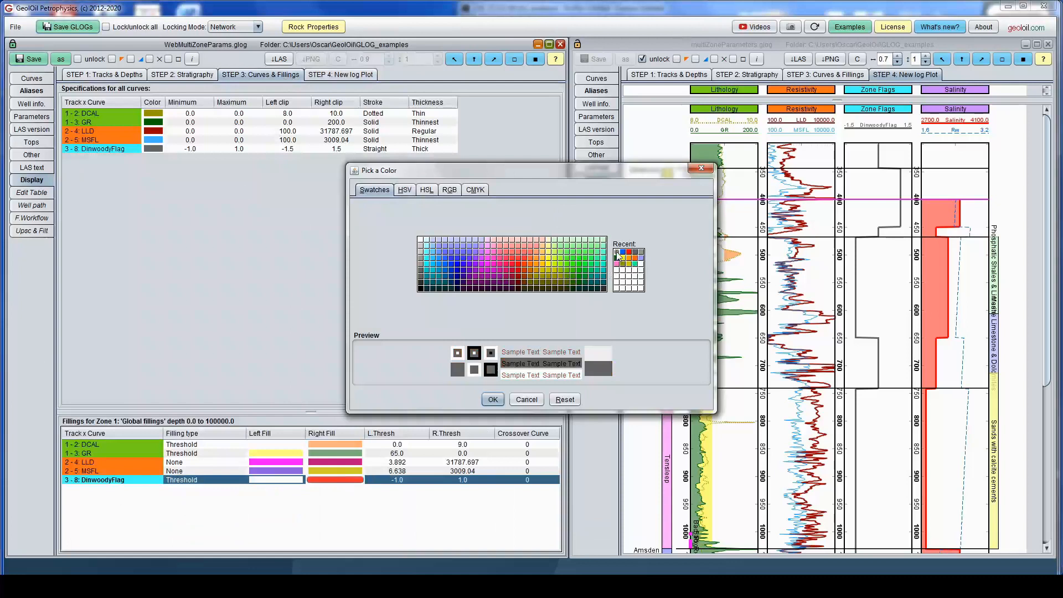
{"action": "left_click", "coordinate": [405, 189]}
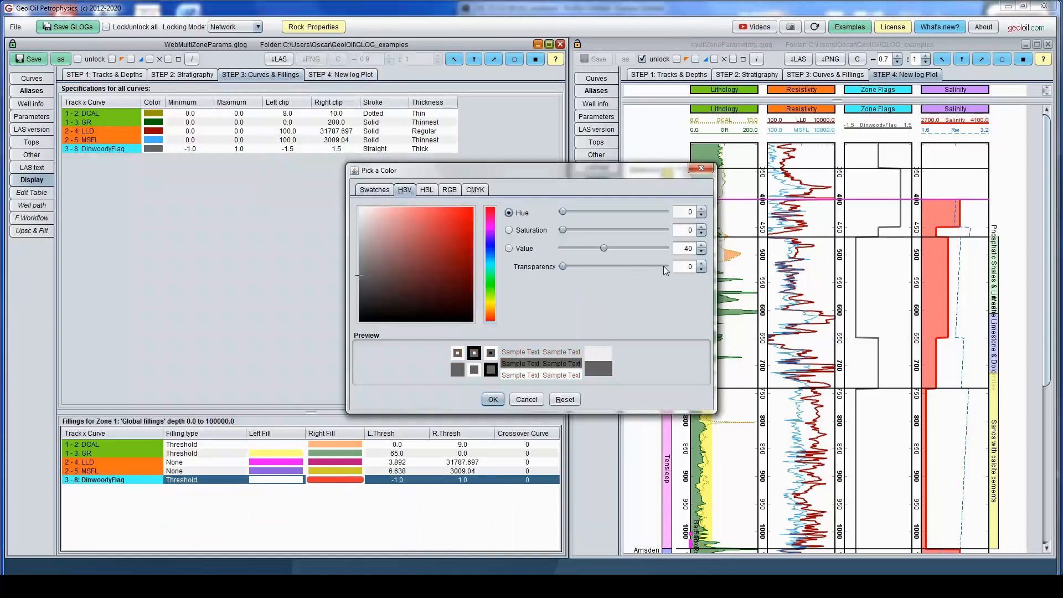
{"action": "left_click", "coordinate": [686, 266]}
{"action": "type", "text": "50"}
{"action": "key", "text": "Return"}
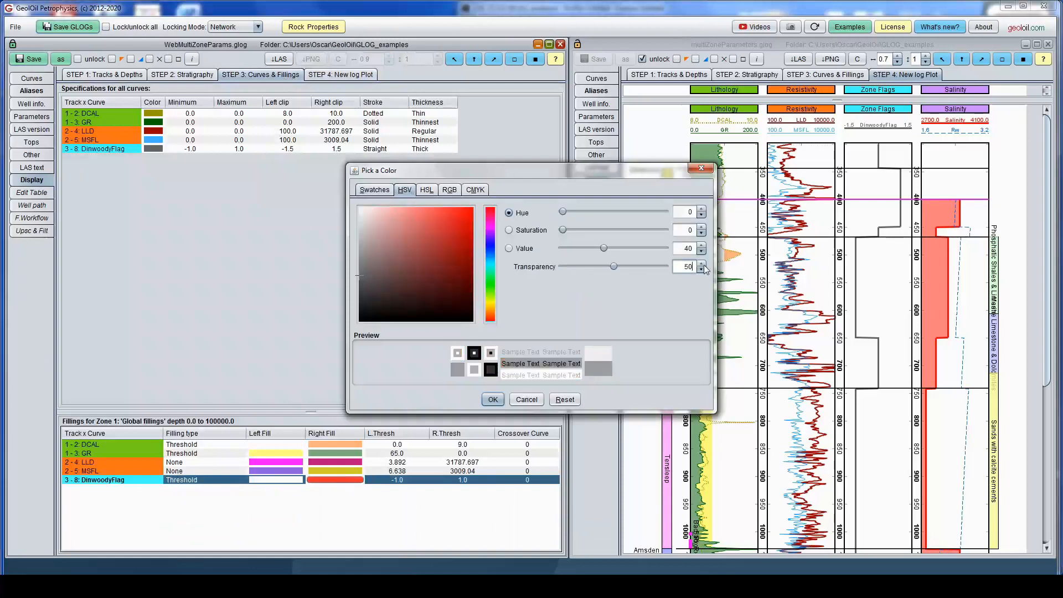
{"action": "left_click", "coordinate": [492, 399]}
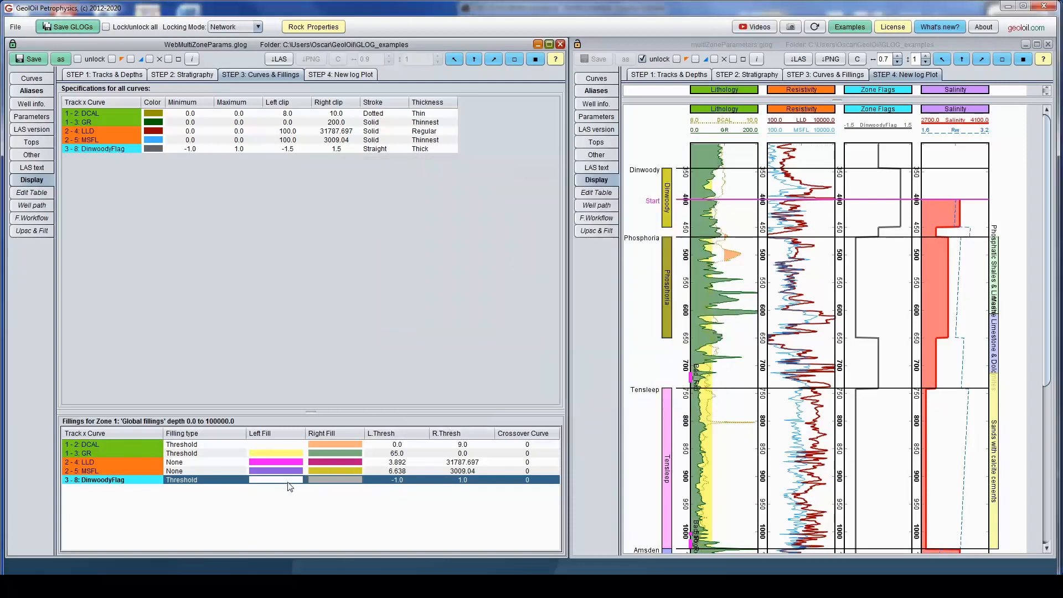
Set the DinwoodyFlag filling's right threshold to 0 and display the log plot.
{"action": "double_click", "coordinate": [477, 478]}
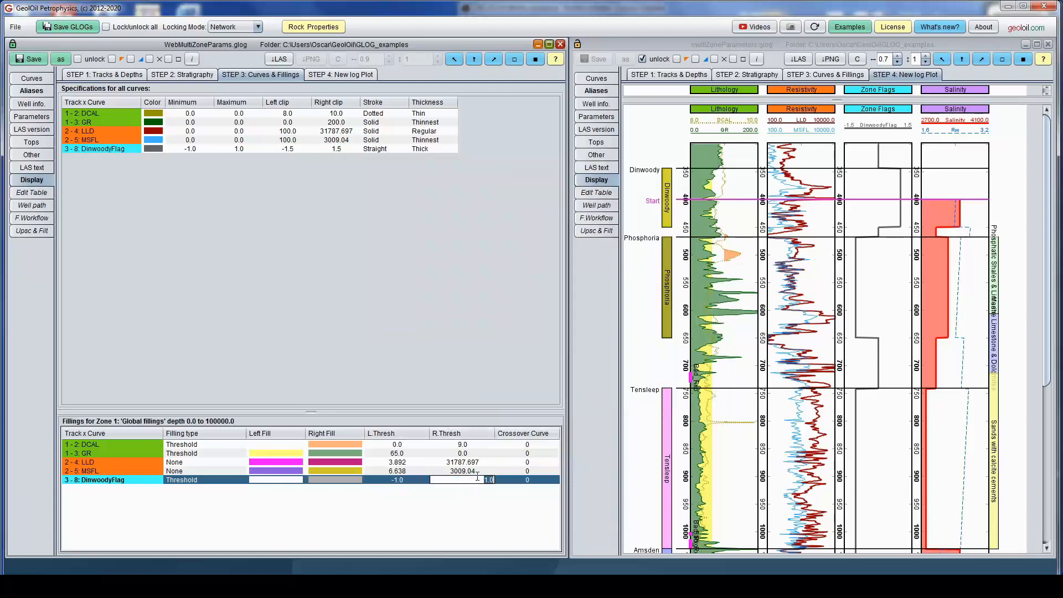
{"action": "type", "text": "0"}
{"action": "key", "text": "Return"}
{"action": "left_click", "coordinate": [363, 76]}
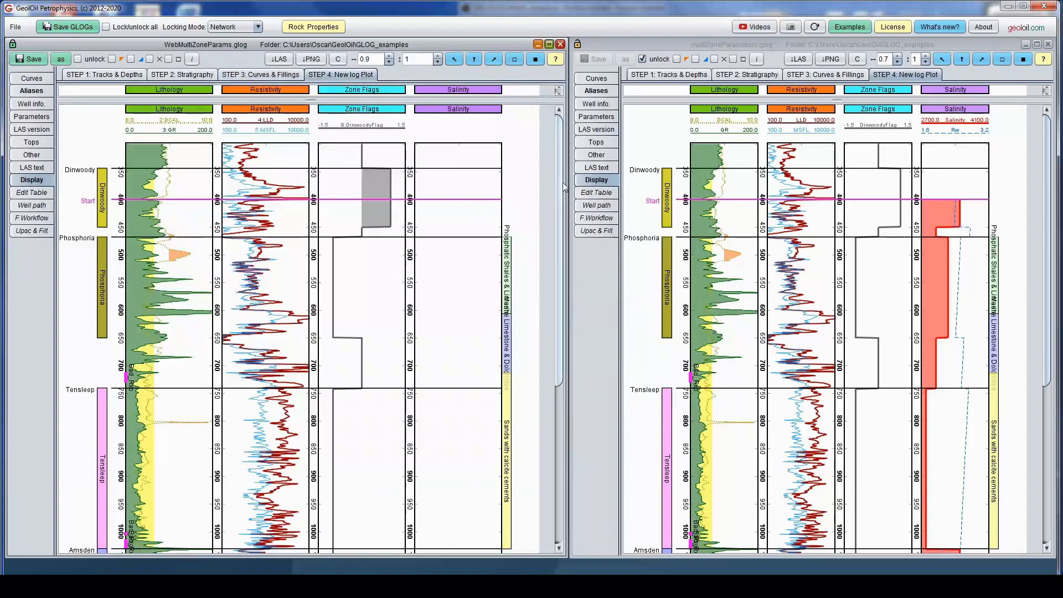
Examine the DinwoodyFlag curve and its shading along the full depth of the WebMultiZoneParams.glog log plot.
{"action": "left_click_drag", "start_coordinate": [560, 183], "coordinate": [547, 145]}
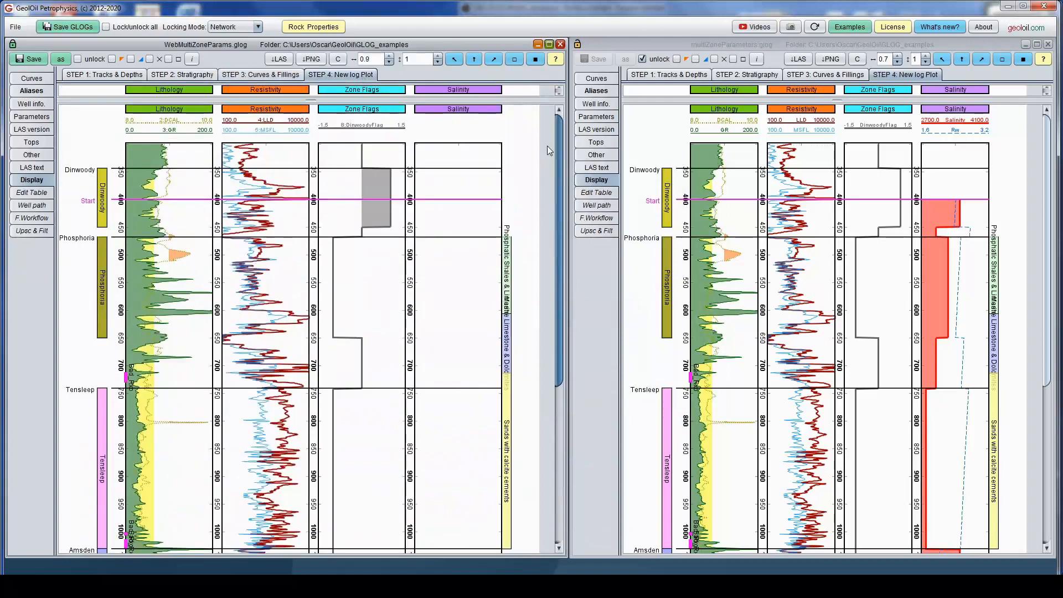
{"action": "scroll", "coordinate": [539, 215], "scroll_direction": "down", "scroll_amount": 5}
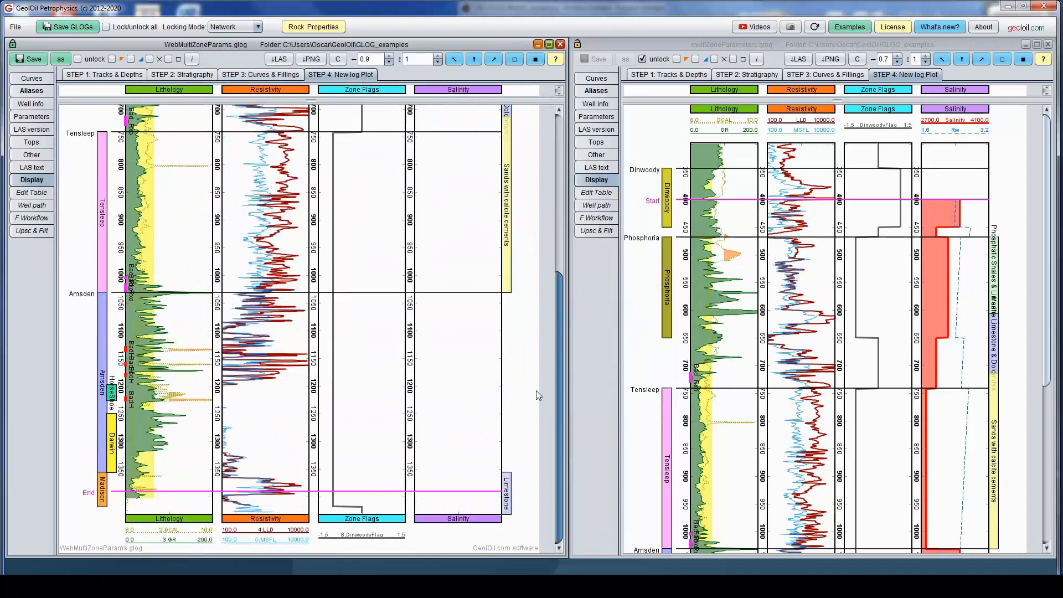
{"action": "scroll", "coordinate": [528, 185], "scroll_direction": "up", "scroll_amount": 6}
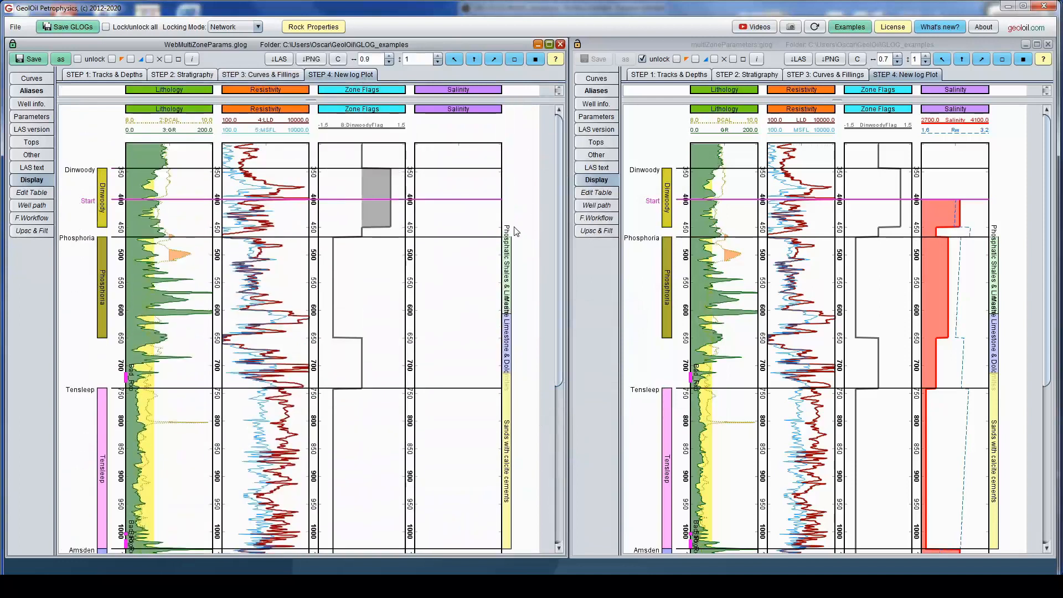
{"action": "mouse_move", "coordinate": [558, 180]}
{"action": "left_mouse_down"}
{"action": "mouse_move", "coordinate": [548, 363]}
{"action": "mouse_move", "coordinate": [559, 197]}
{"action": "left_mouse_up"}
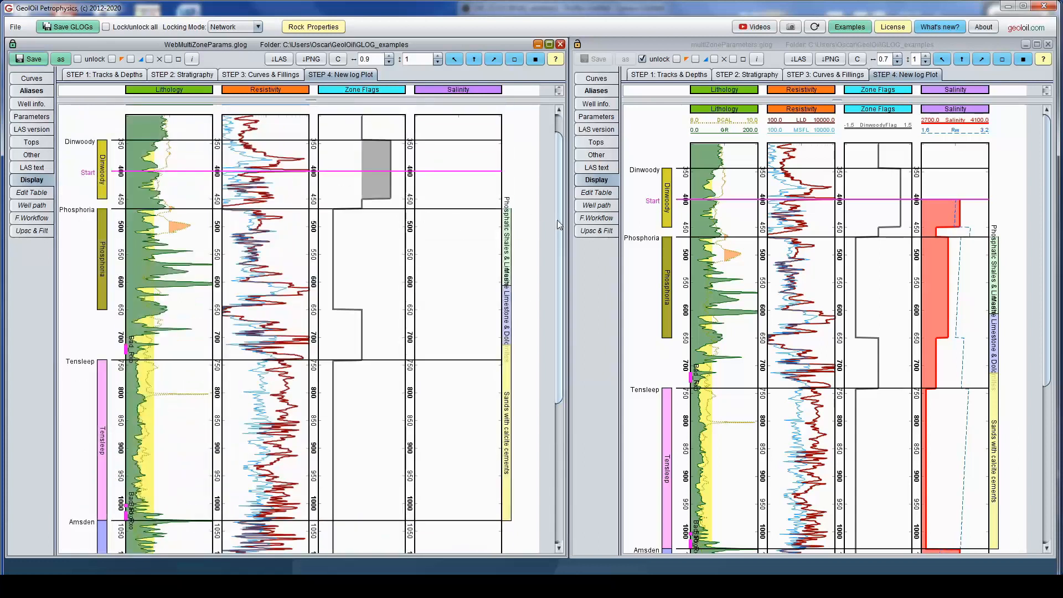
{"action": "left_click_drag", "start_coordinate": [556, 220], "coordinate": [542, 350]}
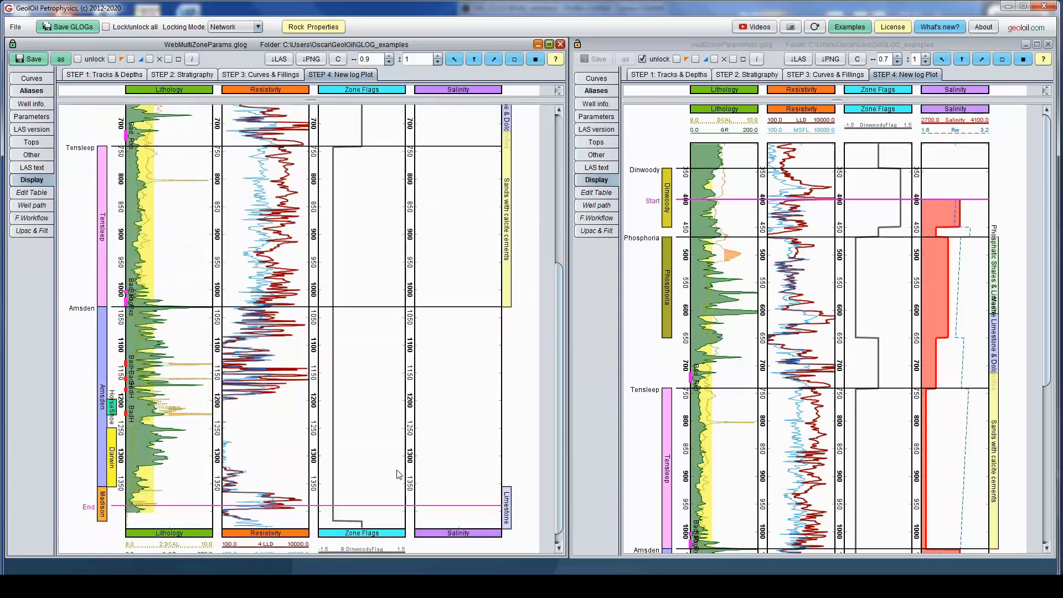
{"action": "left_click_drag", "start_coordinate": [558, 449], "coordinate": [548, 304]}
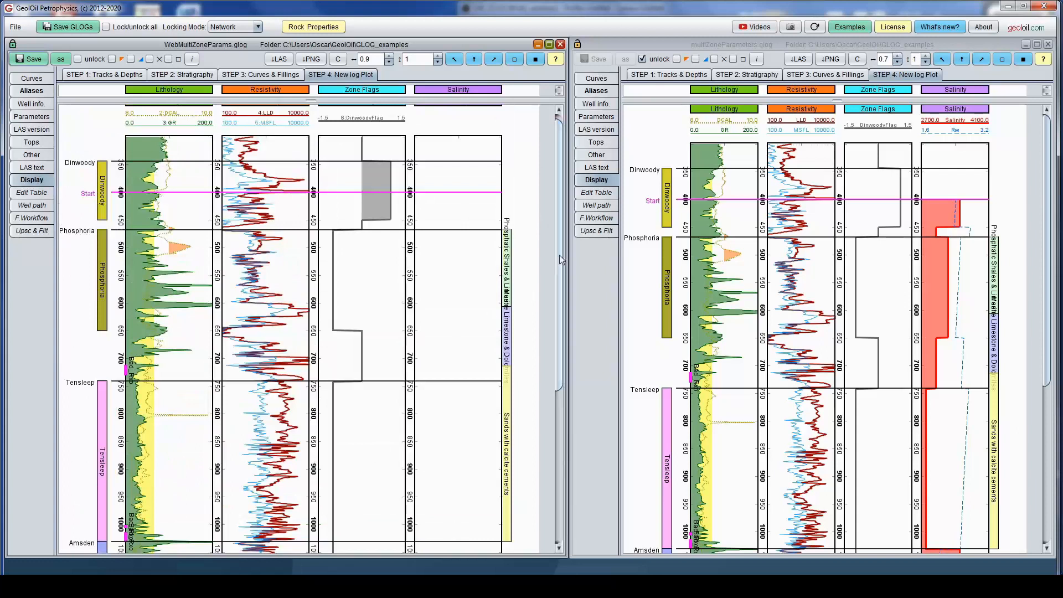
{"action": "scroll", "coordinate": [259, 180], "scroll_direction": "down", "scroll_amount": 1}
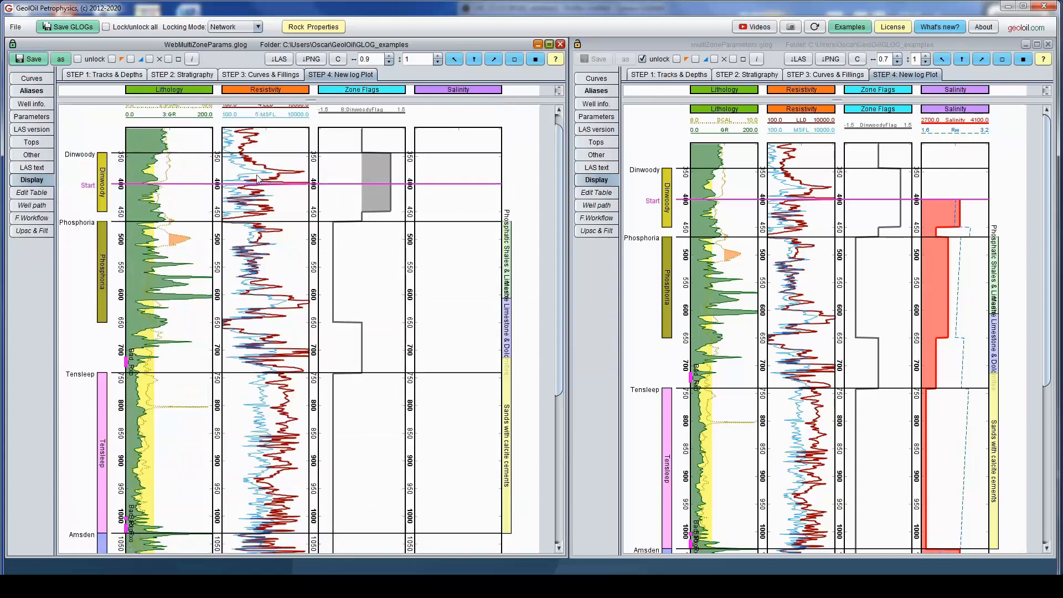
Examine the indicator curve and signal limits restricting the petrophysics, and look up curve 1 in the curve list.
{"action": "left_click", "coordinate": [115, 76]}
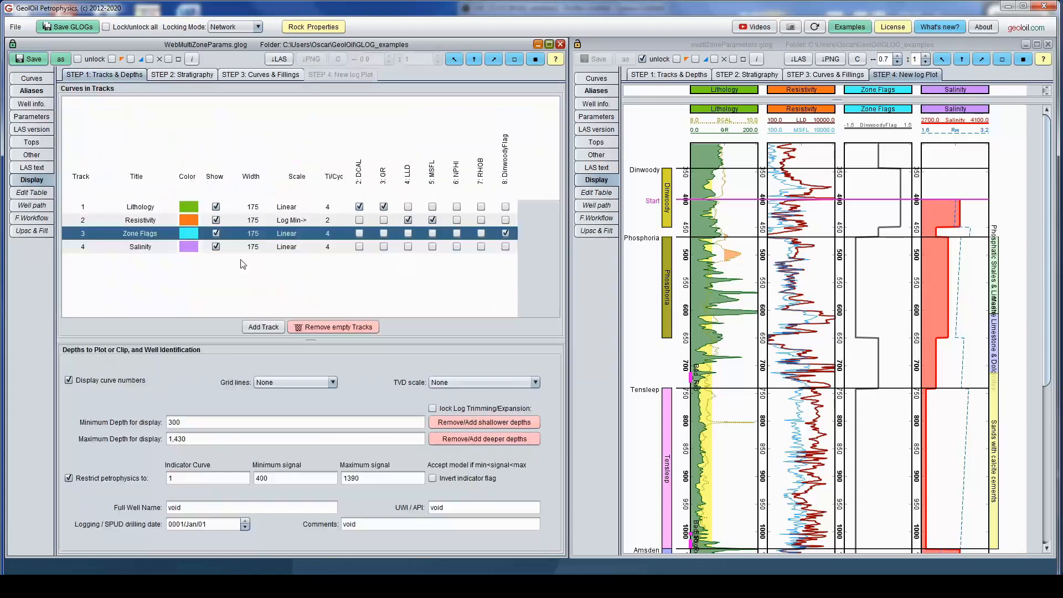
{"action": "left_click", "coordinate": [69, 479]}
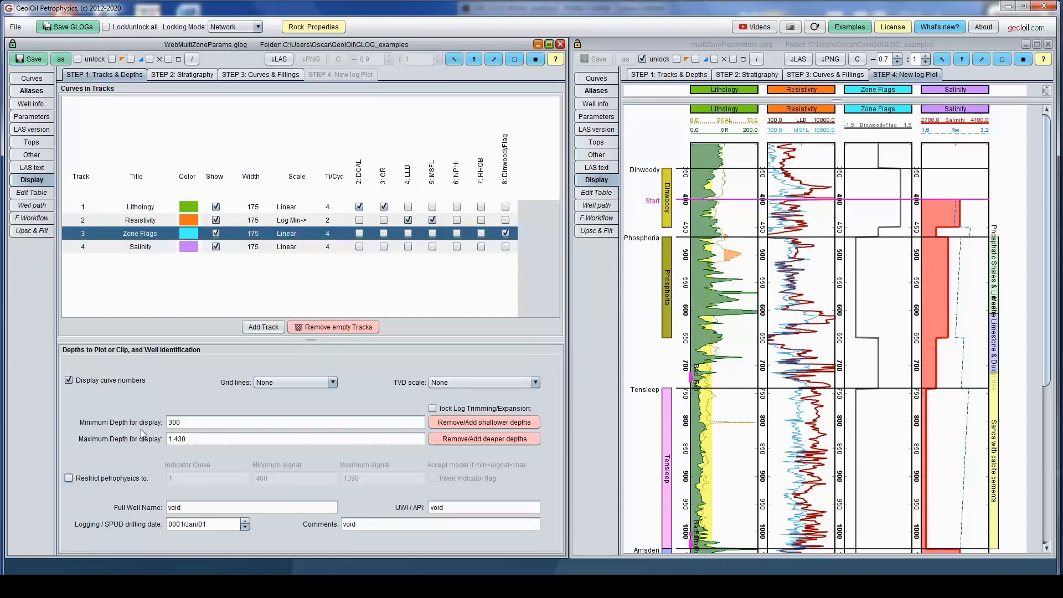
{"action": "left_click", "coordinate": [69, 478]}
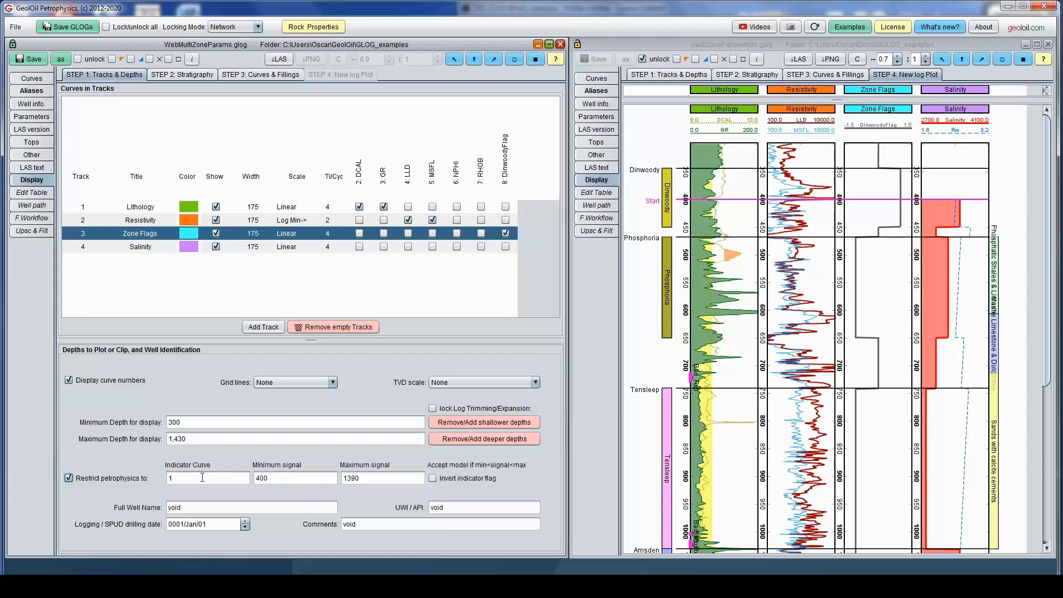
{"action": "left_click_drag", "start_coordinate": [189, 479], "coordinate": [161, 480]}
{"action": "left_click", "coordinate": [209, 480]}
{"action": "left_click", "coordinate": [32, 78]}
{"action": "left_click", "coordinate": [149, 86]}
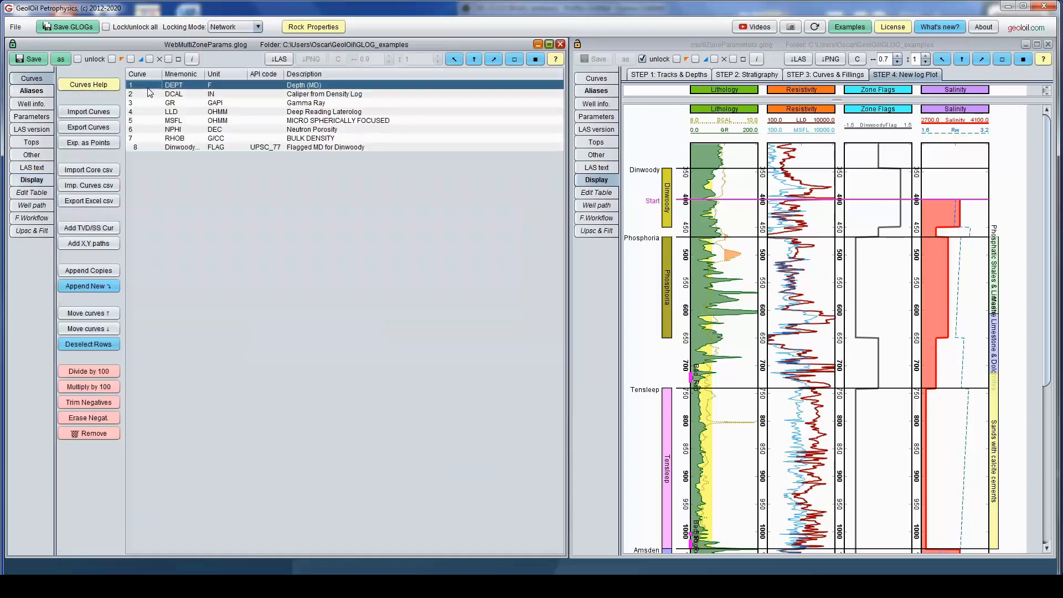
Compare the petrophysics restriction's minimum and maximum signal limits with the Start and End depth lines in the multiZoneParameters.glog log plot.
{"action": "left_click", "coordinate": [44, 180]}
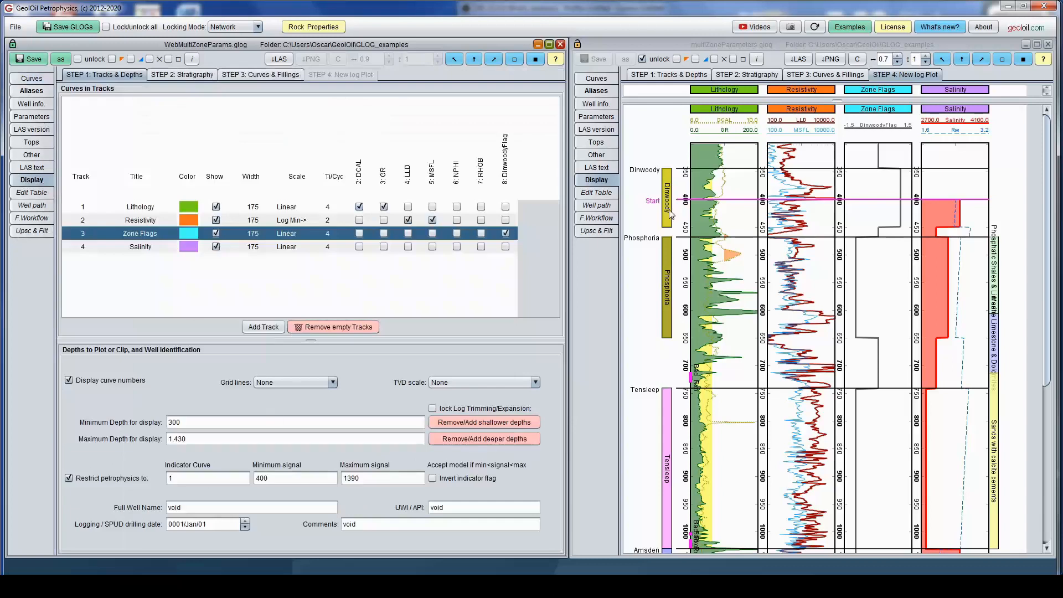
{"action": "left_click", "coordinate": [651, 203]}
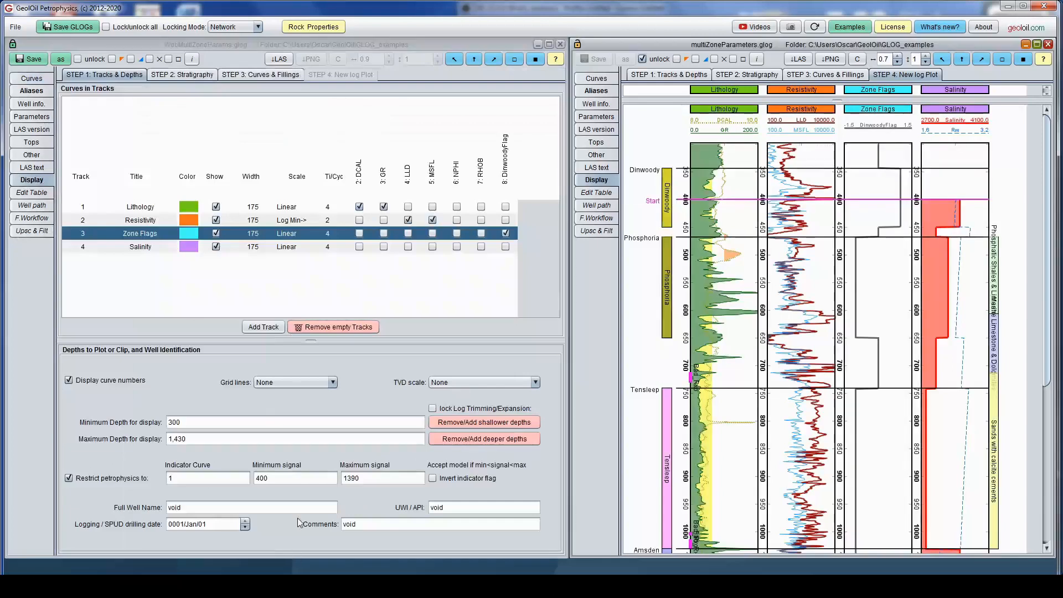
{"action": "left_click_drag", "start_coordinate": [260, 478], "coordinate": [269, 478]}
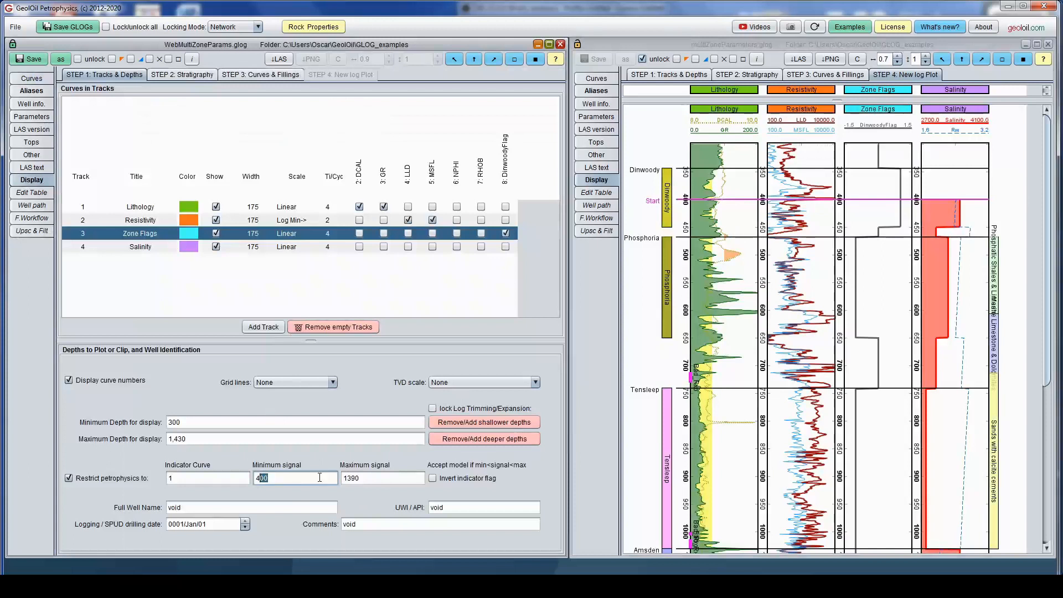
{"action": "left_click", "coordinate": [320, 477]}
{"action": "left_click_drag", "start_coordinate": [1050, 249], "coordinate": [1042, 397]}
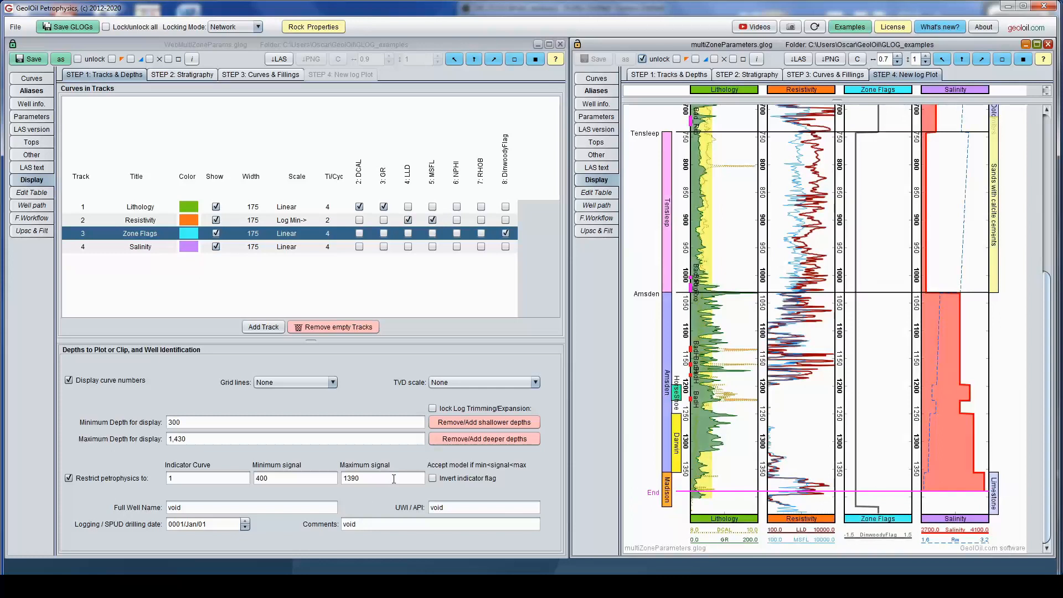
Turn off the display of curve numbers in WebMultiZoneParams.glog and display the log plot.
{"action": "left_click", "coordinate": [227, 75]}
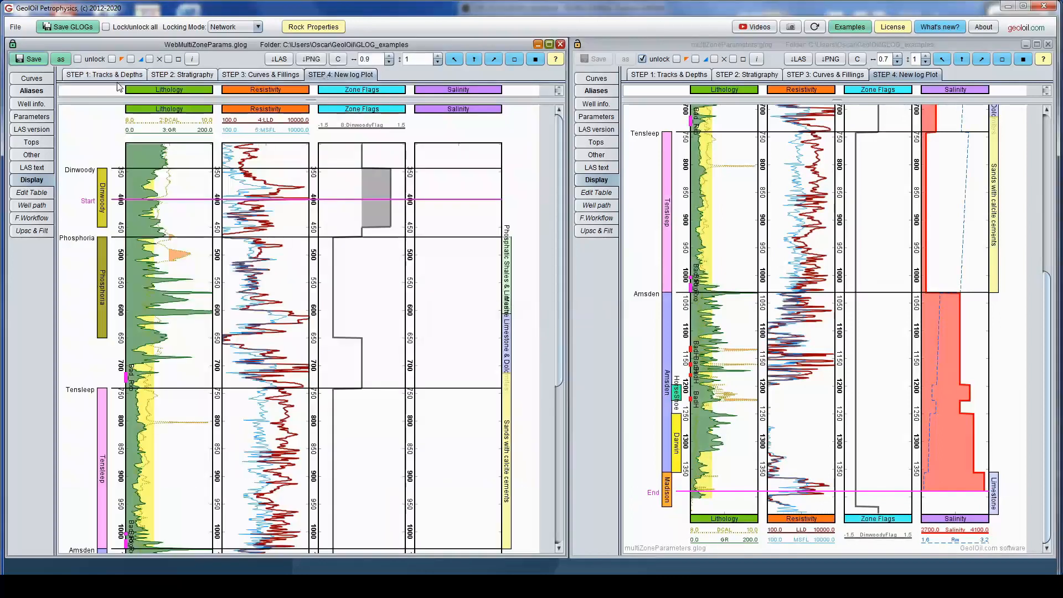
{"action": "left_click", "coordinate": [113, 76]}
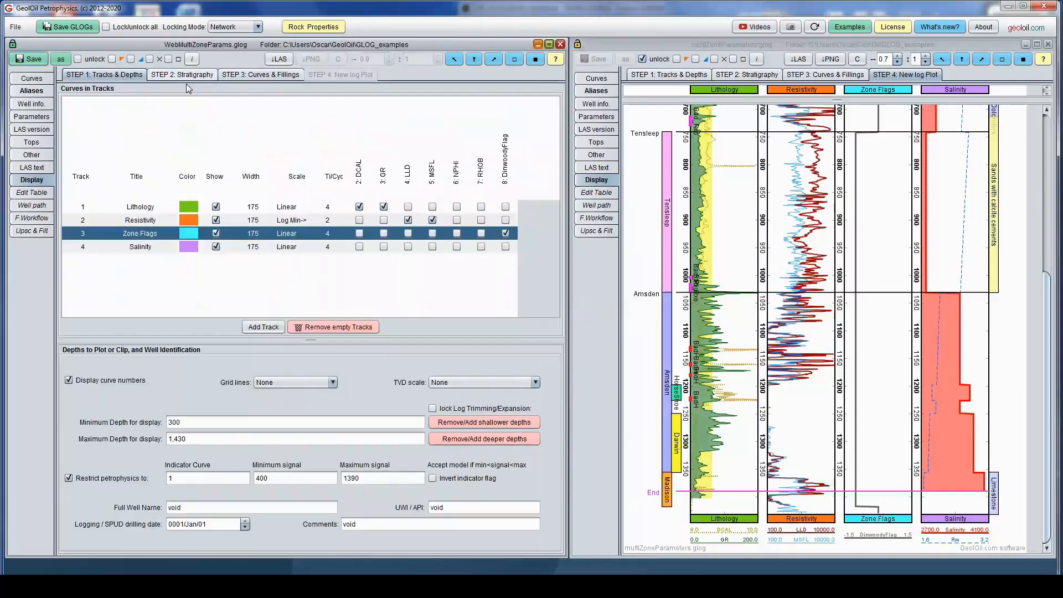
{"action": "left_click", "coordinate": [69, 380]}
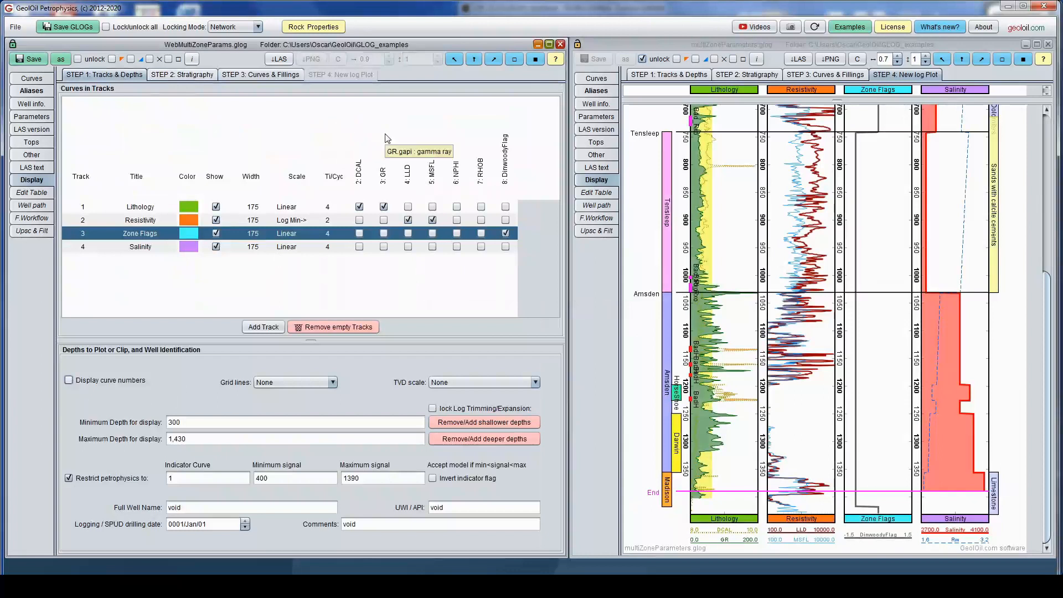
{"action": "left_click", "coordinate": [259, 74]}
{"action": "left_click", "coordinate": [331, 75]}
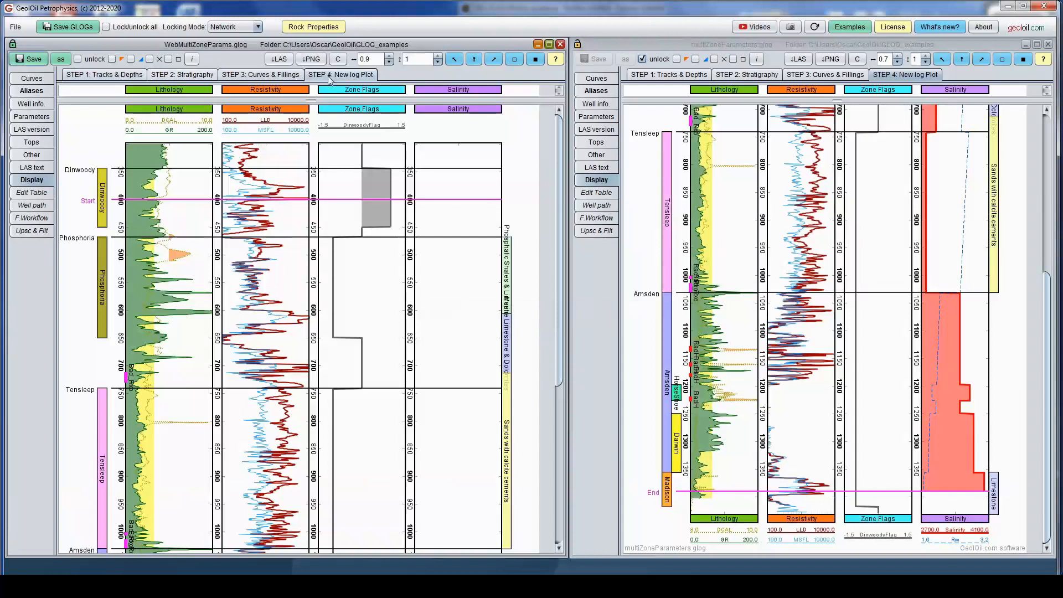
Show the upscaling lists of both files and select the Phosphoria Flag item in multiZoneParameters.glog.
{"action": "left_click", "coordinate": [597, 231]}
{"action": "left_click", "coordinate": [660, 75]}
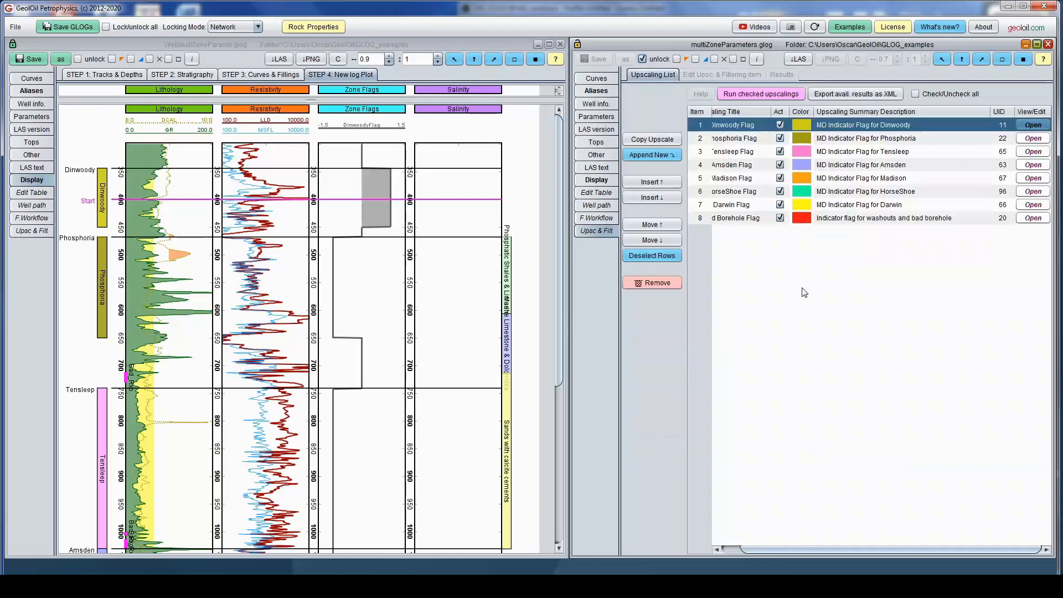
{"action": "left_click_drag", "start_coordinate": [941, 548], "coordinate": [881, 548]}
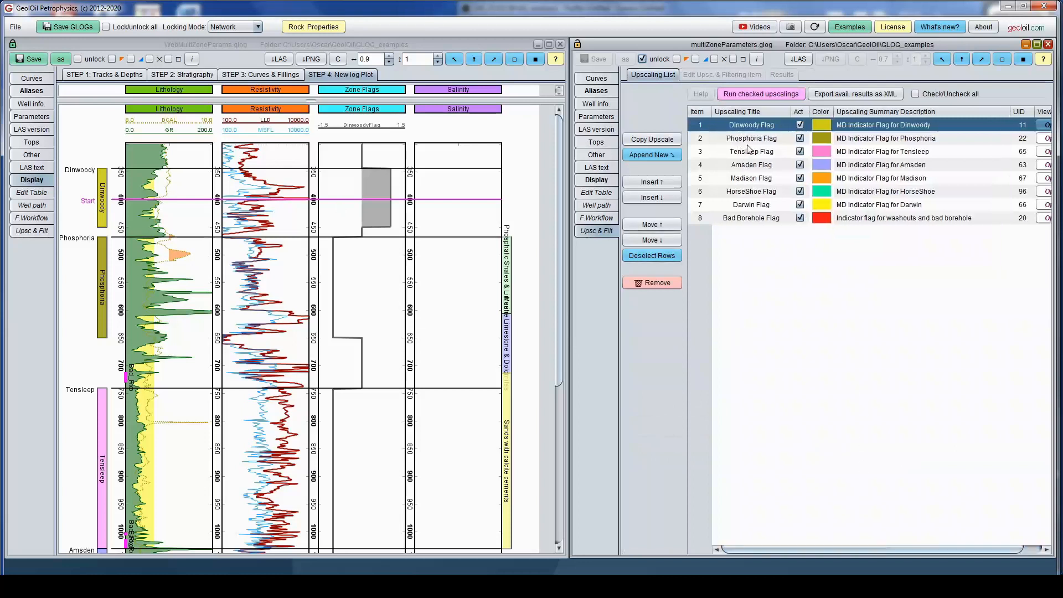
{"action": "left_click", "coordinate": [32, 230]}
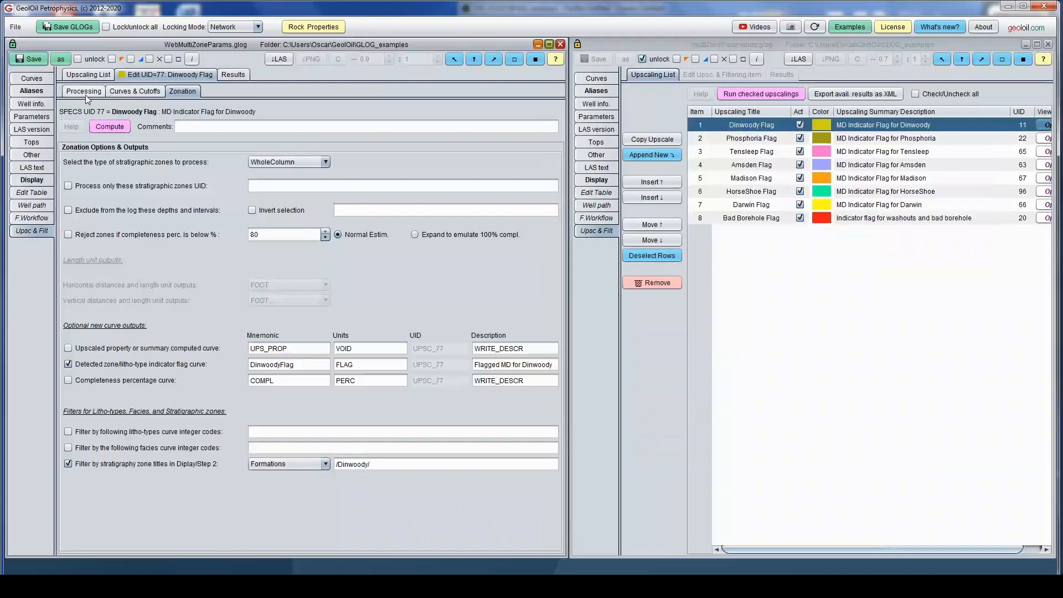
{"action": "left_click", "coordinate": [88, 75]}
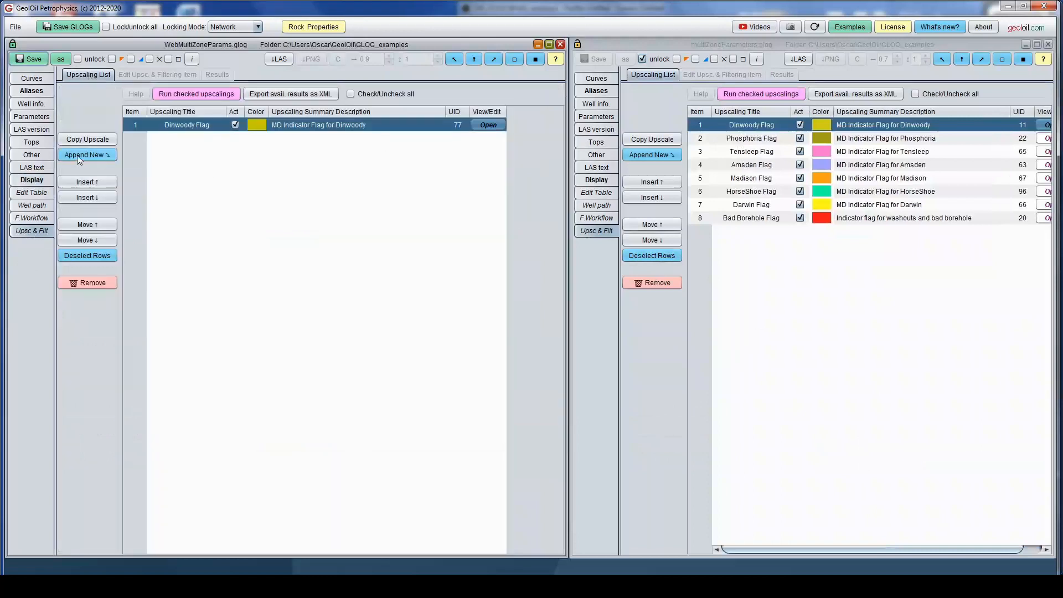
{"action": "left_click", "coordinate": [692, 142]}
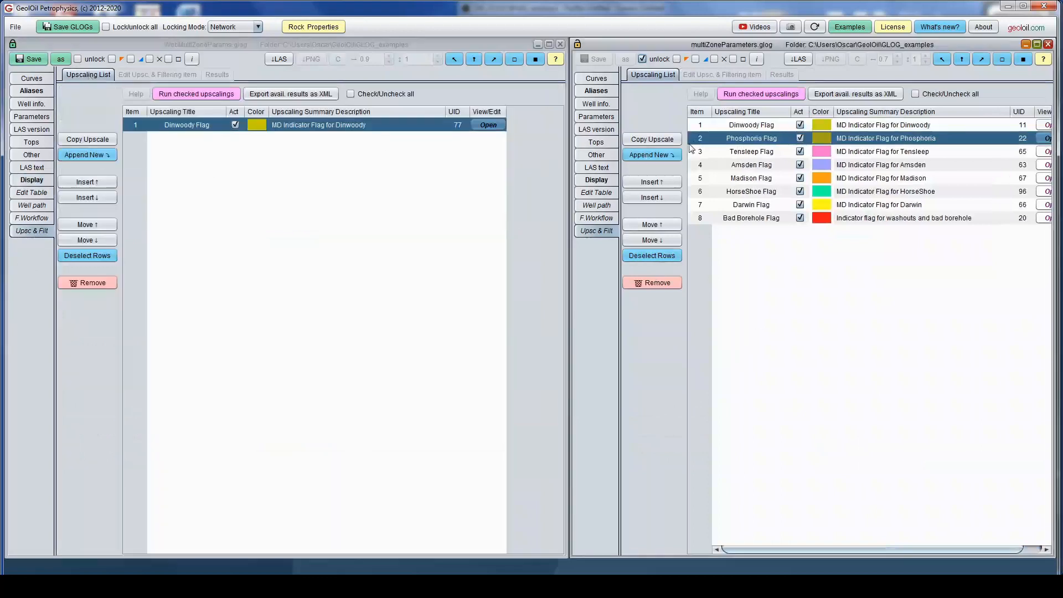
Append a new upscaling item in WebMultiZoneParams.glog and title it "Phosphoria Flag".
{"action": "left_click", "coordinate": [100, 156]}
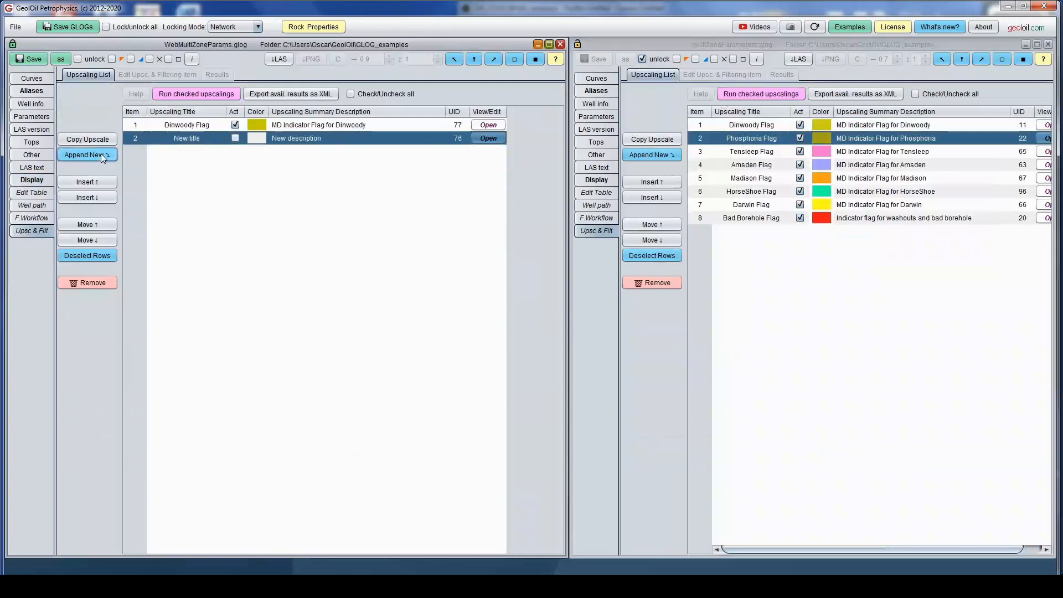
{"action": "double_click", "coordinate": [211, 138]}
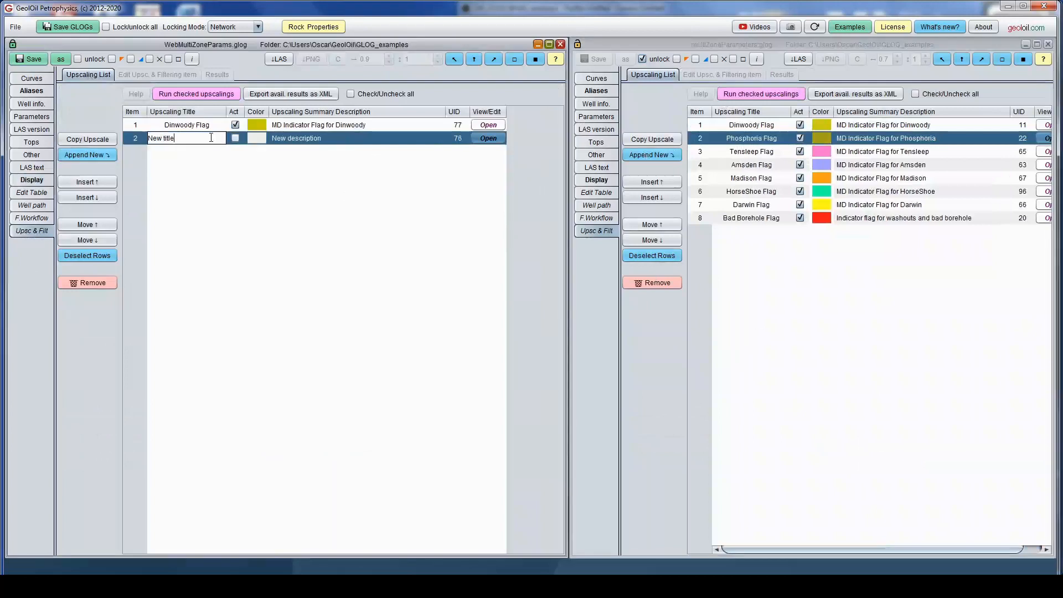
{"action": "double_click", "coordinate": [211, 138]}
{"action": "key", "text": "BackSpace"}
{"action": "key", "text": "BackSpace"}
{"action": "key", "text": "BackSpace"}
{"action": "key", "text": "BackSpace"}
{"action": "key", "text": "BackSpace"}
{"action": "type", "text": "Phosphoria Flag"}
{"action": "key", "text": "Return"}
Activate the new Phosphoria Flag item and set its color to the dark olive among the recent colors.
{"action": "left_click", "coordinate": [235, 138]}
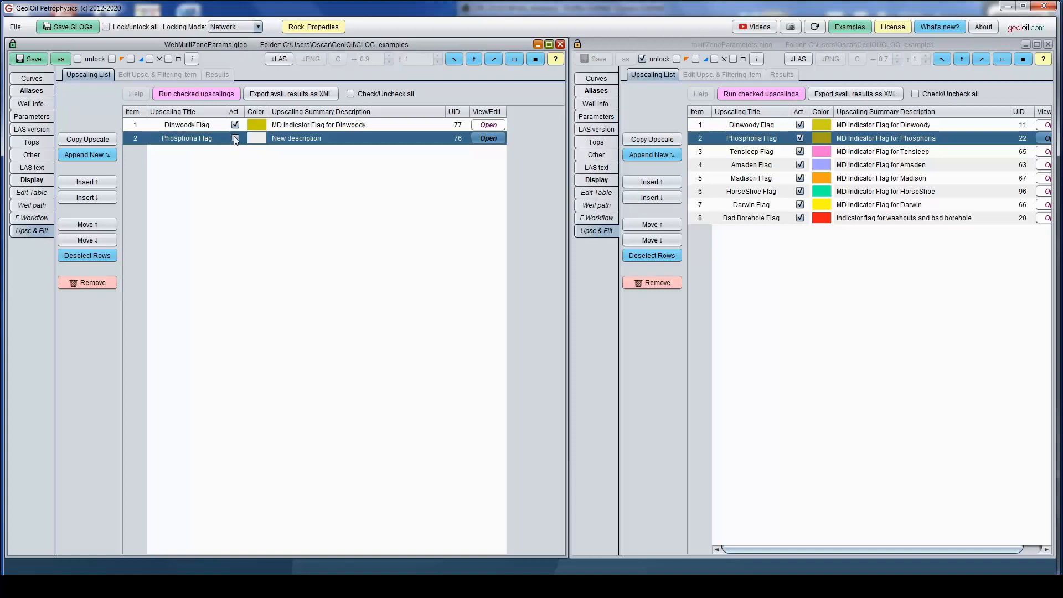
{"action": "left_click", "coordinate": [256, 138]}
{"action": "left_click", "coordinate": [363, 190]}
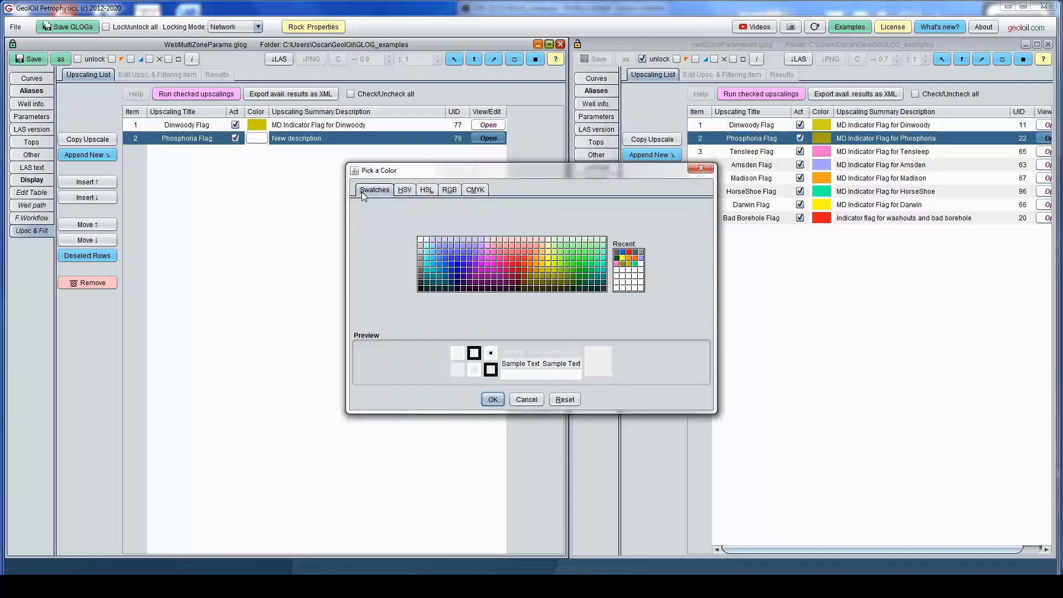
{"action": "left_click", "coordinate": [622, 265]}
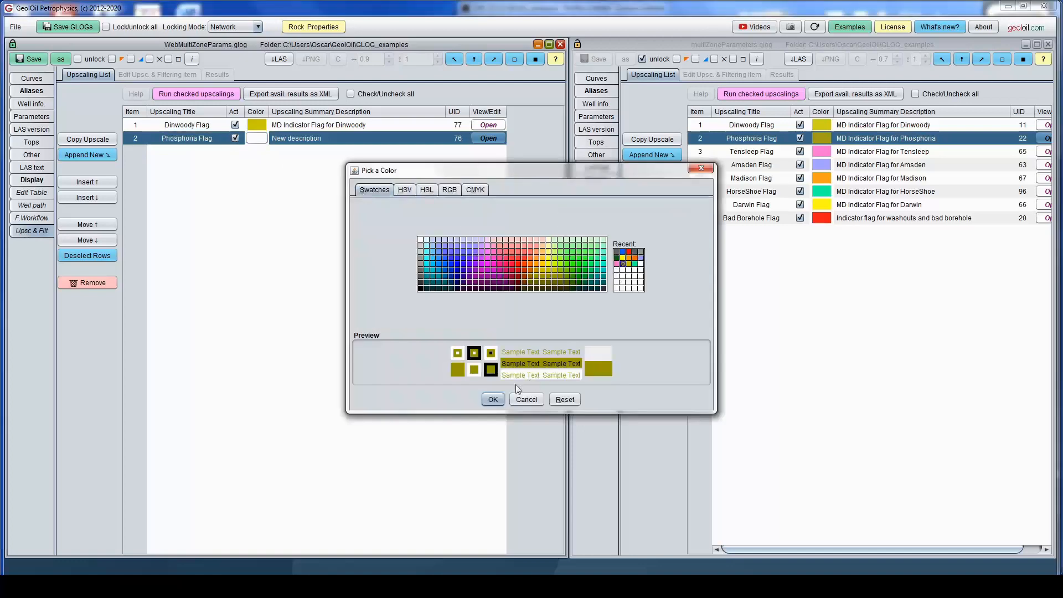
{"action": "left_click", "coordinate": [493, 399]}
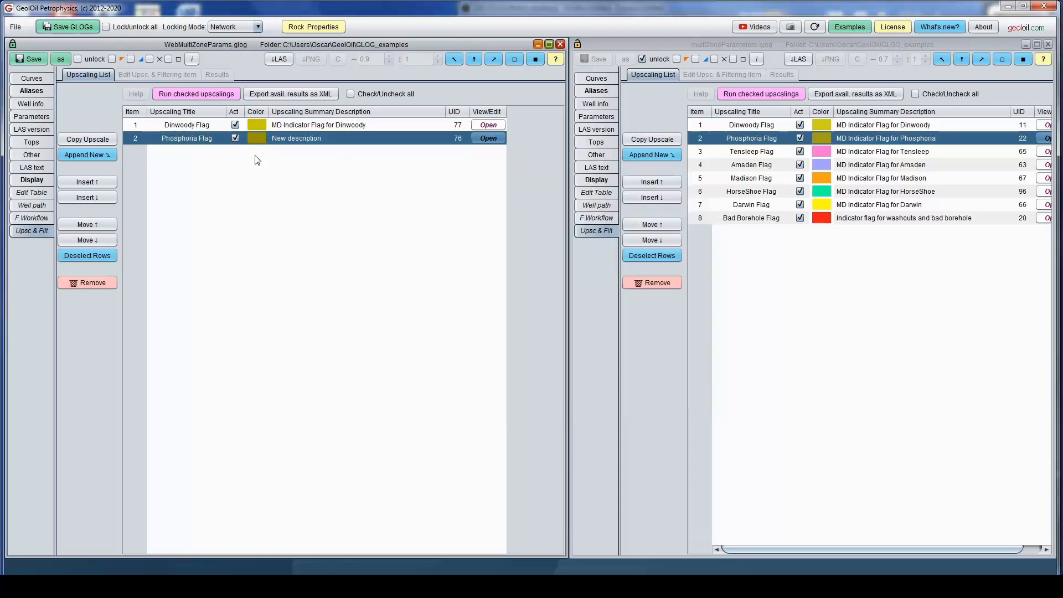
Replace the new Phosphoria Flag item's summary description with "MD Indicator Flag for Phosphoria", copied from multiZoneParameters.glog.
{"action": "left_click", "coordinate": [257, 138]}
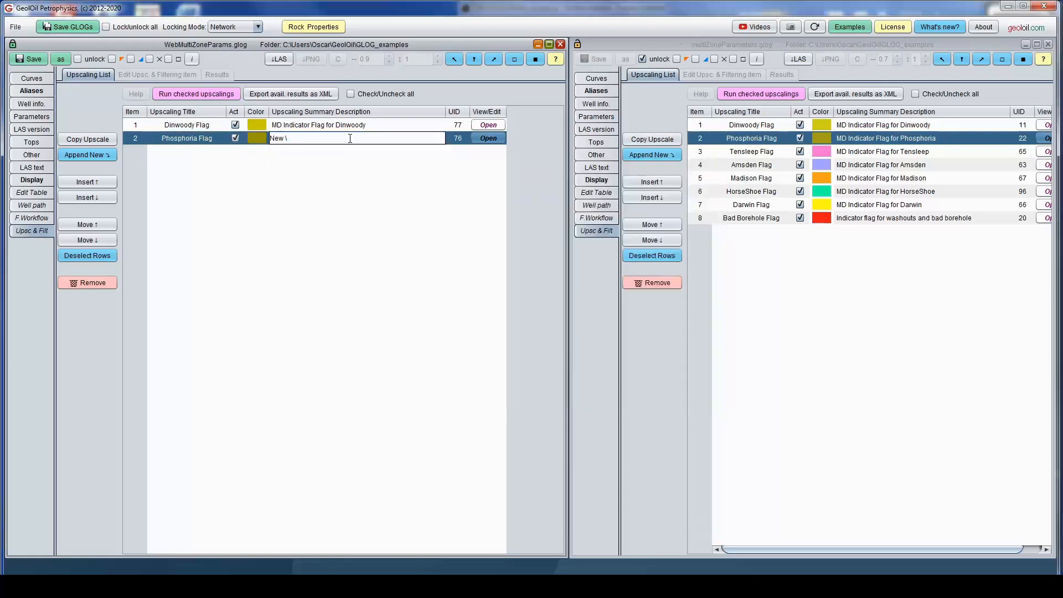
{"action": "key", "text": "BackSpace"}
{"action": "key", "text": "BackSpace"}
{"action": "key", "text": "BackSpace"}
{"action": "key", "text": "BackSpace"}
{"action": "key", "text": "BackSpace"}
{"action": "key", "text": "Return"}
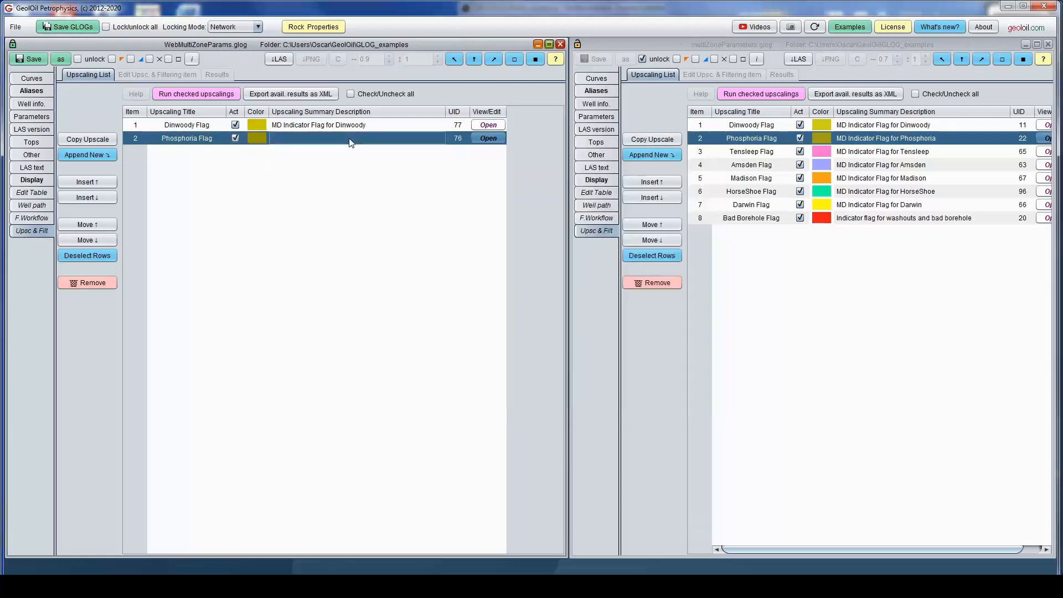
{"action": "double_click", "coordinate": [944, 138]}
{"action": "key", "text": "ctrl+c"}
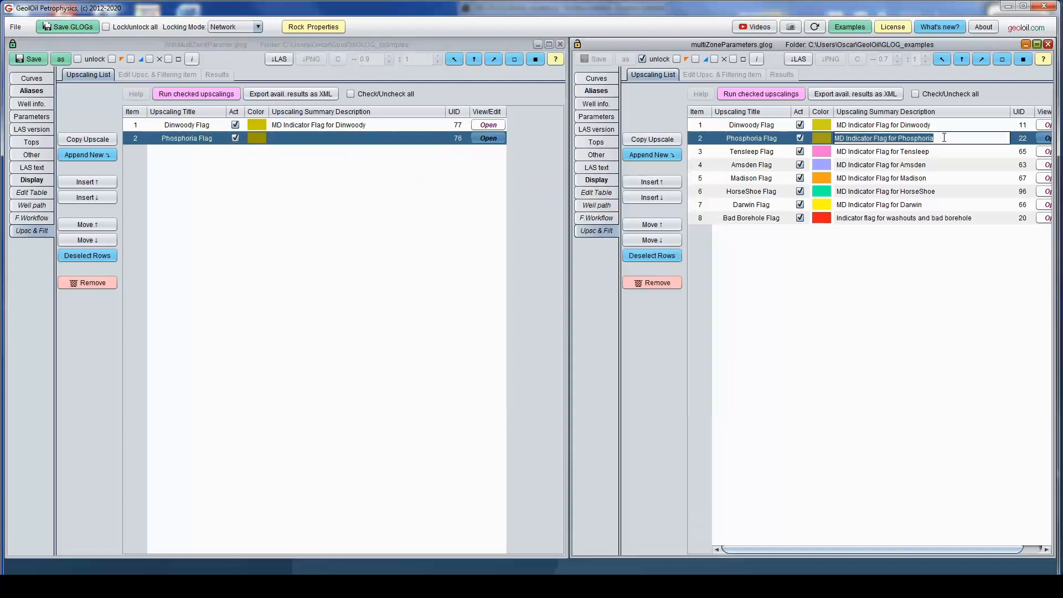
{"action": "double_click", "coordinate": [389, 140]}
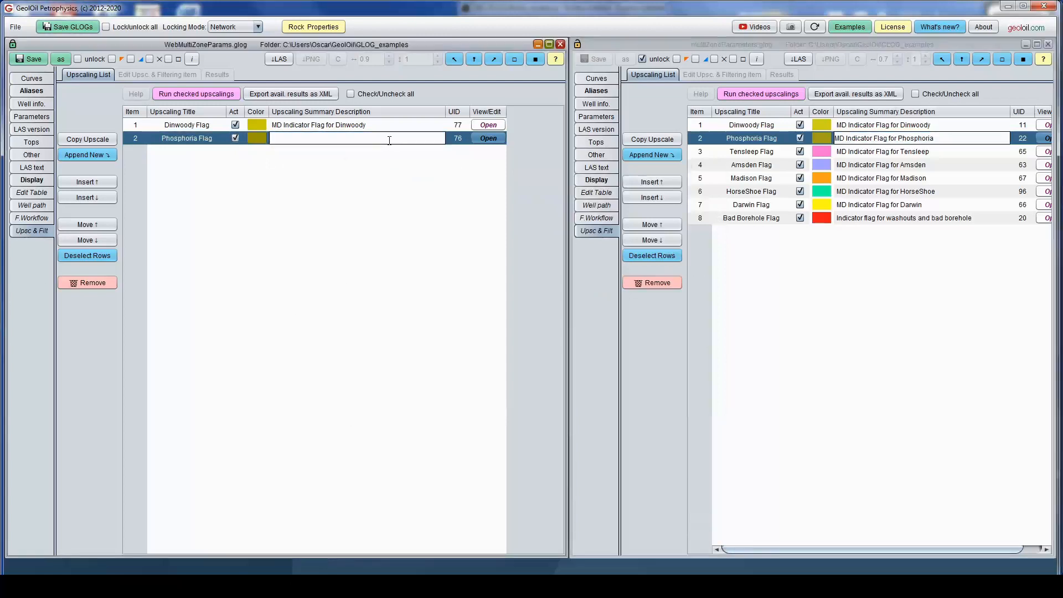
{"action": "key", "text": "ctrl+v"}
{"action": "key", "text": "Return"}
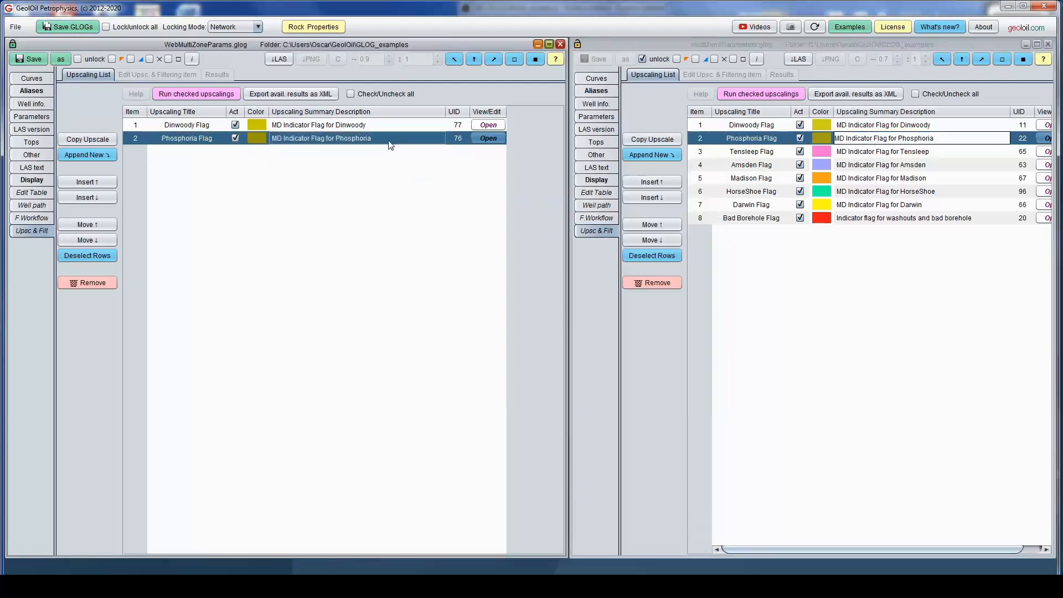
Open the Phosphoria Flag item in both files and disable the Volume of Shale, Porosity and Water Saturation filters in WebMultiZoneParams.glog.
{"action": "left_click", "coordinate": [489, 138]}
{"action": "left_click", "coordinate": [1047, 138]}
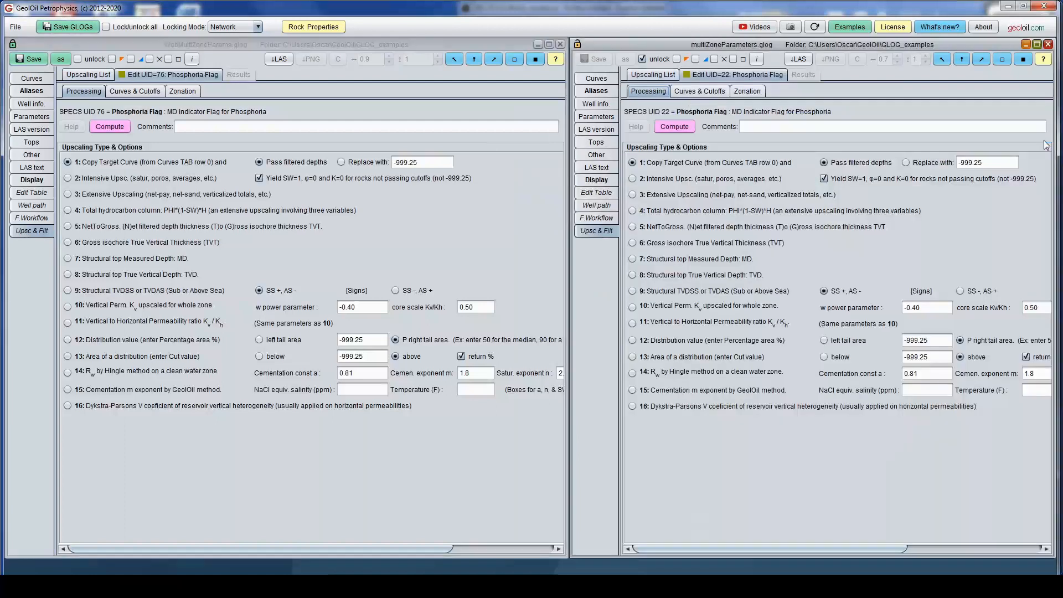
{"action": "left_click", "coordinate": [134, 91]}
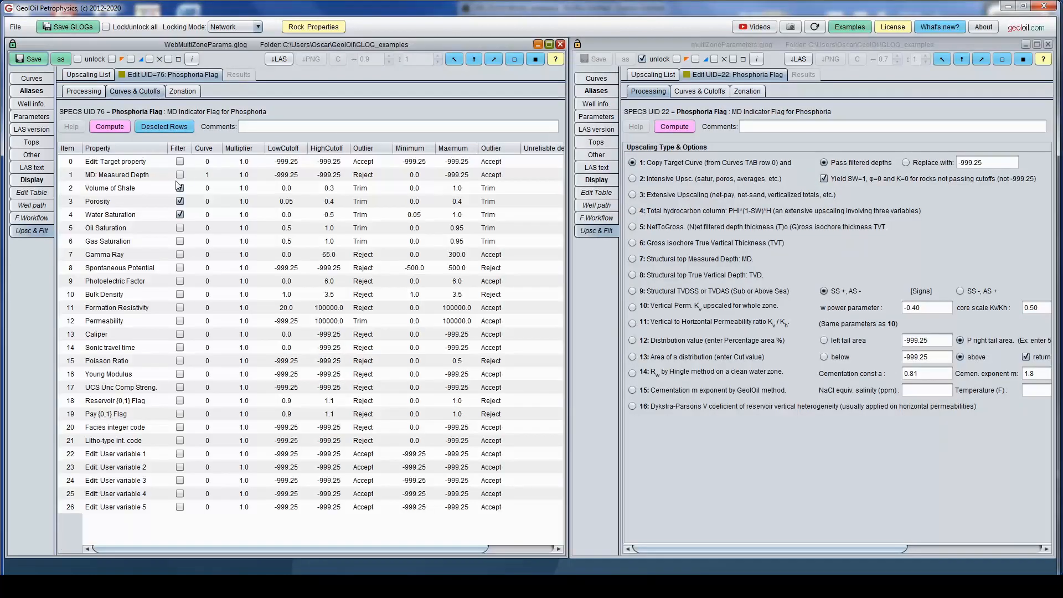
{"action": "left_click", "coordinate": [180, 201]}
{"action": "left_click", "coordinate": [182, 209]}
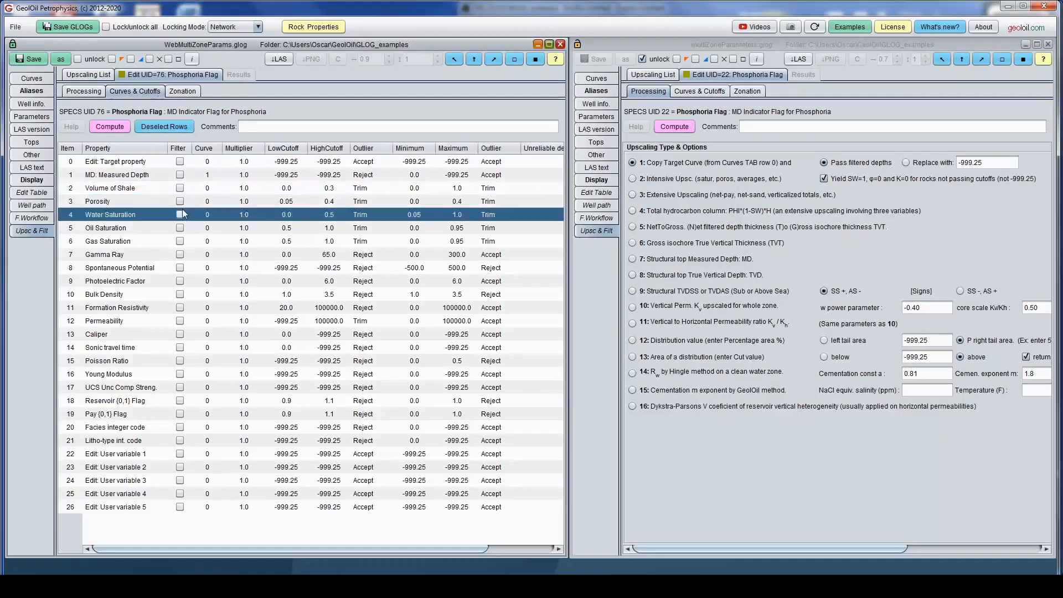
Show the zonation options of both Phosphoria Flag items and enable the detected zone/litho-type indicator flag curve output in WebMultiZoneParams.glog.
{"action": "left_click", "coordinate": [185, 91]}
{"action": "left_click", "coordinate": [747, 91]}
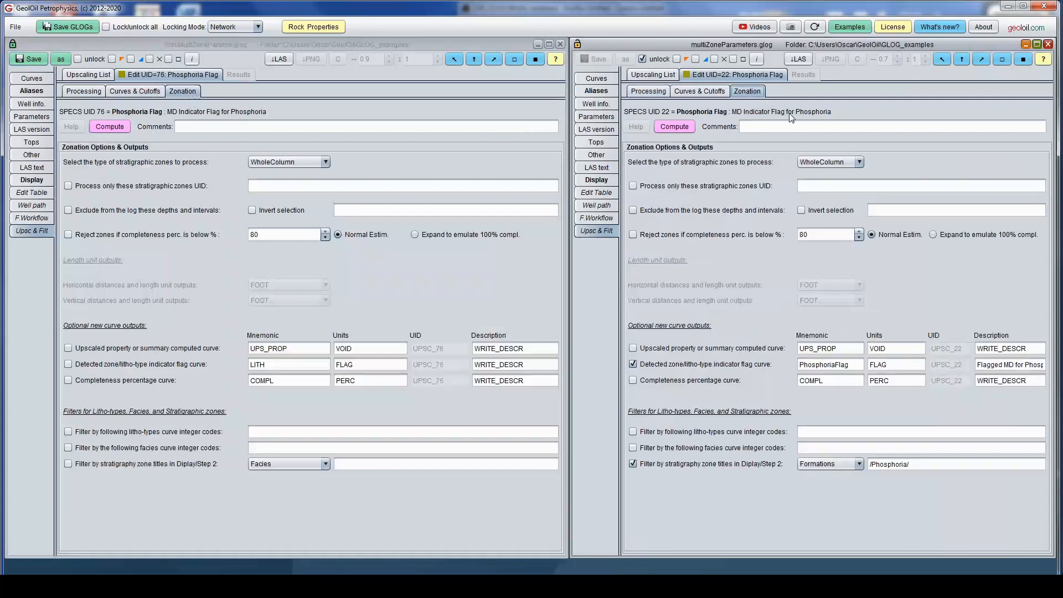
{"action": "left_click", "coordinate": [66, 364]}
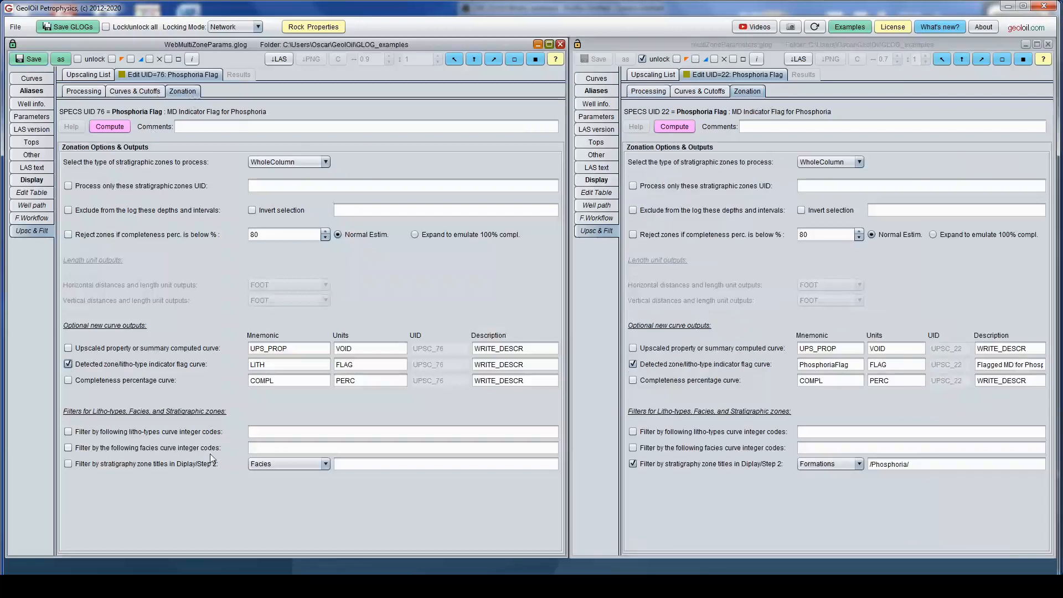
Filter the new Phosphoria Flag item by stratigraphy zone titles, using Formations and the title /Phosphoria/ copied from multiZoneParameters.glog.
{"action": "left_click", "coordinate": [135, 466]}
{"action": "left_click", "coordinate": [326, 464]}
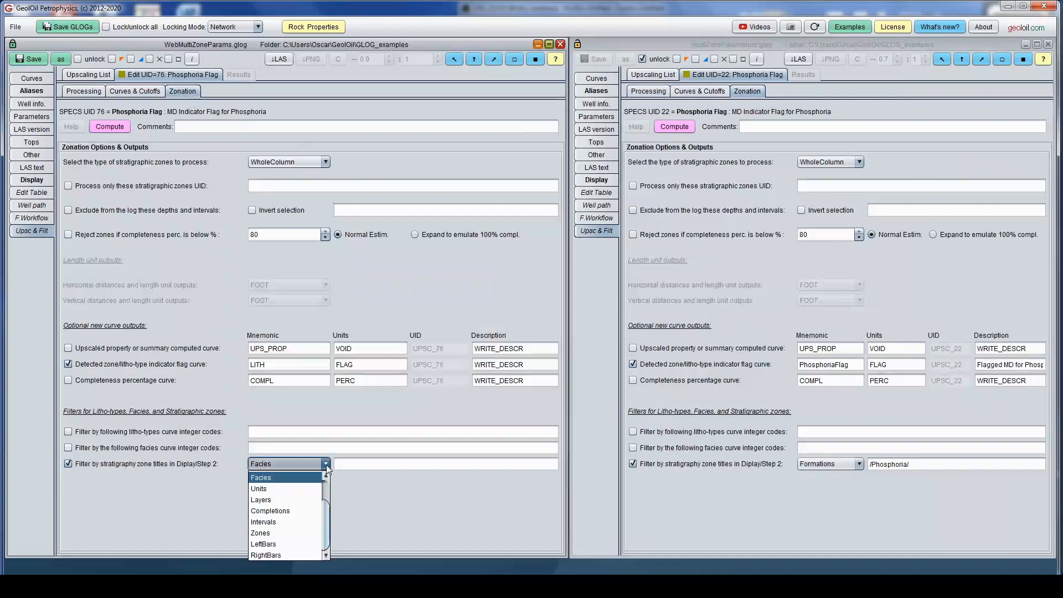
{"action": "left_click_drag", "start_coordinate": [324, 513], "coordinate": [329, 478]}
{"action": "left_click", "coordinate": [297, 478]}
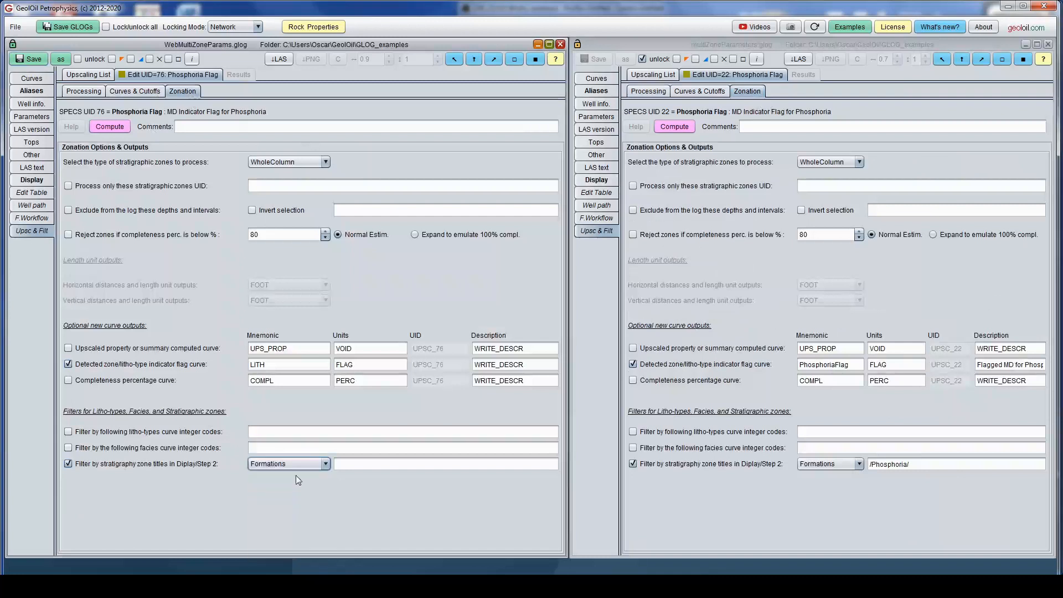
{"action": "left_click_drag", "start_coordinate": [914, 464], "coordinate": [863, 463]}
{"action": "key", "text": "ctrl+c"}
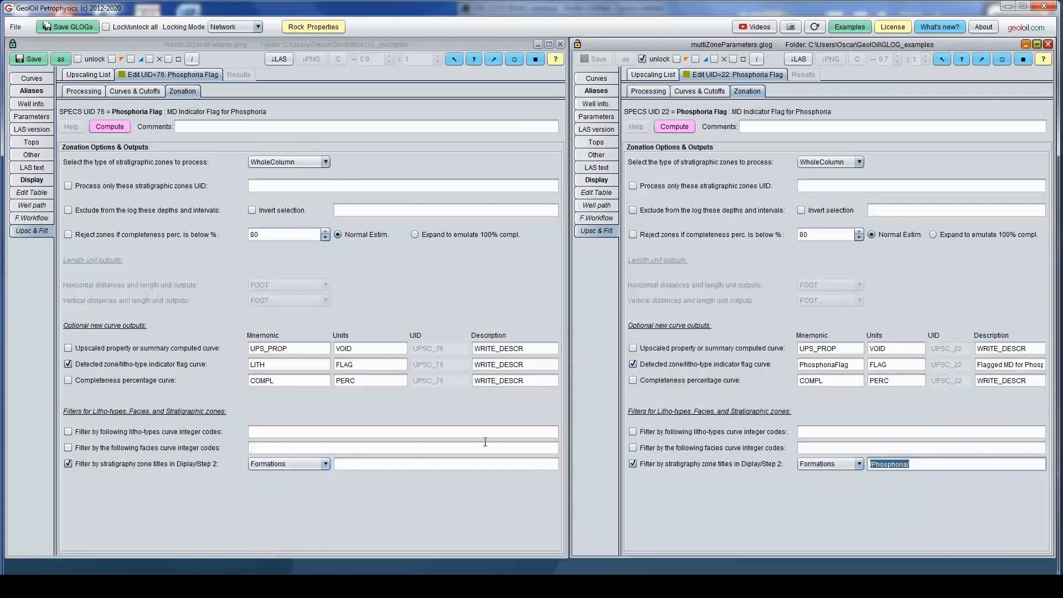
{"action": "left_click", "coordinate": [434, 466]}
{"action": "key", "text": "ctrl+v"}
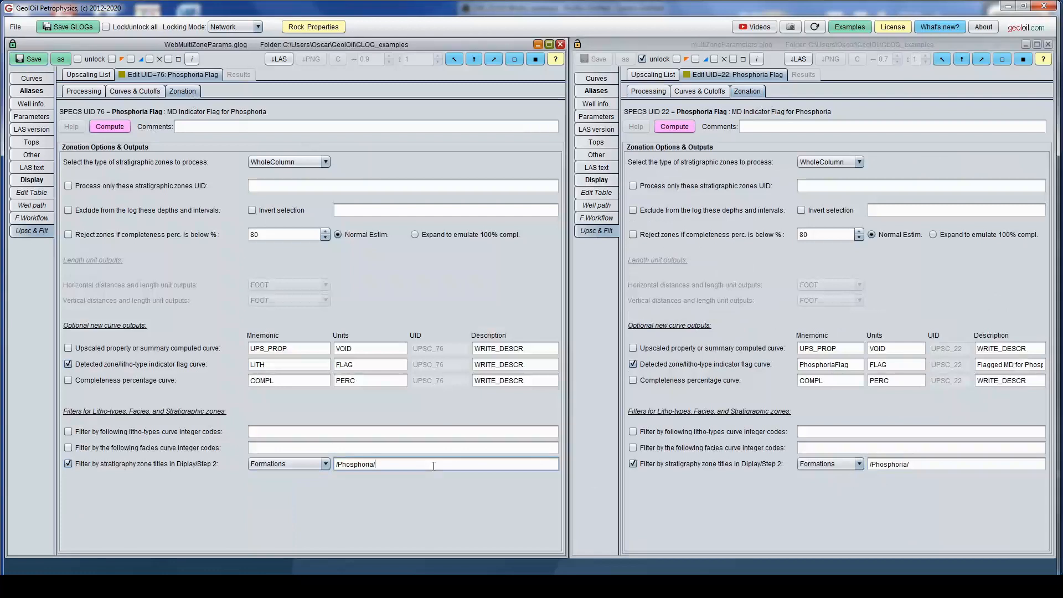
Clear the indicator flag curve's description and set its mnemonic to PhosphoriaFlag, copied from multiZoneParameters.glog.
{"action": "double_click", "coordinate": [256, 363]}
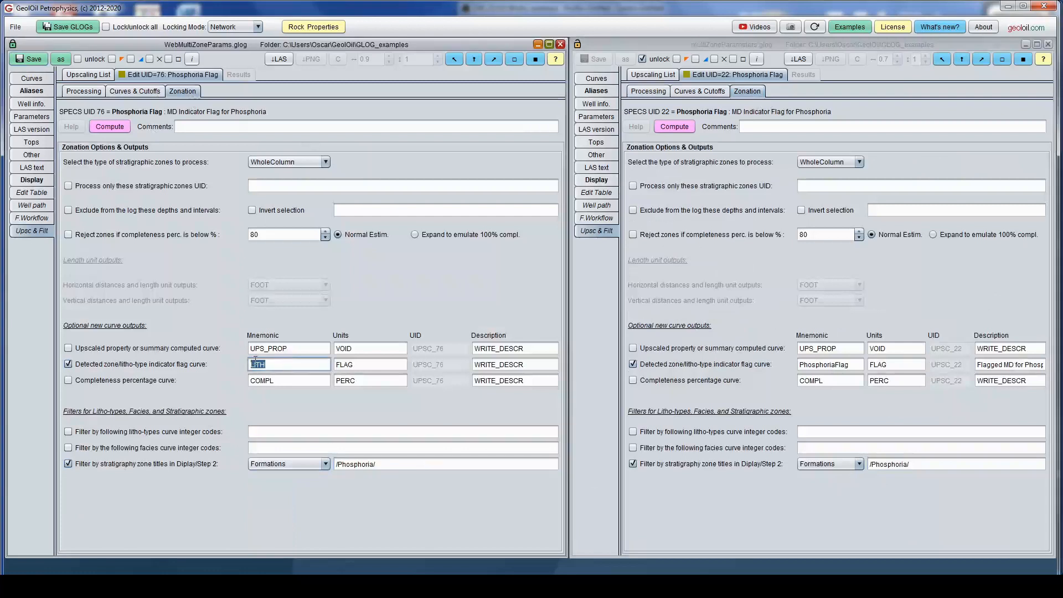
{"action": "double_click", "coordinate": [537, 366]}
{"action": "key", "text": "BackSpace"}
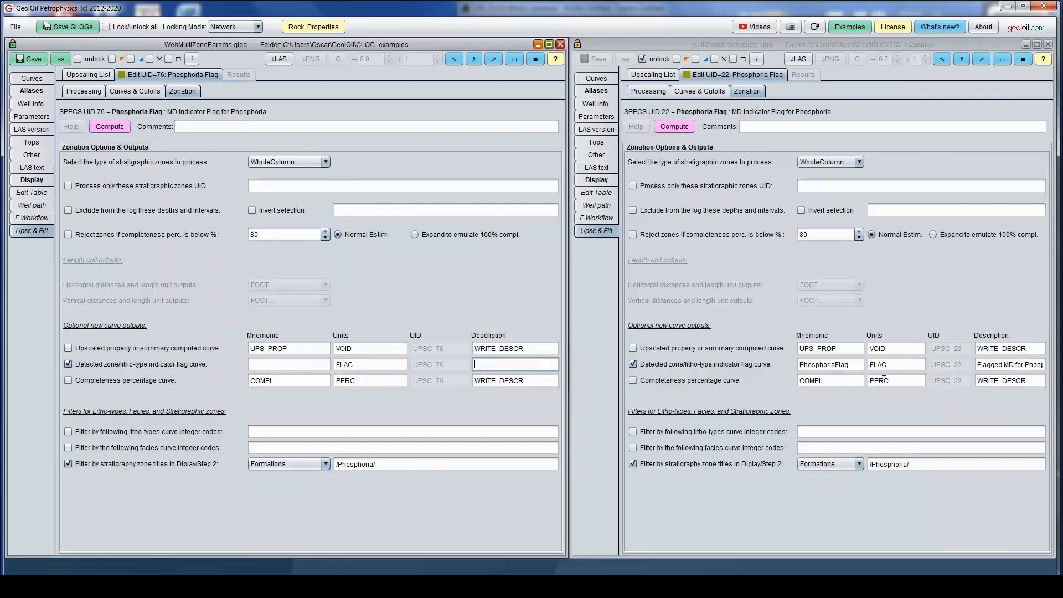
{"action": "double_click", "coordinate": [858, 366]}
{"action": "key", "text": "ctrl+c"}
{"action": "left_click", "coordinate": [294, 366]}
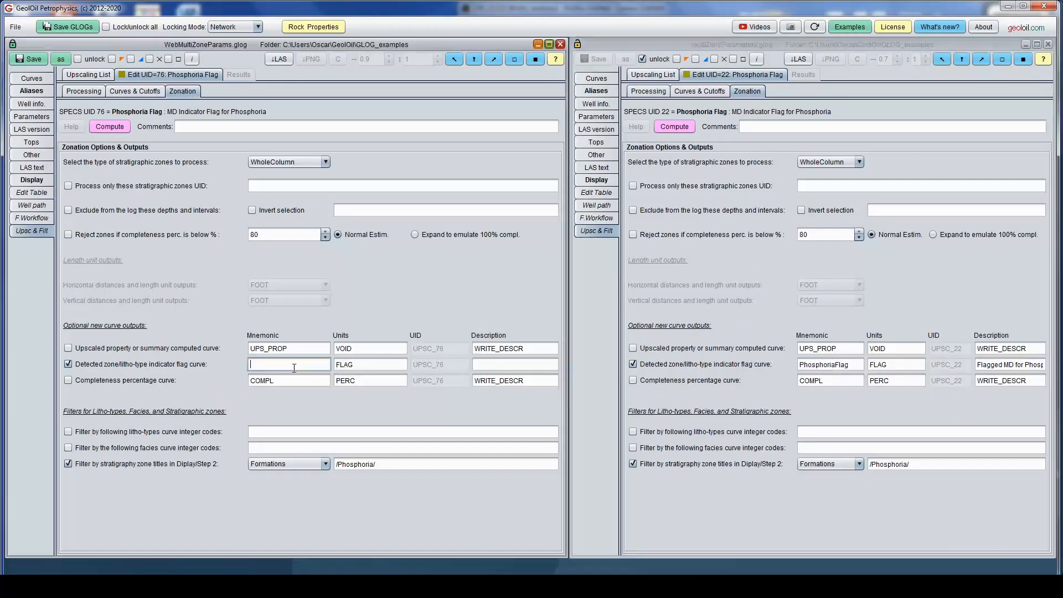
{"action": "key", "text": "ctrl+v"}
Fill in the indicator flag curve's description as "Flagged MD for Phosphoria", copied from multiZoneParameters.glog.
{"action": "left_click", "coordinate": [996, 369]}
{"action": "triple_click", "coordinate": [1008, 366]}
{"action": "key", "text": "ctrl+c"}
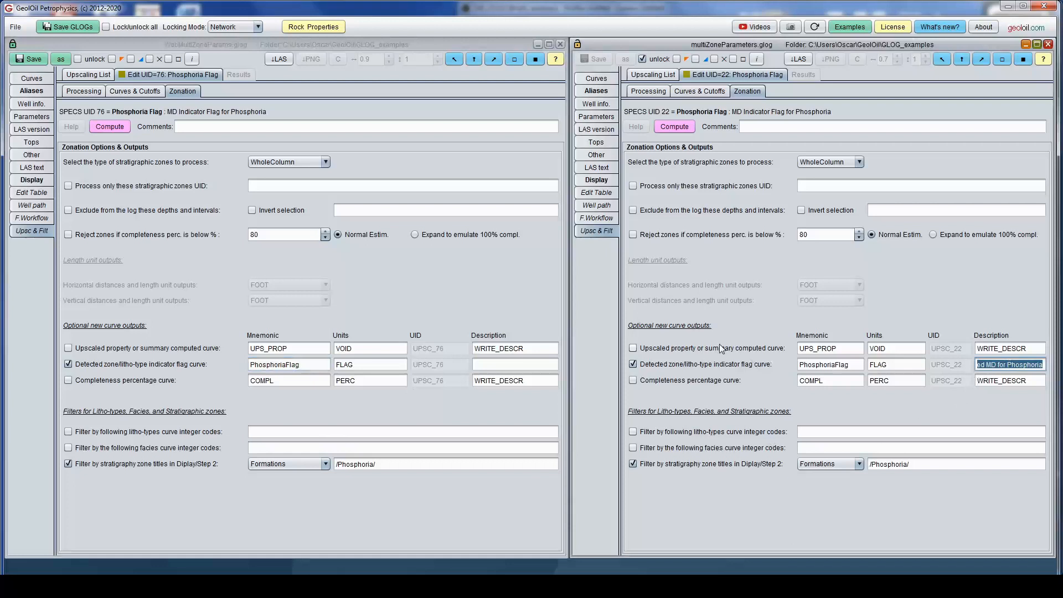
{"action": "left_click", "coordinate": [501, 364]}
{"action": "key", "text": "ctrl+v"}
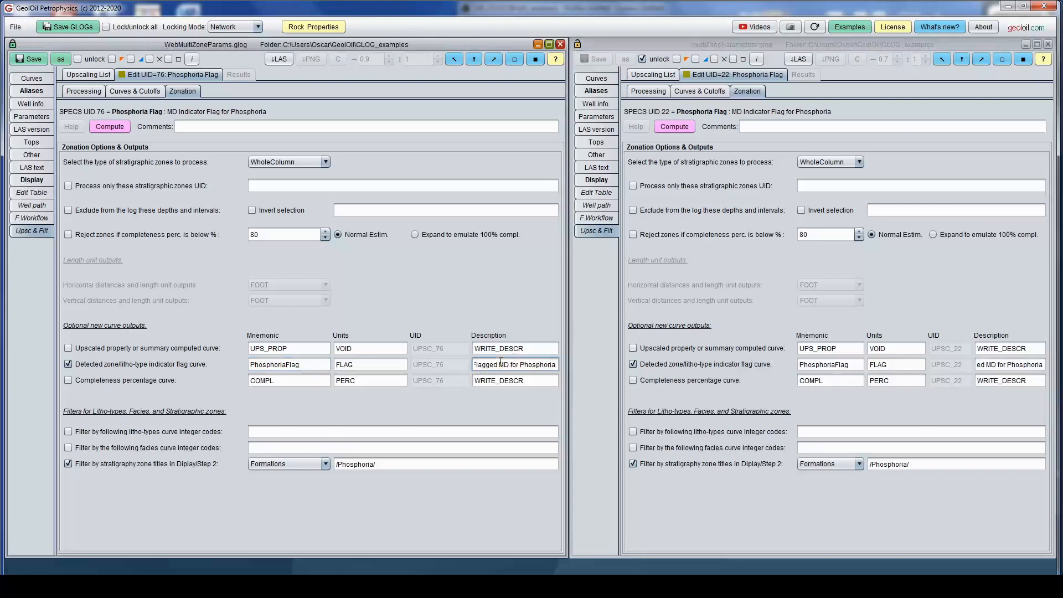
Compute the Phosphoria Flag item and show the DinwoodyFlag and PhosphoriaFlag curves together in the editing table.
{"action": "left_click", "coordinate": [122, 128]}
{"action": "left_click", "coordinate": [36, 78]}
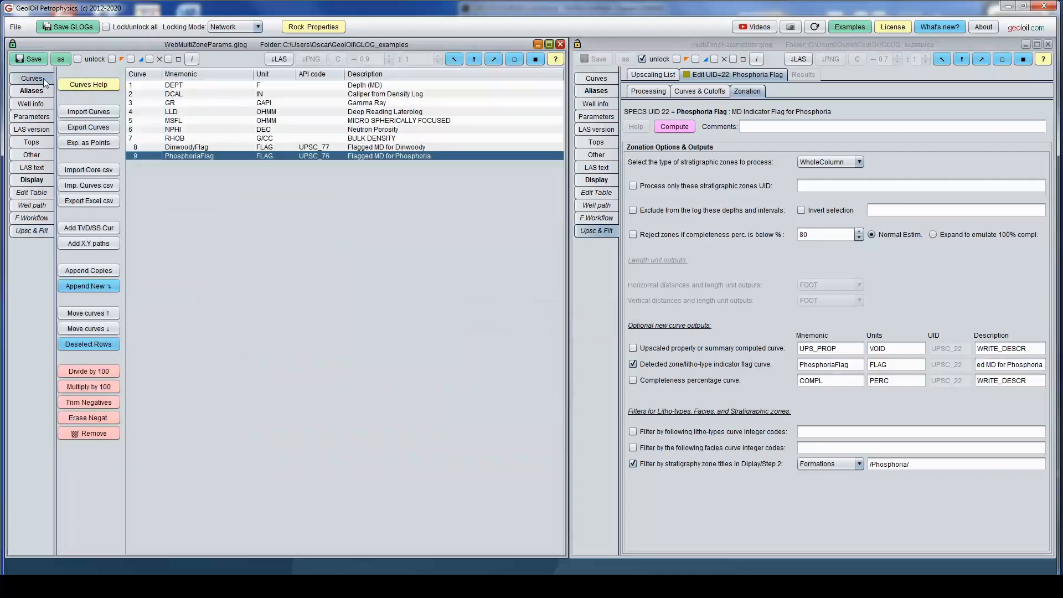
{"action": "left_click", "coordinate": [152, 148], "text": "ctrl"}
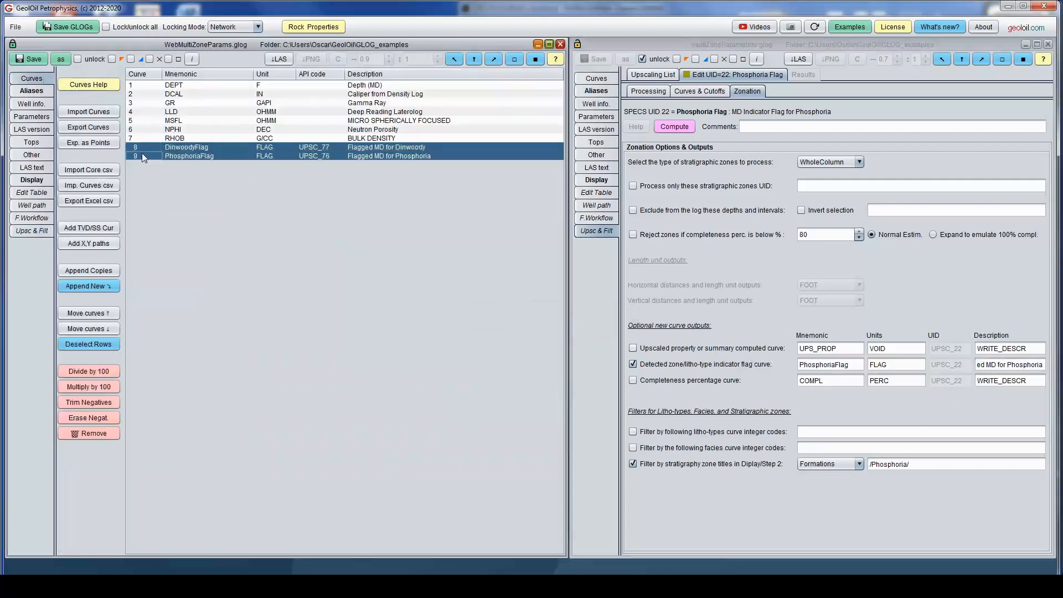
{"action": "left_click", "coordinate": [39, 192]}
Show the log plot of multiZoneParameters.glog and compare the Dinwoody formation top with the flag values around the 344.0 depth row.
{"action": "left_click", "coordinate": [603, 180]}
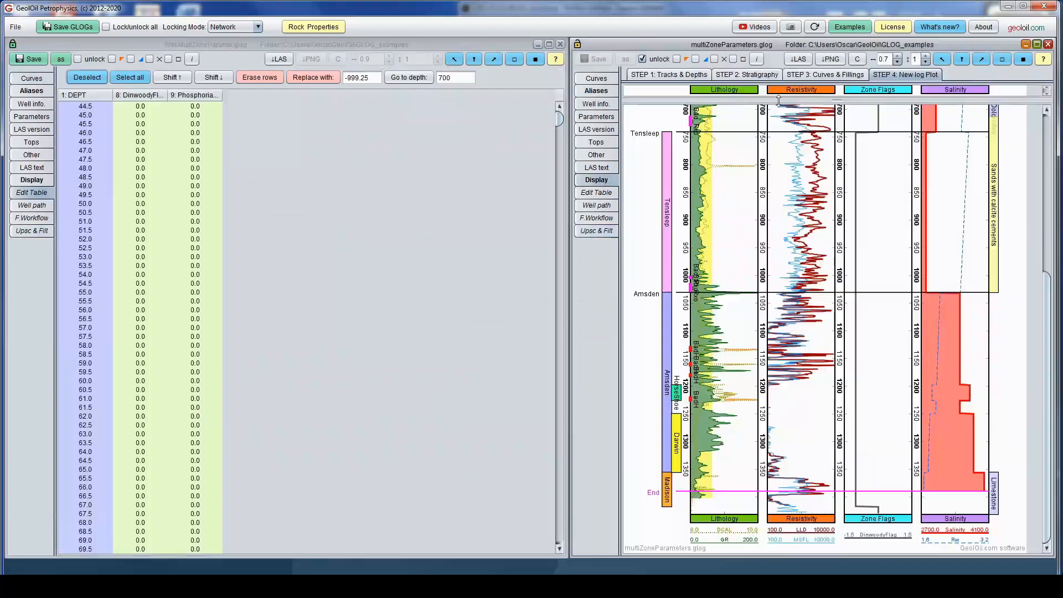
{"action": "left_click_drag", "start_coordinate": [1044, 306], "coordinate": [1046, 128]}
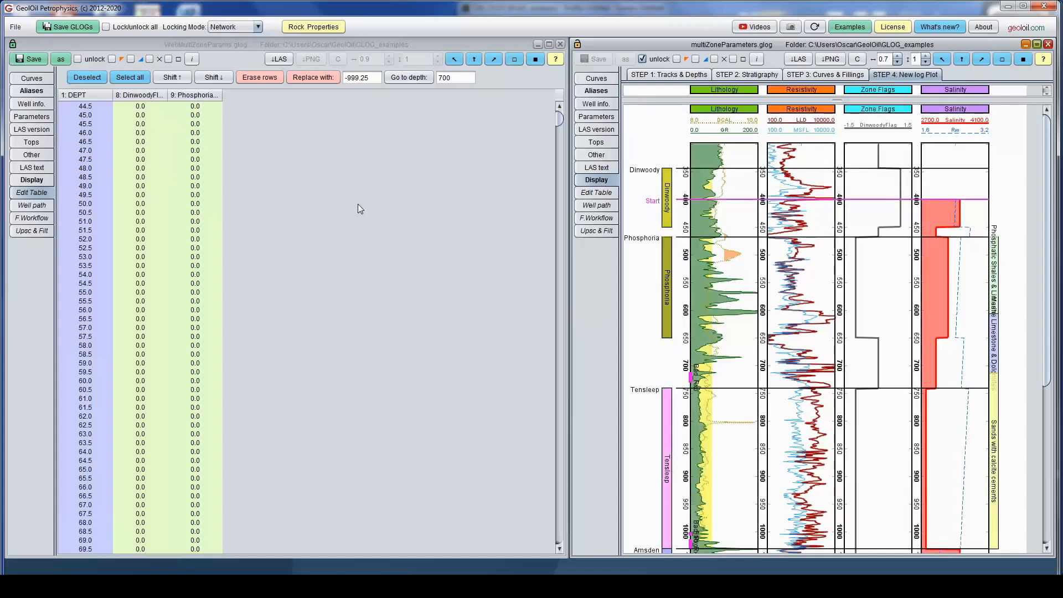
{"action": "scroll", "coordinate": [358, 205], "scroll_direction": "down", "scroll_amount": 8}
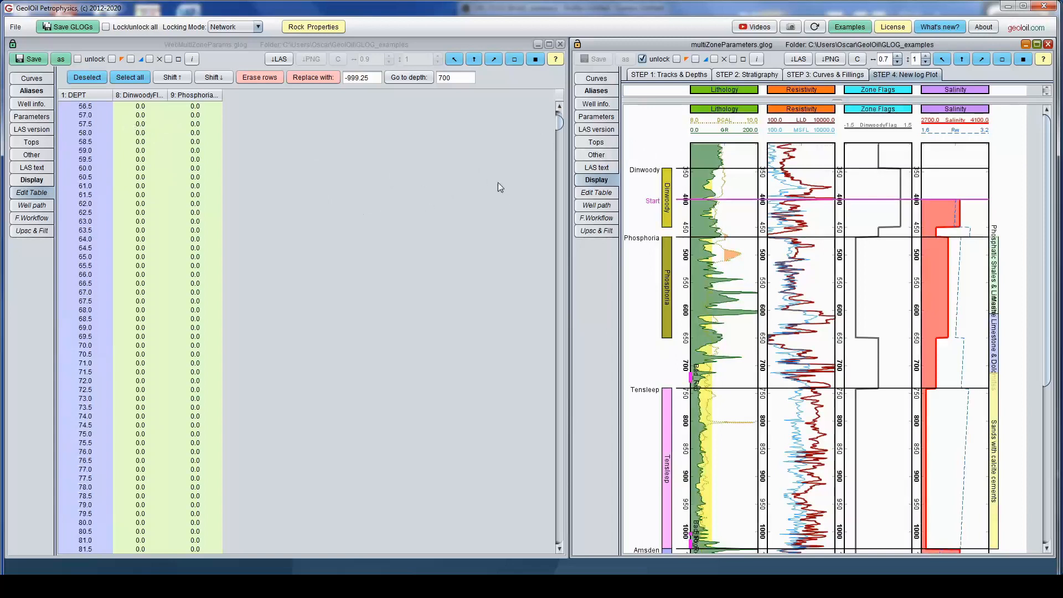
{"action": "left_click_drag", "start_coordinate": [557, 127], "coordinate": [551, 212]}
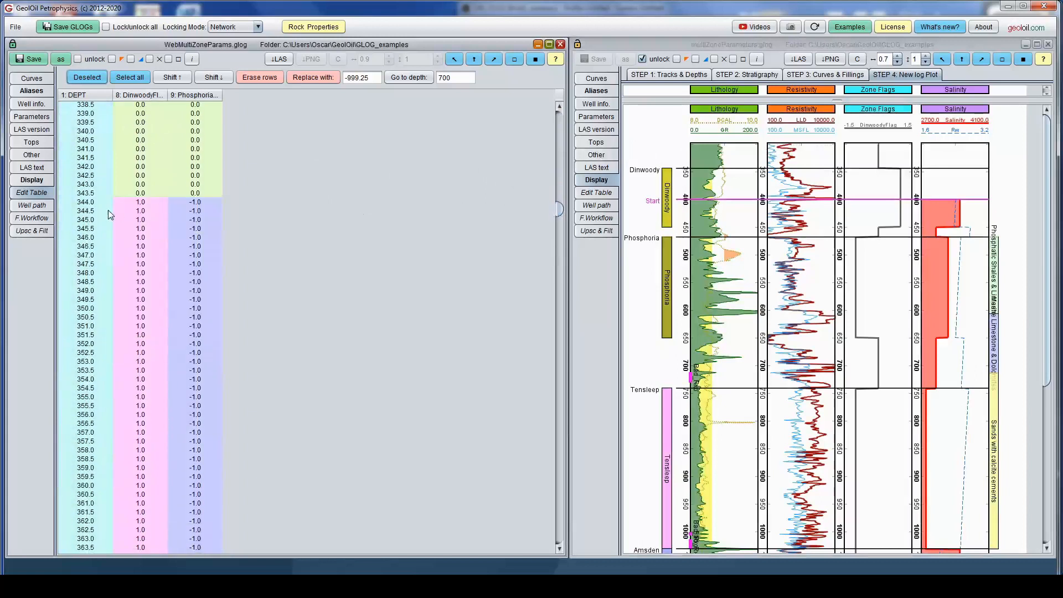
{"action": "left_click", "coordinate": [91, 203]}
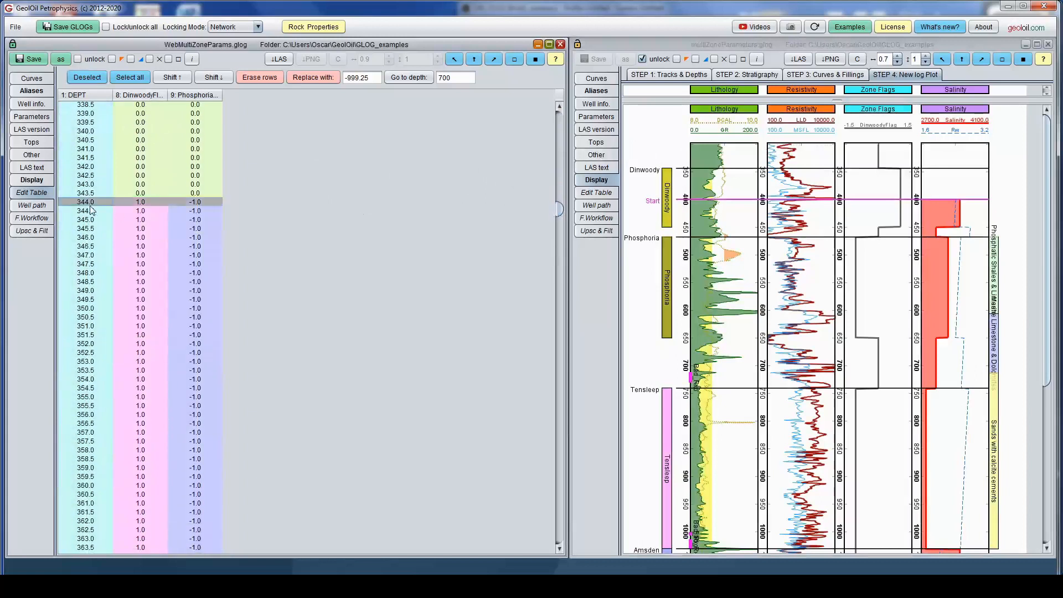
{"action": "left_click", "coordinate": [659, 167]}
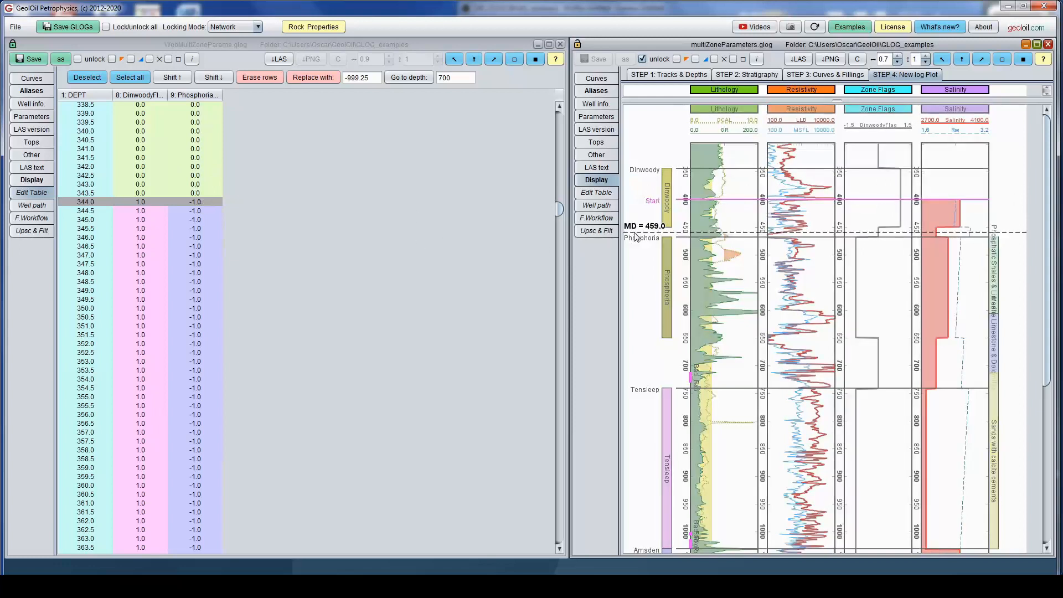
Compare both flag curves' table values at the Dinwoody base and Phosphoria top with the log plot, marking the 468.0 depth row.
{"action": "scroll", "coordinate": [388, 221], "scroll_direction": "down", "scroll_amount": 10}
{"action": "scroll", "coordinate": [388, 223], "scroll_direction": "down", "scroll_amount": 20}
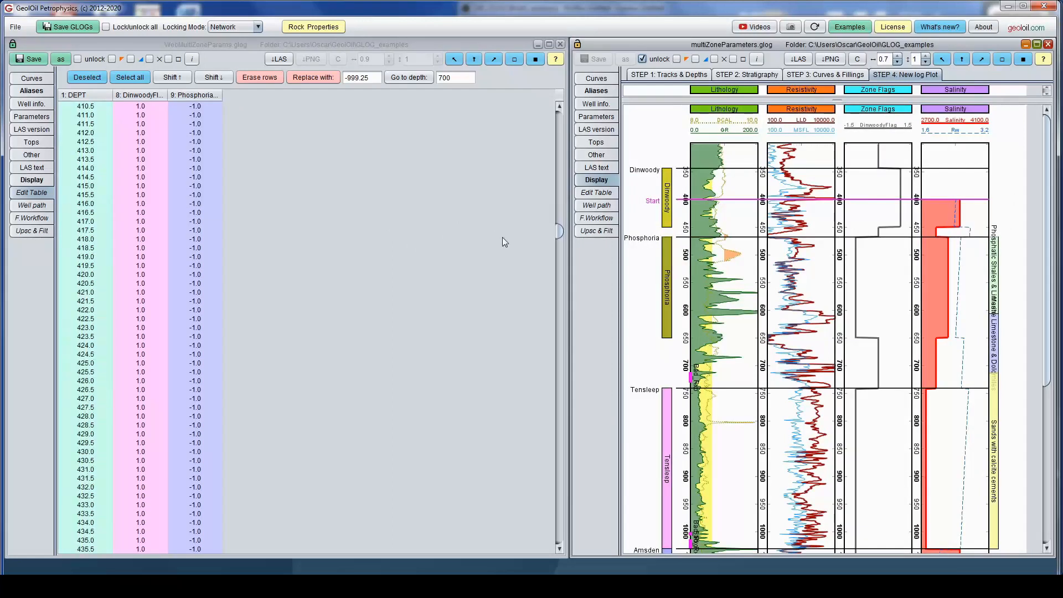
{"action": "left_click_drag", "start_coordinate": [560, 231], "coordinate": [559, 238]}
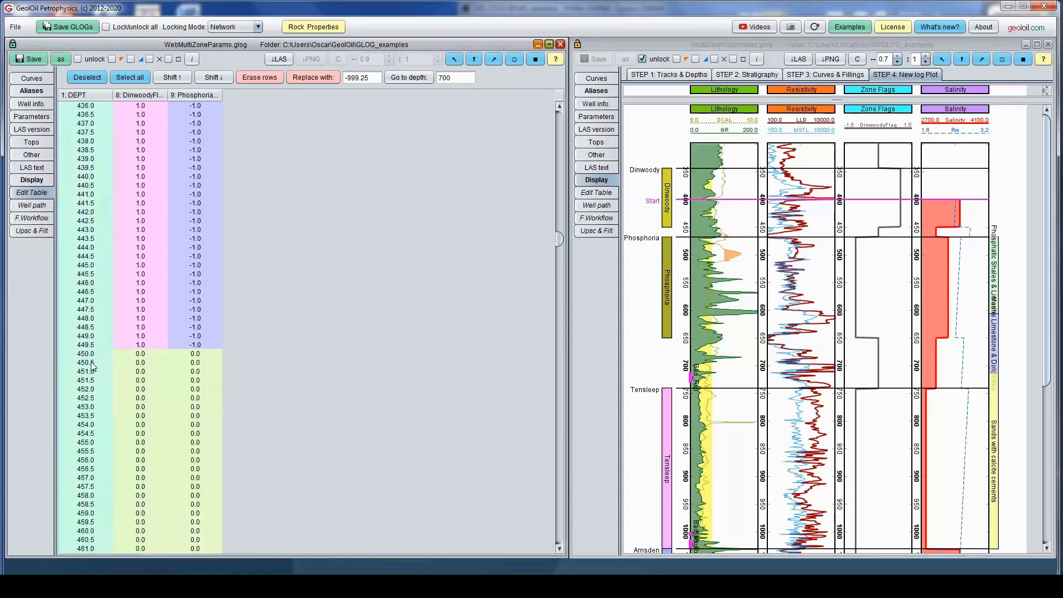
{"action": "left_click", "coordinate": [640, 237]}
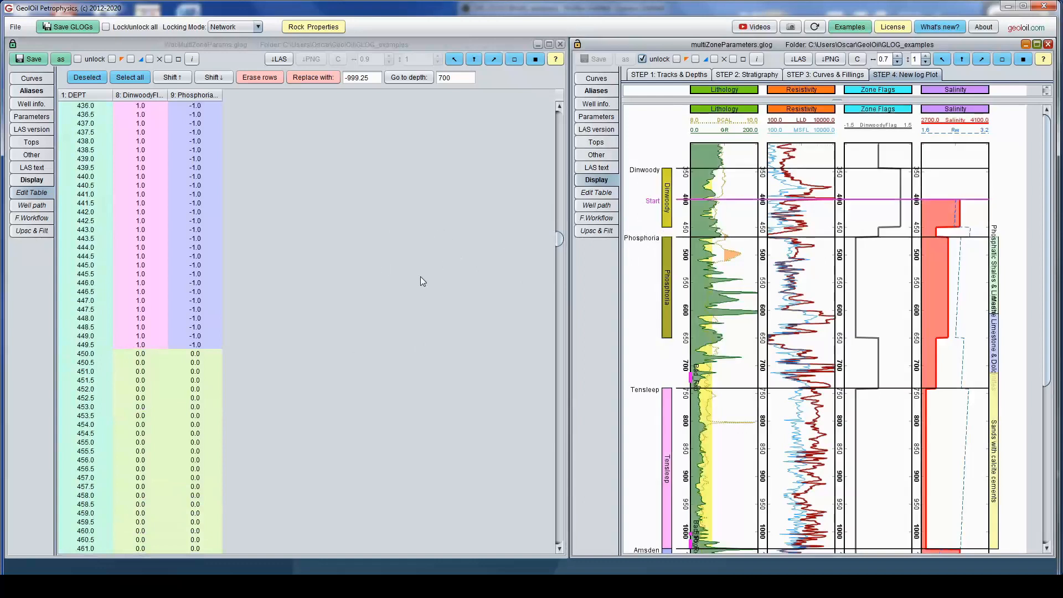
{"action": "scroll", "coordinate": [420, 277], "scroll_direction": "down", "scroll_amount": 8}
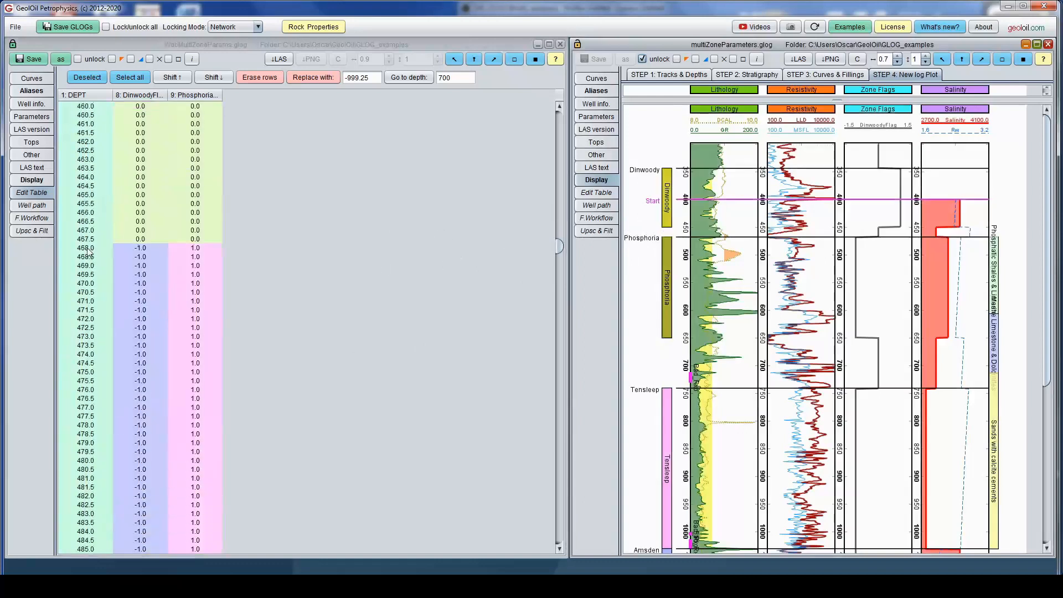
{"action": "left_click", "coordinate": [87, 249]}
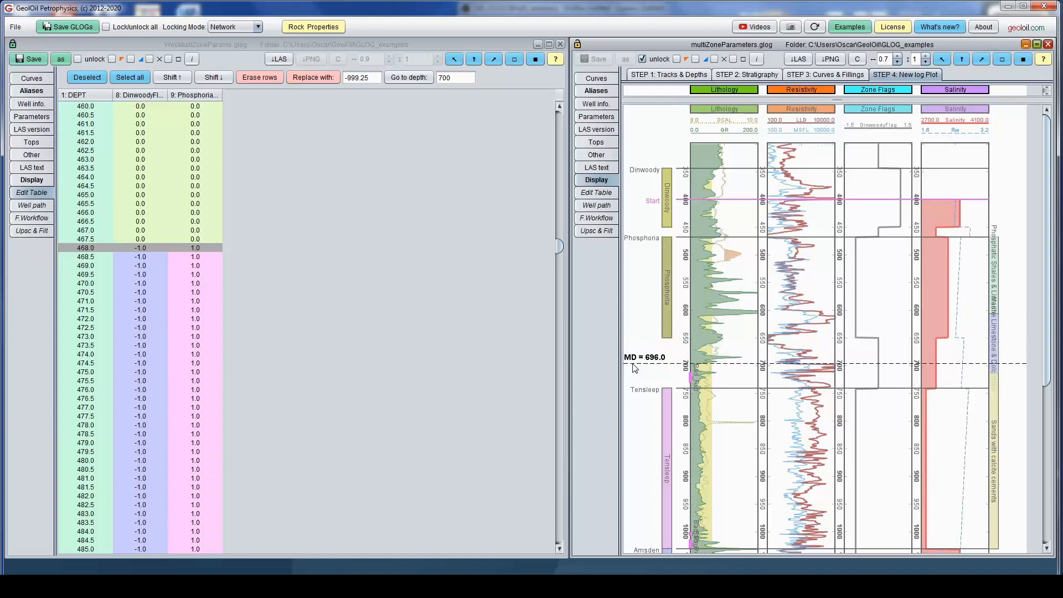
Examine both flag curves' table values across the Phosphoria base and the gap beneath it, comparing them with the log plot.
{"action": "scroll", "coordinate": [559, 274], "scroll_direction": "down", "scroll_amount": 4}
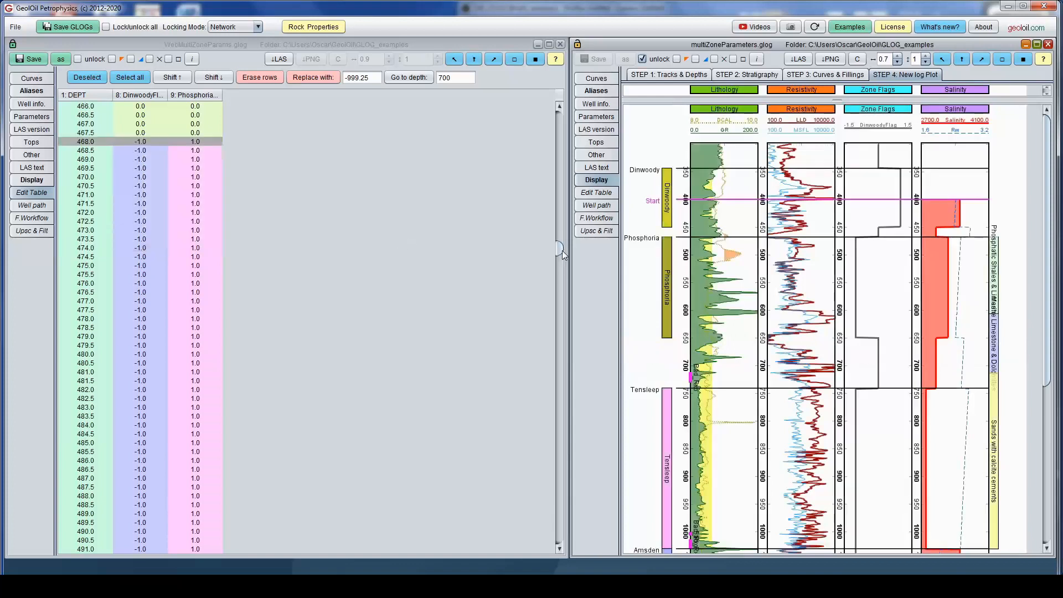
{"action": "left_click_drag", "start_coordinate": [561, 251], "coordinate": [563, 302]}
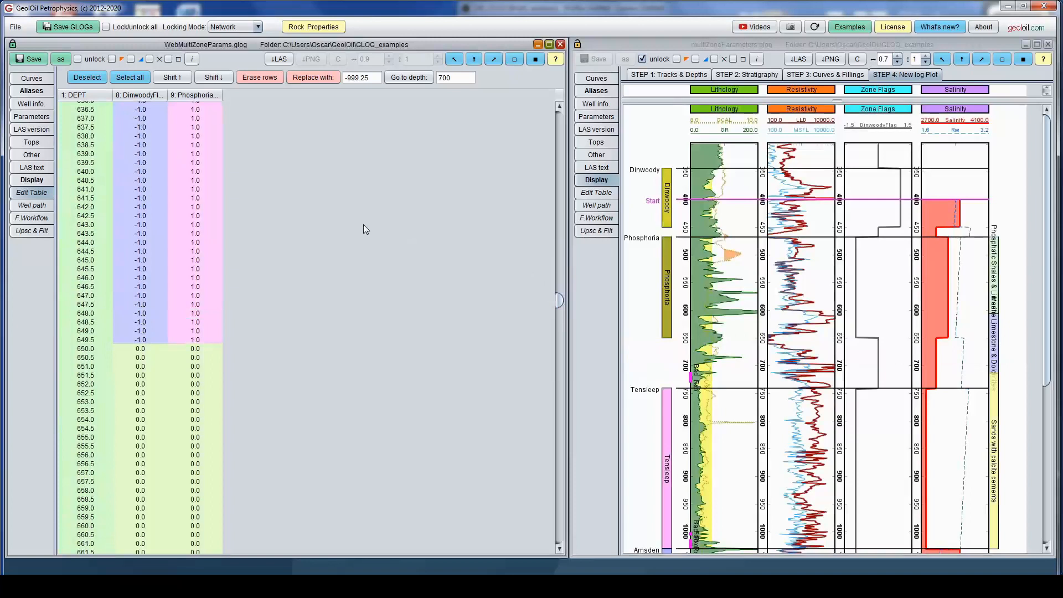
{"action": "scroll", "coordinate": [360, 287], "scroll_direction": "down", "scroll_amount": 9}
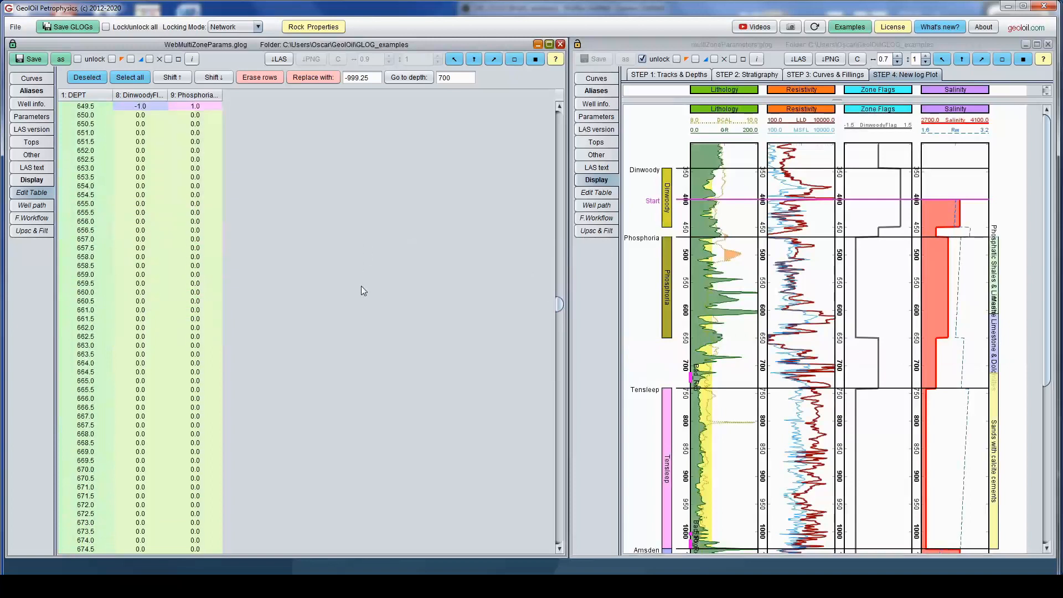
{"action": "scroll", "coordinate": [360, 287], "scroll_direction": "down", "scroll_amount": 13}
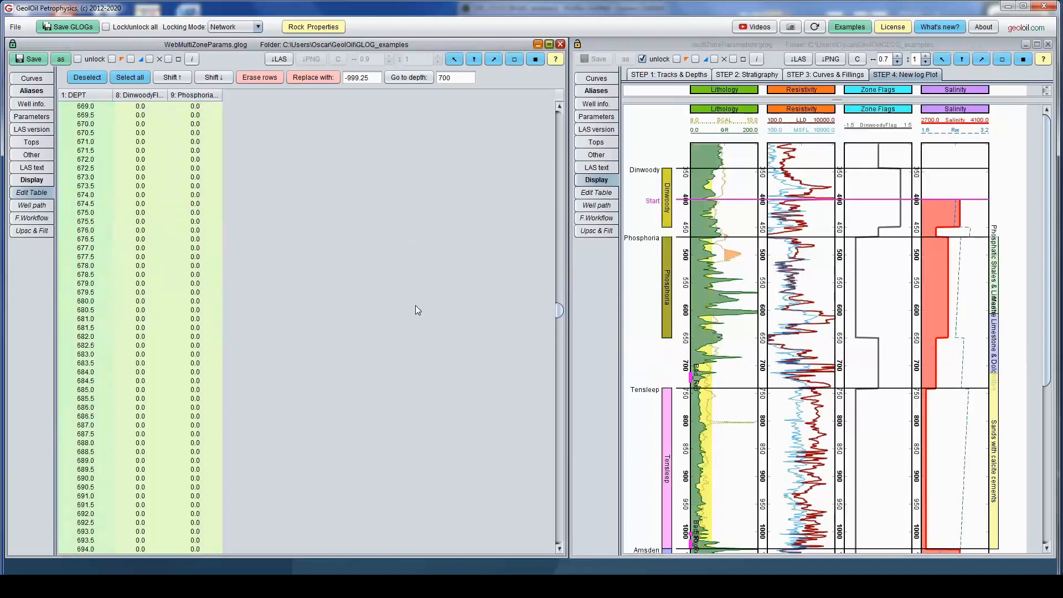
{"action": "scroll", "coordinate": [416, 310], "scroll_direction": "down", "scroll_amount": 14}
{"action": "left_click", "coordinate": [630, 336]}
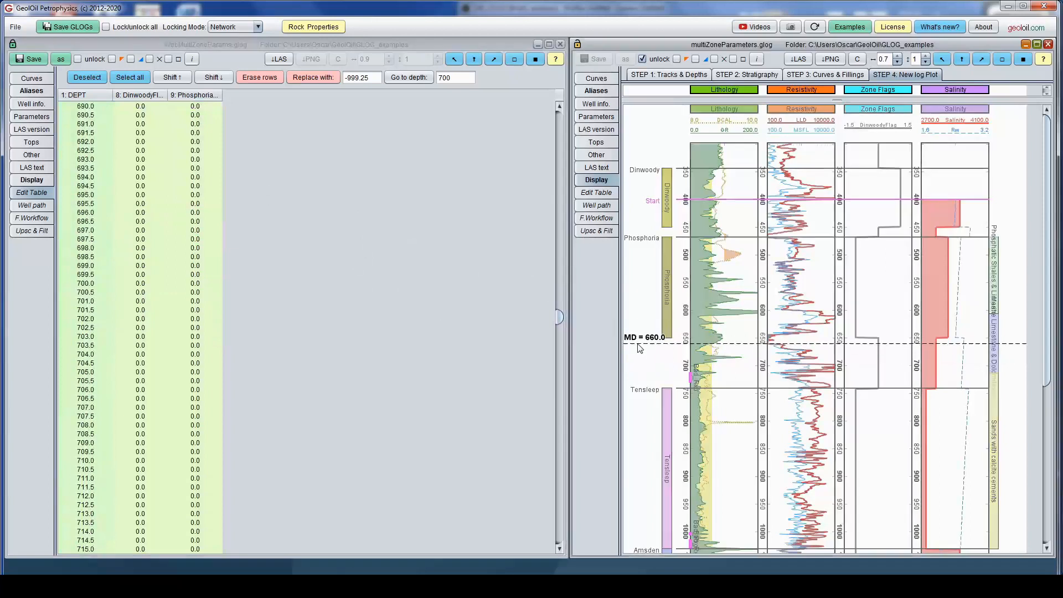
Compare the flag values at the 742.0 depth row with the Tensleep top marker in the log plot.
{"action": "left_click_drag", "start_coordinate": [1045, 232], "coordinate": [1032, 319]}
{"action": "left_click_drag", "start_coordinate": [648, 193], "coordinate": [639, 215]}
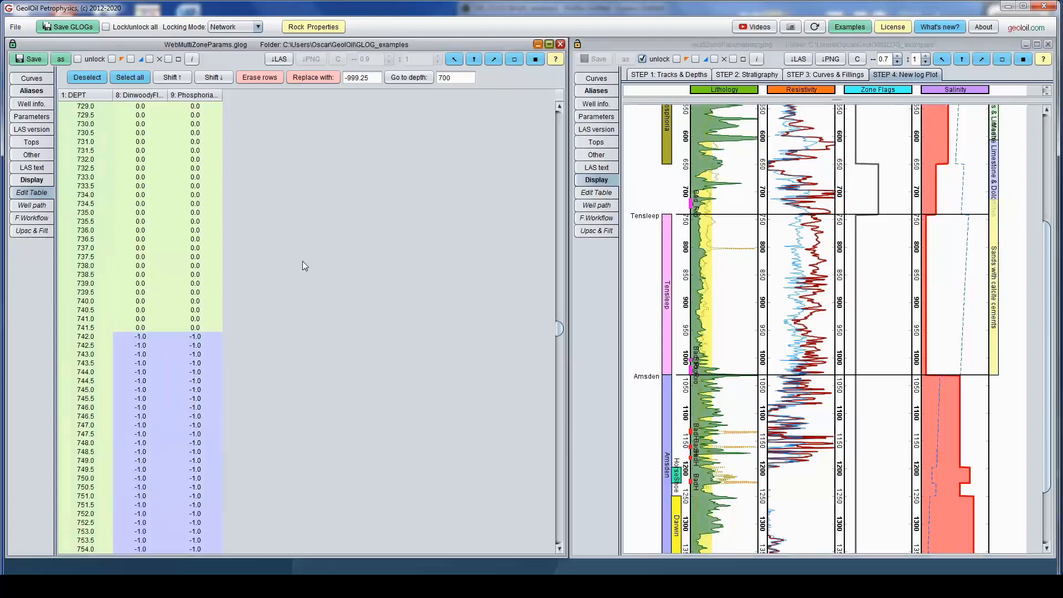
{"action": "left_click", "coordinate": [85, 231]}
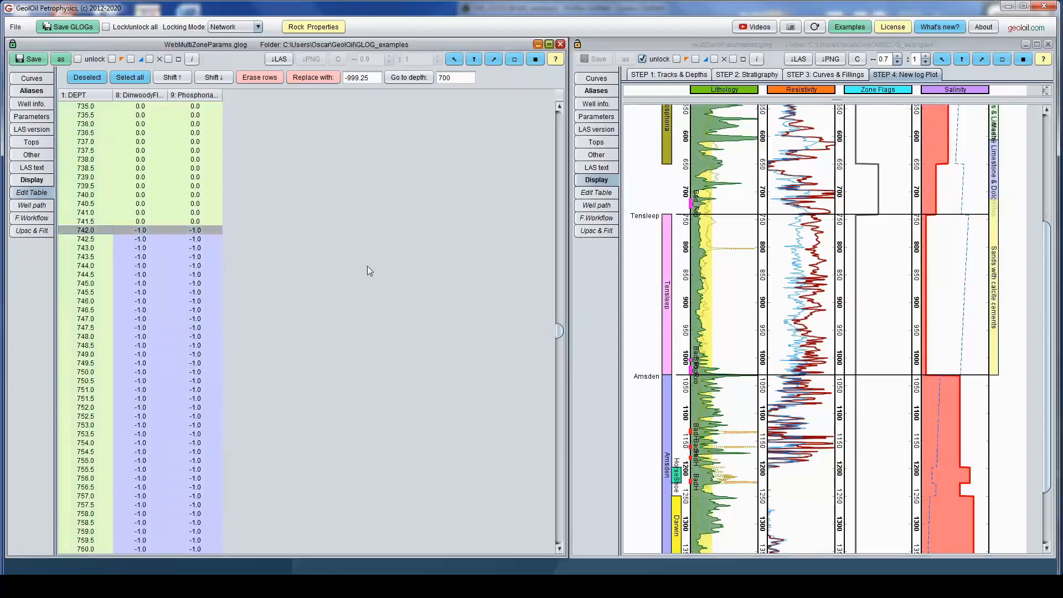
{"action": "left_click_drag", "start_coordinate": [642, 206], "coordinate": [642, 219]}
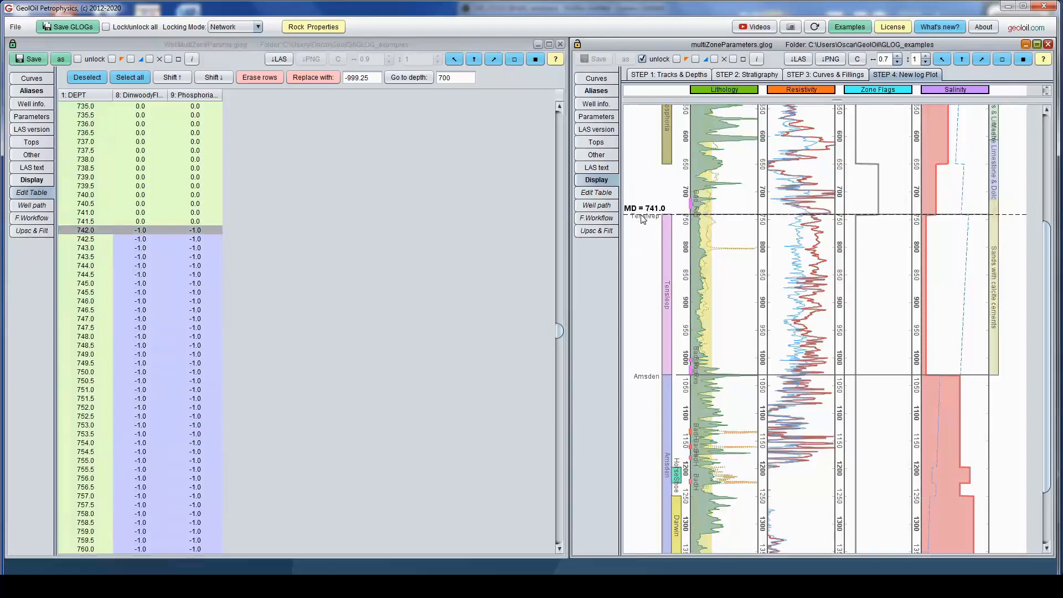
{"action": "left_click_drag", "start_coordinate": [643, 219], "coordinate": [643, 220]}
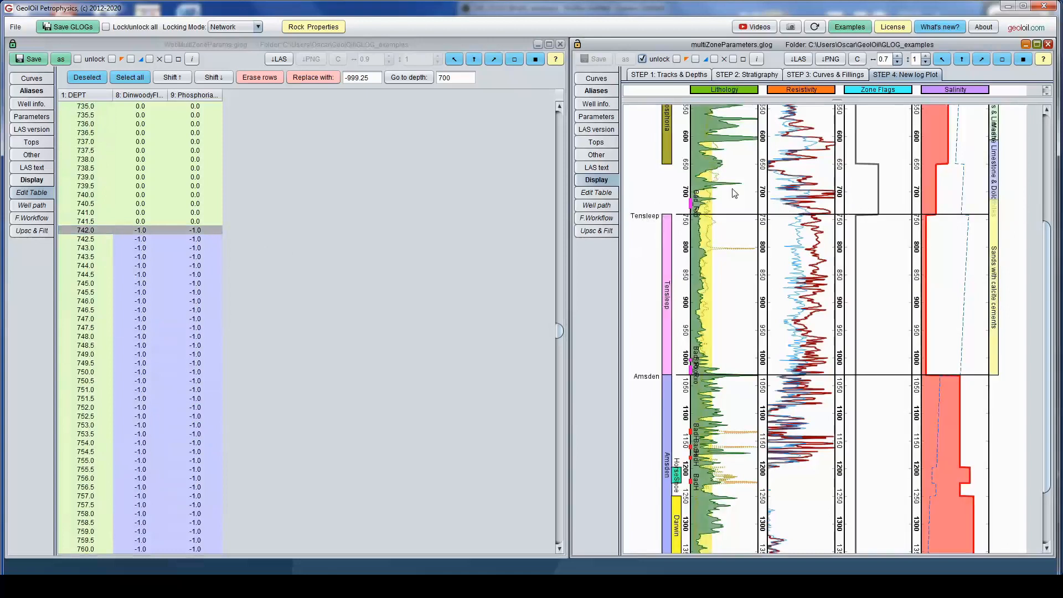
Check the Tensleep formation's top depth in the stratigraphy list of multiZoneParameters.glog and return to the log plot.
{"action": "left_click", "coordinate": [767, 76]}
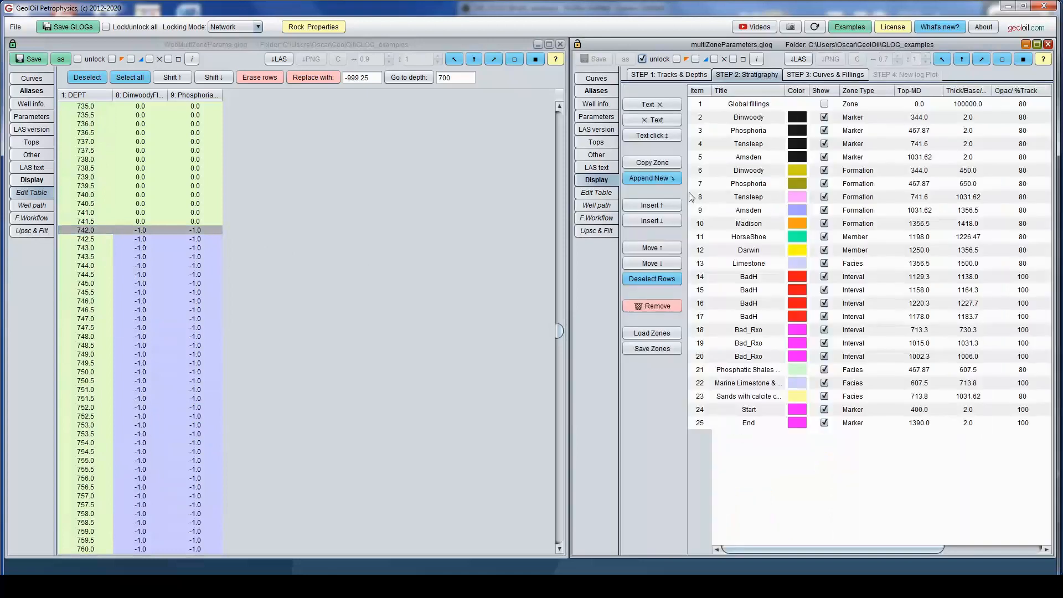
{"action": "left_click", "coordinate": [813, 200]}
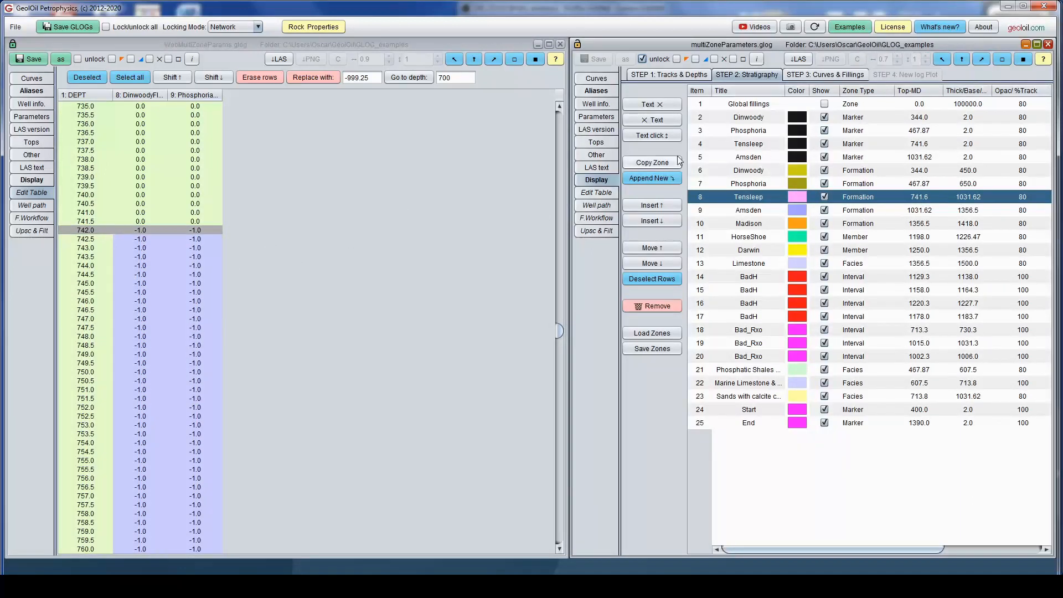
{"action": "left_click", "coordinate": [825, 75]}
{"action": "left_click", "coordinate": [884, 76]}
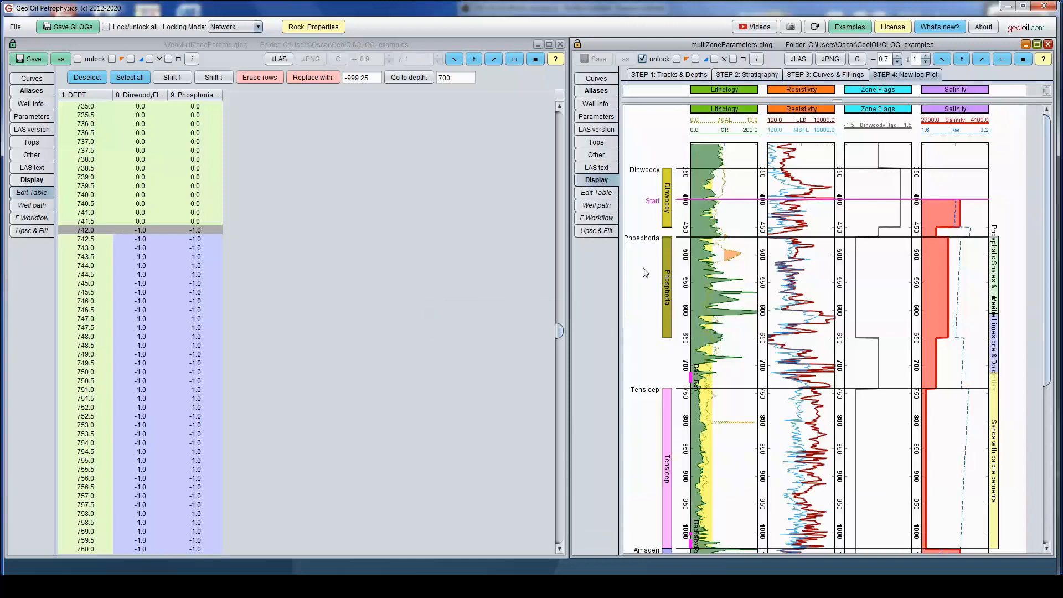
Compare the flag values down to the table's end with the deepest formations in the log plot, and return to the Phosphoria Flag zonation options.
{"action": "left_click_drag", "start_coordinate": [1049, 238], "coordinate": [1041, 382]}
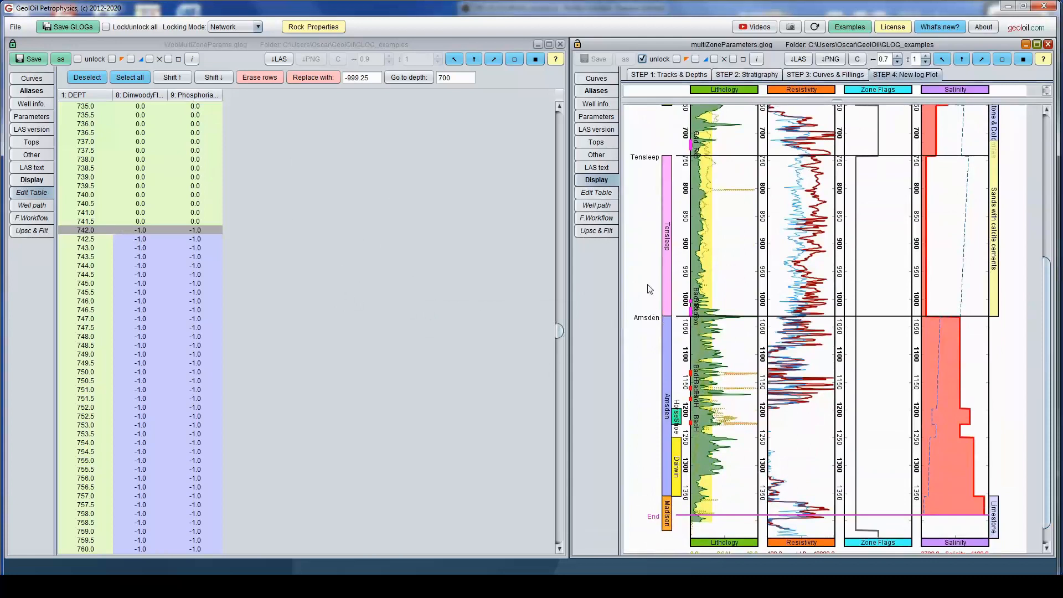
{"action": "left_click", "coordinate": [651, 326]}
{"action": "left_click_drag", "start_coordinate": [559, 334], "coordinate": [553, 546]}
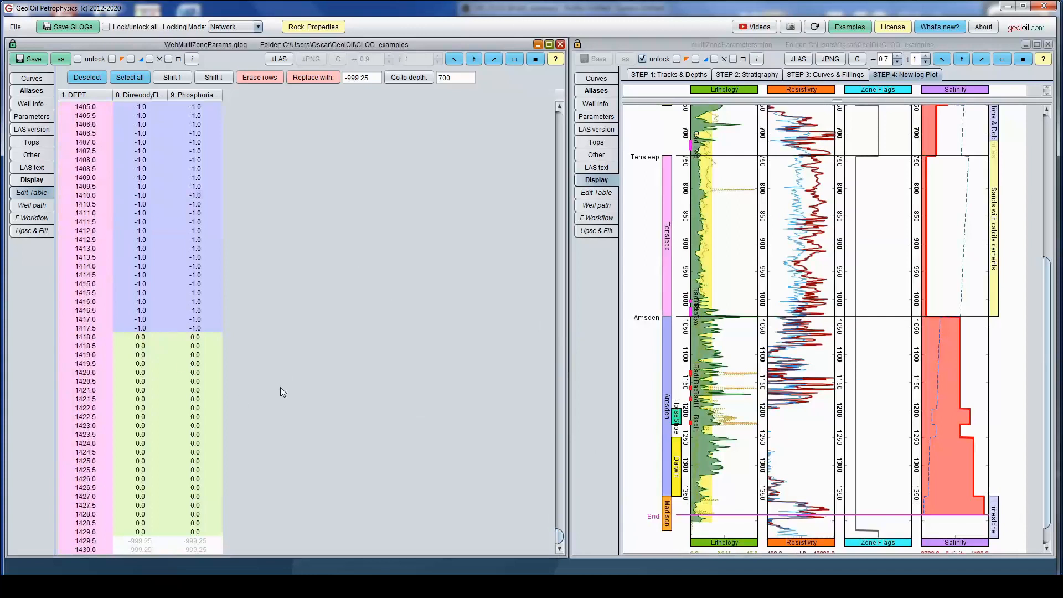
{"action": "left_click", "coordinate": [651, 529]}
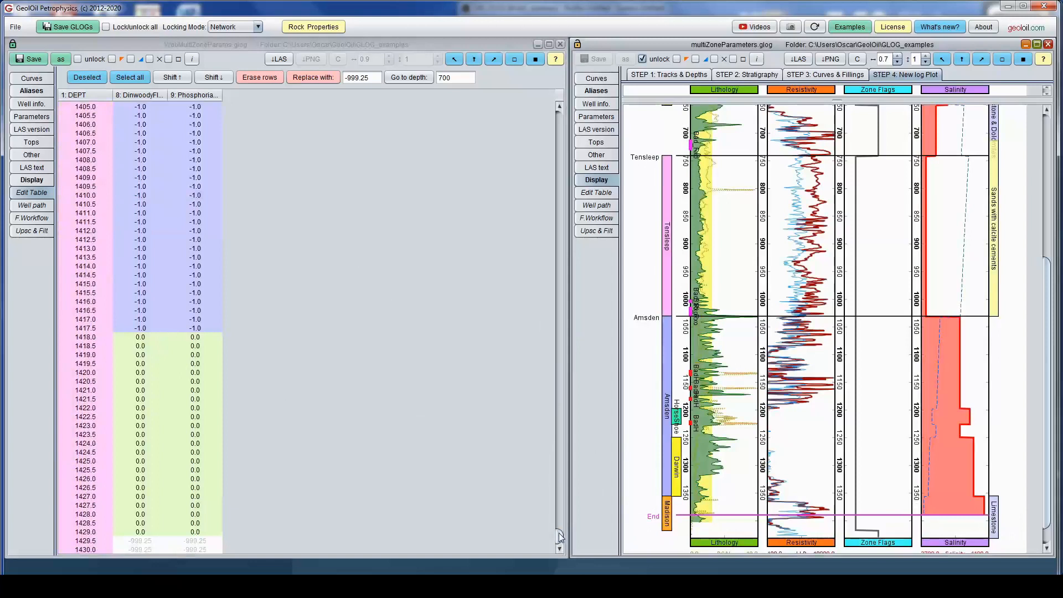
{"action": "left_click_drag", "start_coordinate": [560, 532], "coordinate": [534, 93]}
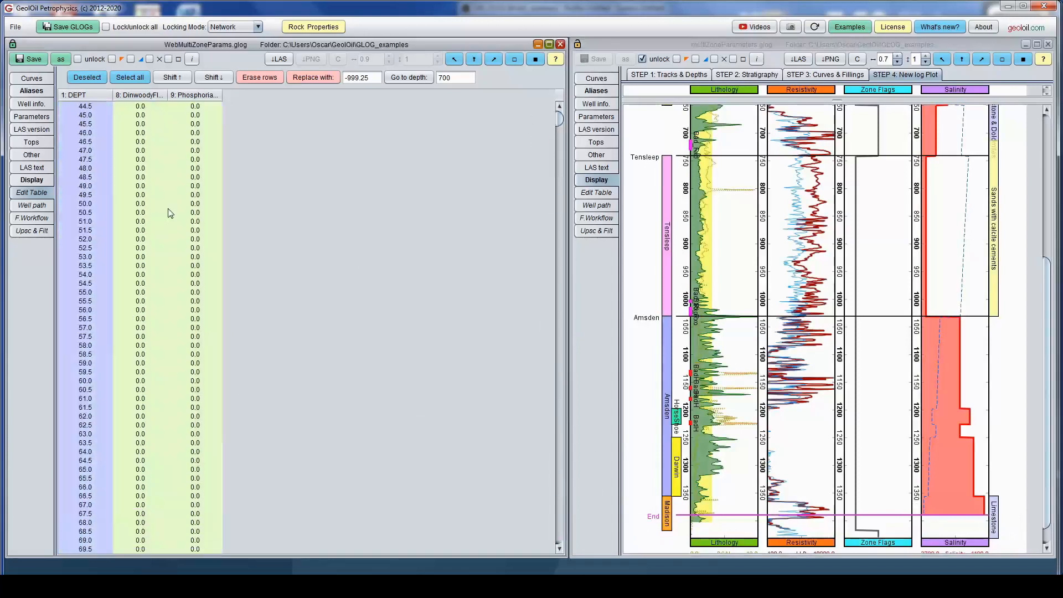
{"action": "left_click", "coordinate": [32, 233]}
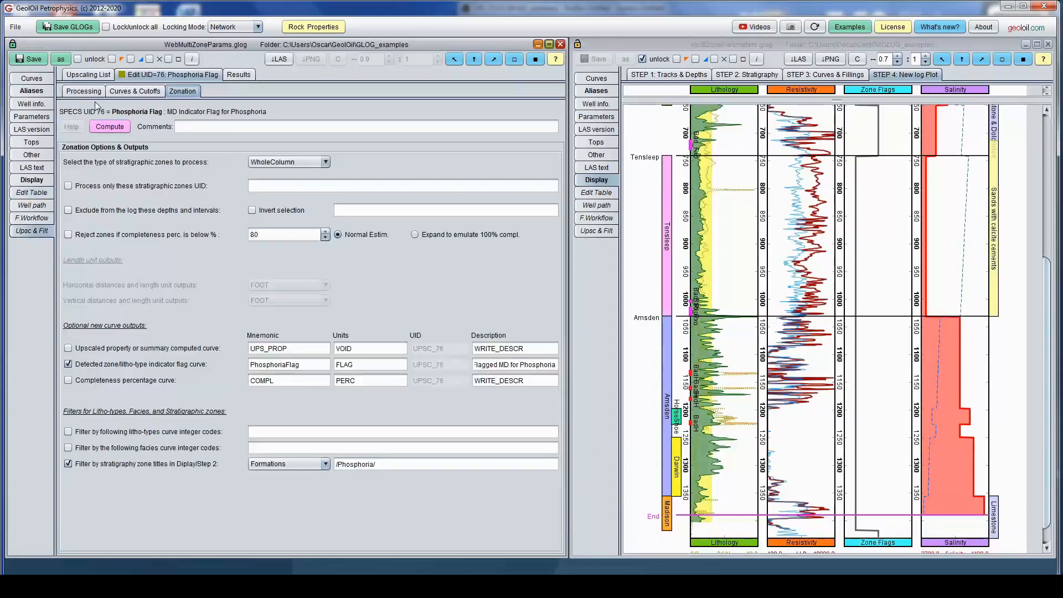
Open the table values of the five flag curves from Dinwoody to Madison beside the upper formations of the log plot.
{"action": "left_click", "coordinate": [99, 75]}
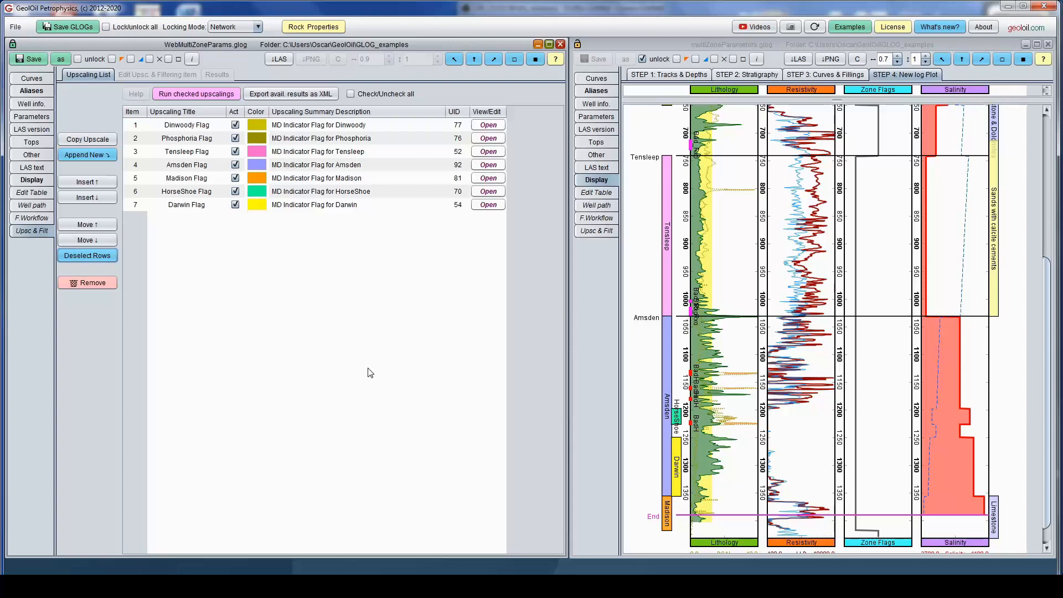
{"action": "left_click", "coordinate": [139, 205]}
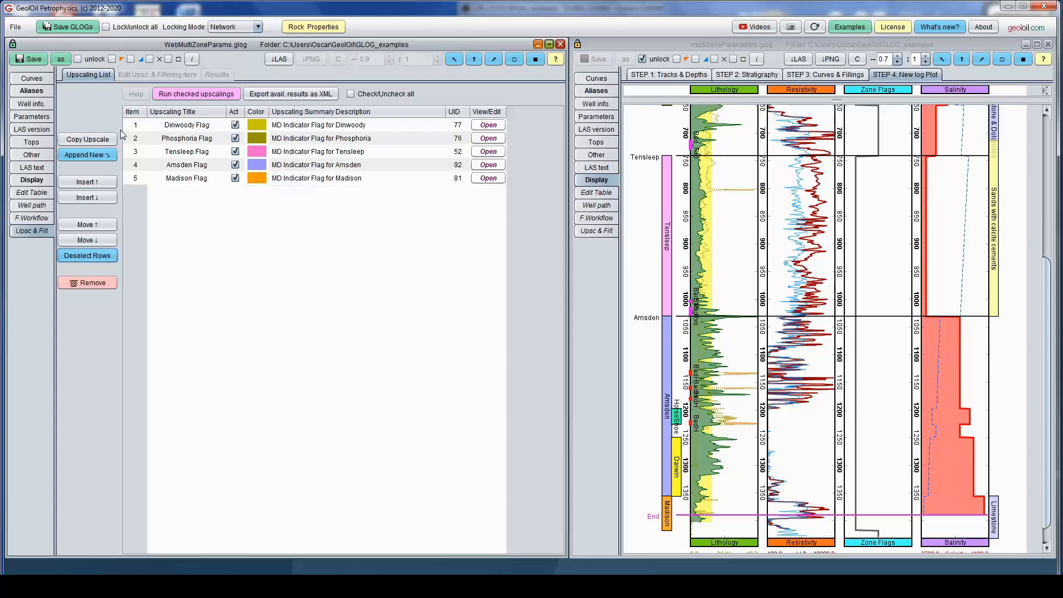
{"action": "left_click", "coordinate": [38, 80]}
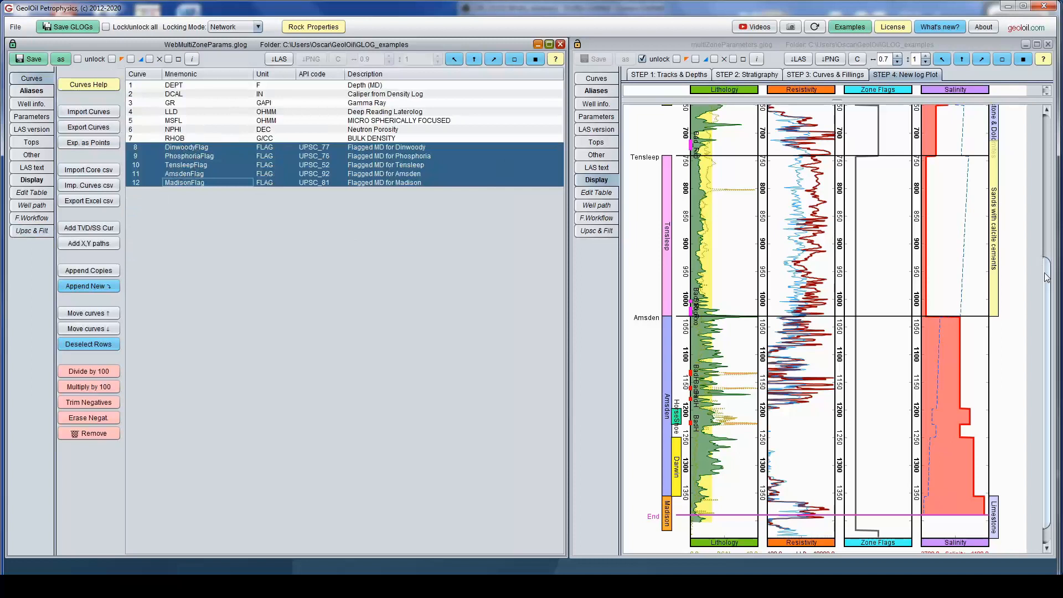
{"action": "left_click_drag", "start_coordinate": [1046, 274], "coordinate": [1028, 114]}
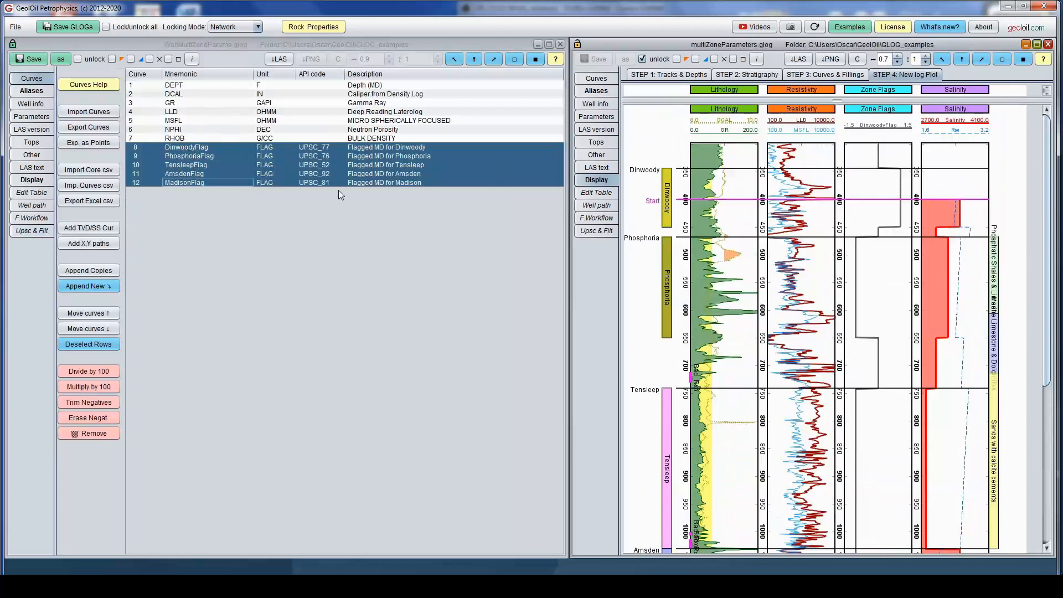
{"action": "left_click", "coordinate": [44, 196]}
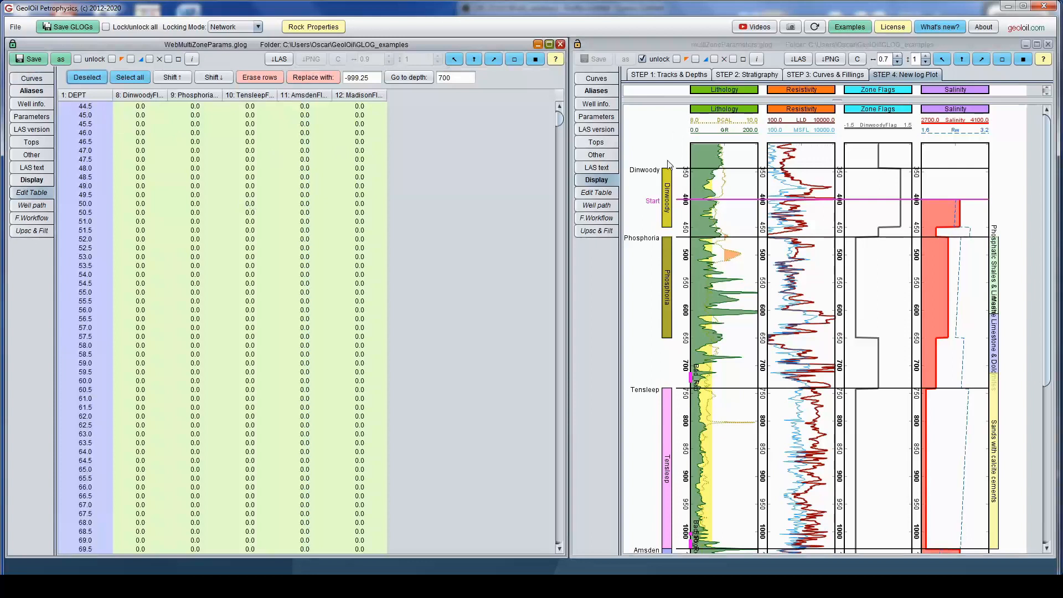
{"action": "left_click", "coordinate": [644, 157]}
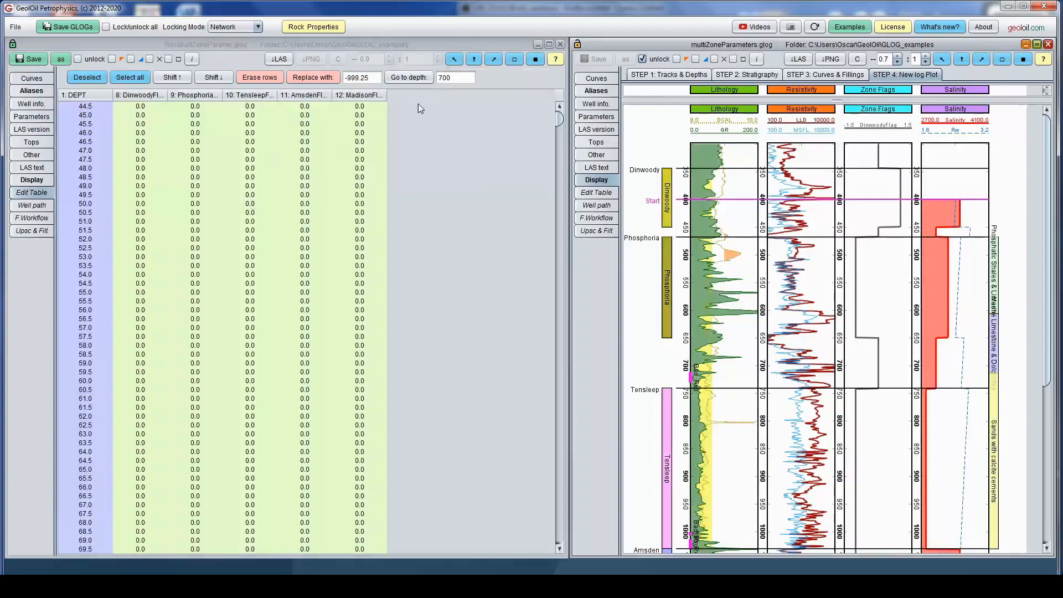
Examine the Dinwoody flag curve's table values from the 344.0 depth row down to the formation's base.
{"action": "left_click_drag", "start_coordinate": [560, 118], "coordinate": [558, 207]}
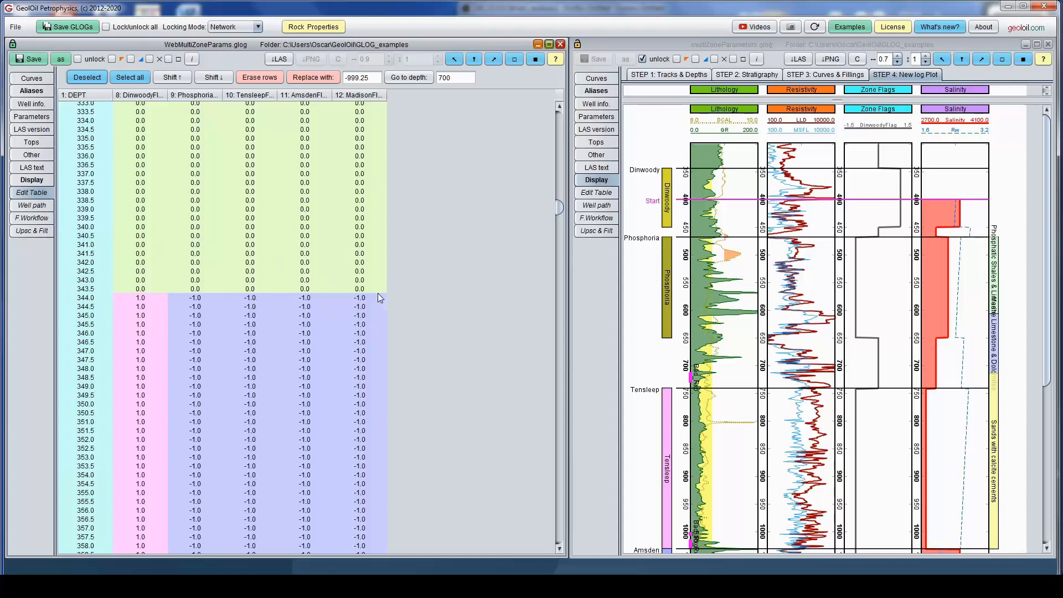
{"action": "left_click", "coordinate": [143, 299]}
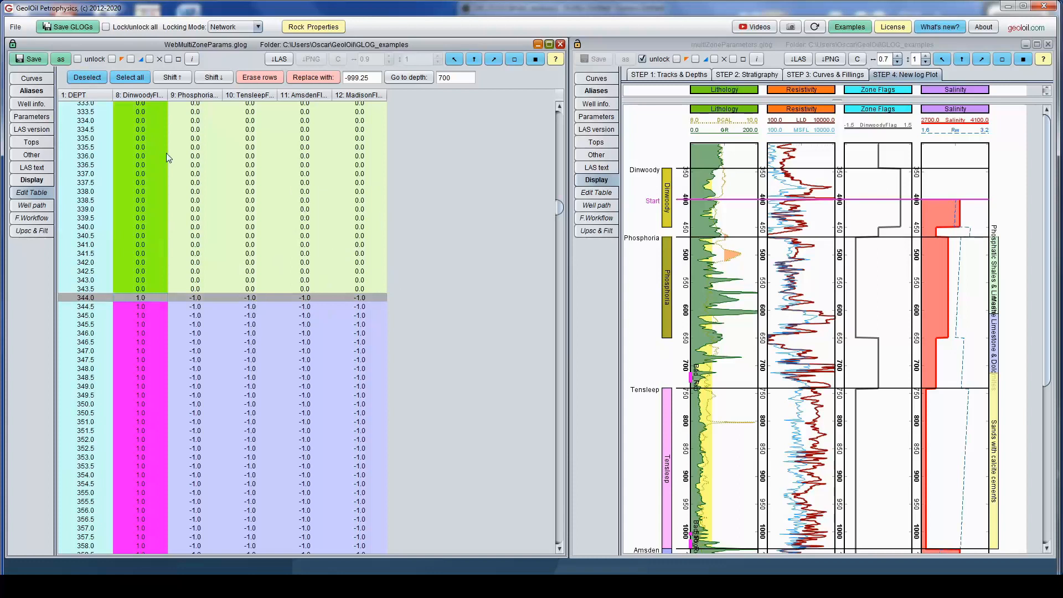
{"action": "left_click", "coordinate": [93, 78]}
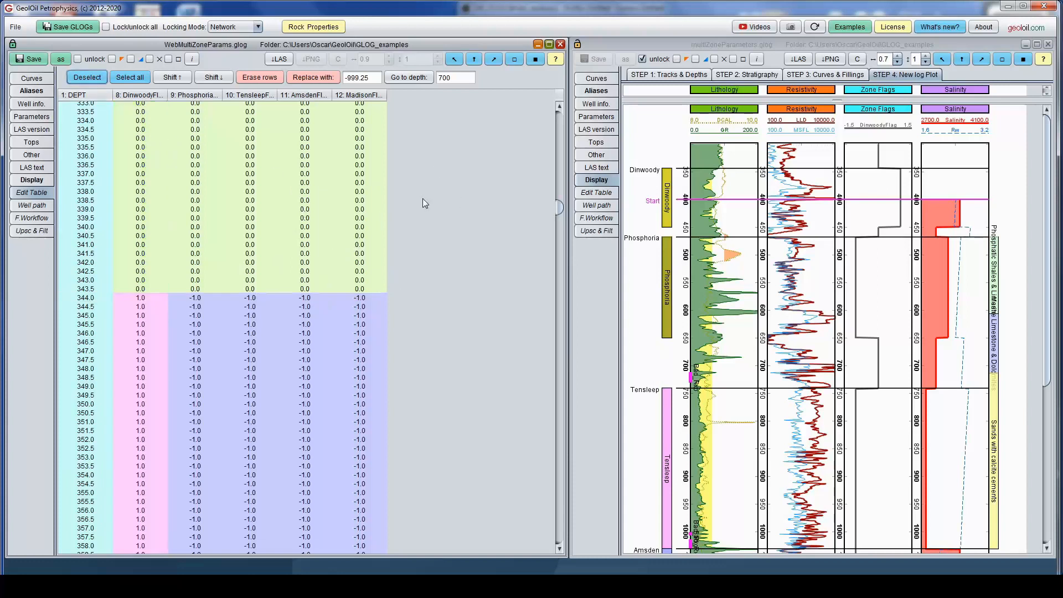
{"action": "left_click_drag", "start_coordinate": [559, 207], "coordinate": [557, 244]}
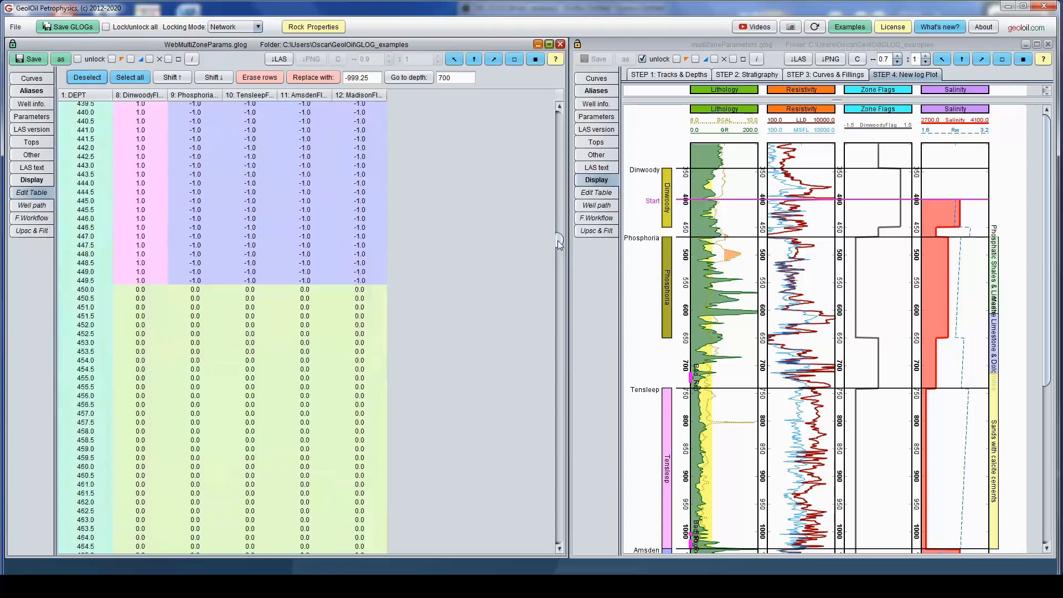
Compare the flag values at the 468.0 depth row with the Phosphoria top marker in the log plot.
{"action": "left_click", "coordinate": [648, 233]}
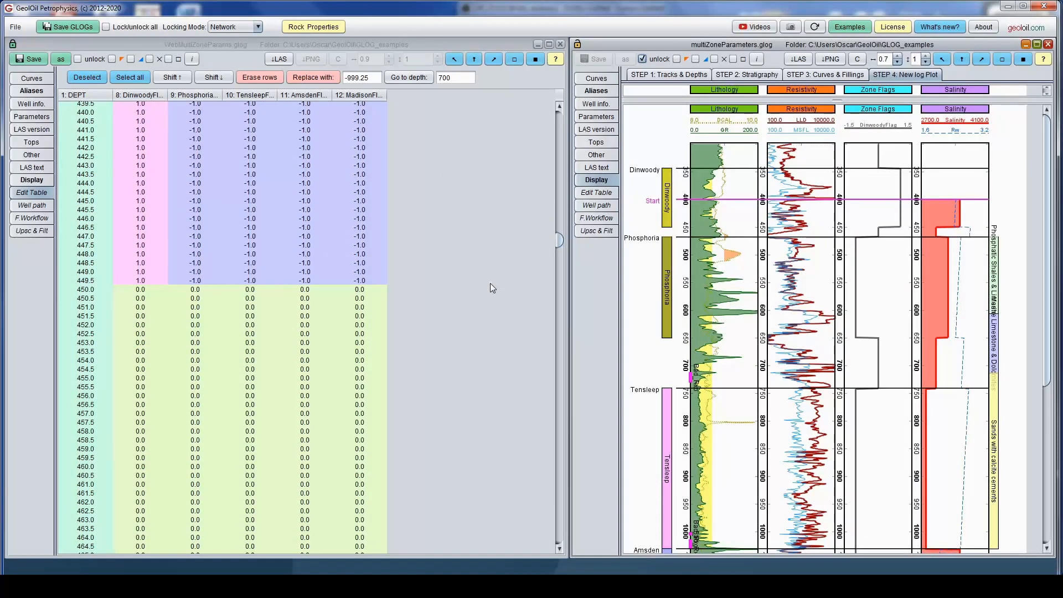
{"action": "scroll", "coordinate": [490, 283], "scroll_direction": "down", "scroll_amount": 13}
{"action": "scroll", "coordinate": [490, 283], "scroll_direction": "down", "scroll_amount": 3}
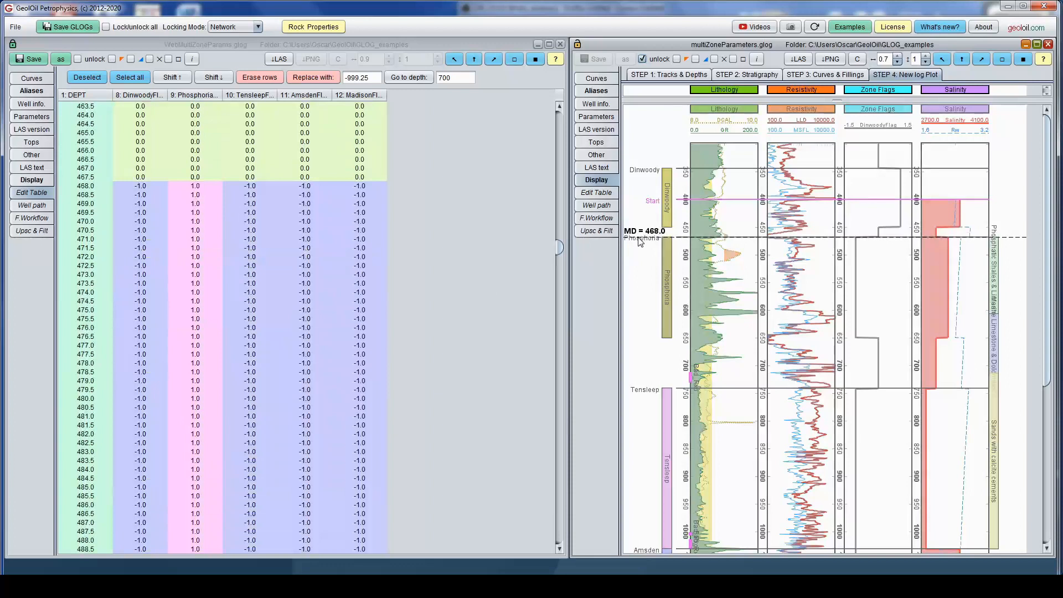
{"action": "left_click", "coordinate": [81, 186]}
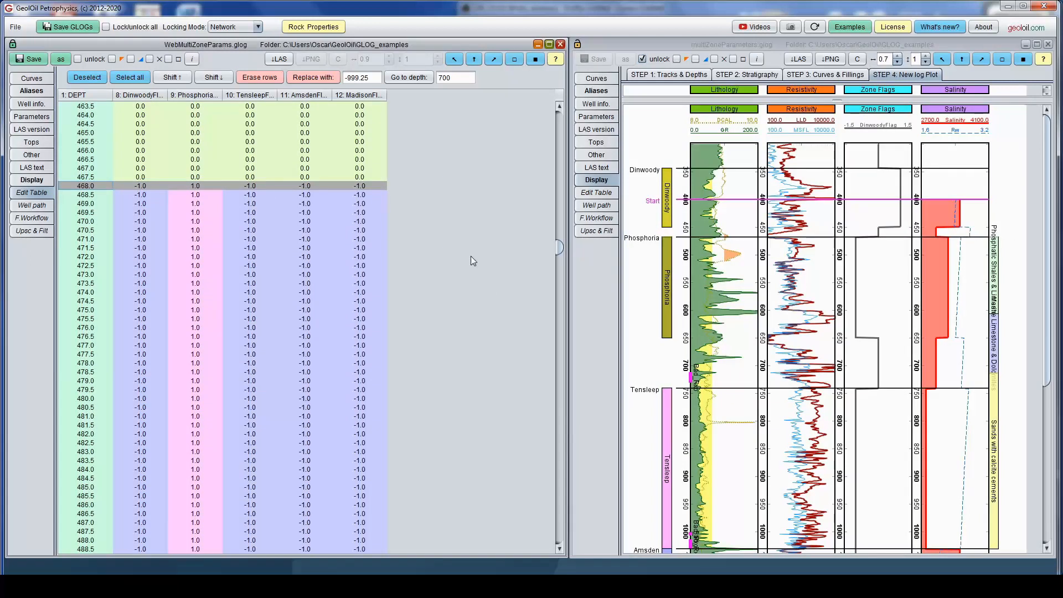
Compare the five flag curves' values at the 742.0 depth row with the Tensleep top in the log plot.
{"action": "scroll", "coordinate": [471, 256], "scroll_direction": "down", "scroll_amount": 1}
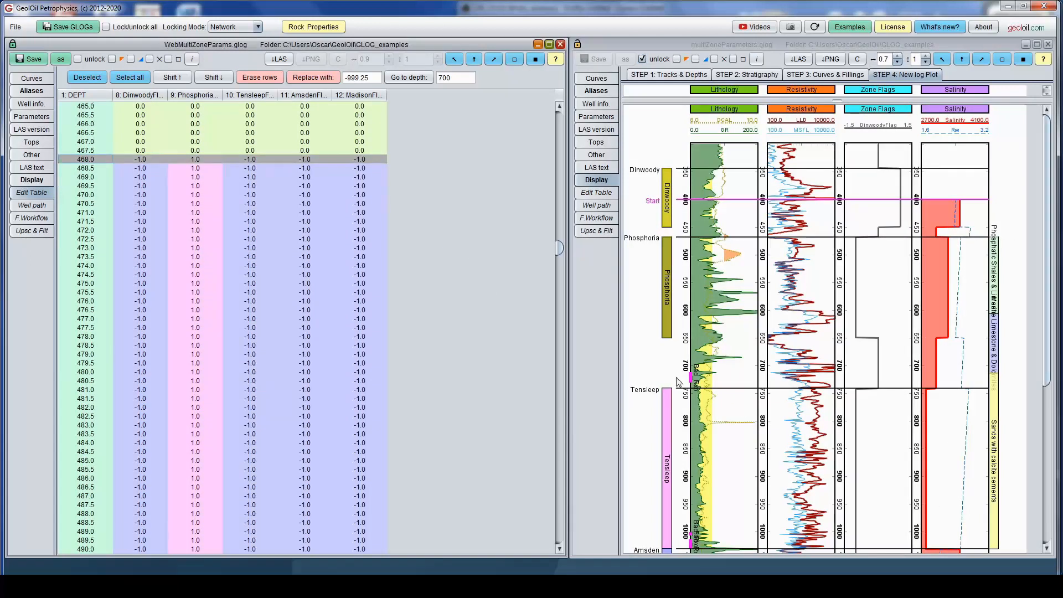
{"action": "left_click", "coordinate": [639, 359]}
{"action": "scroll", "coordinate": [557, 249], "scroll_direction": "down", "scroll_amount": 5}
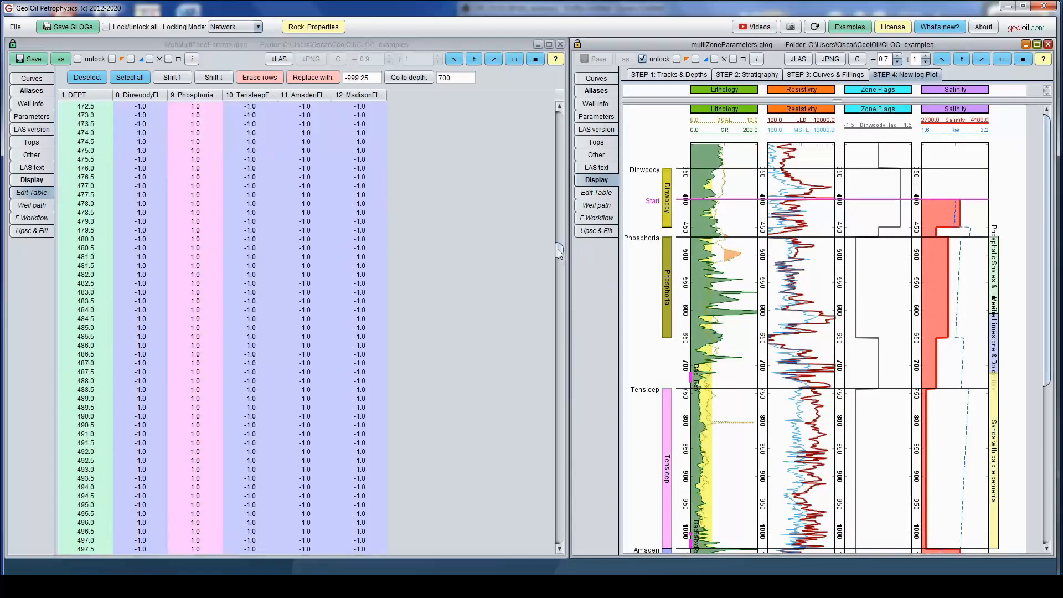
{"action": "left_click_drag", "start_coordinate": [557, 250], "coordinate": [560, 331]}
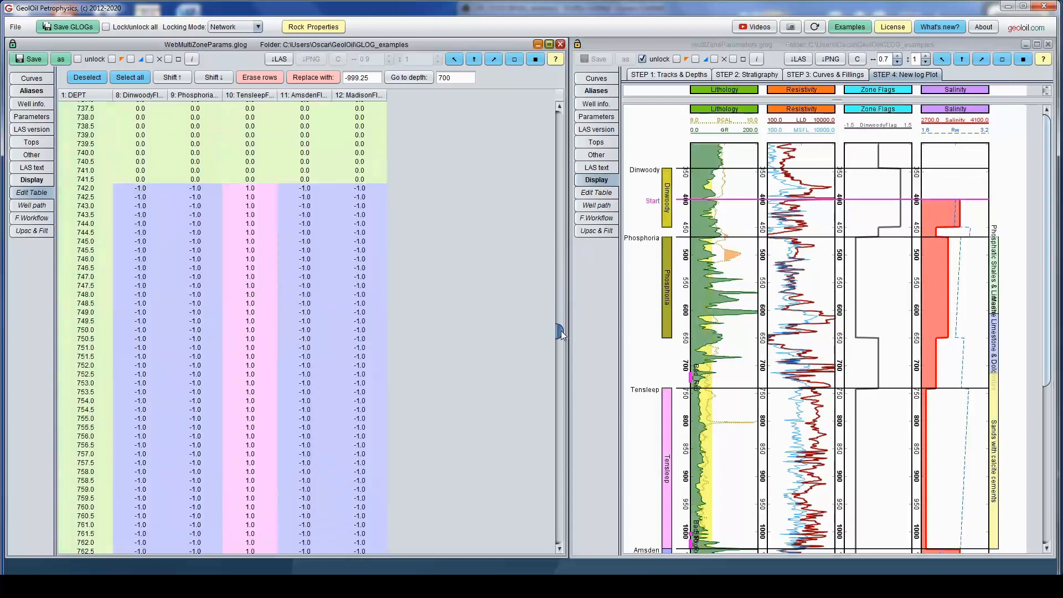
{"action": "left_click", "coordinate": [653, 392]}
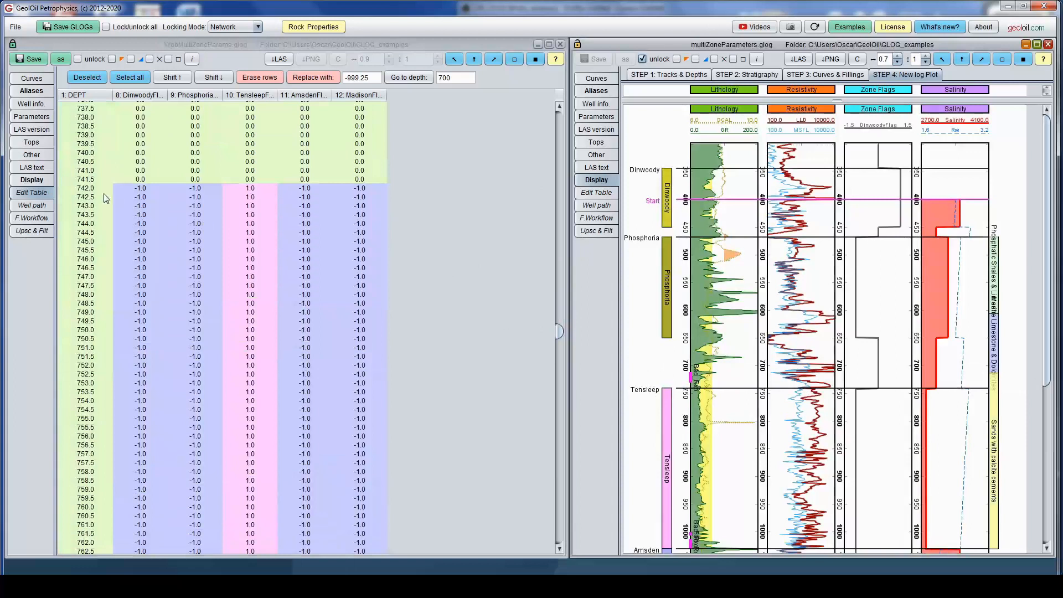
{"action": "left_click", "coordinate": [94, 190]}
{"action": "left_click", "coordinate": [637, 382]}
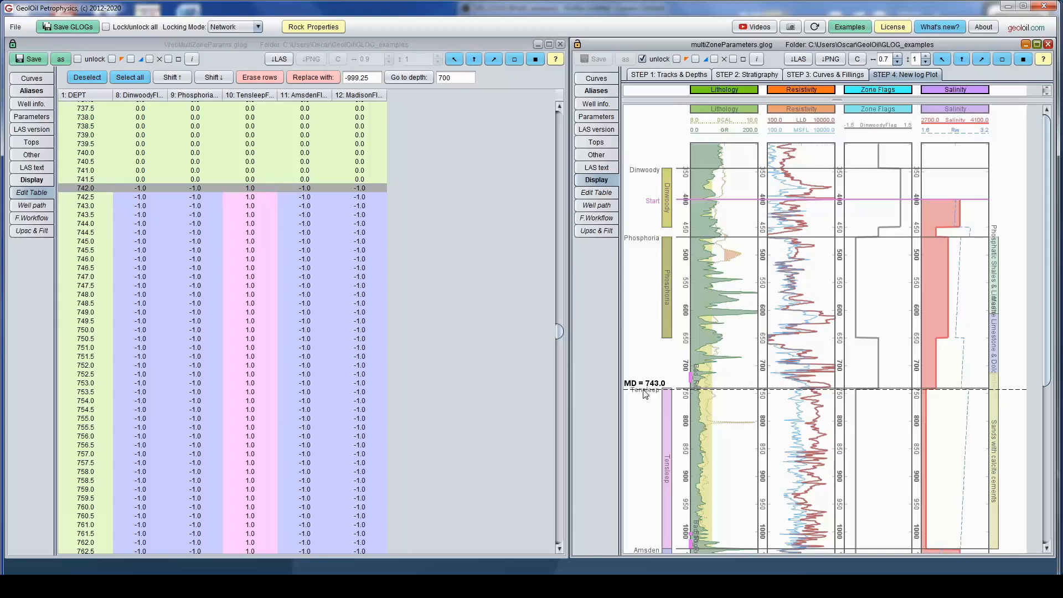
Examine the Amsden flag curve's values at the 1032.0 depth row alongside the deepest formations in the log plot.
{"action": "scroll", "coordinate": [1043, 220], "scroll_direction": "down", "scroll_amount": 5}
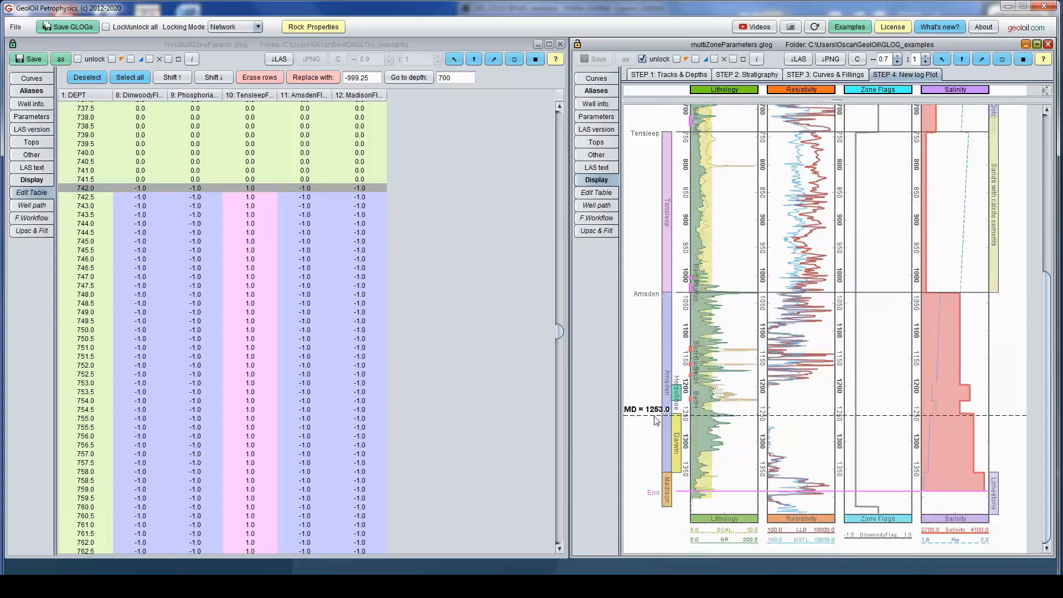
{"action": "left_click_drag", "start_coordinate": [558, 330], "coordinate": [569, 421]}
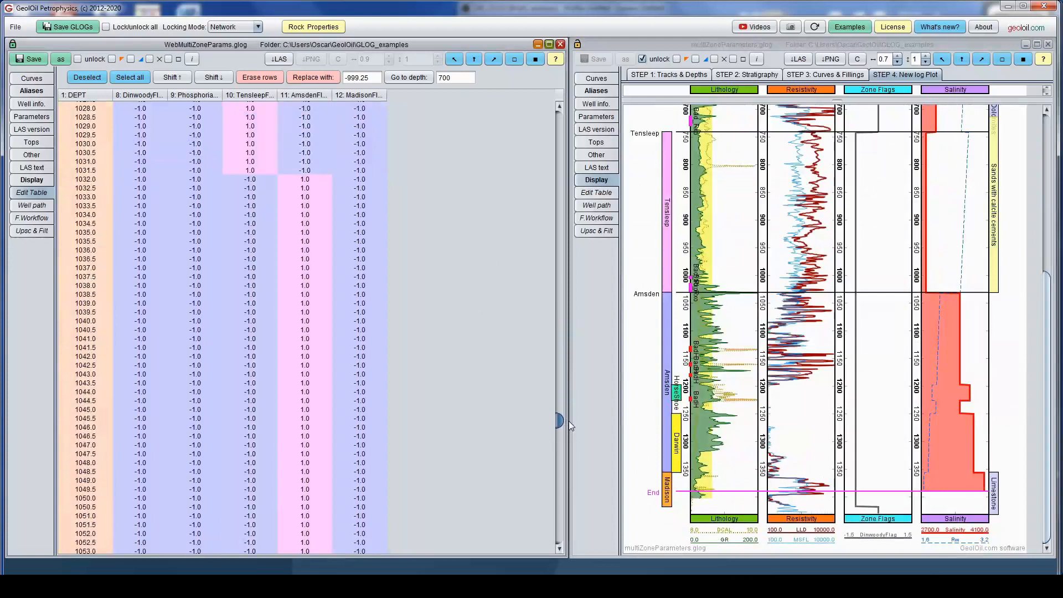
{"action": "left_click", "coordinate": [306, 260]}
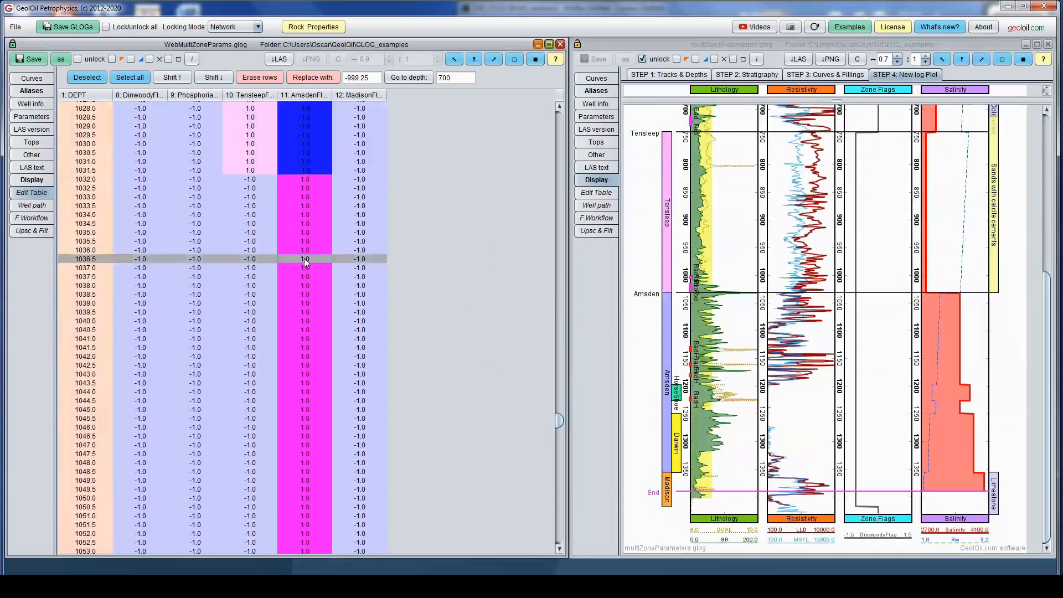
{"action": "left_click", "coordinate": [306, 180]}
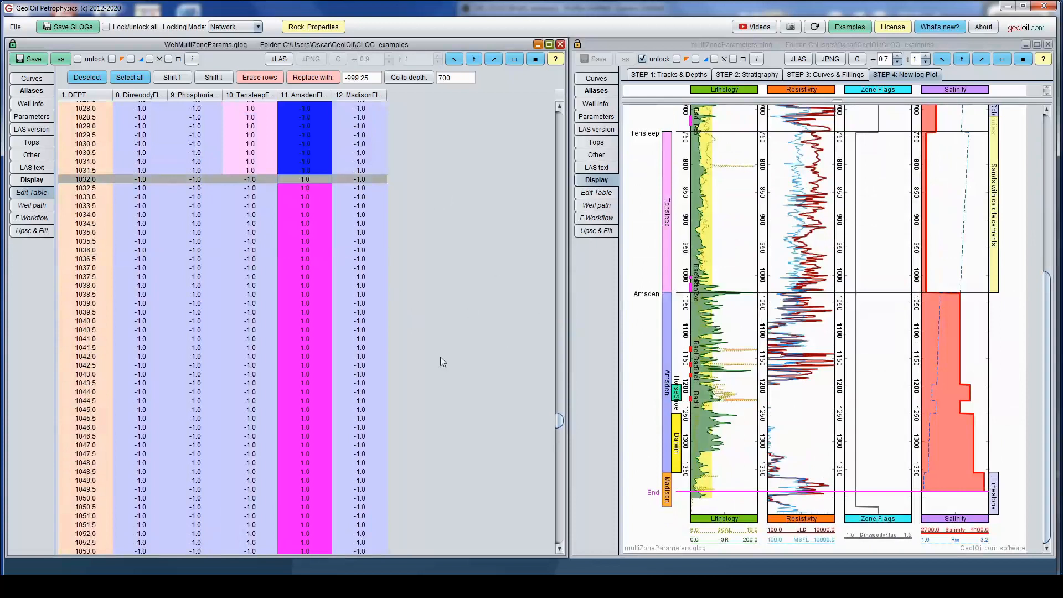
Examine the Madison flag curve's values at the 1356.5 depth row and clear the table highlighting.
{"action": "scroll", "coordinate": [442, 311], "scroll_direction": "down", "scroll_amount": 15}
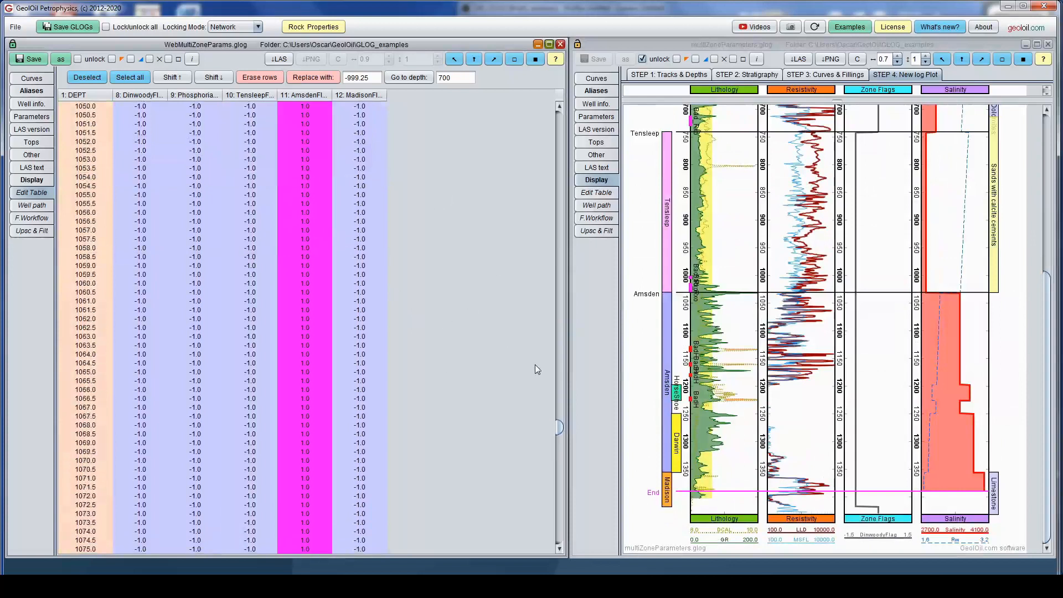
{"action": "left_click_drag", "start_coordinate": [562, 426], "coordinate": [564, 518]}
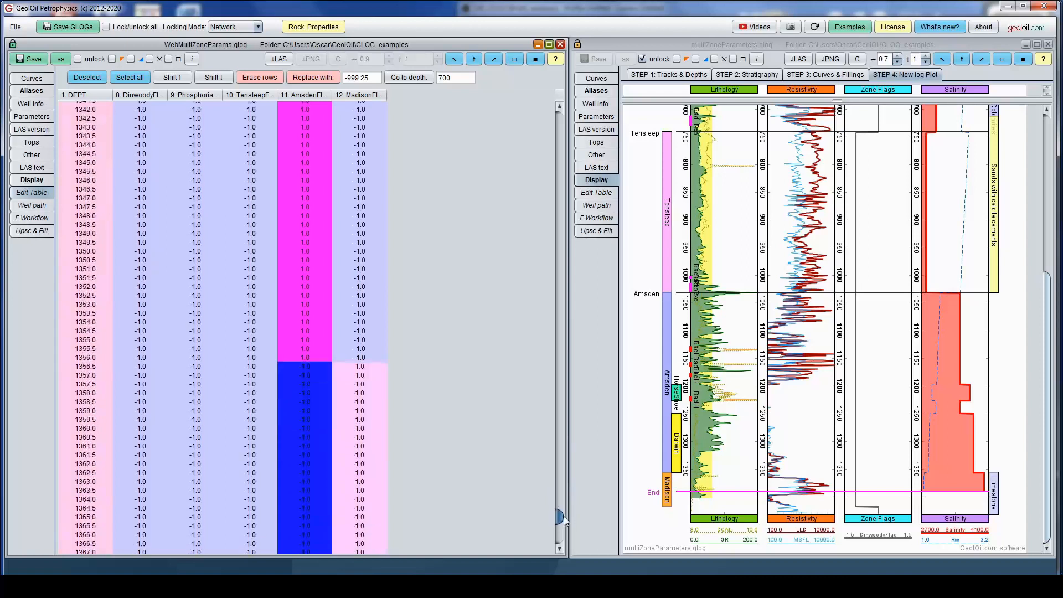
{"action": "left_click", "coordinate": [360, 366]}
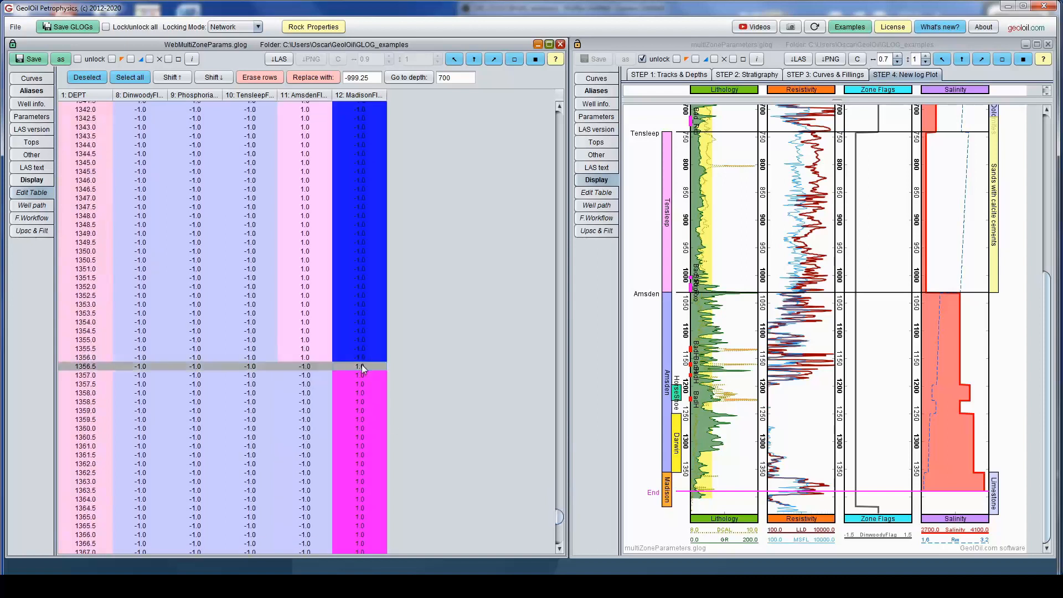
{"action": "left_click", "coordinate": [83, 77]}
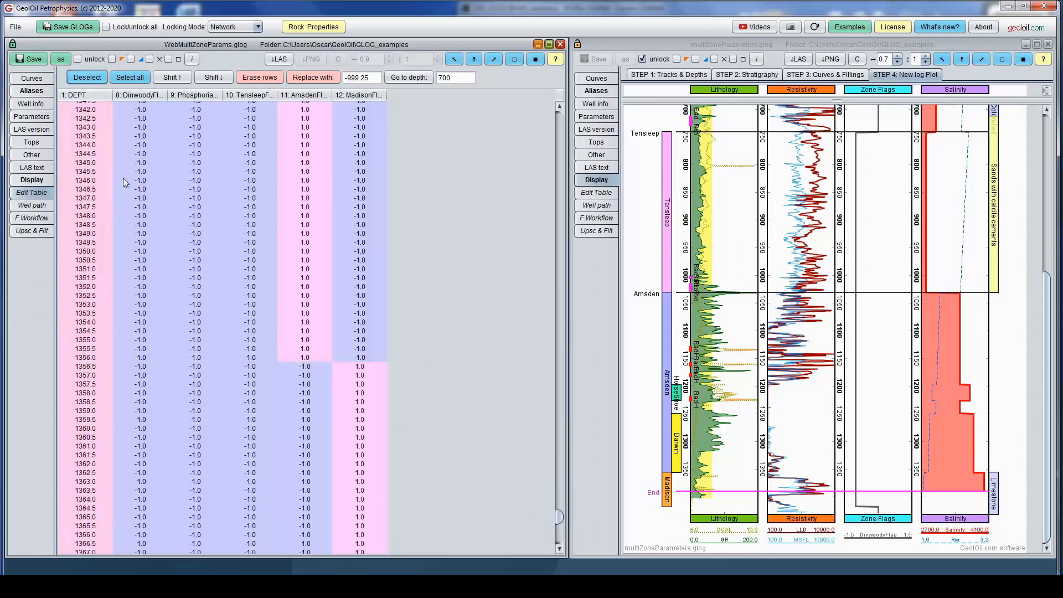
Append a new item to the WebMultiZoneParams.glog upscaling list and color it with the recently used green.
{"action": "left_click", "coordinate": [42, 230]}
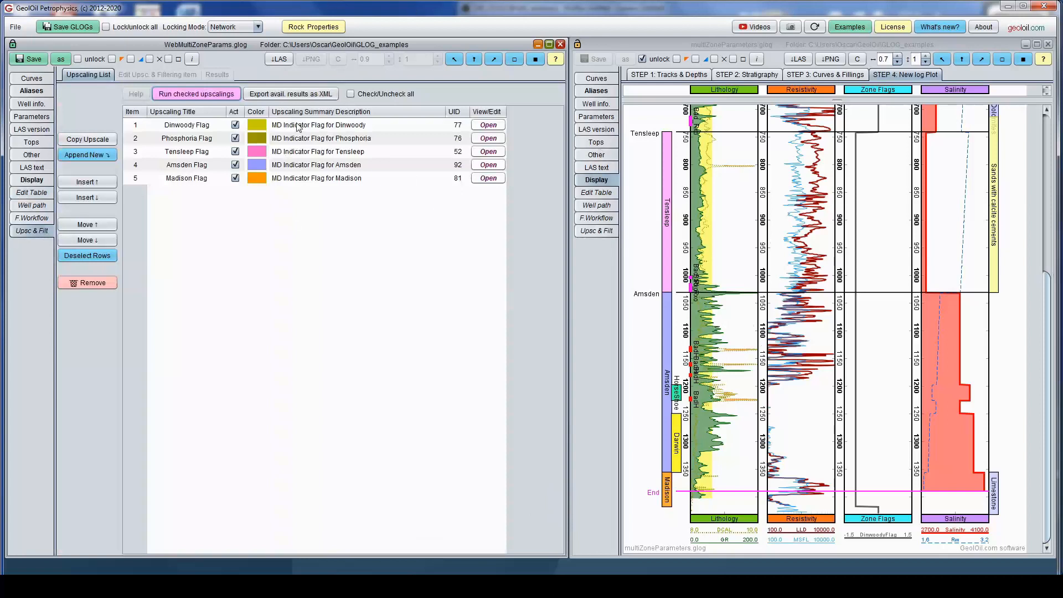
{"action": "left_click", "coordinate": [81, 156]}
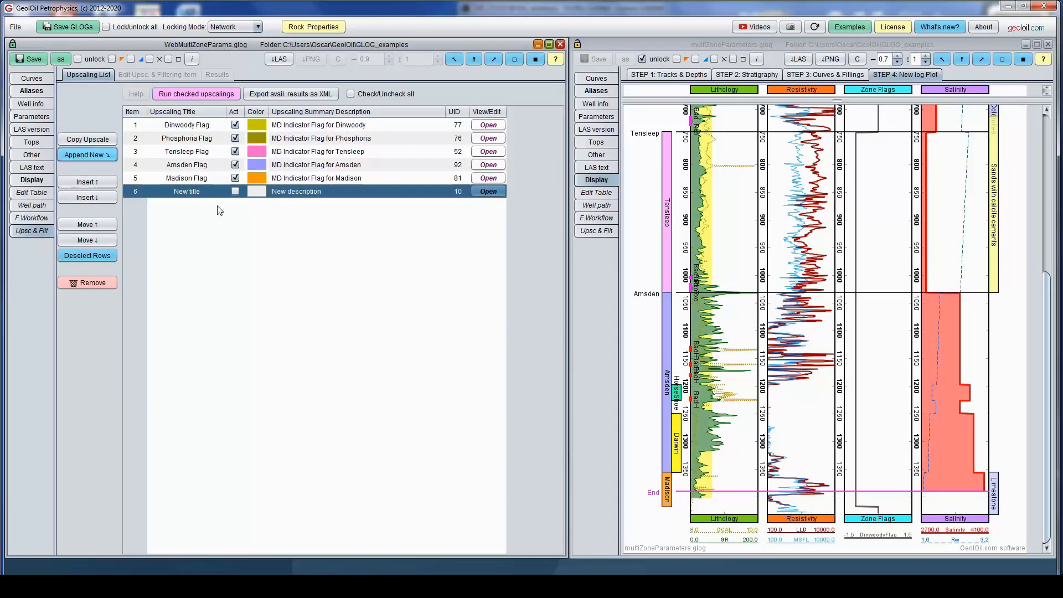
{"action": "left_click", "coordinate": [252, 192]}
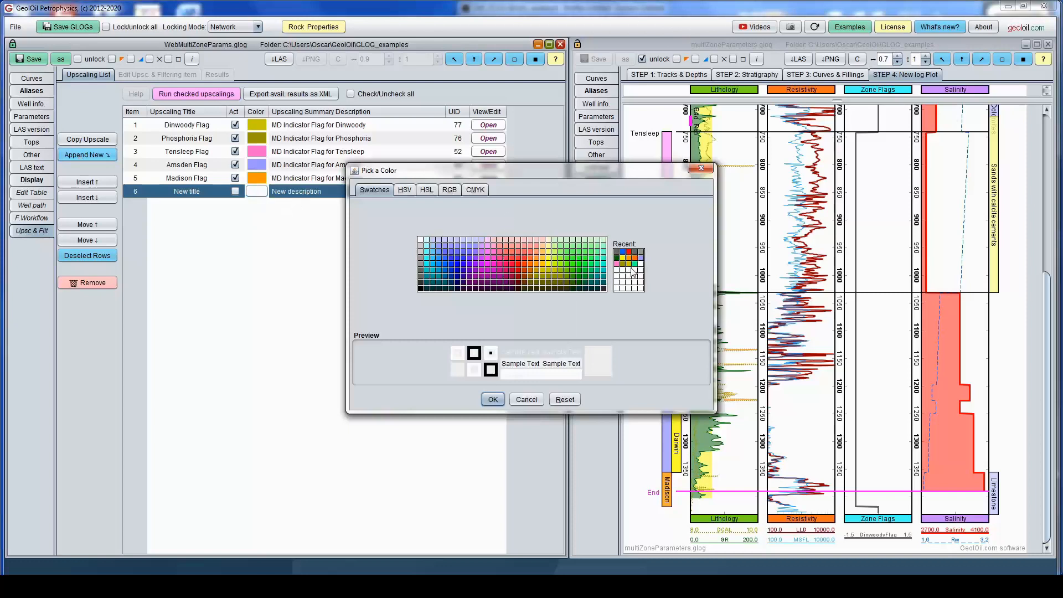
{"action": "left_click", "coordinate": [635, 265]}
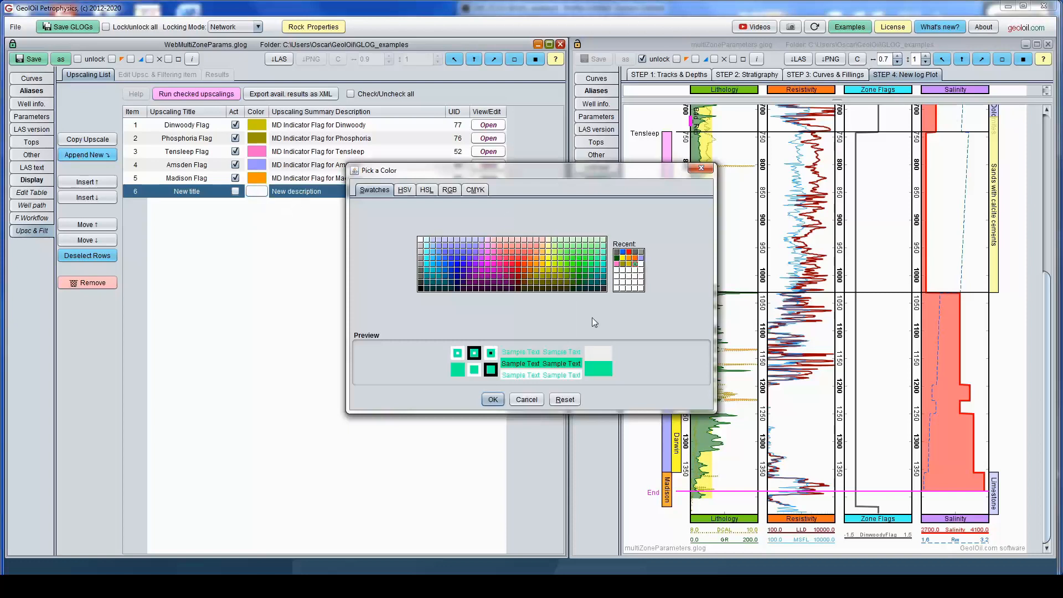
{"action": "left_click", "coordinate": [492, 399]}
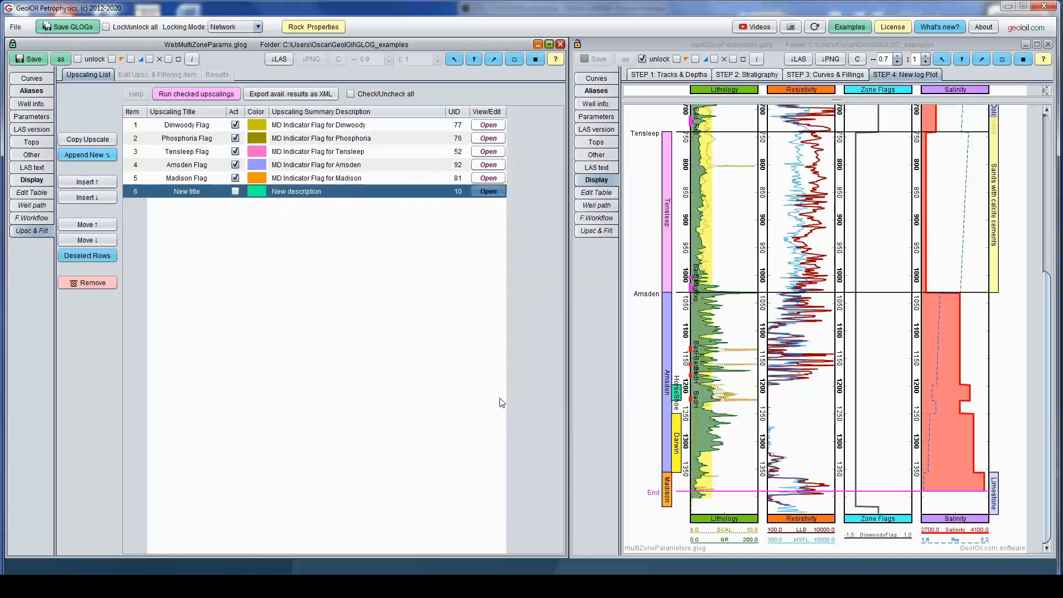
Title the new upscaling item "HorseShoe Flag", checking the wording against the upscaling list of multiZoneParameters.glog.
{"action": "double_click", "coordinate": [210, 191]}
{"action": "key", "text": "BackSpace"}
{"action": "key", "text": "BackSpace"}
{"action": "key", "text": "BackSpace"}
{"action": "key", "text": "BackSpace"}
{"action": "key", "text": "BackSpace"}
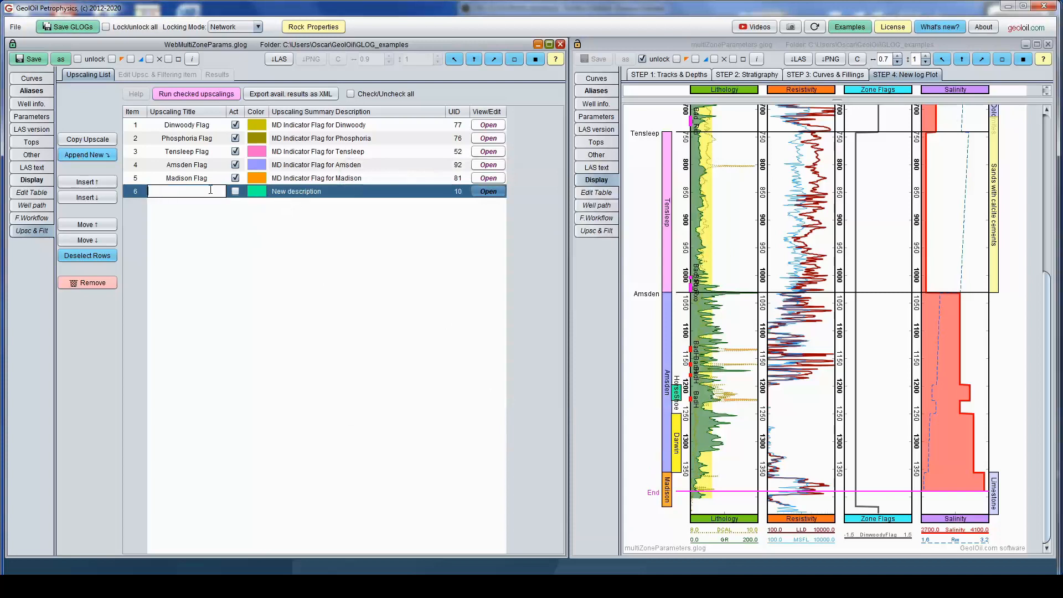
{"action": "type", "text": "Horse"}
{"action": "left_click", "coordinate": [596, 230]}
{"action": "left_click", "coordinate": [654, 74]}
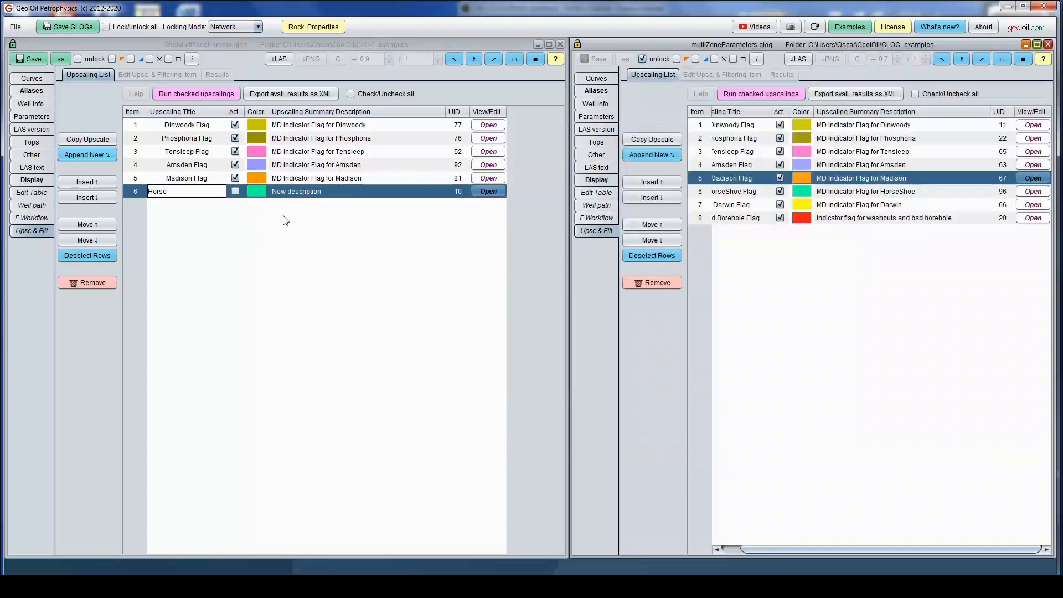
{"action": "left_click", "coordinate": [198, 191]}
{"action": "type", "text": "HorseSho"}
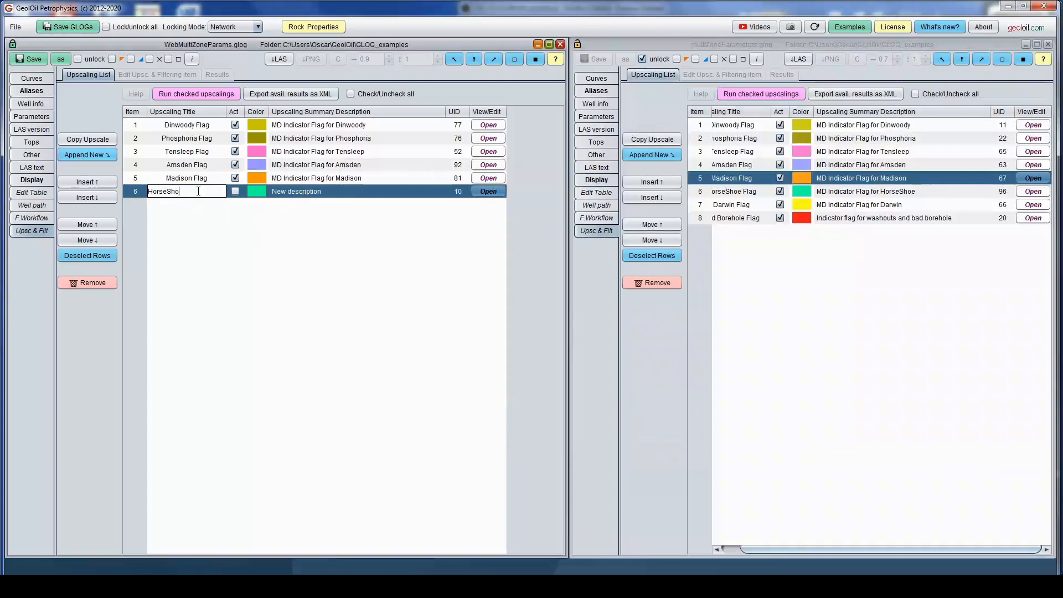
{"action": "type", "text": "e Flag"}
{"action": "key", "text": "Return"}
Clear the placeholder description of the HorseShoe Flag upscaling item in WebMultiZoneParams.glog and mark the item as active.
{"action": "double_click", "coordinate": [339, 193]}
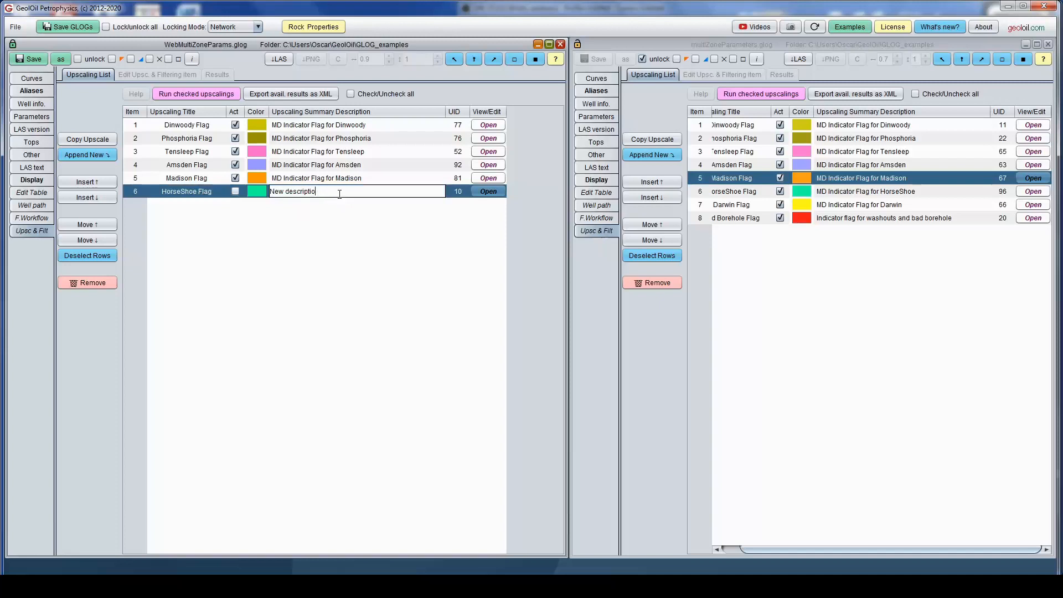
{"action": "key", "text": "BackSpace"}
{"action": "key", "text": "BackSpace"}
{"action": "key", "text": "BackSpace"}
{"action": "key", "text": "BackSpace"}
{"action": "key", "text": "BackSpace"}
{"action": "key", "text": "BackSpace"}
{"action": "key", "text": "BackSpace"}
{"action": "key", "text": "BackSpace"}
{"action": "key", "text": "BackSpace"}
{"action": "key", "text": "BackSpace"}
{"action": "key", "text": "BackSpace"}
{"action": "key", "text": "BackSpace"}
{"action": "key", "text": "BackSpace"}
{"action": "key", "text": "BackSpace"}
{"action": "key", "text": "Return"}
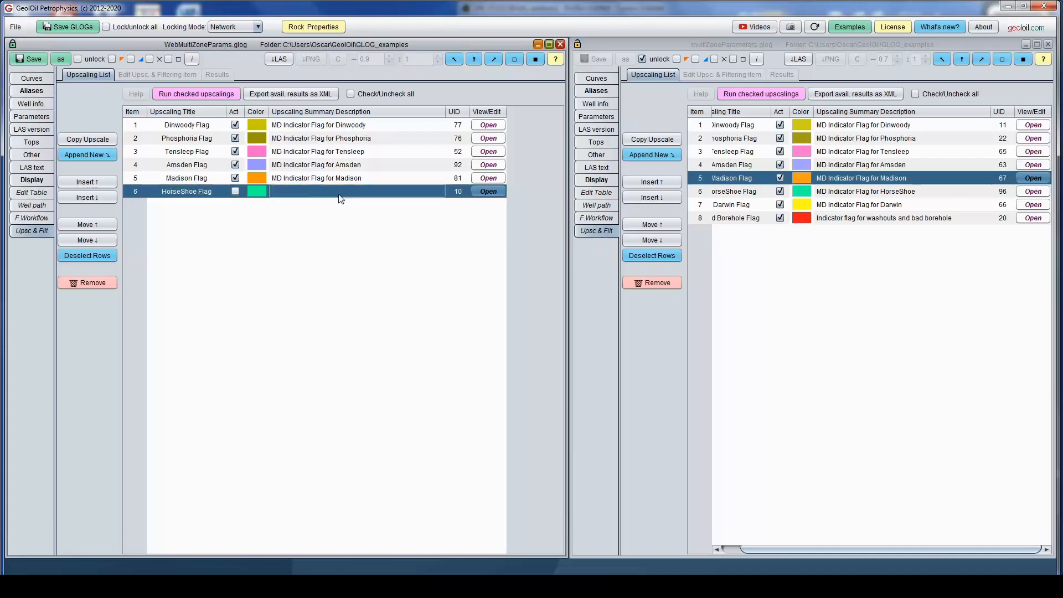
{"action": "left_click", "coordinate": [236, 191]}
Copy the description "MD Indicator Flag for HorseShoe" from multiZoneParameters.glog into the HorseShoe Flag item of WebMultiZoneParams.glog.
{"action": "left_click", "coordinate": [876, 180]}
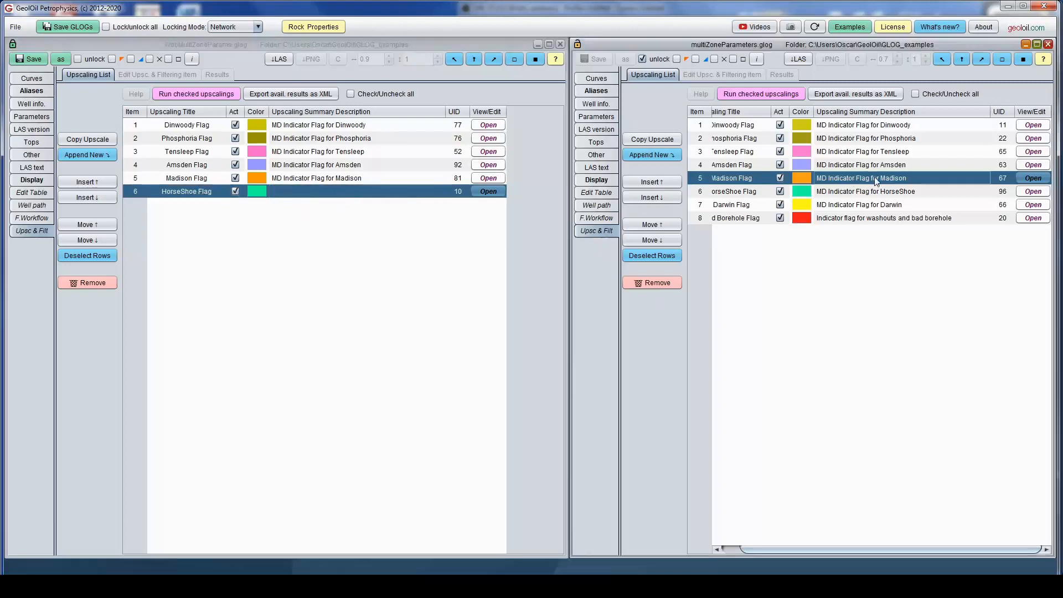
{"action": "double_click", "coordinate": [857, 191]}
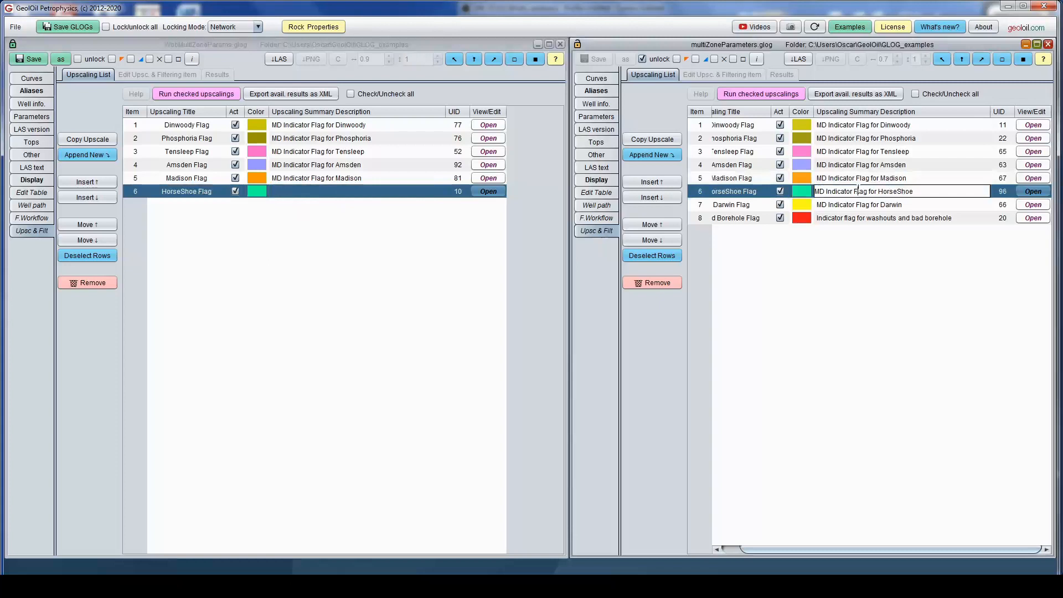
{"action": "triple_click", "coordinate": [858, 191]}
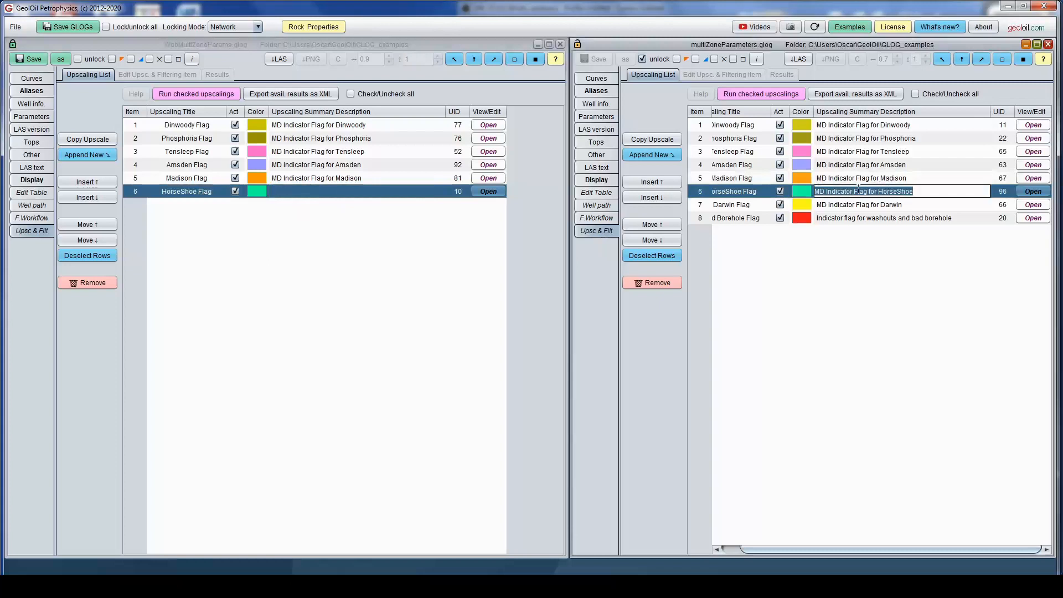
{"action": "key", "text": "ctrl+c"}
{"action": "double_click", "coordinate": [324, 191]}
{"action": "key", "text": "ctrl+v"}
{"action": "key", "text": "Return"}
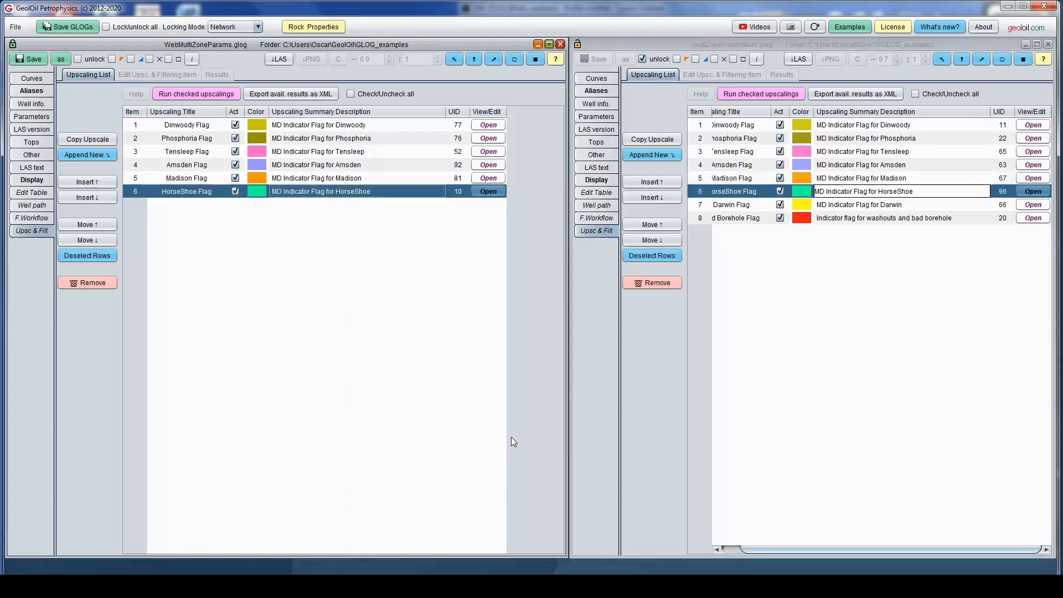
Open the HorseShoe Flag item in both files and disable the Volume of Shale, Porosity and Water Saturation filters in WebMultiZoneParams.glog.
{"action": "left_click", "coordinate": [1030, 193]}
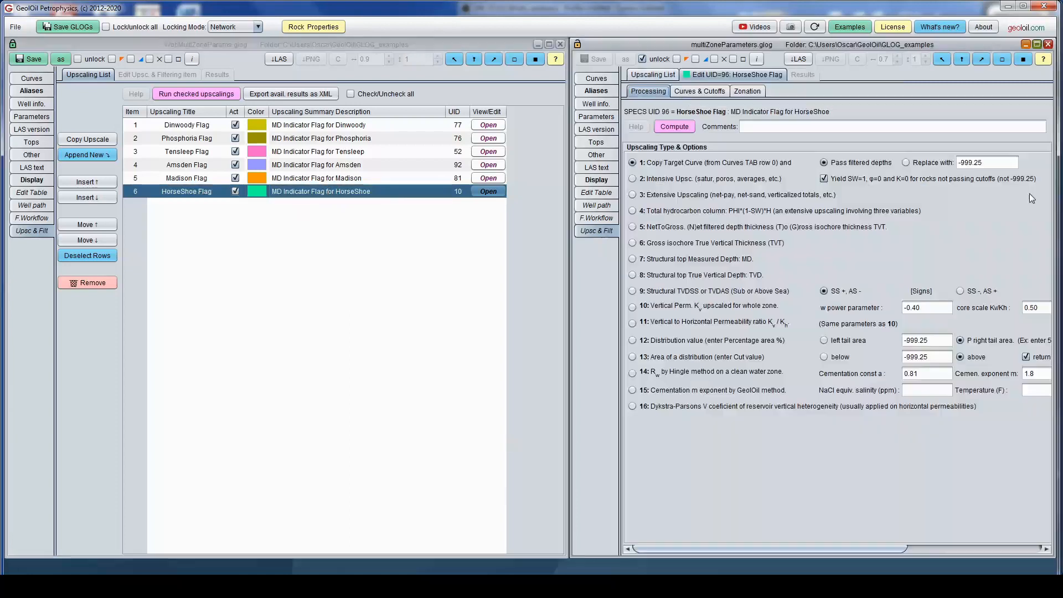
{"action": "left_click", "coordinate": [489, 191]}
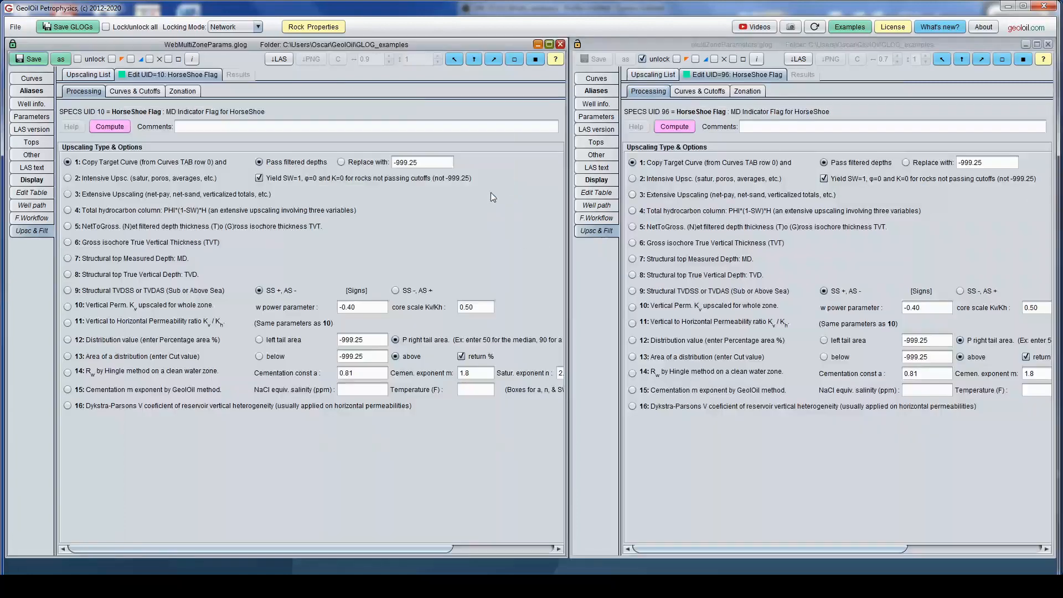
{"action": "left_click", "coordinate": [143, 91]}
{"action": "left_click", "coordinate": [178, 192]}
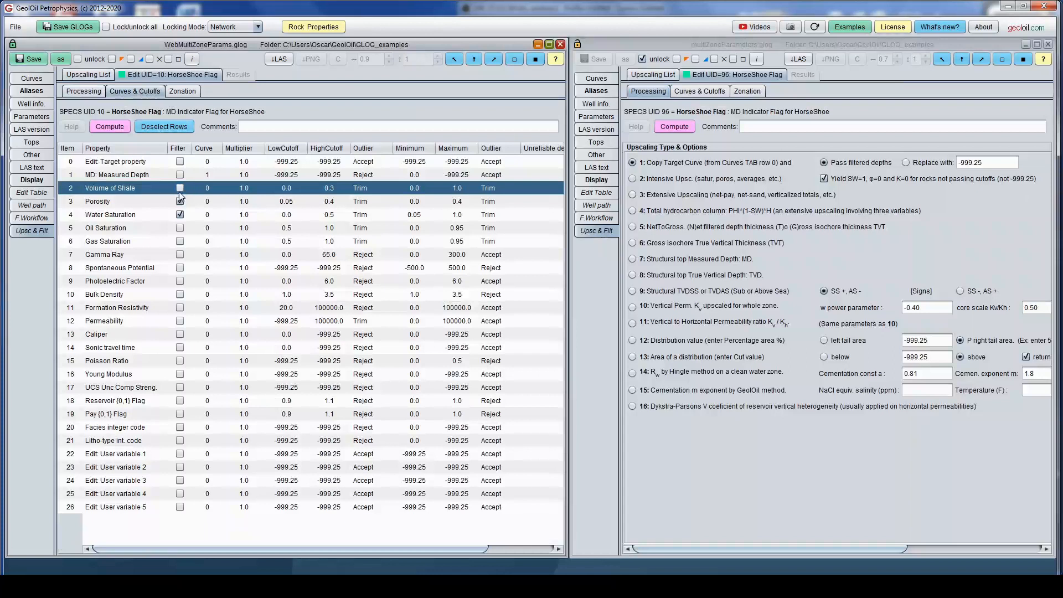
{"action": "left_click", "coordinate": [181, 203]}
{"action": "left_click", "coordinate": [180, 214]}
Enable the detected zone/litho-type indicator flag curve output and the stratigraphy zone title filter in the HorseShoe Flag's zonation options.
{"action": "left_click", "coordinate": [182, 90]}
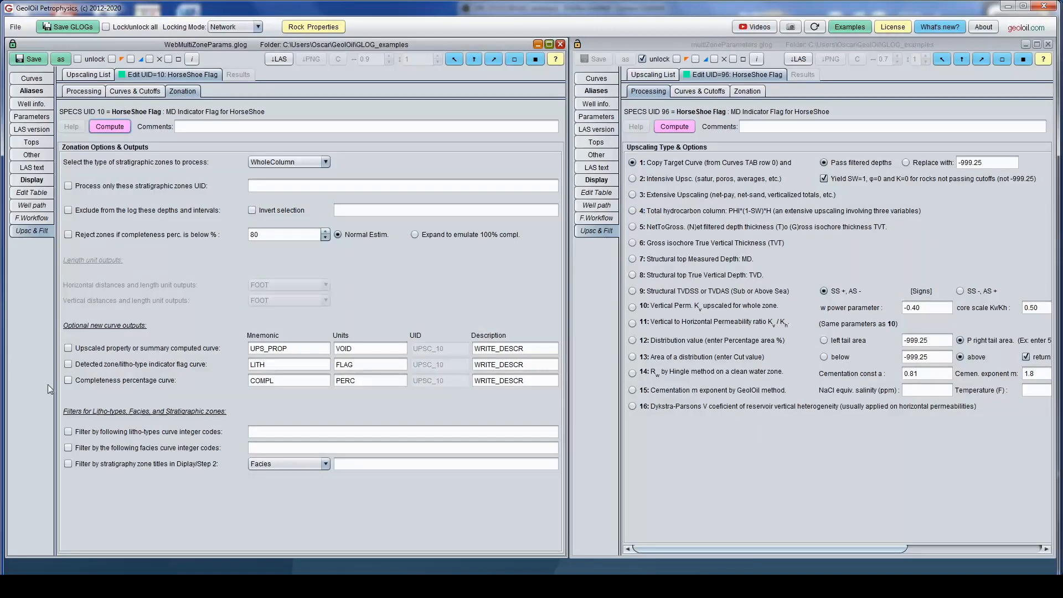
{"action": "left_click", "coordinate": [68, 364]}
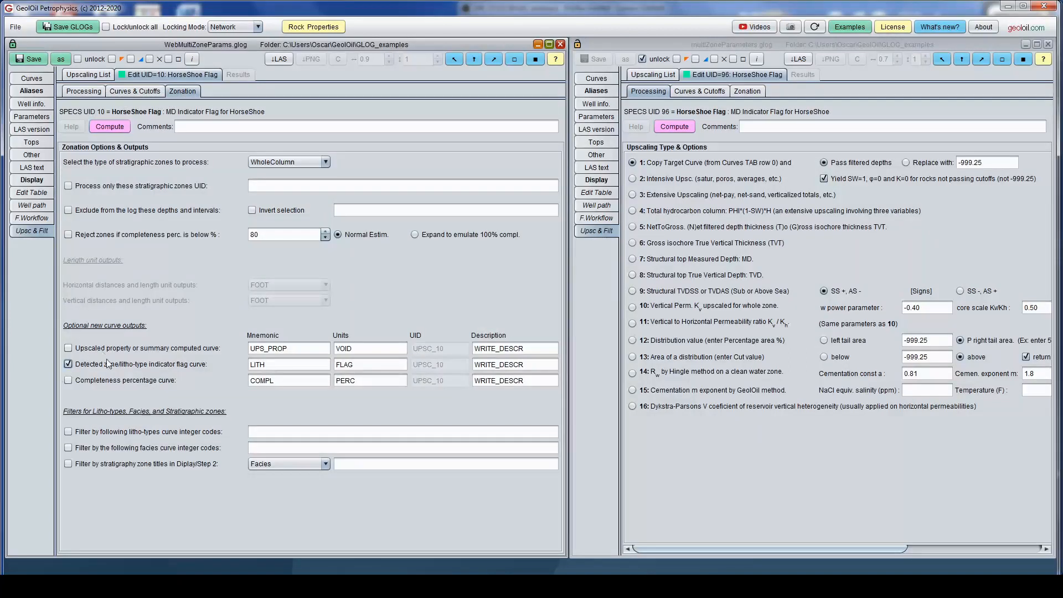
{"action": "left_click", "coordinate": [68, 463]}
Set the stratigraphy zone title filter's type to Members, checking it against the HorseShoe Flag zonation in multiZoneParameters.glog.
{"action": "left_click", "coordinate": [326, 463]}
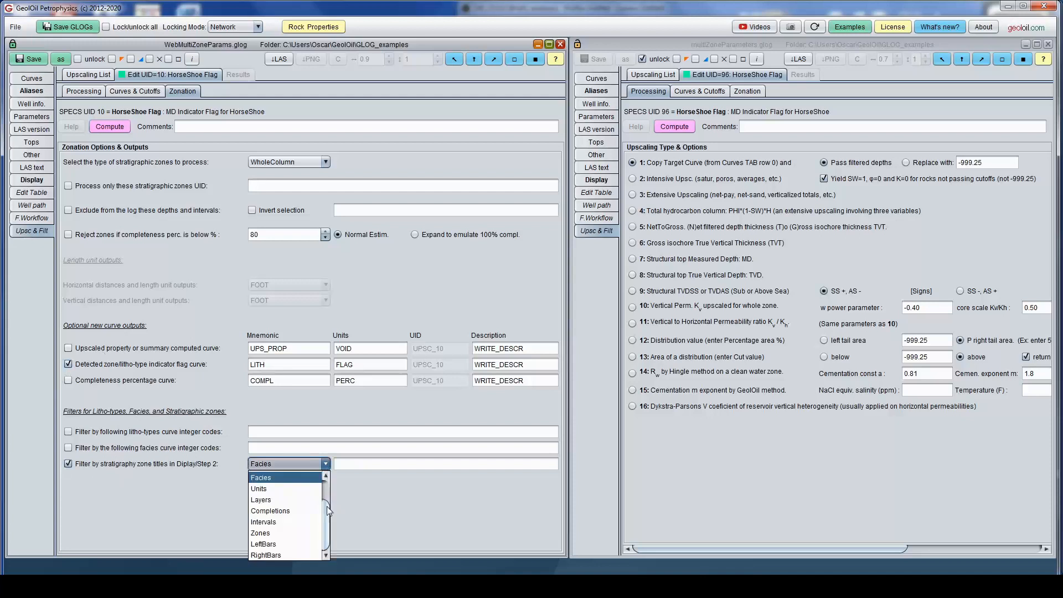
{"action": "left_click", "coordinate": [754, 91]}
{"action": "left_click", "coordinate": [761, 91]}
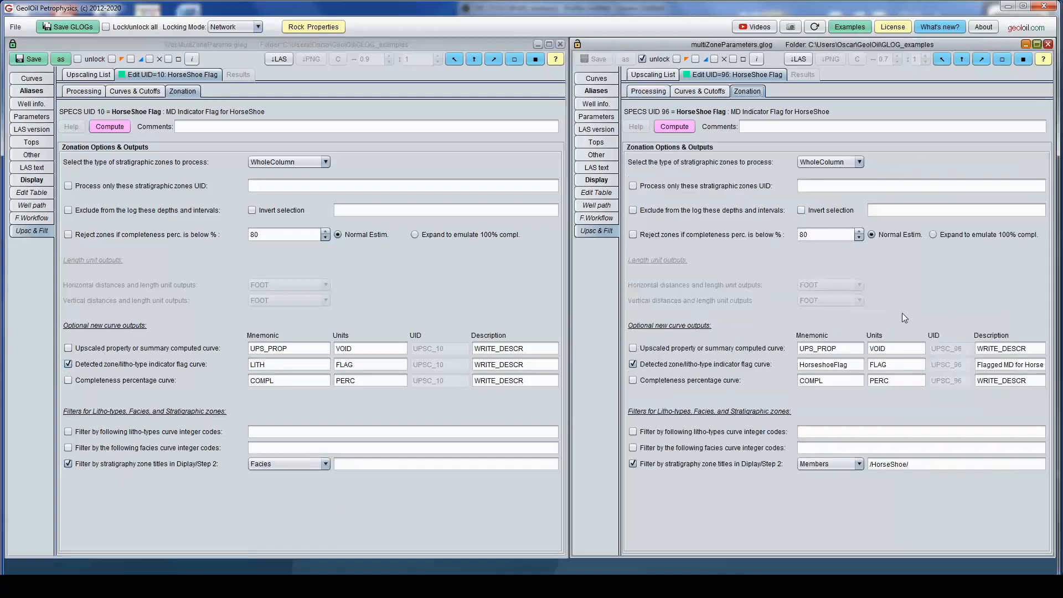
{"action": "left_click", "coordinate": [859, 465]}
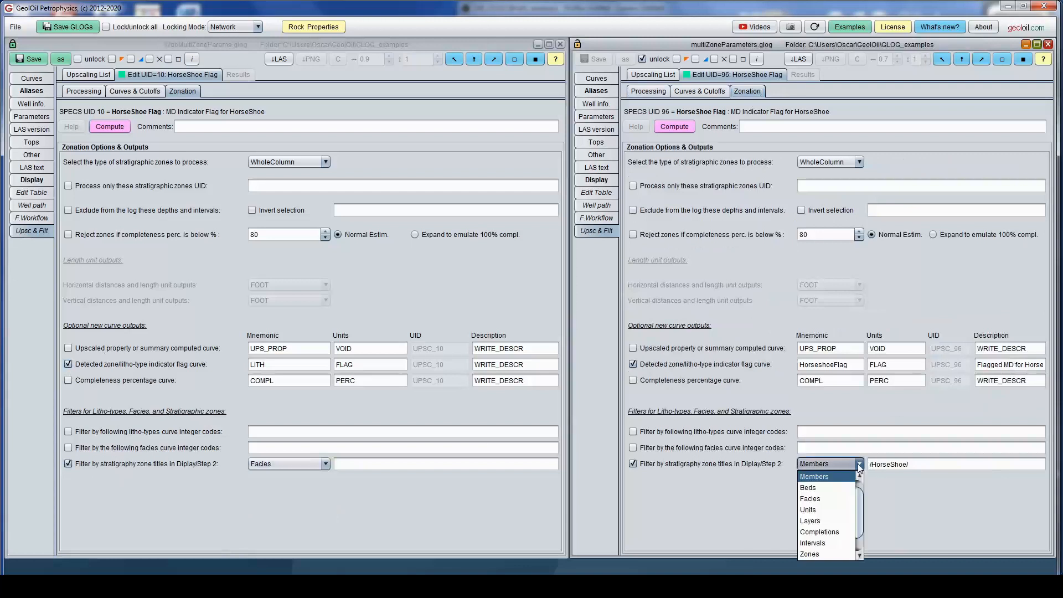
{"action": "left_click", "coordinate": [925, 443]}
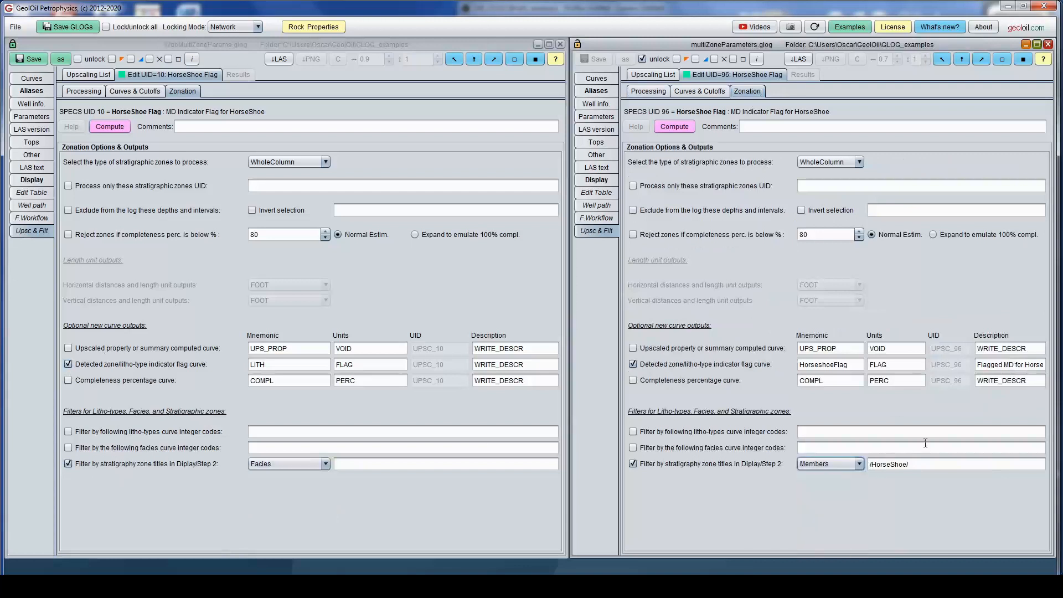
{"action": "left_click", "coordinate": [347, 510]}
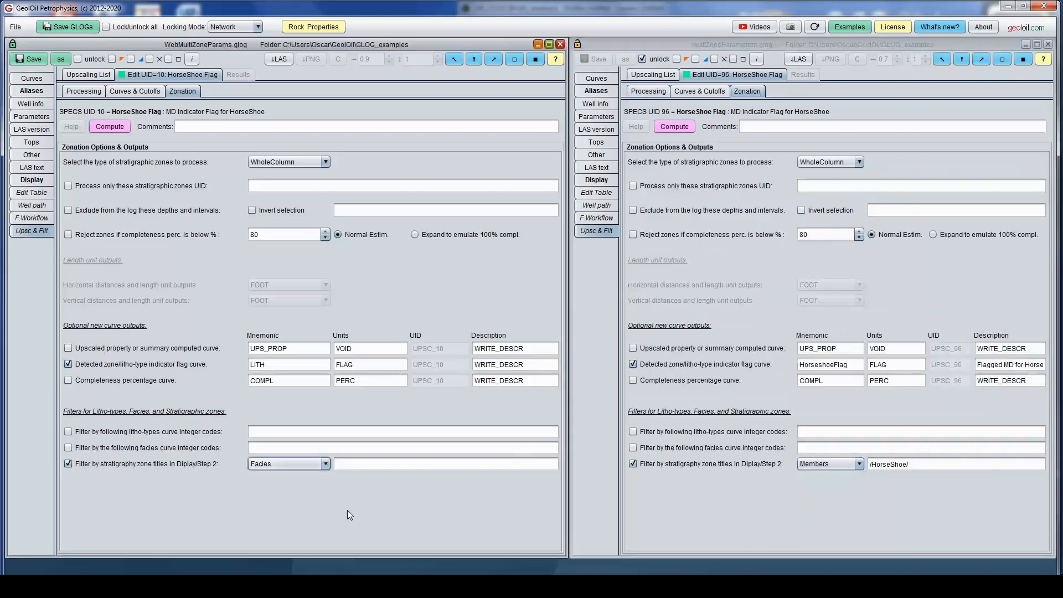
{"action": "left_click", "coordinate": [325, 463]}
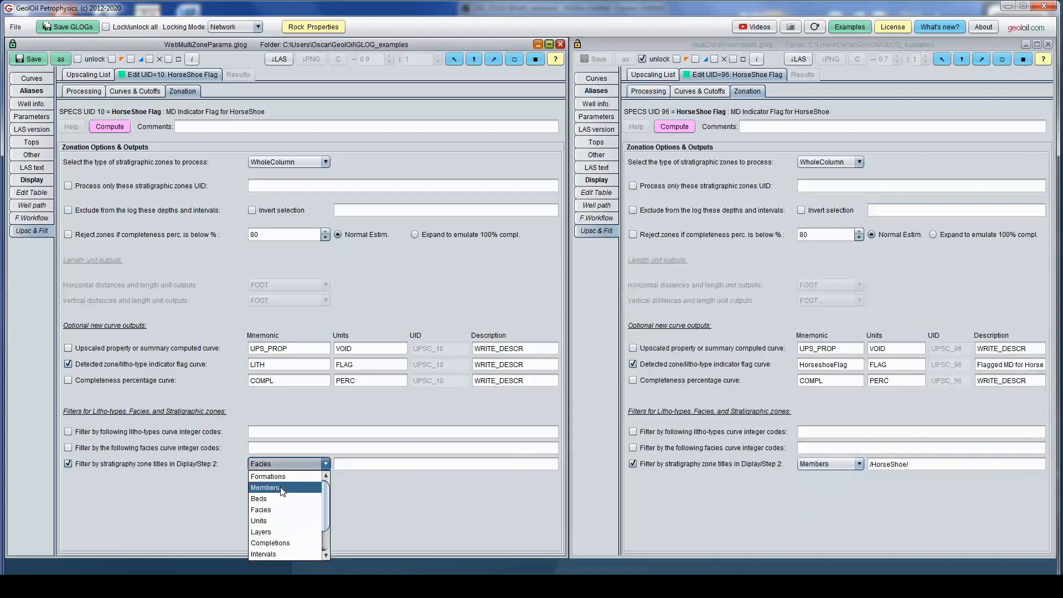
{"action": "left_click", "coordinate": [283, 488]}
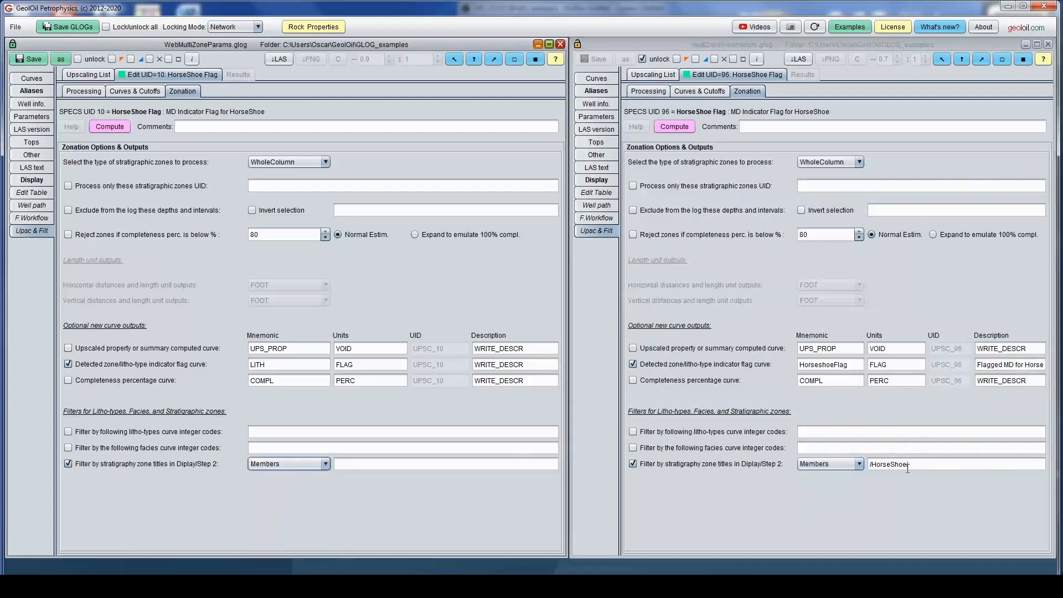
Copy the zone title filter text "/HorseShoe/" from multiZoneParameters.glog into the matching filter of WebMultiZoneParams.glog.
{"action": "left_click_drag", "start_coordinate": [922, 463], "coordinate": [846, 457]}
{"action": "key", "text": "ctrl+c"}
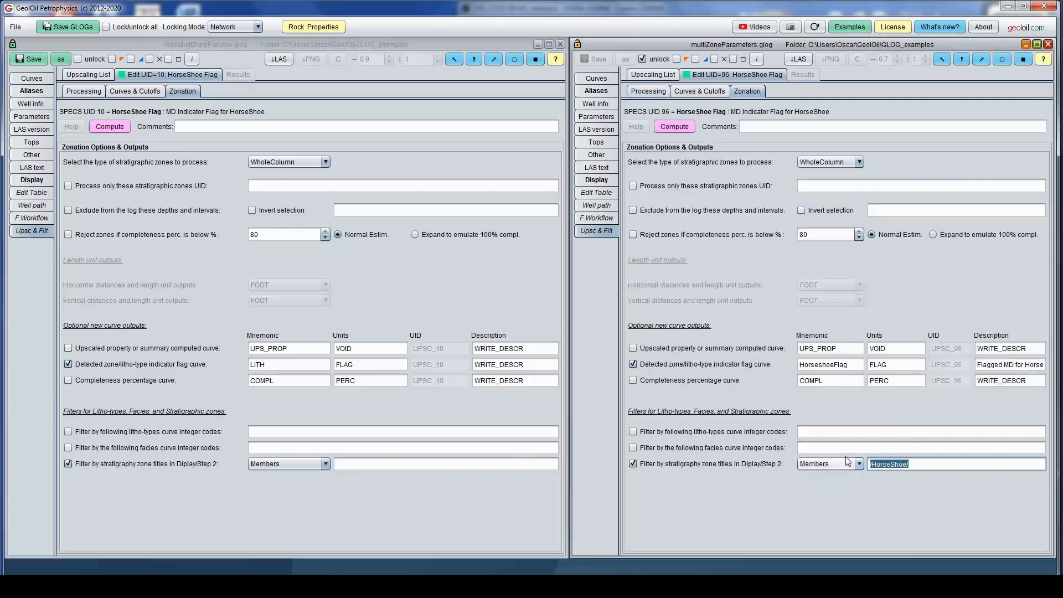
{"action": "left_click", "coordinate": [426, 469]}
{"action": "key", "text": "ctrl+v"}
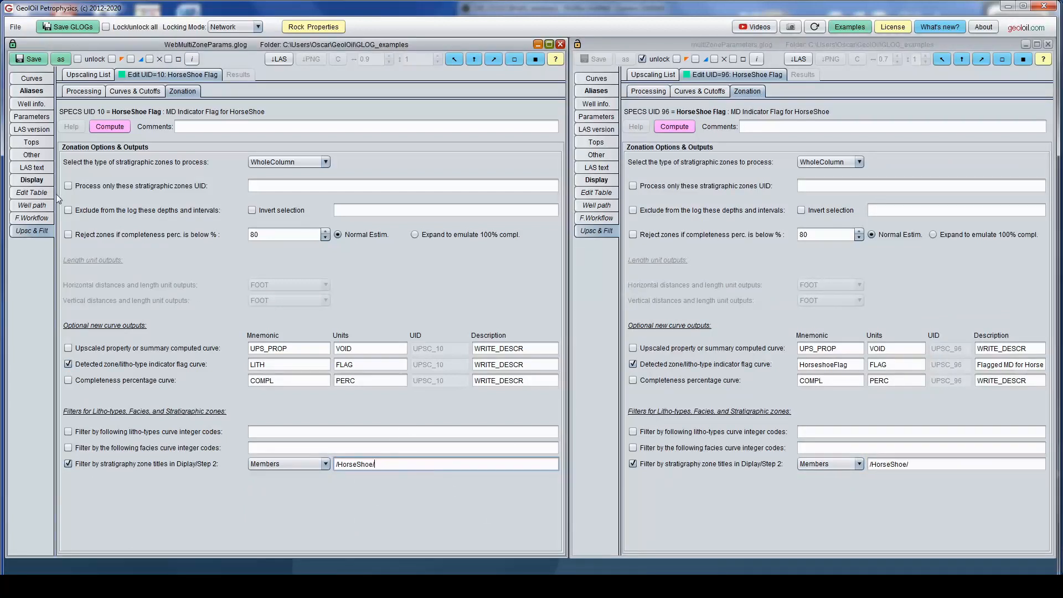
Check the HorseShoe member's row in the stratigraphy table of WebMultiZoneParams.glog and return to the flag's zonation options.
{"action": "left_click", "coordinate": [33, 180]}
{"action": "left_click", "coordinate": [164, 76]}
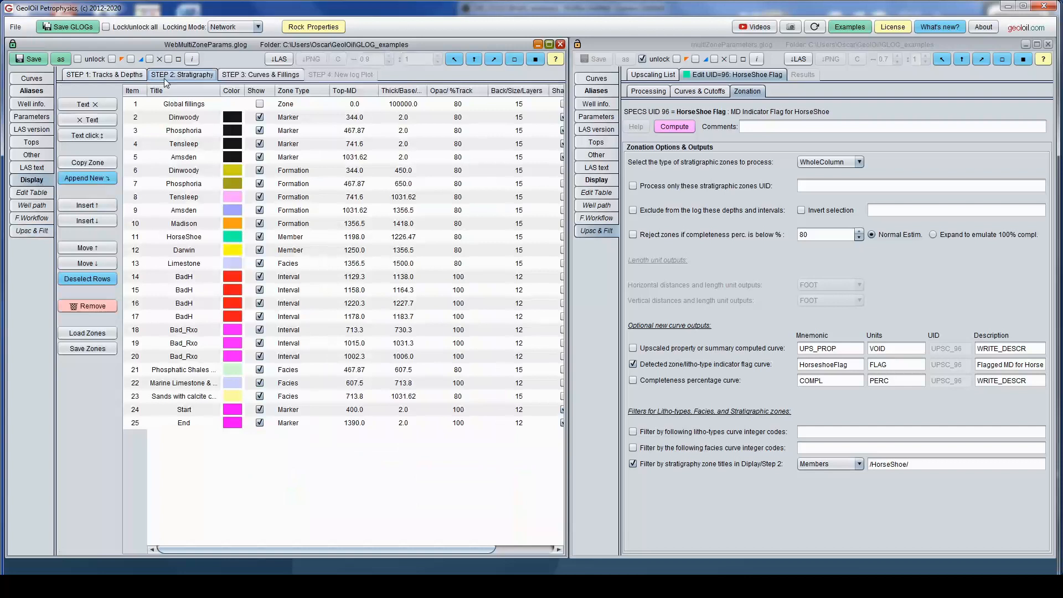
{"action": "left_click", "coordinate": [216, 237]}
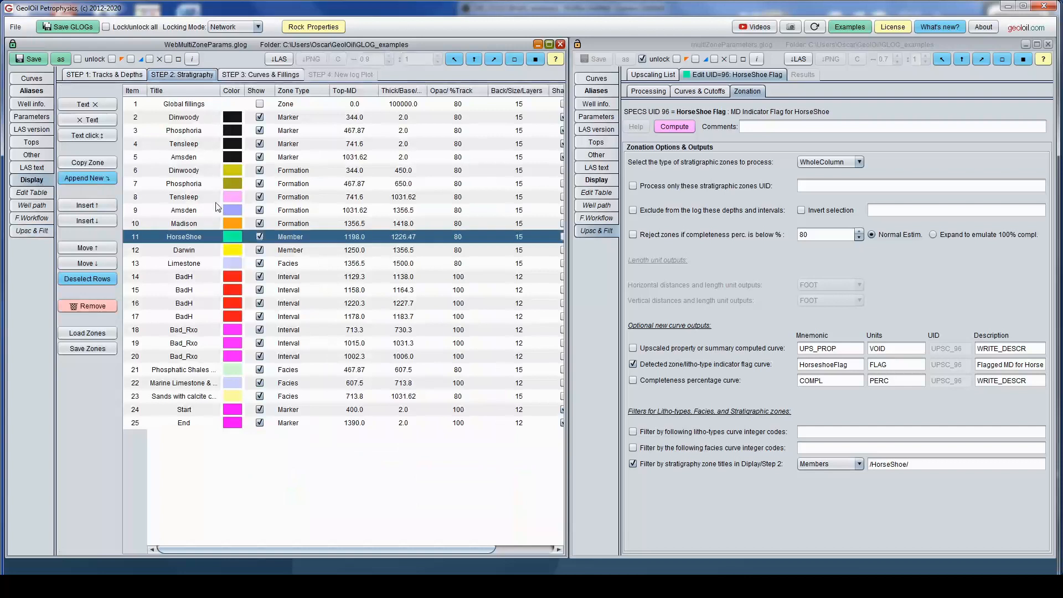
{"action": "left_click", "coordinate": [32, 230]}
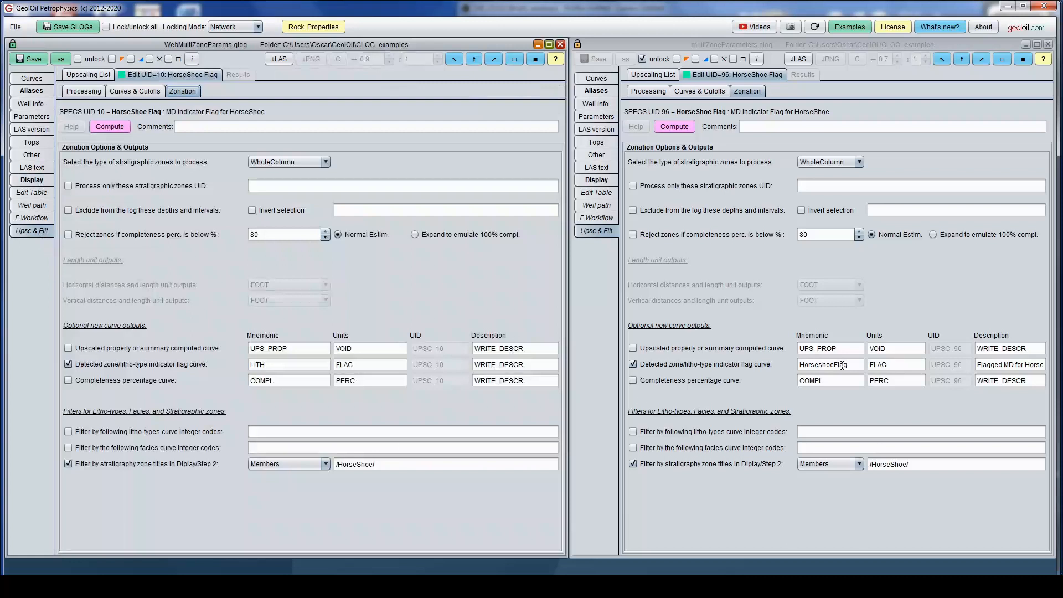
Clear the indicator flag curve's mnemonic and description, and copy the mnemonic "HorseshoeFlag" over from multiZoneParameters.glog.
{"action": "double_click", "coordinate": [267, 360]}
{"action": "key", "text": "BackSpace"}
{"action": "double_click", "coordinate": [532, 365]}
{"action": "key", "text": "BackSpace"}
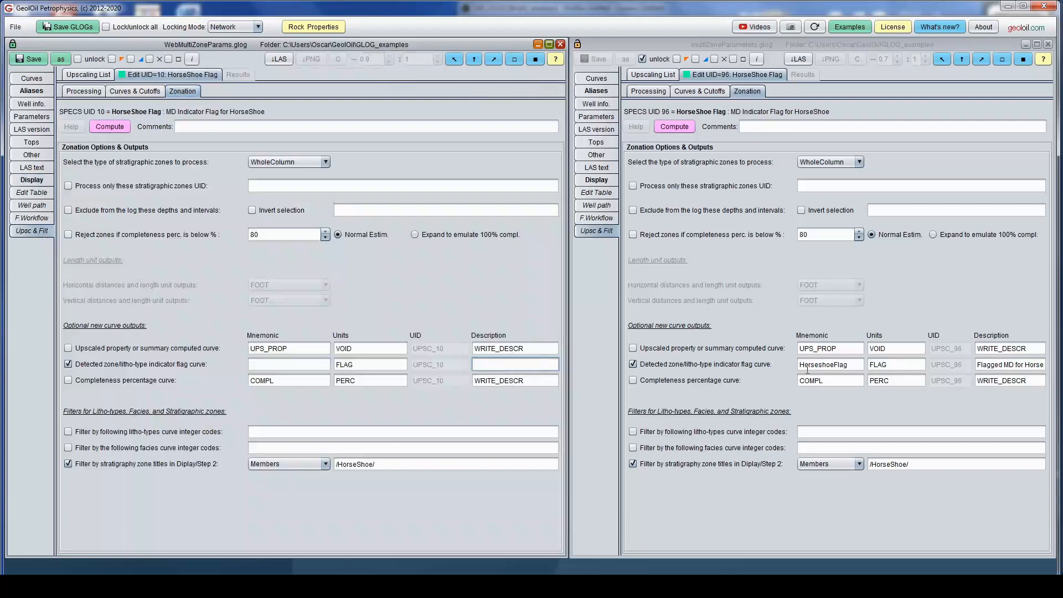
{"action": "double_click", "coordinate": [862, 365]}
{"action": "key", "text": "ctrl+c"}
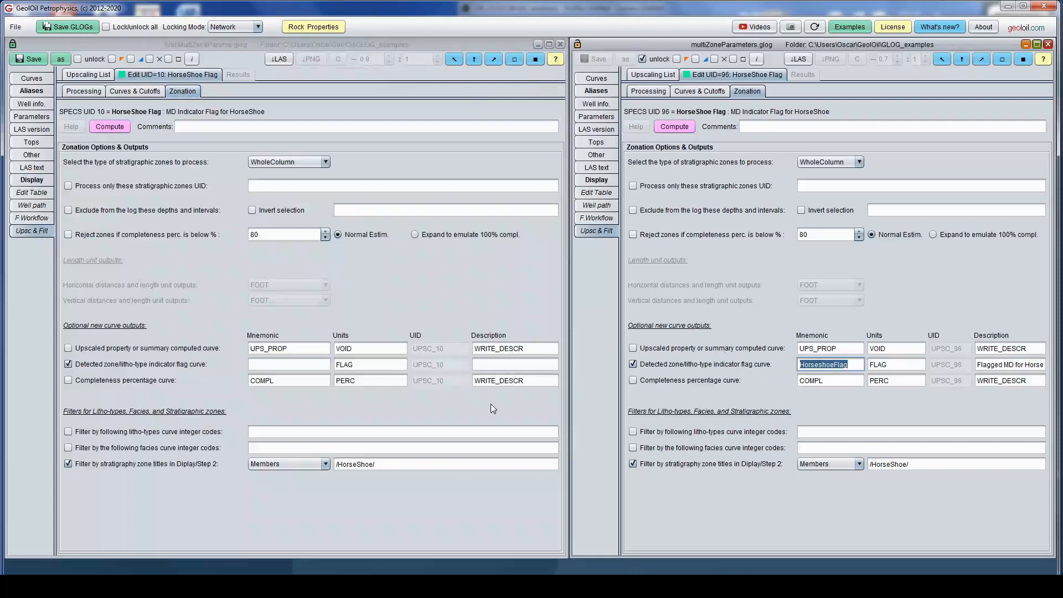
{"action": "left_click", "coordinate": [289, 366]}
{"action": "key", "text": "ctrl+v"}
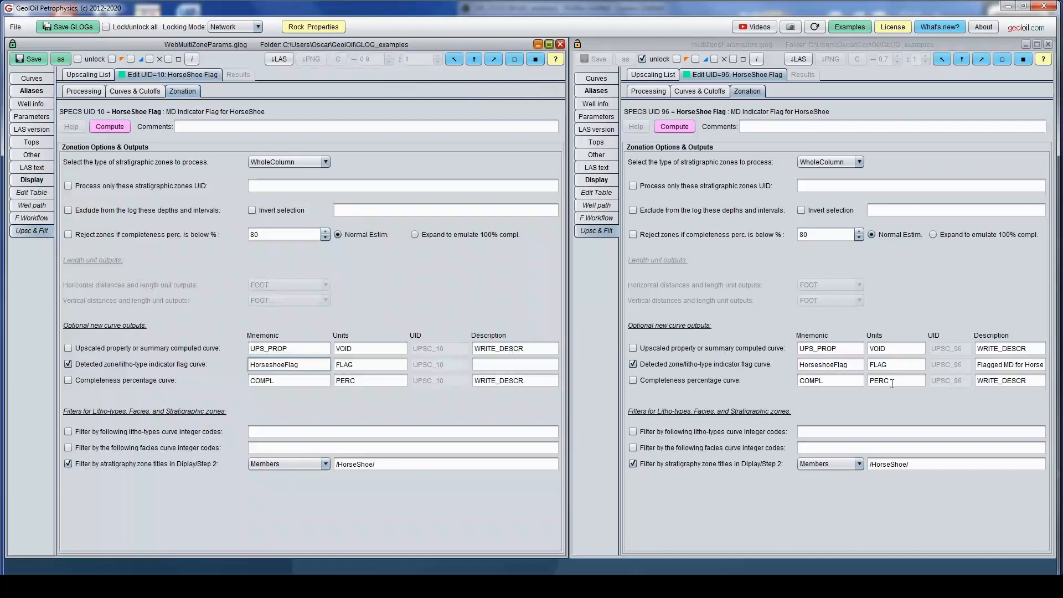
Copy the indicator flag curve's description "Flagged MD for HorseShoe" from multiZoneParameters.glog into WebMultiZoneParams.glog.
{"action": "left_click", "coordinate": [991, 364]}
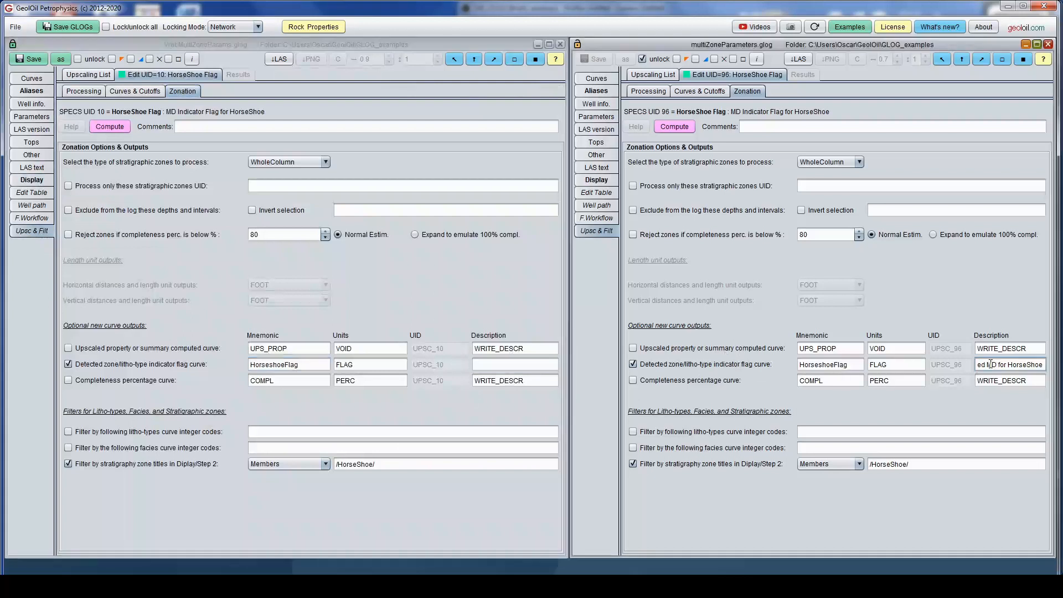
{"action": "key", "text": "ctrl+a"}
{"action": "key", "text": "ctrl+c"}
{"action": "left_click", "coordinate": [489, 365]}
{"action": "key", "text": "ctrl+v"}
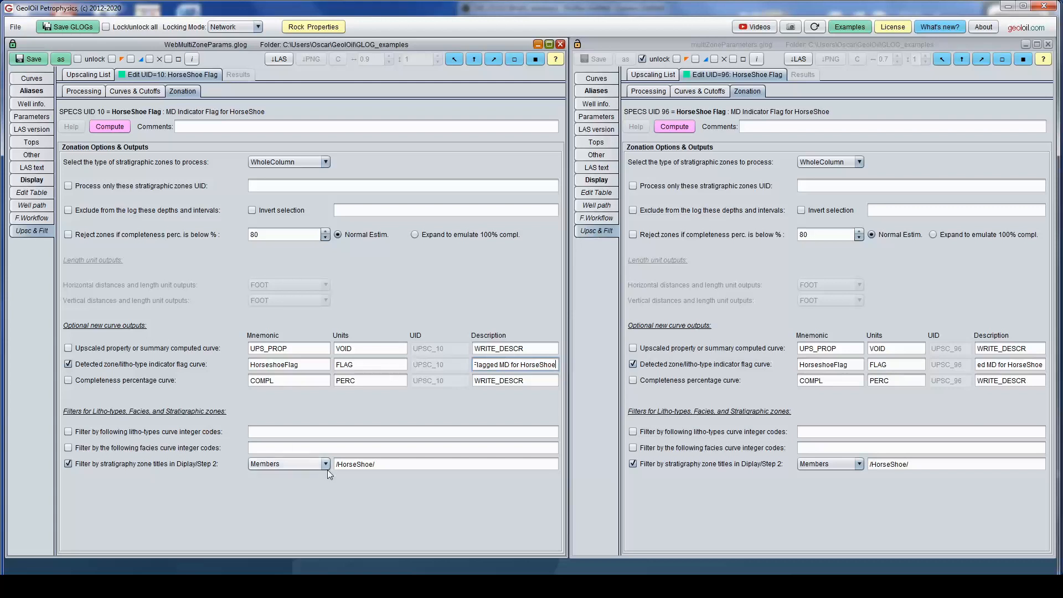
Compute the HorseShoe flag curve and show all flag curves, DinwoodyFlag through HorseshoeFlag, in the edit table.
{"action": "left_click", "coordinate": [112, 128]}
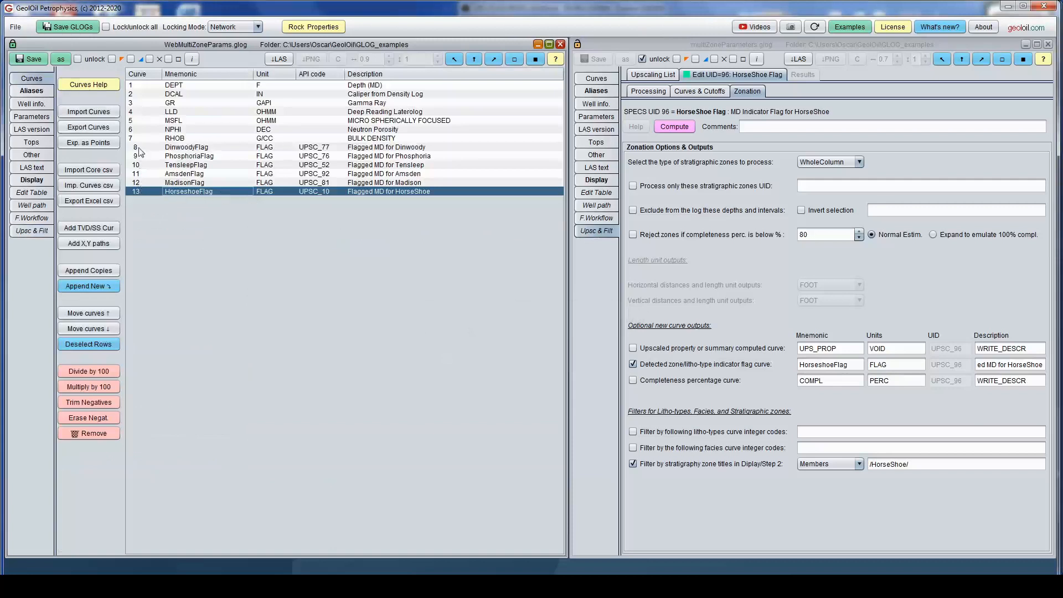
{"action": "left_click_drag", "start_coordinate": [139, 147], "coordinate": [141, 190]}
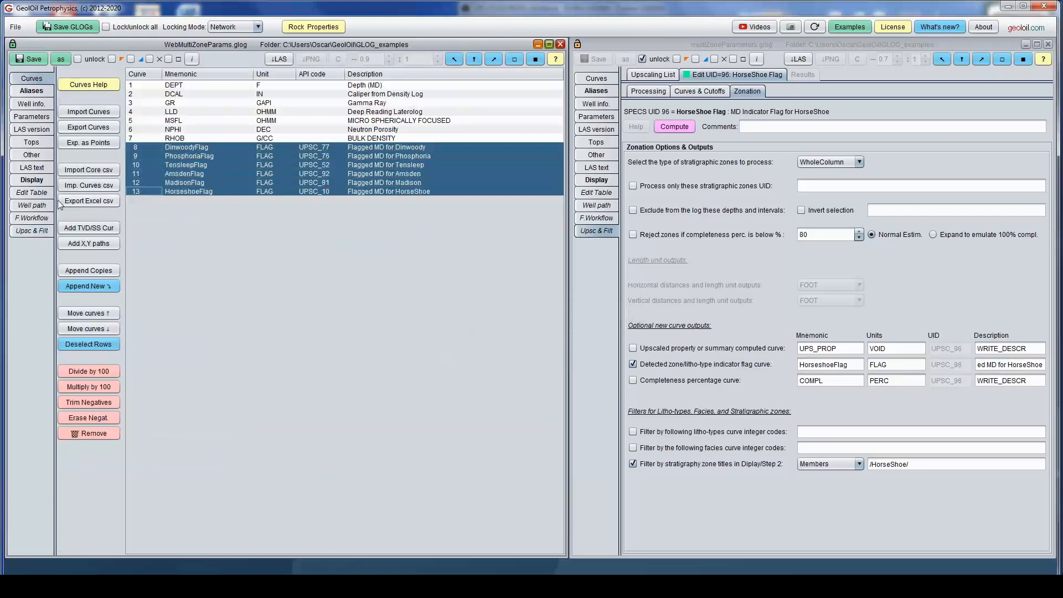
{"action": "left_click", "coordinate": [39, 192]}
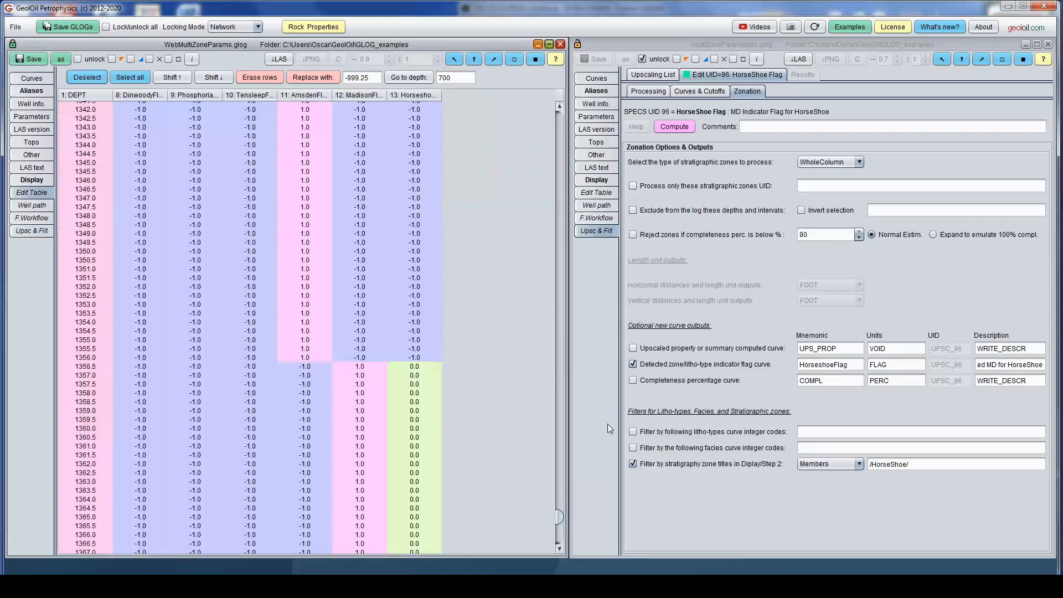
Compare the flag curve values around the 1032.0 depth row with the Amsden and HorseShoe zones in the multiZoneParameters.glog log plot.
{"action": "left_click", "coordinate": [599, 180]}
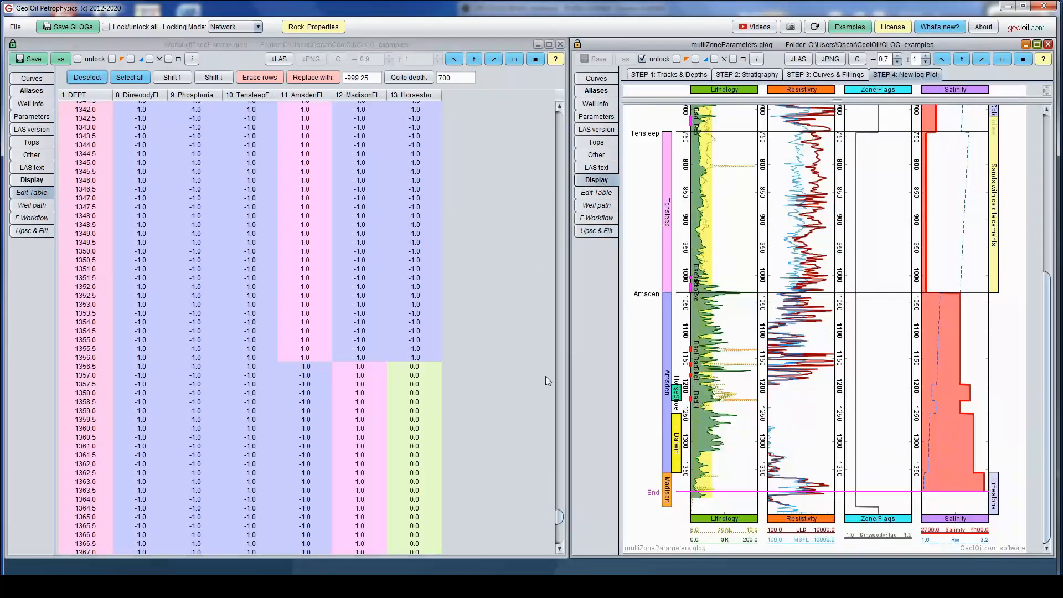
{"action": "left_click_drag", "start_coordinate": [558, 516], "coordinate": [550, 420]}
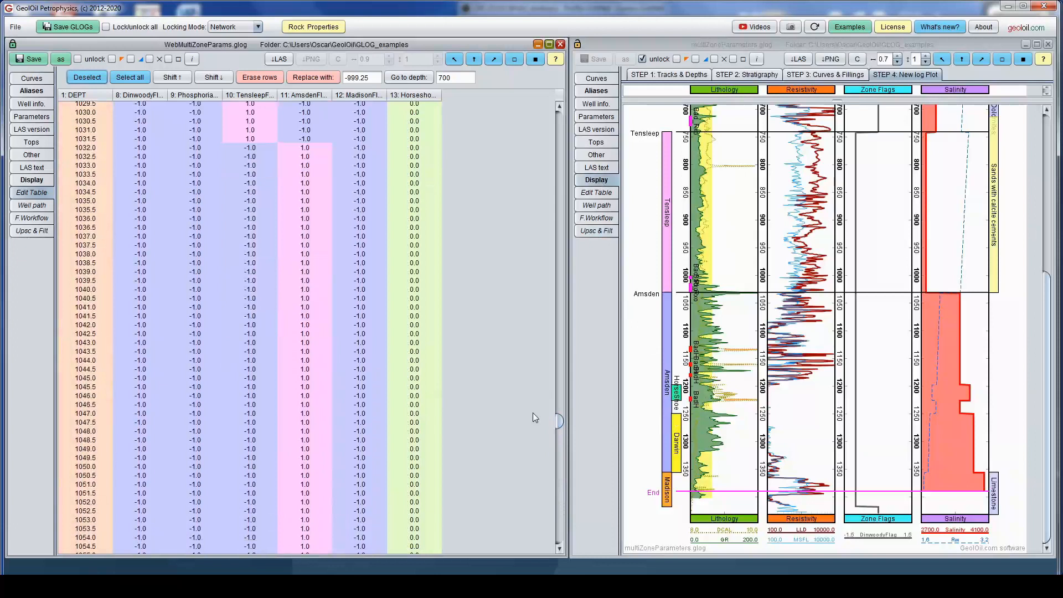
{"action": "left_click", "coordinate": [291, 147]}
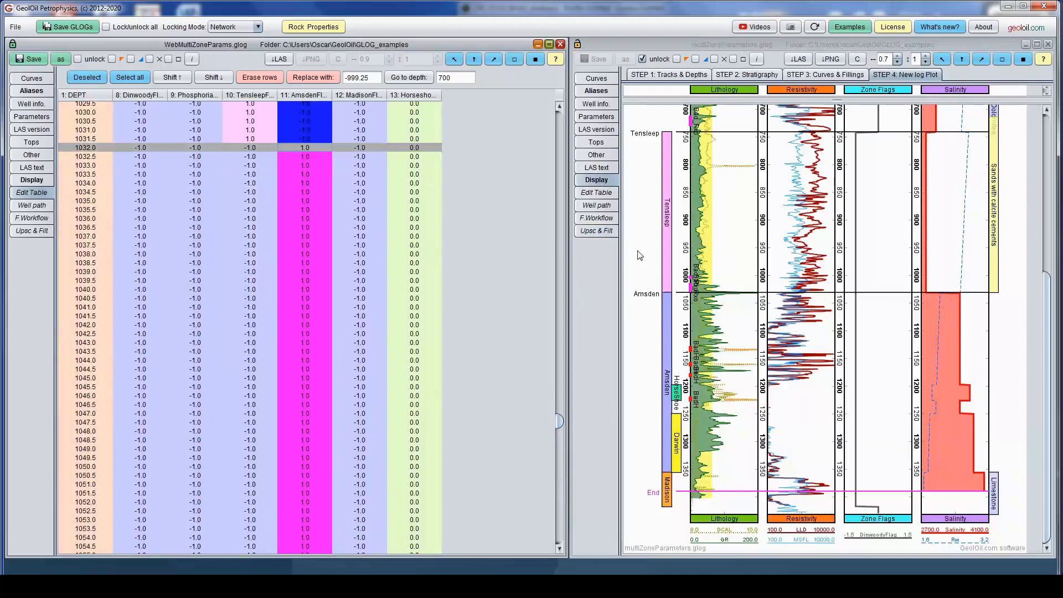
{"action": "left_click", "coordinate": [640, 232]}
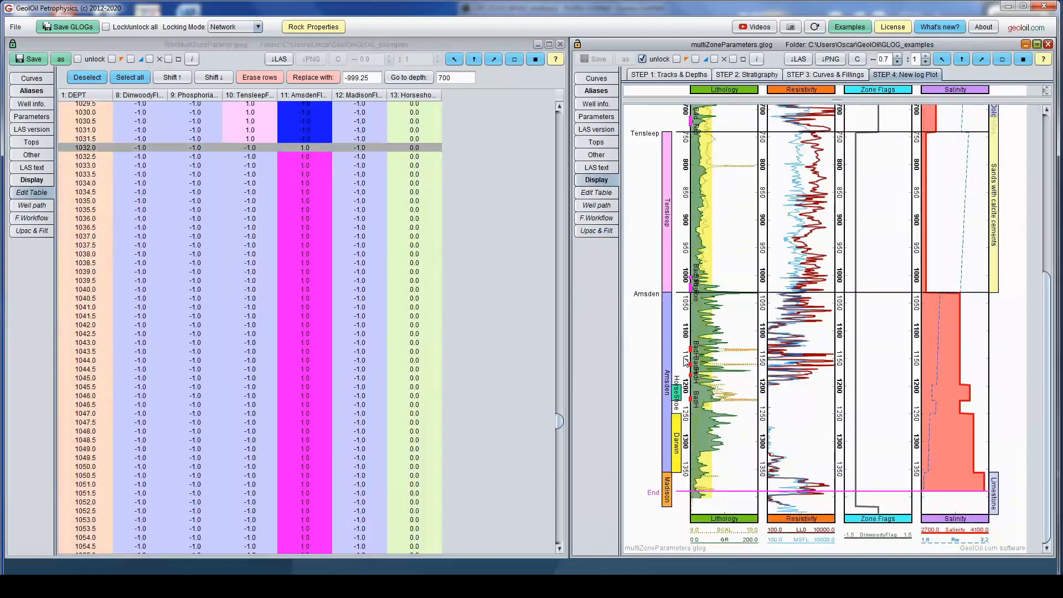
Examine the HorseshoeFlag values in the edit table from depth 1032.0 down to the start of the HorseShoe interval.
{"action": "scroll", "coordinate": [459, 271], "scroll_direction": "down", "scroll_amount": 4}
{"action": "scroll", "coordinate": [460, 269], "scroll_direction": "down", "scroll_amount": 20}
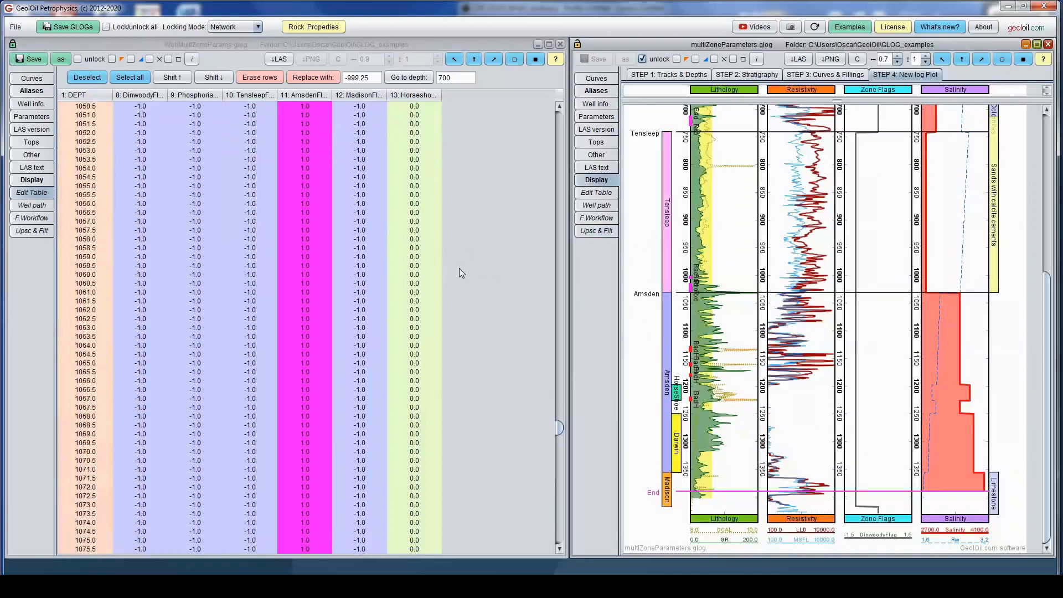
{"action": "scroll", "coordinate": [459, 270], "scroll_direction": "down", "scroll_amount": 3}
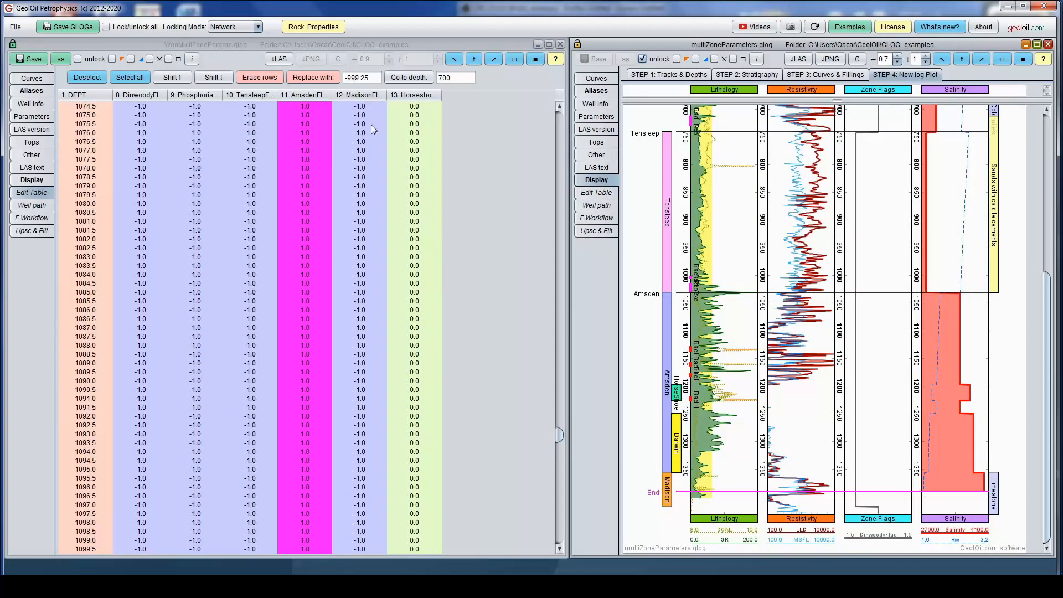
{"action": "scroll", "coordinate": [533, 329], "scroll_direction": "down", "scroll_amount": 20}
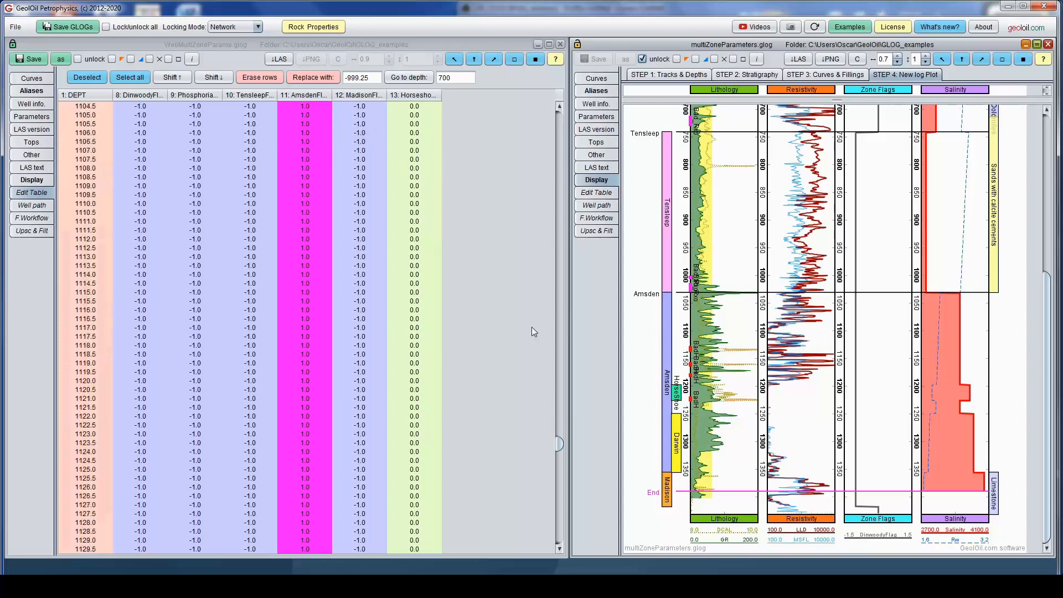
{"action": "scroll", "coordinate": [531, 328], "scroll_direction": "down", "scroll_amount": 20}
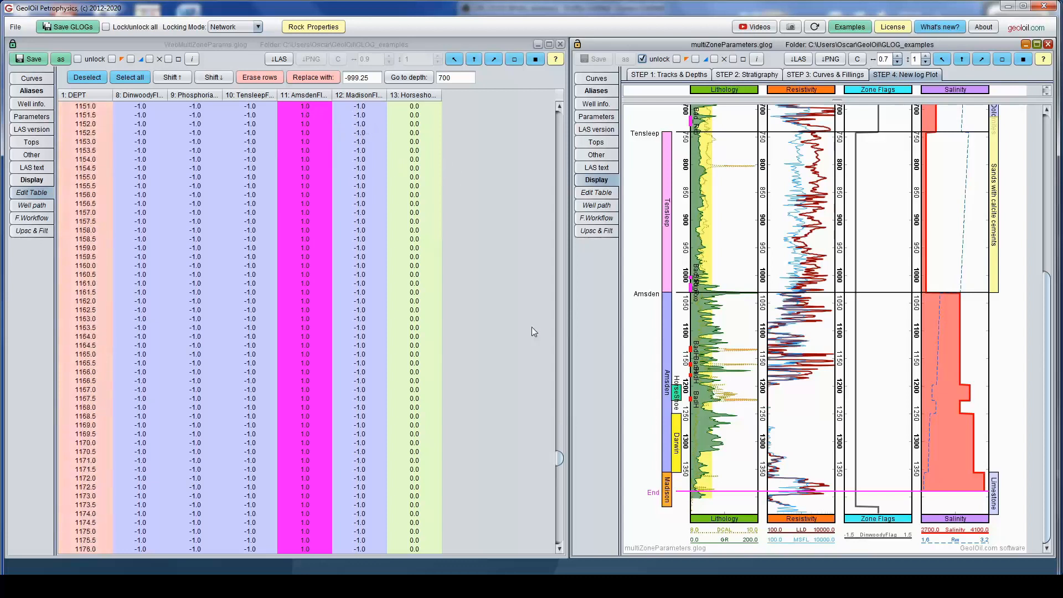
{"action": "scroll", "coordinate": [531, 327], "scroll_direction": "down", "scroll_amount": 20}
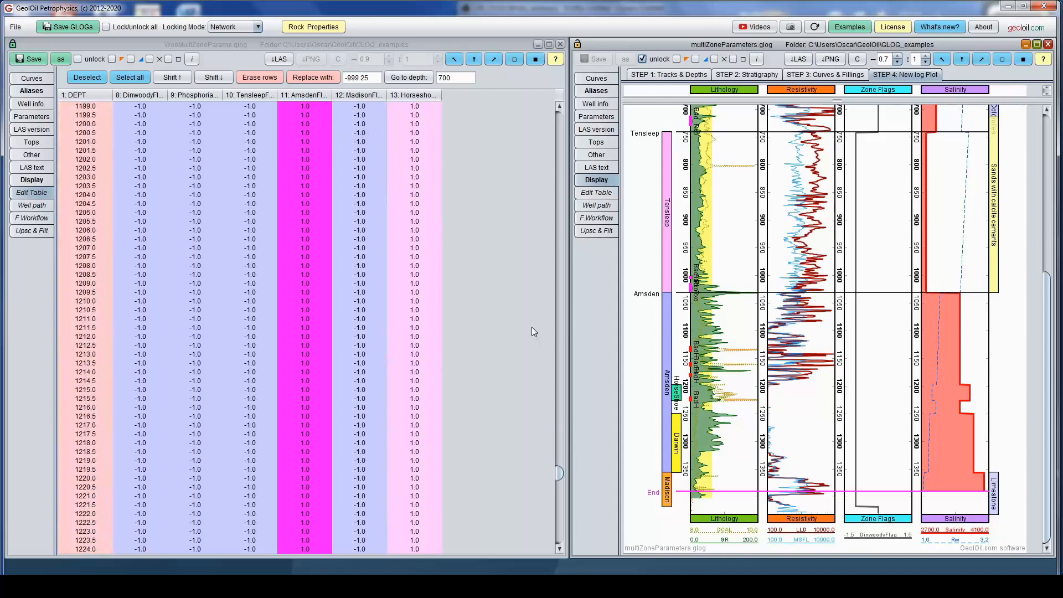
{"action": "scroll", "coordinate": [531, 328], "scroll_direction": "up", "scroll_amount": 4}
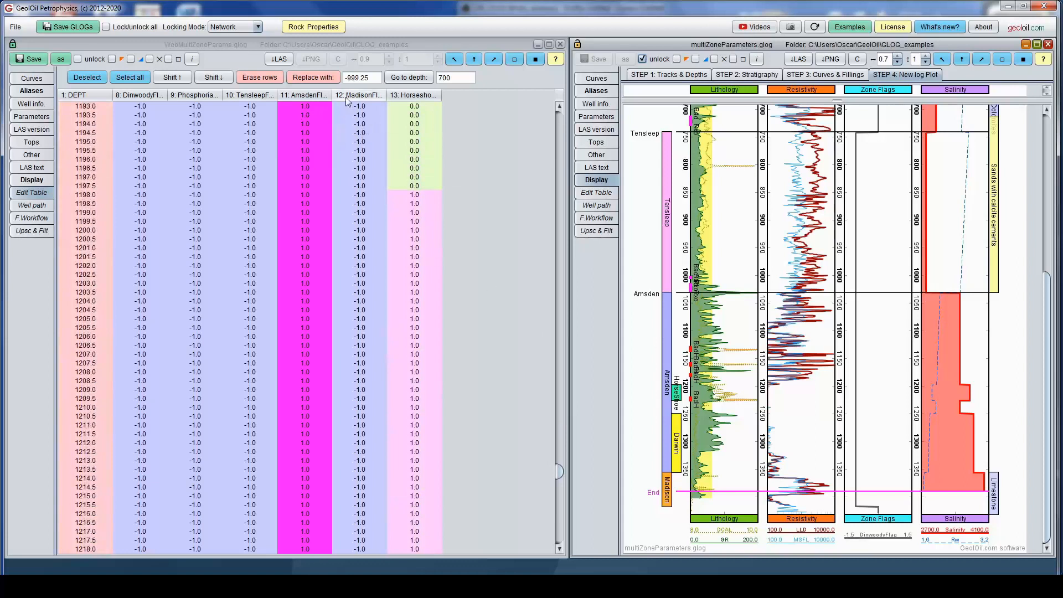
Highlight the HorseshoeFlag column at the 1198.0 row and compare its values down into the Darwin interval with the log plot zones.
{"action": "left_click", "coordinate": [420, 196], "text": "shift"}
{"action": "left_click", "coordinate": [421, 196]}
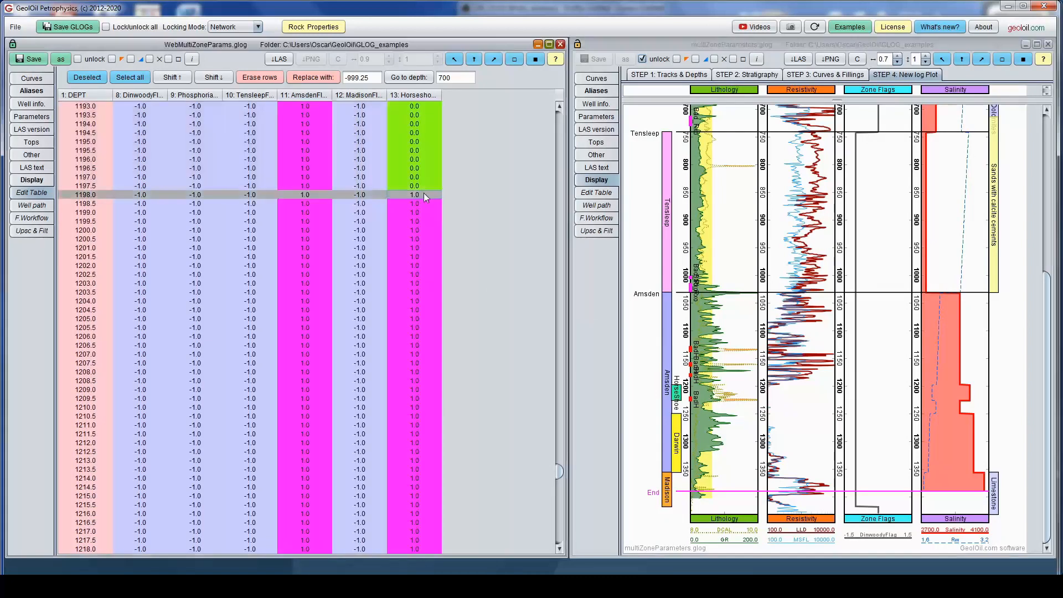
{"action": "scroll", "coordinate": [510, 291], "scroll_direction": "up", "scroll_amount": 3}
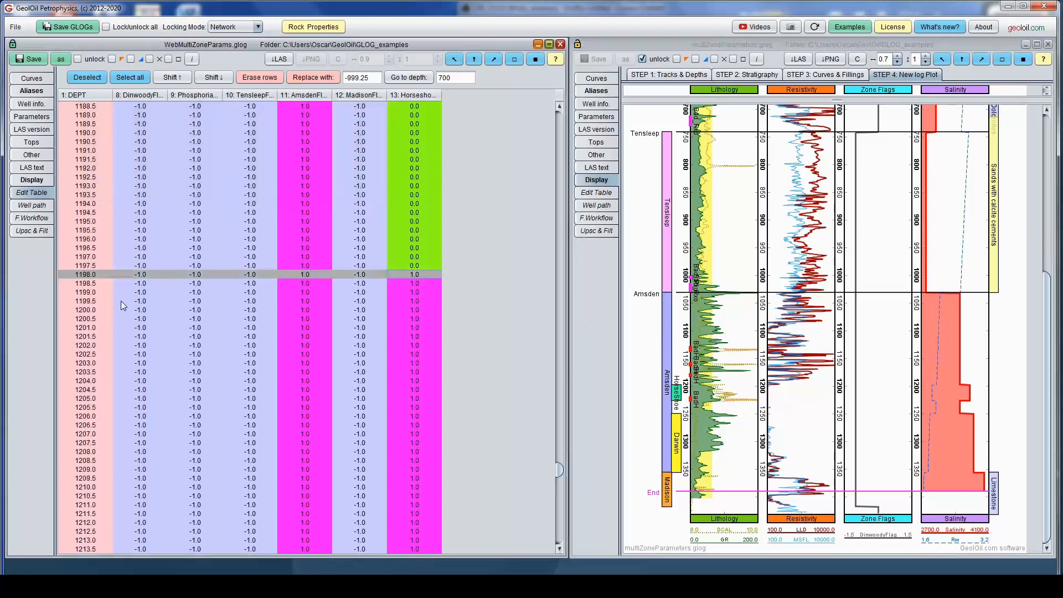
{"action": "left_click", "coordinate": [649, 389]}
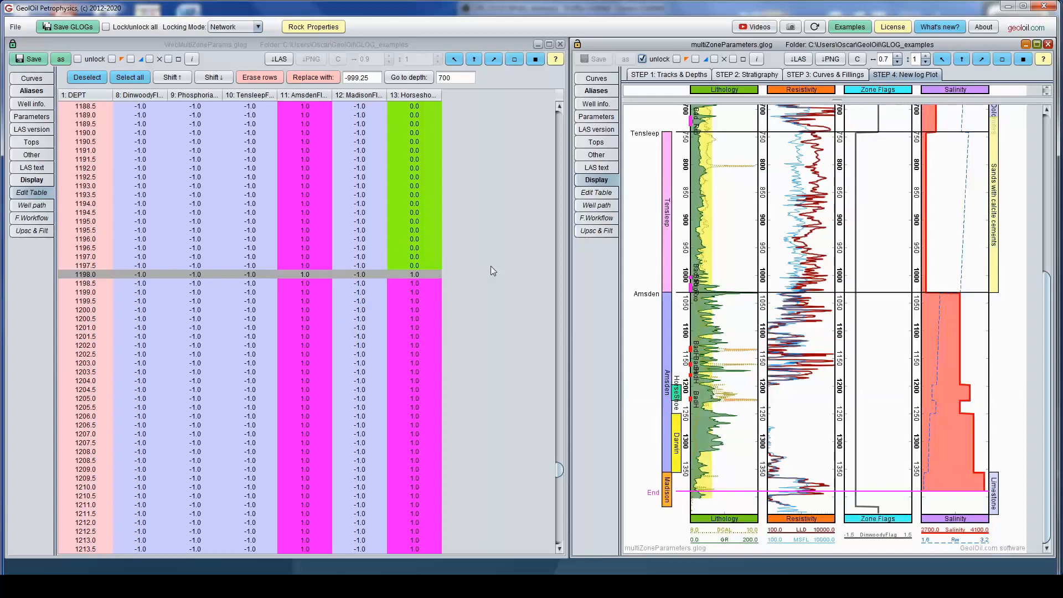
{"action": "scroll", "coordinate": [483, 293], "scroll_direction": "down", "scroll_amount": 11}
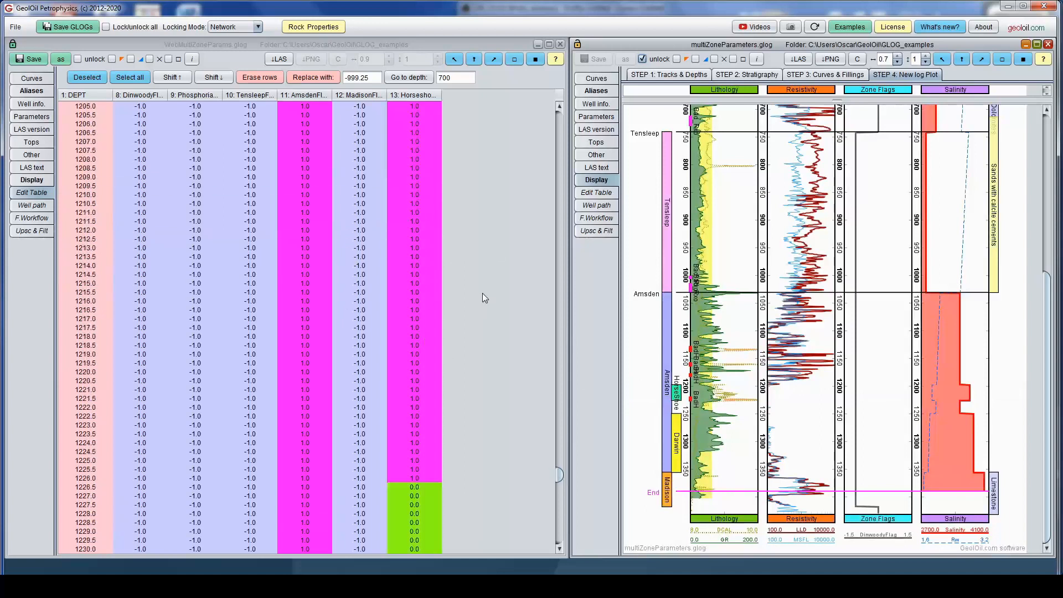
{"action": "scroll", "coordinate": [483, 294], "scroll_direction": "down", "scroll_amount": 11}
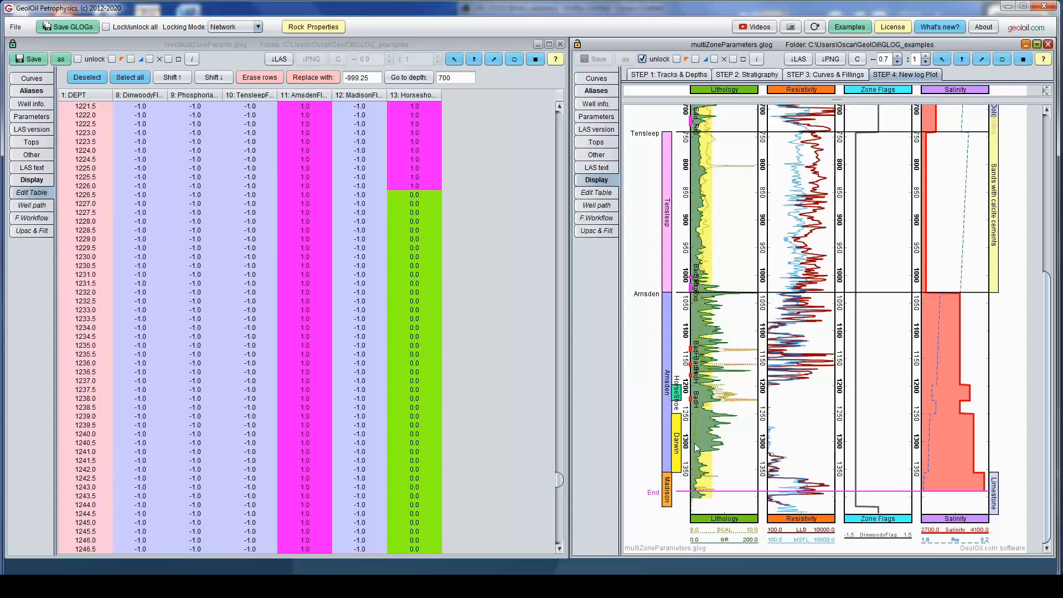
{"action": "scroll", "coordinate": [490, 324], "scroll_direction": "down", "scroll_amount": 13}
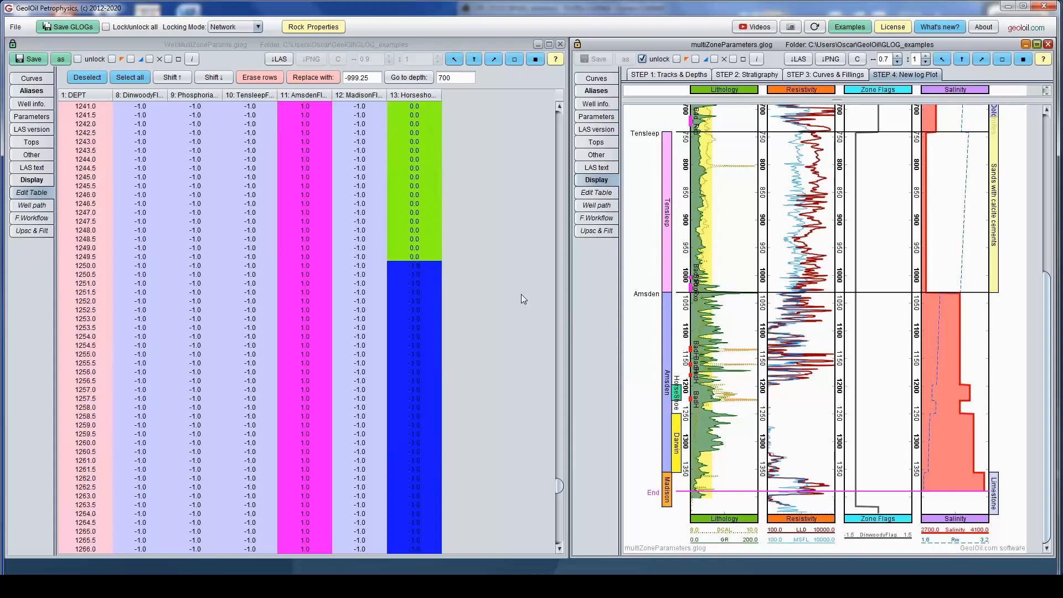
{"action": "scroll", "coordinate": [521, 294], "scroll_direction": "down", "scroll_amount": 2}
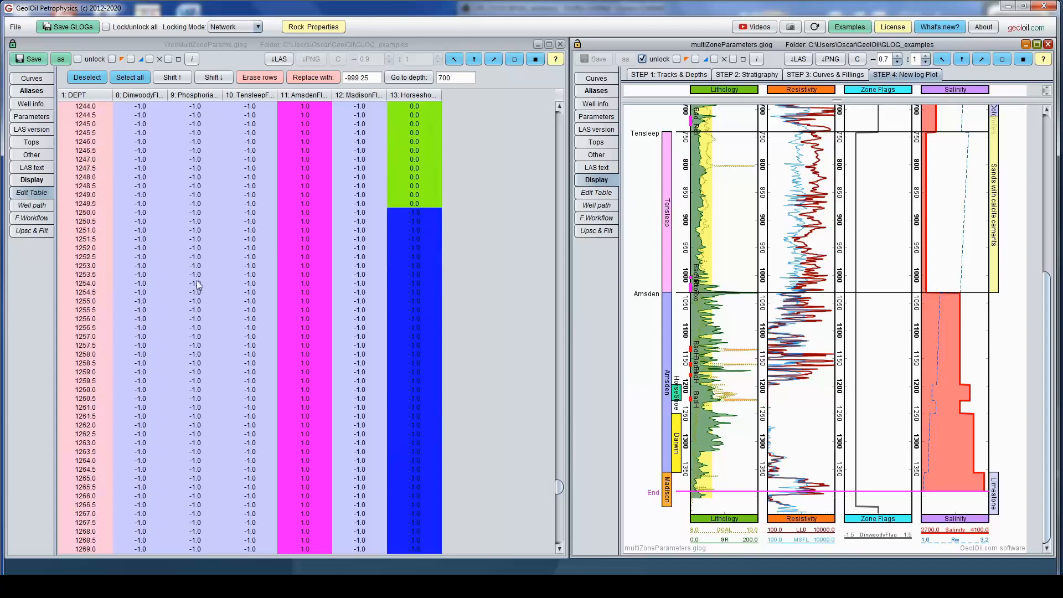
Append a new upscaling item in WebMultiZoneParams.glog and show the upscaling list of multiZoneParameters.glog for reference.
{"action": "left_click", "coordinate": [41, 234]}
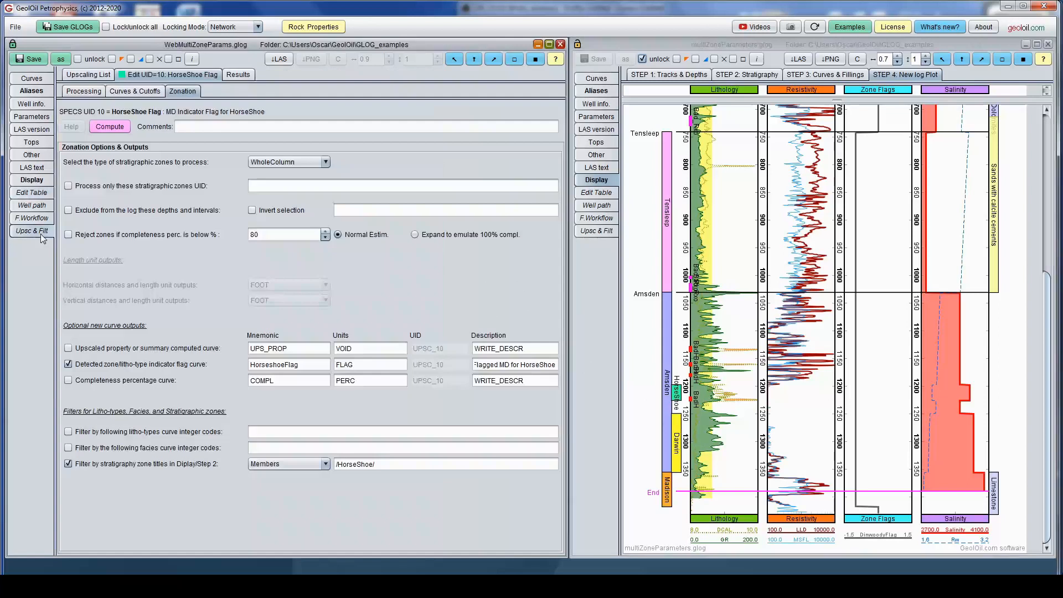
{"action": "left_click", "coordinate": [87, 76]}
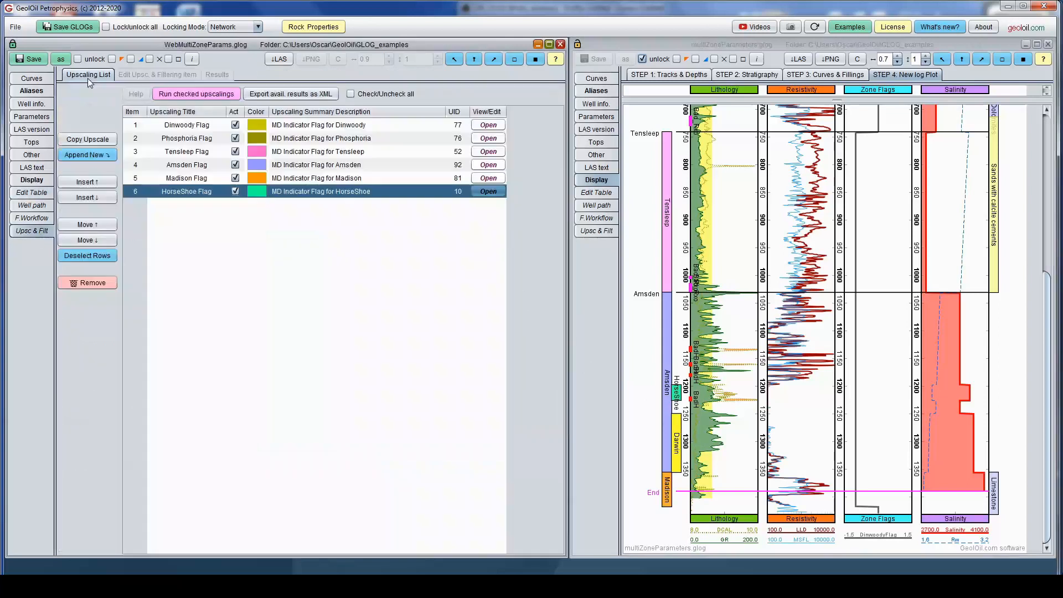
{"action": "left_click", "coordinate": [89, 155]}
{"action": "left_click", "coordinate": [599, 230]}
{"action": "left_click", "coordinate": [654, 75]}
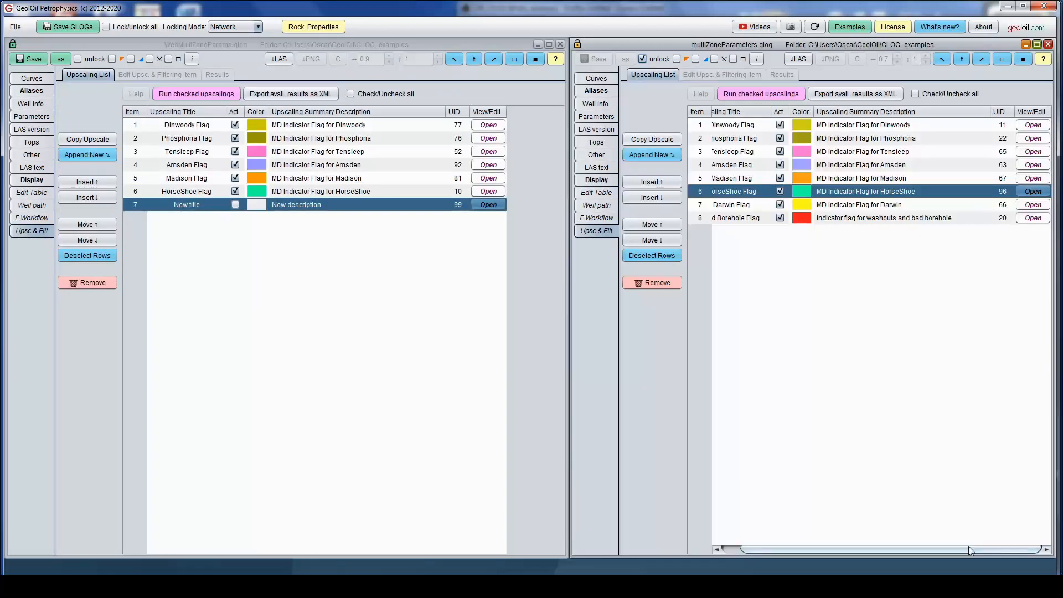
Clear the default title and description of the new upscaling item 7.
{"action": "left_click_drag", "start_coordinate": [971, 549], "coordinate": [951, 550]}
{"action": "double_click", "coordinate": [213, 205]}
{"action": "key", "text": "BackSpace"}
{"action": "key", "text": "BackSpace"}
{"action": "key", "text": "BackSpace"}
{"action": "key", "text": "BackSpace"}
{"action": "key", "text": "BackSpace"}
{"action": "double_click", "coordinate": [334, 203]}
{"action": "key", "text": "BackSpace"}
{"action": "key", "text": "BackSpace"}
{"action": "key", "text": "BackSpace"}
{"action": "key", "text": "BackSpace"}
{"action": "key", "text": "BackSpace"}
{"action": "key", "text": "Return"}
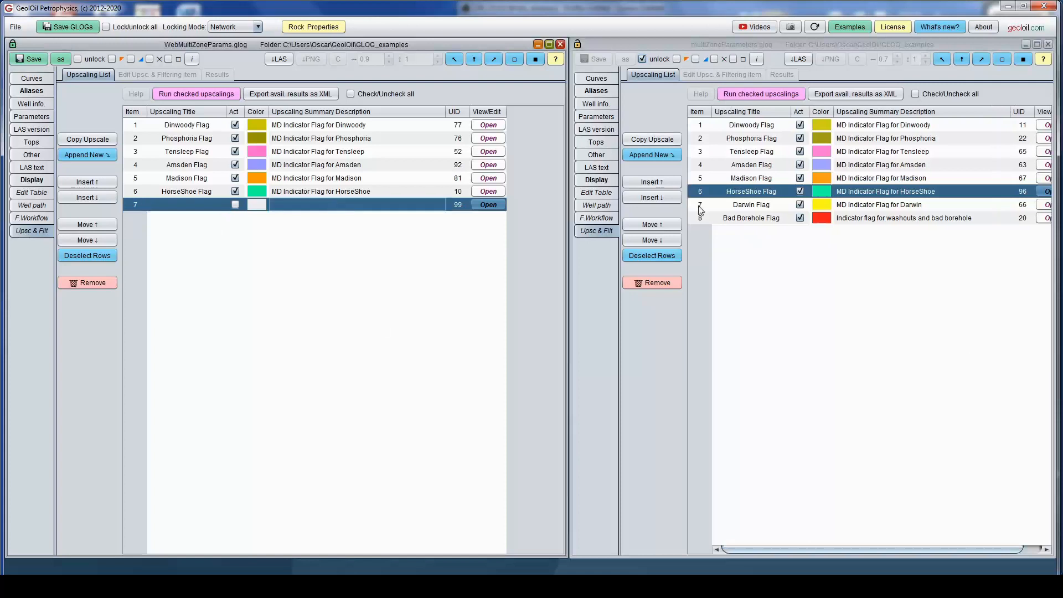
Copy the title "Darwin Flag" and description "MD Indicator Flag for Darwin" from multiZoneParameters.glog into upscaling item 7.
{"action": "triple_click", "coordinate": [751, 205]}
{"action": "key", "text": "ctrl+c"}
{"action": "double_click", "coordinate": [188, 204]}
{"action": "key", "text": "ctrl+v"}
{"action": "key", "text": "Return"}
{"action": "triple_click", "coordinate": [908, 205]}
{"action": "key", "text": "ctrl+c"}
{"action": "double_click", "coordinate": [358, 203]}
{"action": "key", "text": "ctrl+v"}
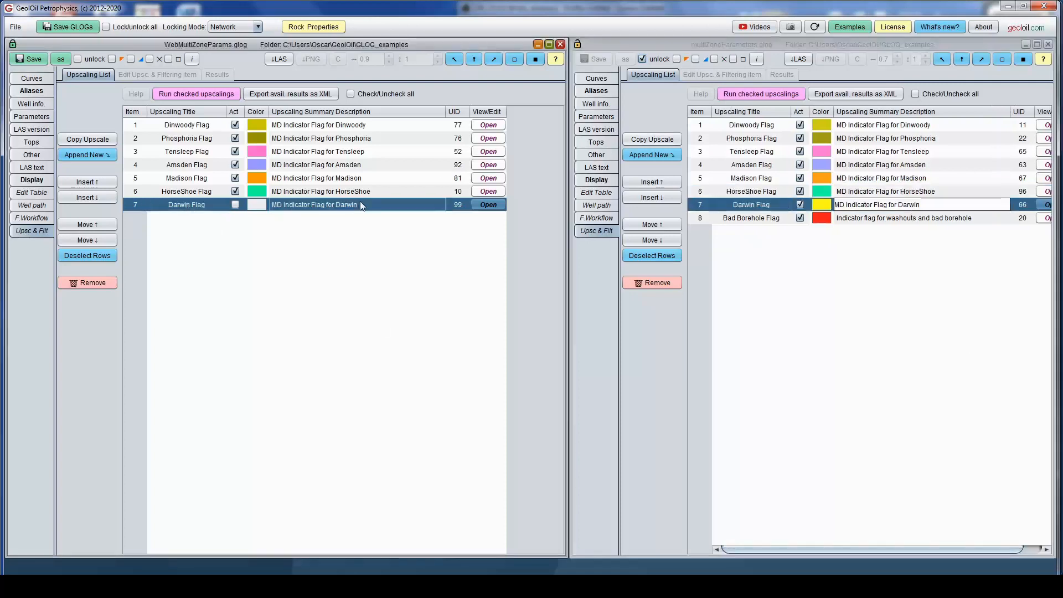
Set the Darwin Flag item's color to yellow, open it for editing and turn off its default curve cutoff filters.
{"action": "left_click", "coordinate": [264, 203]}
{"action": "left_click", "coordinate": [622, 259]}
{"action": "left_click", "coordinate": [494, 399]}
{"action": "left_click", "coordinate": [486, 208]}
{"action": "left_click", "coordinate": [147, 90]}
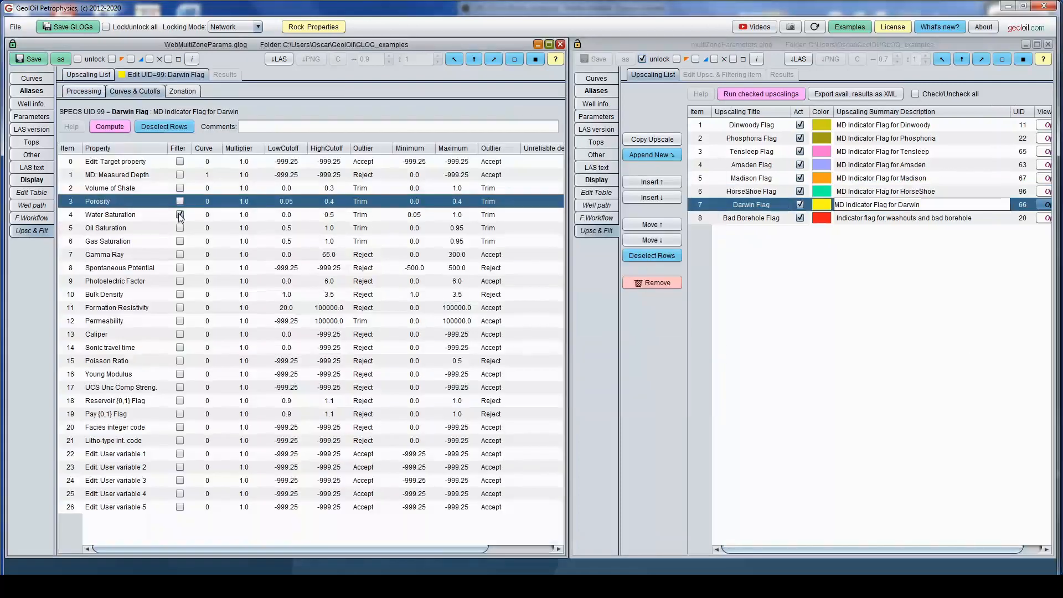
Set the Darwin Flag zonation to filter by Members zone titles, and open the matching Darwin Flag zonation in multiZoneParameters.glog.
{"action": "left_click", "coordinate": [183, 90]}
{"action": "left_click", "coordinate": [325, 464]}
{"action": "left_click", "coordinate": [267, 483]}
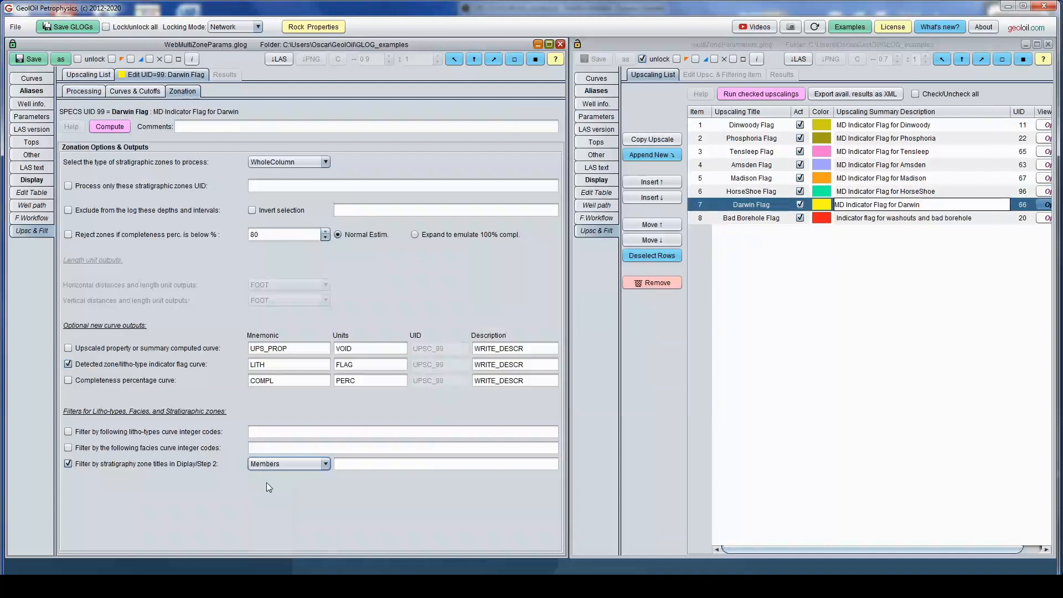
{"action": "left_click", "coordinate": [1045, 203]}
{"action": "left_click", "coordinate": [748, 90]}
{"action": "left_click", "coordinate": [326, 464]}
Clear the indicator flag curve's mnemonic and description, and copy the zone title filter "/Darwin/" over from multiZoneParameters.glog.
{"action": "double_click", "coordinate": [266, 364]}
{"action": "key", "text": "BackSpace"}
{"action": "double_click", "coordinate": [499, 364]}
{"action": "key", "text": "BackSpace"}
{"action": "triple_click", "coordinate": [886, 464]}
{"action": "key", "text": "ctrl+c"}
{"action": "left_click", "coordinate": [518, 465]}
{"action": "key", "text": "ctrl+v"}
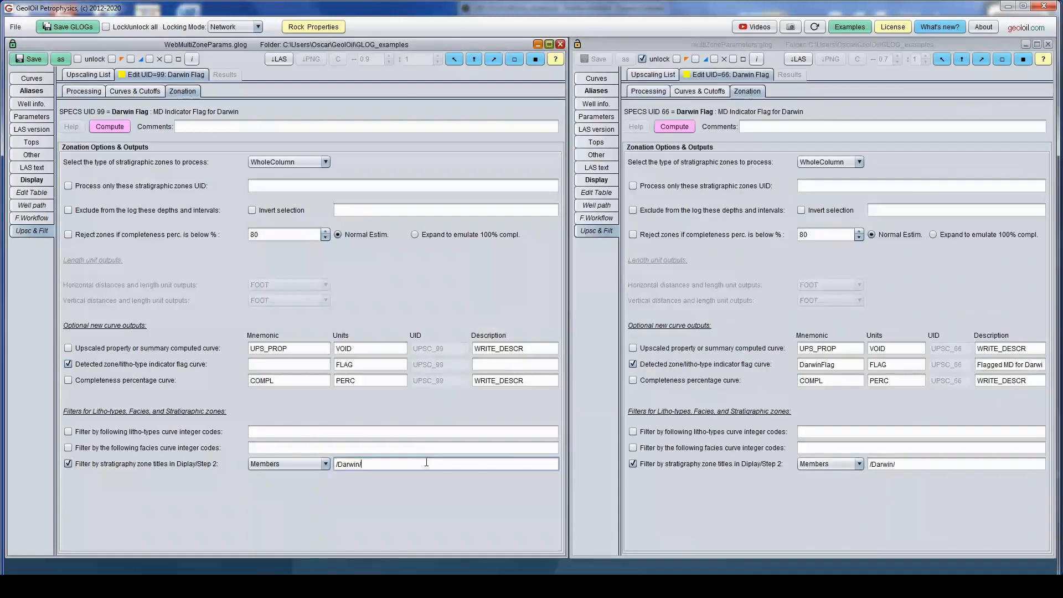
Copy the indicator flag curve's mnemonic "DarwinFlag" and description "Flagged MD for Darwin" from multiZoneParameters.glog.
{"action": "double_click", "coordinate": [829, 364]}
{"action": "key", "text": "ctrl+c"}
{"action": "left_click", "coordinate": [288, 364]}
{"action": "key", "text": "ctrl+v"}
{"action": "triple_click", "coordinate": [1010, 364]}
{"action": "key", "text": "ctrl+c"}
{"action": "left_click", "coordinate": [489, 364]}
{"action": "key", "text": "ctrl+v"}
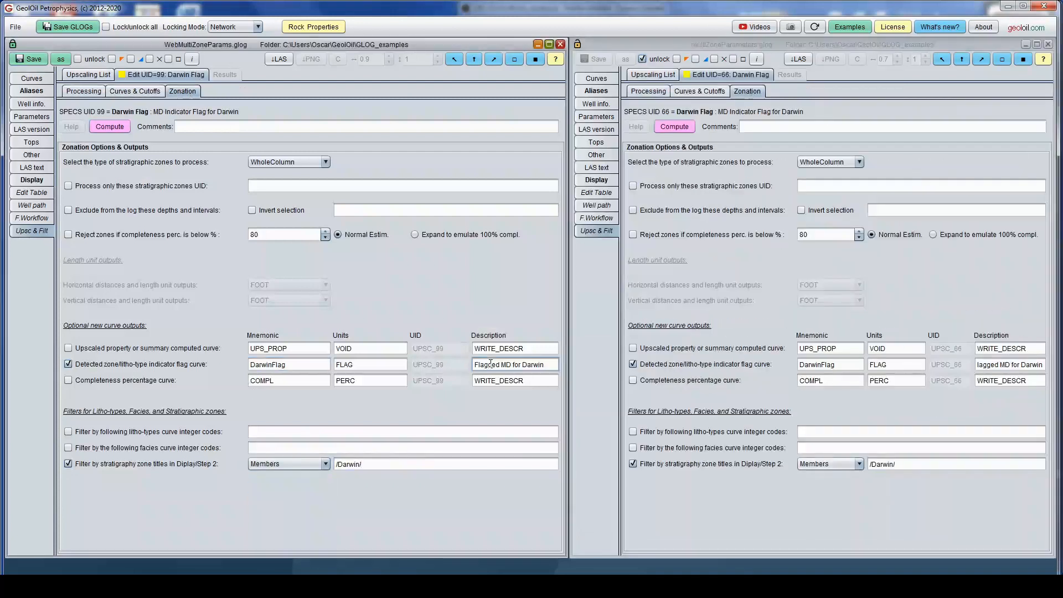
Compute the Darwin flag curve, show DinwoodyFlag through DarwinFlag in the edit table near the HorseShoe interval, and display the reference log plot.
{"action": "left_click", "coordinate": [110, 126]}
{"action": "left_click", "coordinate": [42, 79]}
{"action": "left_click_drag", "start_coordinate": [191, 146], "coordinate": [192, 200]}
{"action": "left_click", "coordinate": [89, 205]}
{"action": "left_click_drag", "start_coordinate": [560, 117], "coordinate": [563, 467]}
{"action": "left_click", "coordinate": [598, 180]}
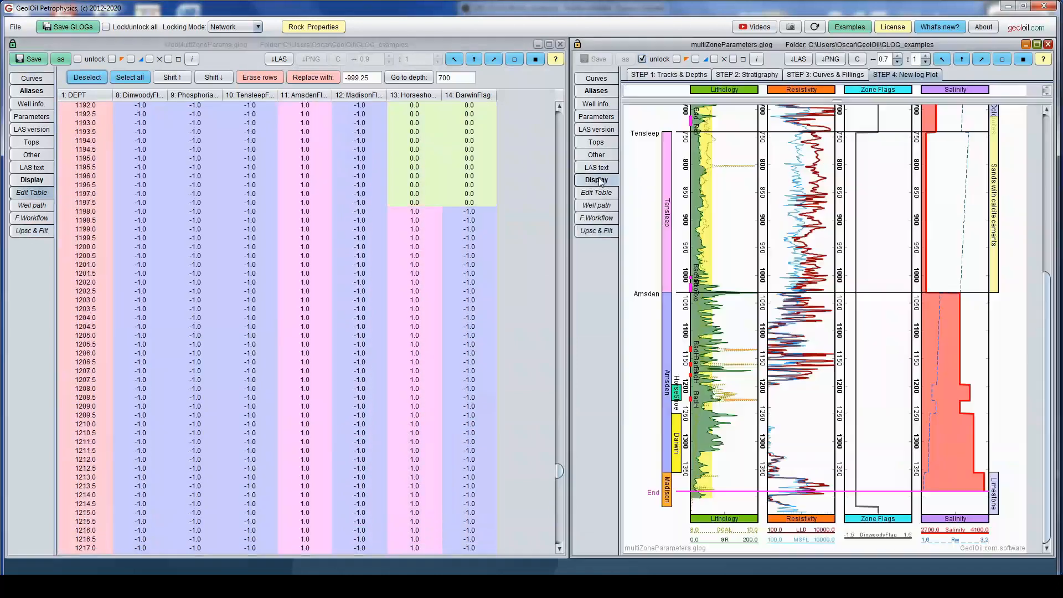
Review the upscaling list and the computed flag curves in WebMultiZoneParams.glog, and return to the edit table.
{"action": "left_click", "coordinate": [32, 230]}
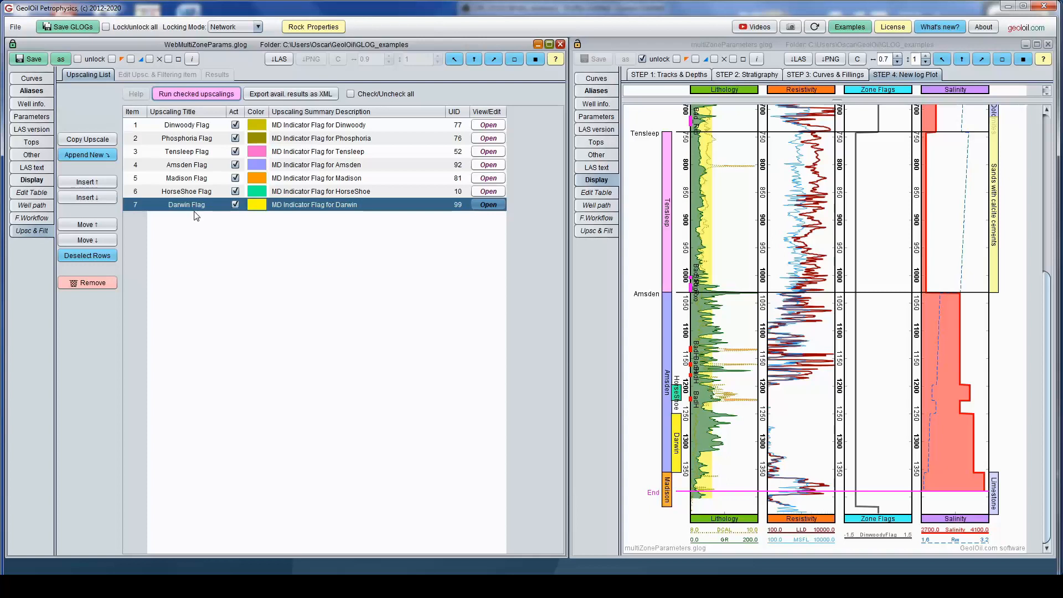
{"action": "left_click", "coordinate": [40, 78]}
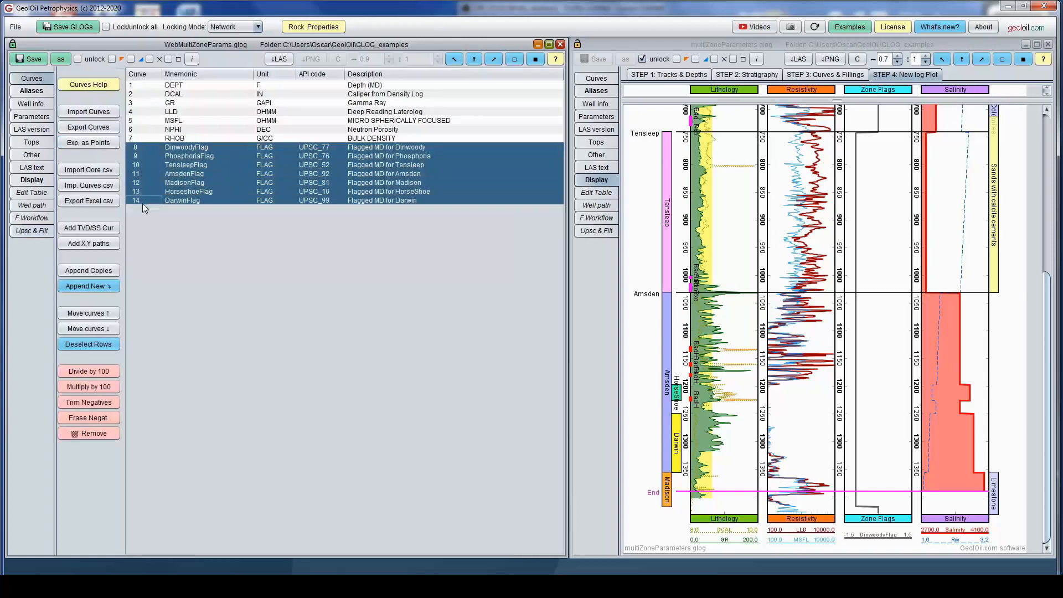
{"action": "left_click", "coordinate": [32, 192]}
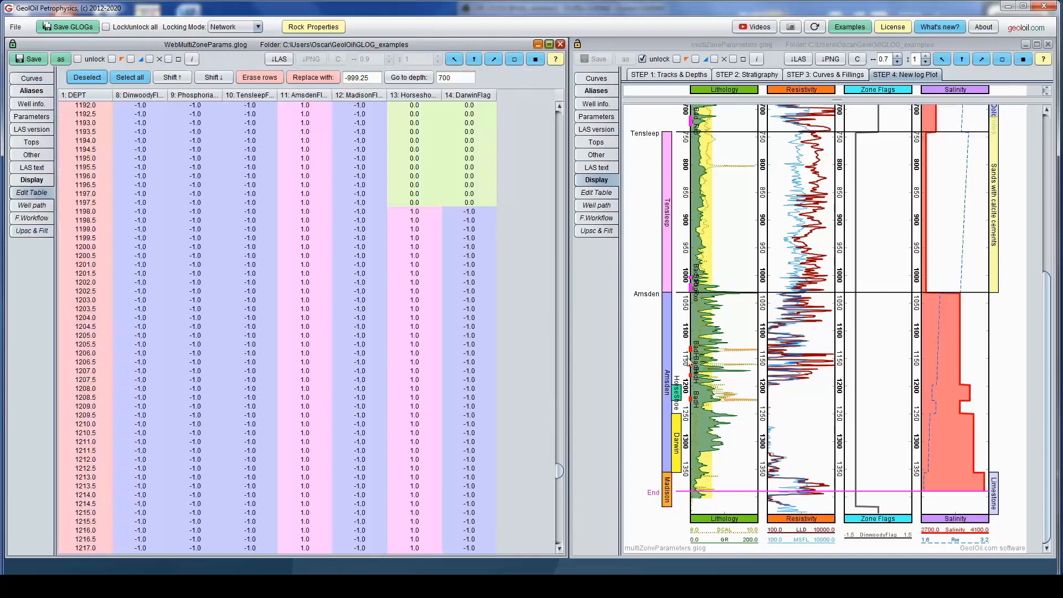
Read a depth just above the HorseShoe zone in the log plot and go to depth 1182 in the edit table.
{"action": "left_click", "coordinate": [651, 380]}
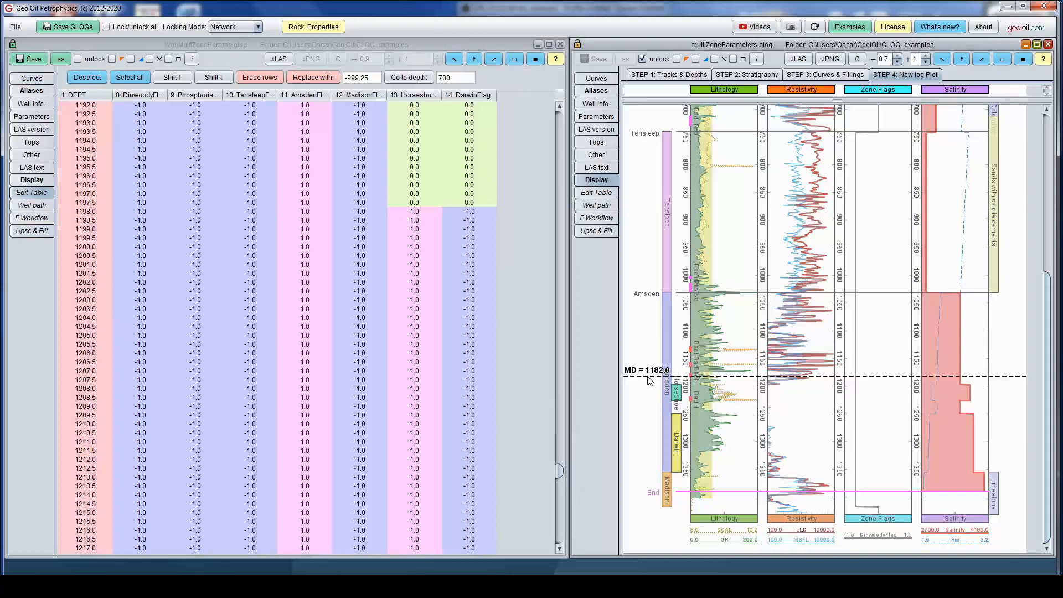
{"action": "left_click_drag", "start_coordinate": [464, 78], "coordinate": [424, 77]}
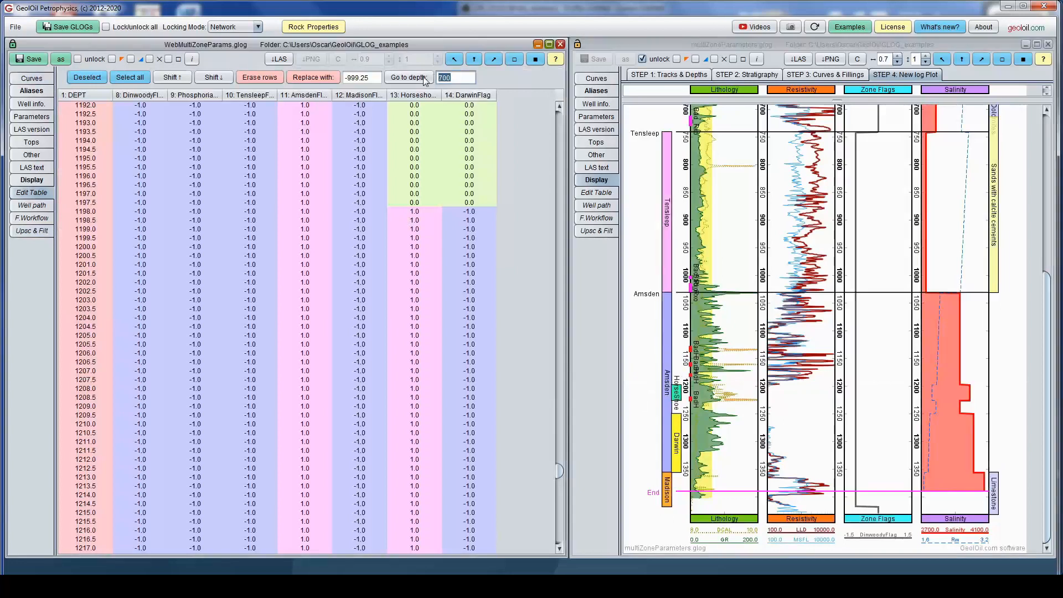
{"action": "type", "text": "1182"}
{"action": "left_click", "coordinate": [424, 78]}
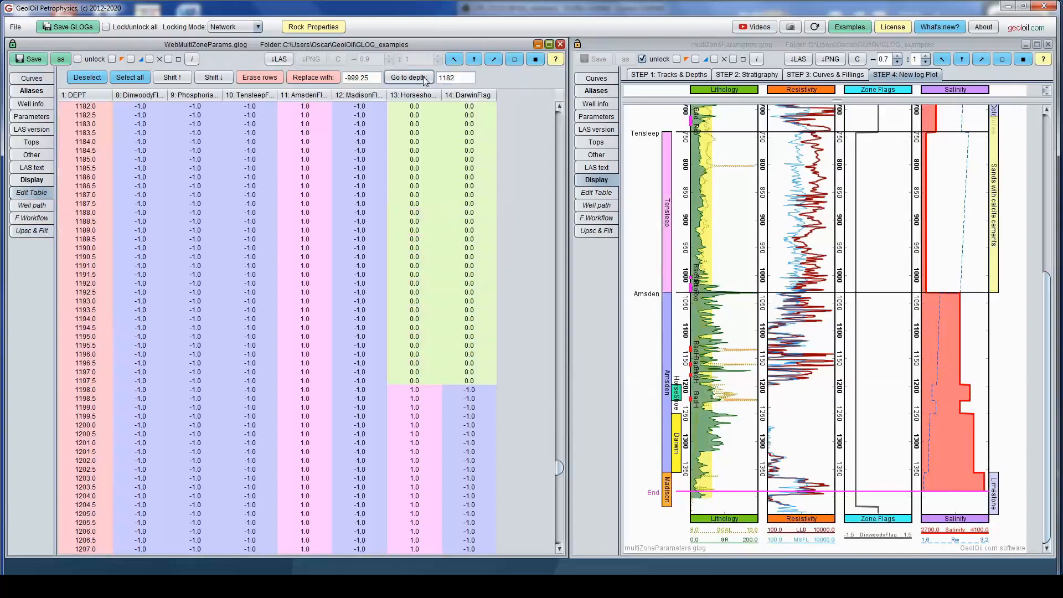
{"action": "left_click", "coordinate": [95, 108]}
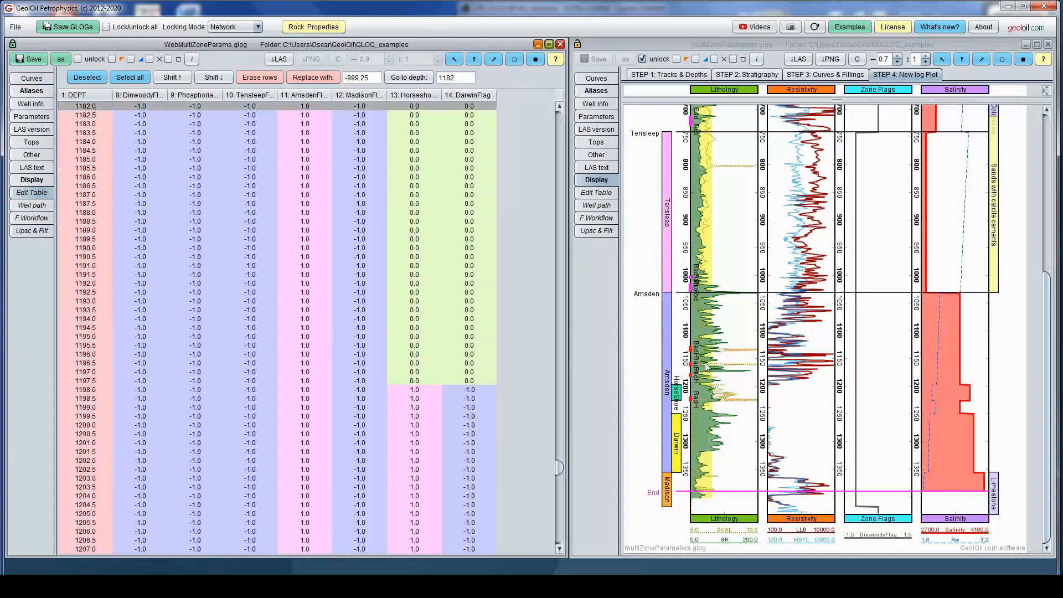
Compare the flag curve values at the 1182.0 and 1198.0 depth rows with the Amsden and HorseShoe zones in the log plot.
{"action": "left_click", "coordinate": [654, 378]}
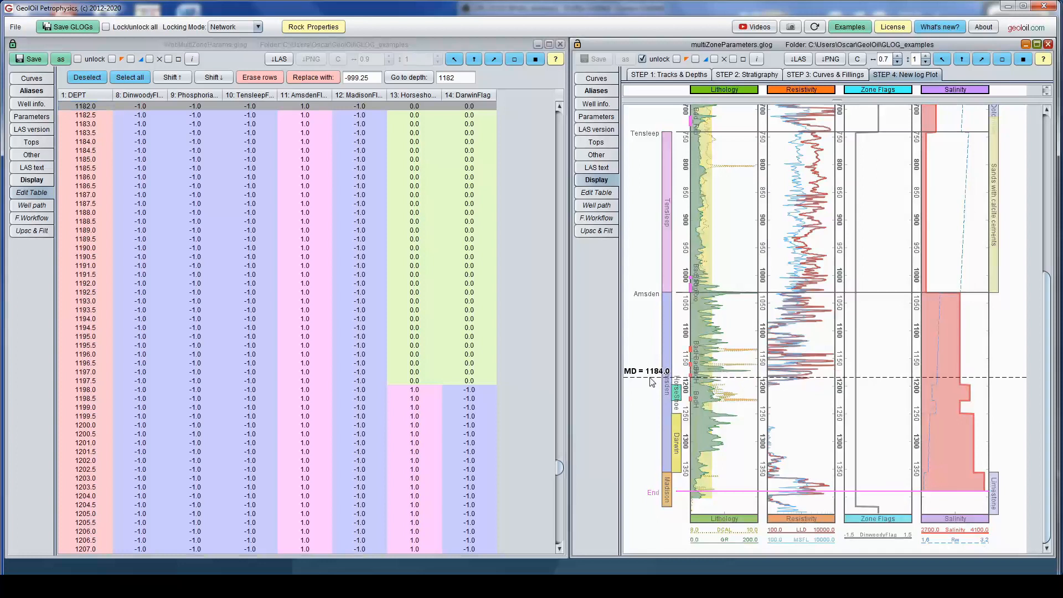
{"action": "left_click_drag", "start_coordinate": [650, 379], "coordinate": [650, 377]}
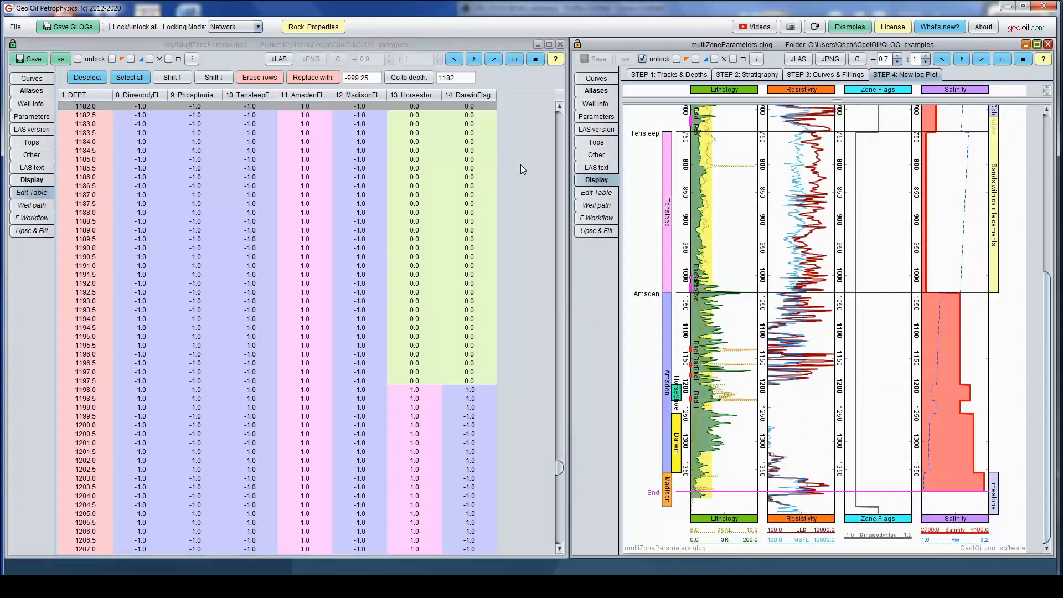
{"action": "left_click", "coordinate": [98, 391]}
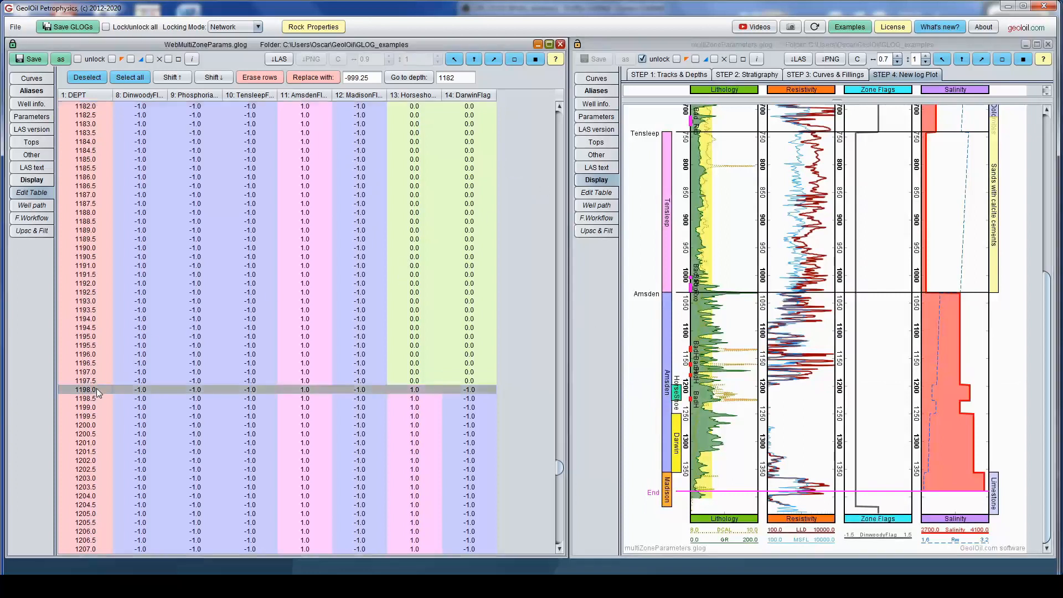
{"action": "scroll", "coordinate": [524, 264], "scroll_direction": "down", "scroll_amount": 8}
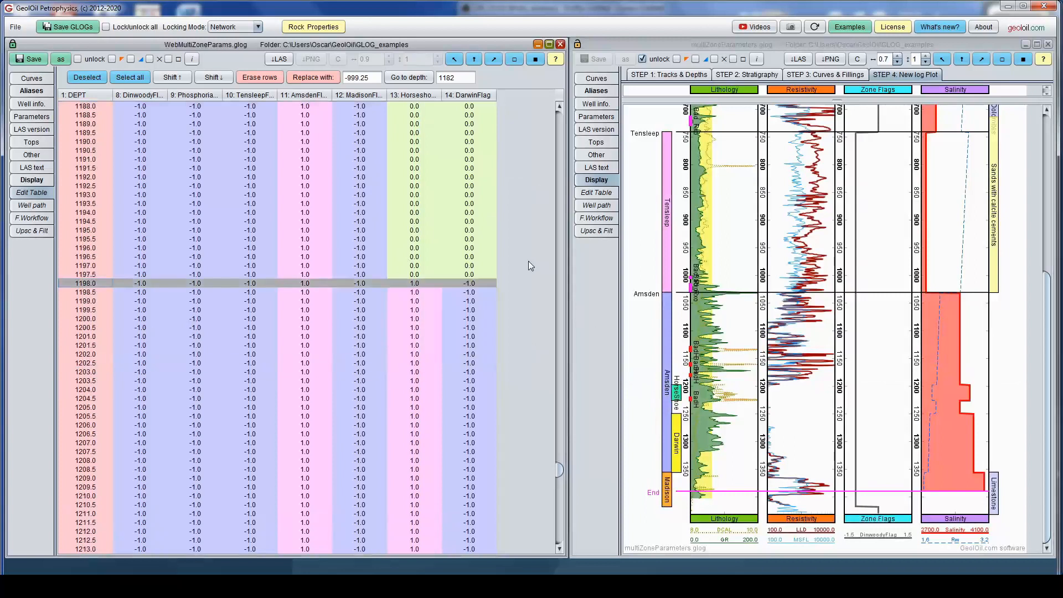
{"action": "left_click", "coordinate": [661, 383]}
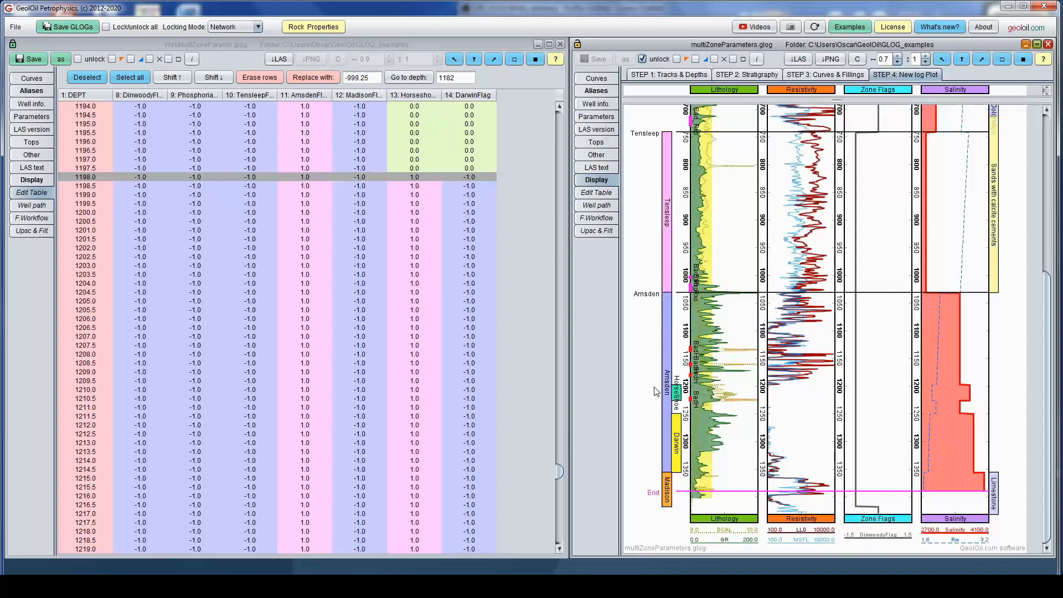
Compare the HorseShoe, Darwin and Amsden flag values from depth 1219.5 to the 1250.0 row with the zones in the log plot.
{"action": "left_click_drag", "start_coordinate": [652, 381], "coordinate": [652, 407]}
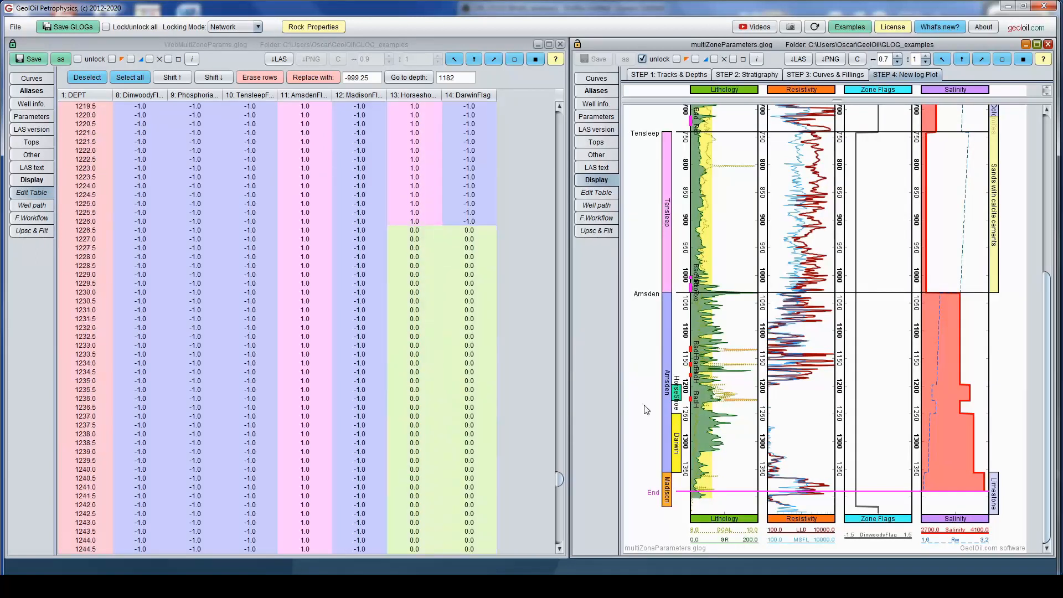
{"action": "left_click_drag", "start_coordinate": [644, 408], "coordinate": [644, 409]}
{"action": "scroll", "coordinate": [519, 244], "scroll_direction": "down", "scroll_amount": 1}
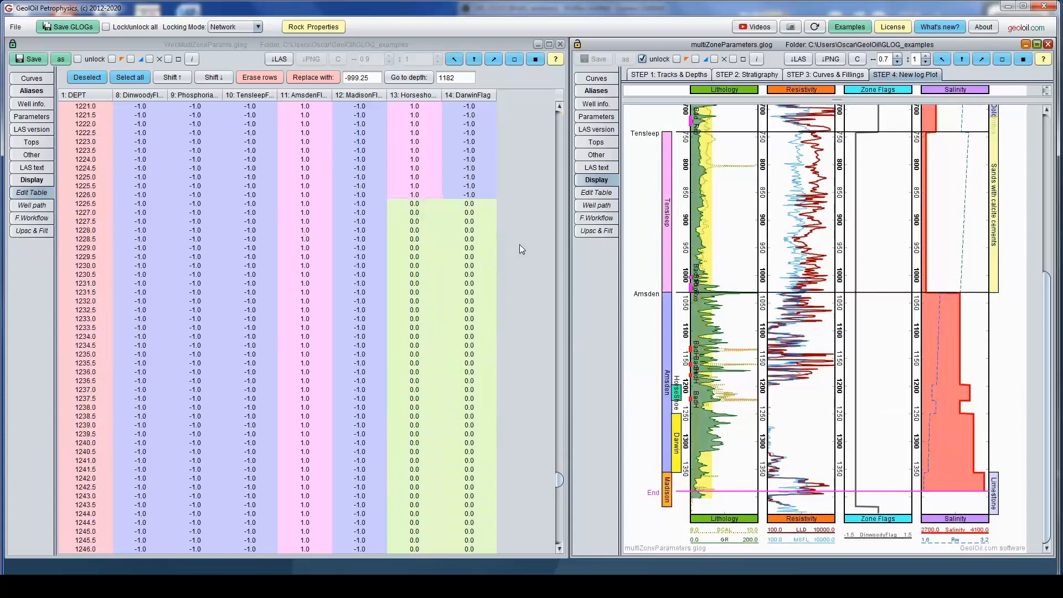
{"action": "scroll", "coordinate": [519, 244], "scroll_direction": "down", "scroll_amount": 16}
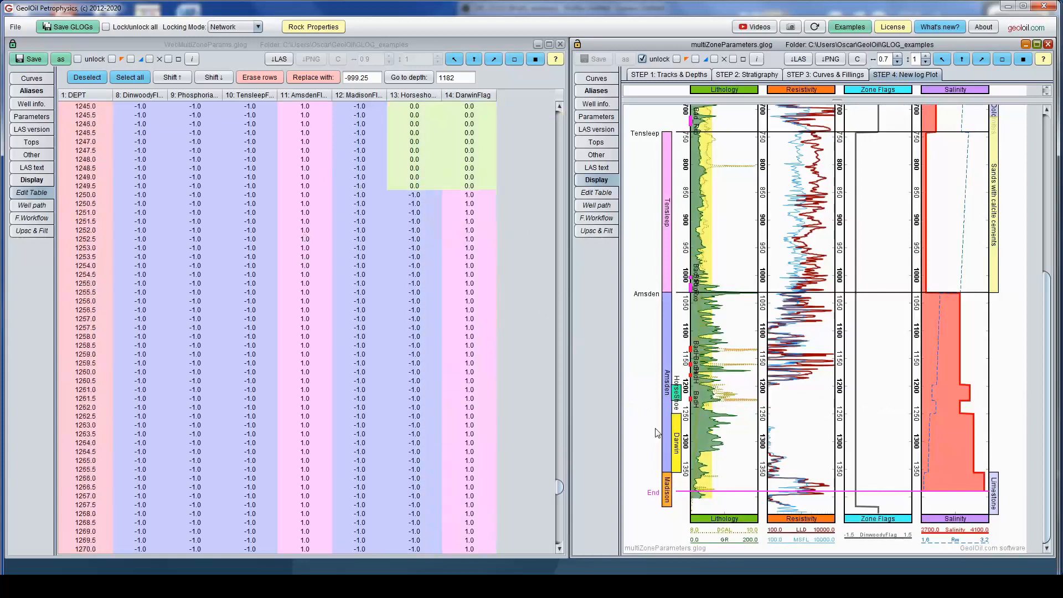
{"action": "left_click_drag", "start_coordinate": [657, 433], "coordinate": [658, 435]}
{"action": "left_click", "coordinate": [479, 194]}
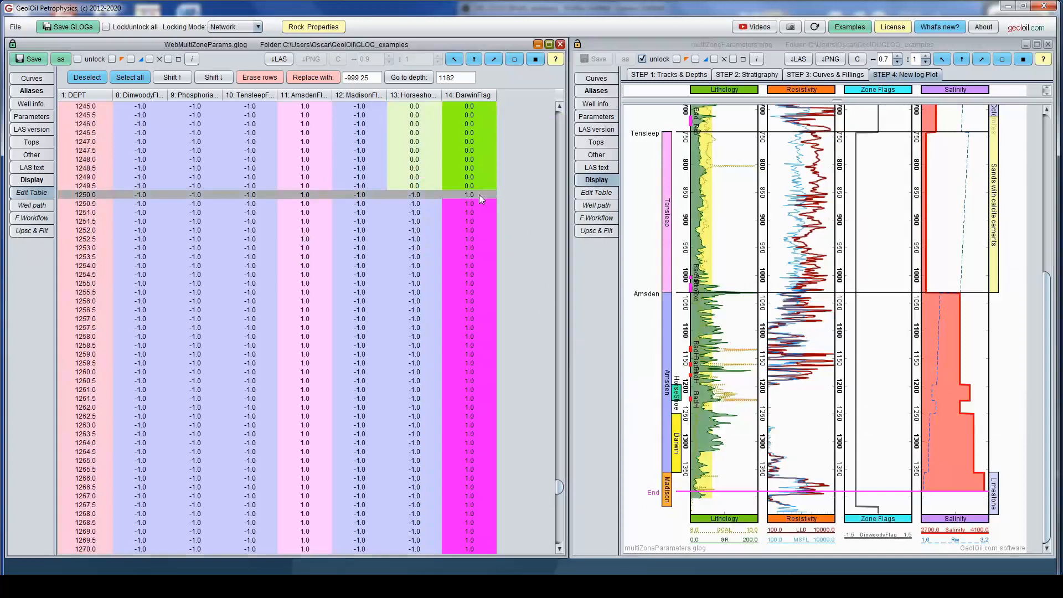
{"action": "left_click", "coordinate": [312, 194]}
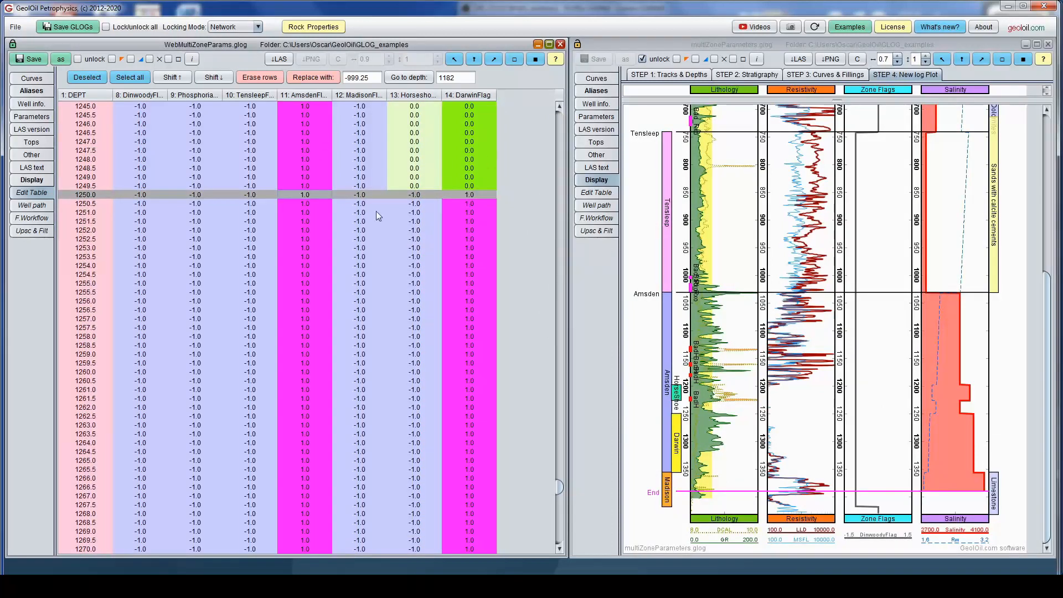
Return the edit table to shallow depths, show the curve list of WebMultiZoneParams.glog, and deselect the flag curve rows.
{"action": "left_click_drag", "start_coordinate": [561, 487], "coordinate": [564, 116]}
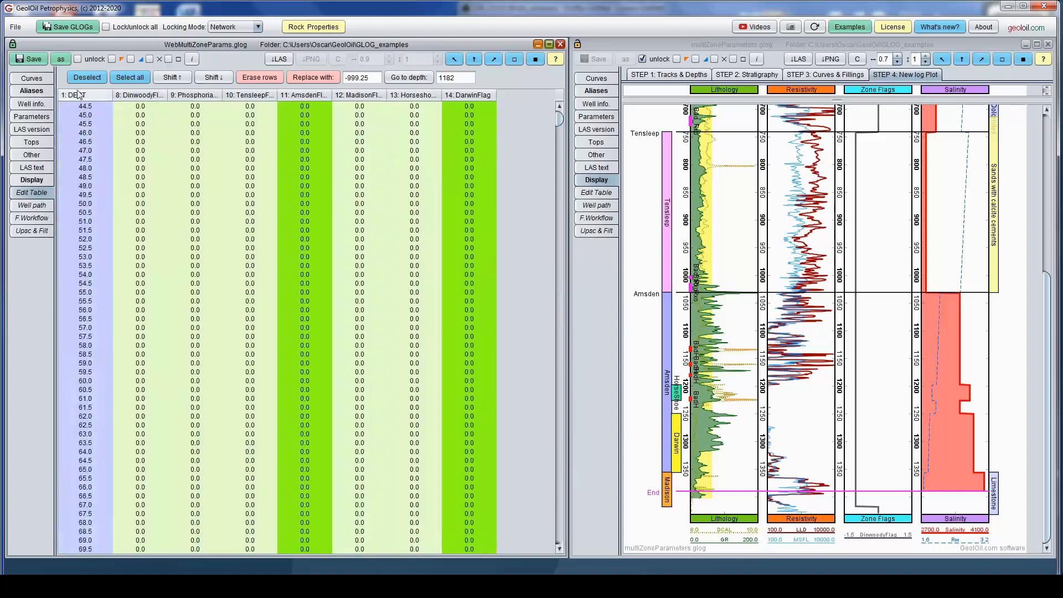
{"action": "left_click", "coordinate": [31, 78]}
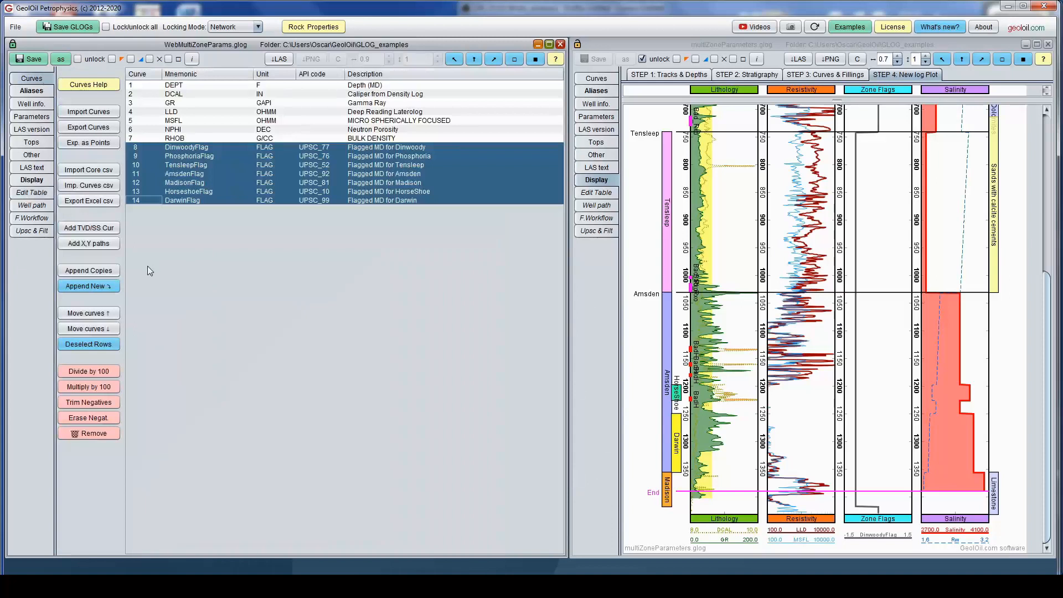
{"action": "left_click", "coordinate": [89, 344]}
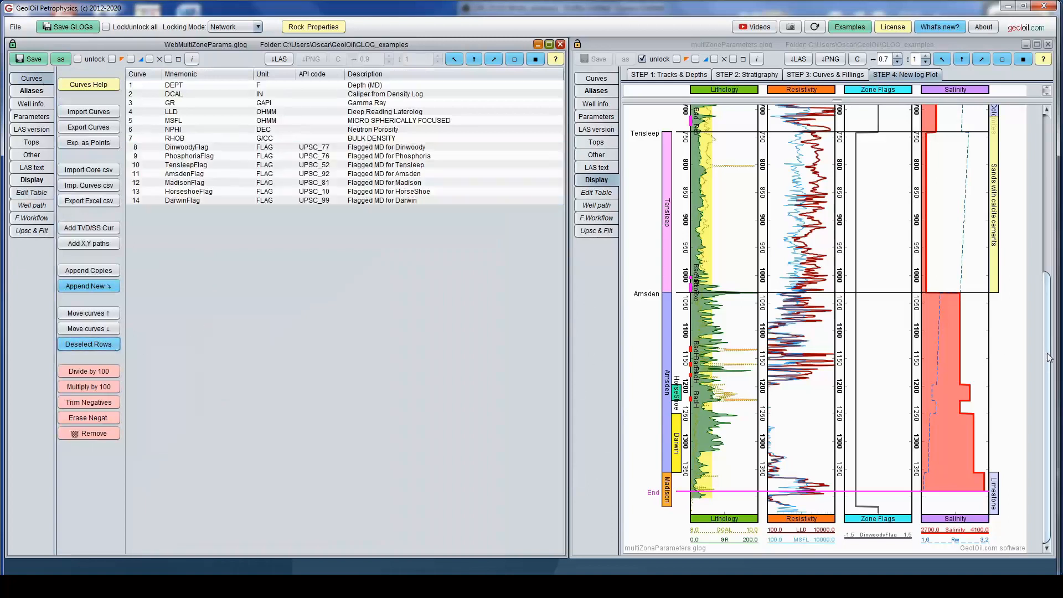
Review the Salinity track against the Dinwoody, Phosphoria and Tensleep zones in the reference log plot.
{"action": "left_click", "coordinate": [1050, 377]}
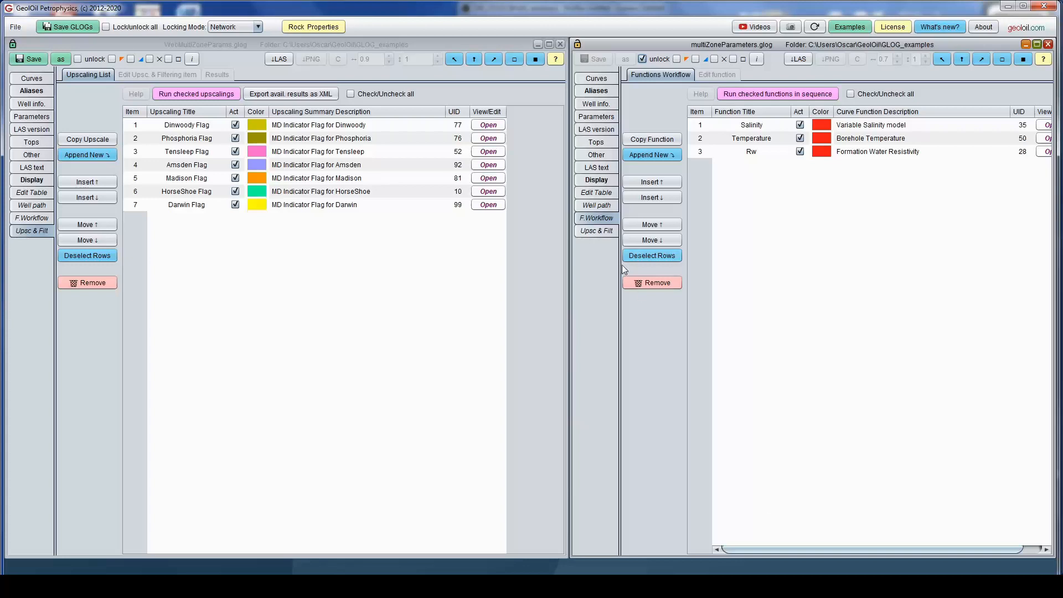
{"action": "left_click", "coordinate": [601, 183]}
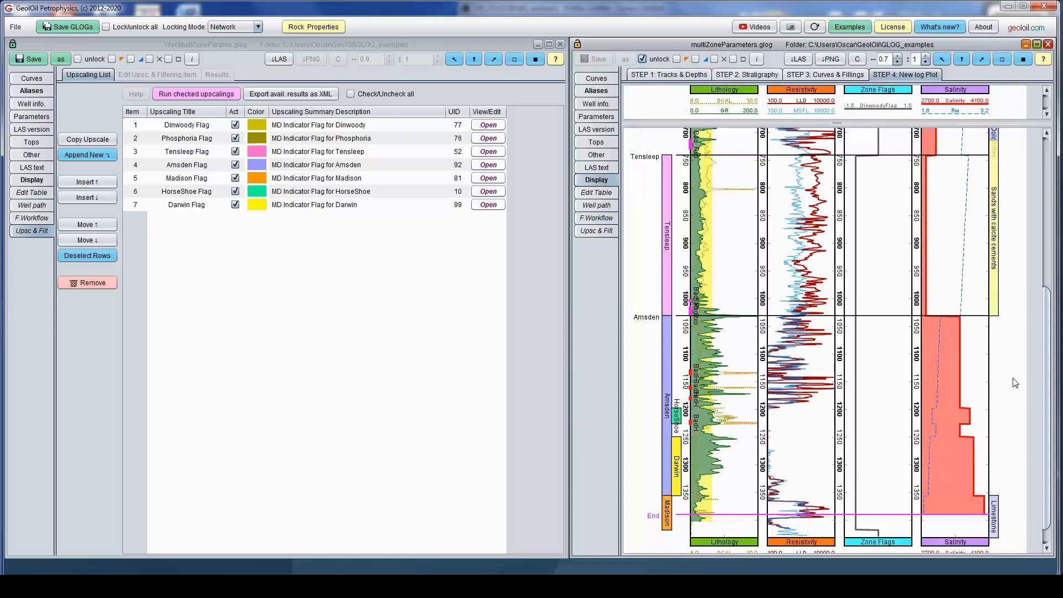
{"action": "left_click_drag", "start_coordinate": [1051, 404], "coordinate": [1032, 284]}
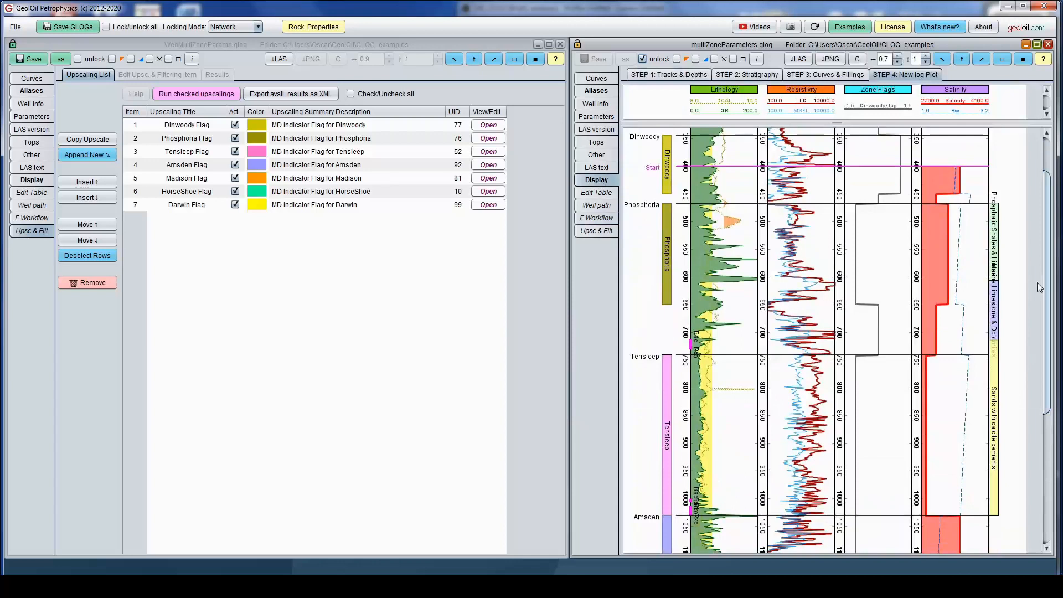
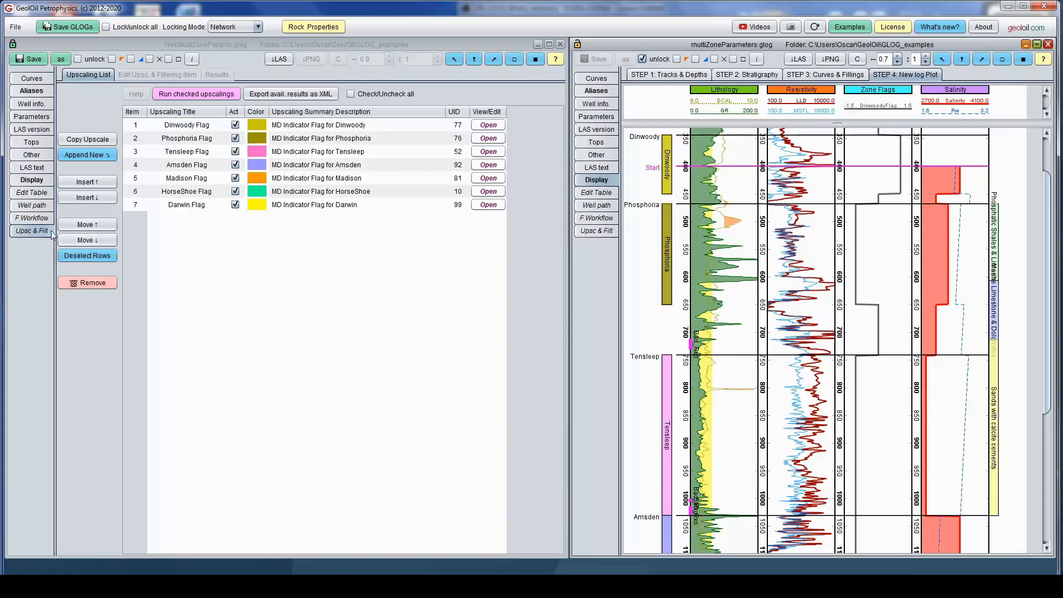
Show the functions workflow in both files and title the first function in WebMultiZoneParams.glog "Salinity".
{"action": "left_click", "coordinate": [32, 218]}
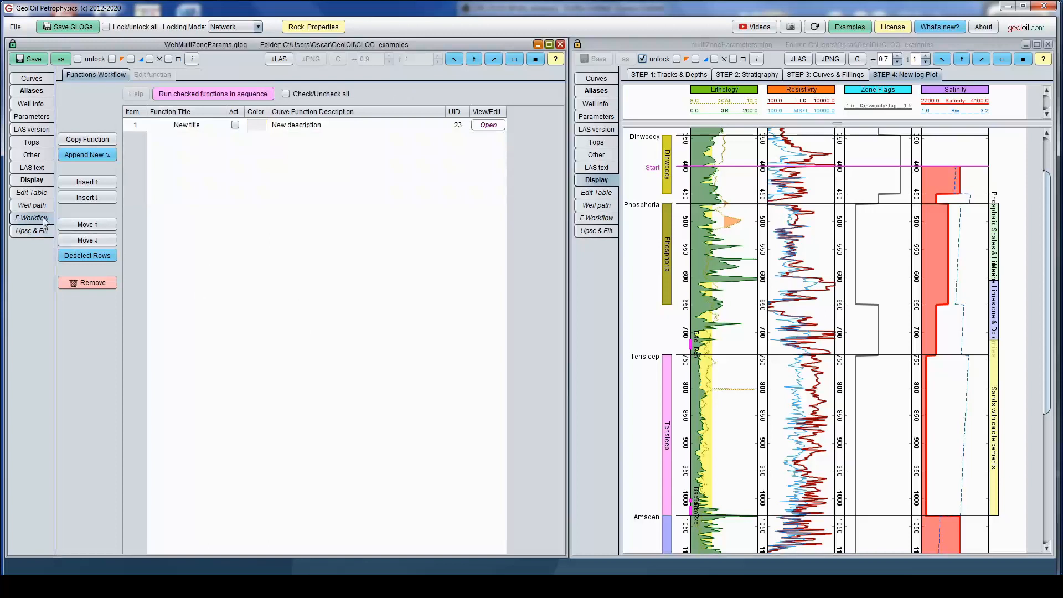
{"action": "left_click", "coordinate": [596, 217]}
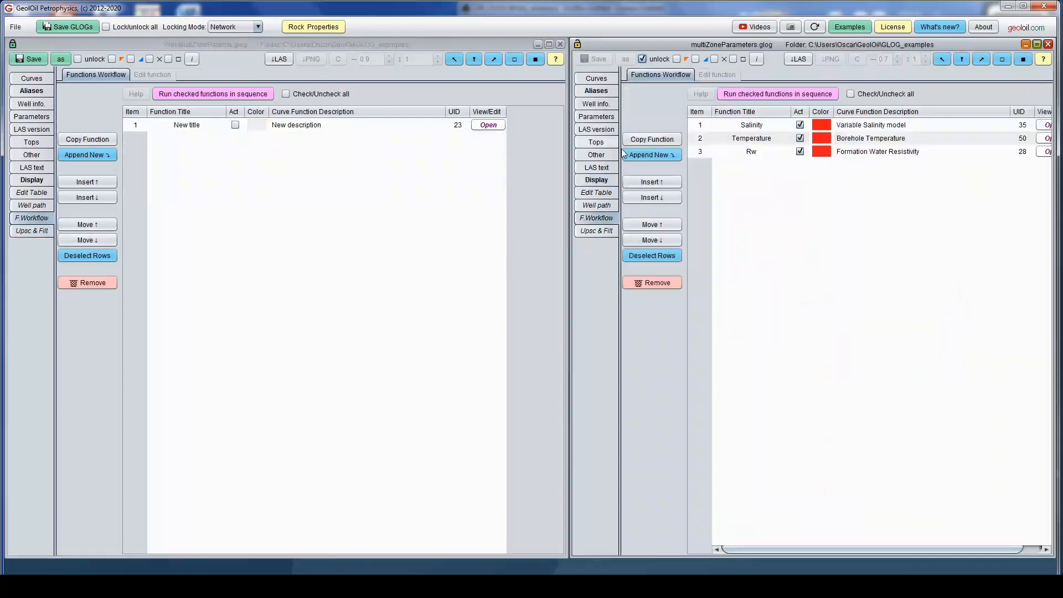
{"action": "double_click", "coordinate": [210, 126]}
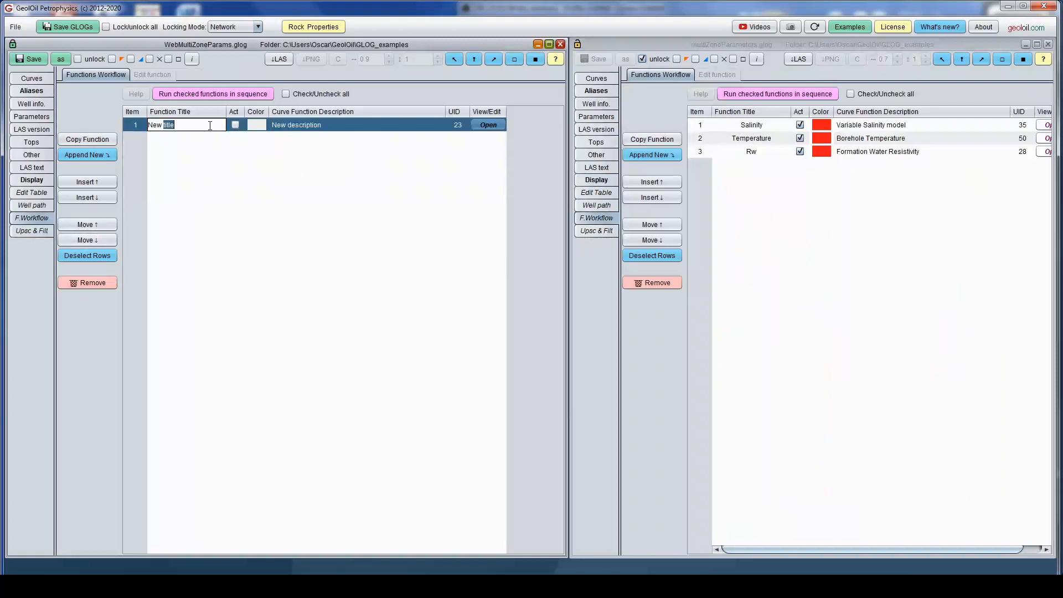
{"action": "key", "text": "BackSpace"}
{"action": "key", "text": "BackSpace"}
{"action": "key", "text": "BackSpace"}
{"action": "key", "text": "BackSpace"}
{"action": "type", "text": "Salinity"}
{"action": "key", "text": "Return"}
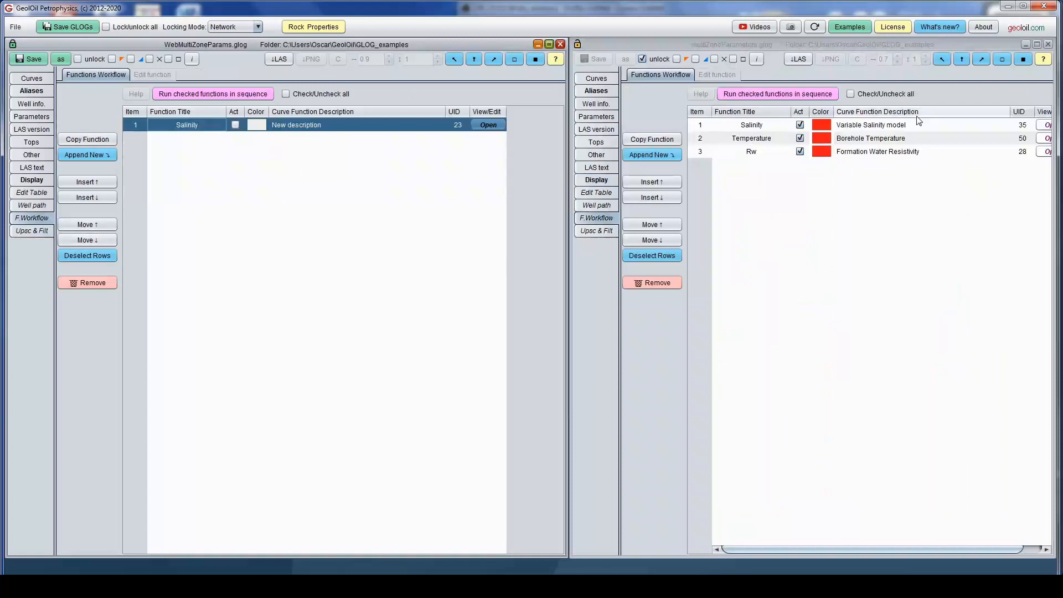
Set the Salinity function's description to "Variable Salinity model", matching the reference file.
{"action": "left_click", "coordinate": [935, 126]}
{"action": "double_click", "coordinate": [870, 125]}
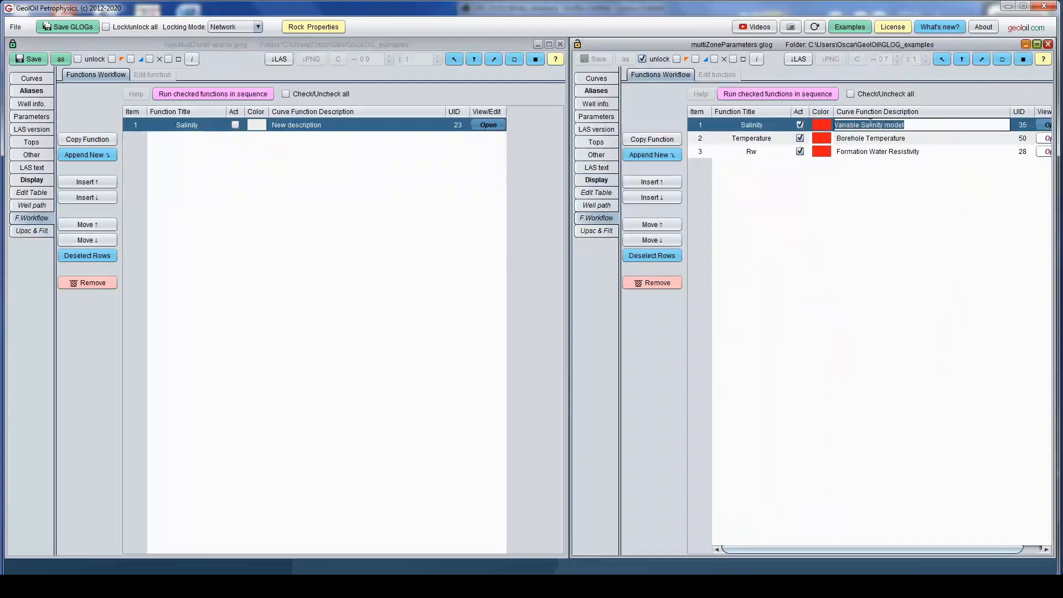
{"action": "double_click", "coordinate": [374, 125]}
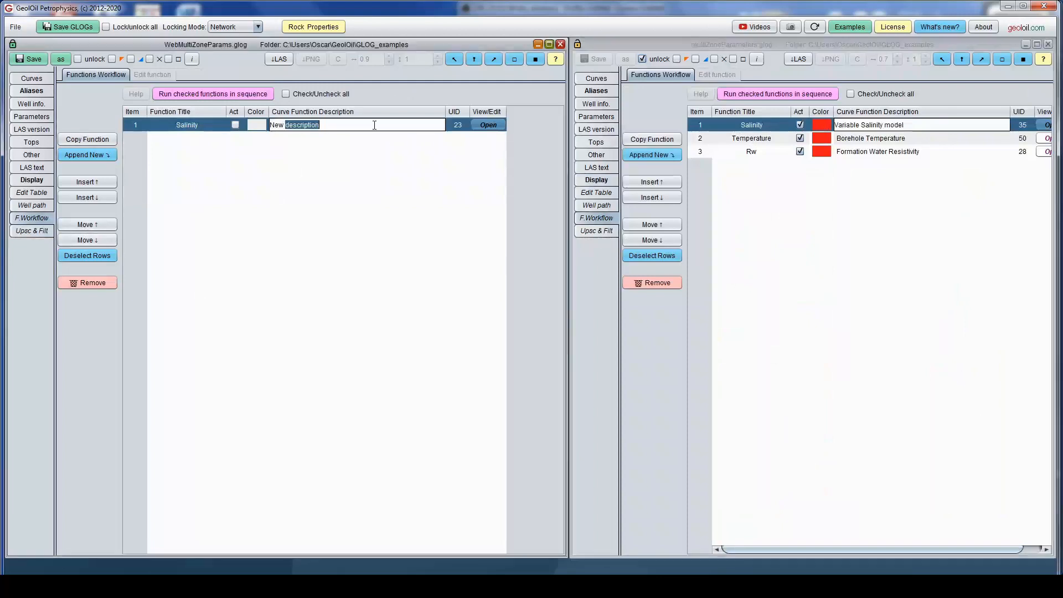
{"action": "key", "text": "BackSpace"}
{"action": "key", "text": "BackSpace"}
{"action": "key", "text": "BackSpace"}
{"action": "key", "text": "BackSpace"}
{"action": "key", "text": "BackSpace"}
{"action": "type", "text": "Variable Salinity model"}
{"action": "key", "text": "Return"}
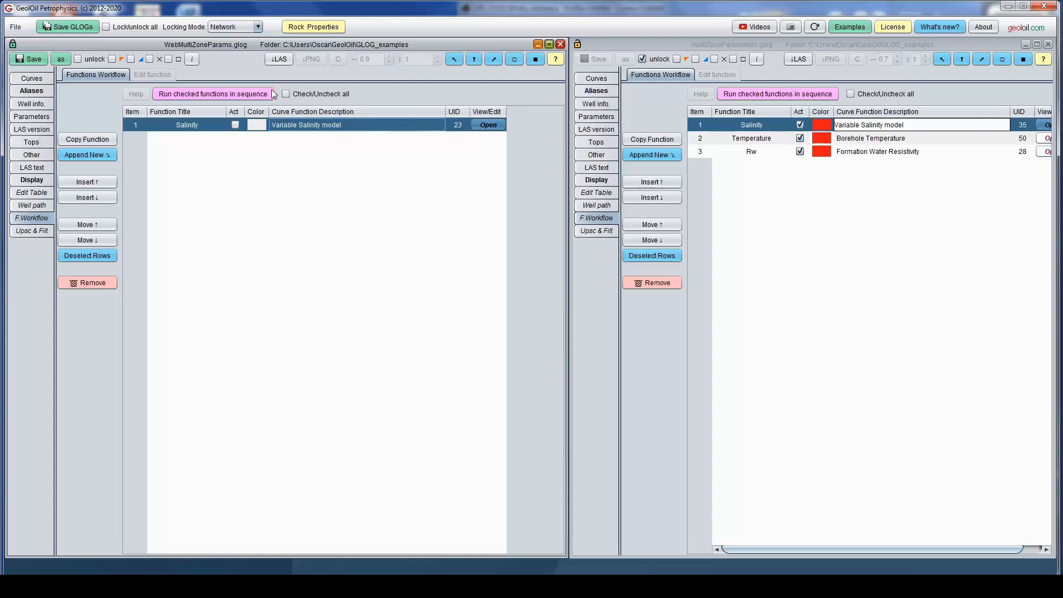
Activate the Salinity function in WebMultiZoneParams.glog and set its color to red.
{"action": "left_click", "coordinate": [235, 125]}
{"action": "left_click", "coordinate": [265, 127]}
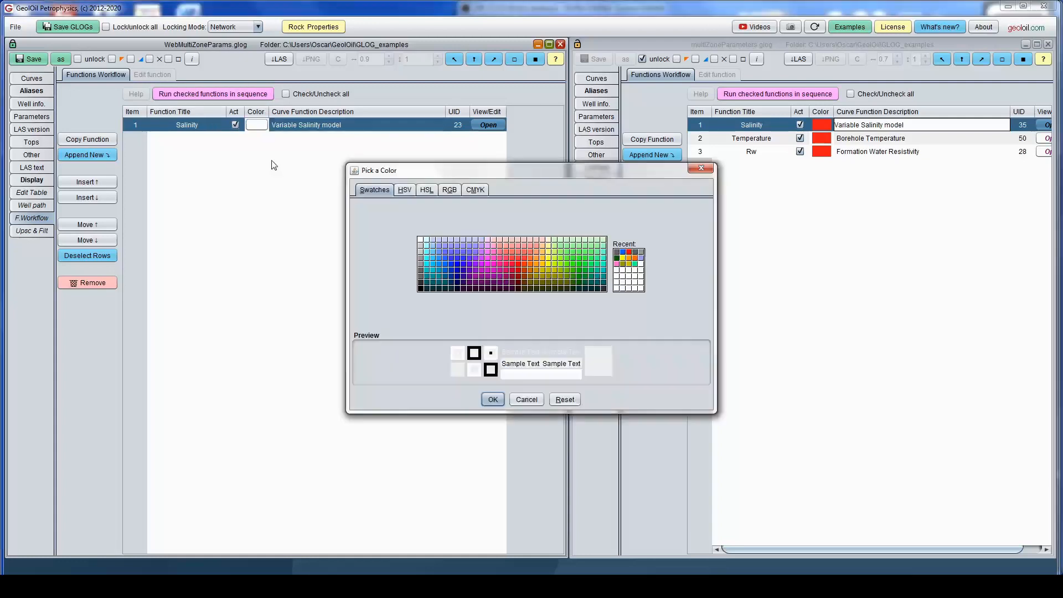
{"action": "left_click", "coordinate": [629, 252]}
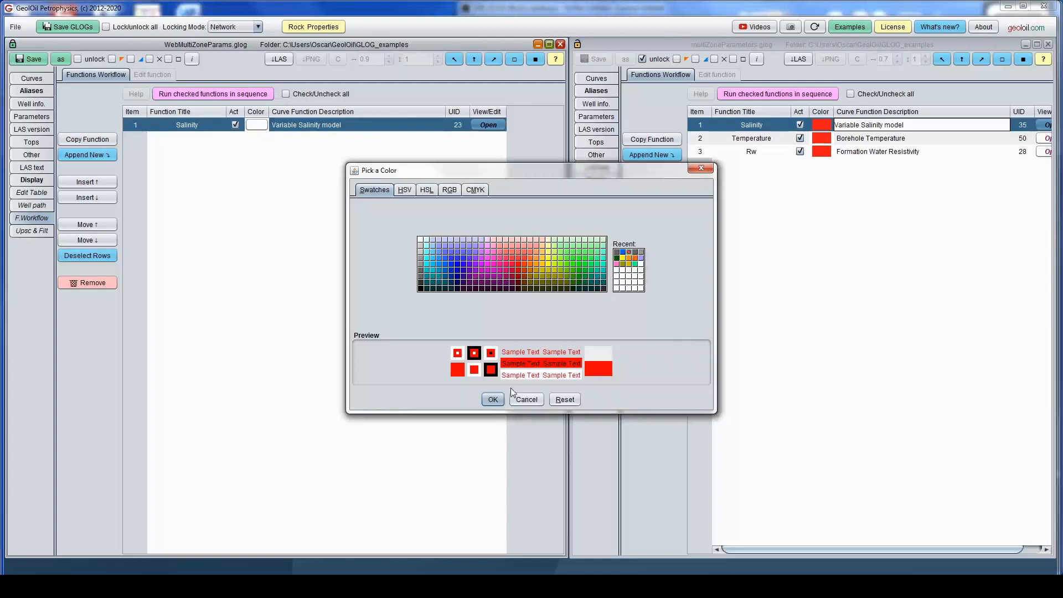
{"action": "left_click", "coordinate": [492, 400]}
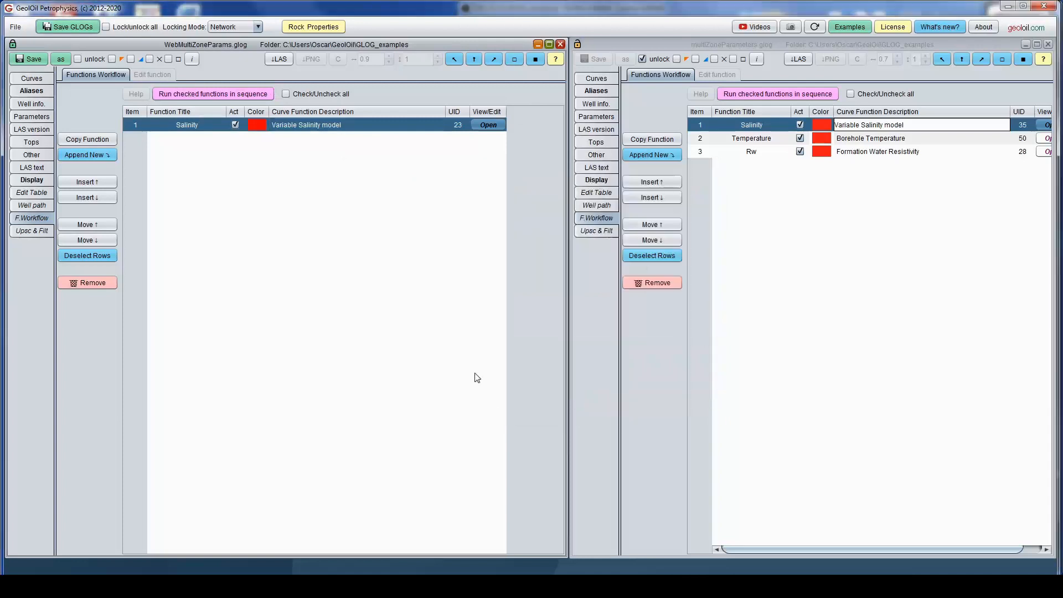
Open the Salinity function for editing in both WebMultiZoneParams.glog and multiZoneParameters.glog.
{"action": "left_click", "coordinate": [492, 127]}
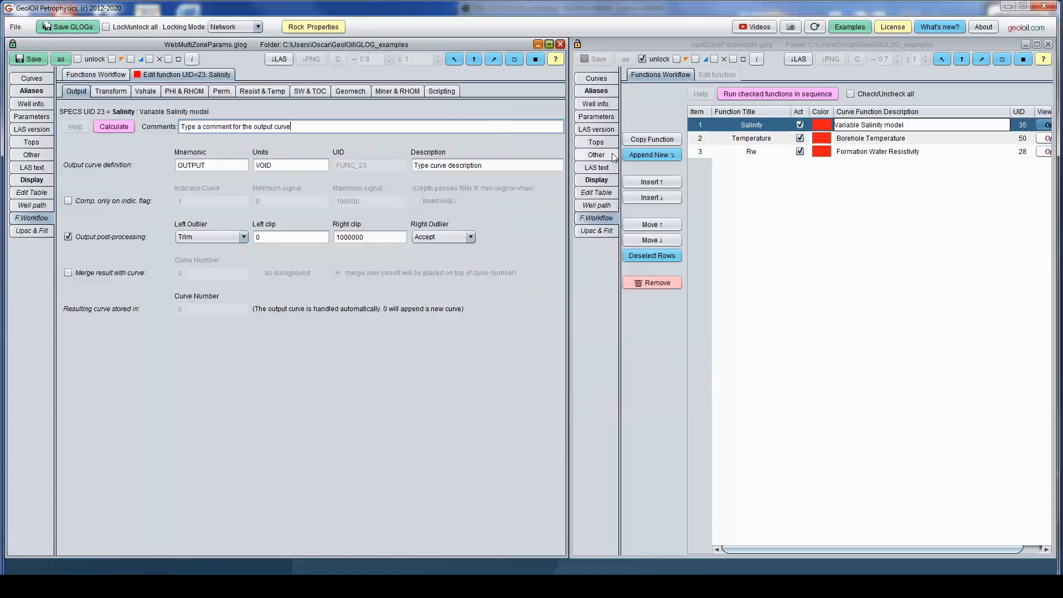
{"action": "left_click", "coordinate": [672, 254]}
{"action": "left_click", "coordinate": [719, 129]}
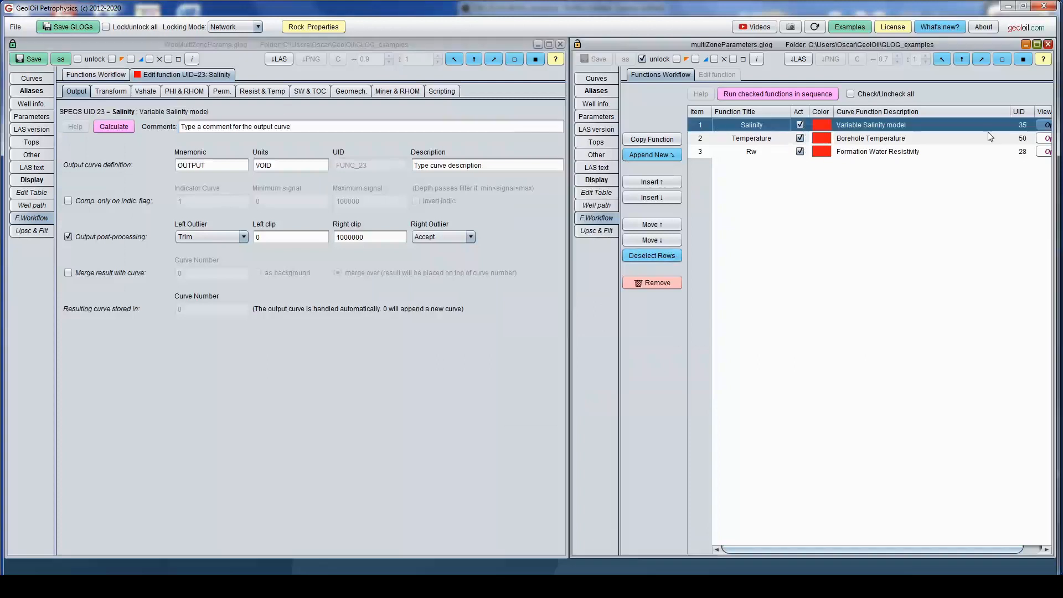
{"action": "left_click", "coordinate": [1044, 126]}
{"action": "left_click", "coordinate": [1033, 125]}
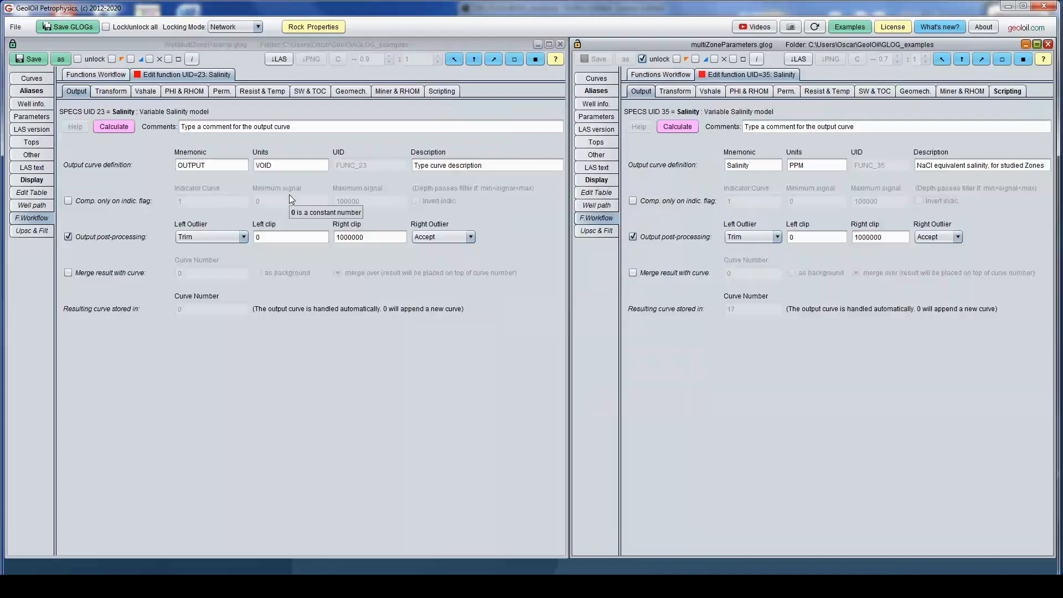
Clear the placeholder mnemonic, units and description of the new Salinity function's output curve.
{"action": "left_click", "coordinate": [221, 165]}
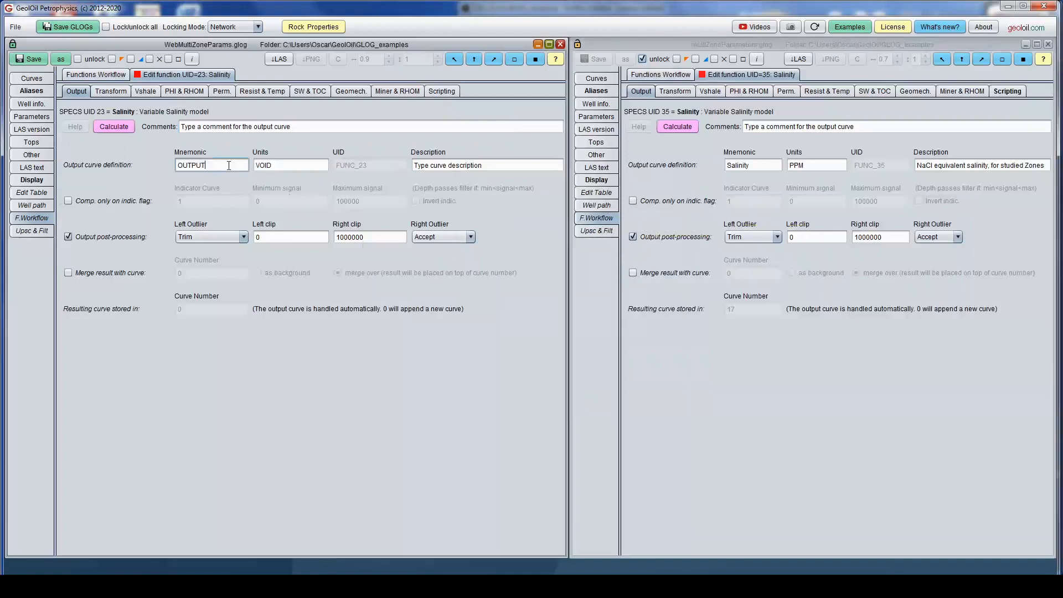
{"action": "left_click_drag", "start_coordinate": [221, 165], "coordinate": [173, 159]}
{"action": "left_click_drag", "start_coordinate": [293, 165], "coordinate": [234, 157]}
{"action": "key", "text": "BackSpace"}
{"action": "left_click_drag", "start_coordinate": [484, 167], "coordinate": [421, 165]}
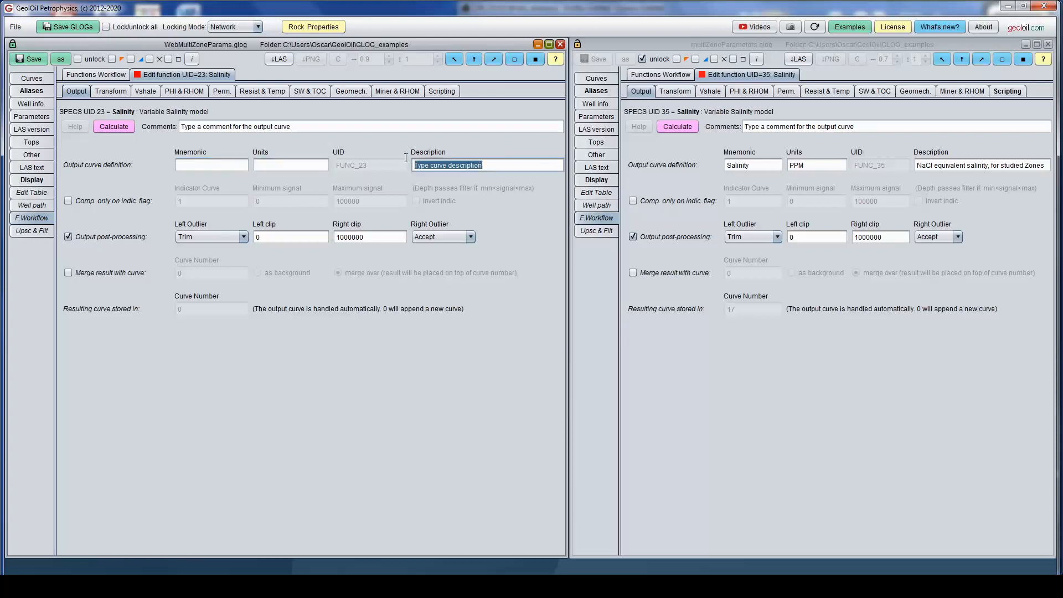
{"action": "key", "text": "BackSpace"}
{"action": "key", "text": "BackSpace"}
{"action": "key", "text": "BackSpace"}
Copy the output curve's mnemonic "Salinity" and units "PPM" from the reference function into the new function.
{"action": "left_click_drag", "start_coordinate": [759, 166], "coordinate": [712, 163]}
{"action": "key", "text": "ctrl+c"}
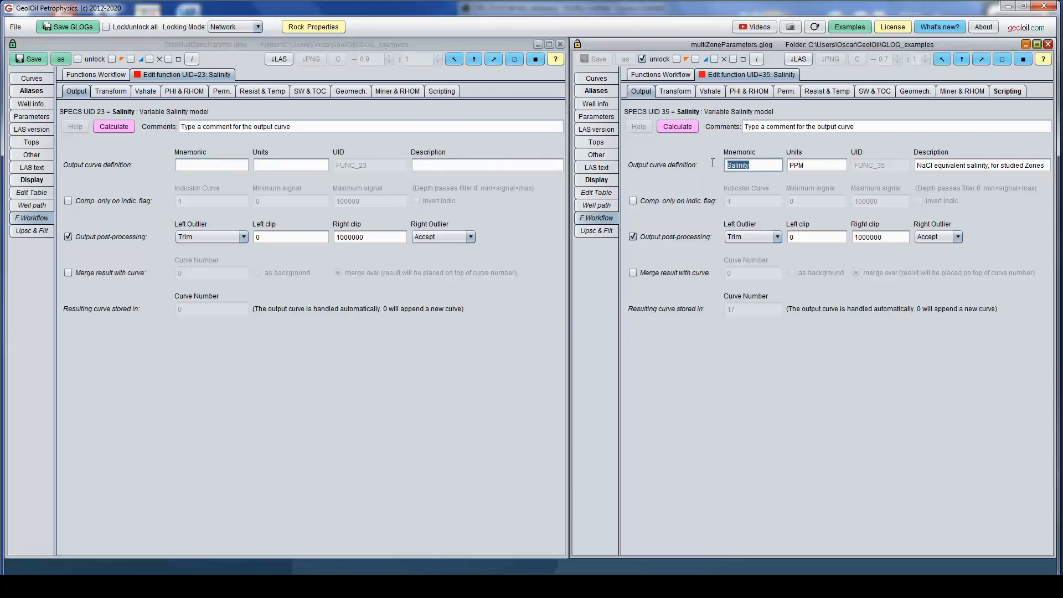
{"action": "left_click", "coordinate": [212, 168]}
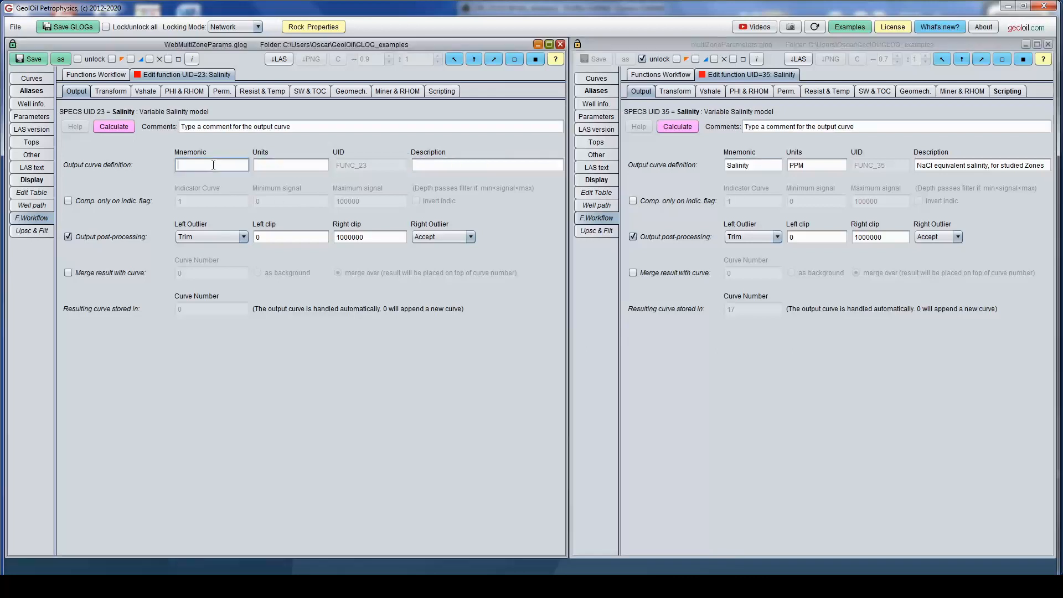
{"action": "key", "text": "ctrl+v"}
{"action": "left_click_drag", "start_coordinate": [807, 166], "coordinate": [762, 167]}
{"action": "key", "text": "ctrl+c"}
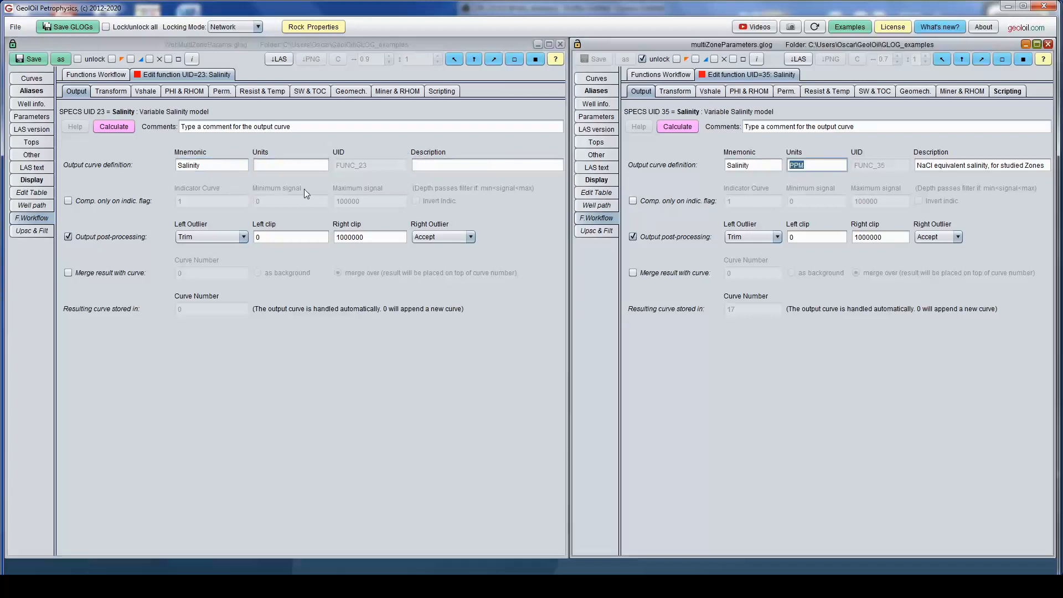
{"action": "left_click", "coordinate": [299, 164]}
{"action": "key", "text": "ctrl+v"}
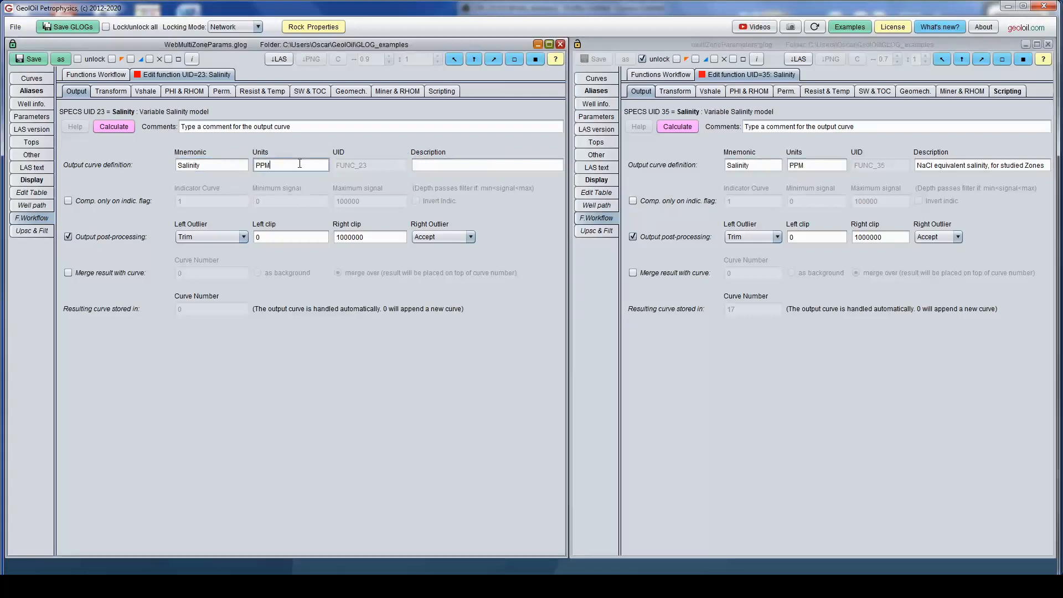
Copy the output curve description "NaCl equivalent salinity, for studied Zones" from the reference function into the new one.
{"action": "left_click_drag", "start_coordinate": [934, 165], "coordinate": [960, 166]}
{"action": "left_click", "coordinate": [960, 166]}
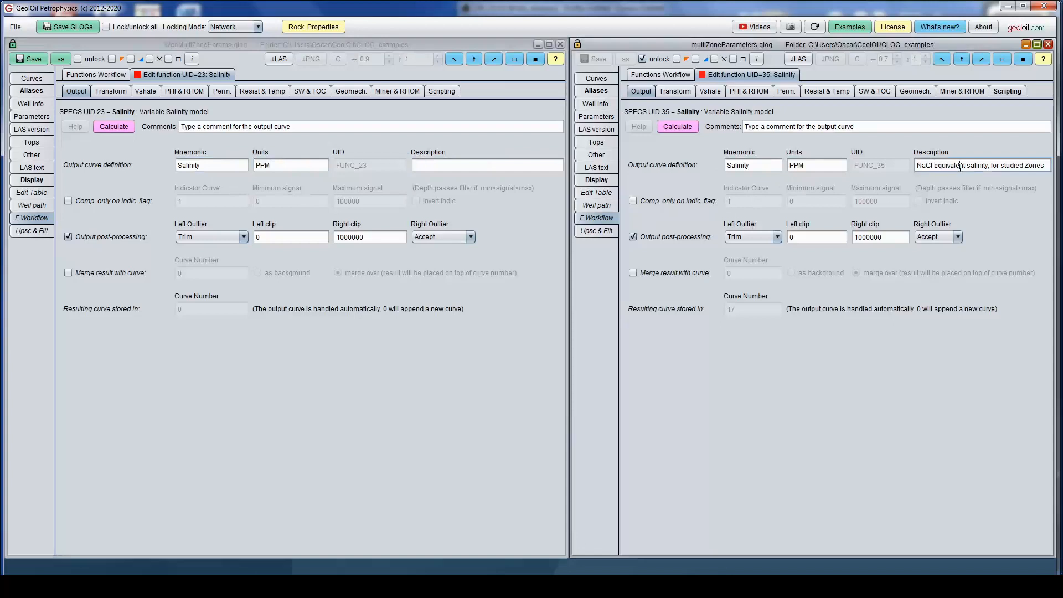
{"action": "triple_click", "coordinate": [960, 166]}
{"action": "key", "text": "ctrl+c"}
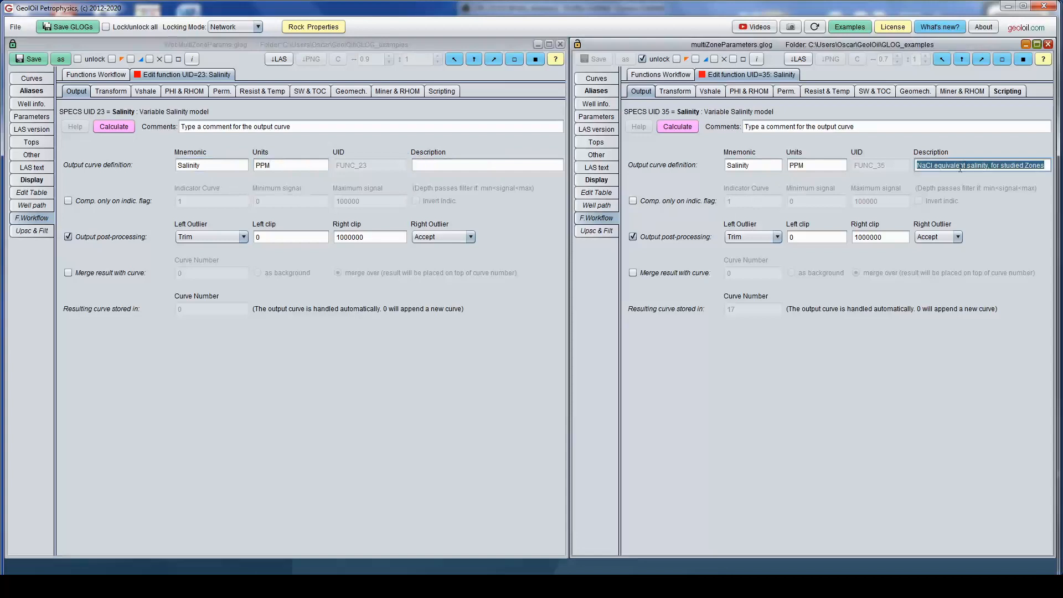
{"action": "left_click", "coordinate": [532, 165]}
{"action": "key", "text": "ctrl+v"}
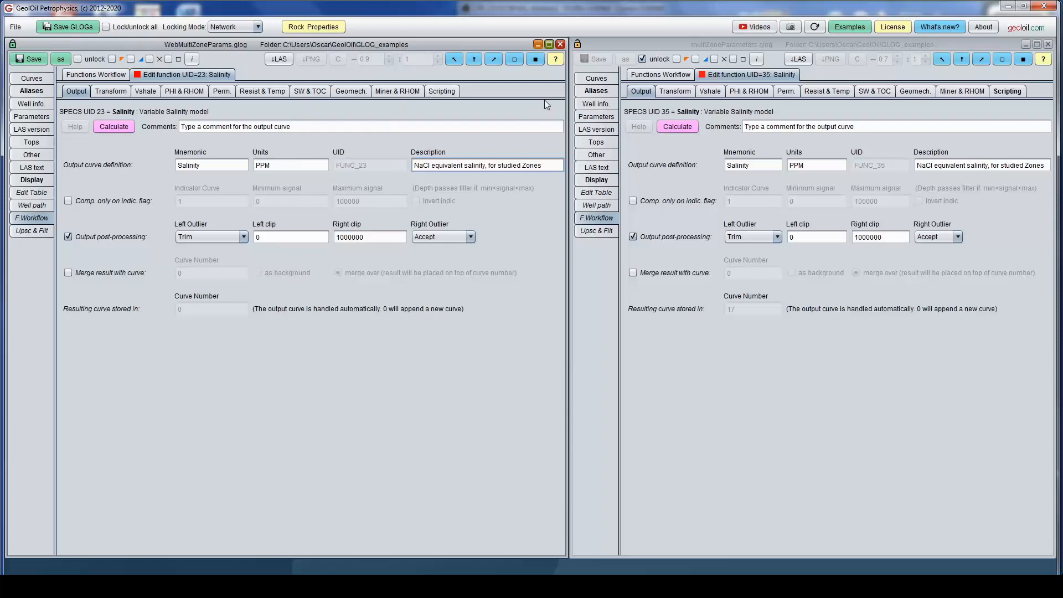
Show the user script of the Salinity function in both files.
{"action": "left_click", "coordinate": [443, 92]}
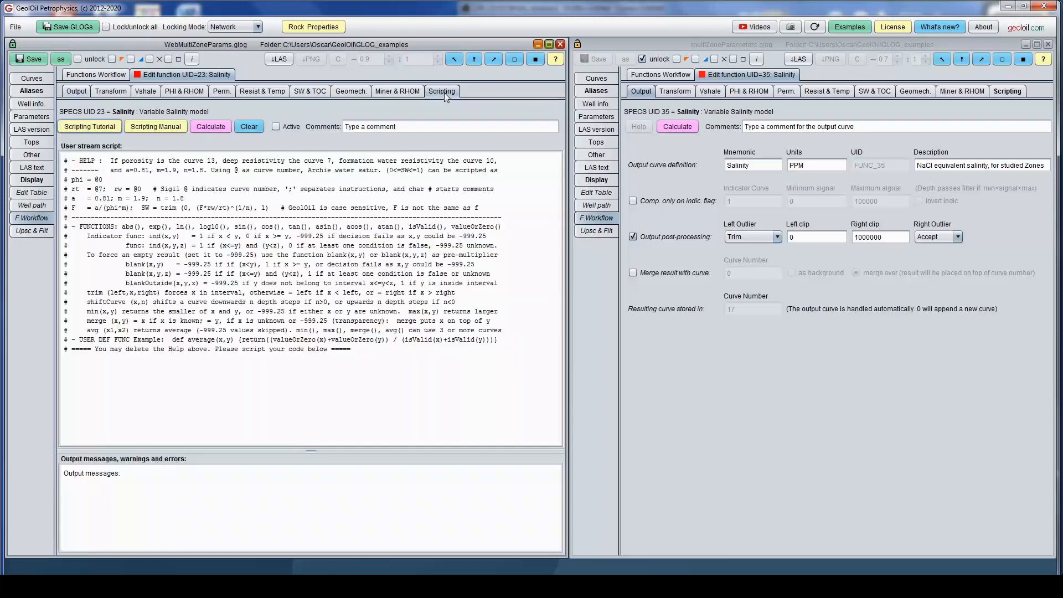
{"action": "left_click", "coordinate": [1012, 93]}
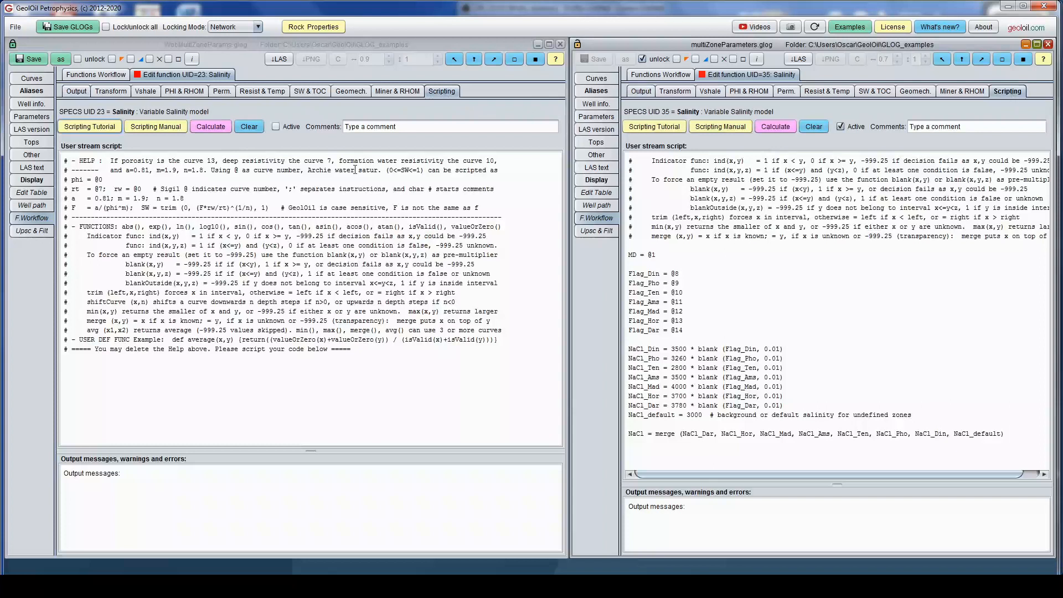
Consult the online GLS scripting tutorial and the GLS reference manual, and return to the salinity script editor.
{"action": "left_click", "coordinate": [75, 127]}
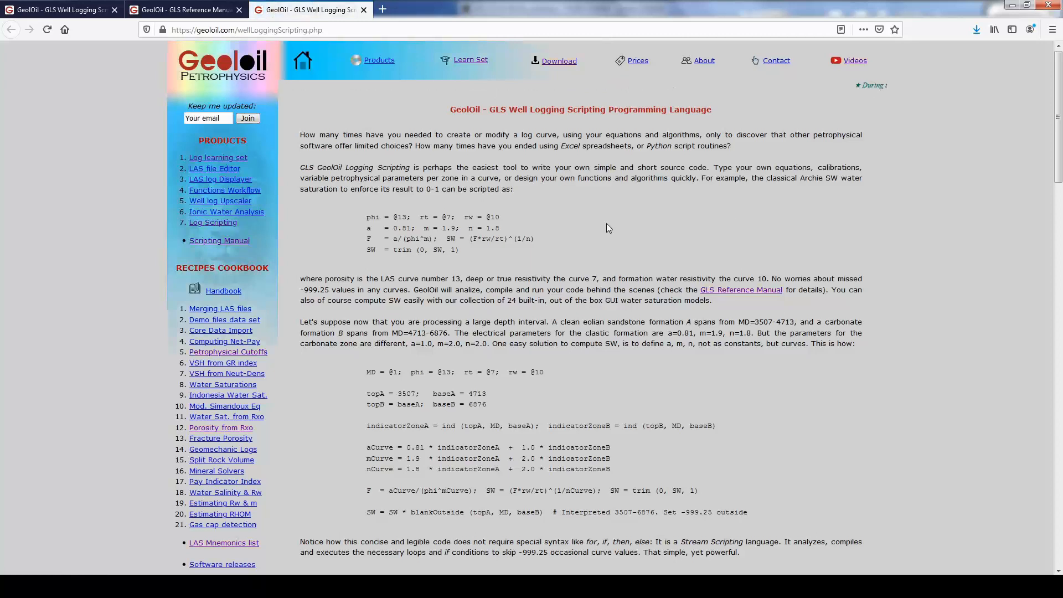
{"action": "left_click_drag", "start_coordinate": [1058, 150], "coordinate": [1044, 100]}
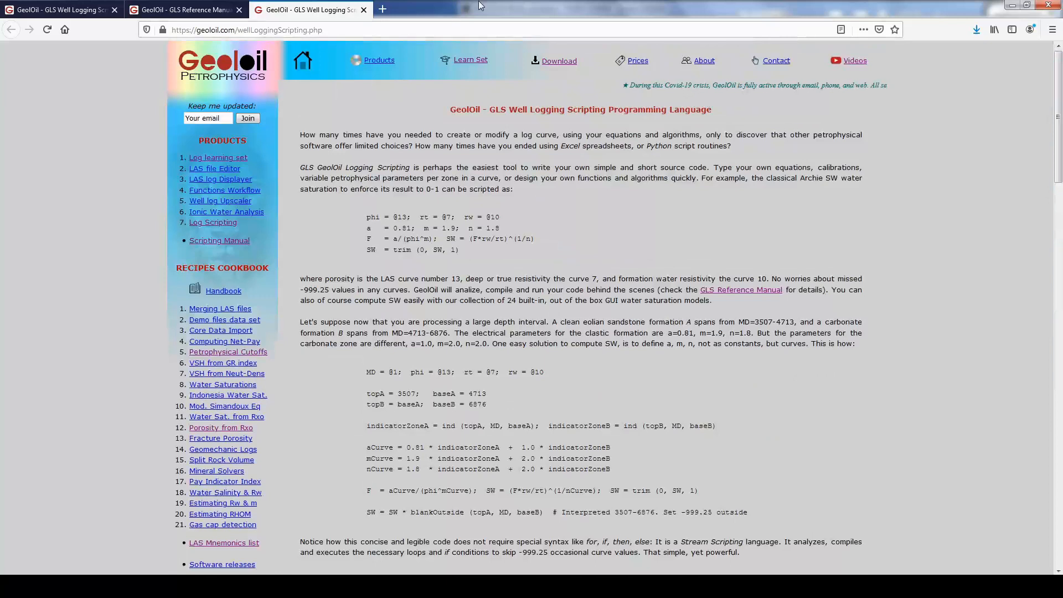
{"action": "left_click", "coordinate": [364, 10]}
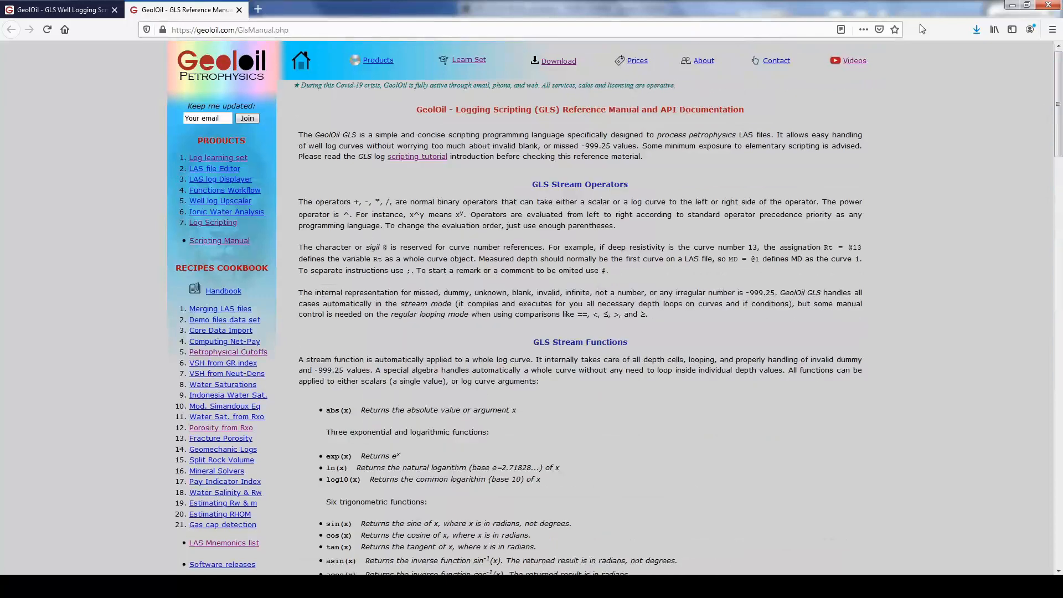
{"action": "left_click", "coordinate": [1013, 6]}
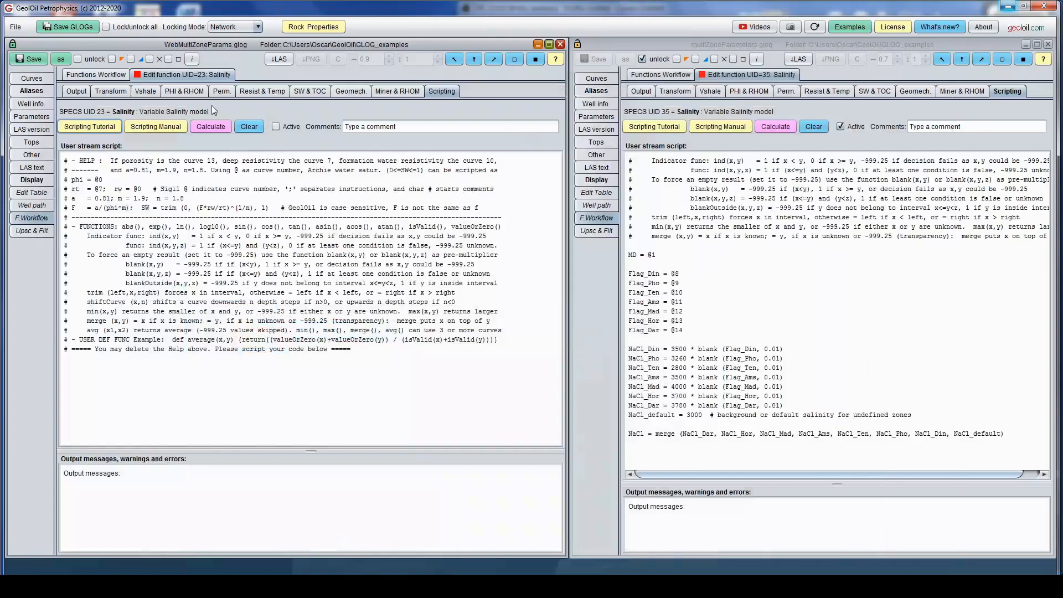
{"action": "left_click", "coordinate": [155, 125]}
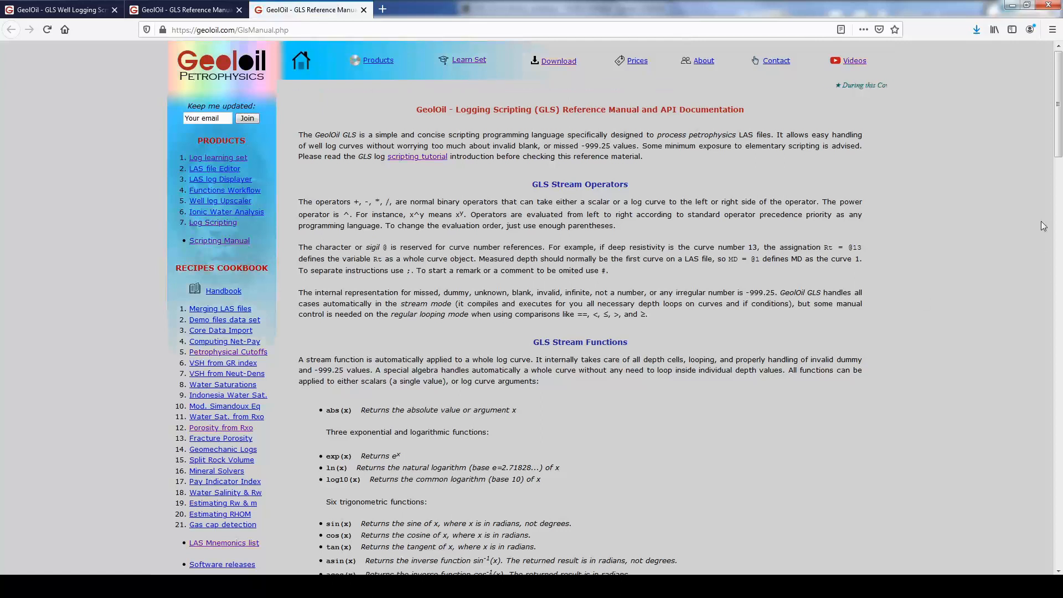
{"action": "left_click_drag", "start_coordinate": [1060, 146], "coordinate": [1024, 122]}
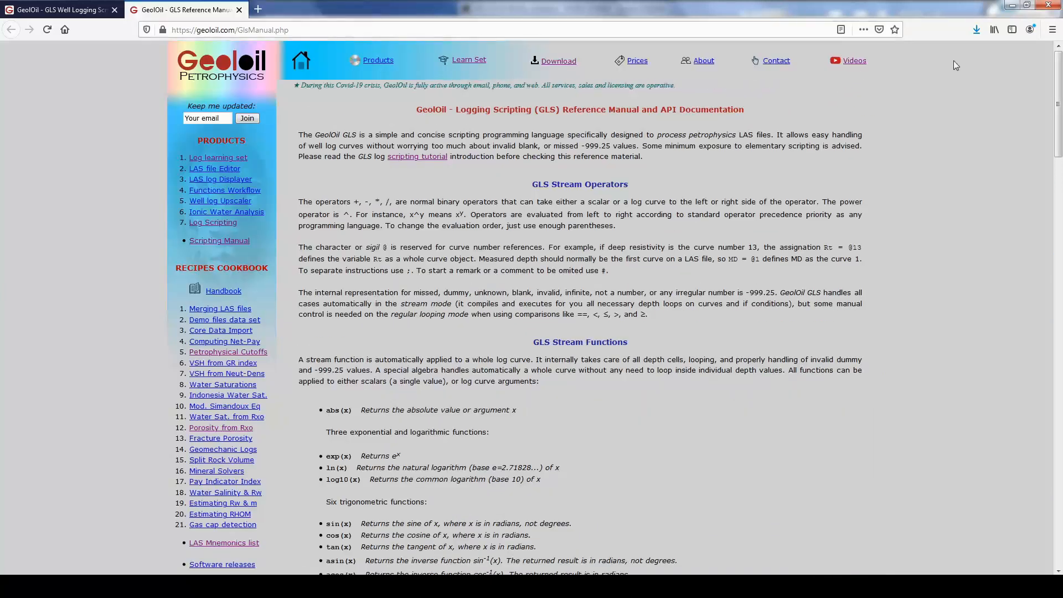
{"action": "left_click", "coordinate": [1011, 6]}
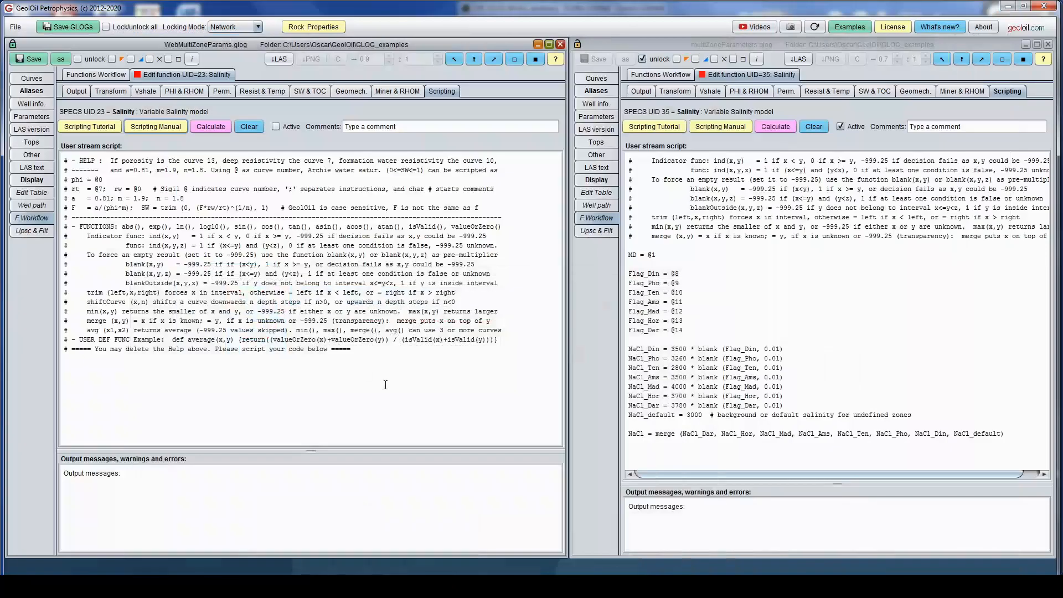
Replace the default help text in the WebMultiZoneParams.glog salinity script with the shorter help comments from the multiZoneParameters.glog script.
{"action": "left_click_drag", "start_coordinate": [416, 380], "coordinate": [114, 147]}
{"action": "key", "text": "Delete"}
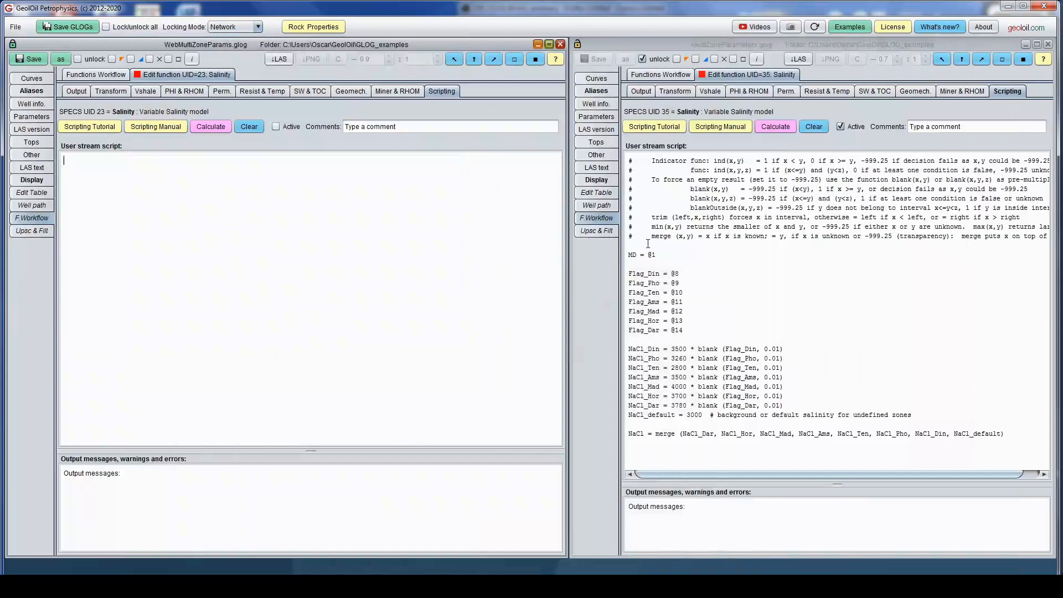
{"action": "left_click", "coordinate": [647, 244]}
{"action": "left_click_drag", "start_coordinate": [647, 244], "coordinate": [600, 150]}
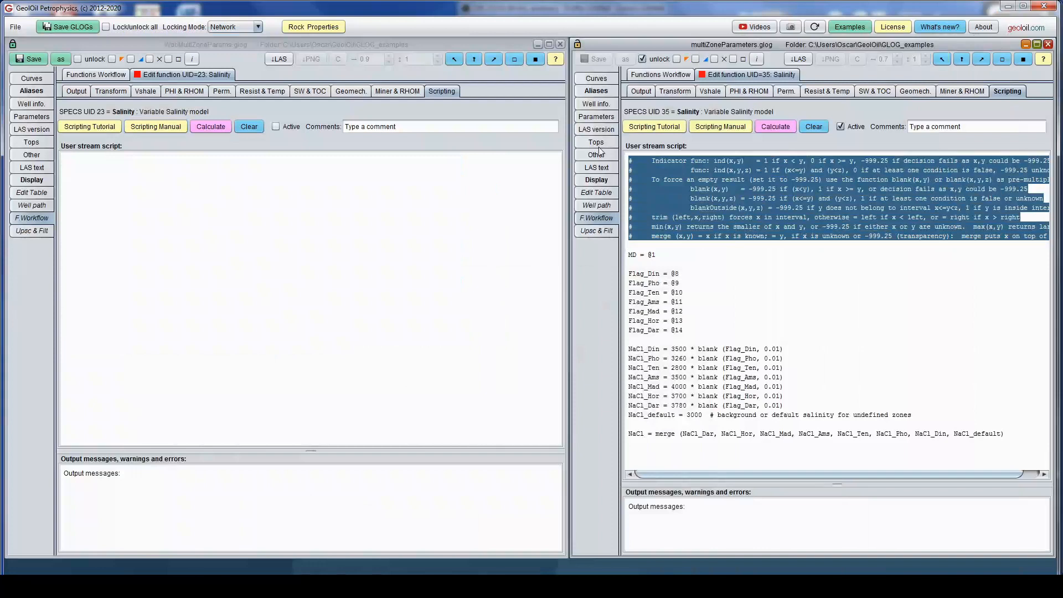
{"action": "left_click", "coordinate": [321, 170]}
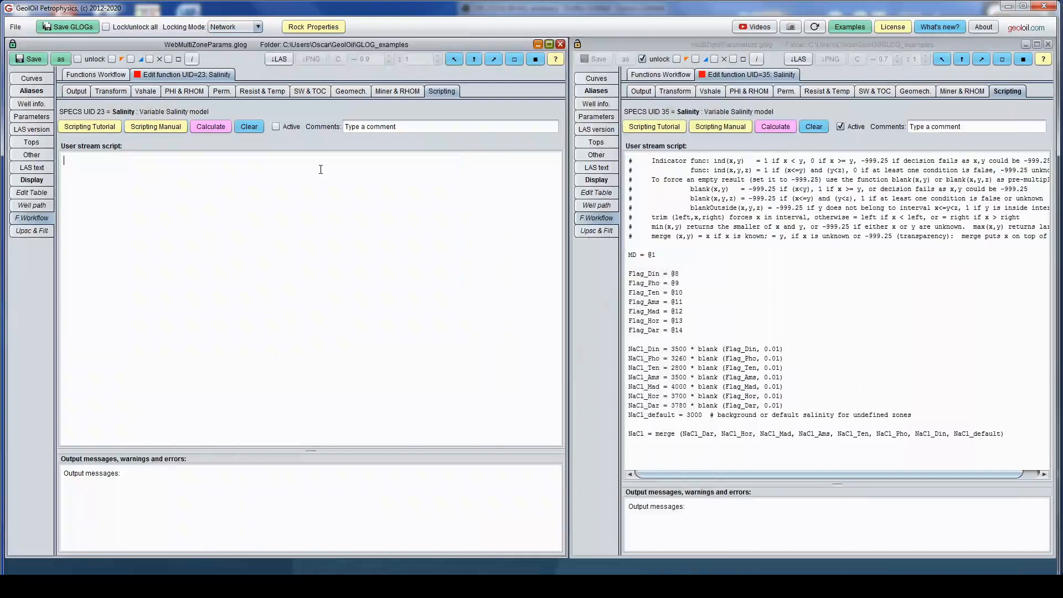
{"action": "key", "text": "ctrl+v"}
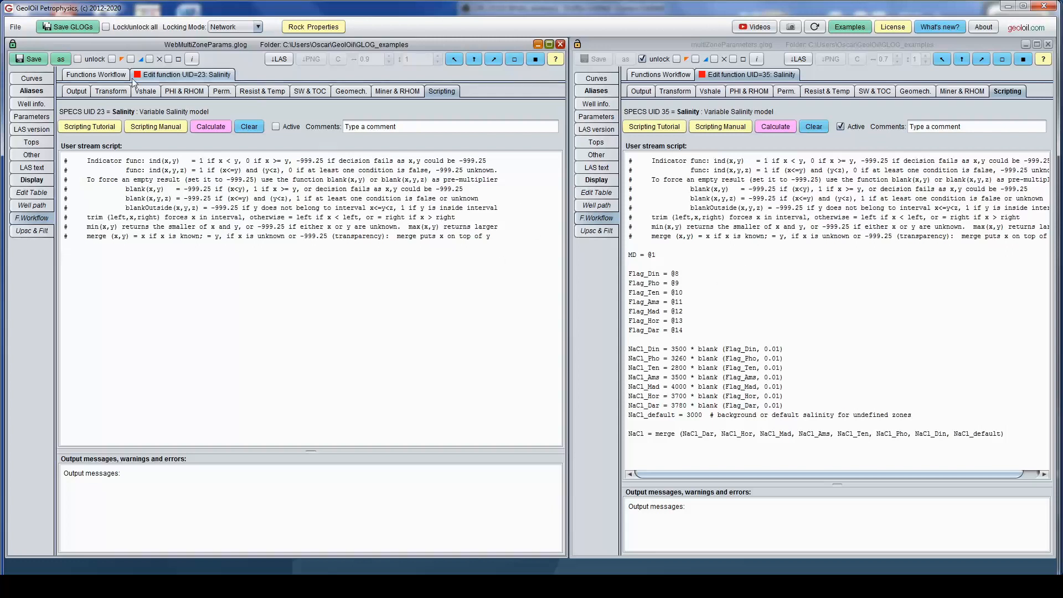
Check the depth curve's number in the curve list and copy the line MD = @1 from the reference script below the help comments.
{"action": "left_click", "coordinate": [32, 78]}
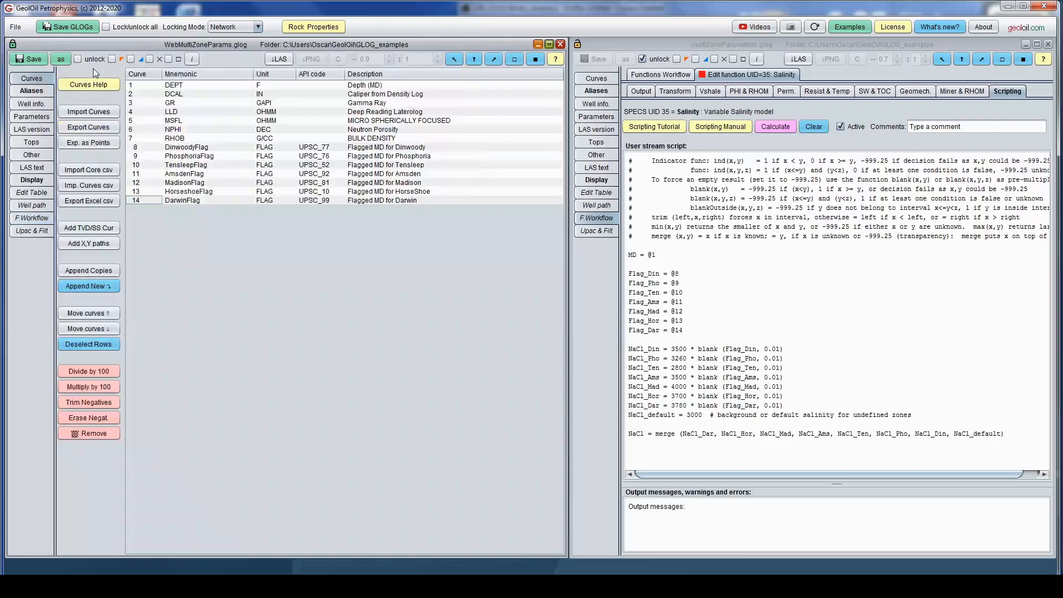
{"action": "left_click", "coordinate": [135, 87]}
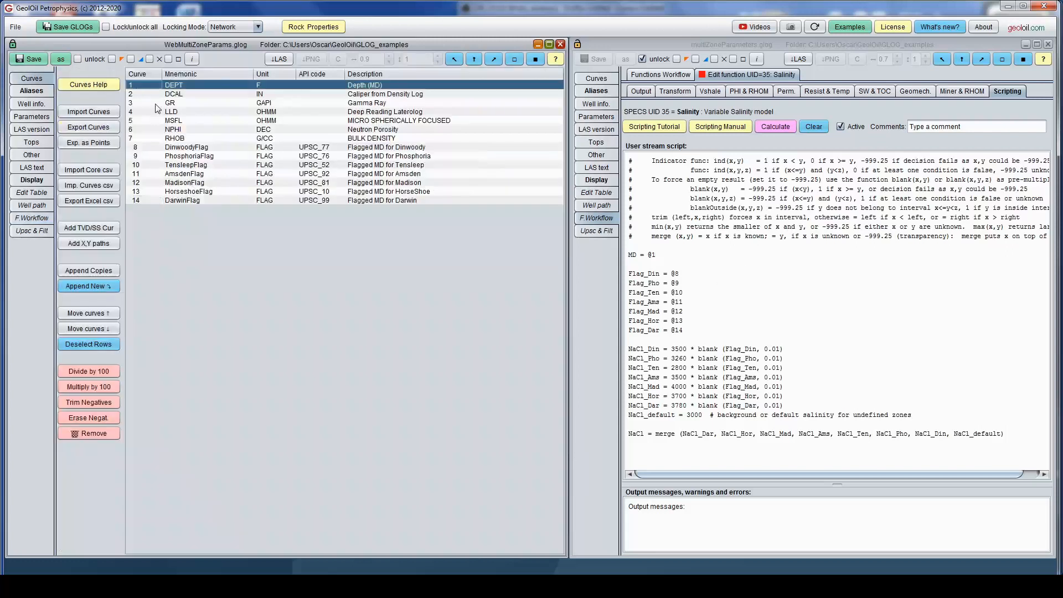
{"action": "left_click", "coordinate": [46, 220]}
{"action": "left_click_drag", "start_coordinate": [663, 257], "coordinate": [619, 254]}
{"action": "key", "text": "ctrl+c"}
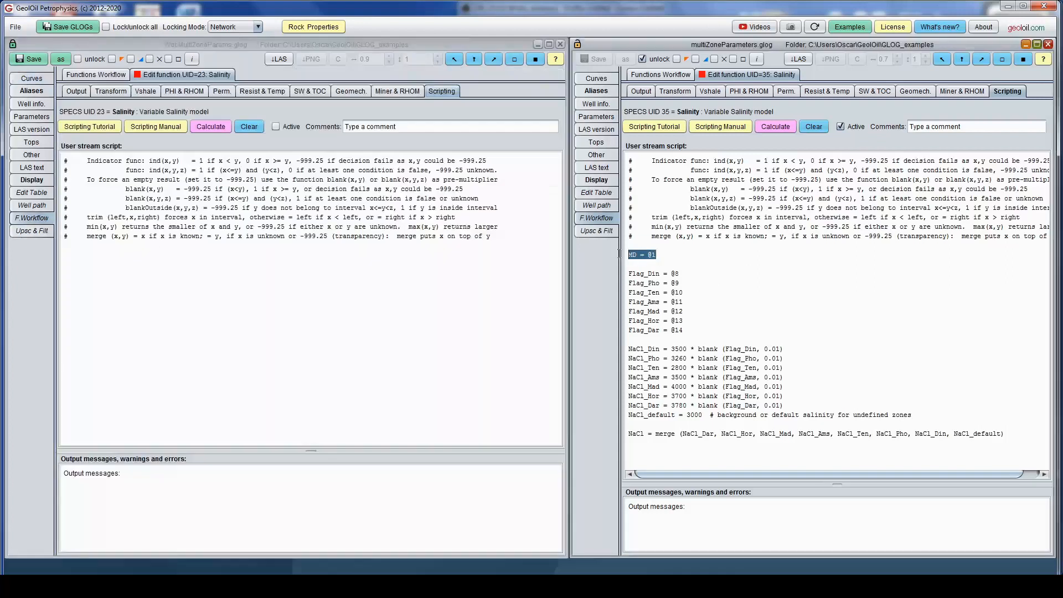
{"action": "left_click", "coordinate": [145, 254]}
{"action": "key", "text": "ctrl+v"}
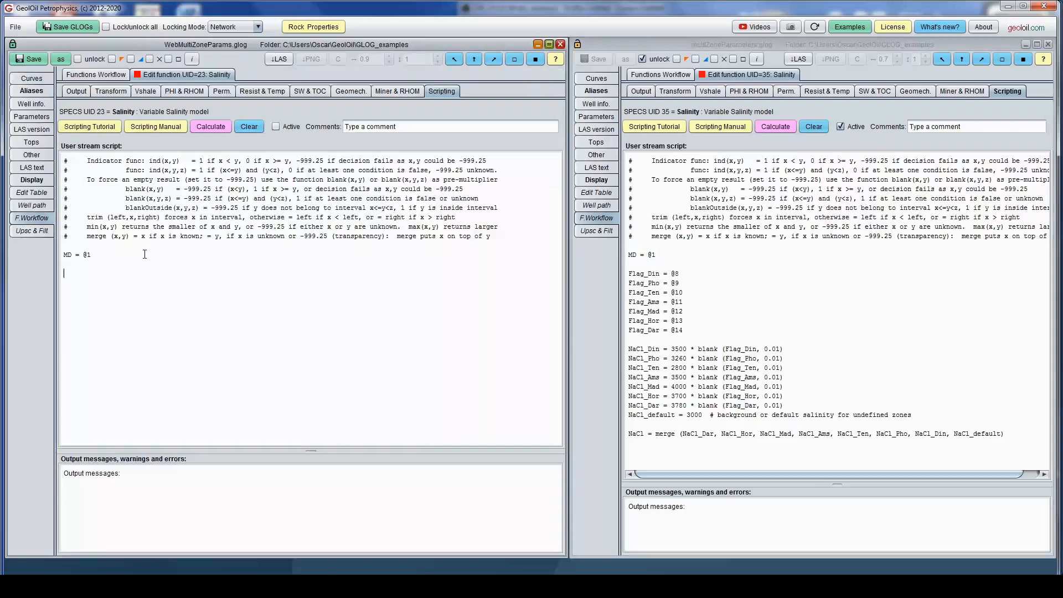
Compare the curve numbers of the zone flags, DinwoodyFlag through DarwinFlag, with the flag assignments in the reference script.
{"action": "left_click", "coordinate": [32, 78]}
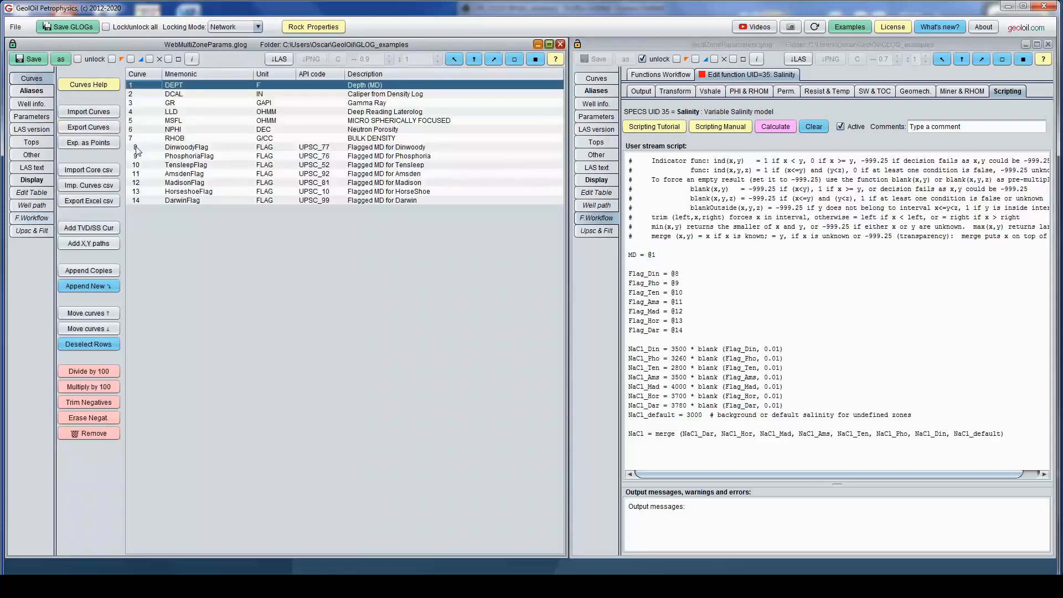
{"action": "left_click_drag", "start_coordinate": [137, 150], "coordinate": [134, 202]}
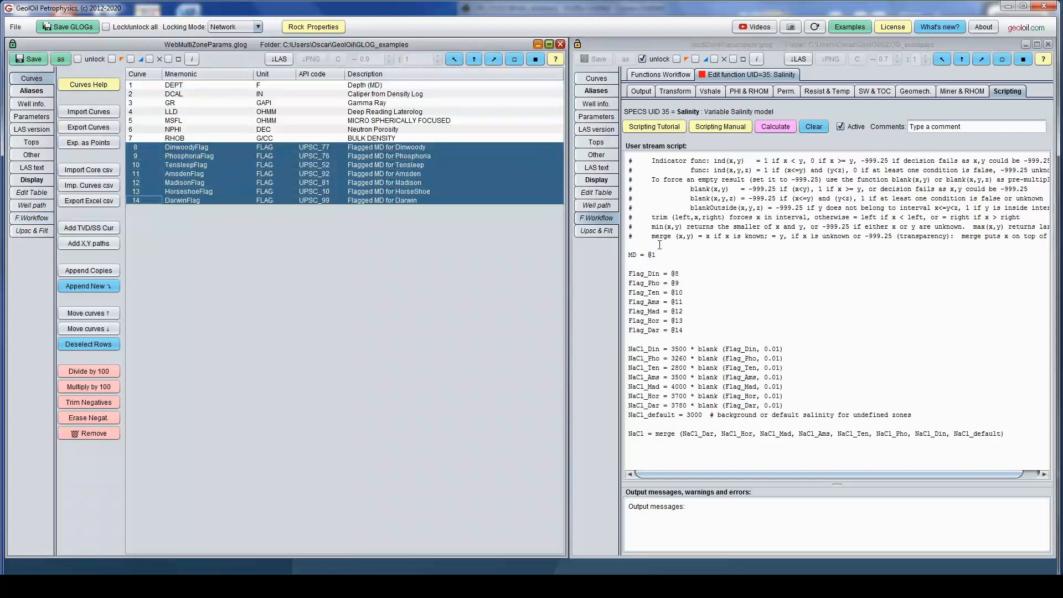
{"action": "left_click_drag", "start_coordinate": [628, 273], "coordinate": [695, 275]}
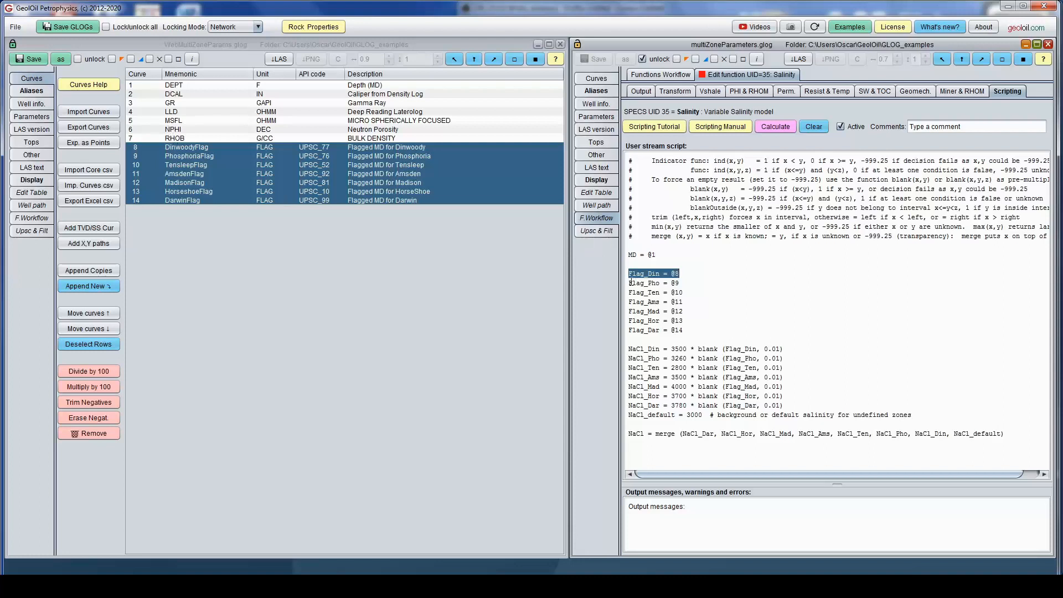
{"action": "left_click_drag", "start_coordinate": [628, 283], "coordinate": [680, 283]}
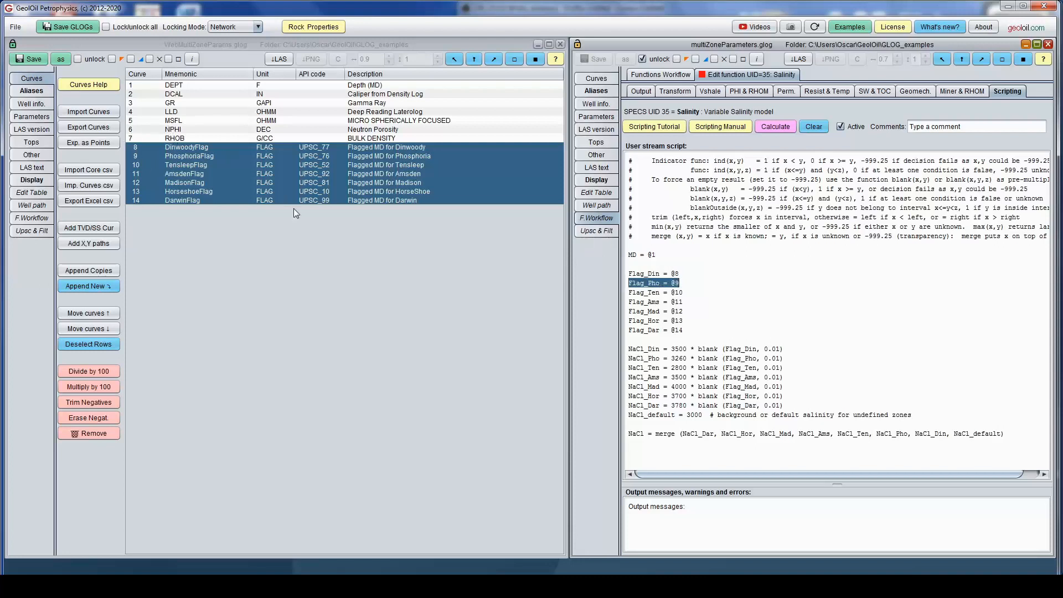
{"action": "left_click", "coordinate": [195, 214]}
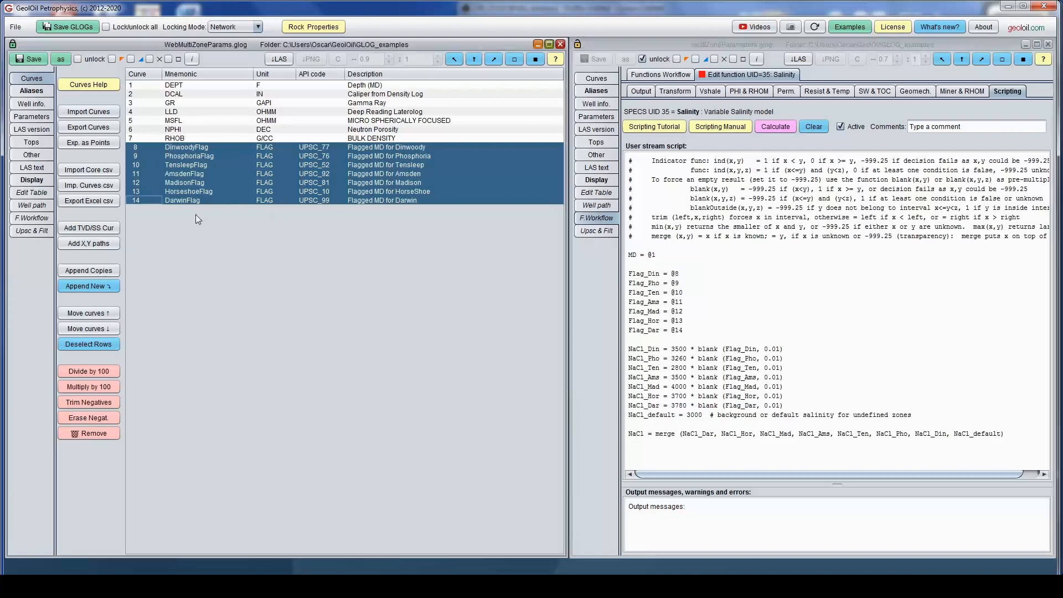
{"action": "left_click", "coordinate": [141, 155]}
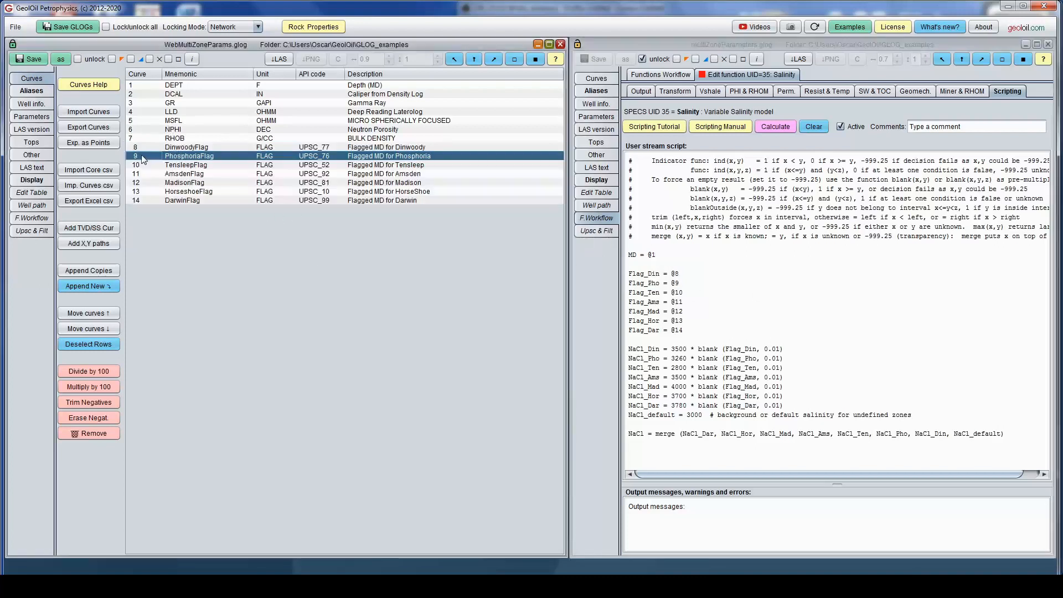
{"action": "left_click", "coordinate": [188, 165]}
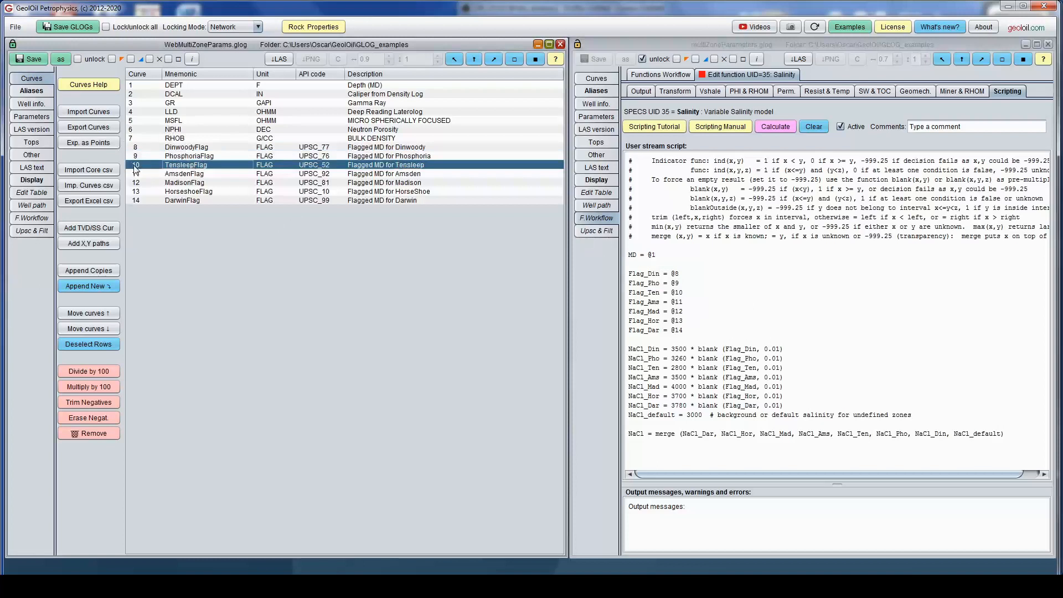
{"action": "left_click", "coordinate": [176, 175]}
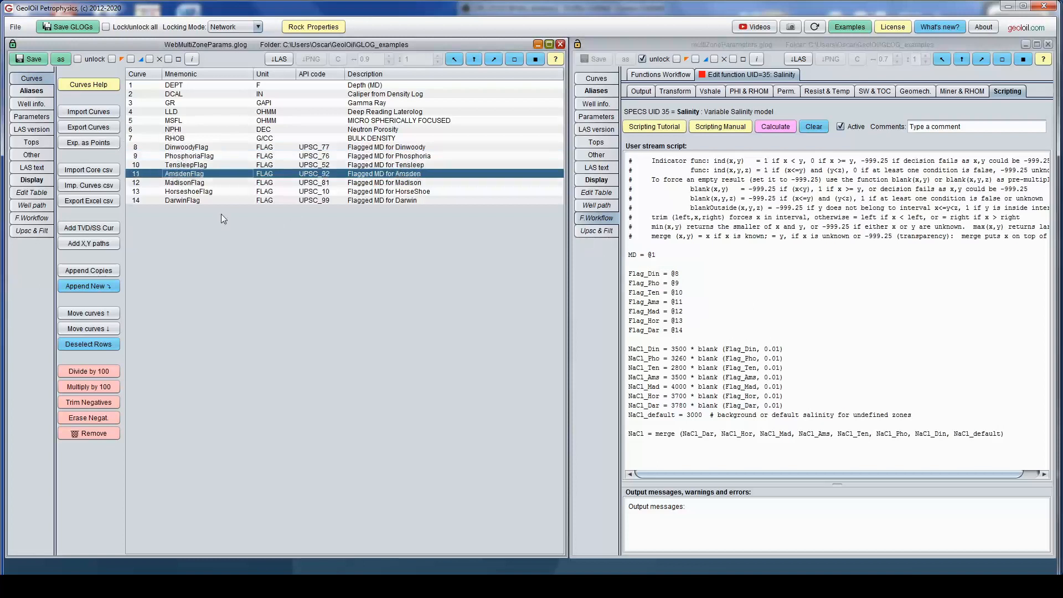
{"action": "left_click", "coordinate": [31, 217]}
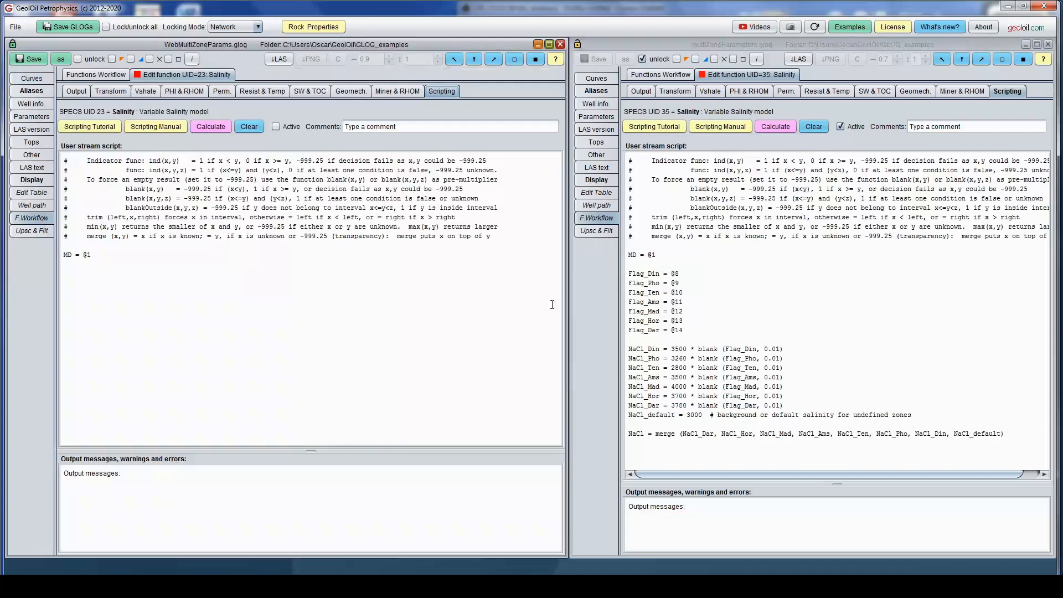
{"action": "left_click_drag", "start_coordinate": [694, 332], "coordinate": [628, 273]}
{"action": "key", "text": "ctrl+c"}
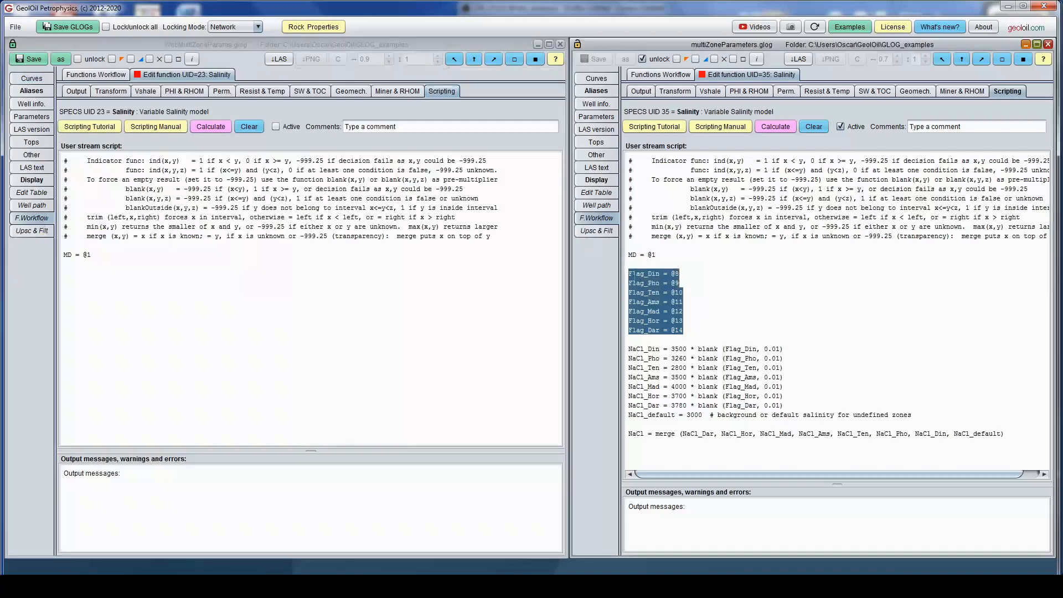
{"action": "left_click", "coordinate": [105, 271]}
{"action": "key", "text": "ctrl+v"}
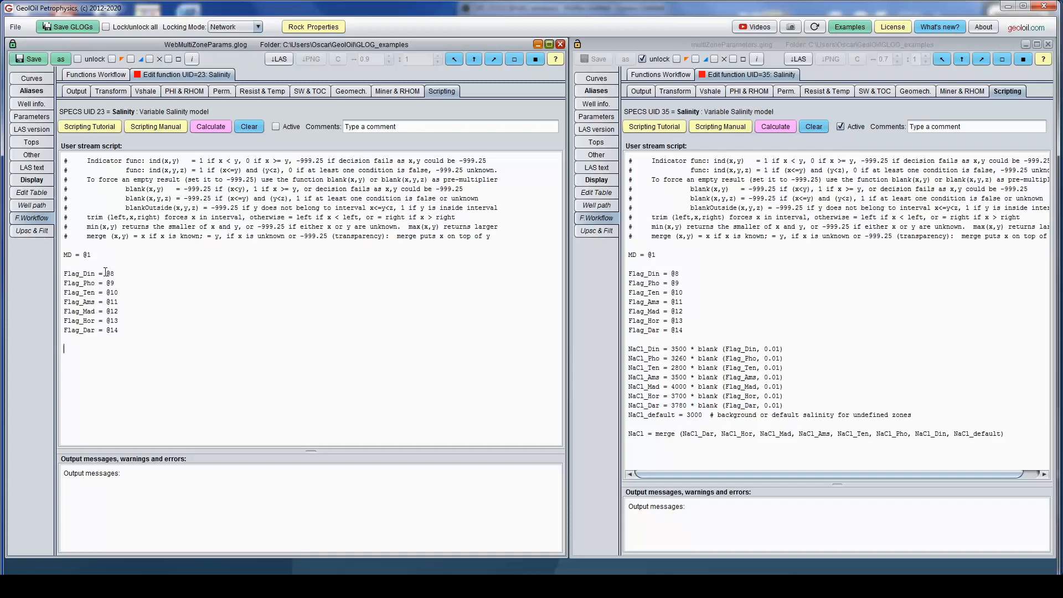
Begin the Dinwoody salinity line with NaCl_Din = 3500 * blank ( below the flags, checking the blank function's definition in the help comments.
{"action": "type", "text": "NaCl_Di"}
{"action": "type", "text": "n = 3500"}
{"action": "type", "text": "*"}
{"action": "left_click_drag", "start_coordinate": [699, 348], "coordinate": [718, 348]}
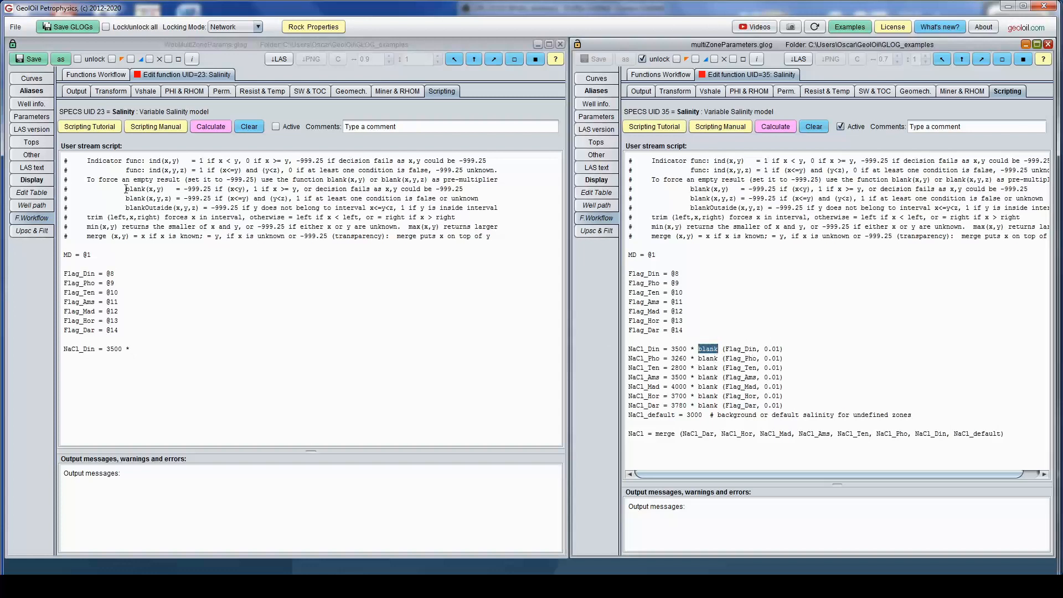
{"action": "left_click_drag", "start_coordinate": [126, 189], "coordinate": [142, 189]}
{"action": "left_click", "coordinate": [235, 217]}
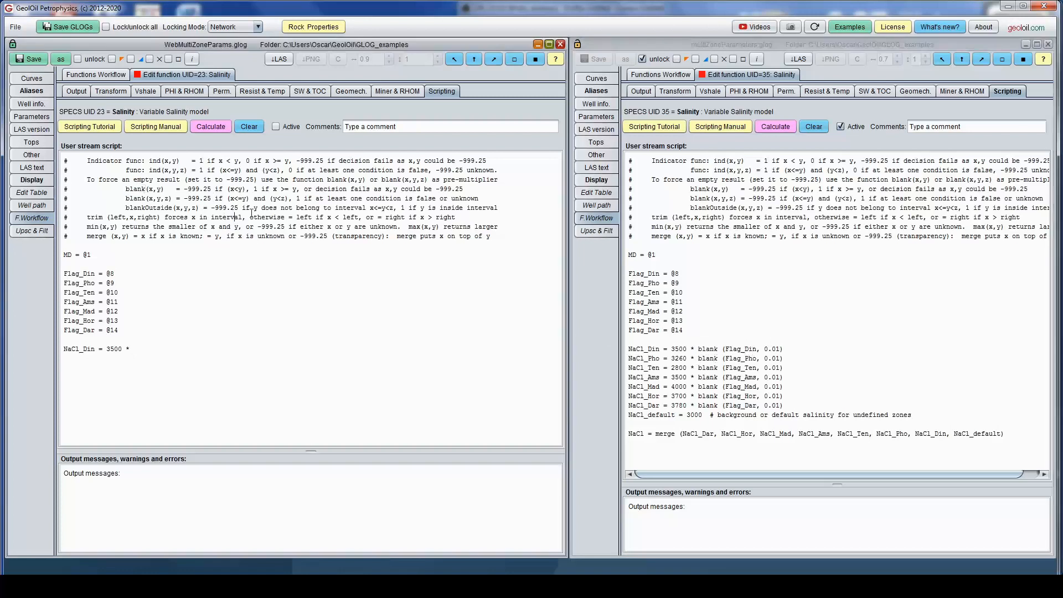
{"action": "left_click_drag", "start_coordinate": [254, 189], "coordinate": [297, 193]}
{"action": "left_click", "coordinate": [160, 347]}
{"action": "type", "text": "blank ("}
Complete the blank function of the NaCl_Din line with the arguments Flag_Din and 0.01.
{"action": "double_click", "coordinate": [78, 274]}
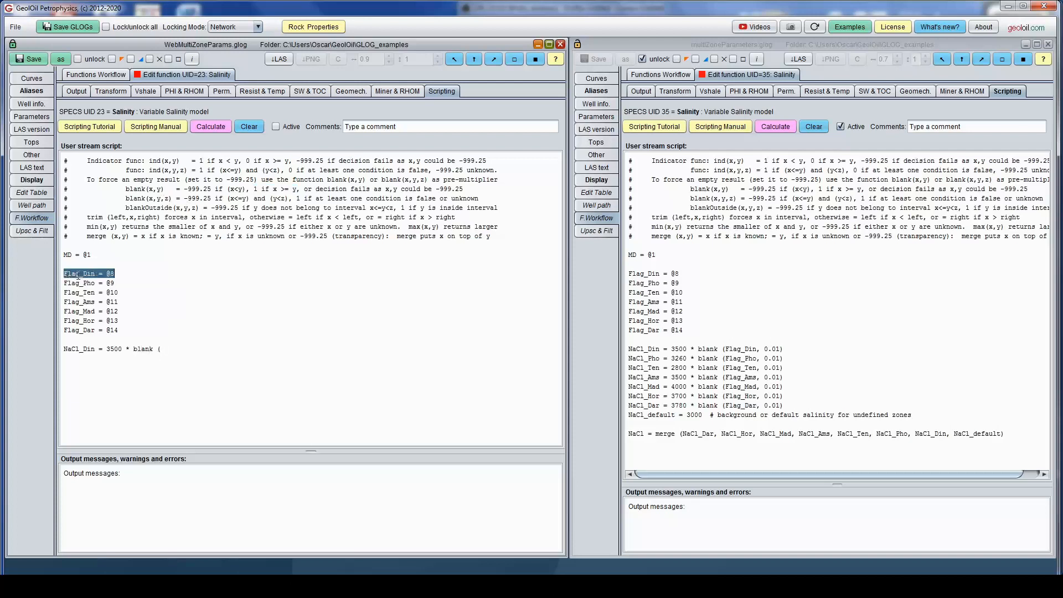
{"action": "double_click", "coordinate": [79, 274]}
{"action": "key", "text": "ctrl+c"}
{"action": "left_click", "coordinate": [189, 348]}
{"action": "key", "text": "ctrl+v"}
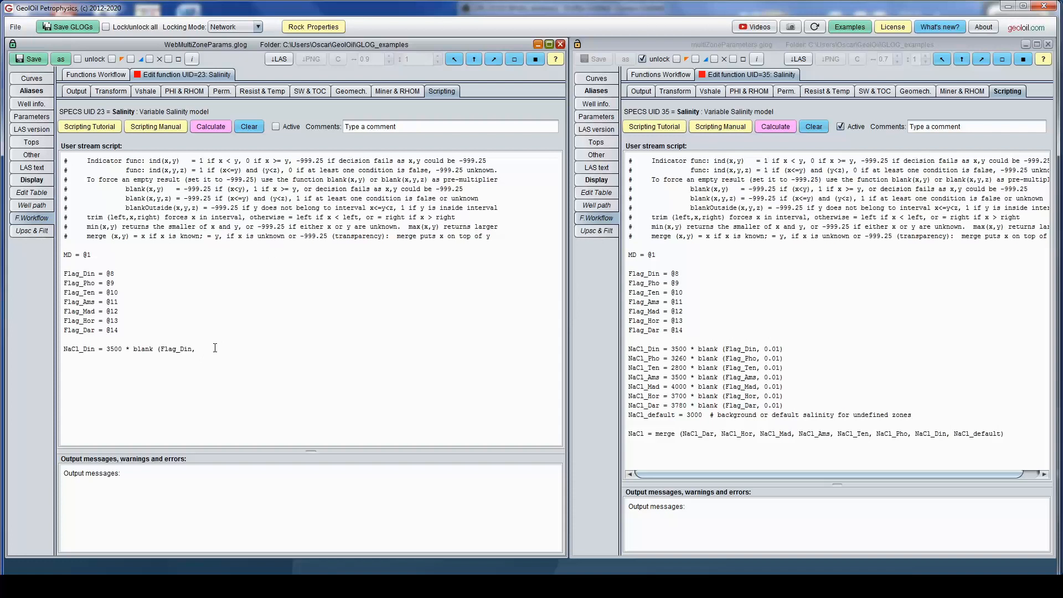
{"action": "type", "text": "01"}
Copy the six remaining zone salinity lines, NaCl_Pho through NaCl_Dar, from the reference script below the NaCl_Din line.
{"action": "left_click_drag", "start_coordinate": [787, 403], "coordinate": [627, 360]}
{"action": "key", "text": "ctrl+c"}
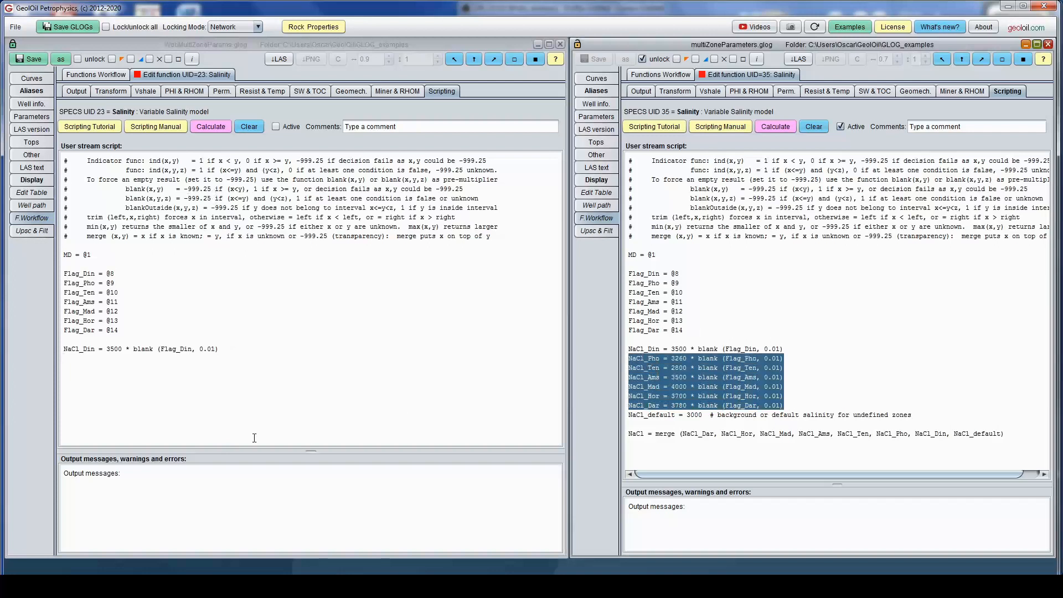
{"action": "left_click", "coordinate": [202, 361]}
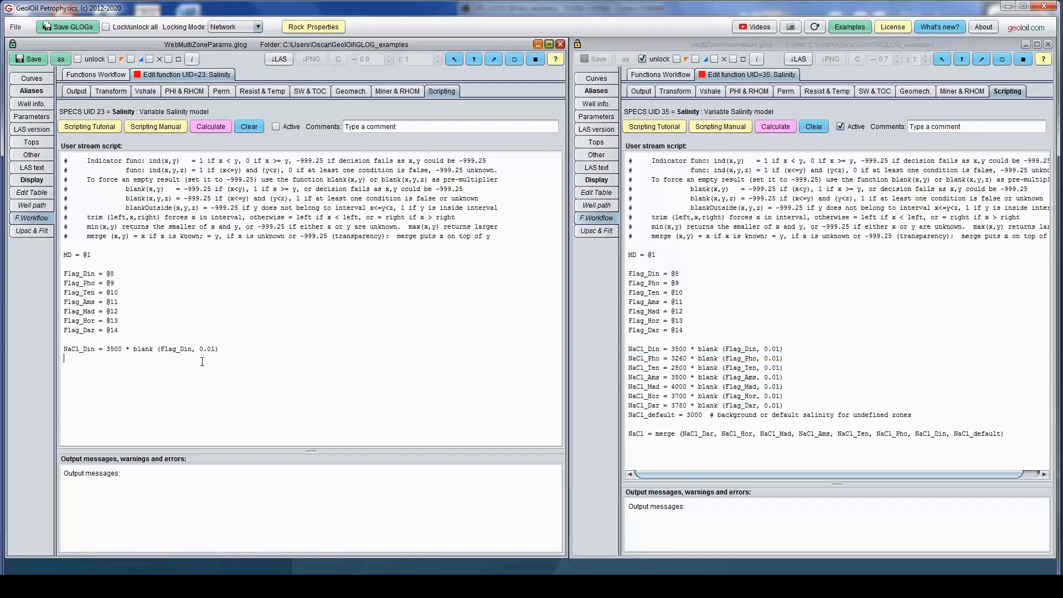
{"action": "key", "text": "ctrl+v"}
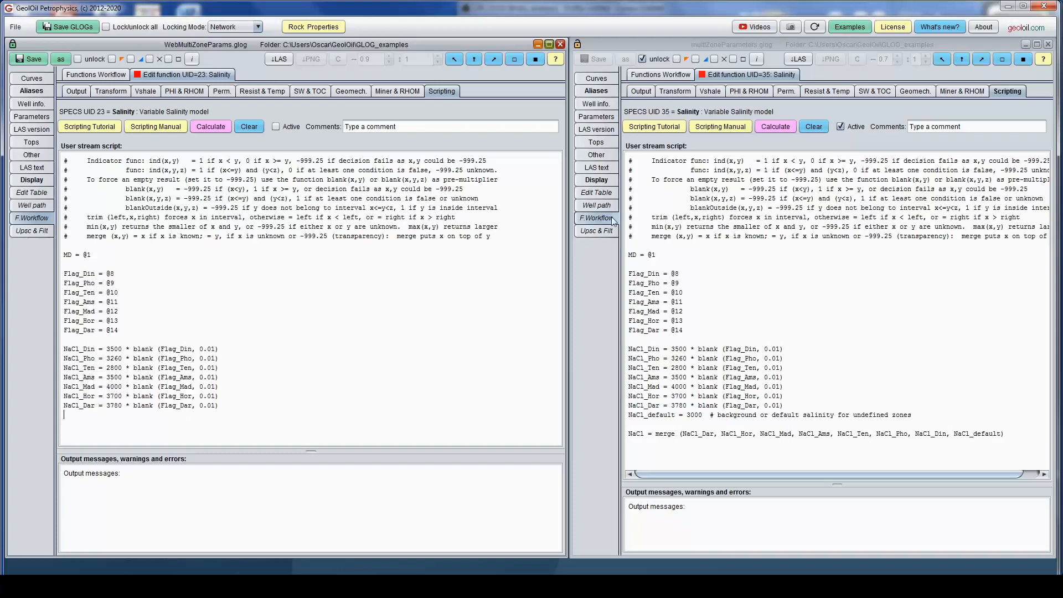
Display the multiZoneParameters.glog log plot and examine the interval between the Phosphoria and Tensleep zones.
{"action": "left_click", "coordinate": [596, 179]}
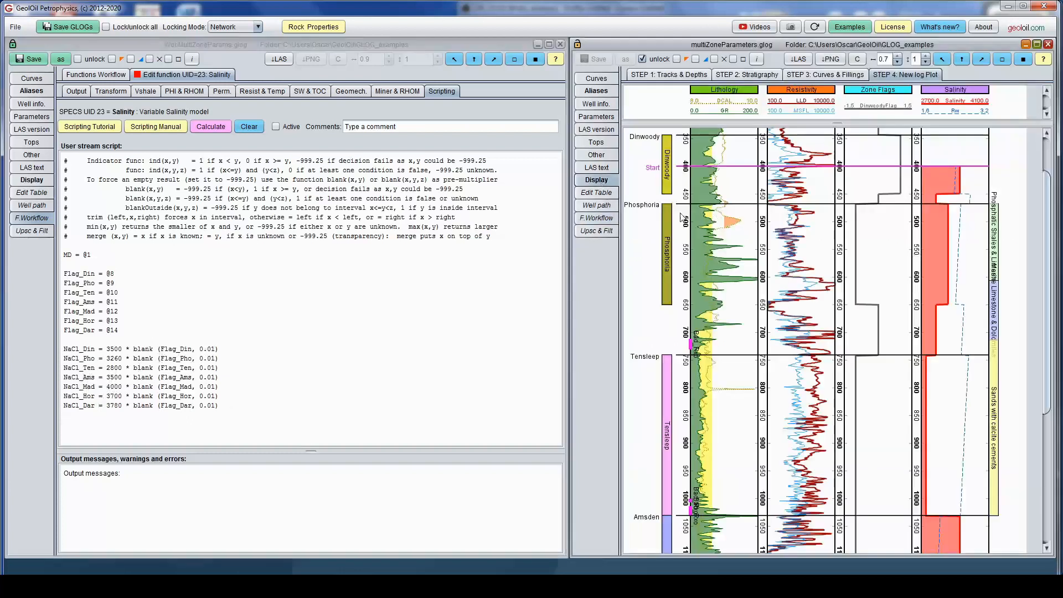
{"action": "left_click_drag", "start_coordinate": [649, 198], "coordinate": [649, 200]}
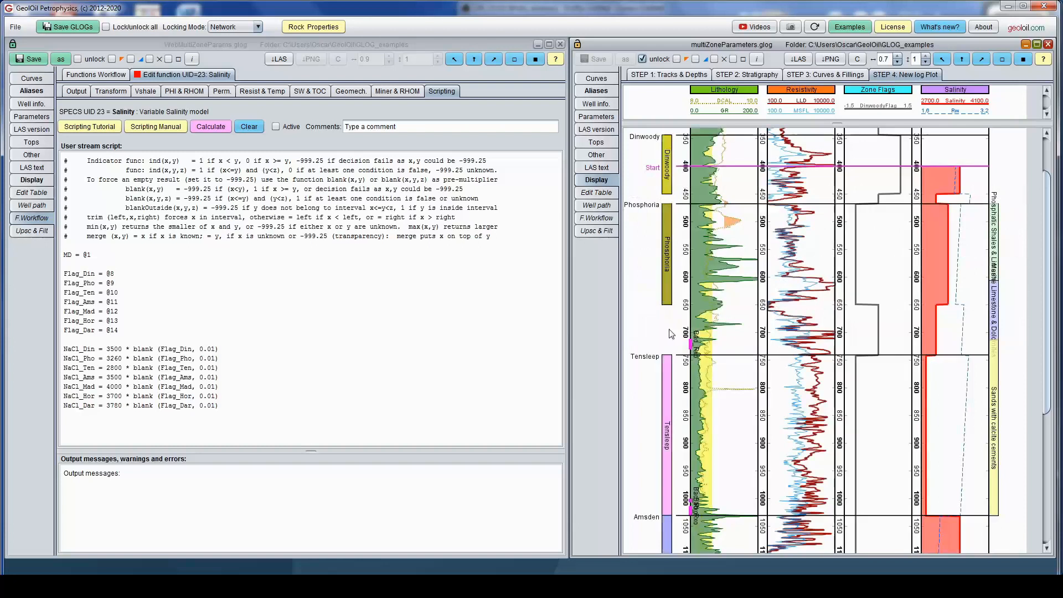
Begin the merged salinity line with NaCl = merge ( below the seven zone salinity lines, consulting the default salinity line in the reference script.
{"action": "mouse_move", "coordinate": [1051, 261]}
{"action": "left_mouse_down"}
{"action": "mouse_move", "coordinate": [1054, 306]}
{"action": "mouse_move", "coordinate": [1055, 223]}
{"action": "left_mouse_up"}
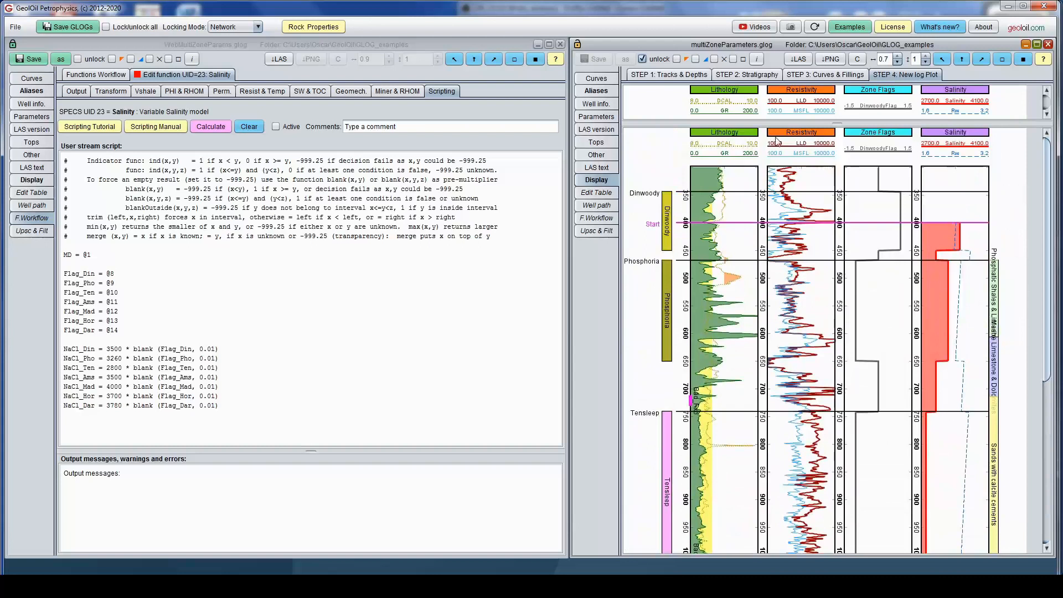
{"action": "left_click", "coordinate": [607, 219]}
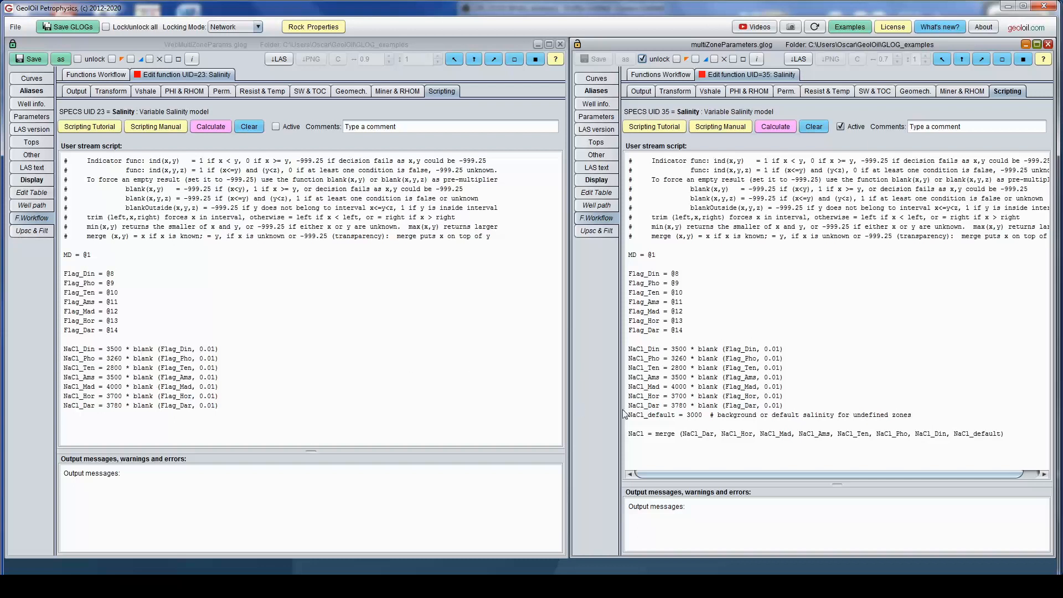
{"action": "left_click_drag", "start_coordinate": [628, 415], "coordinate": [926, 418]}
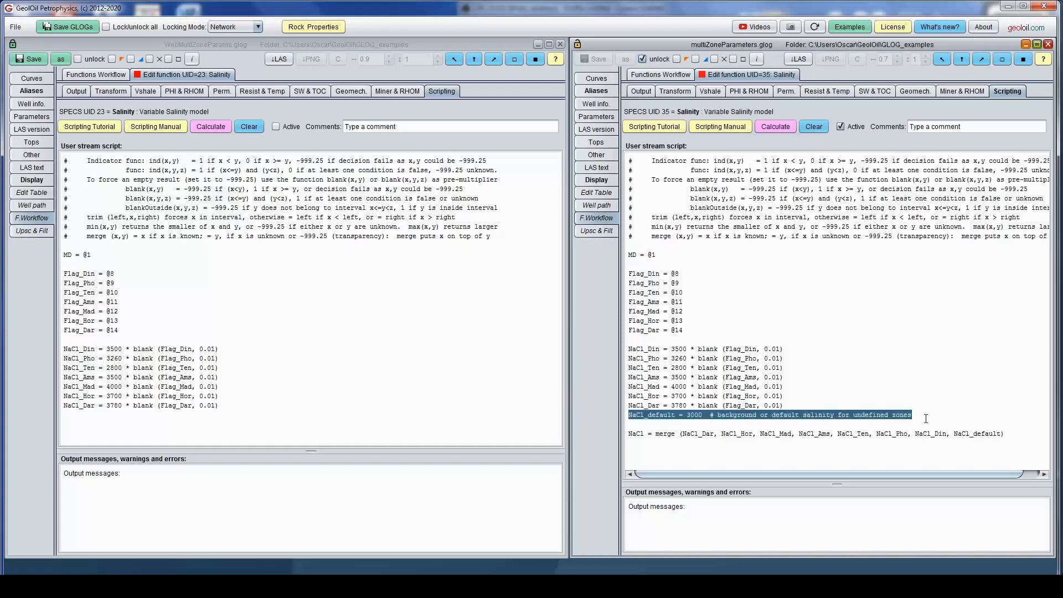
{"action": "left_click", "coordinate": [907, 398]}
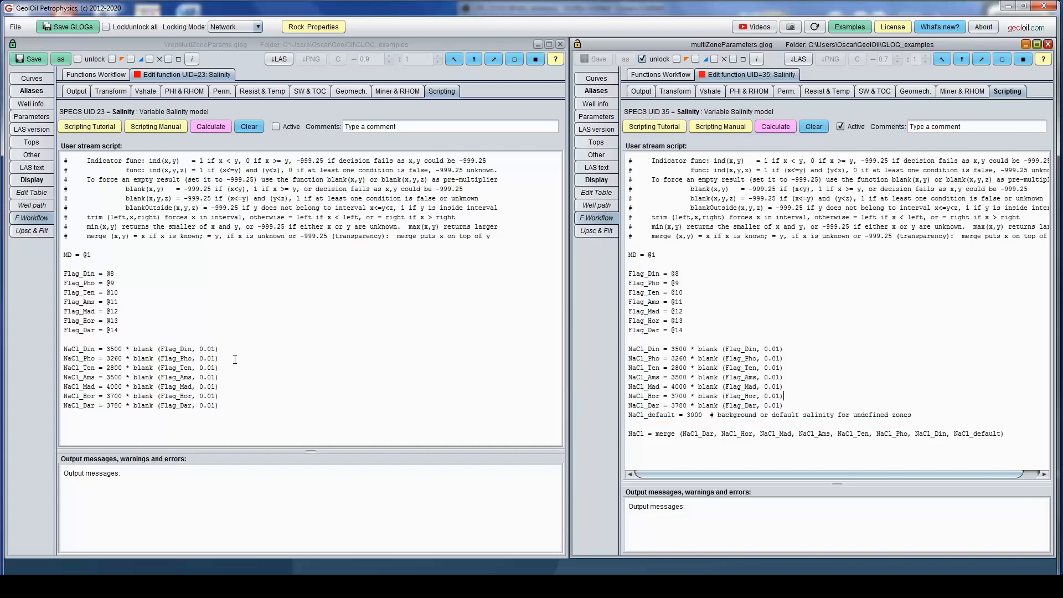
{"action": "left_click", "coordinate": [629, 435]}
{"action": "left_click", "coordinate": [159, 422]}
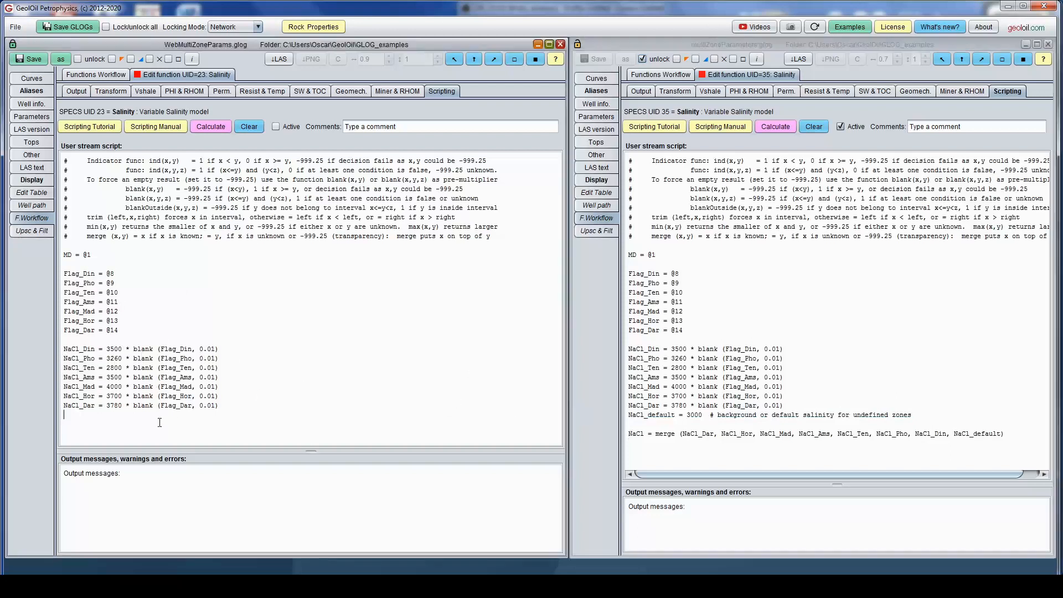
{"action": "type", "text": "NaCl = merge ("}
Read the merge function's definition and GR1/GR2 example in the GLS Reference Manual in the browser.
{"action": "left_click", "coordinate": [277, 584]}
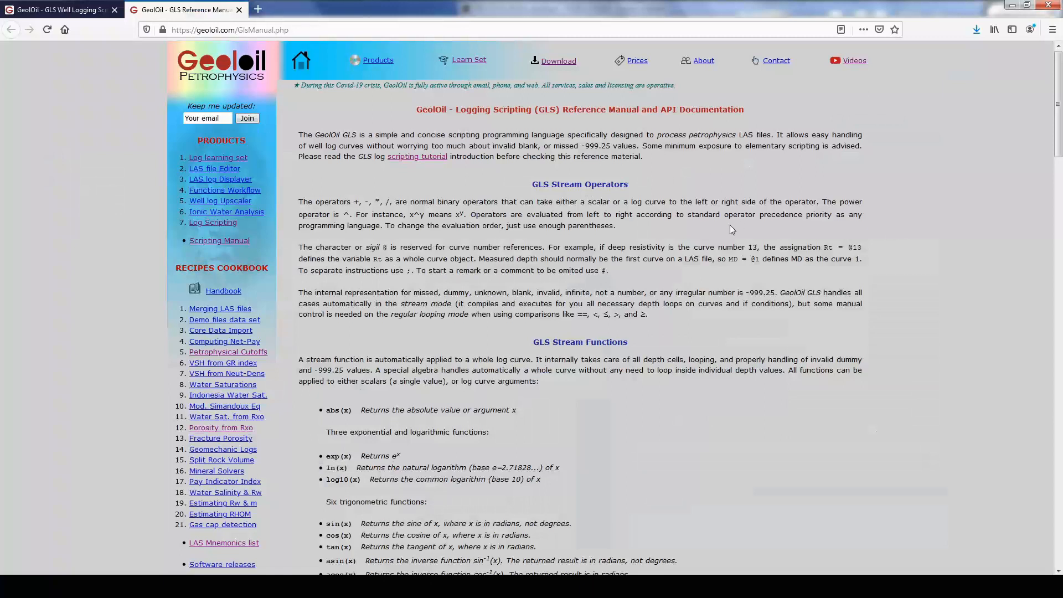
{"action": "scroll", "coordinate": [767, 288], "scroll_direction": "down", "scroll_amount": 20}
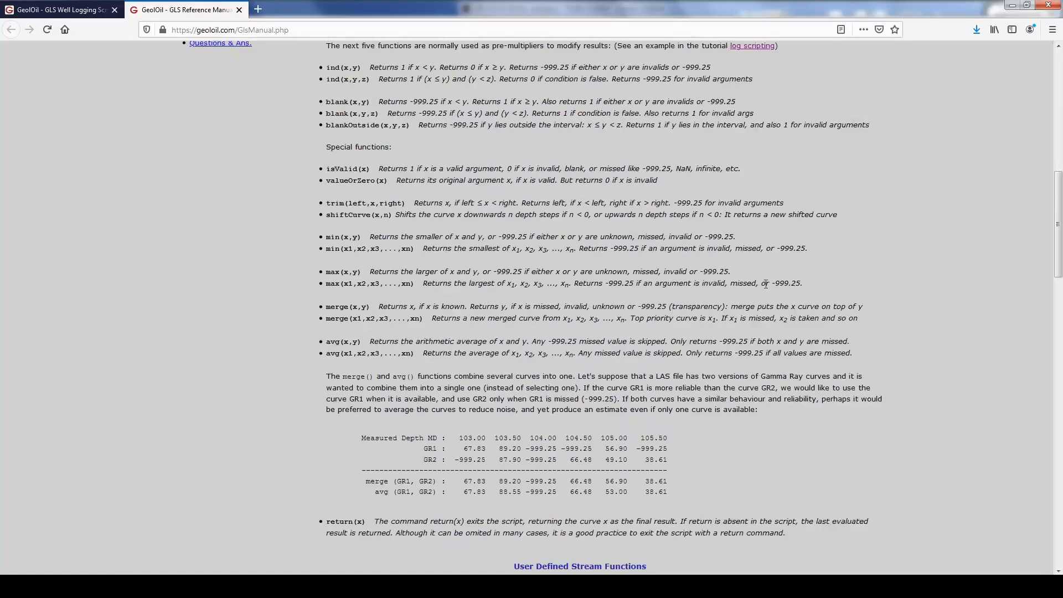
{"action": "scroll", "coordinate": [765, 284], "scroll_direction": "down", "scroll_amount": 2}
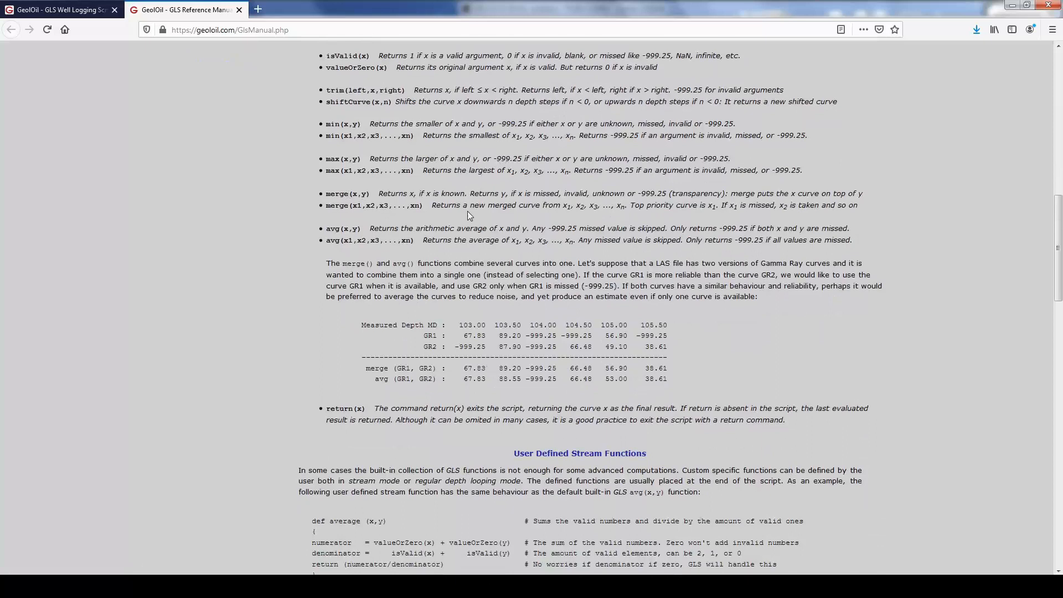
{"action": "scroll", "coordinate": [862, 277], "scroll_direction": "down", "scroll_amount": 3}
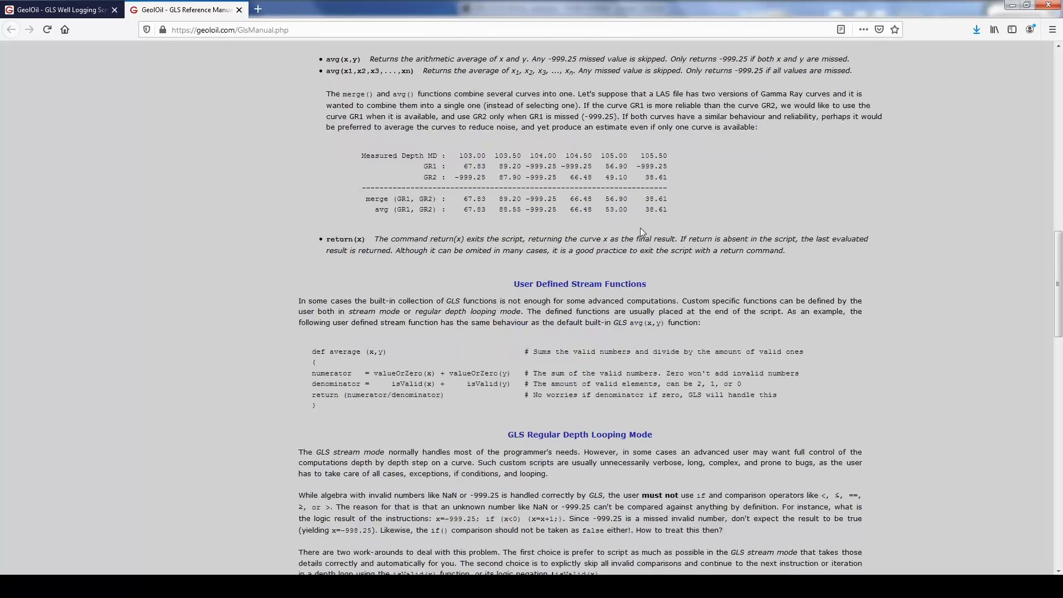
{"action": "scroll", "coordinate": [850, 288], "scroll_direction": "up", "scroll_amount": 20}
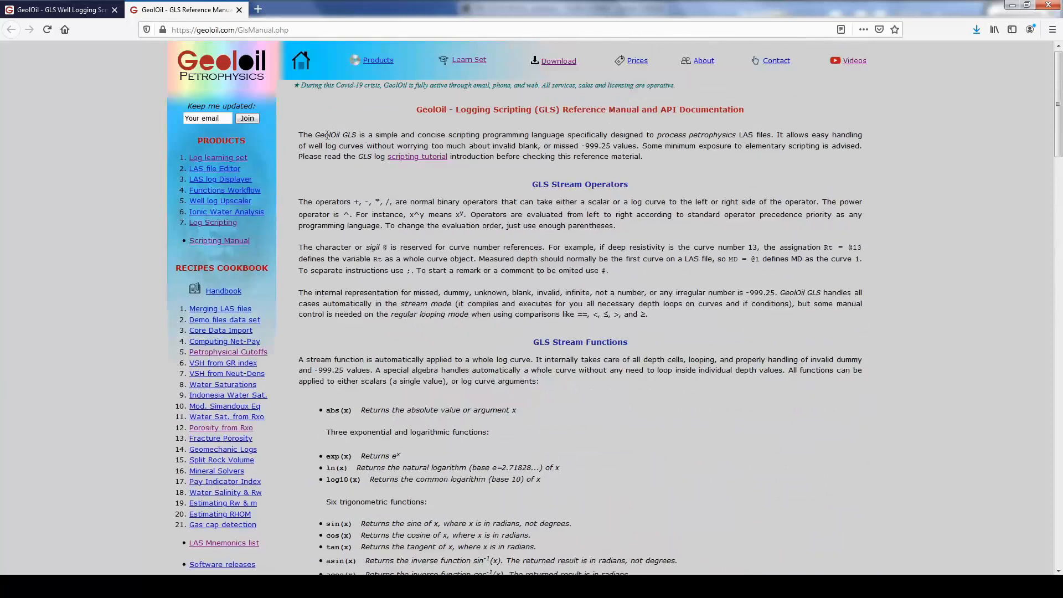
{"action": "left_click", "coordinate": [1011, 5]}
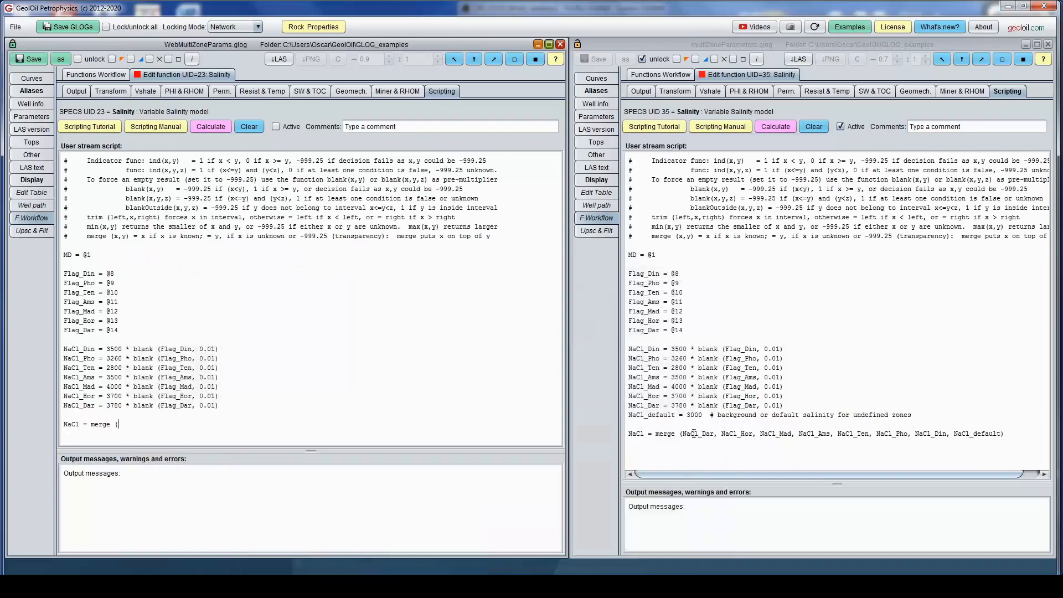
Compare the Amsden and Horseshoe salinity values with the overlapping zones in the reference log plot to establish the merge priority order.
{"action": "left_click", "coordinate": [609, 182]}
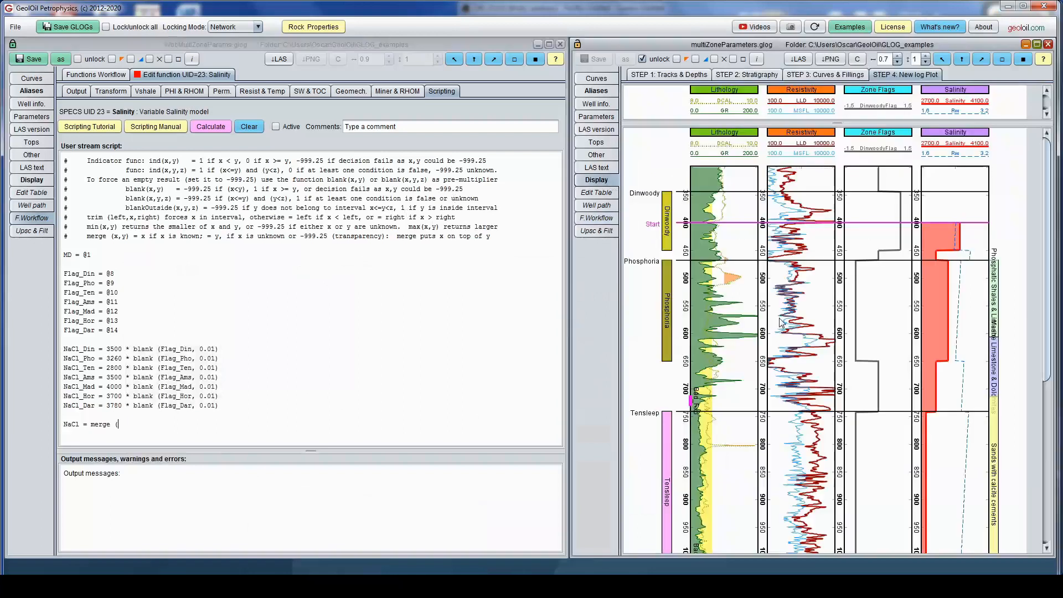
{"action": "left_click_drag", "start_coordinate": [1048, 290], "coordinate": [1048, 450]}
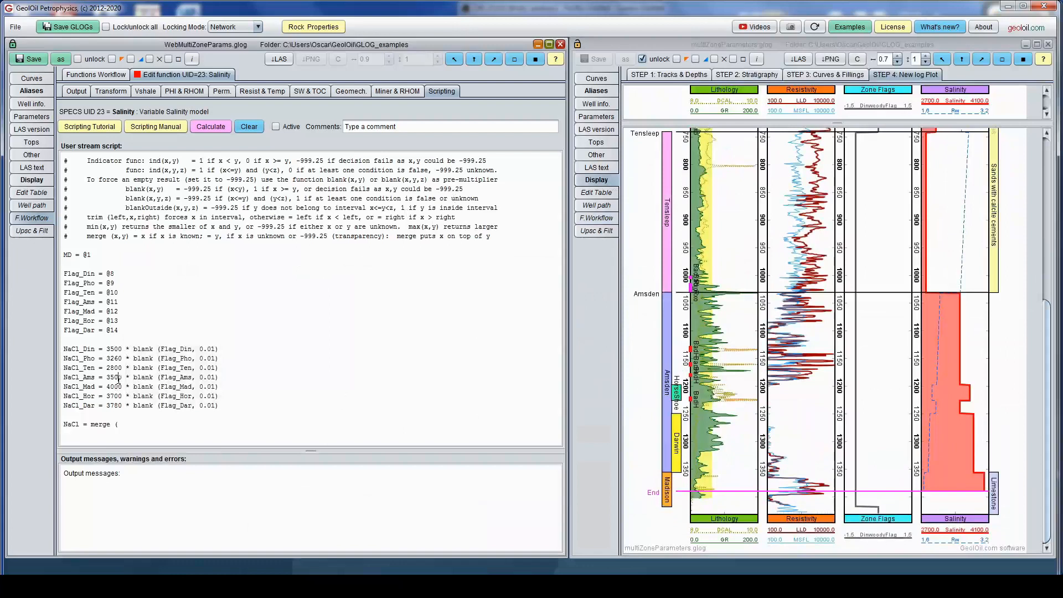
{"action": "double_click", "coordinate": [114, 377]}
{"action": "left_click", "coordinate": [655, 391]}
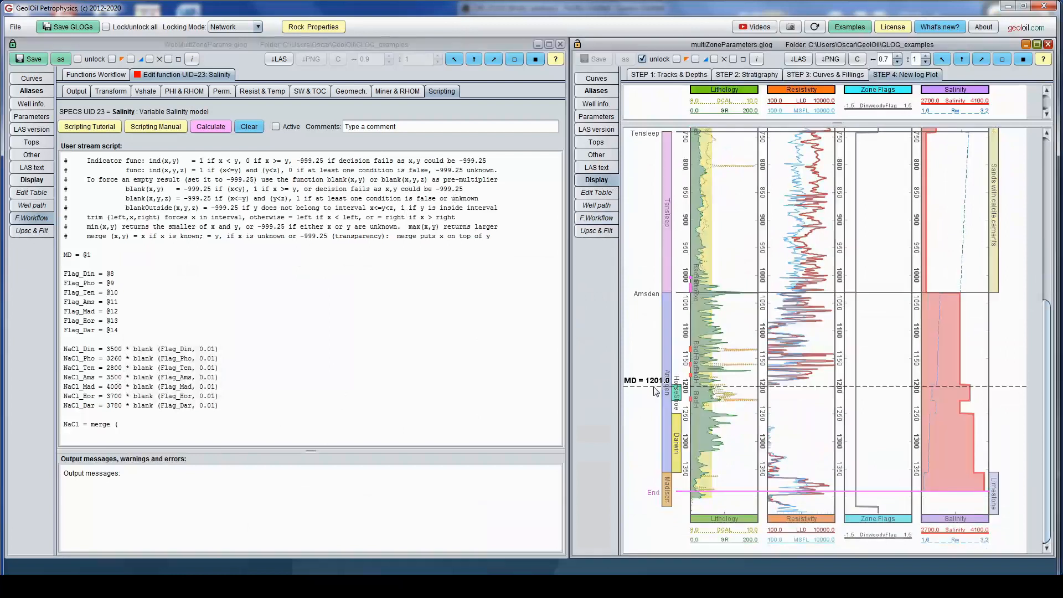
{"action": "double_click", "coordinate": [114, 396]}
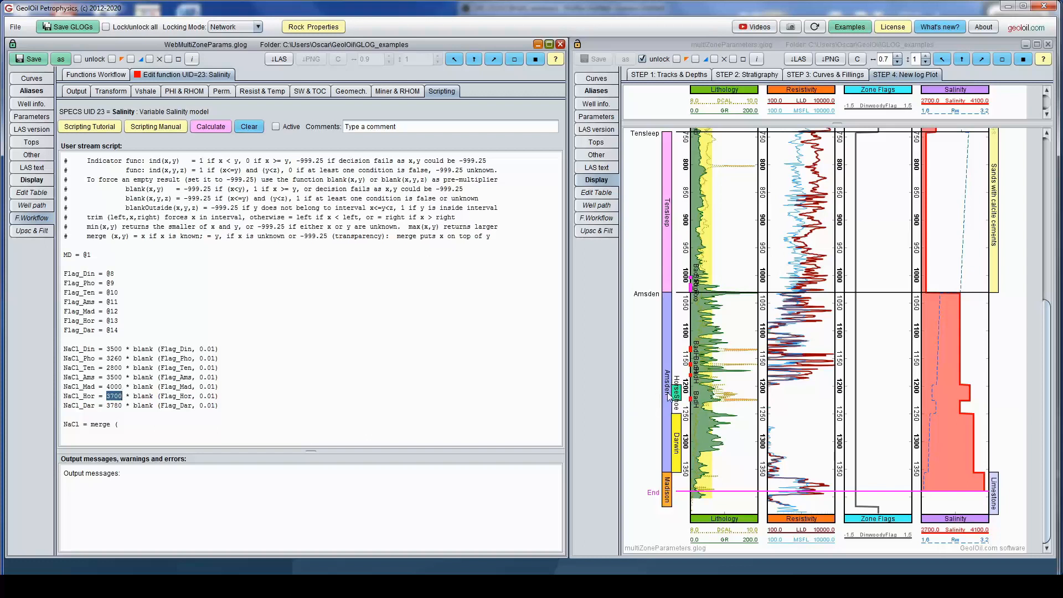
{"action": "left_click", "coordinate": [612, 222]}
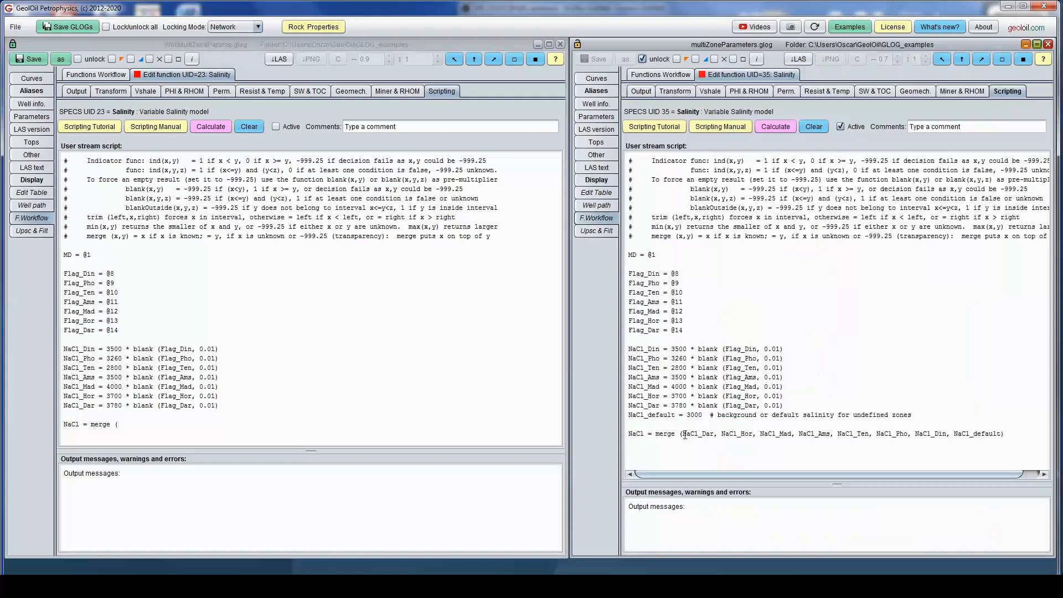
{"action": "left_click", "coordinate": [599, 181]}
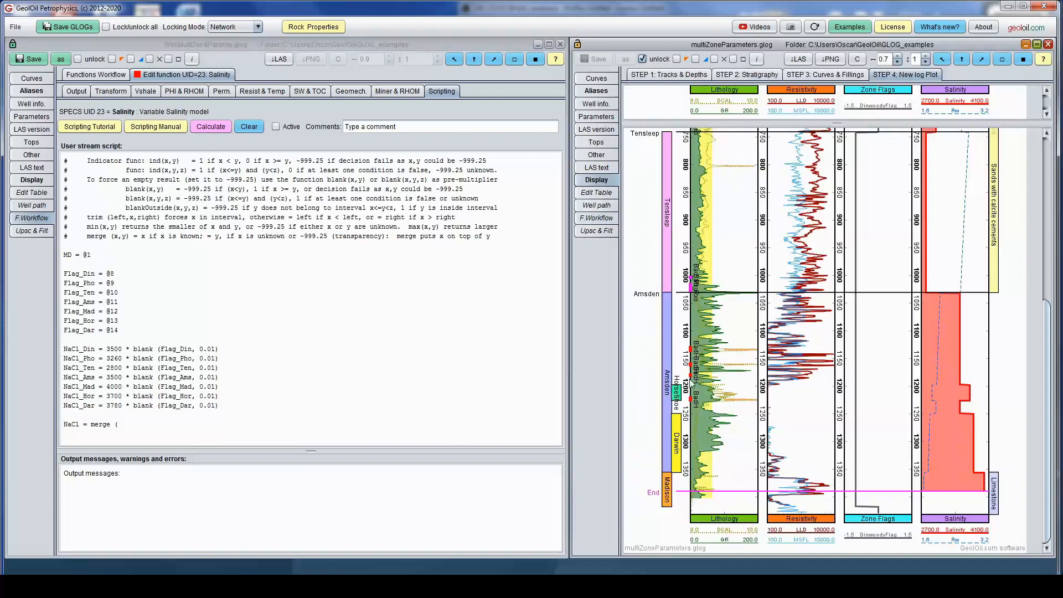
{"action": "left_click", "coordinate": [597, 218]}
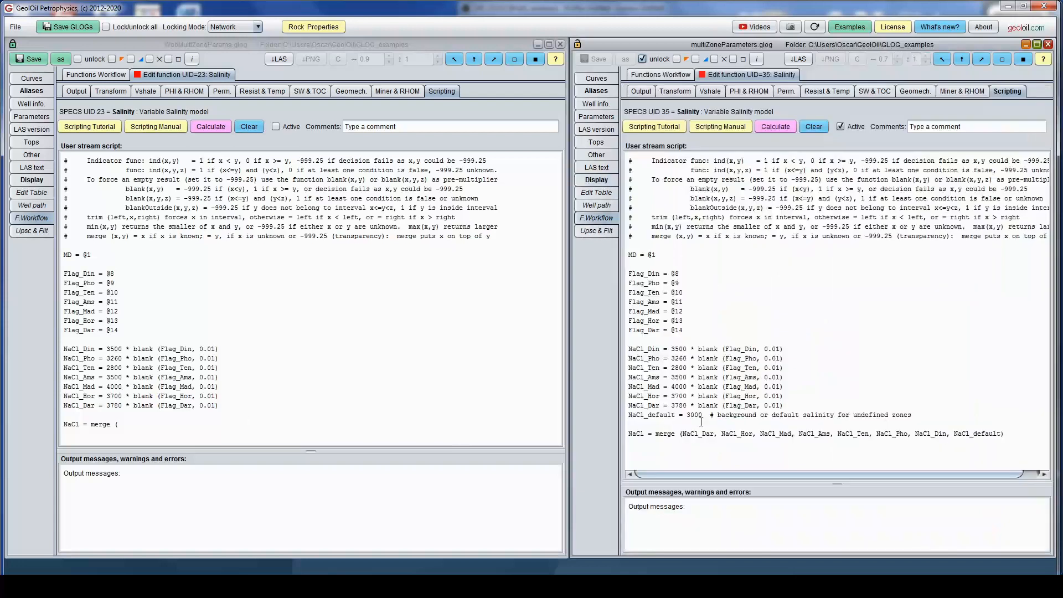
Complete the merge function with the reference arguments NaCl_Dar, NaCl_Hor, NaCl_Mad, NaCl_Ams, NaCl_Ten, NaCl_Pho and NaCl_Din, leaving out NaCl_default.
{"action": "left_click_drag", "start_coordinate": [682, 434], "coordinate": [761, 434]}
{"action": "key", "text": "ctrl+c"}
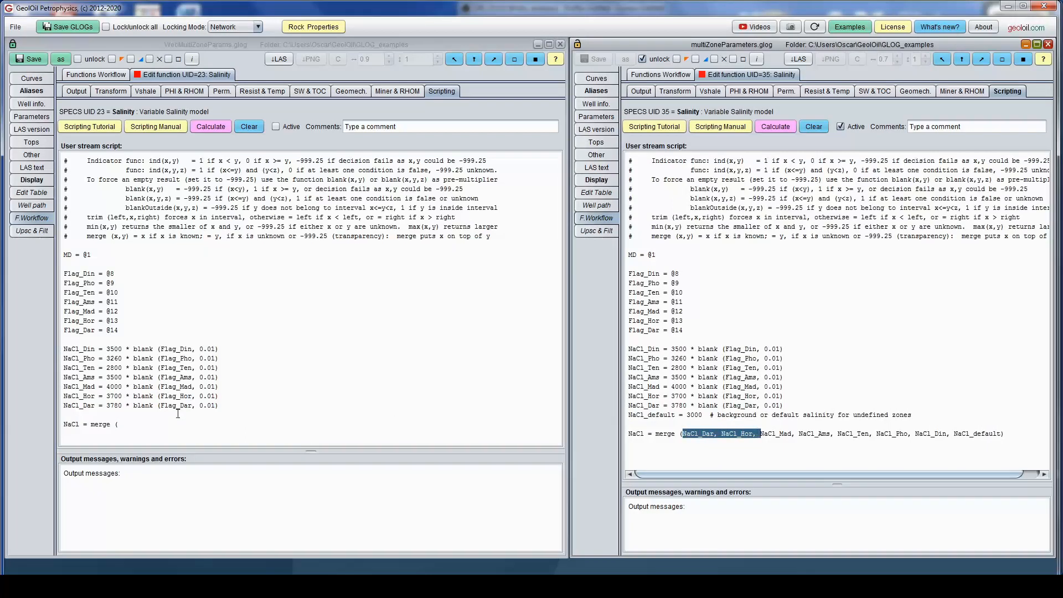
{"action": "left_click", "coordinate": [148, 427]}
{"action": "key", "text": "ctrl+v"}
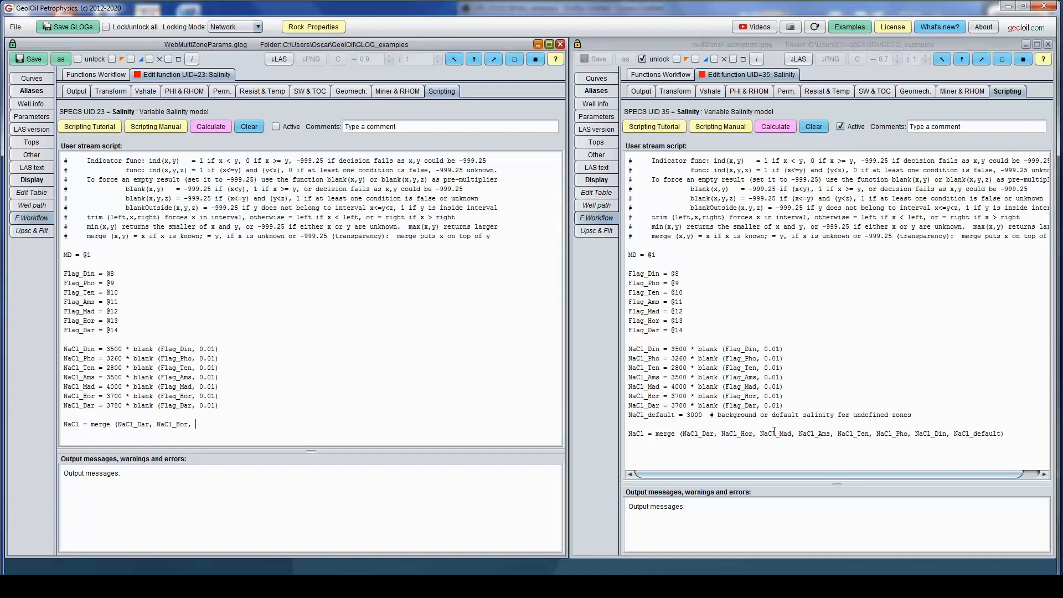
{"action": "left_click_drag", "start_coordinate": [762, 433], "coordinate": [947, 433]}
{"action": "key", "text": "ctrl+c"}
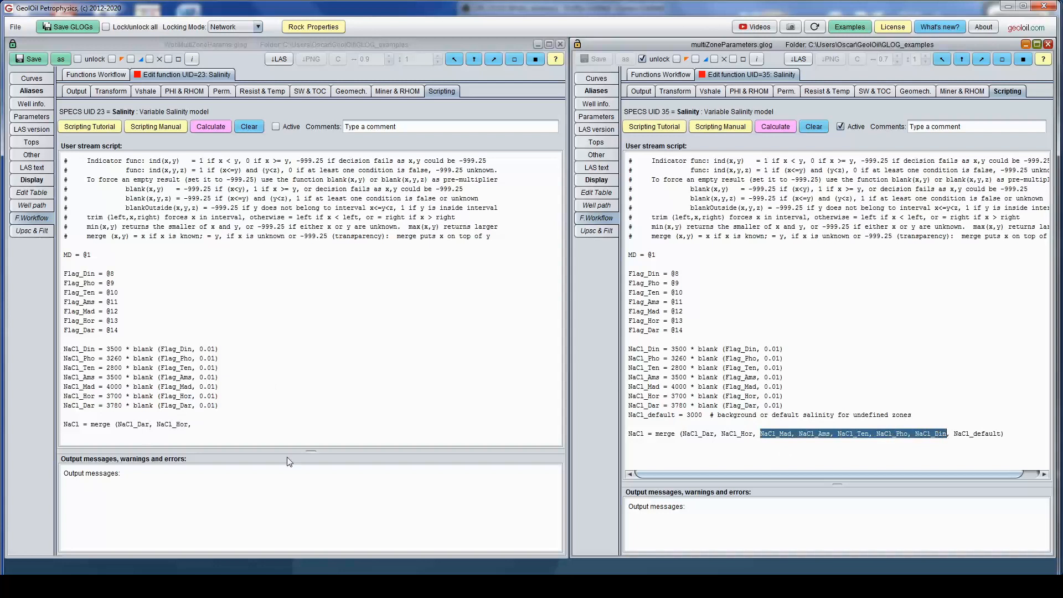
{"action": "left_click", "coordinate": [215, 424]}
{"action": "key", "text": "ctrl+v"}
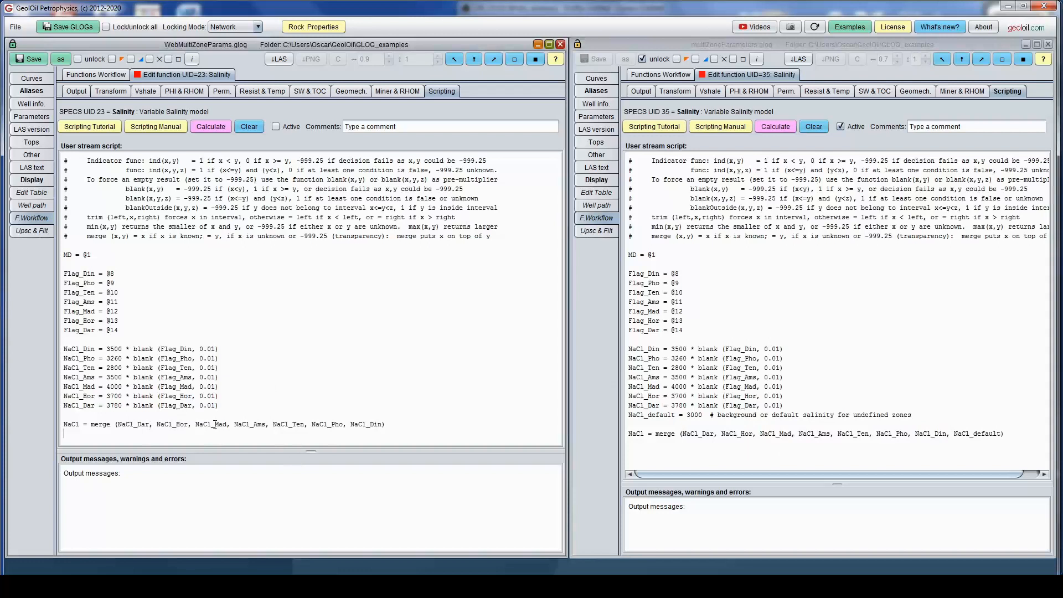
Clear the script's output messages and try to calculate the Salinity function.
{"action": "left_click", "coordinate": [256, 128]}
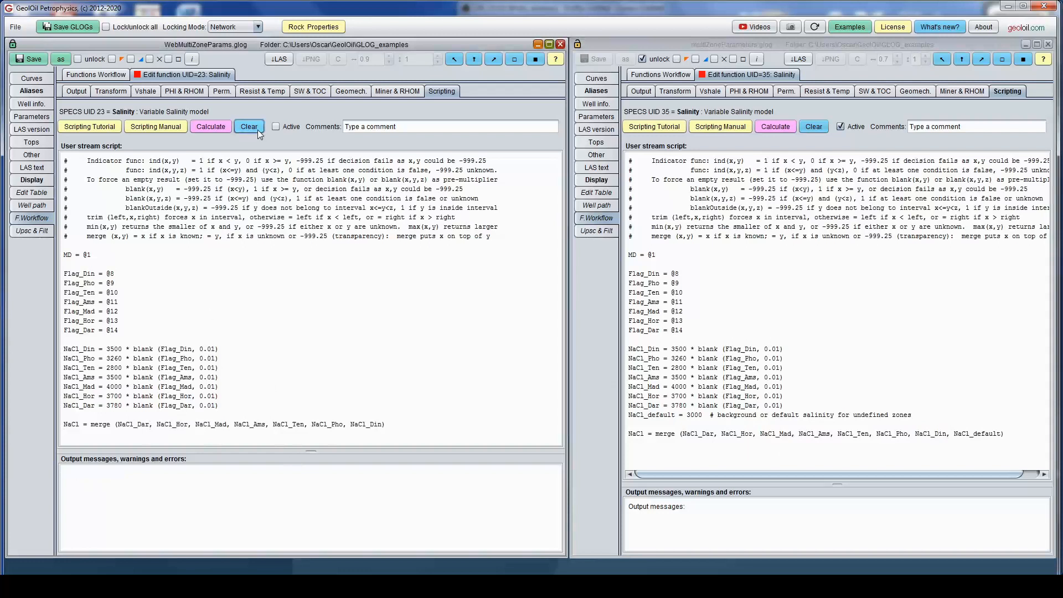
{"action": "left_click", "coordinate": [221, 128]}
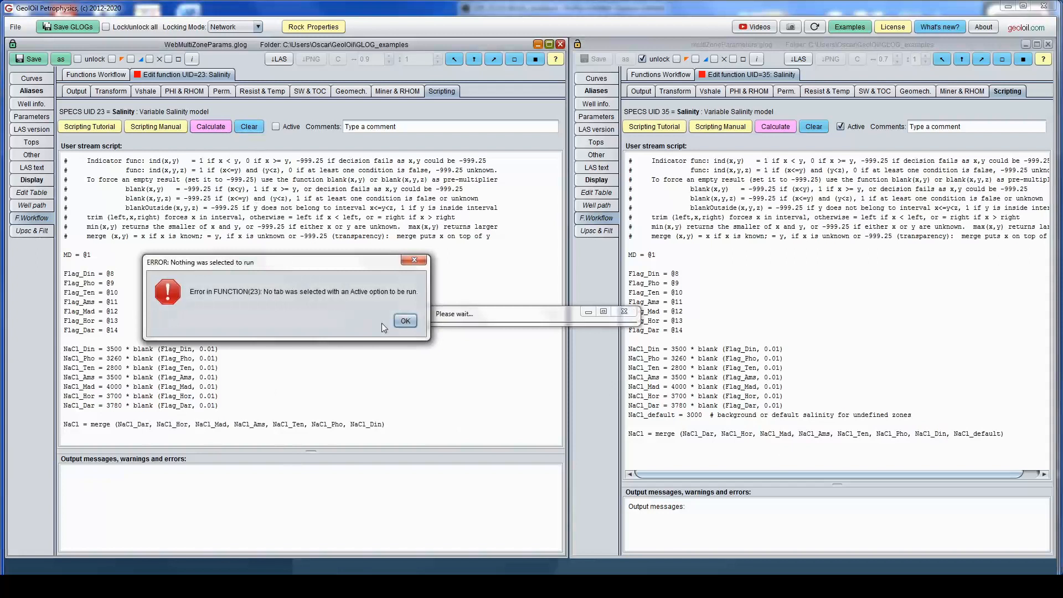
{"action": "left_click", "coordinate": [405, 321]}
Set the Salinity function's script as active and calculate it with the output messages cleared.
{"action": "left_click", "coordinate": [275, 127]}
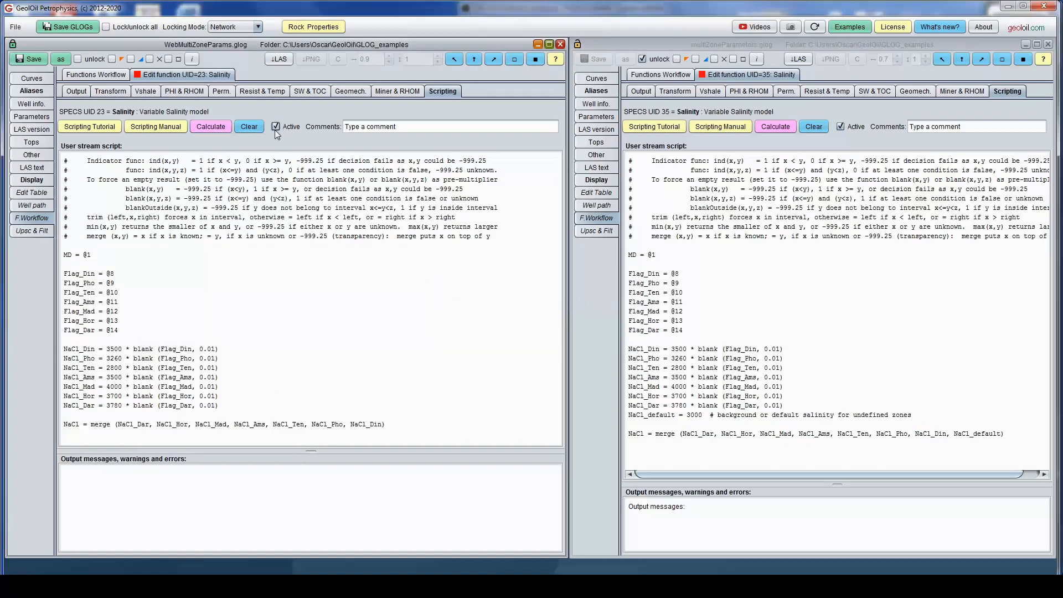
{"action": "left_click", "coordinate": [248, 128]}
{"action": "left_click", "coordinate": [220, 128]}
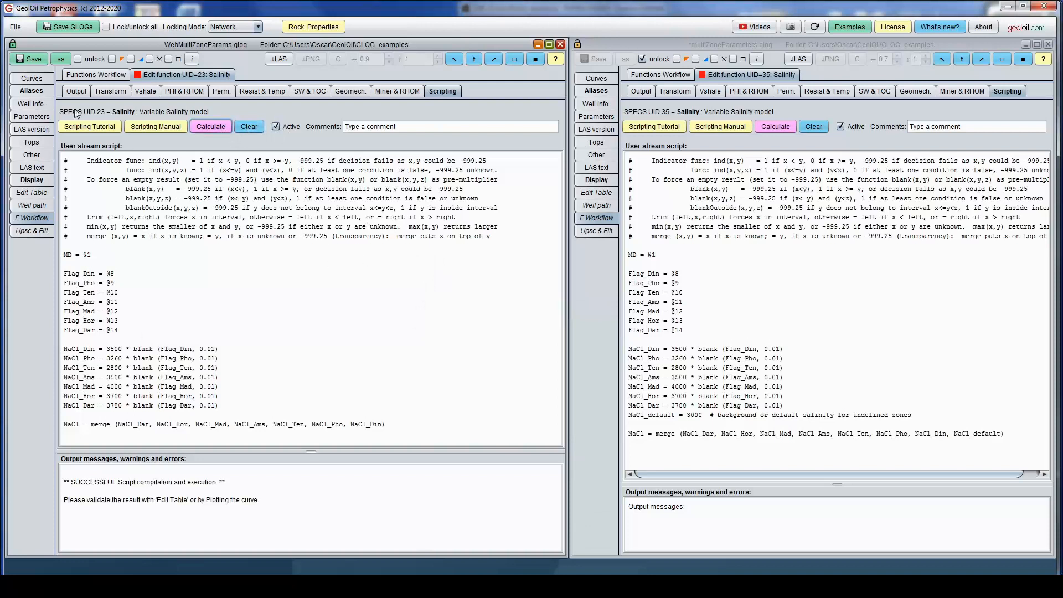
Show the curves DinwoodyFlag through Salinity, numbers 8 to 15, in the WebMultiZoneParams.glog edit table.
{"action": "left_click", "coordinate": [33, 79]}
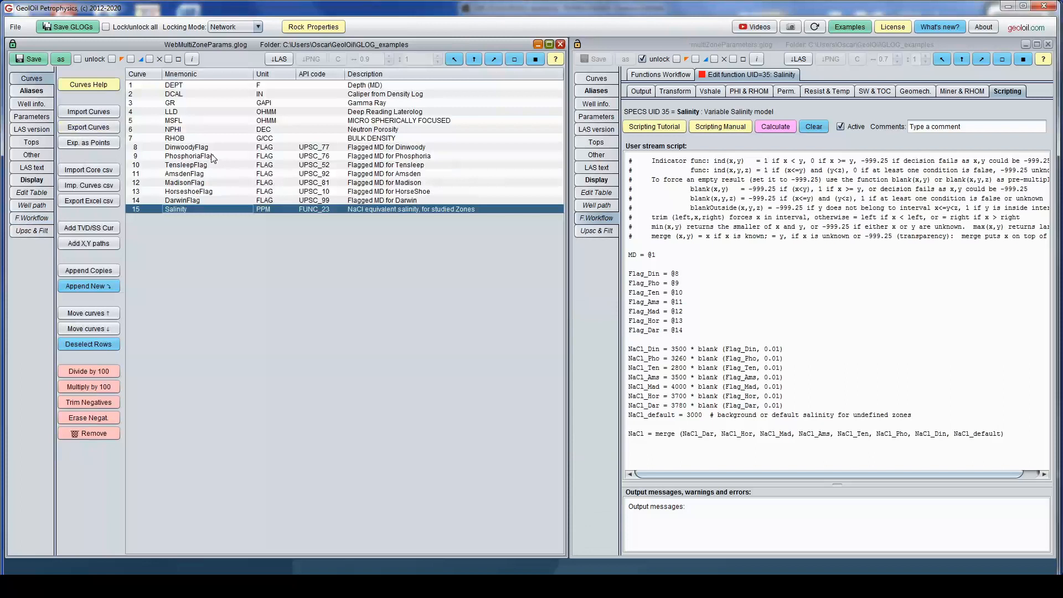
{"action": "left_click_drag", "start_coordinate": [211, 148], "coordinate": [211, 210]}
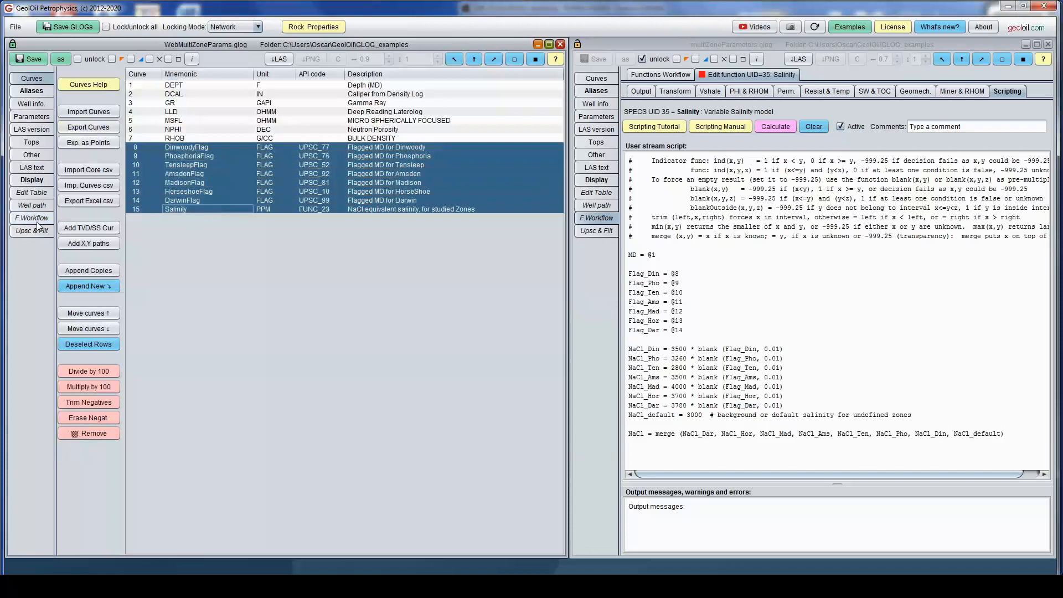
{"action": "left_click", "coordinate": [47, 193]}
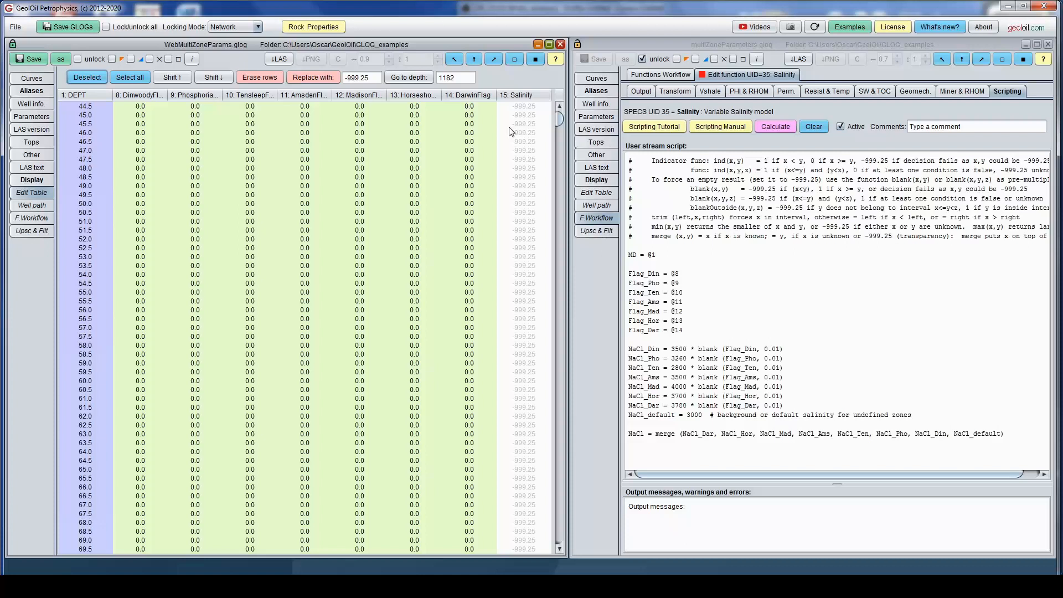
Compare the table's Dinwoody flag and Salinity values around the zone top and the Start depth with the reference log plot.
{"action": "left_click", "coordinate": [597, 180]}
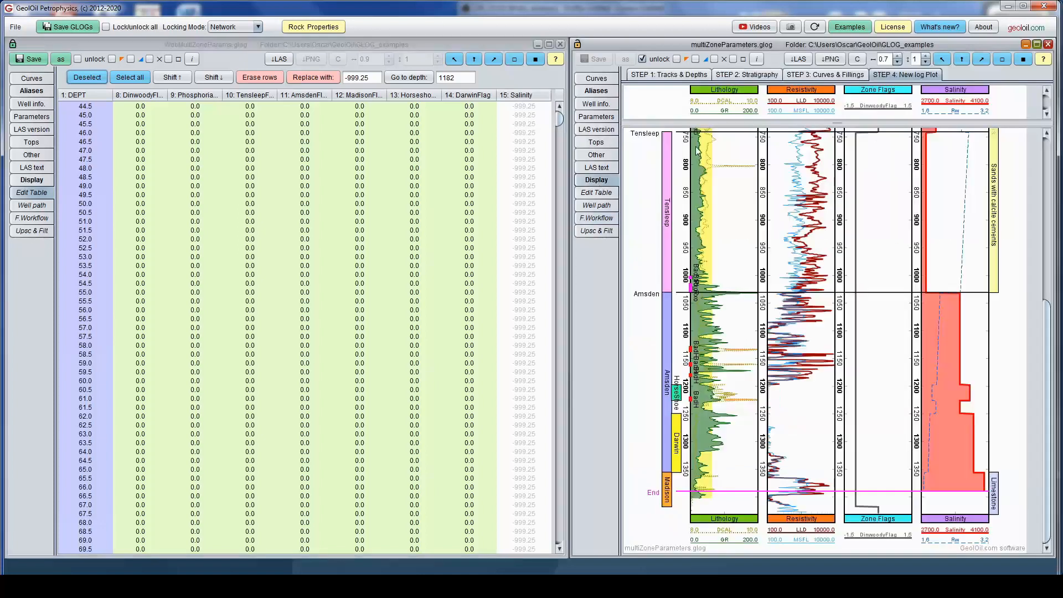
{"action": "left_click_drag", "start_coordinate": [1048, 310], "coordinate": [1048, 140]}
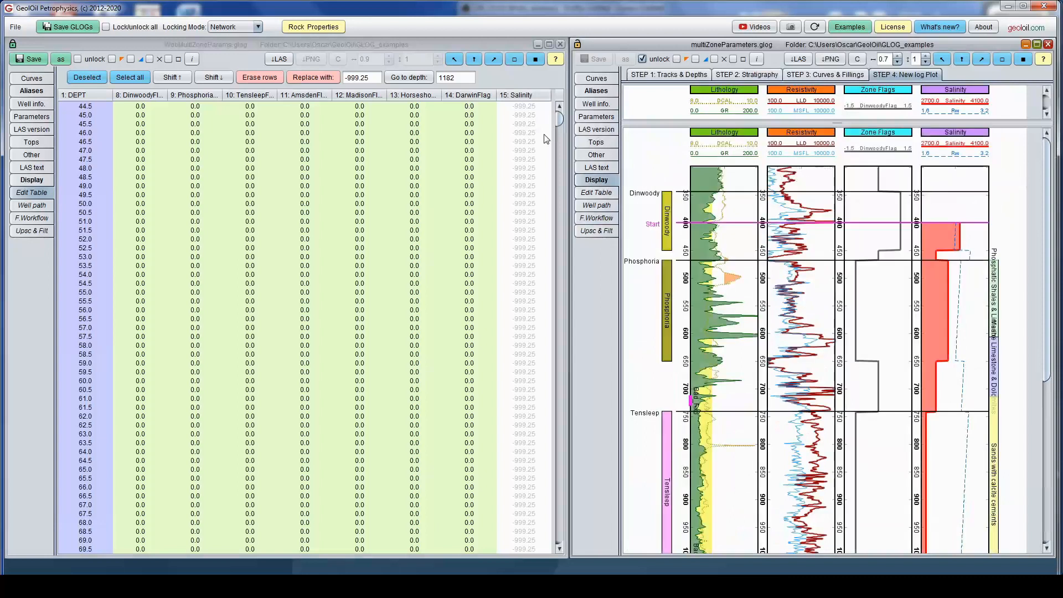
{"action": "left_click_drag", "start_coordinate": [559, 122], "coordinate": [559, 155]}
{"action": "left_click_drag", "start_coordinate": [555, 177], "coordinate": [557, 215]}
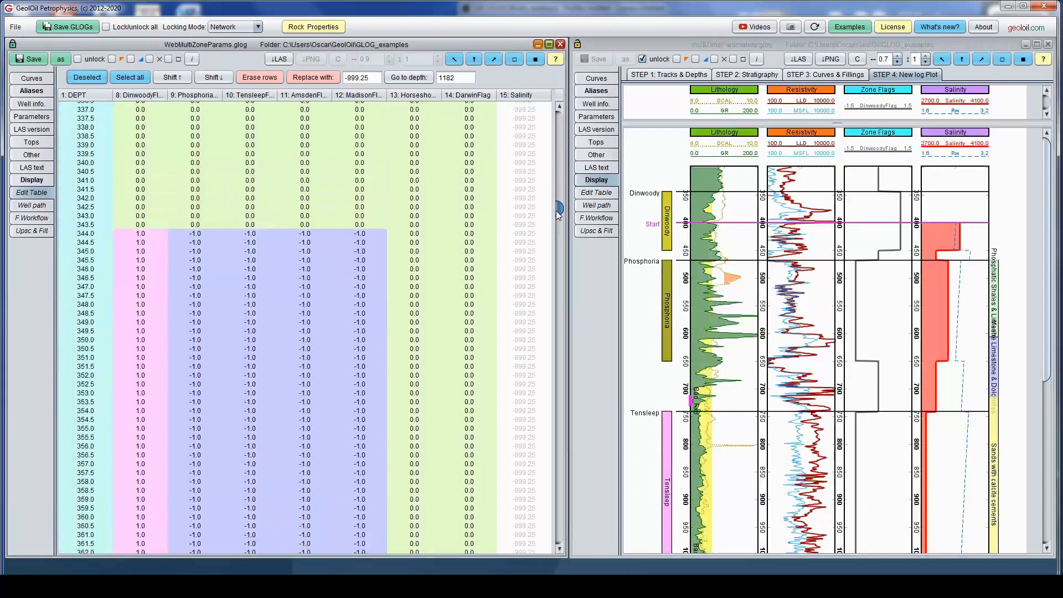
{"action": "left_click_drag", "start_coordinate": [557, 211], "coordinate": [571, 226]}
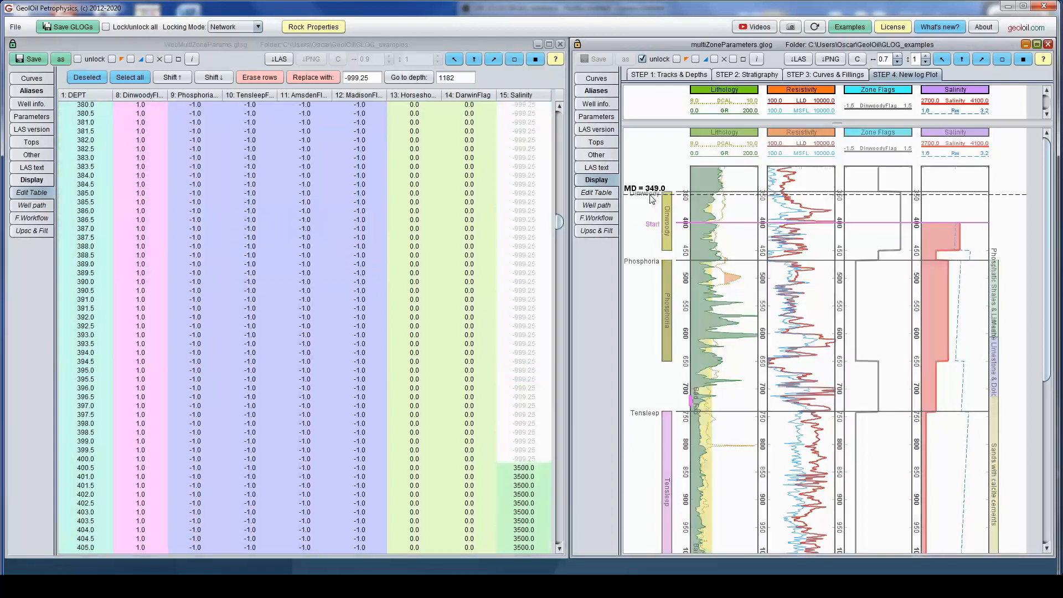
{"action": "left_click", "coordinate": [653, 198]}
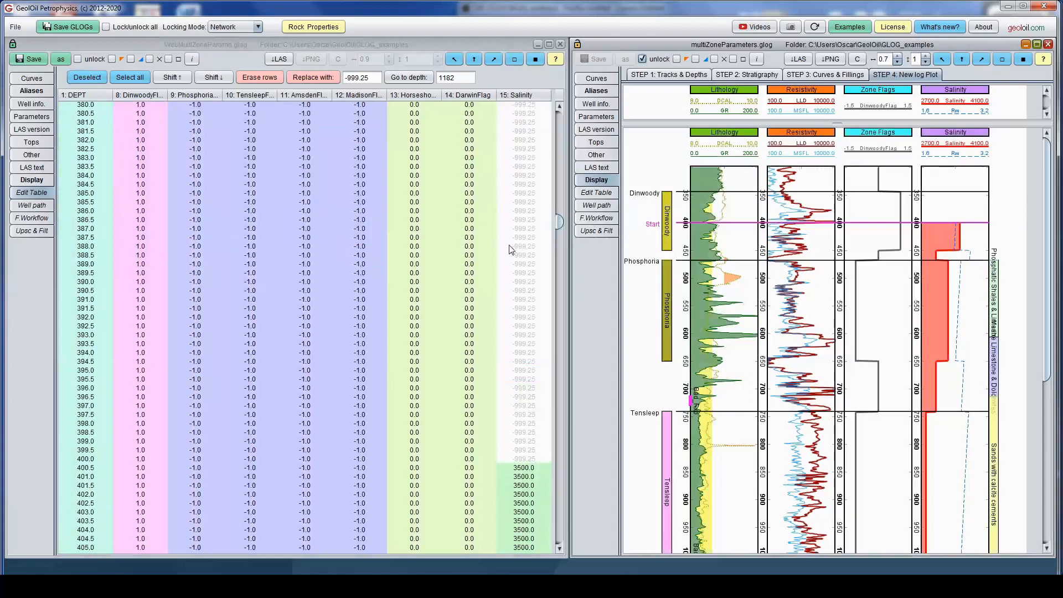
{"action": "left_click_drag", "start_coordinate": [560, 222], "coordinate": [560, 211]}
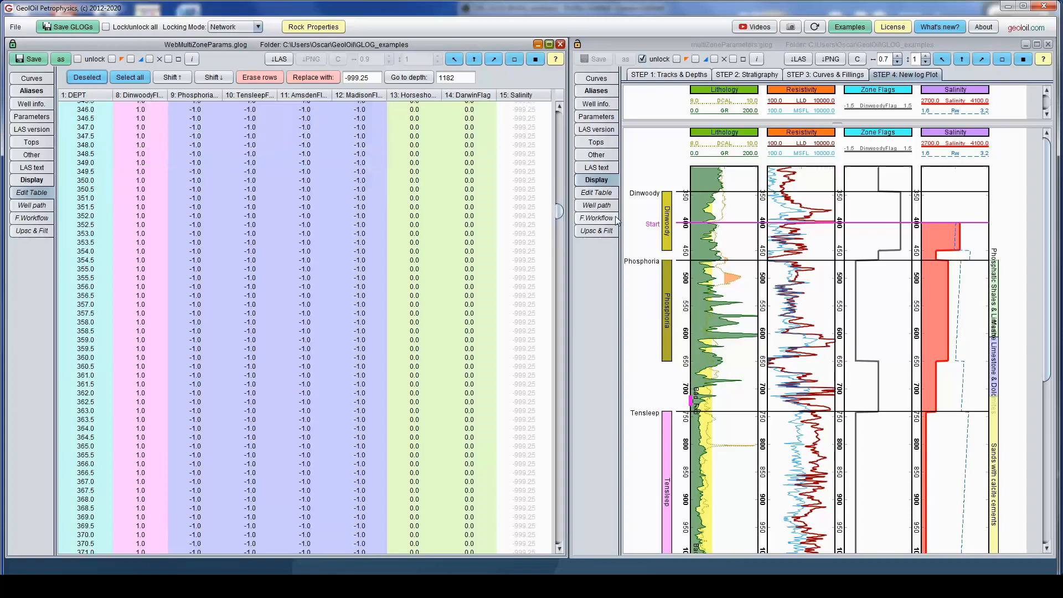
Check the minimum and maximum signal limits restricting petrophysics in multiZoneParameters.glog, and return to its new log plot.
{"action": "left_click", "coordinate": [640, 222]}
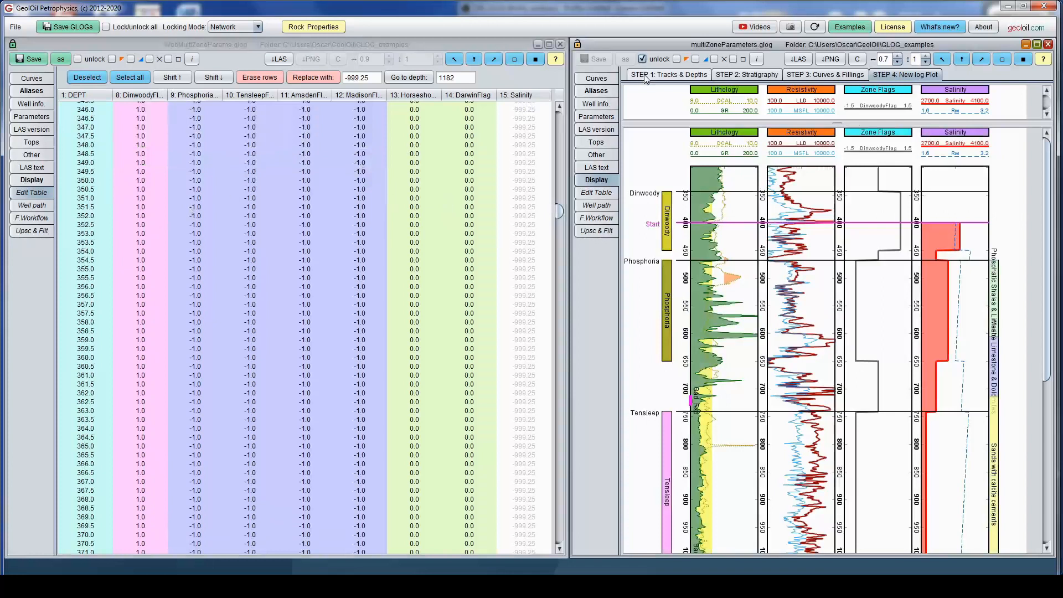
{"action": "left_click", "coordinate": [667, 75]}
{"action": "left_click", "coordinate": [792, 474]}
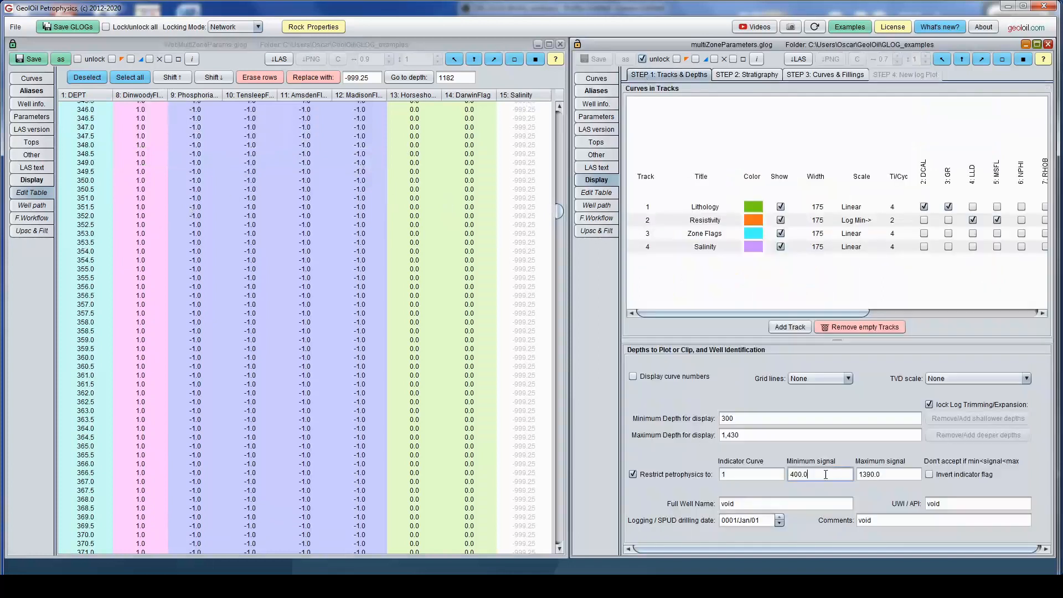
{"action": "key", "text": "Tab"}
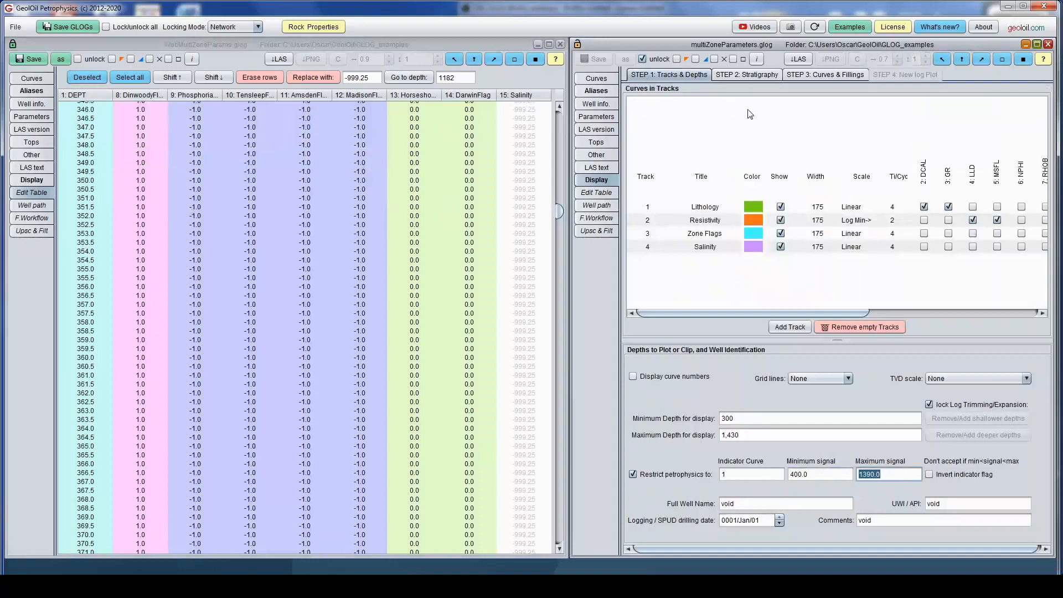
{"action": "left_click", "coordinate": [853, 78]}
{"action": "left_click", "coordinate": [906, 74]}
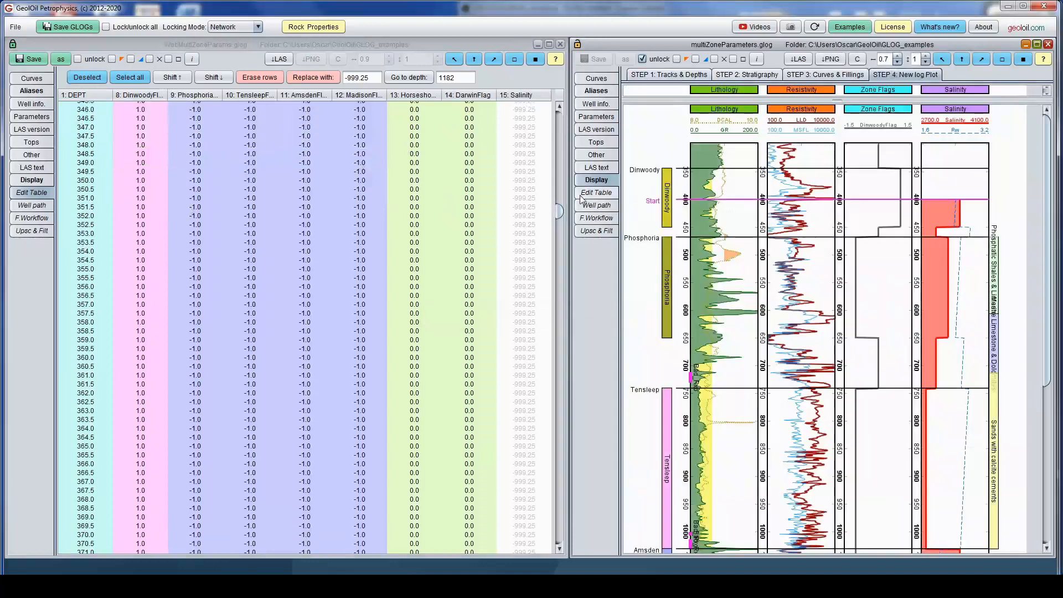
Compare the edit table's Salinity values just below the Start depth with the reference script's Dinwoody salinity, and clear the row selection.
{"action": "left_click_drag", "start_coordinate": [558, 214], "coordinate": [559, 230]}
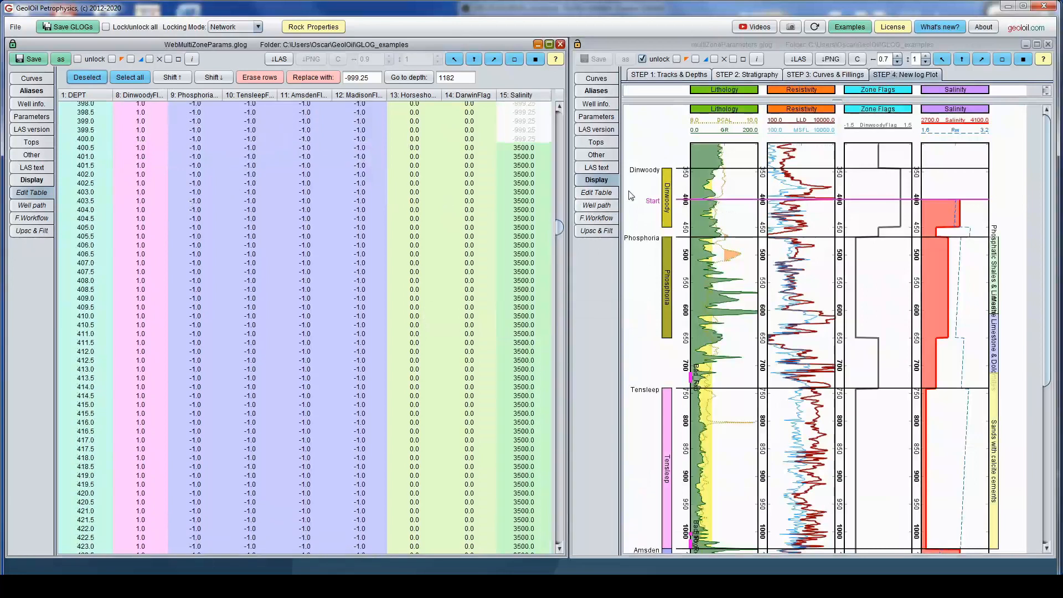
{"action": "left_click", "coordinate": [597, 218]}
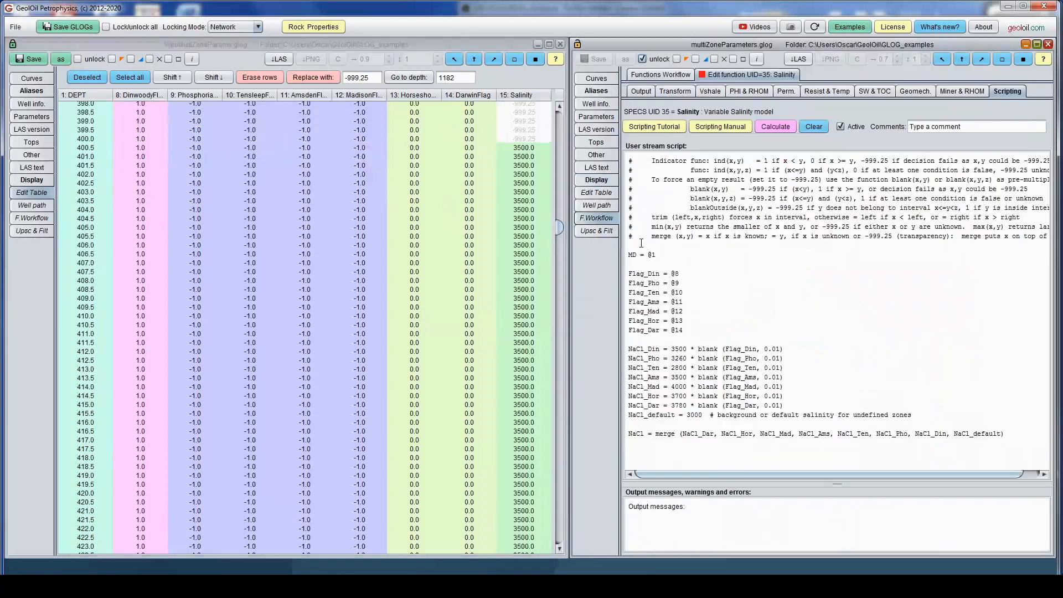
{"action": "left_click_drag", "start_coordinate": [674, 349], "coordinate": [683, 349]}
{"action": "double_click", "coordinate": [675, 348]}
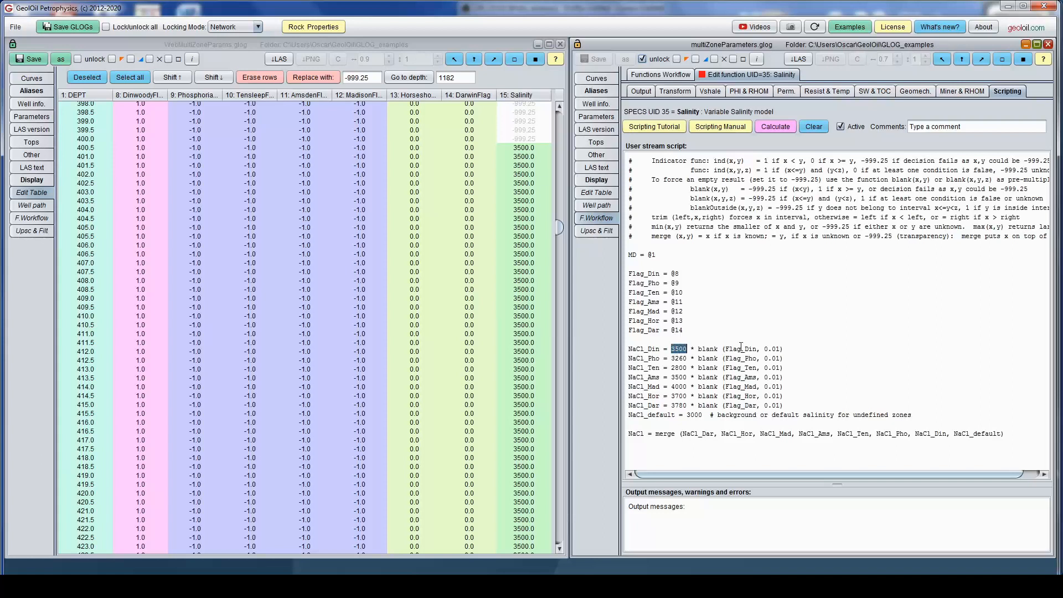
{"action": "left_click", "coordinate": [526, 149]}
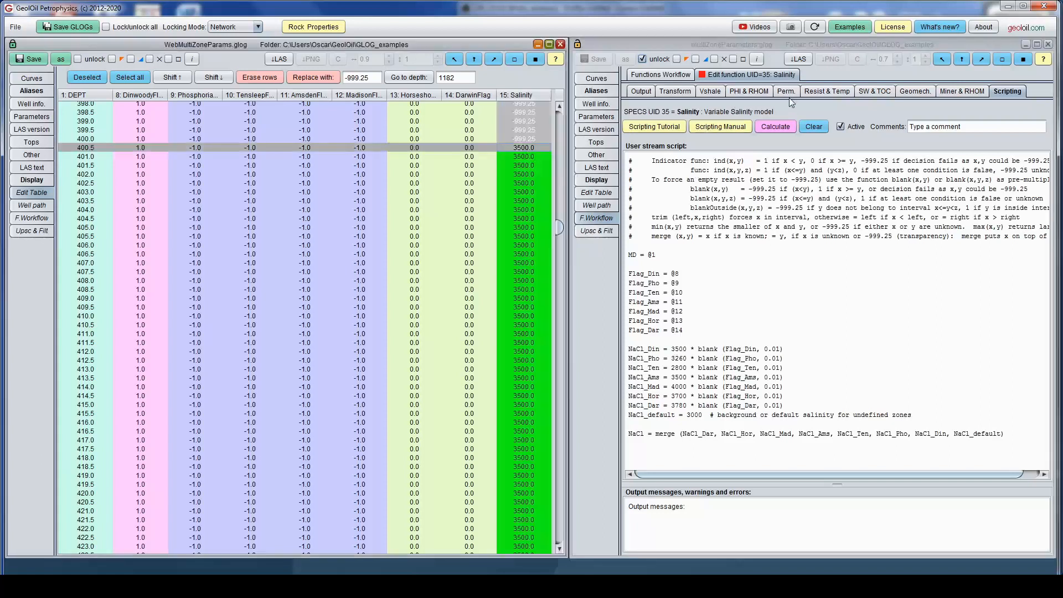
{"action": "left_click", "coordinate": [596, 180]}
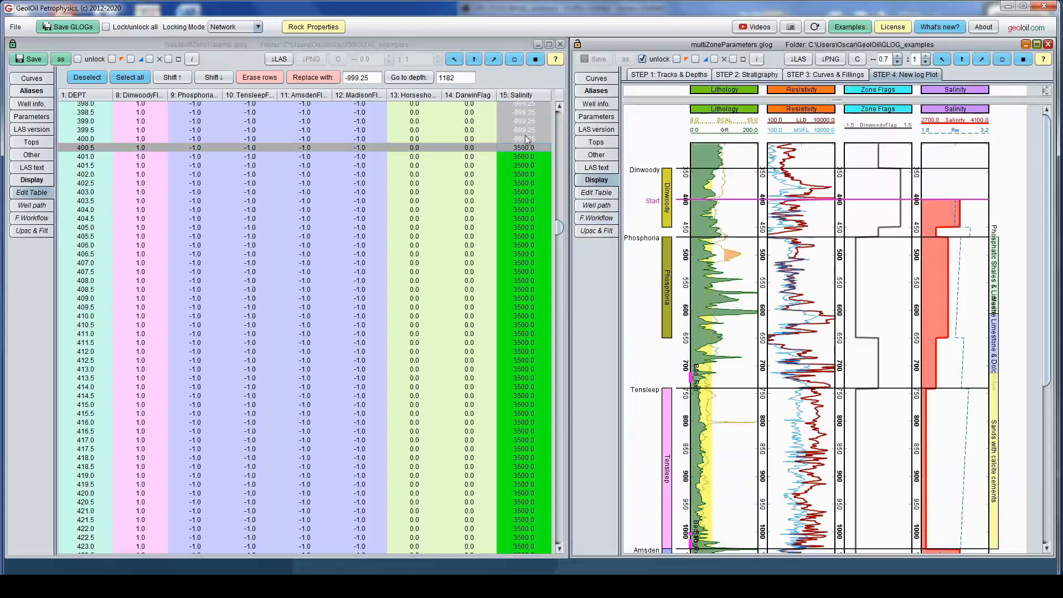
{"action": "left_click", "coordinate": [87, 78]}
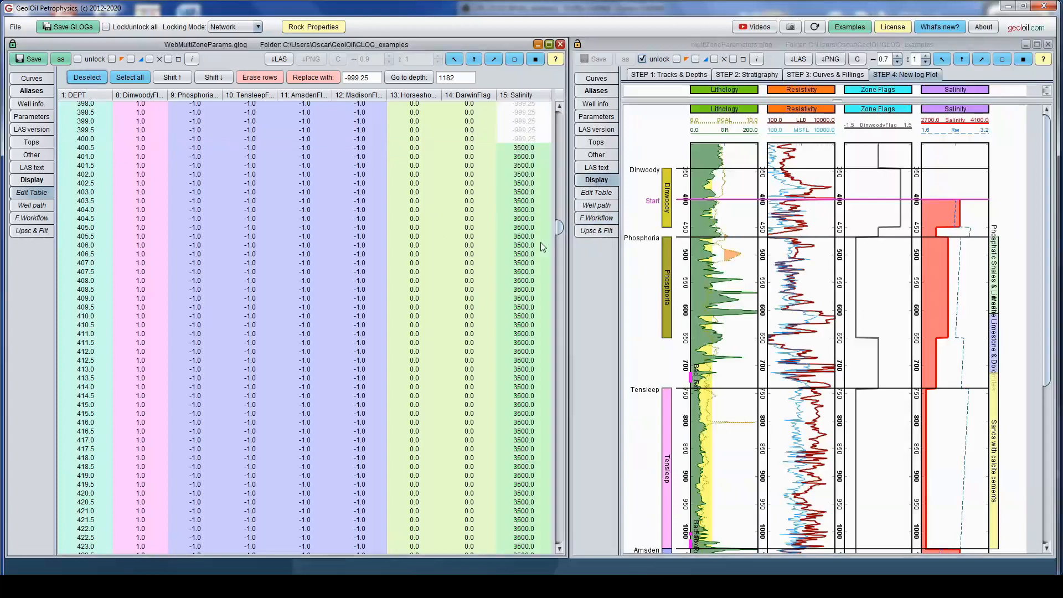
Examine the Salinity values across the gap below Dinwoody and into Phosphoria against the reference plot and the script's NaCl_Pho line.
{"action": "left_click_drag", "start_coordinate": [558, 231], "coordinate": [558, 244]}
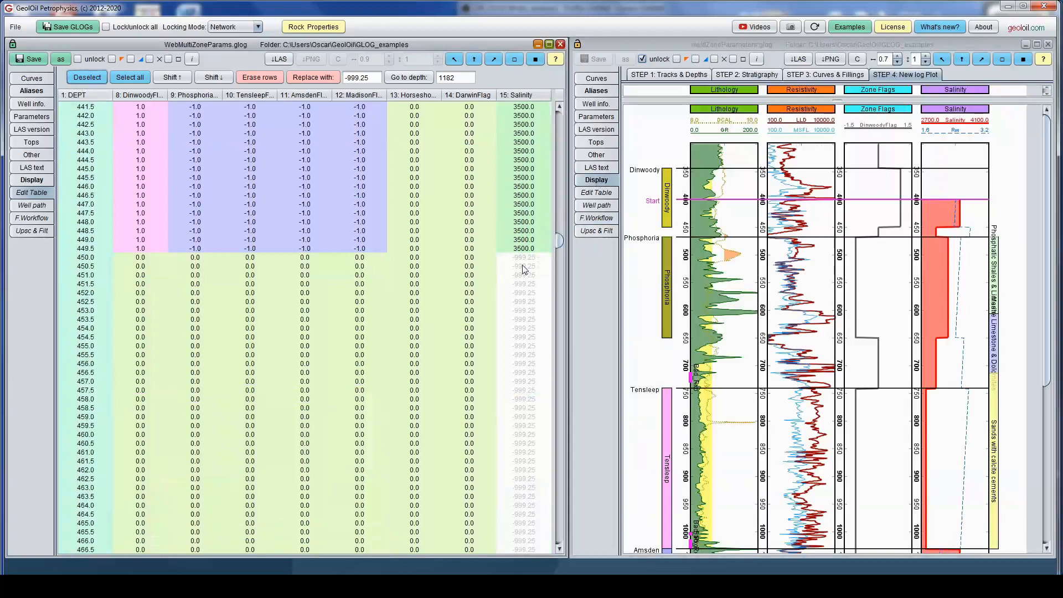
{"action": "left_click", "coordinate": [642, 232]}
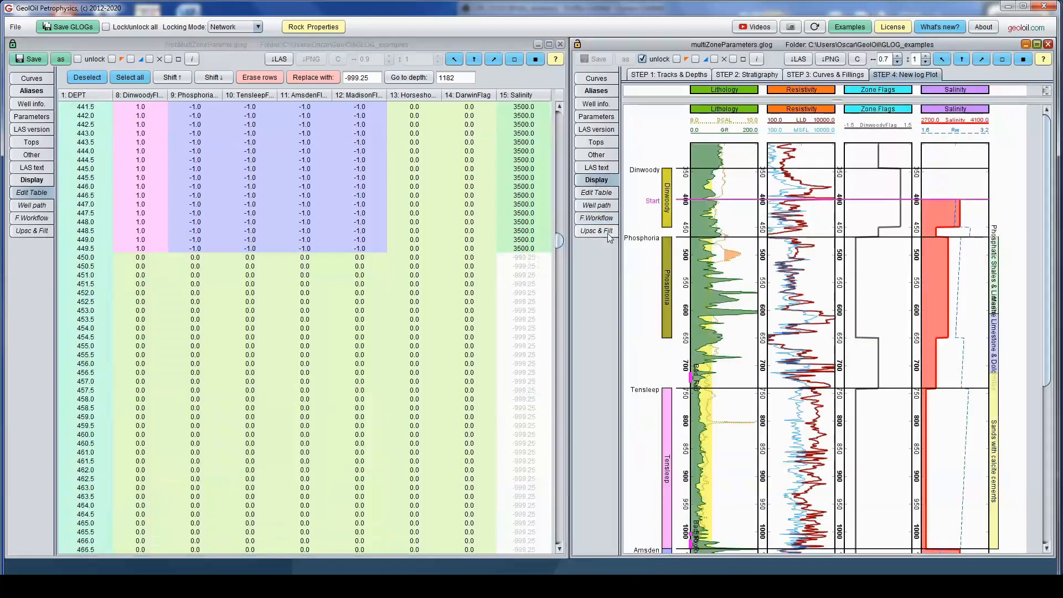
{"action": "left_click", "coordinate": [601, 218]}
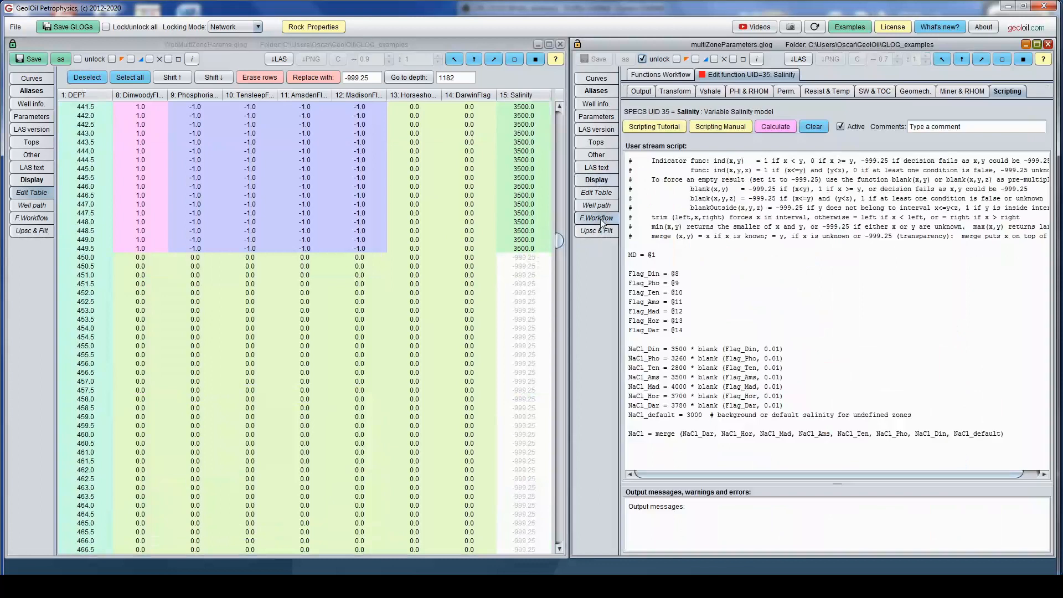
{"action": "double_click", "coordinate": [683, 359]}
{"action": "left_click_drag", "start_coordinate": [560, 242], "coordinate": [560, 246]}
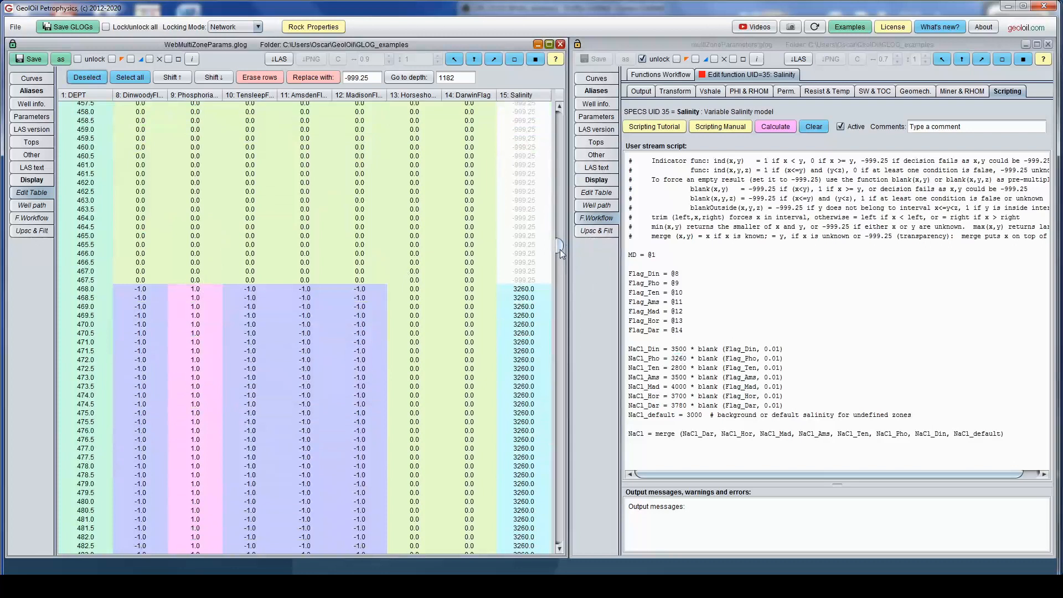
{"action": "mouse_move", "coordinate": [560, 249]}
{"action": "left_mouse_down"}
{"action": "mouse_move", "coordinate": [564, 234]}
{"action": "mouse_move", "coordinate": [566, 252]}
{"action": "left_mouse_up"}
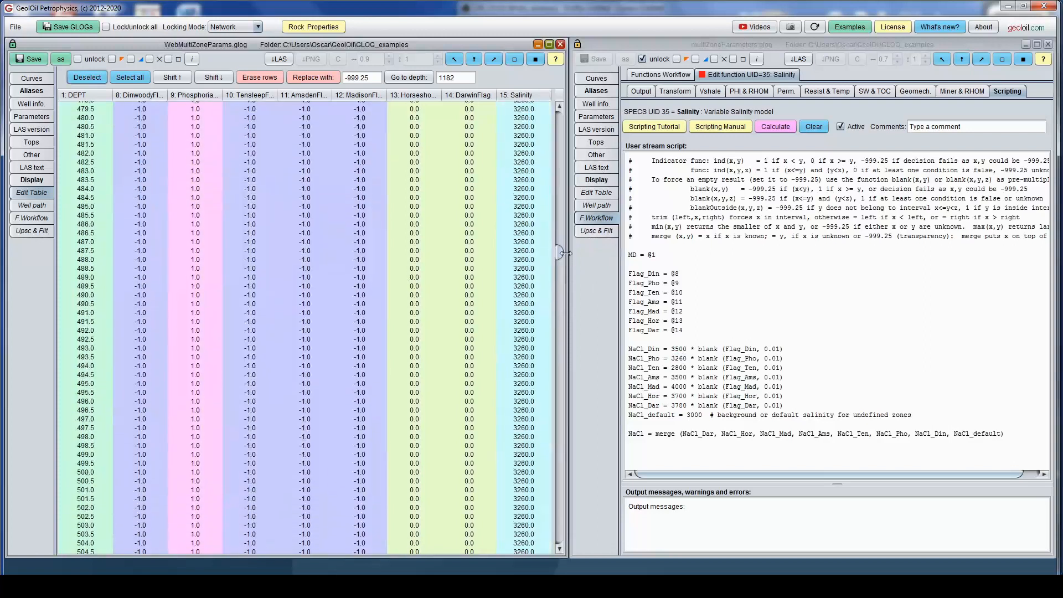
Compare the Salinity values at the Tensleep top with the reference log plot and script, leaving no table rows selected.
{"action": "left_click", "coordinate": [596, 179]}
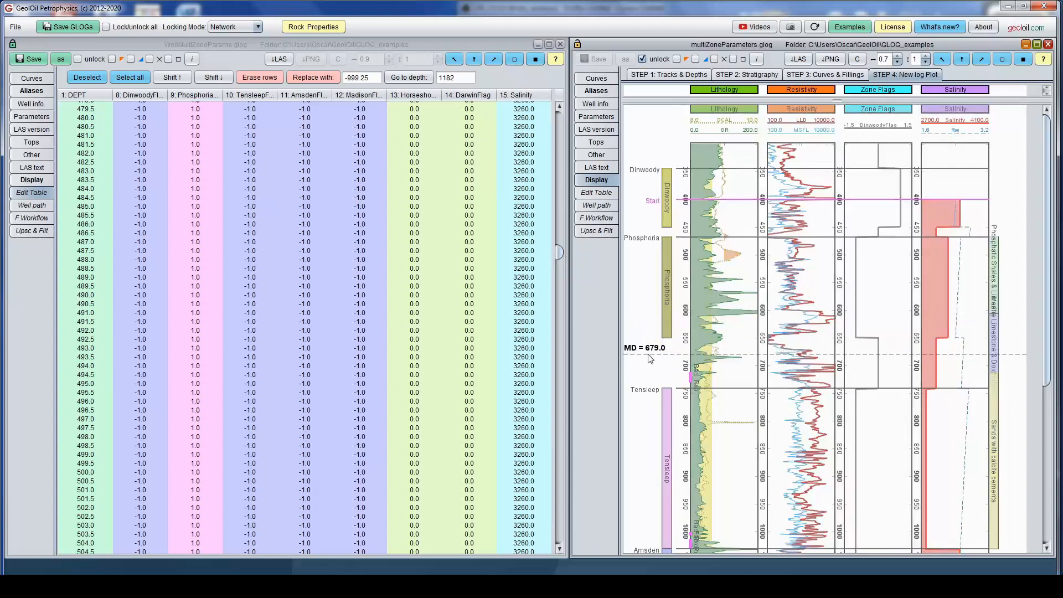
{"action": "left_click_drag", "start_coordinate": [562, 254], "coordinate": [561, 331]}
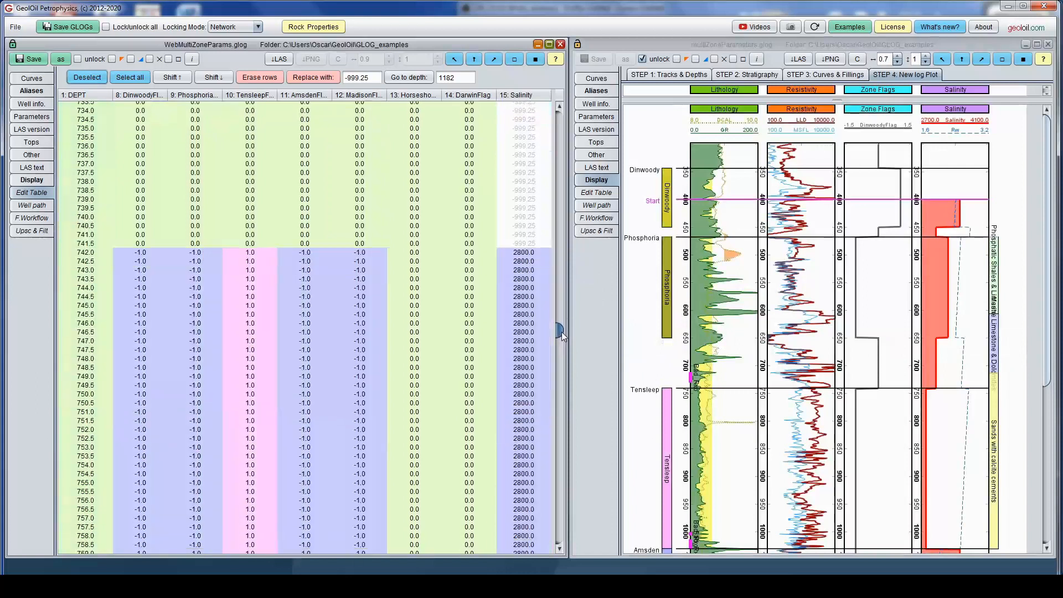
{"action": "left_click", "coordinate": [663, 391]}
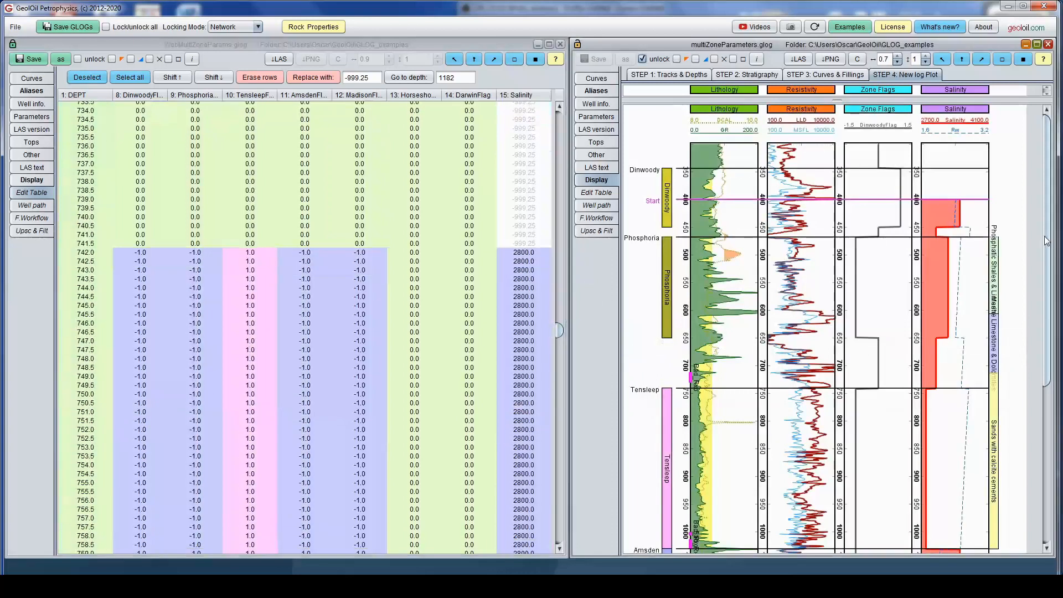
{"action": "left_click_drag", "start_coordinate": [1047, 241], "coordinate": [1038, 394]}
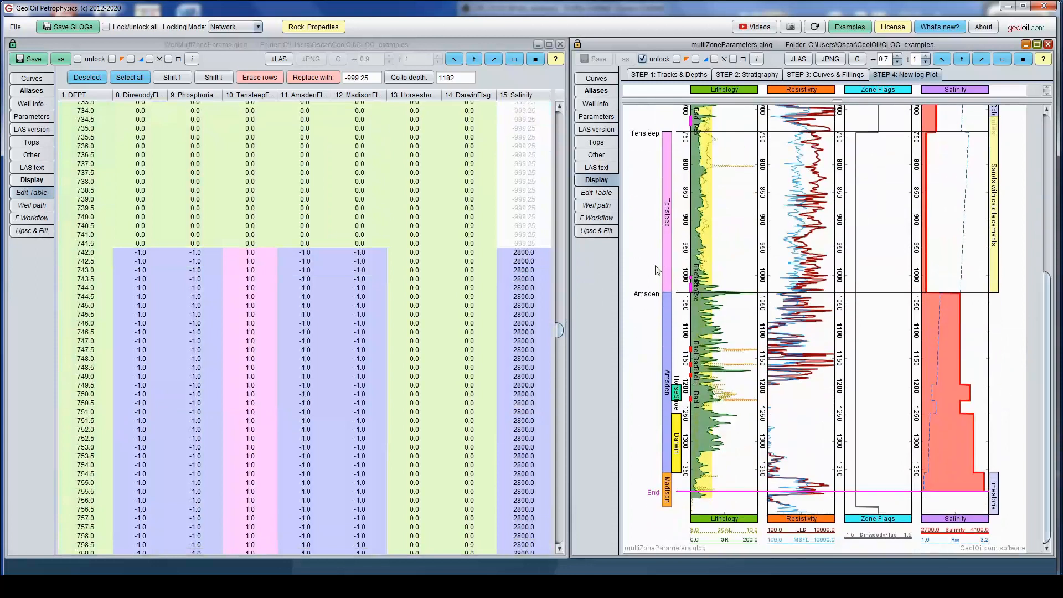
{"action": "left_click", "coordinate": [613, 221]}
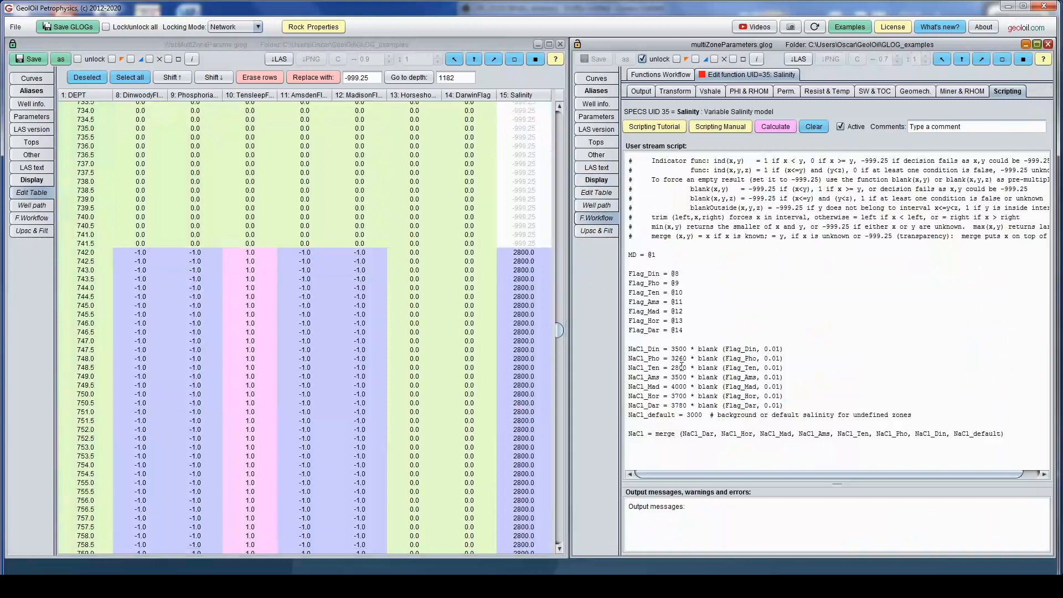
{"action": "left_click", "coordinate": [520, 252]}
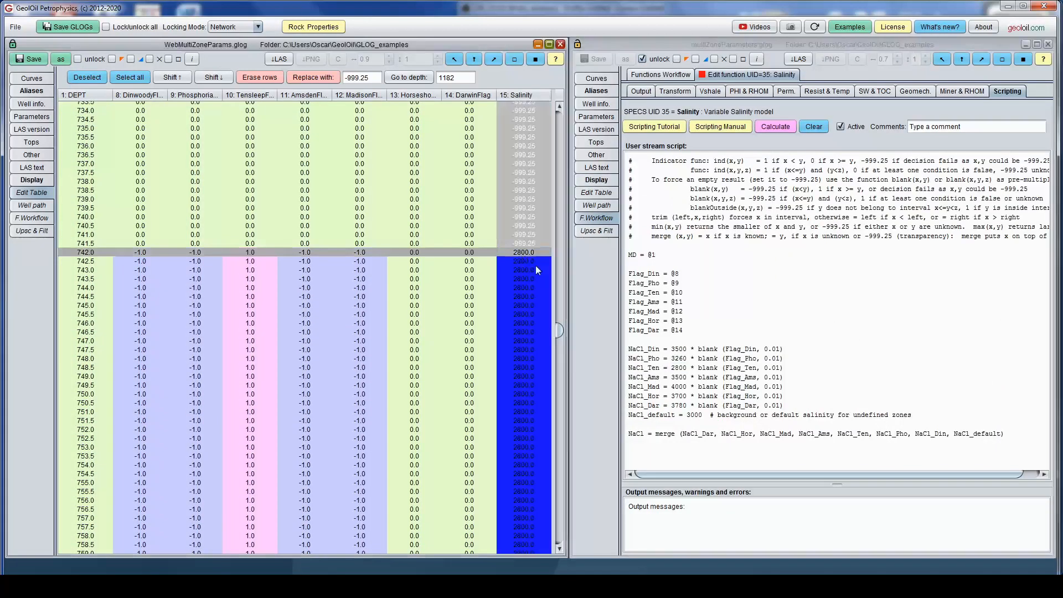
{"action": "left_click", "coordinate": [87, 77]}
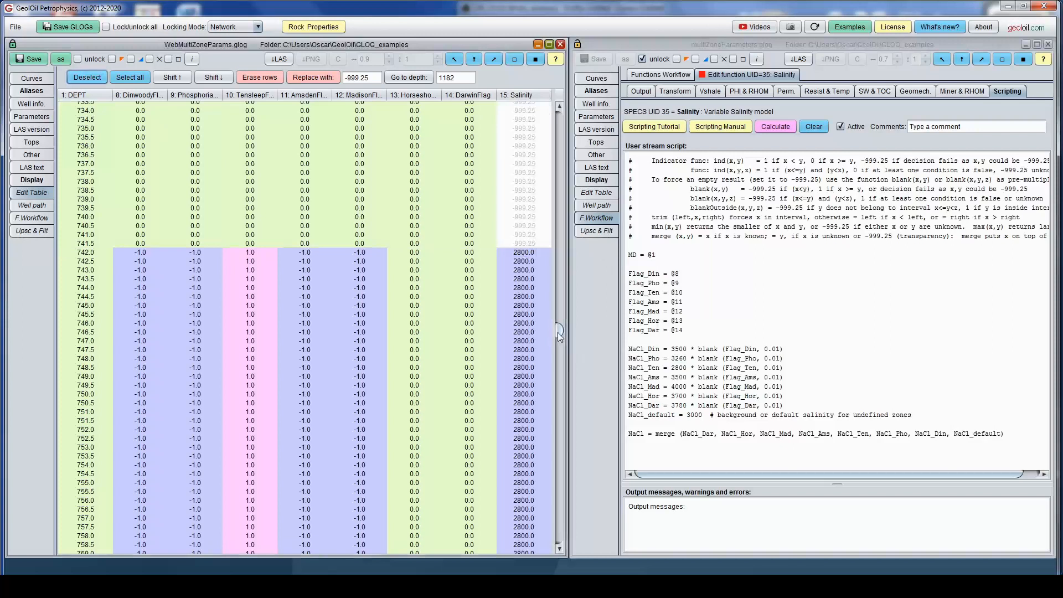
Go to depth 1212 in the edit table and compare the Horseshoe flag and Salinity values with the reference log plot.
{"action": "left_click", "coordinate": [596, 179]}
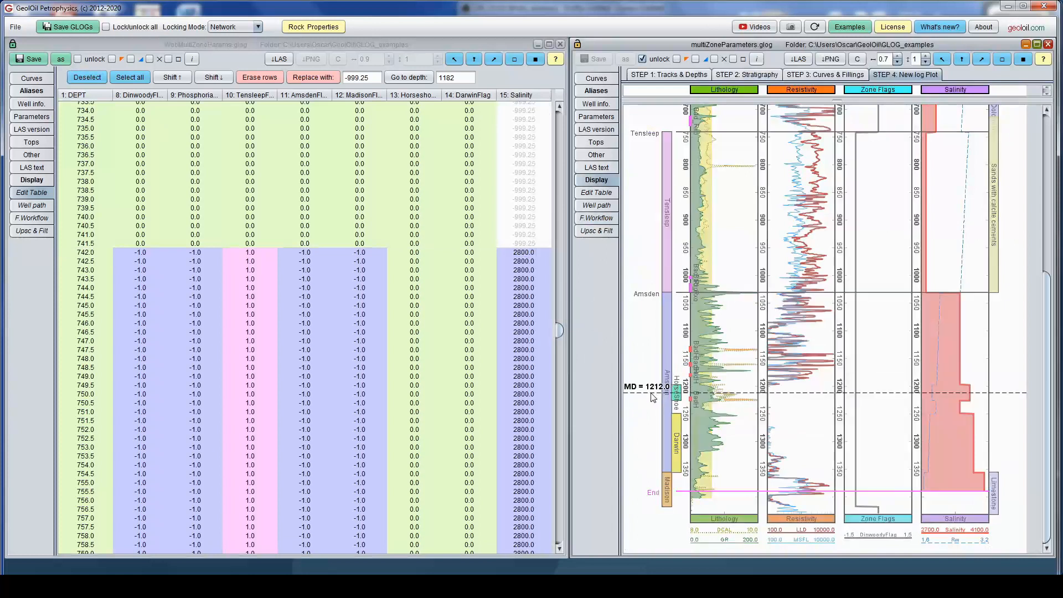
{"action": "double_click", "coordinate": [470, 76]}
{"action": "type", "text": "1"}
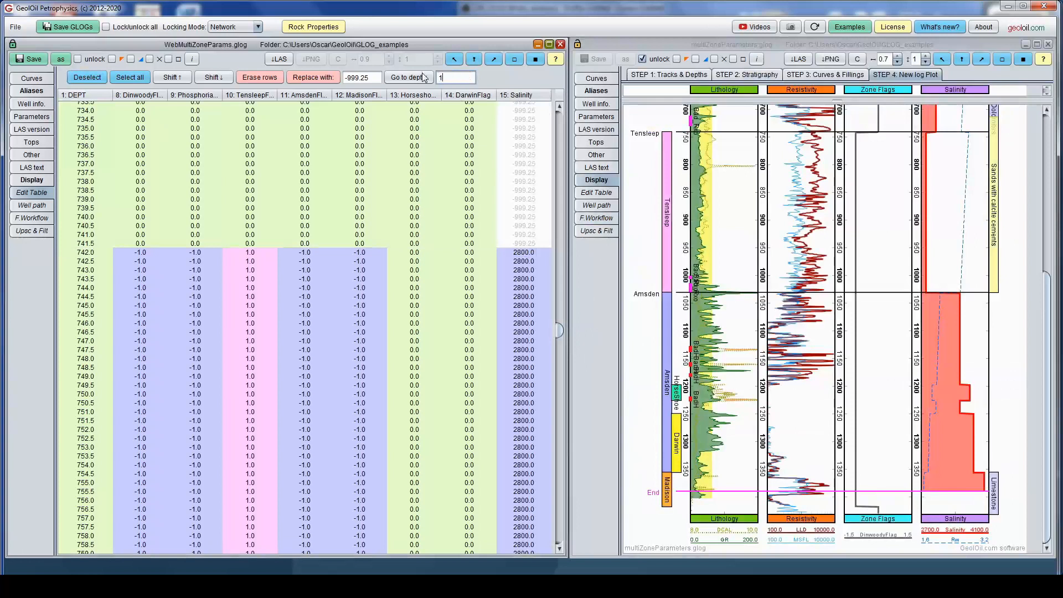
{"action": "type", "text": "212"}
{"action": "left_click", "coordinate": [424, 77]}
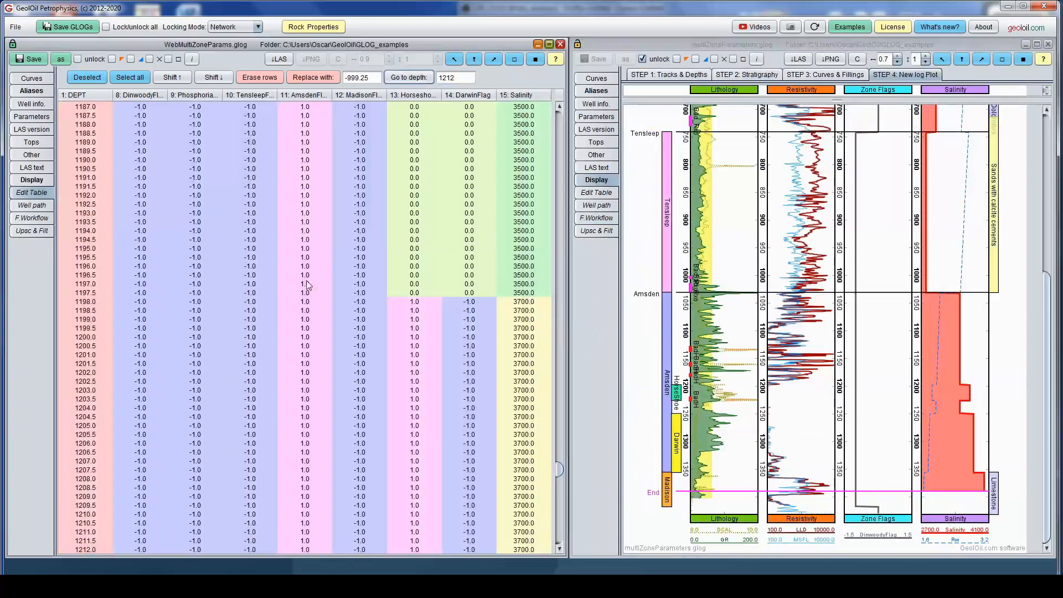
{"action": "left_click", "coordinate": [90, 550]}
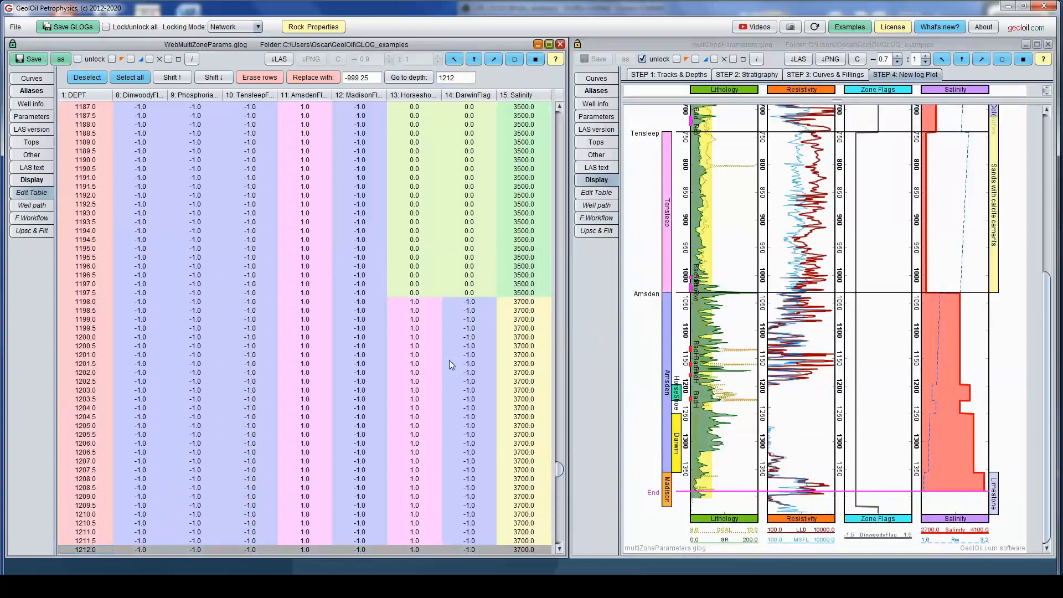
{"action": "left_click", "coordinate": [521, 301]}
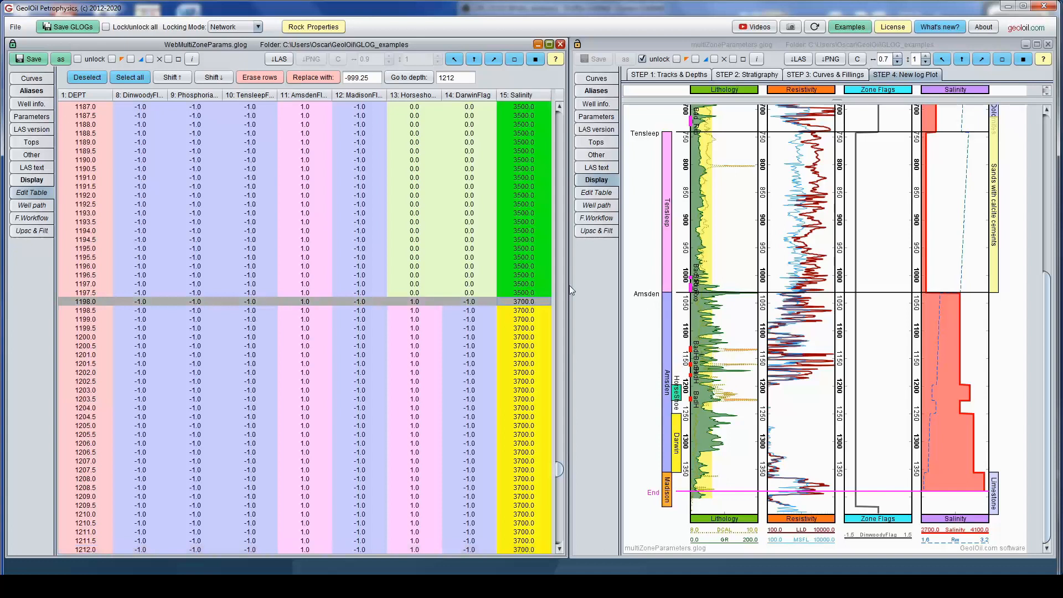
{"action": "left_click", "coordinate": [653, 325]}
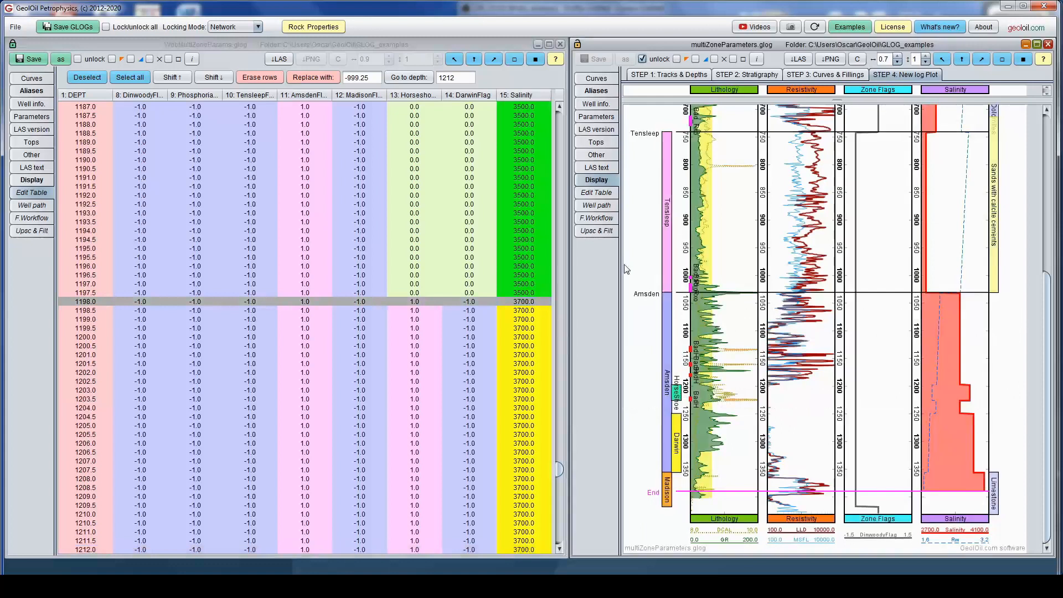
Follow the Salinity values from the Horseshoe base into the Darwin zone and check them against the reference log plot and script.
{"action": "left_click", "coordinate": [602, 219]}
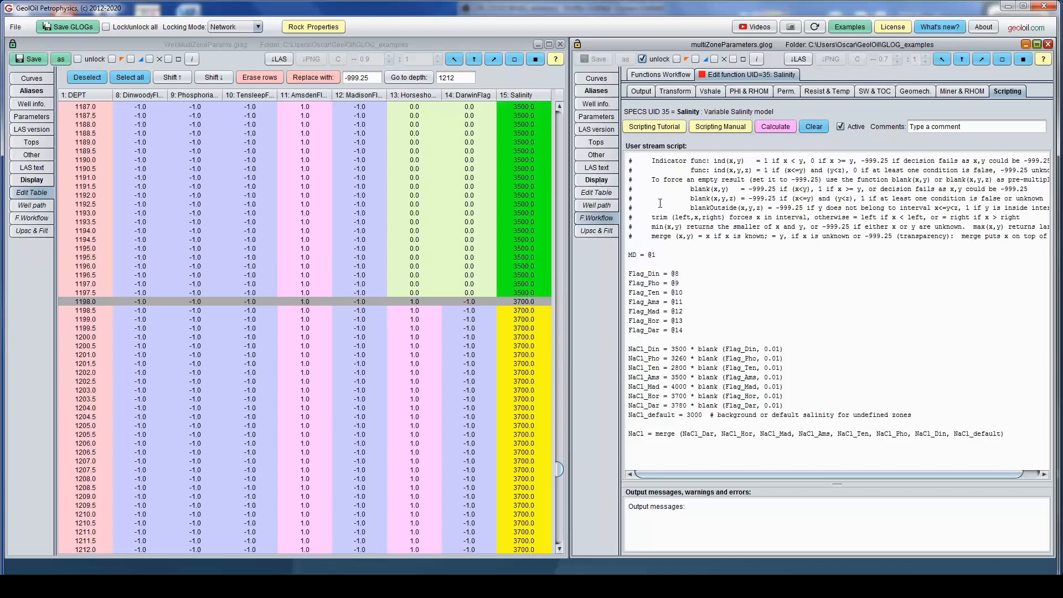
{"action": "left_click", "coordinate": [596, 180]}
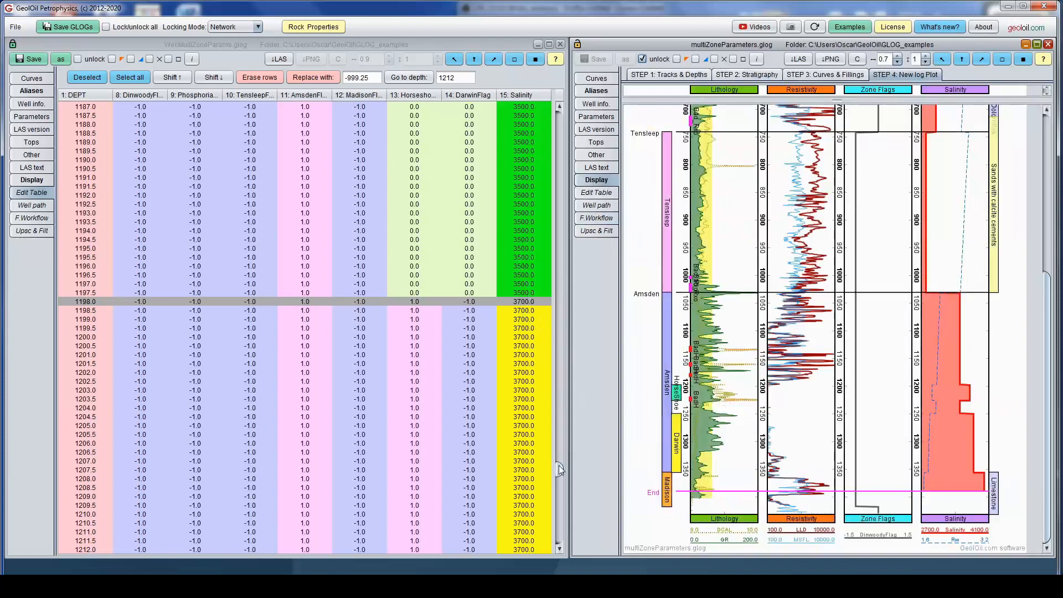
{"action": "scroll", "coordinate": [559, 464], "scroll_direction": "down", "scroll_amount": 15}
{"action": "scroll", "coordinate": [560, 465], "scroll_direction": "down", "scroll_amount": 5}
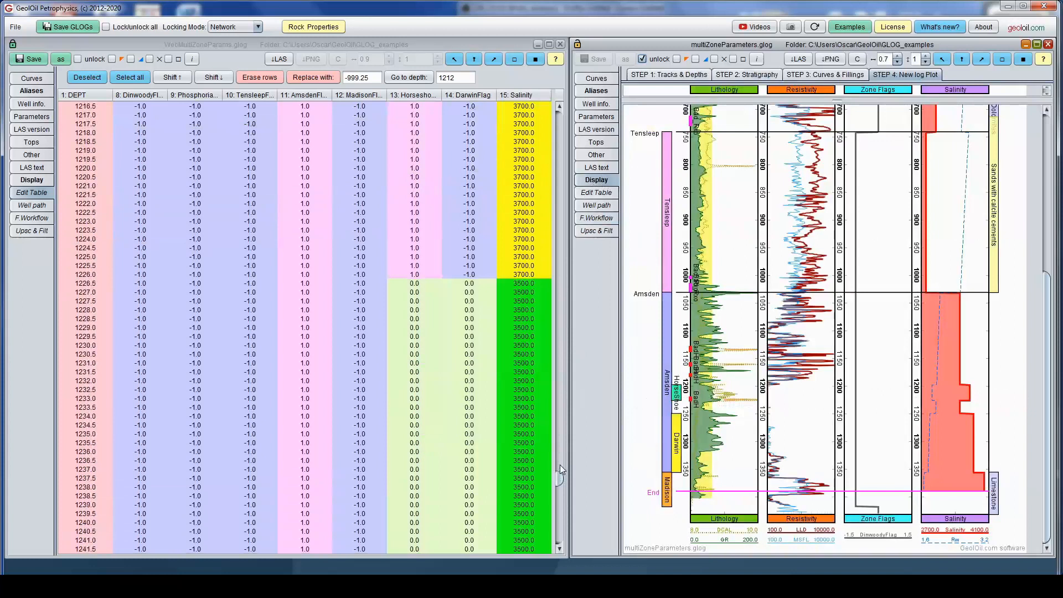
{"action": "scroll", "coordinate": [560, 464], "scroll_direction": "down", "scroll_amount": 7}
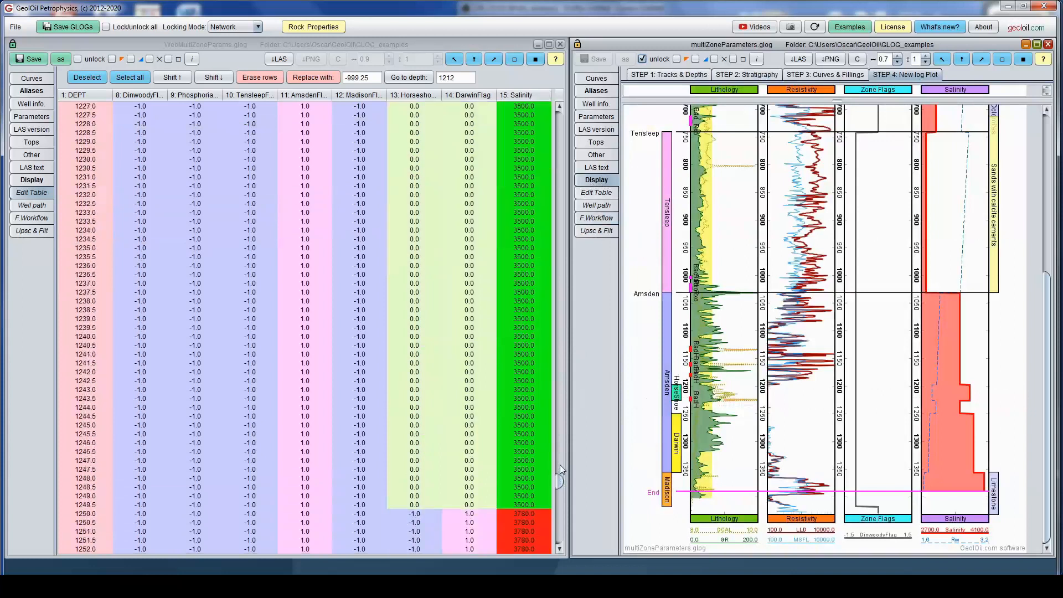
{"action": "scroll", "coordinate": [560, 470], "scroll_direction": "down", "scroll_amount": 4}
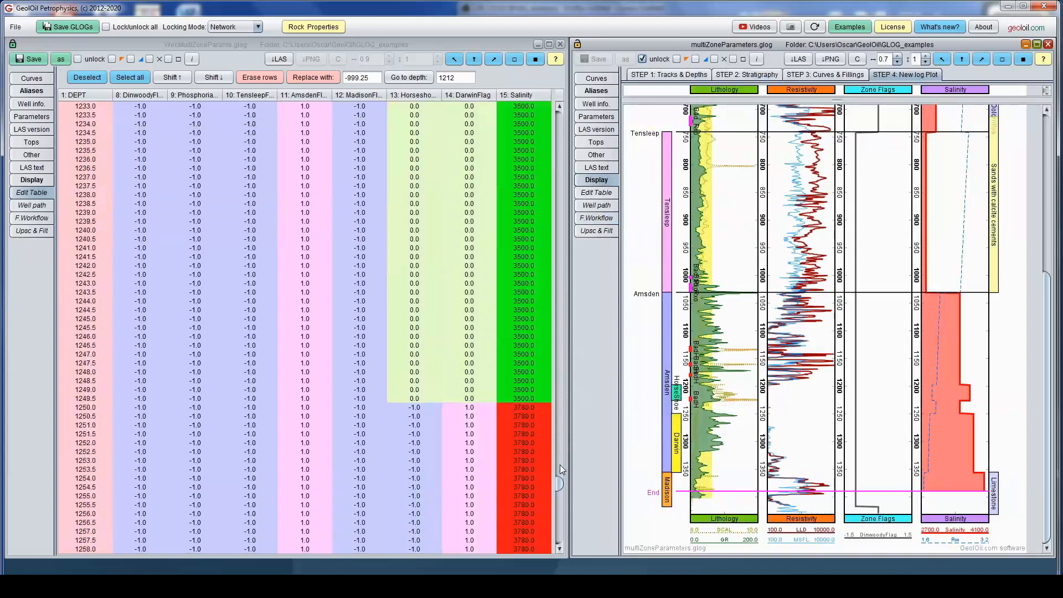
{"action": "scroll", "coordinate": [560, 464], "scroll_direction": "down", "scroll_amount": 8}
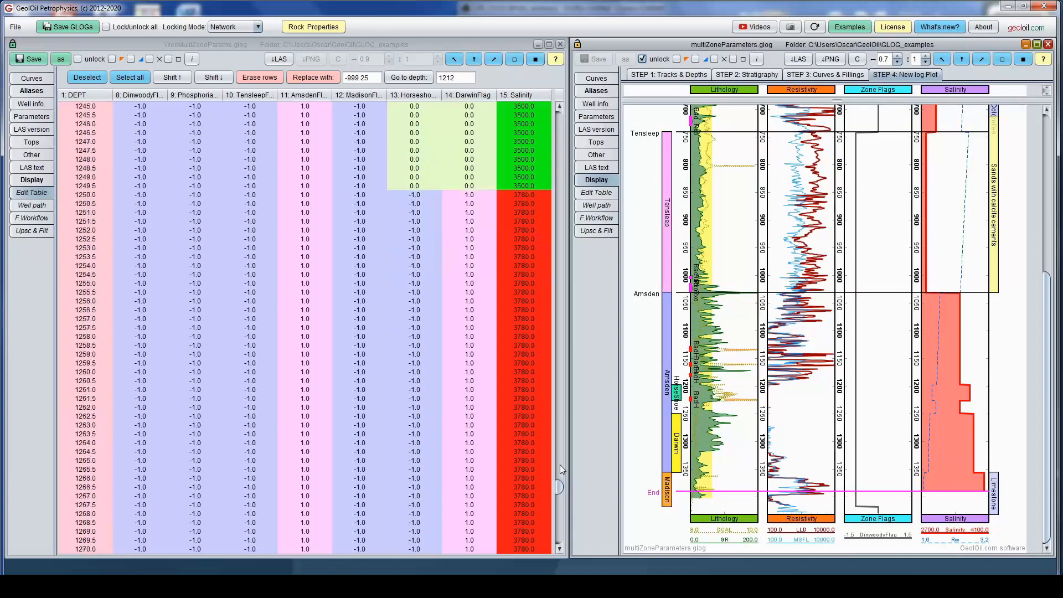
{"action": "left_click", "coordinate": [606, 220]}
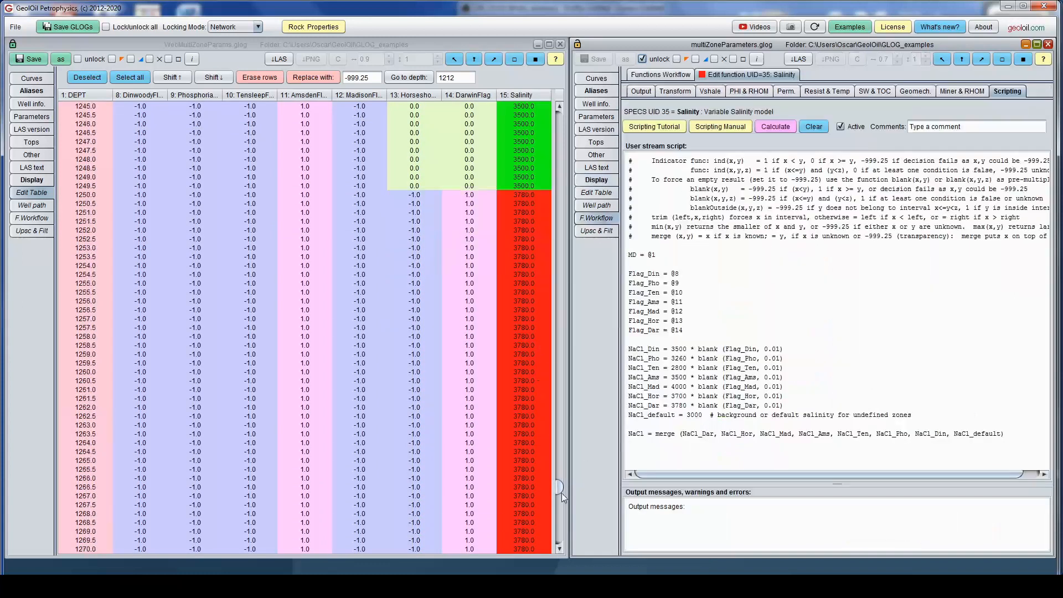
Examine the Flag and Salinity values across the Darwin base into the Madison zone in the WebMultiZoneParams.glog edit table.
{"action": "left_click_drag", "start_coordinate": [561, 489], "coordinate": [560, 521]}
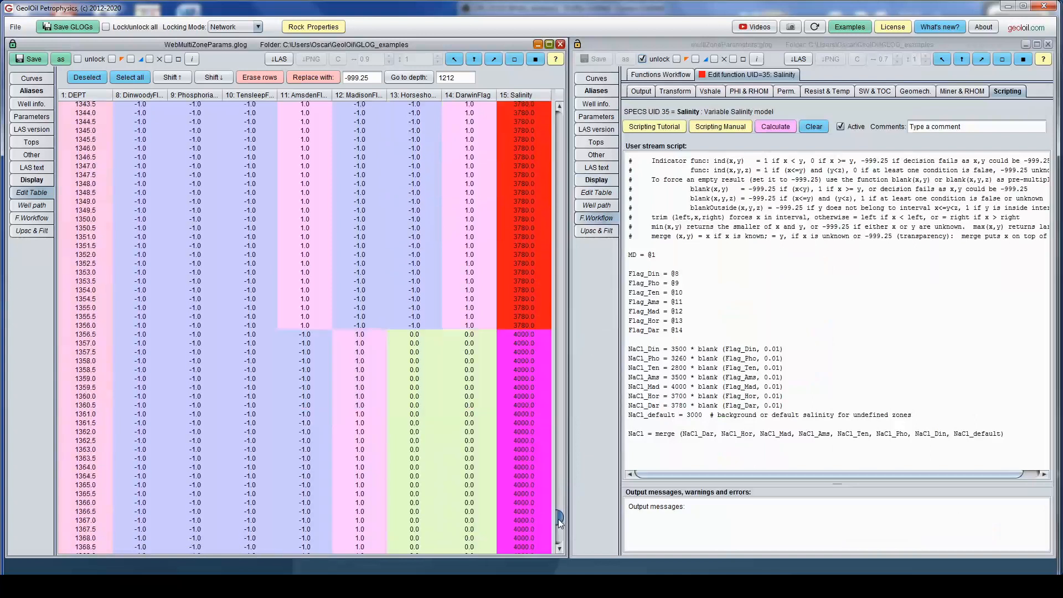
{"action": "left_click_drag", "start_coordinate": [559, 520], "coordinate": [559, 518]}
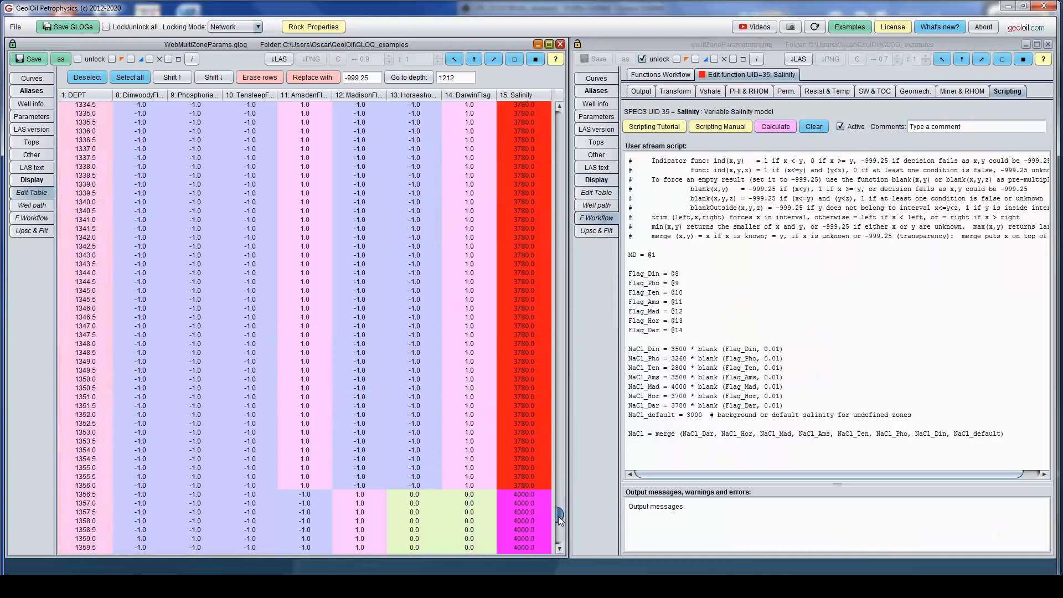
{"action": "left_click_drag", "start_coordinate": [558, 516], "coordinate": [566, 120]}
Compare the Salinity track between zones in the multiZoneParameters.glog plot with the NaCl_default argument in its script's merge call.
{"action": "left_click", "coordinate": [603, 181]}
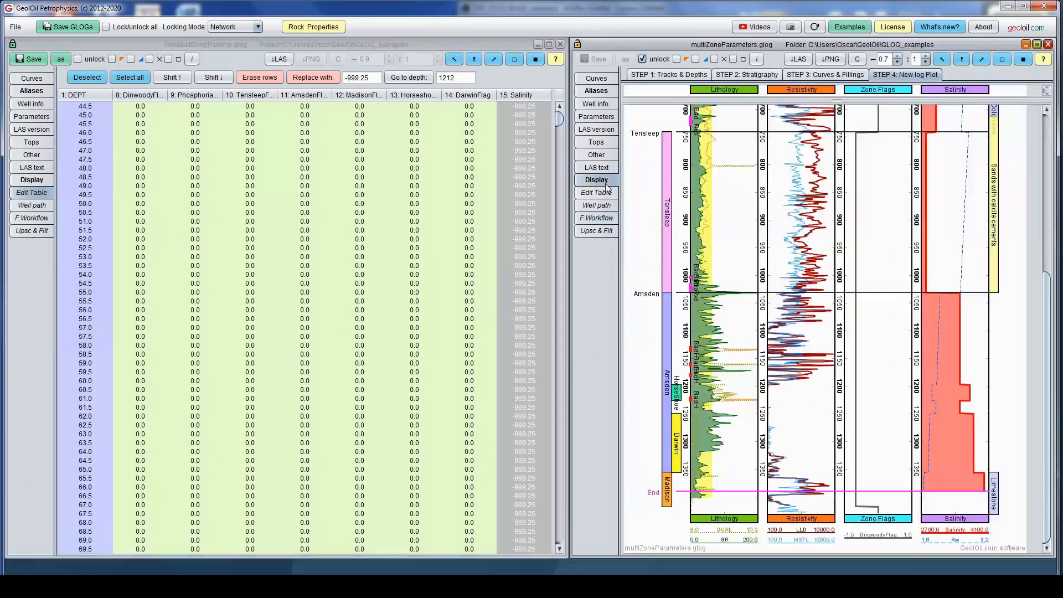
{"action": "left_click_drag", "start_coordinate": [1043, 347], "coordinate": [1051, 217]}
{"action": "left_click_drag", "start_coordinate": [645, 310], "coordinate": [649, 318]}
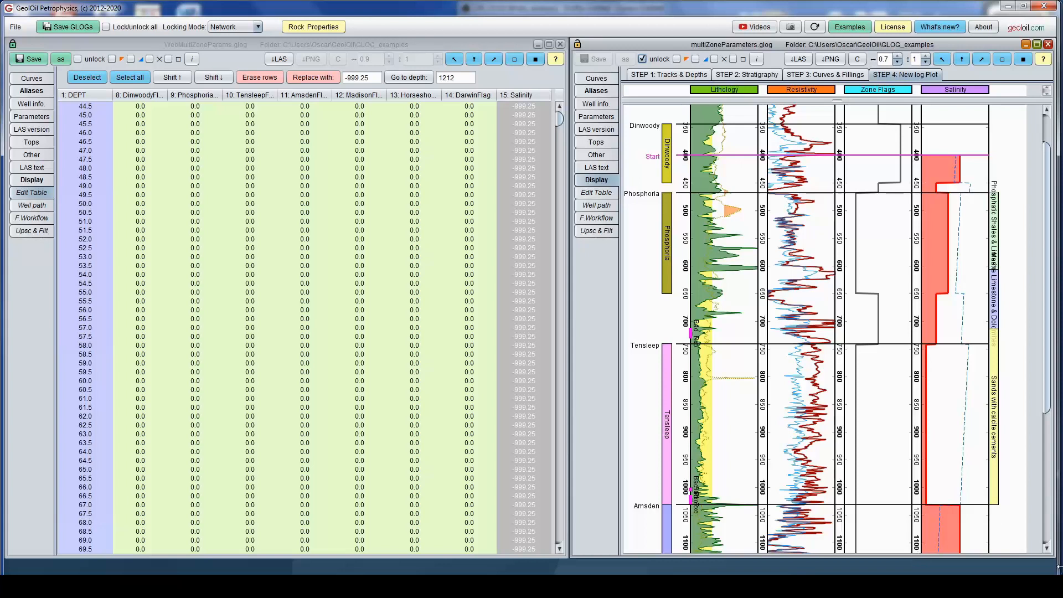
{"action": "left_click", "coordinate": [612, 219]}
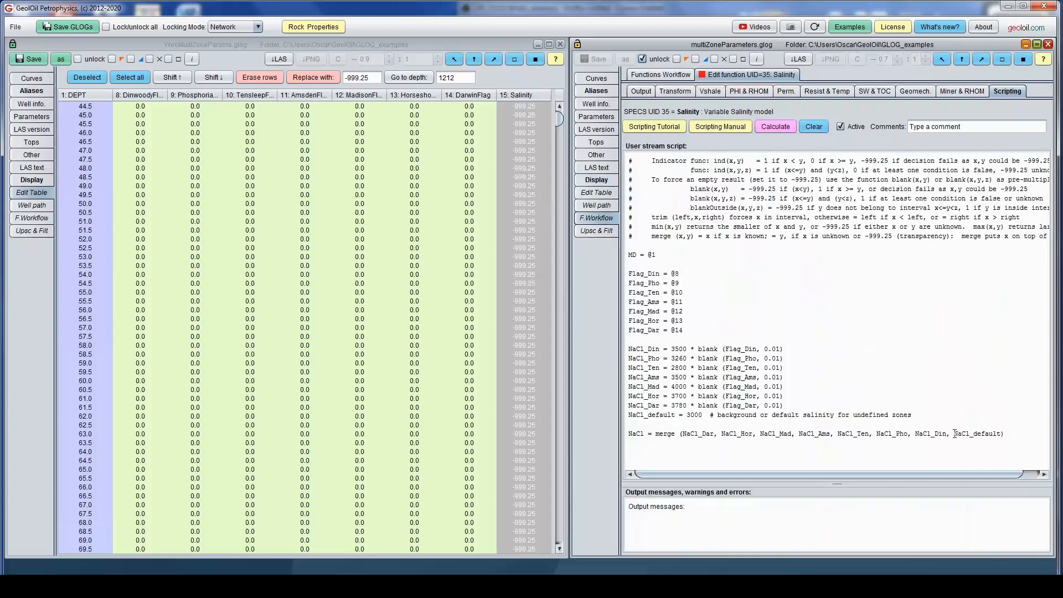
{"action": "left_click_drag", "start_coordinate": [954, 433], "coordinate": [1002, 434]}
{"action": "left_click", "coordinate": [594, 180]}
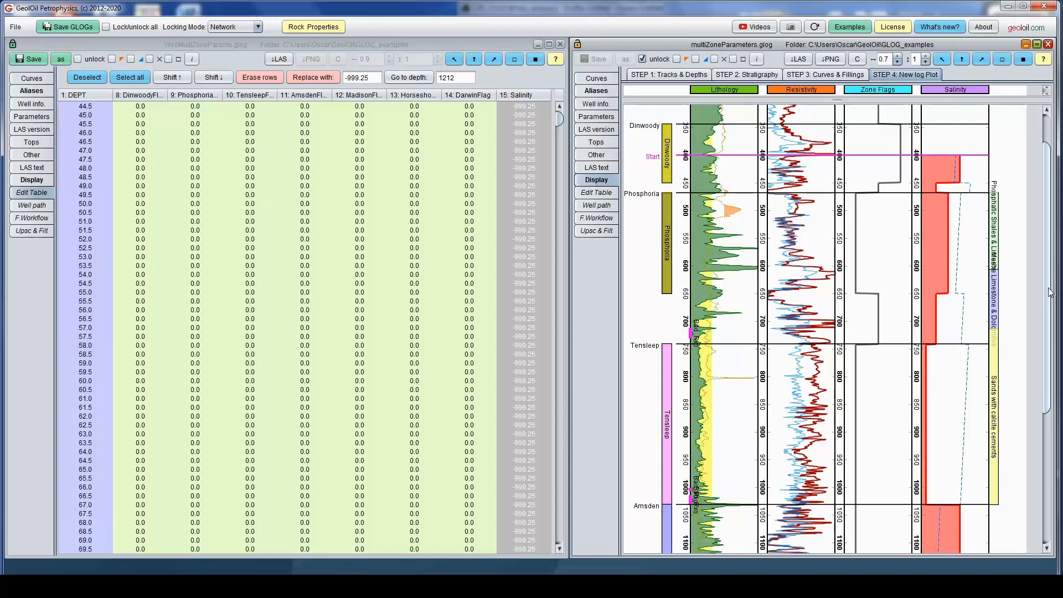
{"action": "mouse_move", "coordinate": [1050, 292]}
{"action": "left_mouse_down"}
{"action": "mouse_move", "coordinate": [1051, 264]}
{"action": "mouse_move", "coordinate": [1050, 290]}
{"action": "left_mouse_up"}
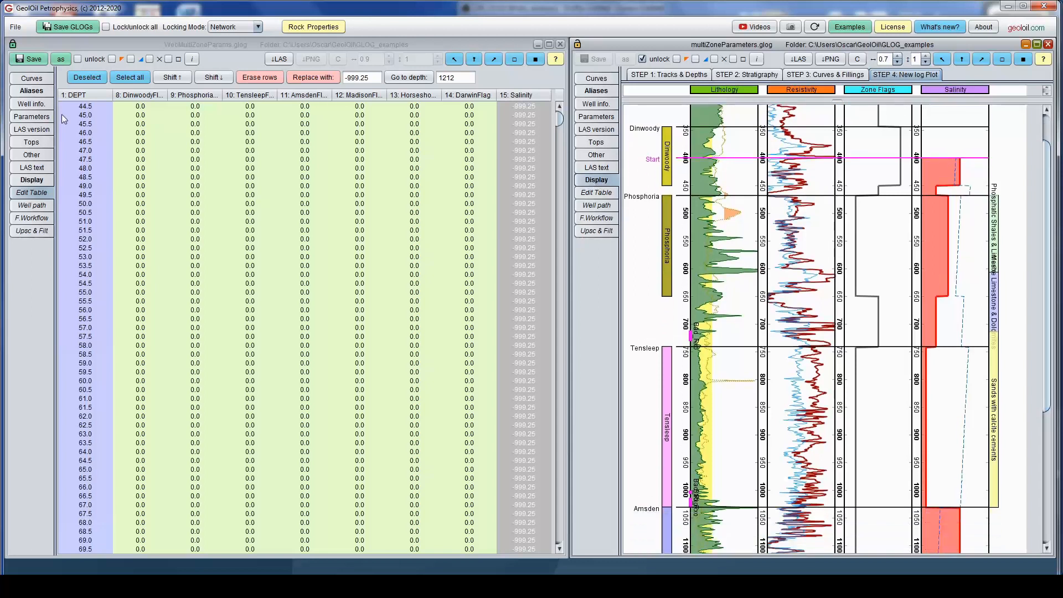
Assign the Salinity curve to the Salinity track in the WebMultiZoneParams.glog display settings.
{"action": "left_click", "coordinate": [32, 180]}
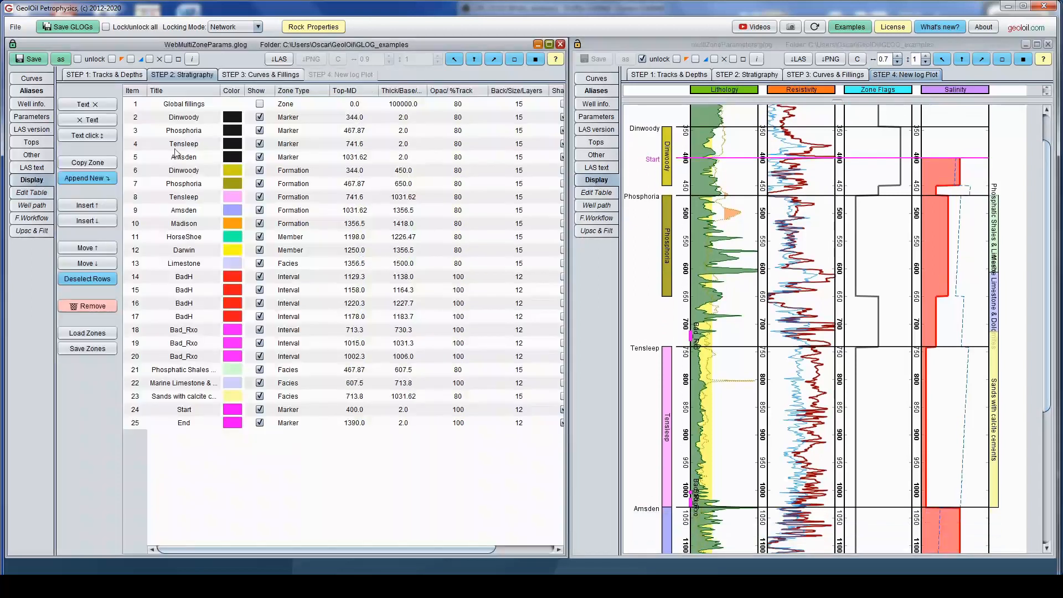
{"action": "left_click", "coordinate": [128, 75]}
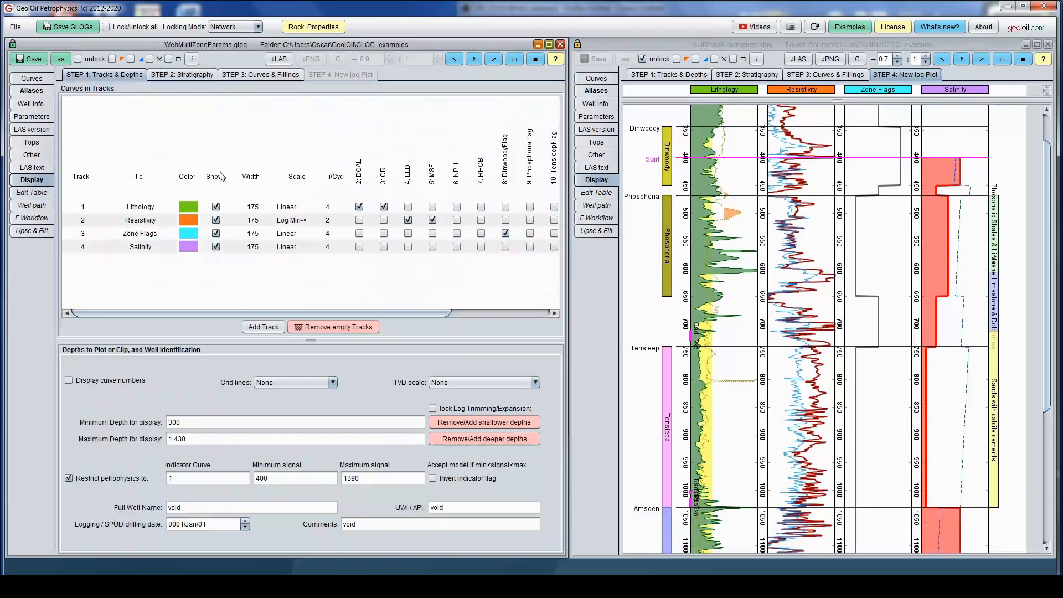
{"action": "left_click", "coordinate": [83, 246]}
{"action": "left_click_drag", "start_coordinate": [188, 313], "coordinate": [379, 322]}
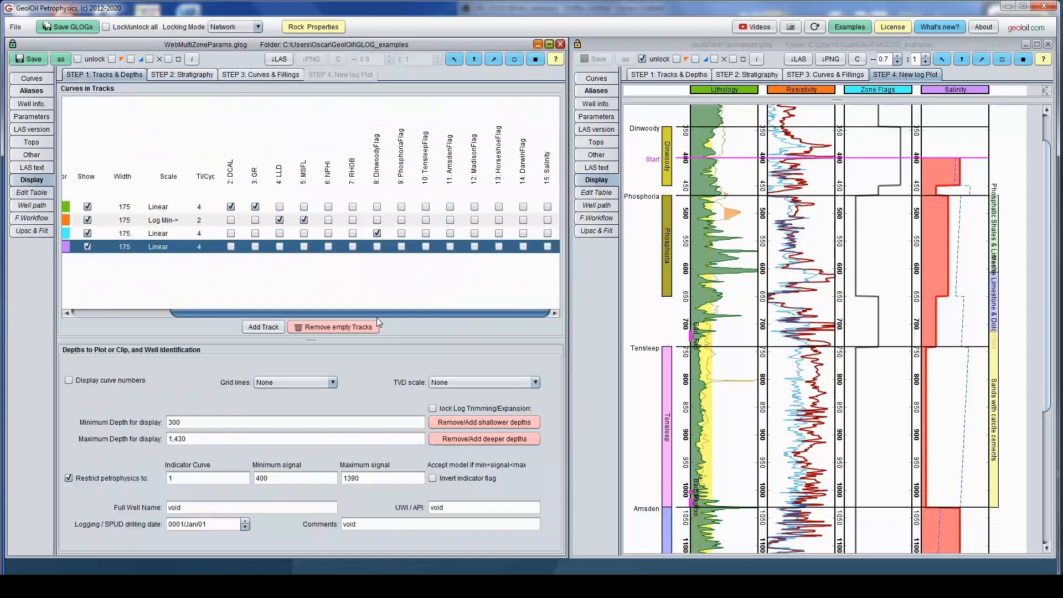
{"action": "left_click", "coordinate": [548, 247]}
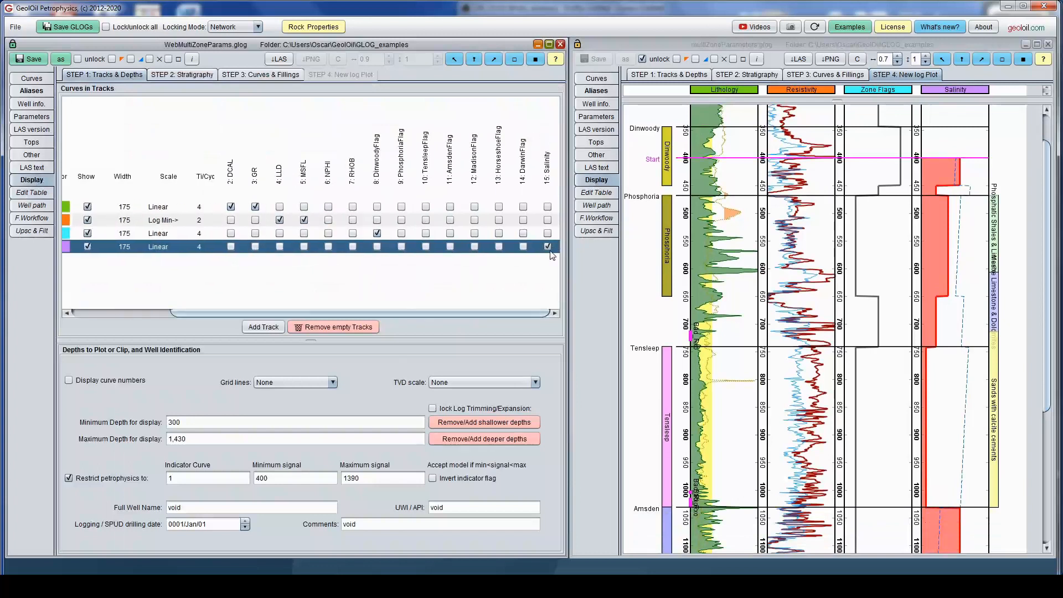
Set the Salinity curve's color to red in WebMultiZoneParams.glog, following the curve specifications of multiZoneParameters.glog.
{"action": "left_click", "coordinate": [252, 76]}
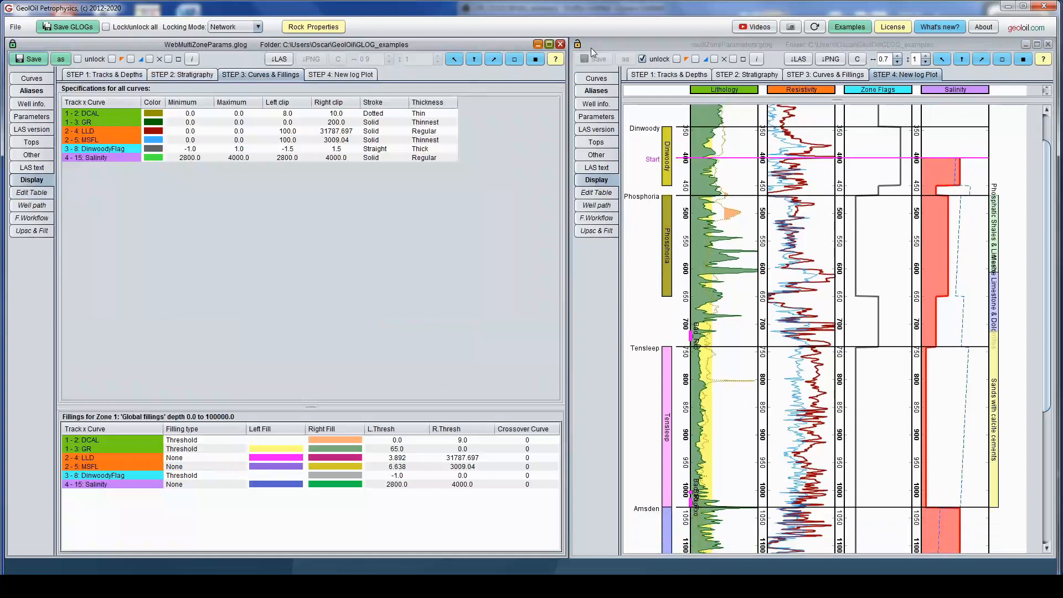
{"action": "left_click", "coordinate": [673, 74]}
{"action": "left_click", "coordinate": [845, 77]}
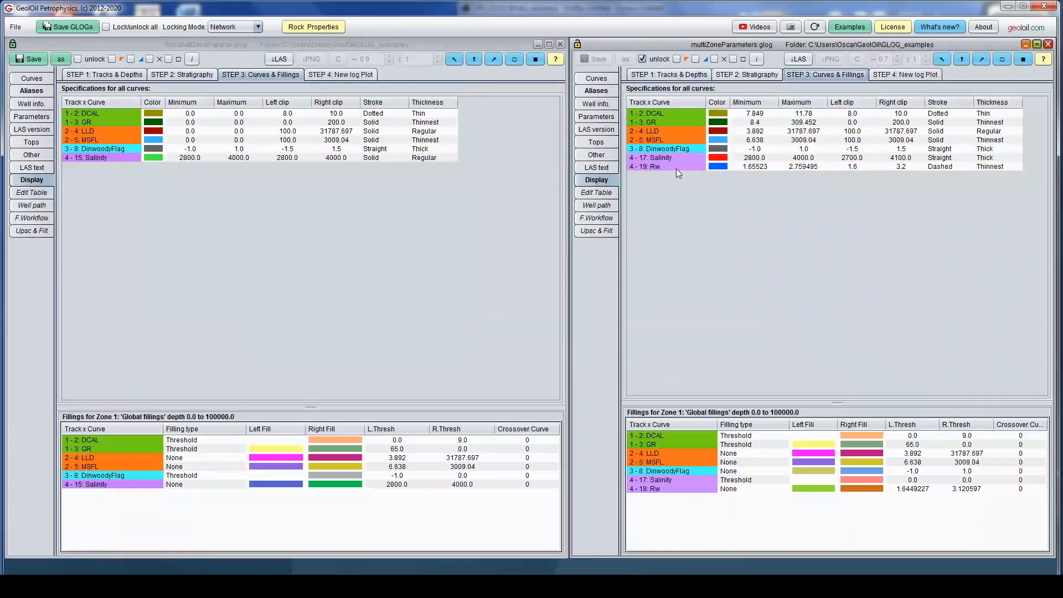
{"action": "left_click", "coordinate": [161, 157]}
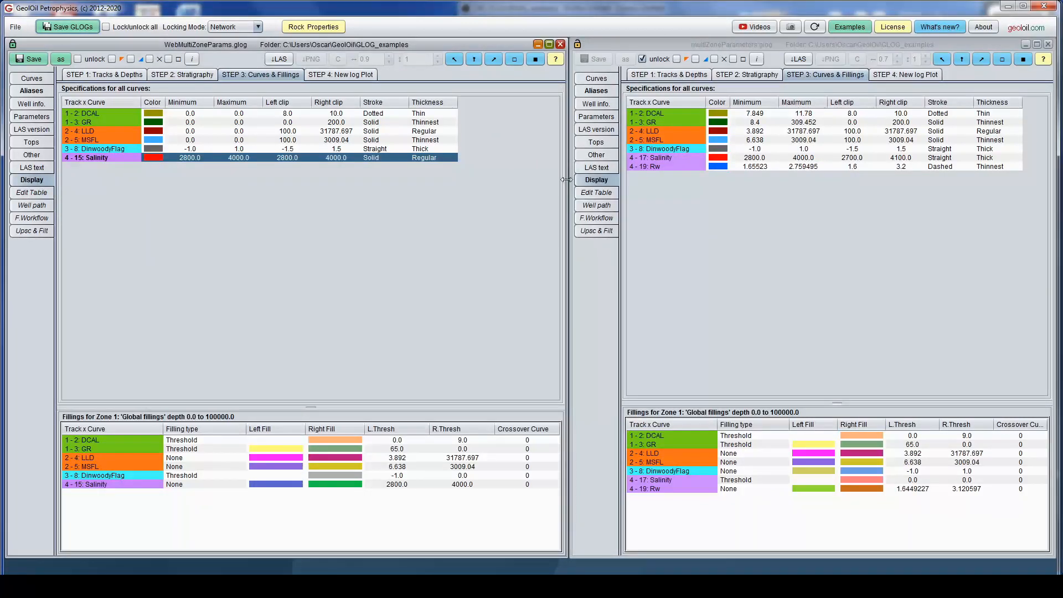
Set the Salinity curve's left clip to 2700 and right clip to 4100, following the reference file's Salinity specifications.
{"action": "left_click", "coordinate": [641, 158]}
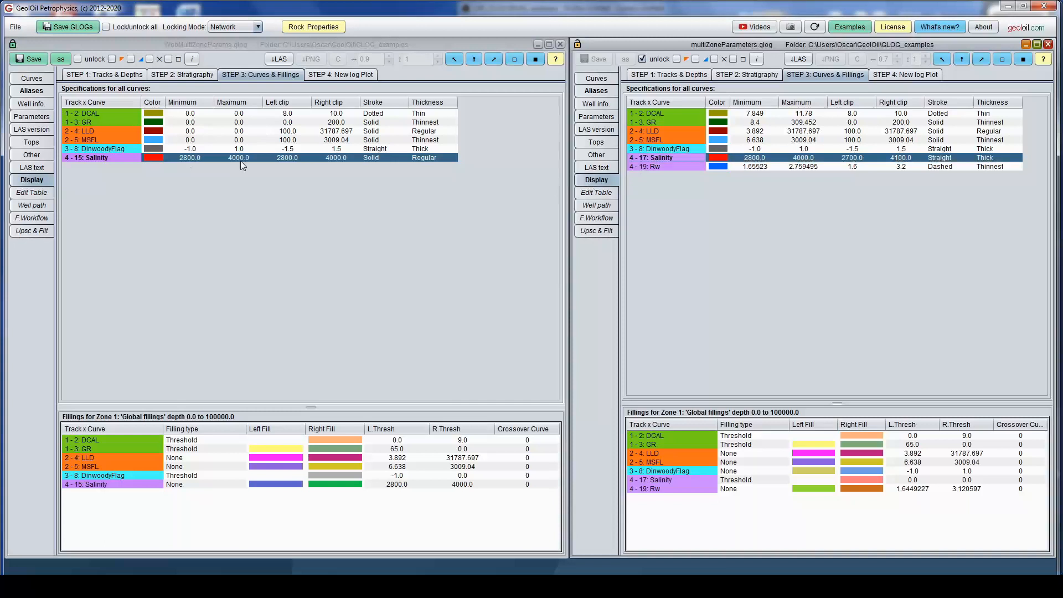
{"action": "double_click", "coordinate": [290, 157]}
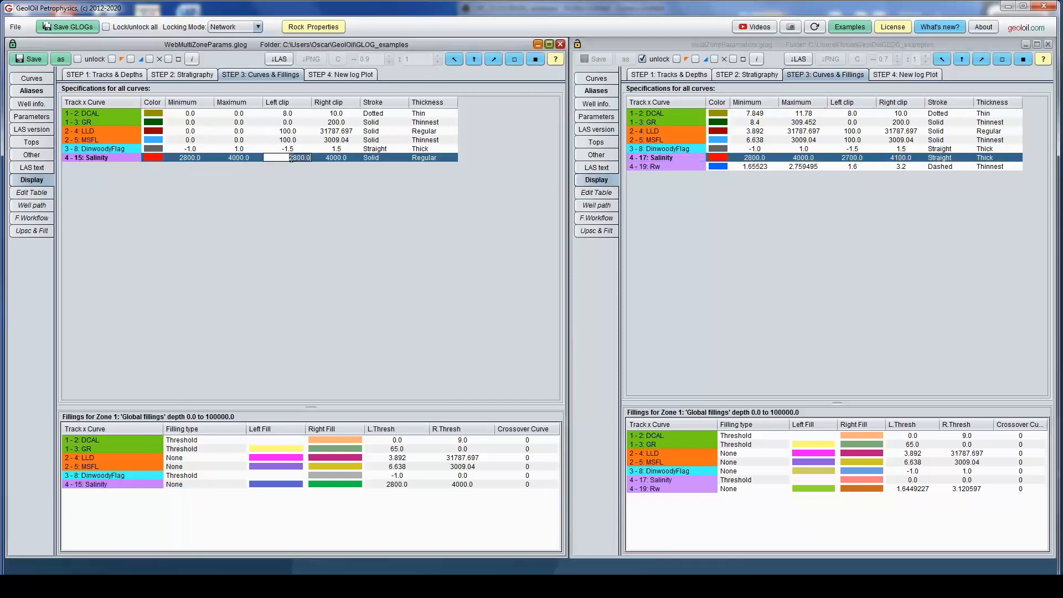
{"action": "type", "text": "2700"}
{"action": "double_click", "coordinate": [341, 157]}
{"action": "type", "text": "41"}
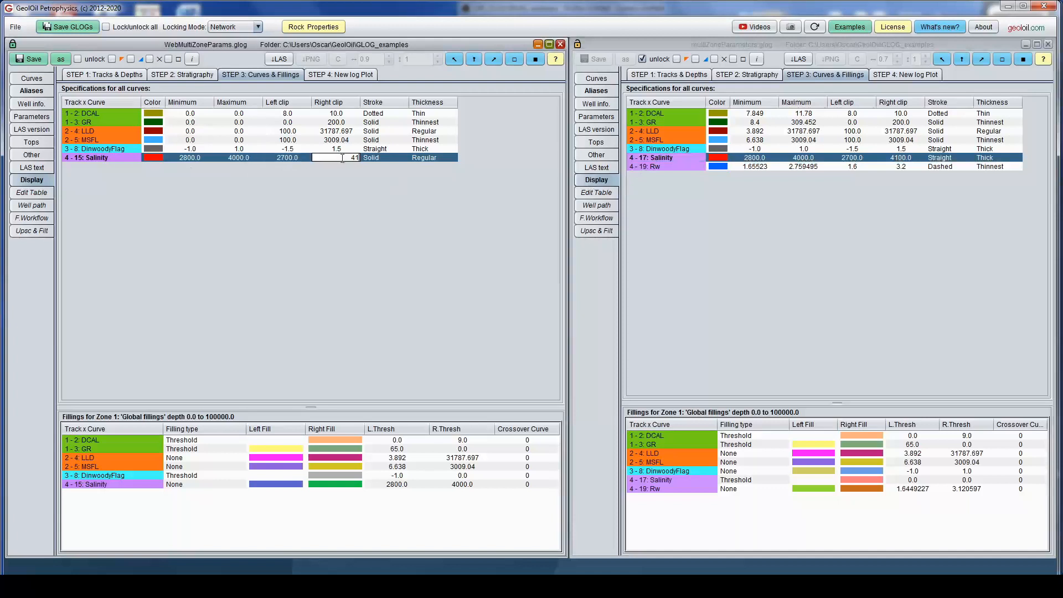
{"action": "type", "text": "00"}
Set the Salinity curve's stroke to Straight and its thickness to Thick.
{"action": "left_click", "coordinate": [378, 158]}
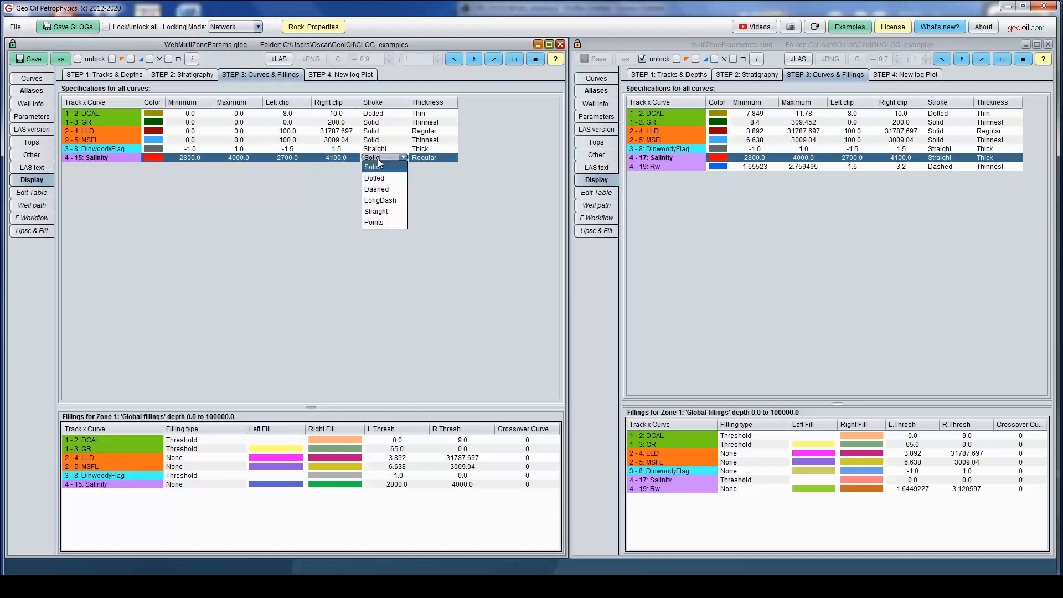
{"action": "left_click", "coordinate": [377, 212]}
{"action": "left_click", "coordinate": [424, 159]}
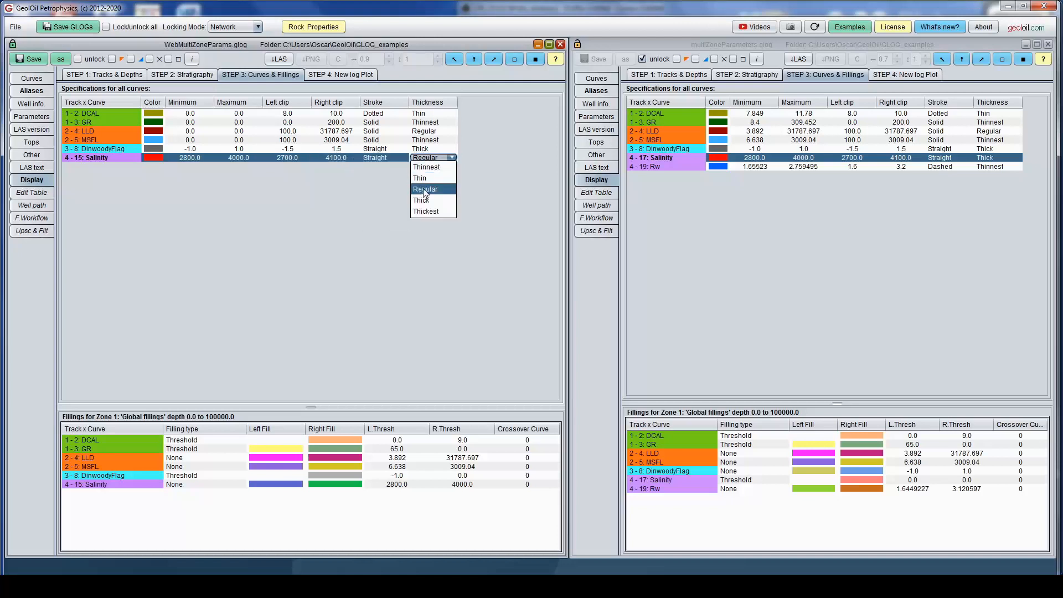
{"action": "left_click", "coordinate": [423, 197]}
Generate the new log plot and examine the Salinity track through Dinwoody, Phosphoria and the gaps below each zone.
{"action": "left_click", "coordinate": [340, 74]}
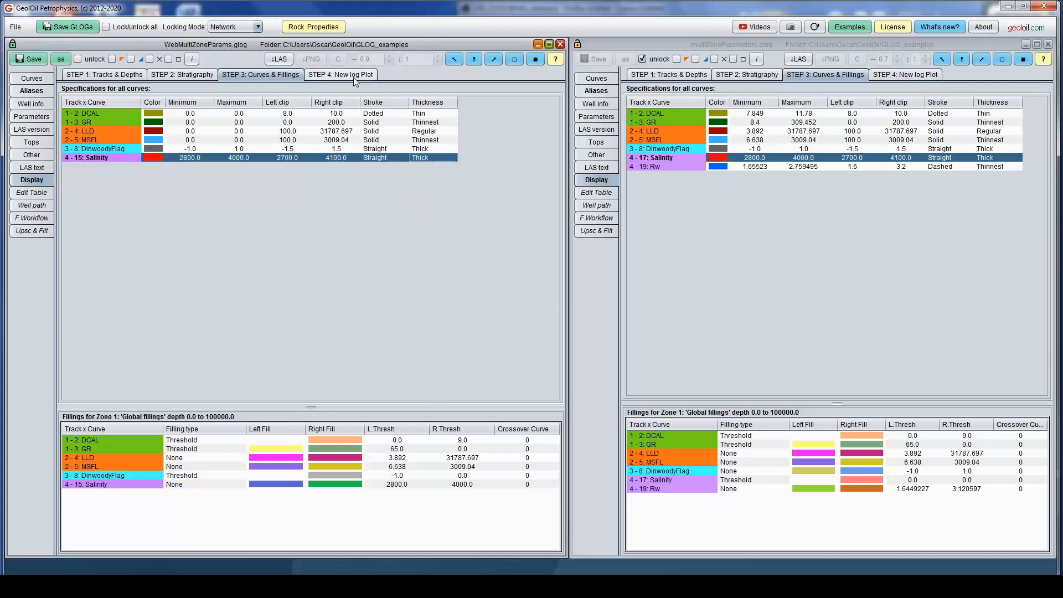
{"action": "left_click_drag", "start_coordinate": [559, 177], "coordinate": [554, 222]}
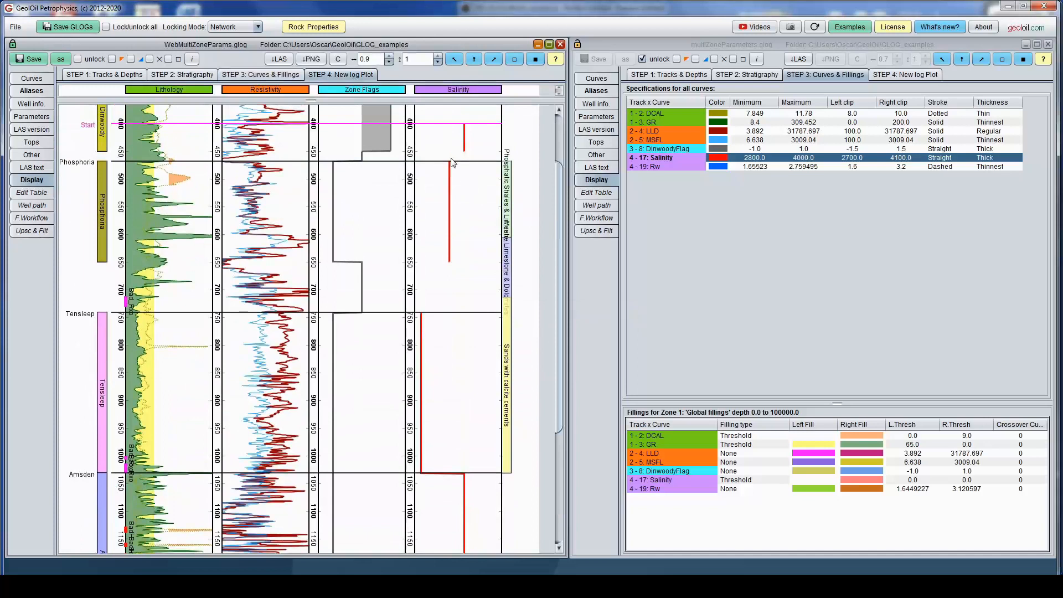
{"action": "left_click", "coordinate": [477, 156]}
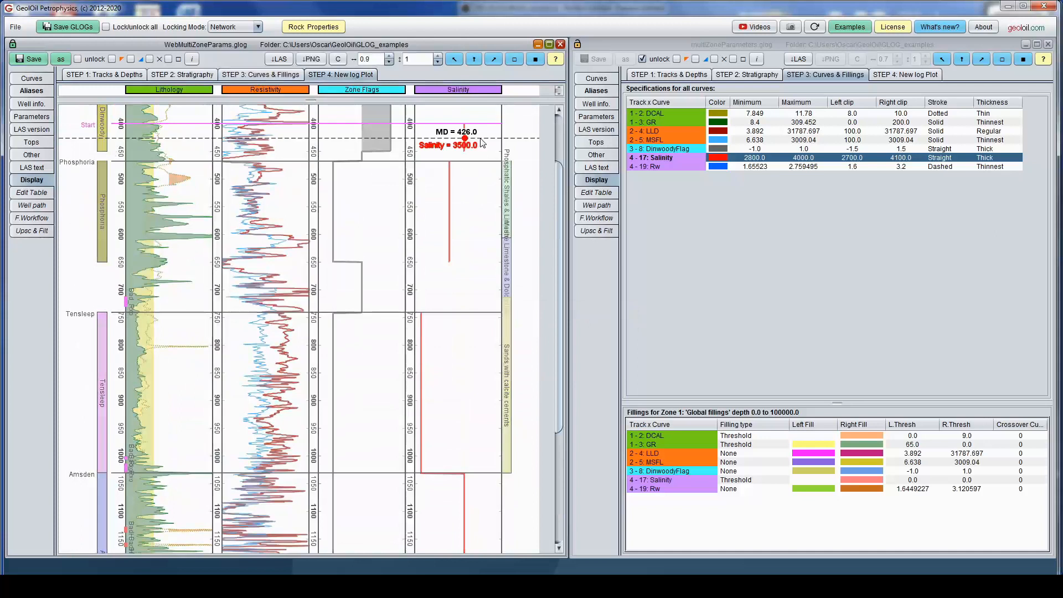
{"action": "mouse_move", "coordinate": [465, 238]}
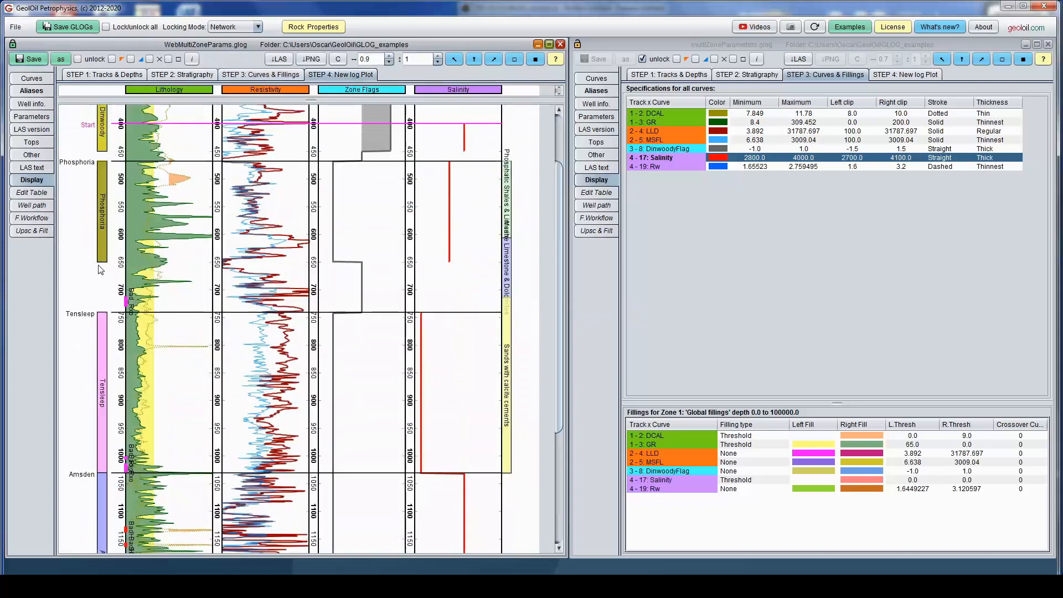
{"action": "mouse_move", "coordinate": [467, 284]}
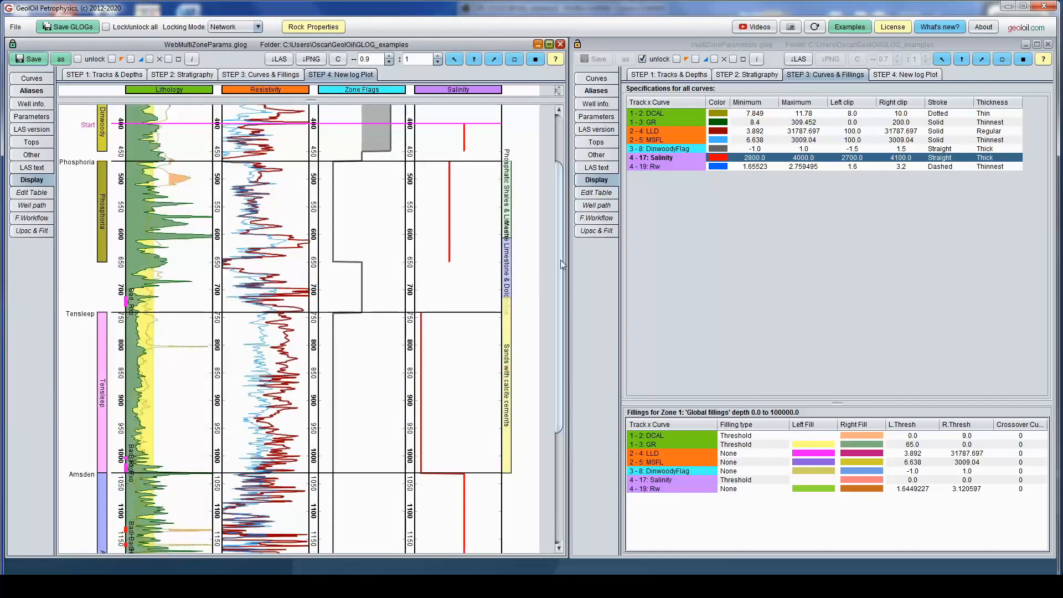
Follow the plotted Salinity curve from Tensleep down to Madison, and recheck the gaps around Phosphoria.
{"action": "left_click_drag", "start_coordinate": [557, 260], "coordinate": [551, 398]}
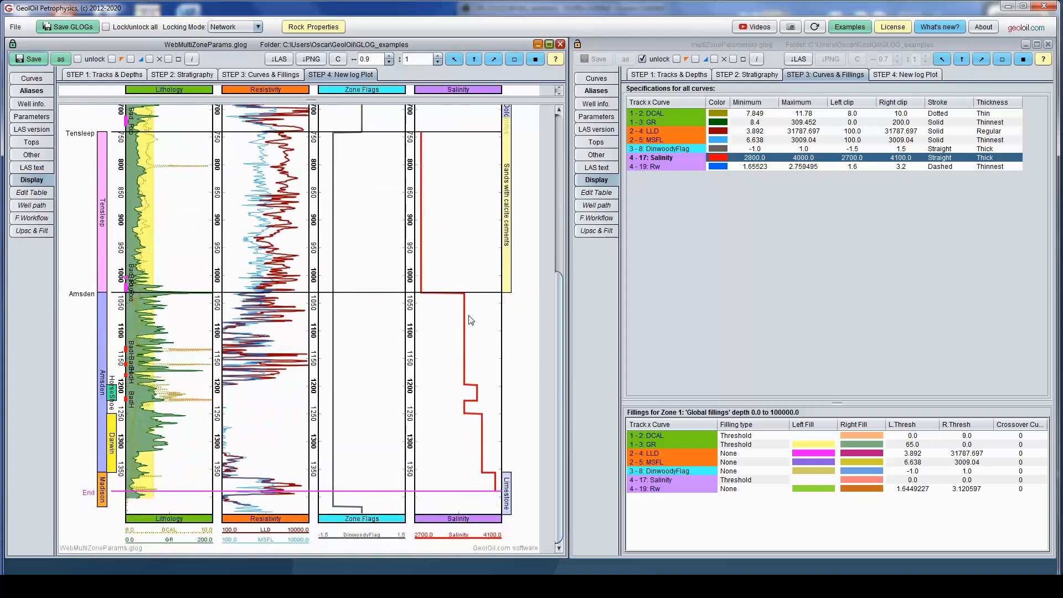
{"action": "mouse_move", "coordinate": [467, 326]}
{"action": "left_click_drag", "start_coordinate": [492, 385], "coordinate": [492, 481]}
{"action": "left_click_drag", "start_coordinate": [557, 480], "coordinate": [553, 308]}
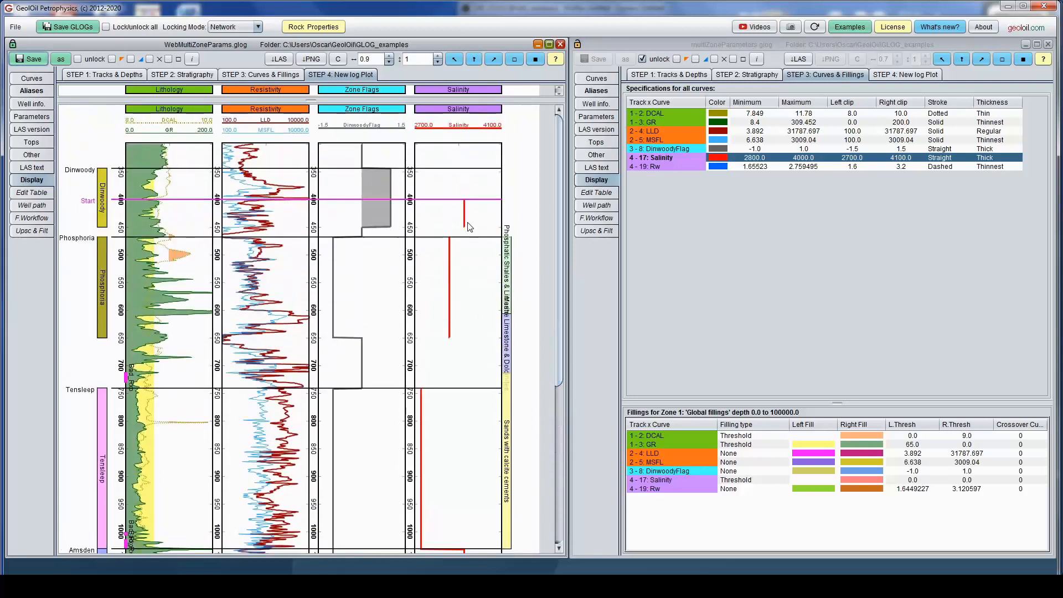
{"action": "left_click_drag", "start_coordinate": [470, 227], "coordinate": [470, 228]}
{"action": "left_click_drag", "start_coordinate": [465, 354], "coordinate": [466, 370]}
Add the line NaCl_default = 3000 below NaCl_Dar in the WebMultiZoneParams.glog Salinity script.
{"action": "left_click", "coordinate": [595, 219]}
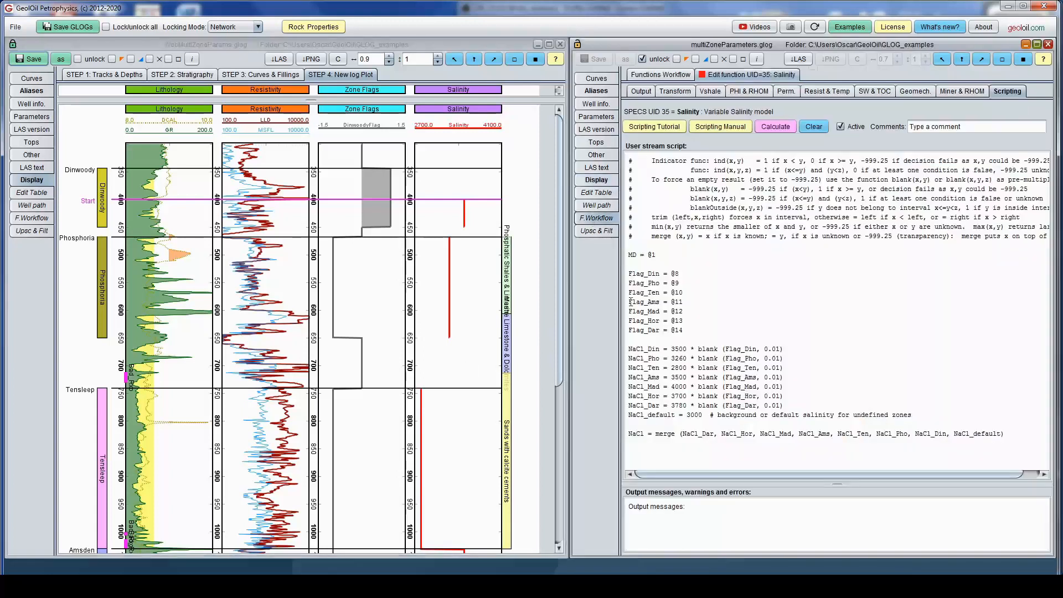
{"action": "left_click", "coordinate": [32, 218]}
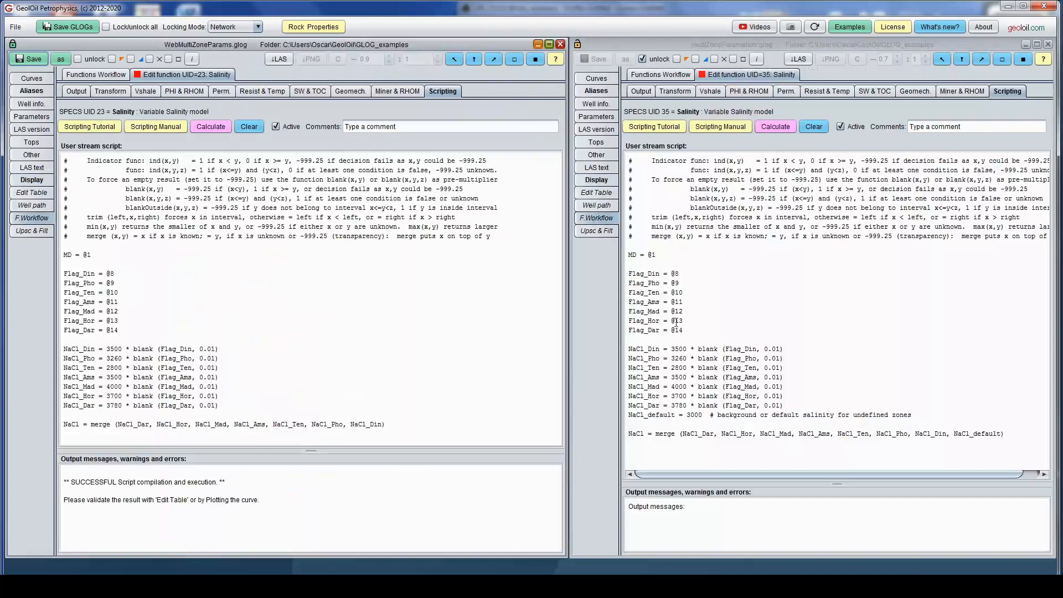
{"action": "left_click", "coordinate": [222, 406]}
{"action": "key", "text": "Return"}
{"action": "type", "text": "NaCl"}
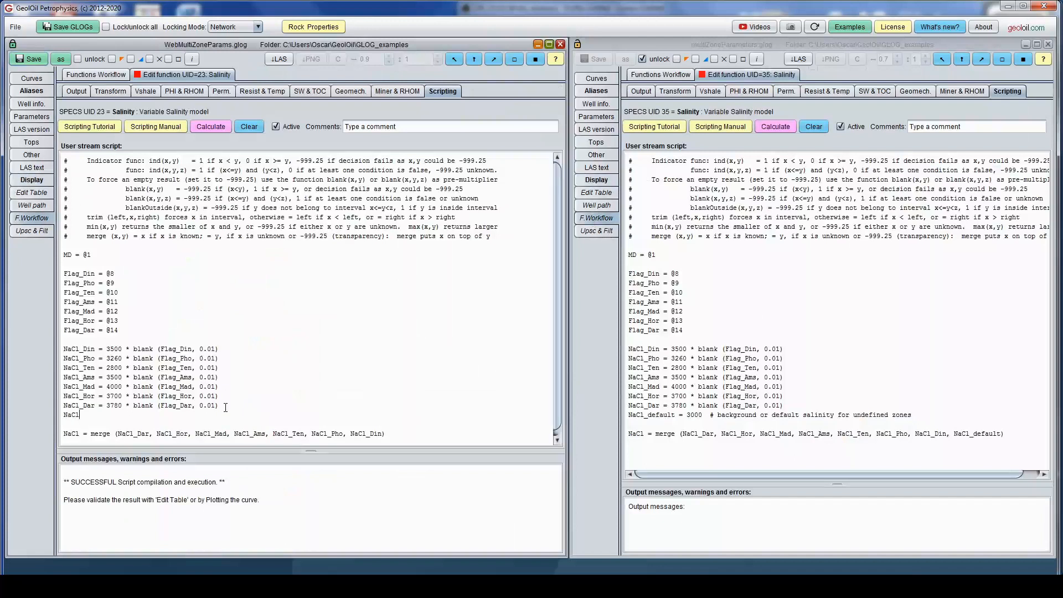
{"action": "type", "text": "_default = 3000"}
Copy the comment "# background or default salinity for undefined zones" from the reference script onto the new NaCl_default line.
{"action": "left_click_drag", "start_coordinate": [710, 414], "coordinate": [913, 417]}
{"action": "key", "text": "ctrl+c"}
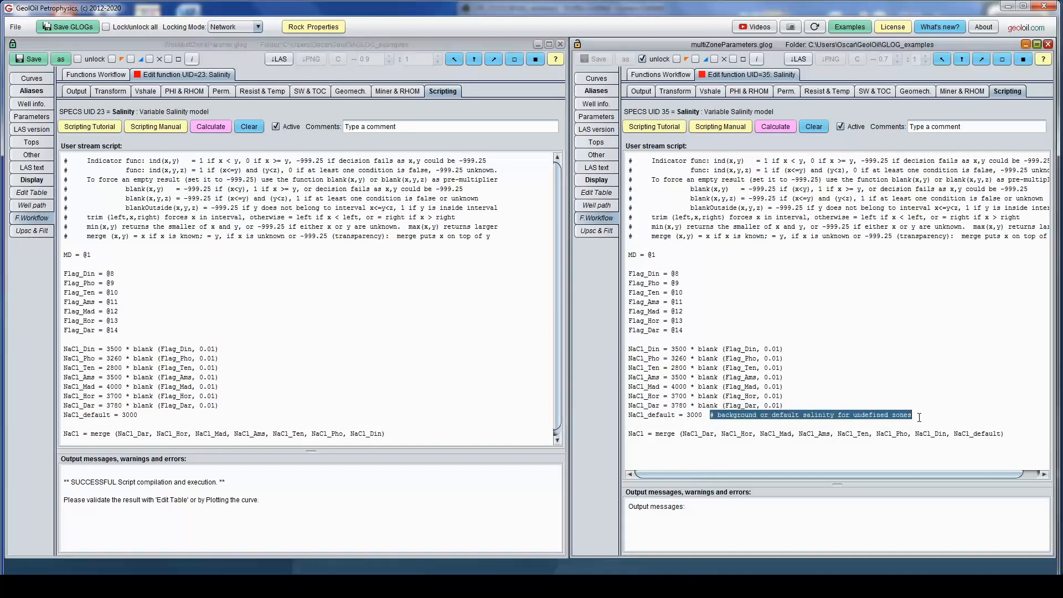
{"action": "left_click", "coordinate": [189, 415]}
{"action": "key", "text": "ctrl+v"}
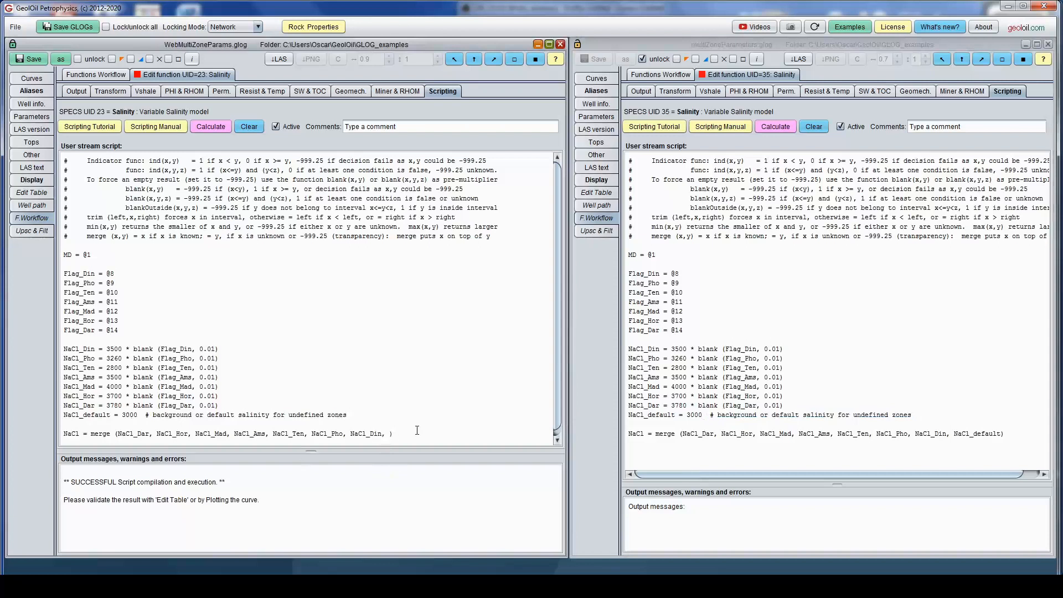
Append NaCl_default as the last argument of the NaCl merge call and recalculate the Salinity curve.
{"action": "triple_click", "coordinate": [965, 430]}
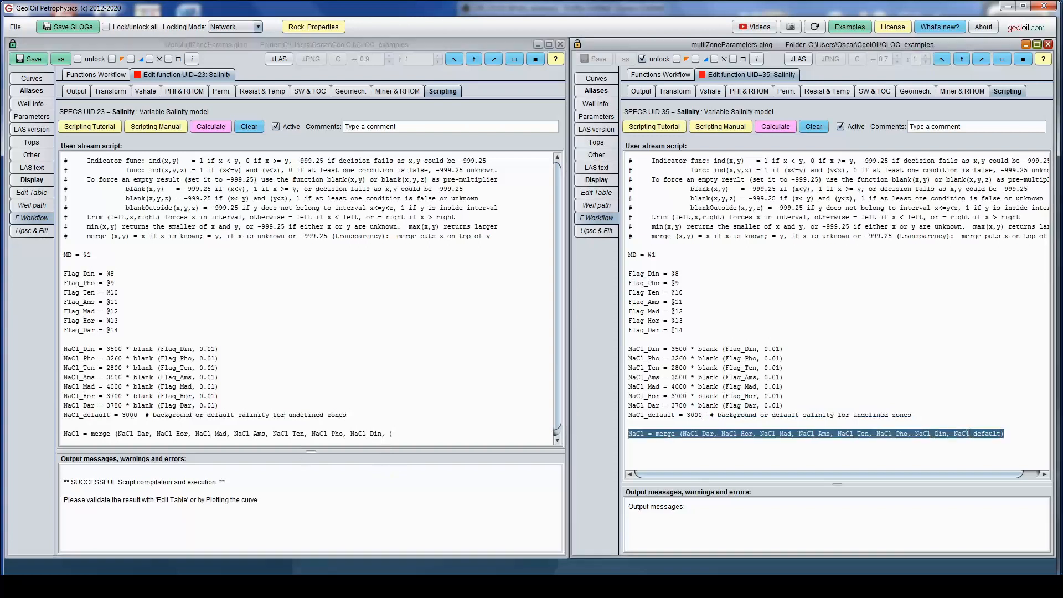
{"action": "left_click", "coordinate": [964, 431]}
{"action": "double_click", "coordinate": [107, 416]}
{"action": "key", "text": "ctrl+c"}
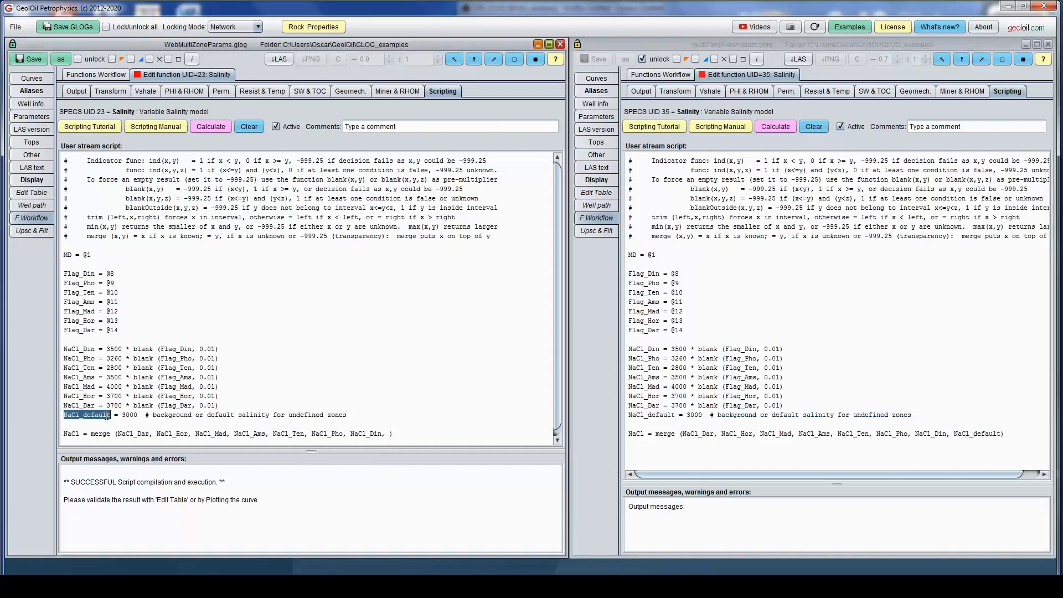
{"action": "left_click", "coordinate": [390, 435]}
{"action": "key", "text": "ctrl+v"}
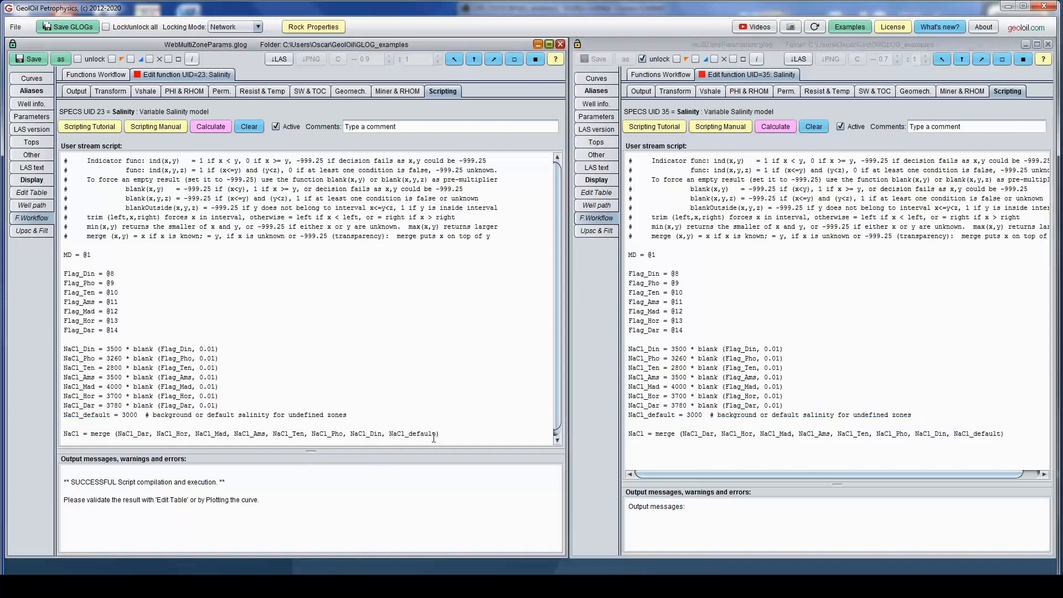
{"action": "left_click", "coordinate": [253, 132]}
{"action": "left_click", "coordinate": [217, 132]}
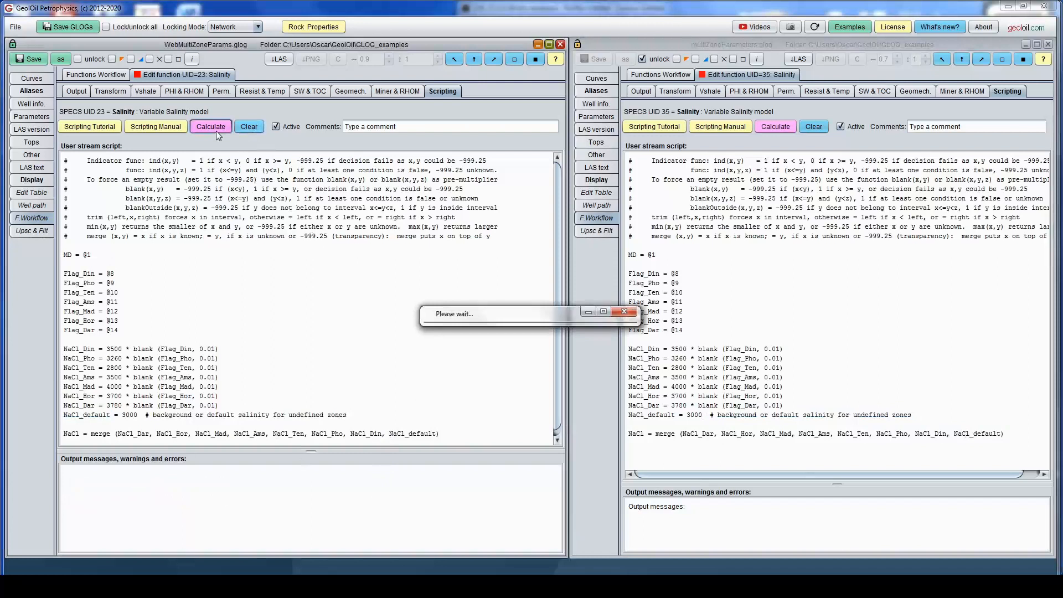
Replot the WebMultiZoneParams.glog log and check the recalculated Salinity curve across the undefined zones around Phosphoria.
{"action": "left_click", "coordinate": [31, 179]}
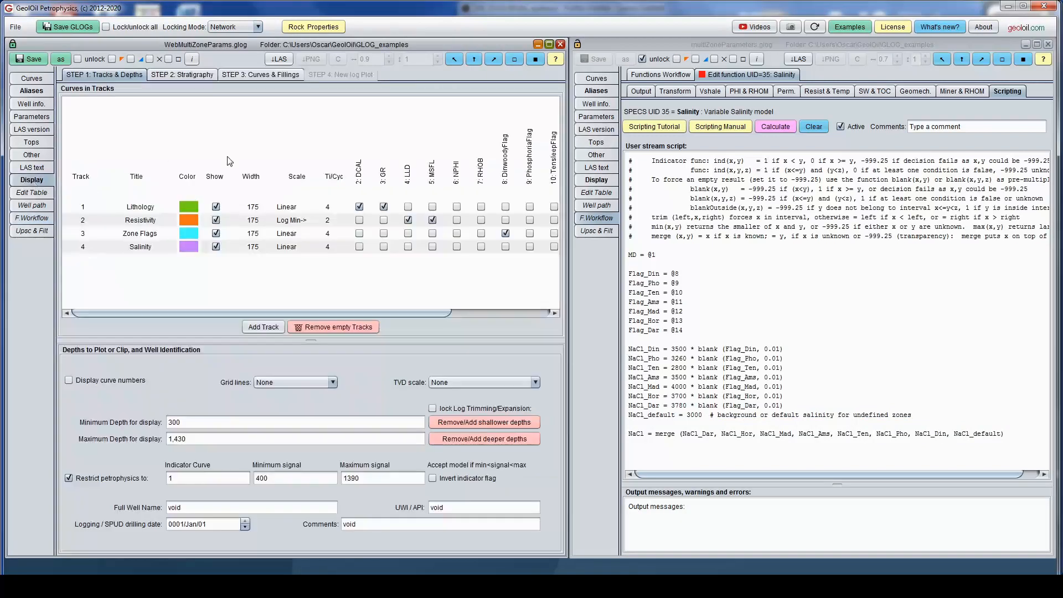
{"action": "left_click", "coordinate": [287, 75]}
{"action": "left_click", "coordinate": [324, 75]}
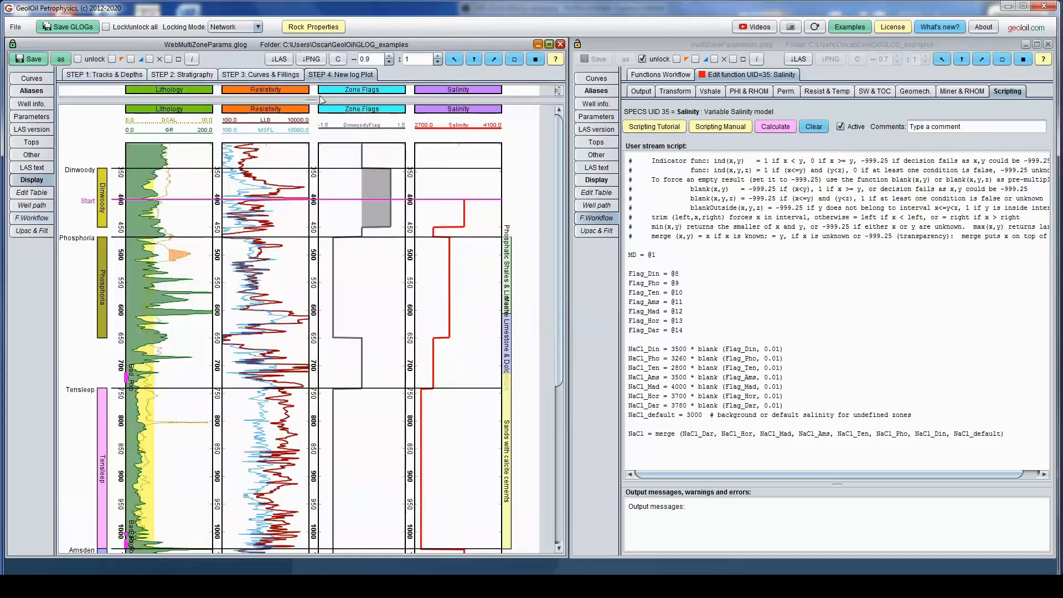
{"action": "left_click_drag", "start_coordinate": [453, 227], "coordinate": [457, 234]}
{"action": "left_click_drag", "start_coordinate": [465, 358], "coordinate": [466, 359]}
{"action": "mouse_move", "coordinate": [558, 321]}
{"action": "left_mouse_down"}
{"action": "mouse_move", "coordinate": [549, 483]}
{"action": "mouse_move", "coordinate": [547, 318]}
{"action": "mouse_move", "coordinate": [546, 404]}
{"action": "mouse_move", "coordinate": [557, 317]}
{"action": "left_mouse_up"}
Set the Salinity curve's filling type to Threshold in WebMultiZoneParams.glog, following the fillings of the reference file.
{"action": "left_click", "coordinate": [596, 180]}
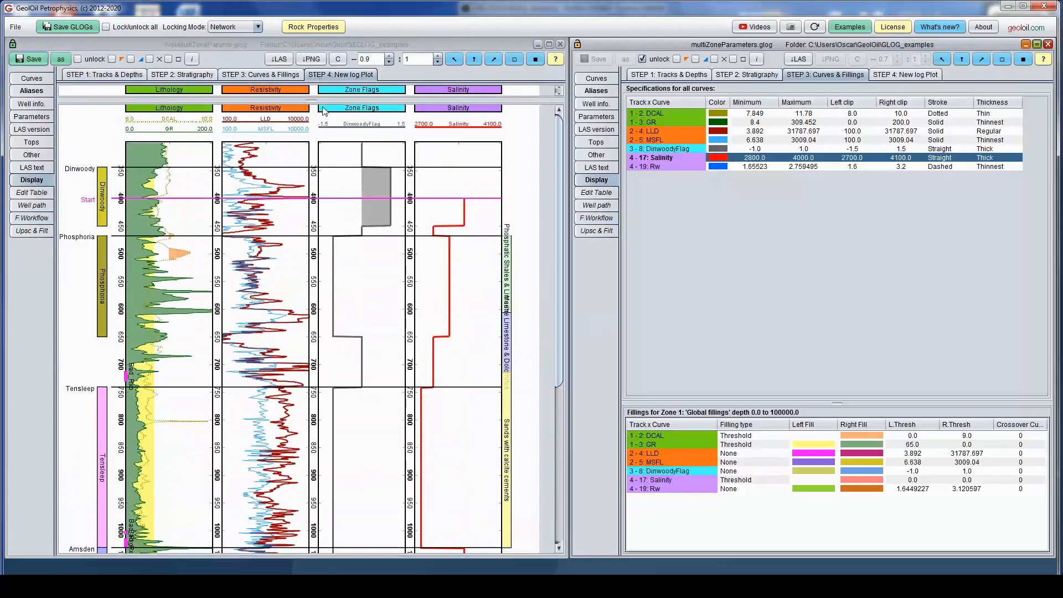
{"action": "left_click", "coordinate": [270, 75]}
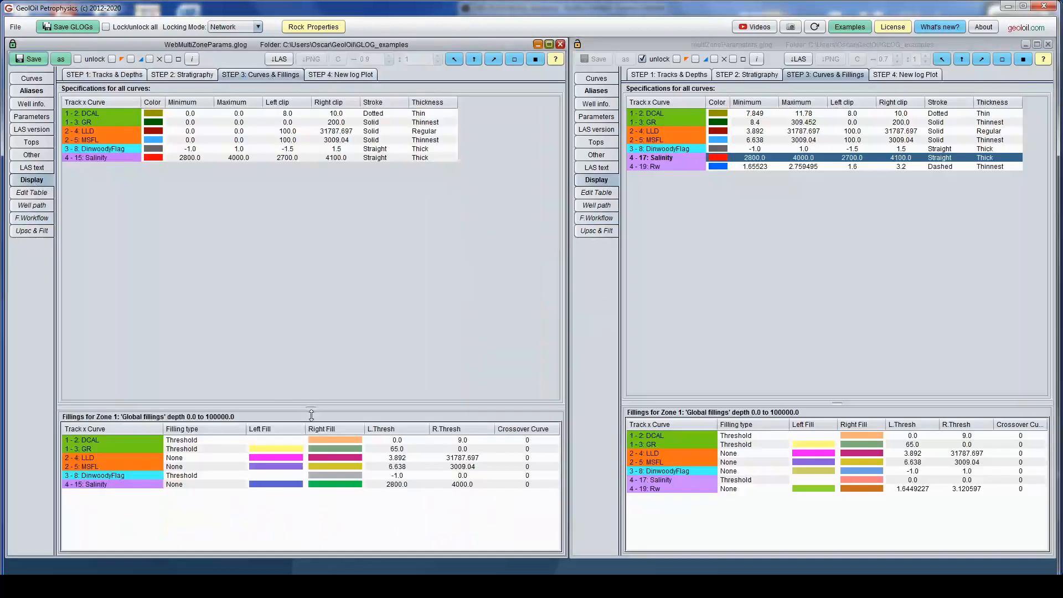
{"action": "left_click", "coordinate": [652, 479]}
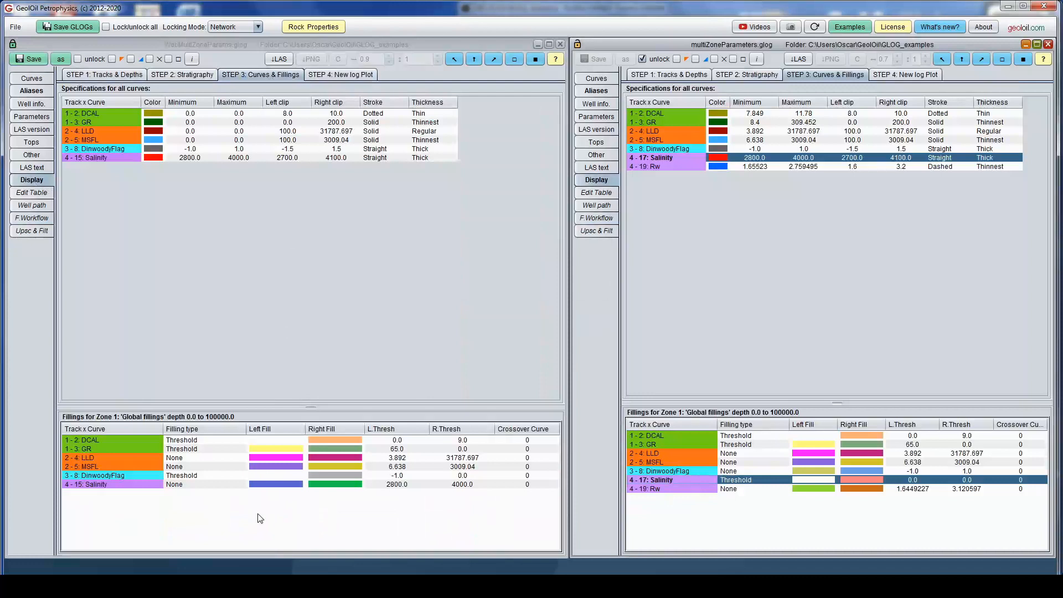
{"action": "left_click", "coordinate": [177, 485]}
{"action": "left_click", "coordinate": [177, 485]}
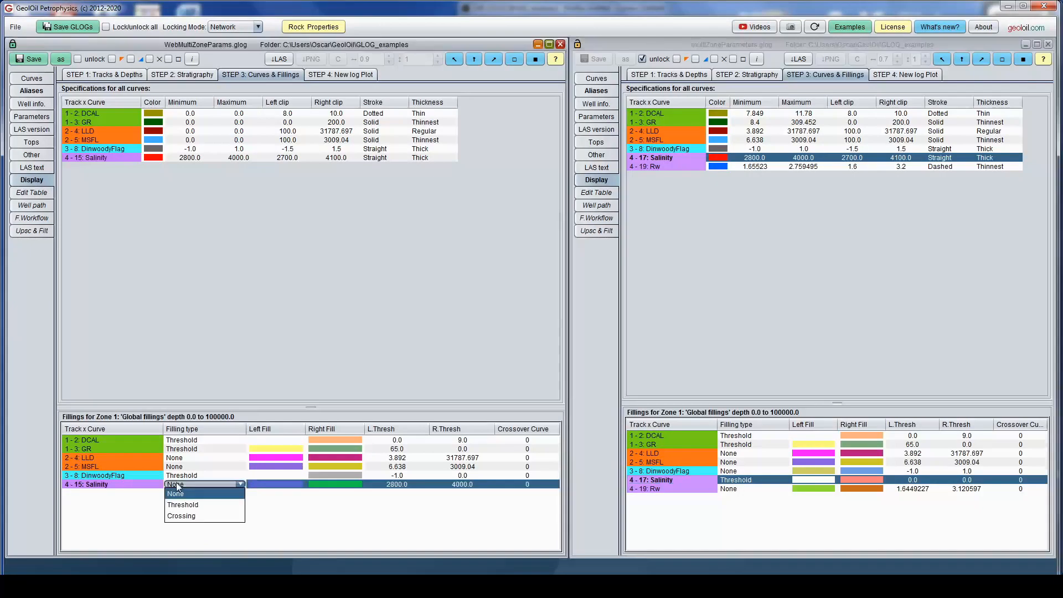
{"action": "left_click", "coordinate": [181, 503]}
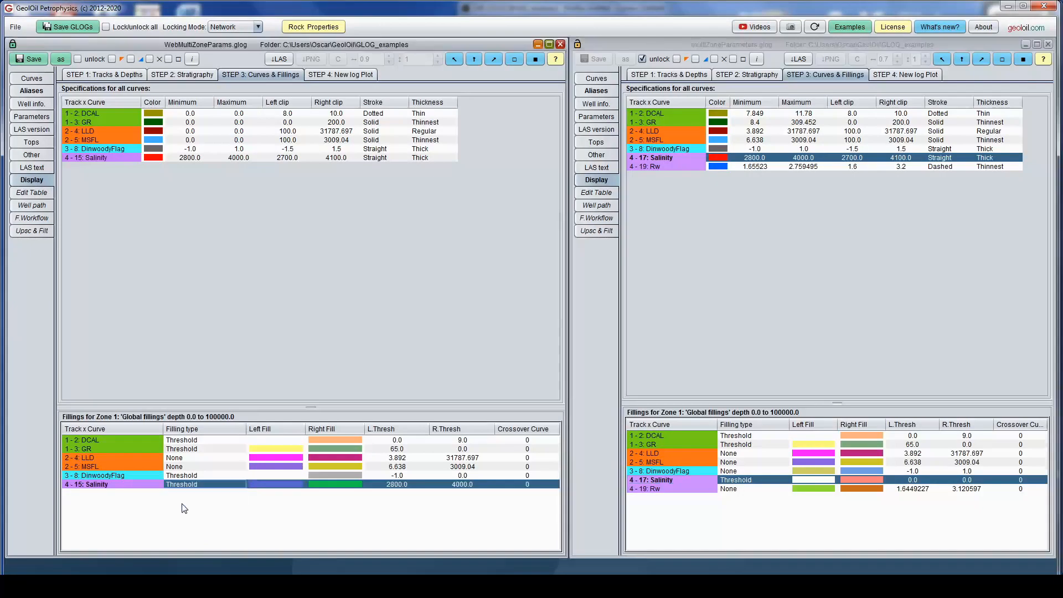
Set the Salinity curve's left fill to white with a transparency of 100.
{"action": "left_click", "coordinate": [282, 485]}
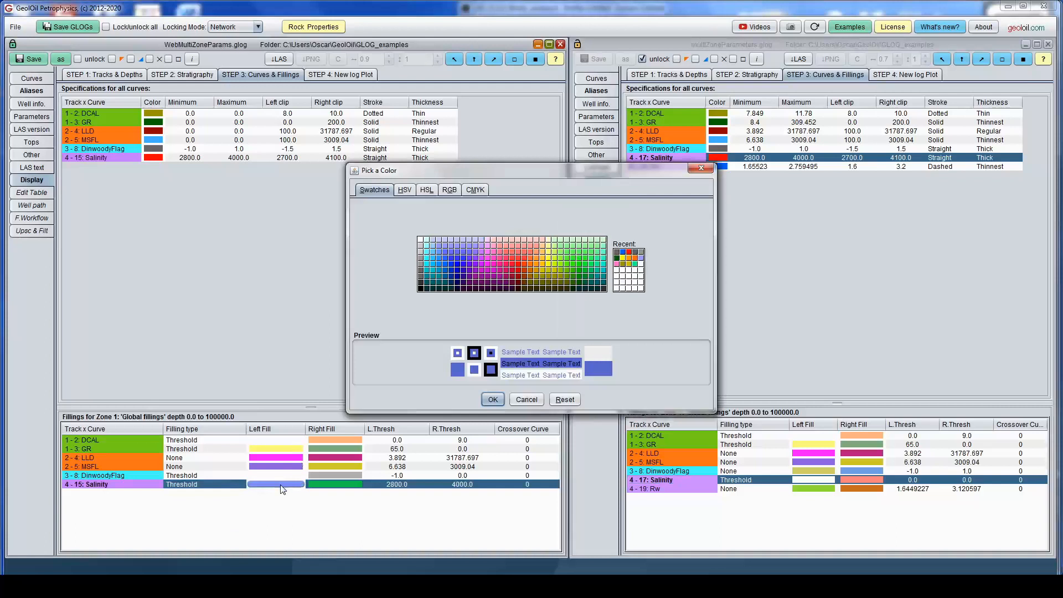
{"action": "left_click", "coordinate": [627, 281]}
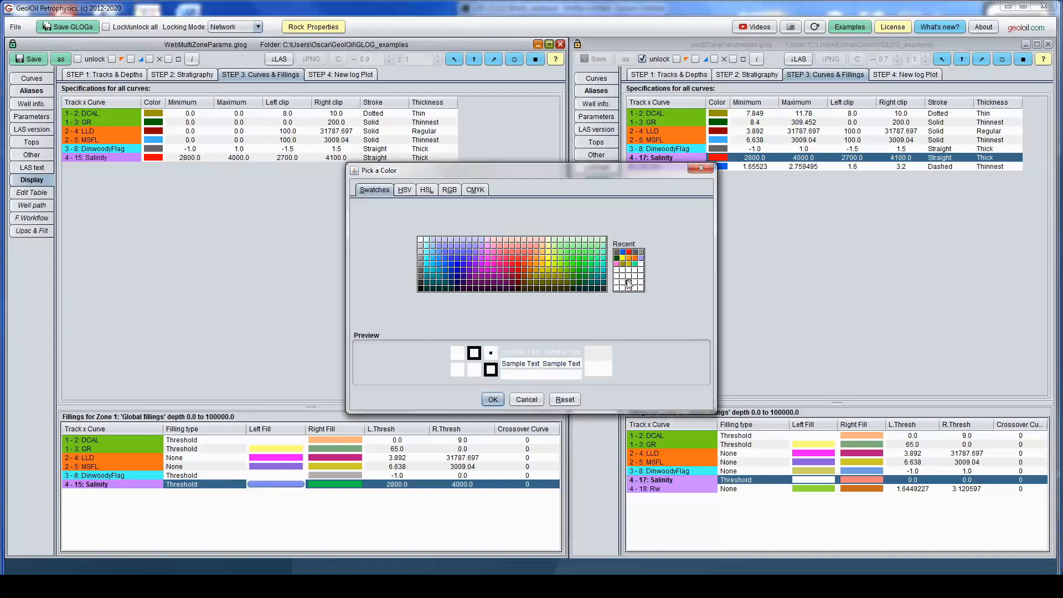
{"action": "left_click", "coordinate": [404, 190]}
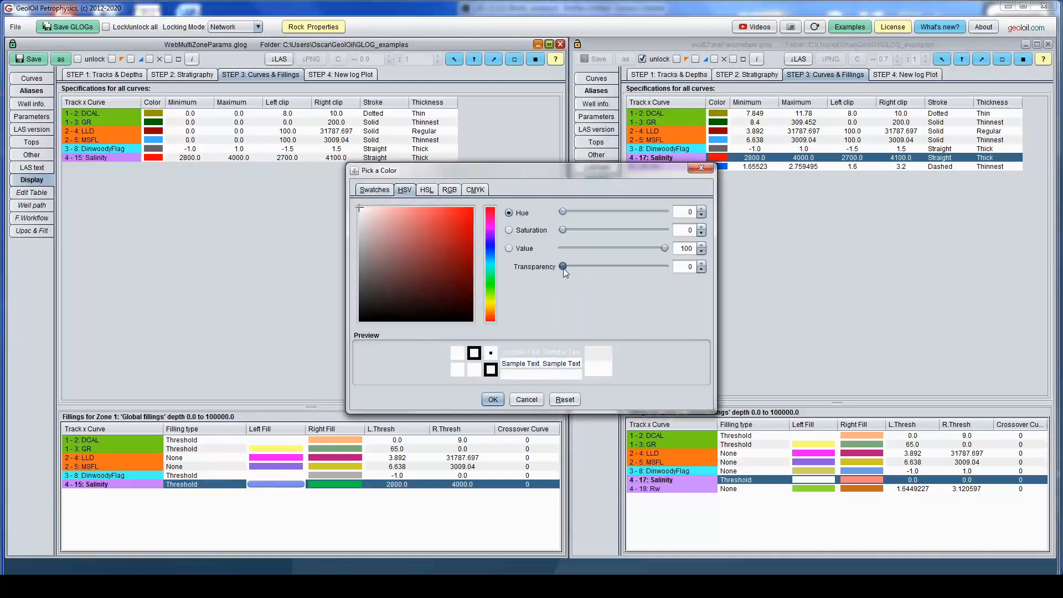
{"action": "left_click_drag", "start_coordinate": [563, 268], "coordinate": [719, 268]}
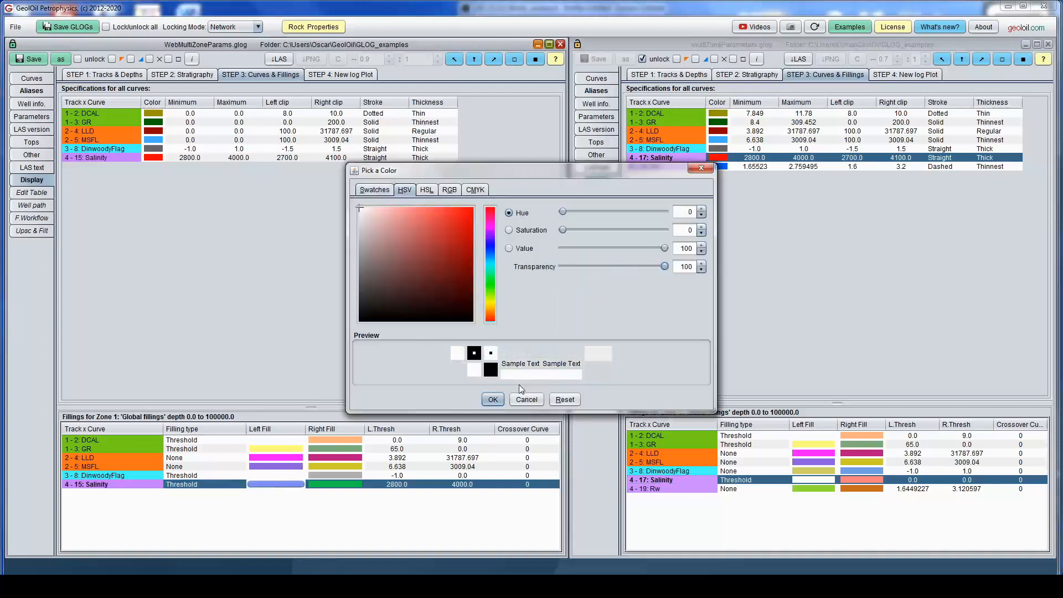
{"action": "left_click", "coordinate": [492, 399]}
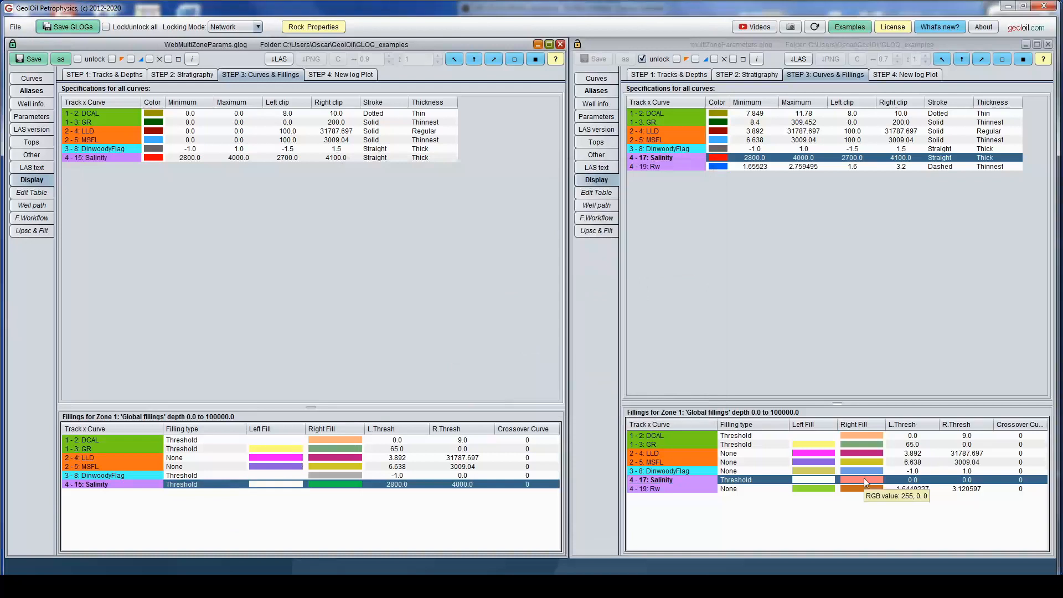
Check the reference Salinity right fill and give the WebMultiZoneParams.glog one the same red with a transparency of 50.
{"action": "left_click", "coordinate": [863, 479]}
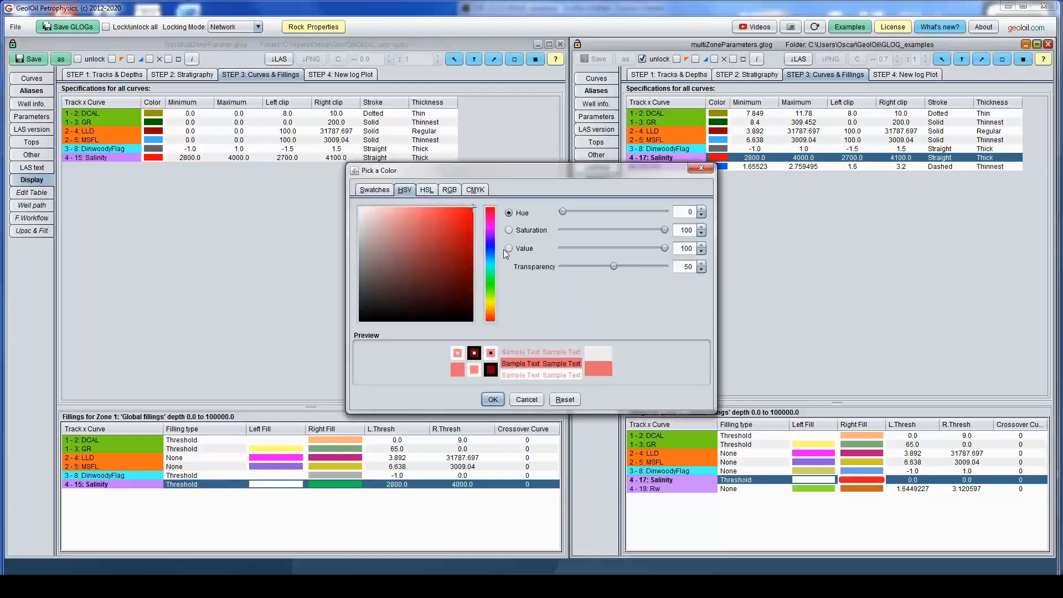
{"action": "left_click", "coordinate": [492, 399]}
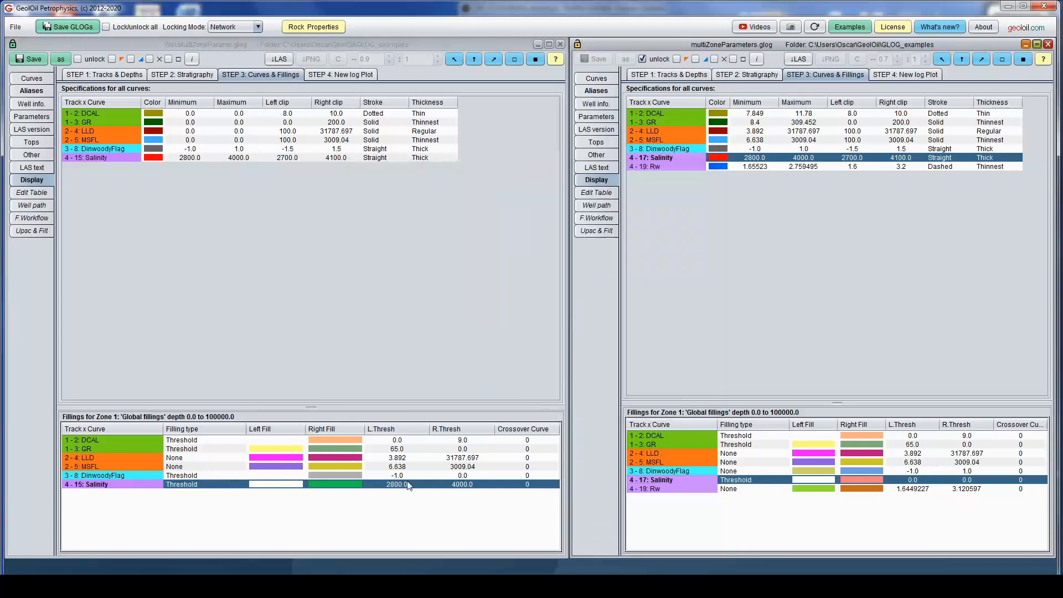
{"action": "left_click", "coordinate": [351, 485]}
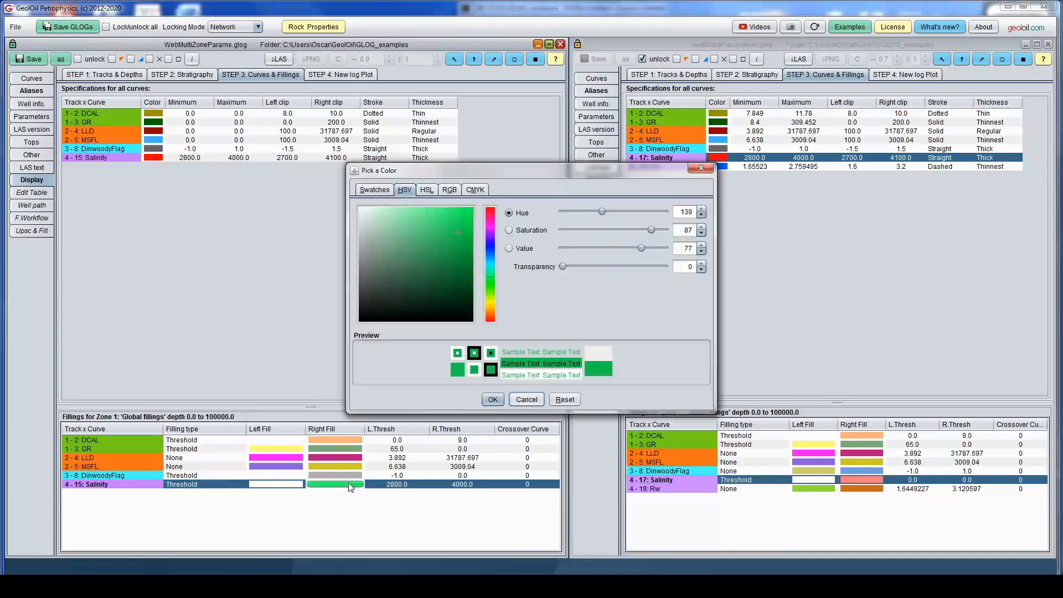
{"action": "left_click", "coordinate": [381, 194]}
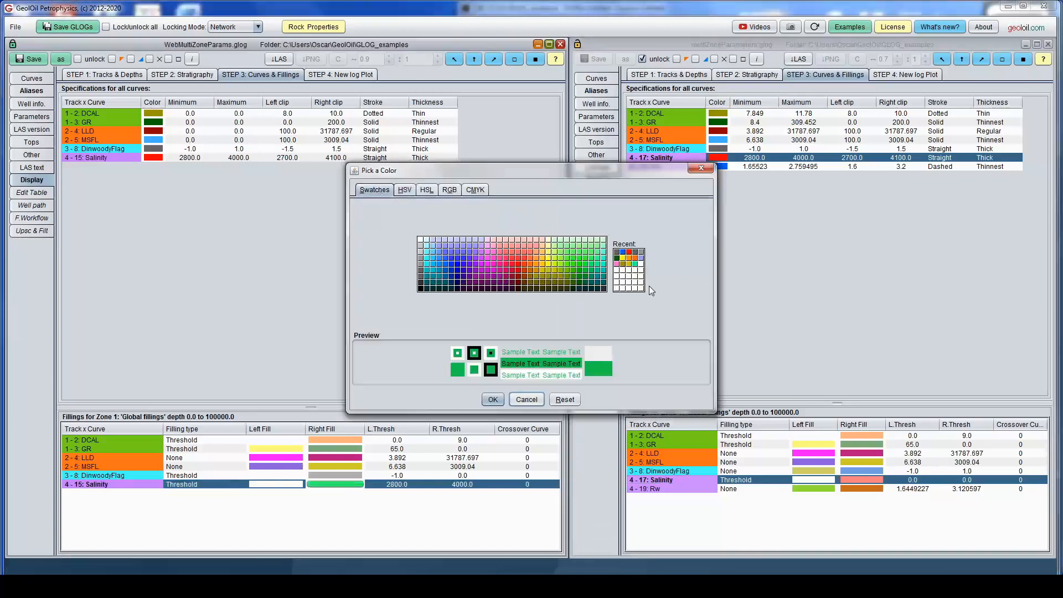
{"action": "left_click", "coordinate": [629, 253]}
{"action": "left_click", "coordinate": [403, 190]}
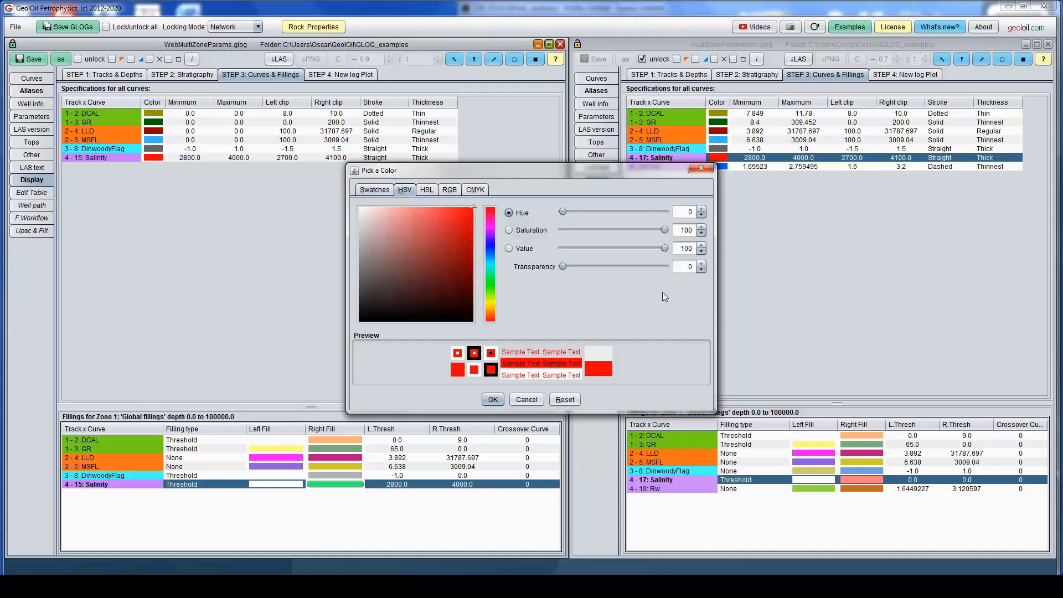
{"action": "double_click", "coordinate": [686, 269]}
{"action": "type", "text": "50"}
{"action": "key", "text": "Return"}
{"action": "key", "text": "Return"}
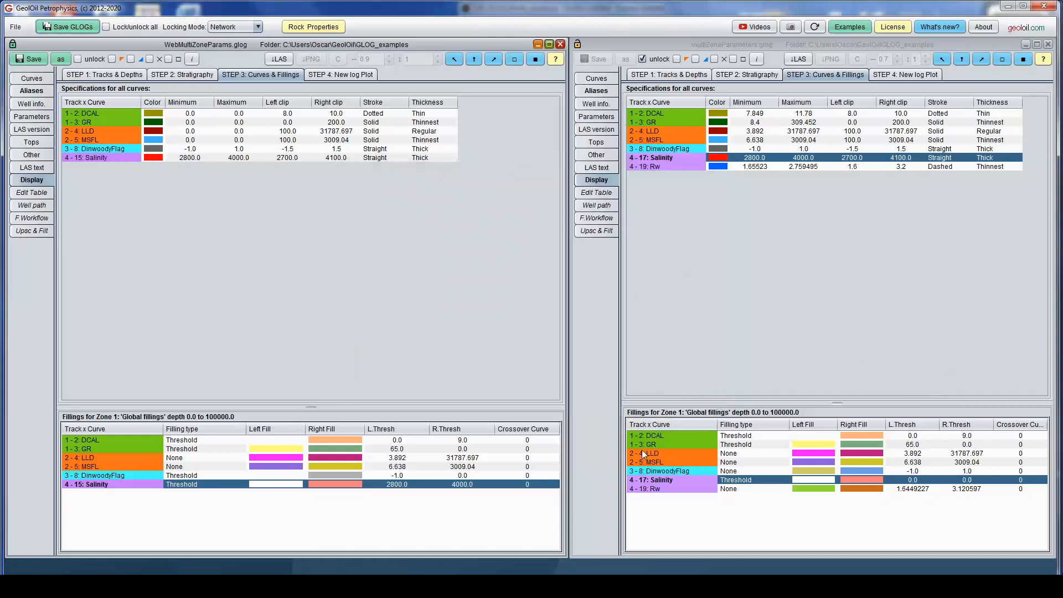
Set both the left and right thresholds of the Salinity filling to 0.
{"action": "double_click", "coordinate": [416, 485]}
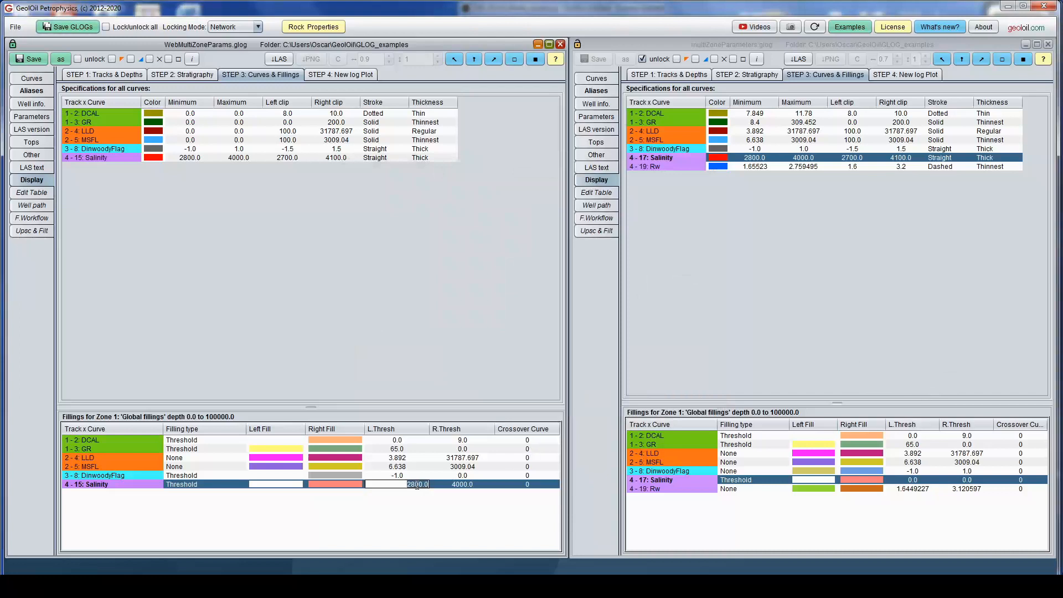
{"action": "type", "text": "0"}
{"action": "key", "text": "Return"}
{"action": "double_click", "coordinate": [462, 484]}
{"action": "type", "text": "0"}
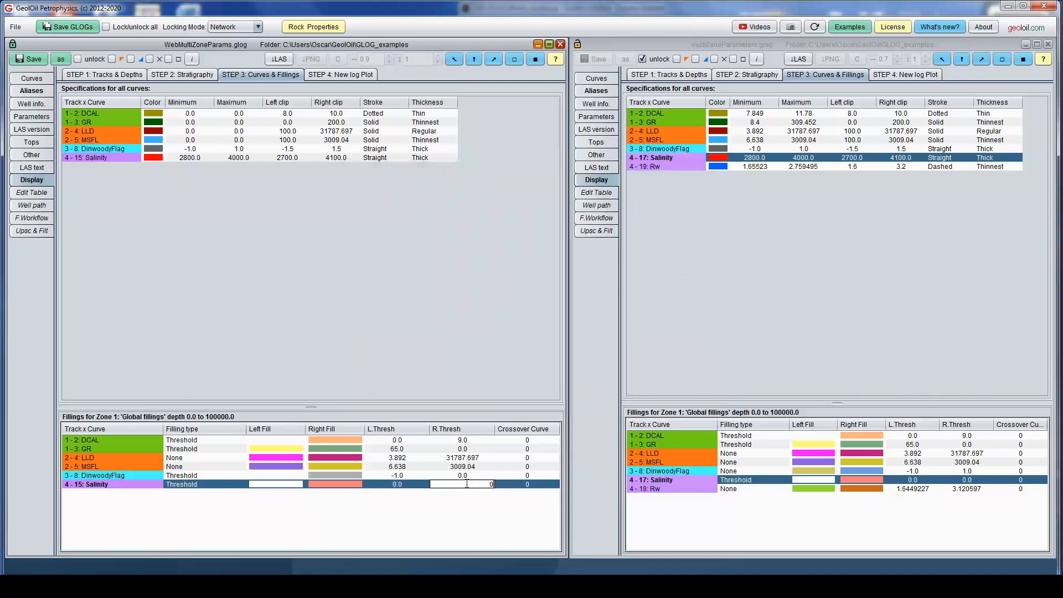
{"action": "key", "text": "Return"}
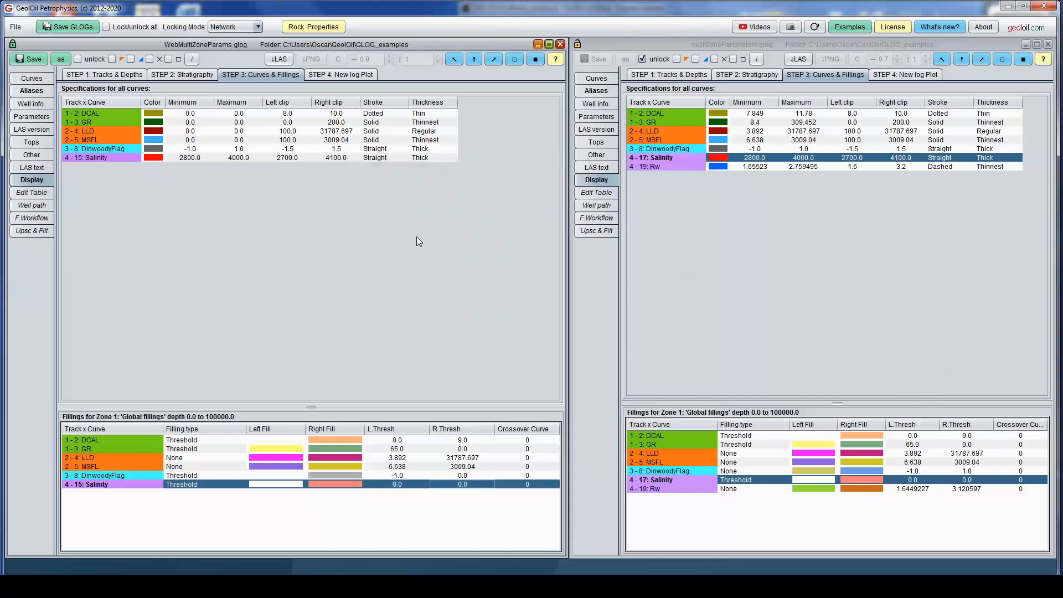
Plot the log with the filled Salinity curve and compare it from Dinwoody to Madison with the multiZoneParameters.glog plot.
{"action": "left_click", "coordinate": [353, 78]}
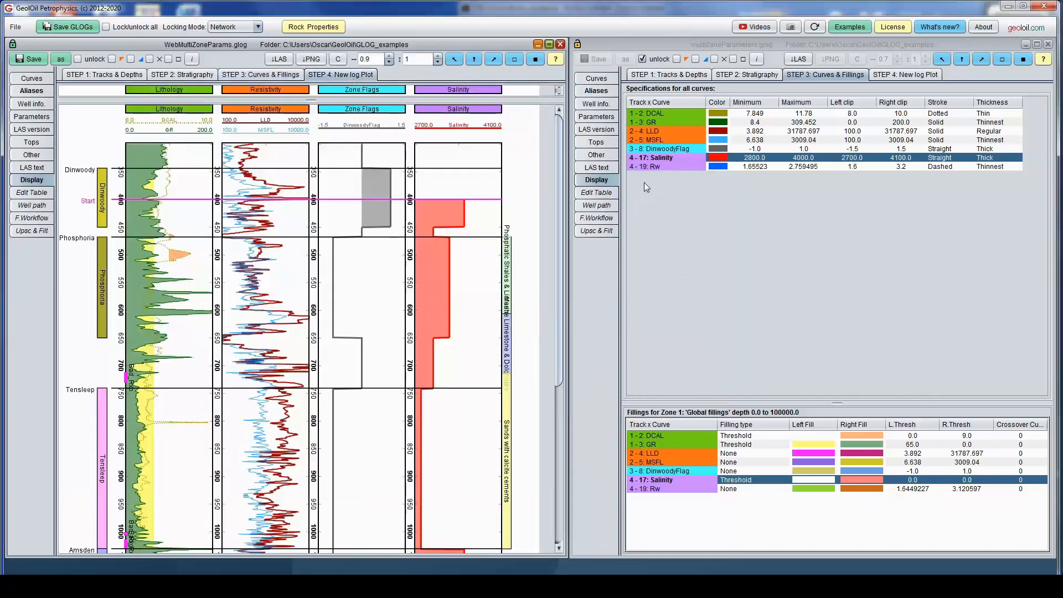
{"action": "left_click_drag", "start_coordinate": [560, 221], "coordinate": [564, 259]}
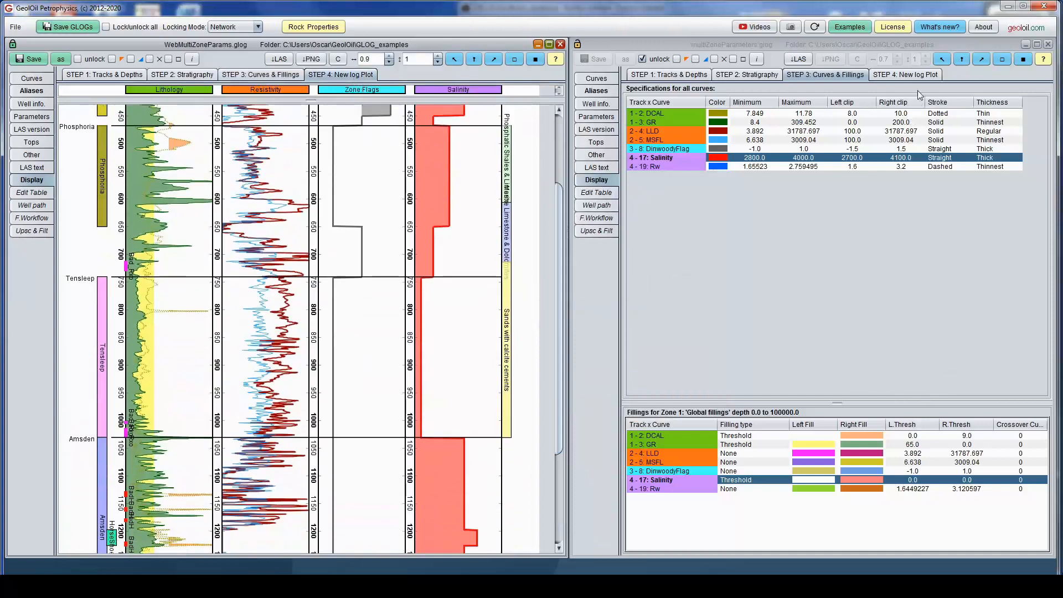
{"action": "left_click", "coordinate": [907, 75]}
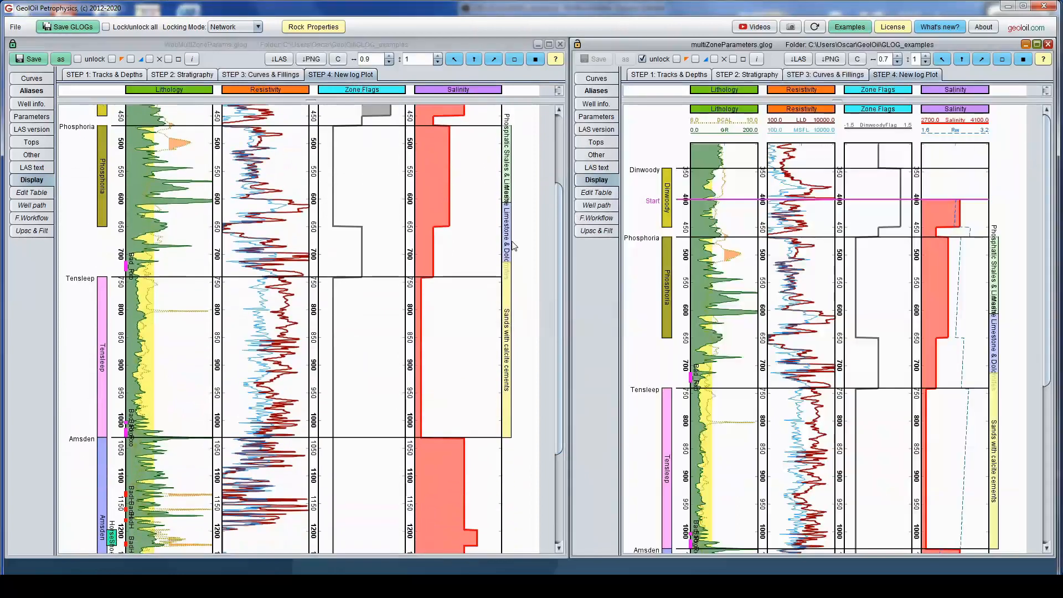
{"action": "left_click", "coordinate": [458, 312]}
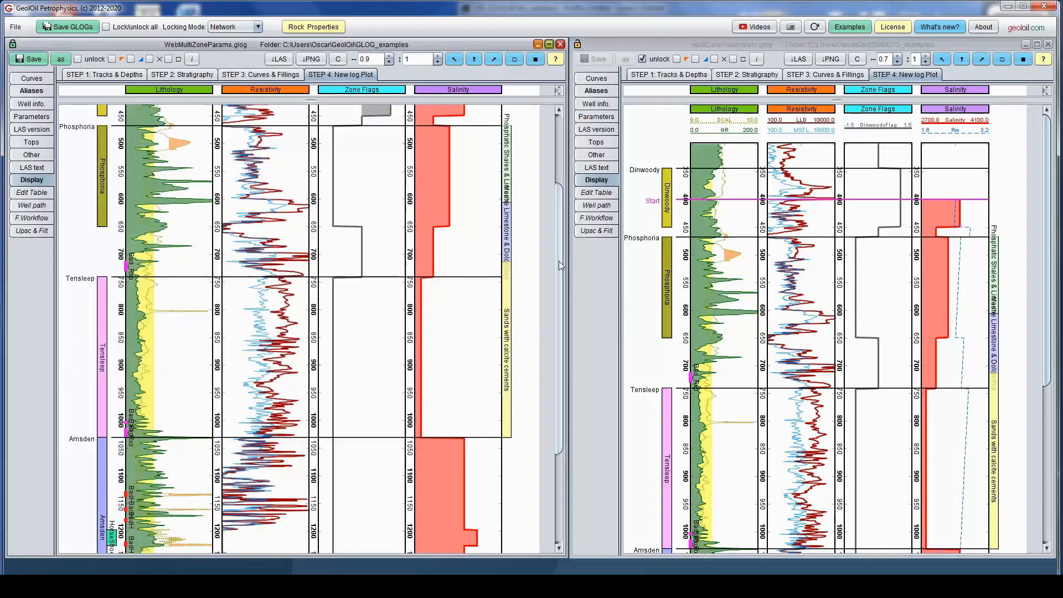
{"action": "left_click_drag", "start_coordinate": [560, 261], "coordinate": [554, 343]}
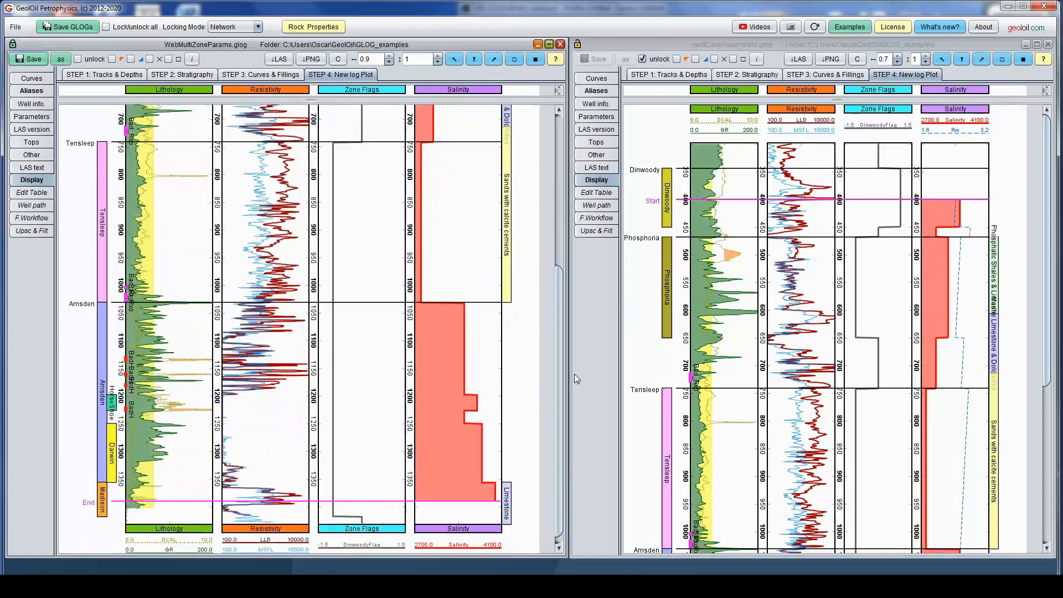
{"action": "left_click_drag", "start_coordinate": [560, 461], "coordinate": [570, 322]}
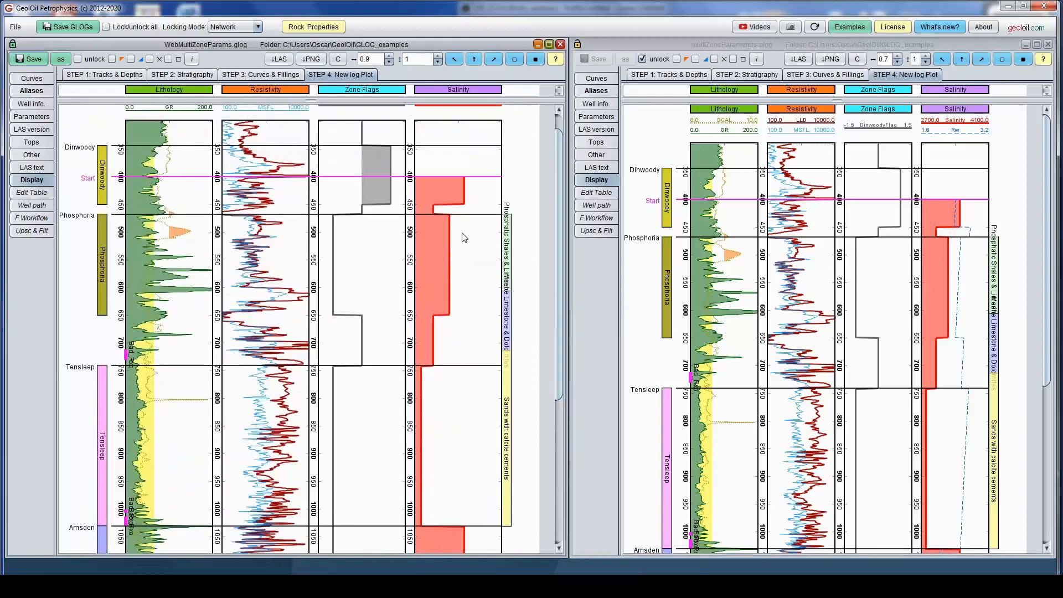
{"action": "left_click_drag", "start_coordinate": [559, 274], "coordinate": [562, 403]}
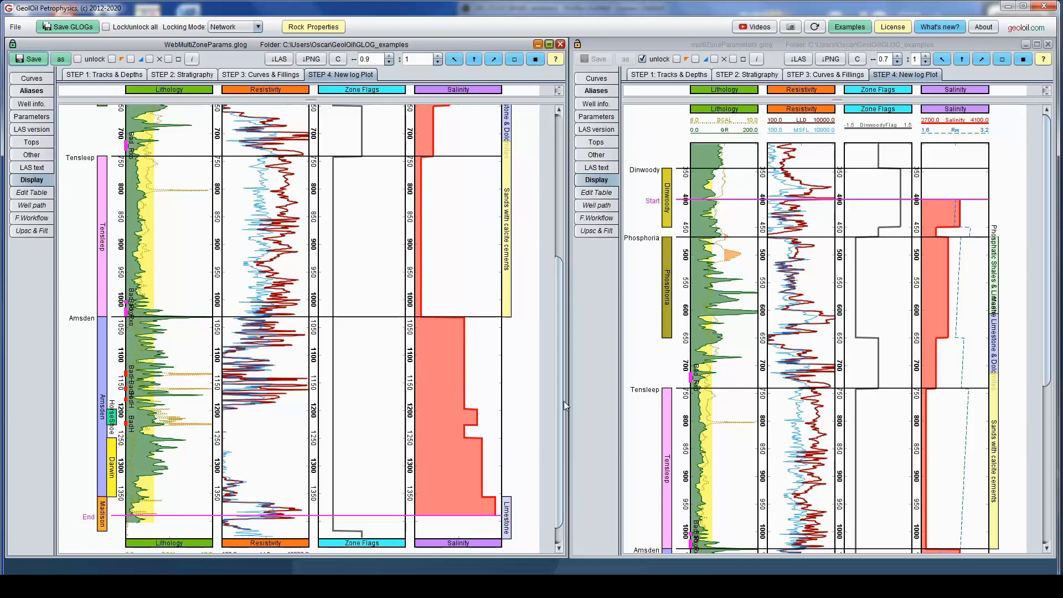
{"action": "mouse_move", "coordinate": [558, 402]}
{"action": "left_mouse_down"}
{"action": "mouse_move", "coordinate": [573, 254]}
{"action": "mouse_move", "coordinate": [564, 440]}
{"action": "mouse_move", "coordinate": [553, 250]}
{"action": "mouse_move", "coordinate": [539, 444]}
{"action": "mouse_move", "coordinate": [555, 283]}
{"action": "left_mouse_up"}
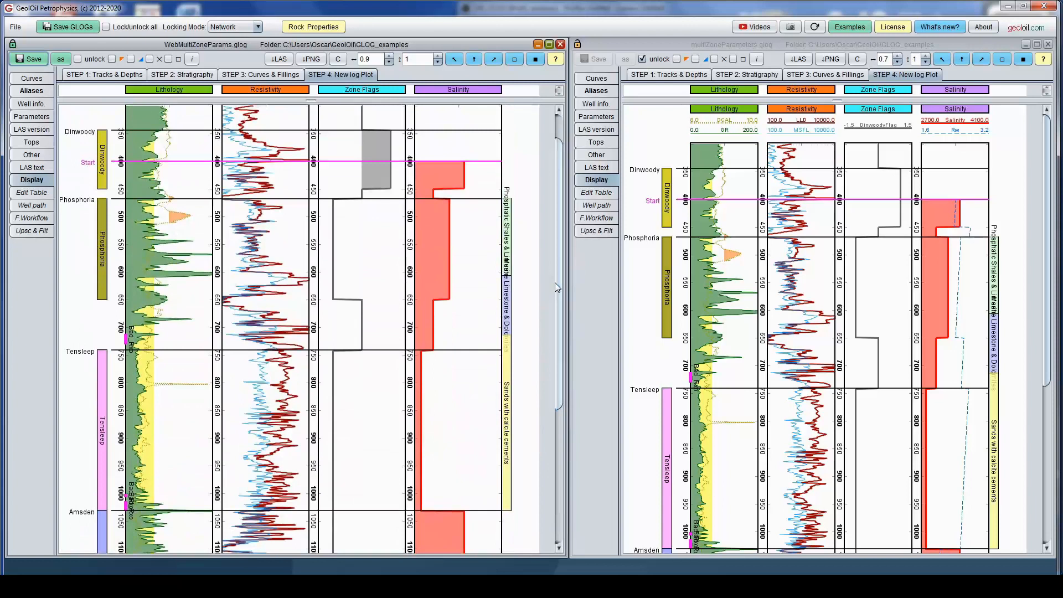
Review the Temperature and Rw functions in the multiZoneParameters.glog workflow, and bring up the function list of WebMultiZoneParams.glog.
{"action": "left_click", "coordinate": [611, 221]}
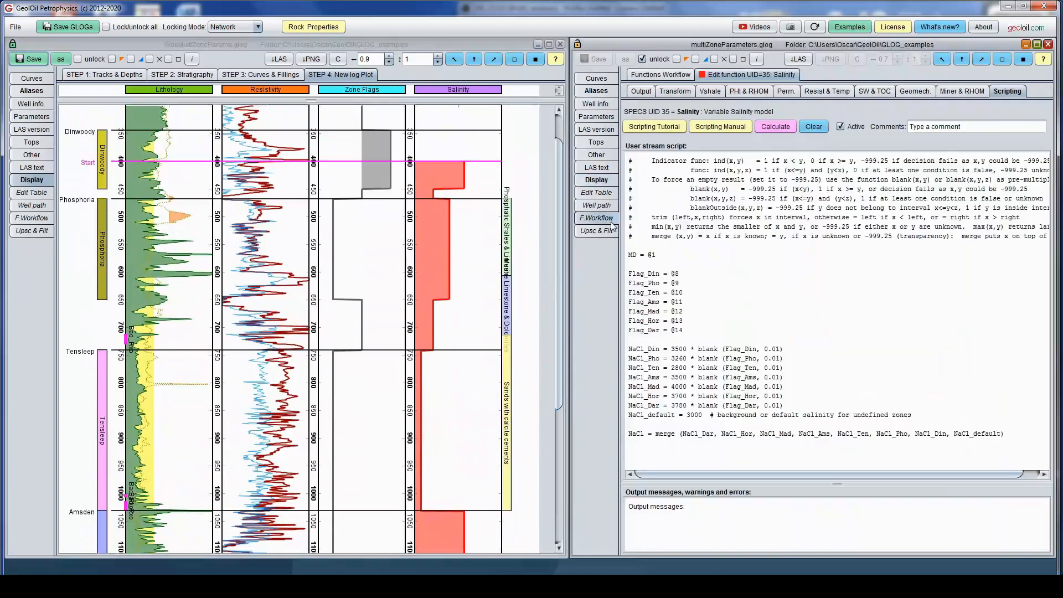
{"action": "left_click", "coordinate": [685, 75]}
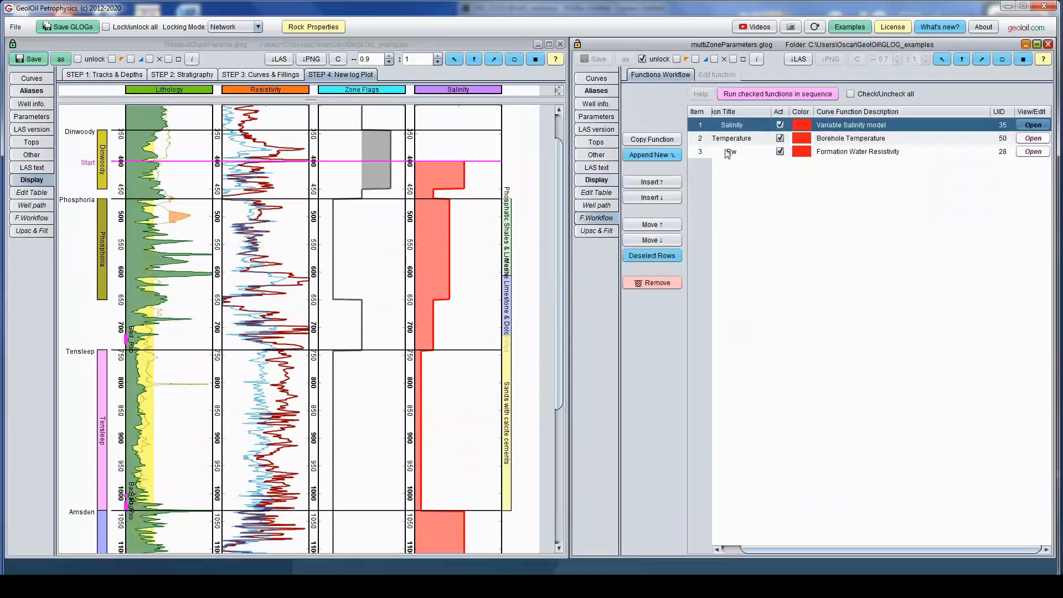
{"action": "left_click", "coordinate": [701, 139]}
{"action": "left_click", "coordinate": [699, 152]}
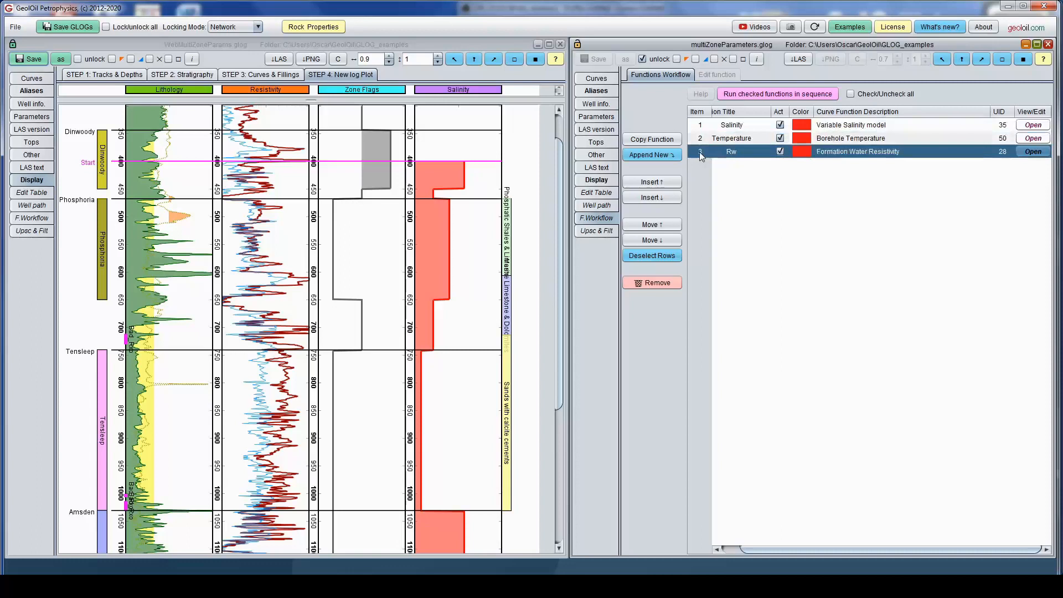
{"action": "left_click", "coordinate": [700, 139]}
{"action": "left_click", "coordinate": [702, 151]}
{"action": "left_click", "coordinate": [703, 139]}
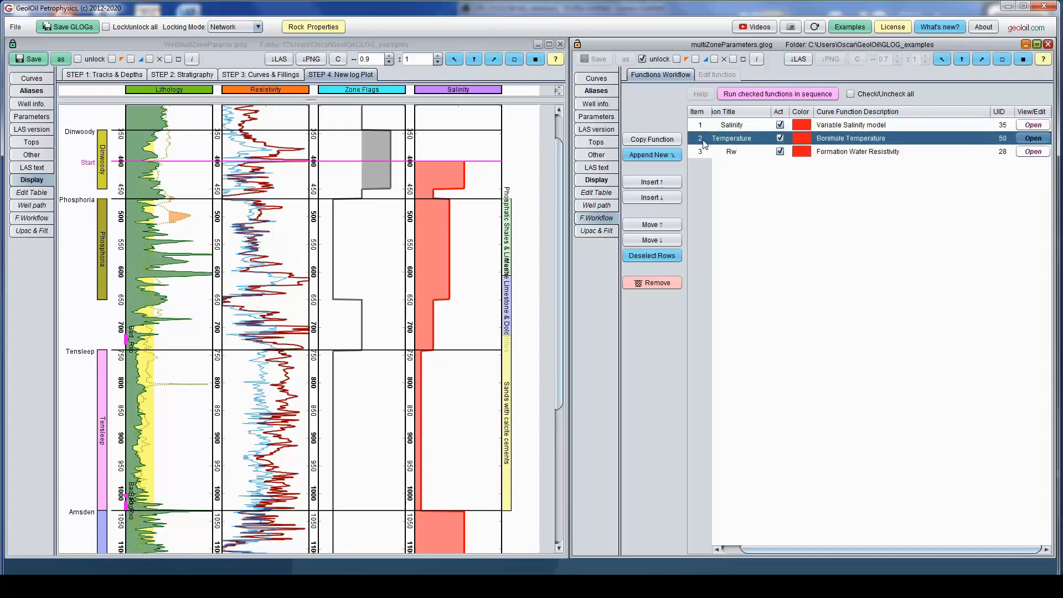
{"action": "left_click", "coordinate": [38, 218]}
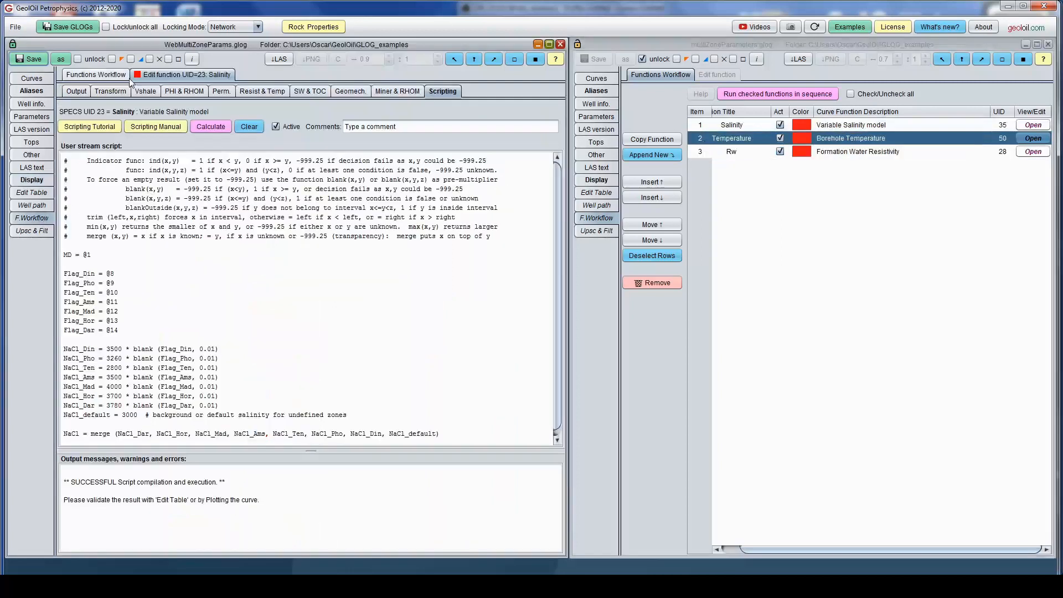
{"action": "left_click", "coordinate": [108, 77]}
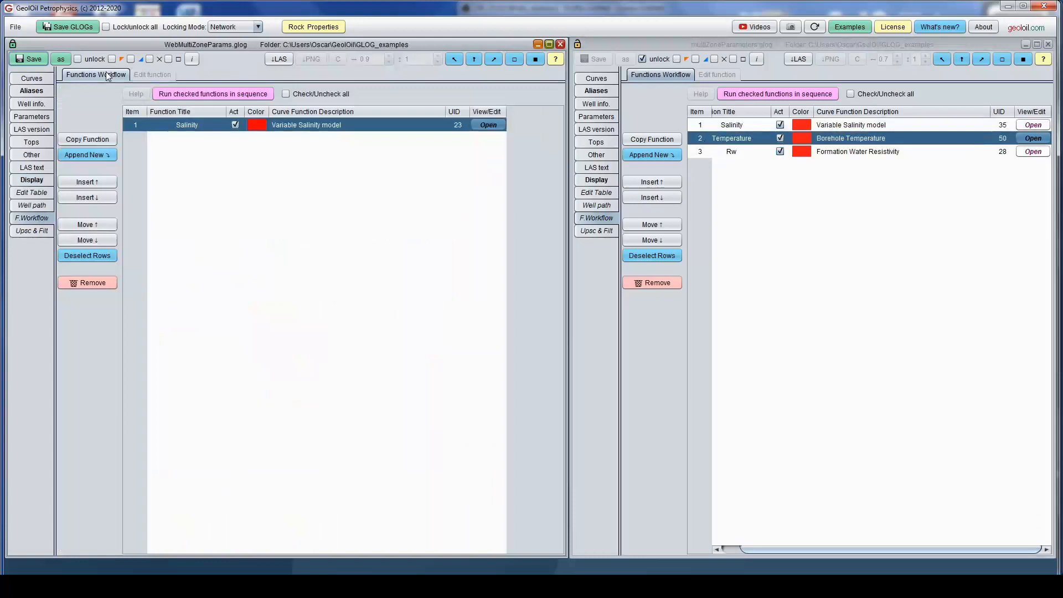
Append a new function to the WebMultiZoneParams.glog workflow, give it a red color from the recent swatches and activate it.
{"action": "left_click", "coordinate": [101, 156]}
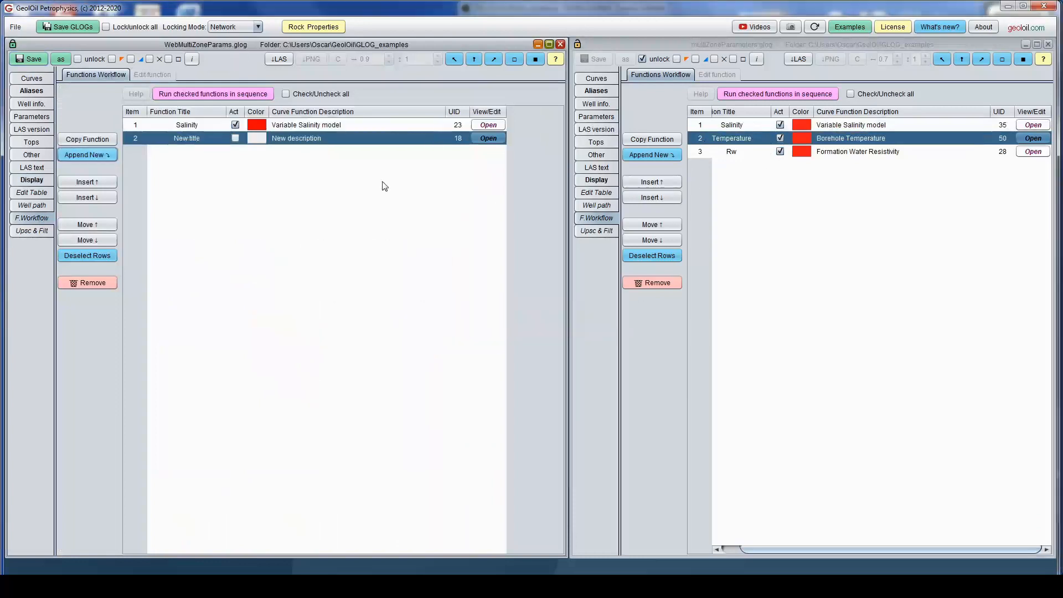
{"action": "left_click", "coordinate": [257, 140]}
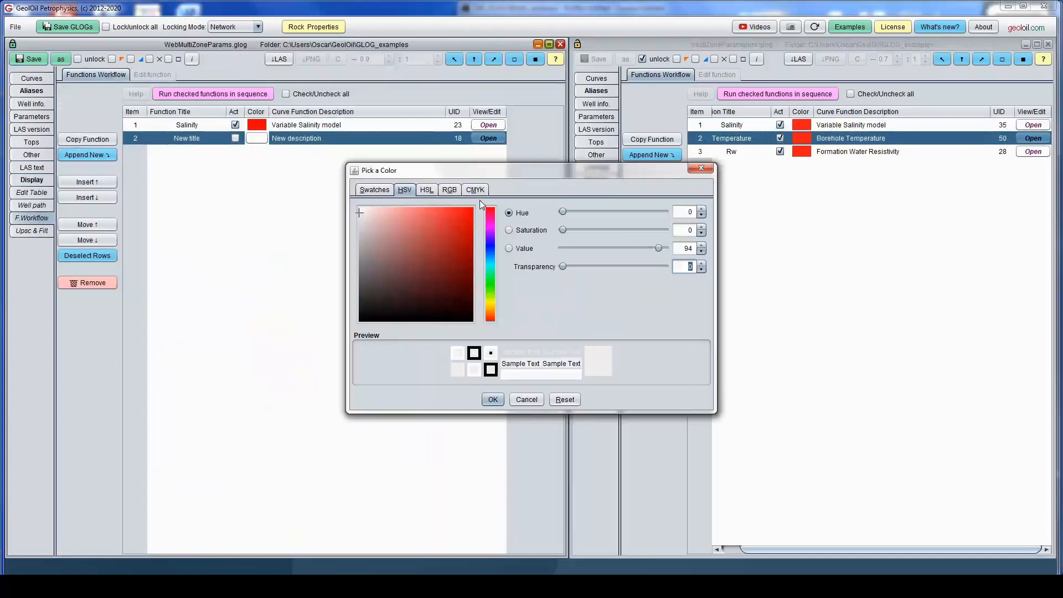
{"action": "left_click", "coordinate": [383, 191]}
{"action": "left_click", "coordinate": [629, 253]}
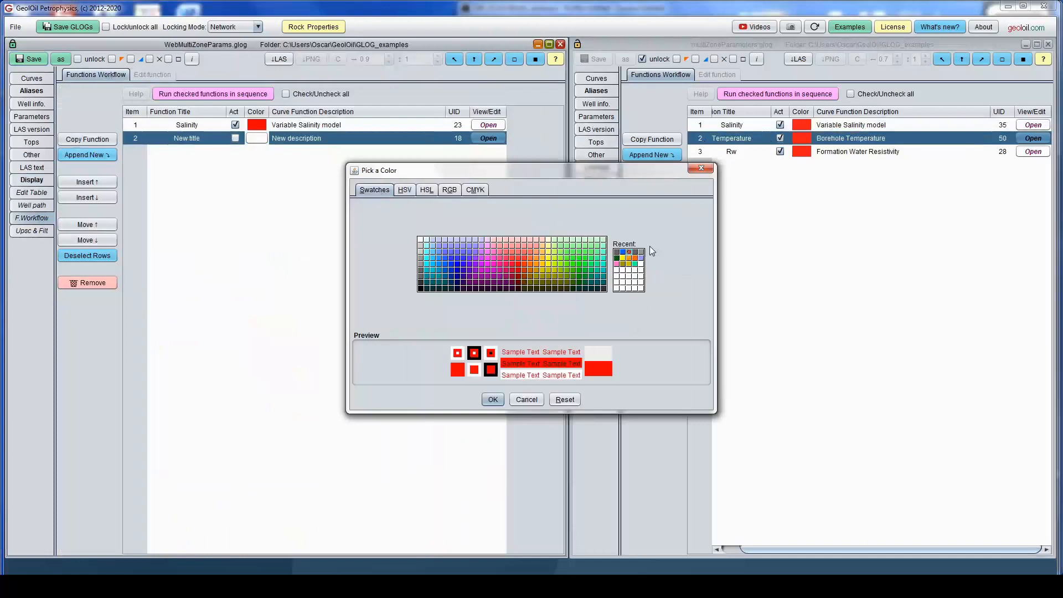
{"action": "left_click", "coordinate": [493, 399]}
{"action": "left_click", "coordinate": [236, 139]}
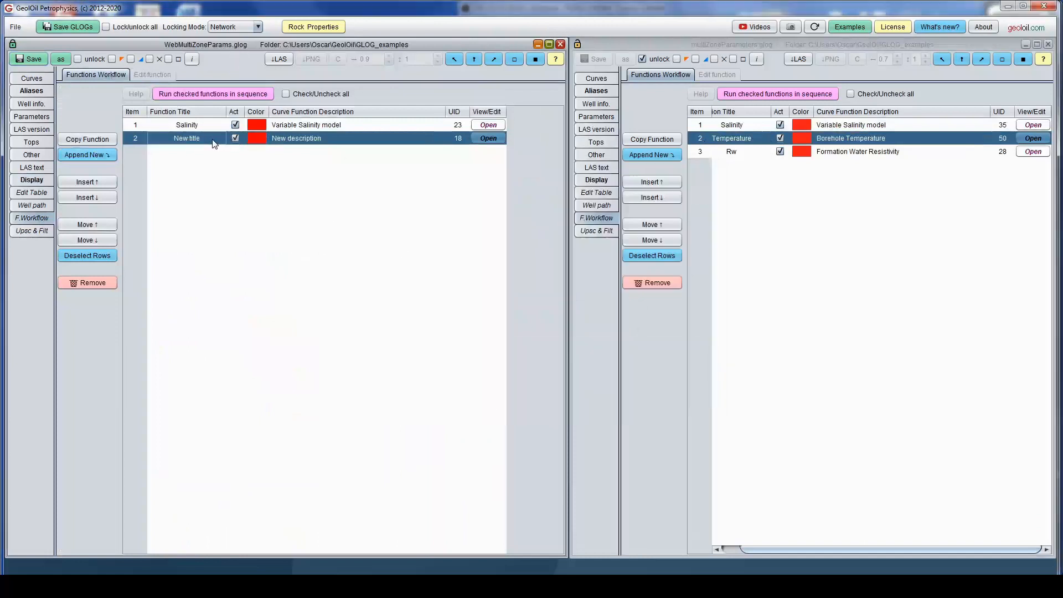
Title the new function in the WebMultiZoneParams.glog workflow Temperature.
{"action": "double_click", "coordinate": [213, 140]}
{"action": "key", "text": "BackSpace"}
{"action": "key", "text": "BackSpace"}
{"action": "key", "text": "BackSpace"}
{"action": "key", "text": "BackSpace"}
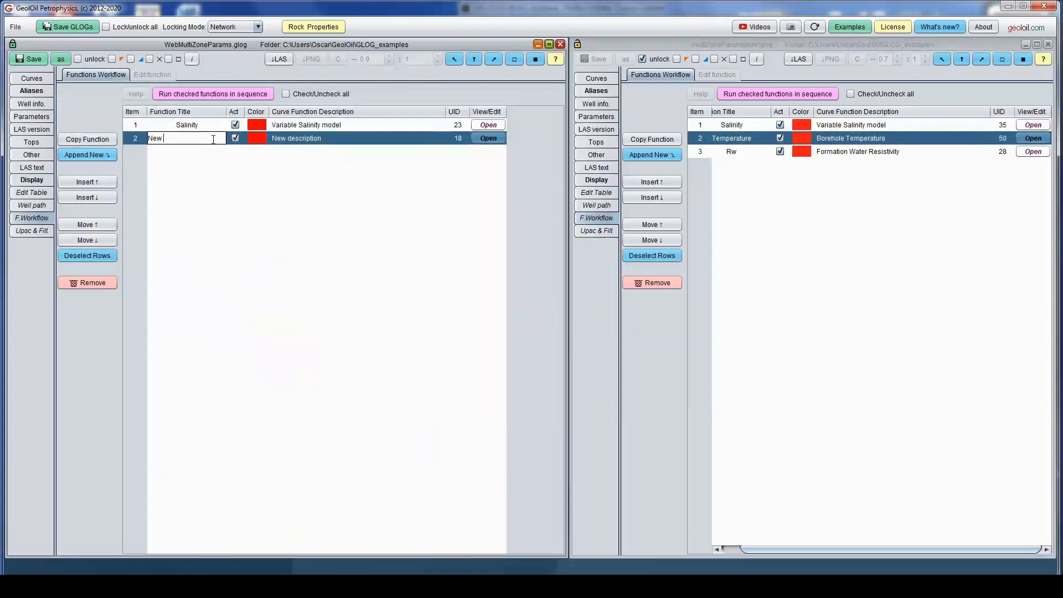
{"action": "type", "text": "Temperature"}
{"action": "key", "text": "Return"}
Replace the Temperature function's description with Borehole Temperature, copied from the multiZoneParameters.glog workflow.
{"action": "double_click", "coordinate": [340, 134]}
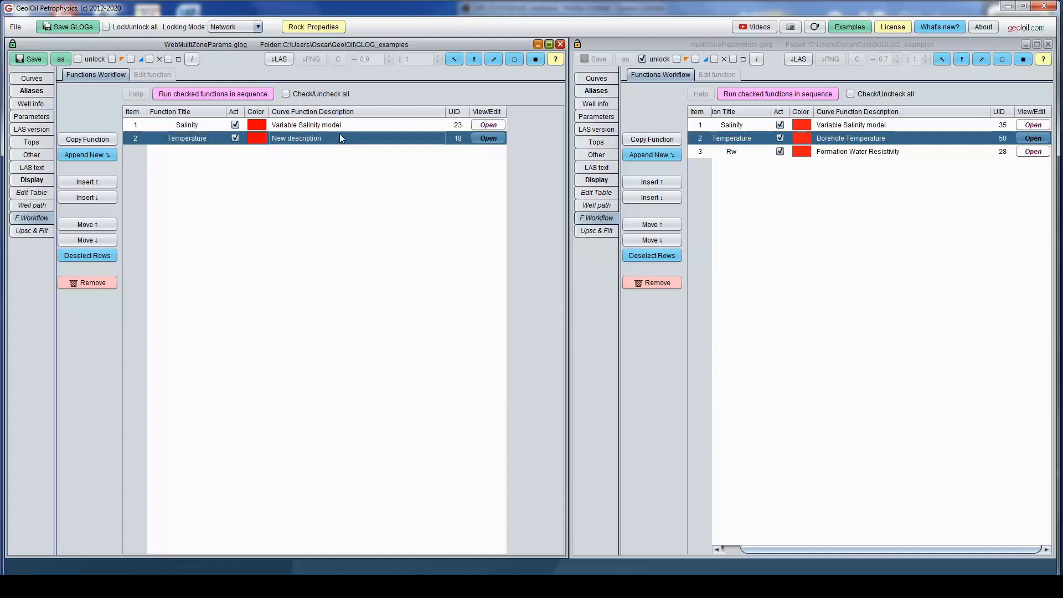
{"action": "key", "text": "BackSpace"}
{"action": "key", "text": "BackSpace"}
{"action": "key", "text": "BackSpace"}
{"action": "key", "text": "BackSpace"}
{"action": "key", "text": "BackSpace"}
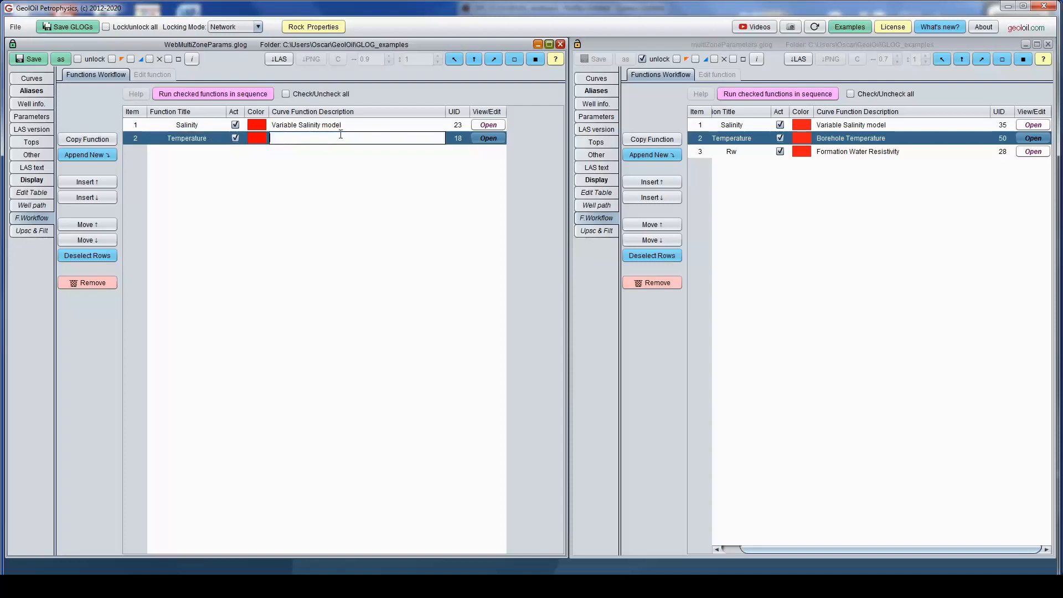
{"action": "key", "text": "Return"}
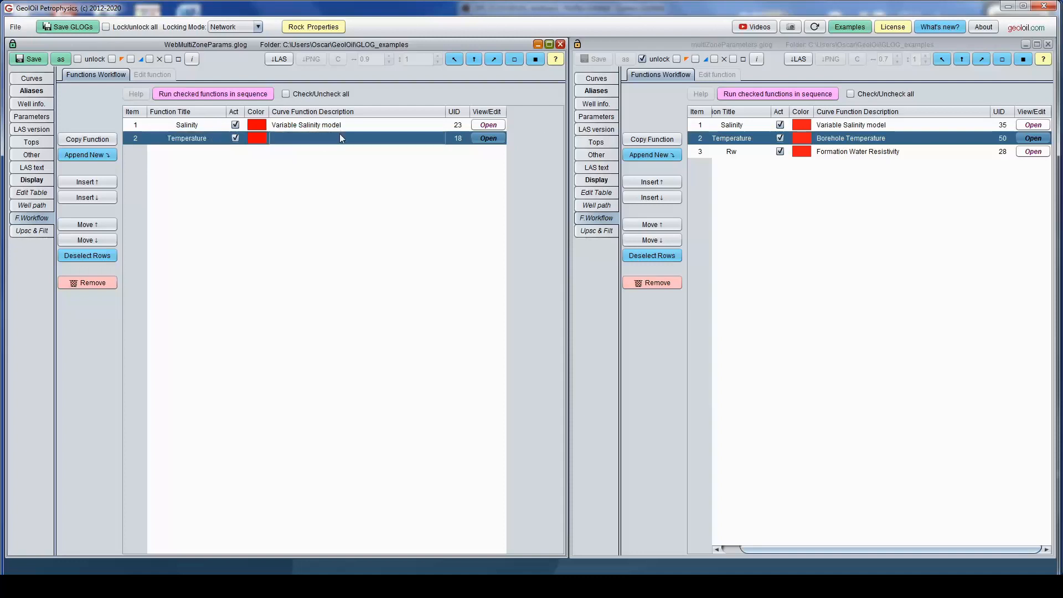
{"action": "triple_click", "coordinate": [881, 138]}
{"action": "key", "text": "ctrl+c"}
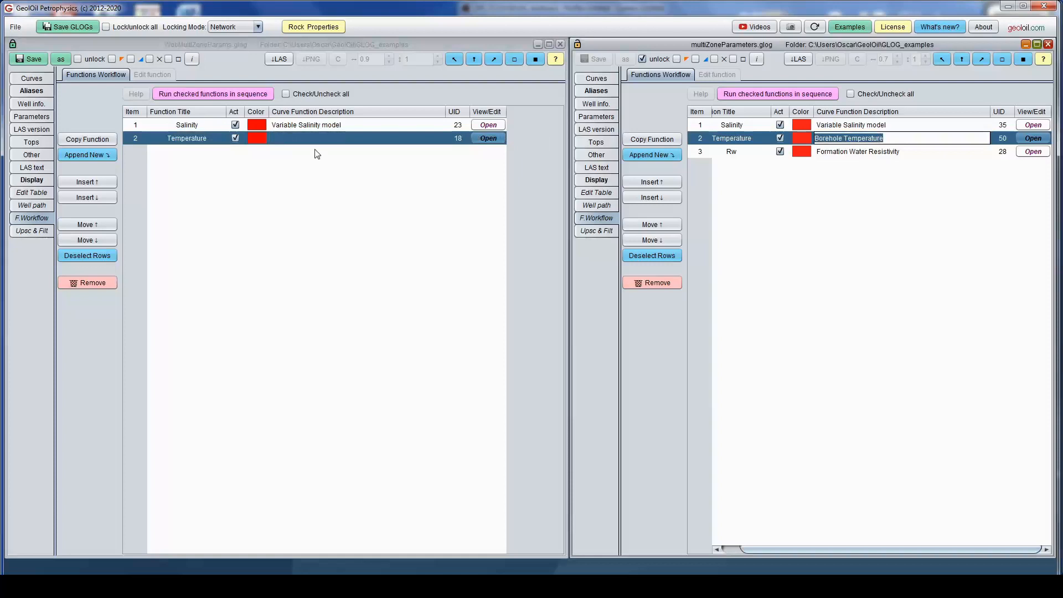
{"action": "double_click", "coordinate": [297, 138]}
{"action": "key", "text": "ctrl+v"}
{"action": "key", "text": "Return"}
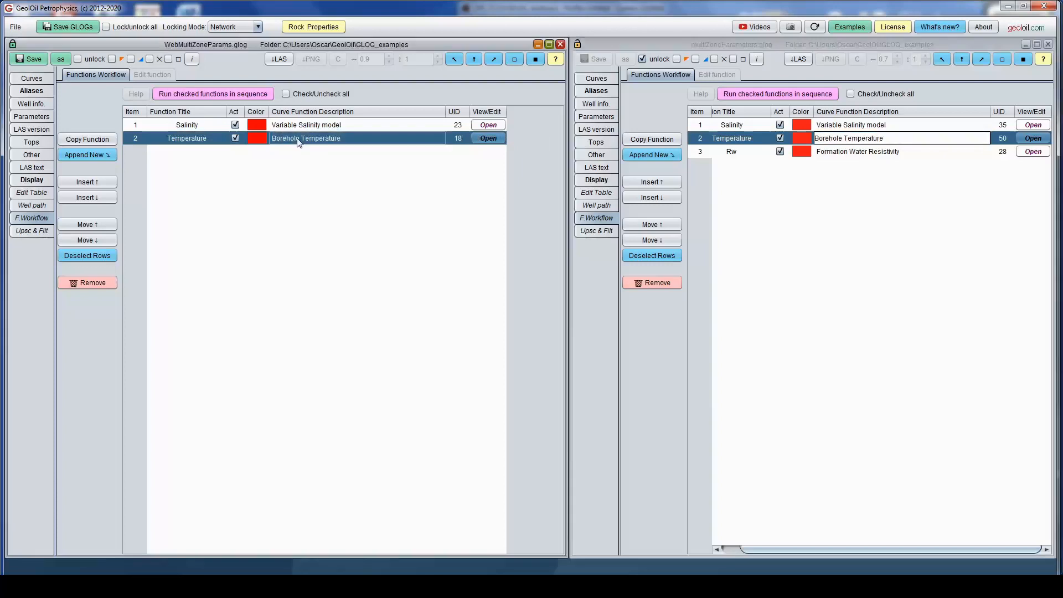
Open the Temperature function in both logs and clear the placeholder mnemonic, units and description of the WebMultiZoneParams.glog output curve.
{"action": "left_click", "coordinate": [486, 140]}
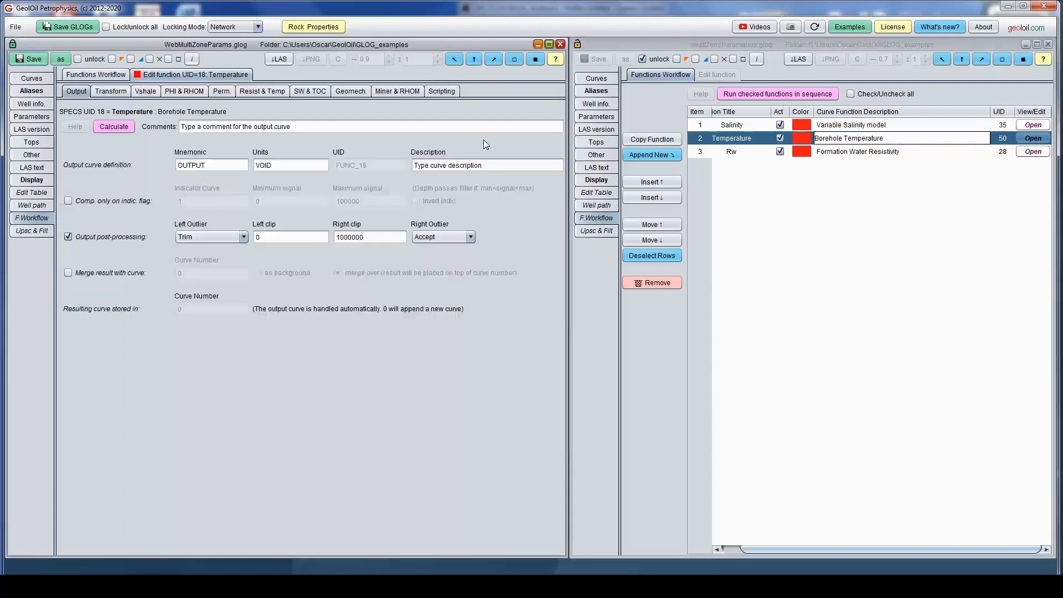
{"action": "left_click", "coordinate": [1033, 138]}
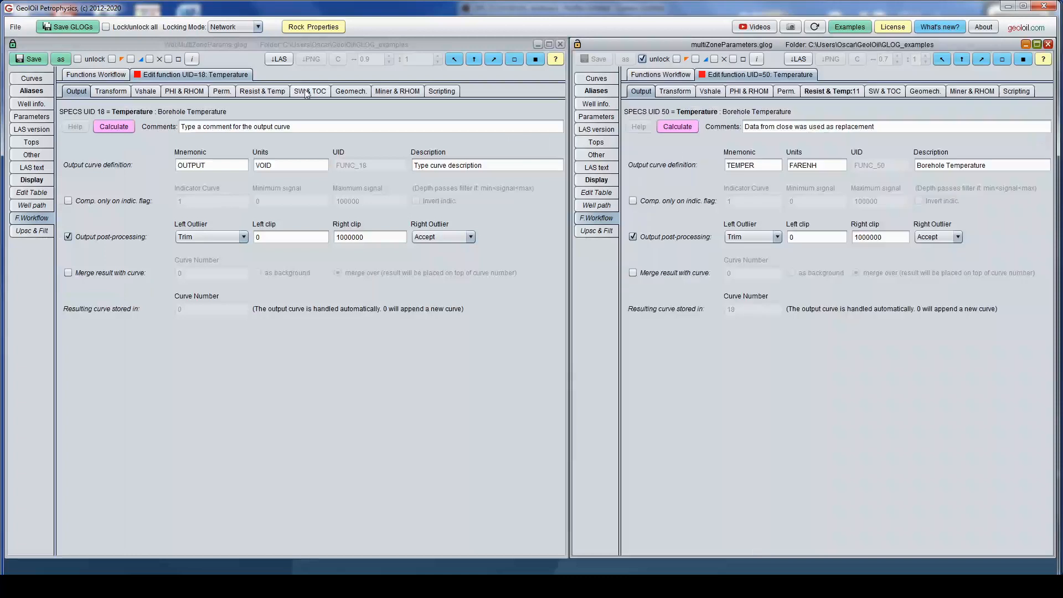
{"action": "left_click", "coordinate": [215, 164]}
{"action": "double_click", "coordinate": [215, 164]}
{"action": "key", "text": "BackSpace"}
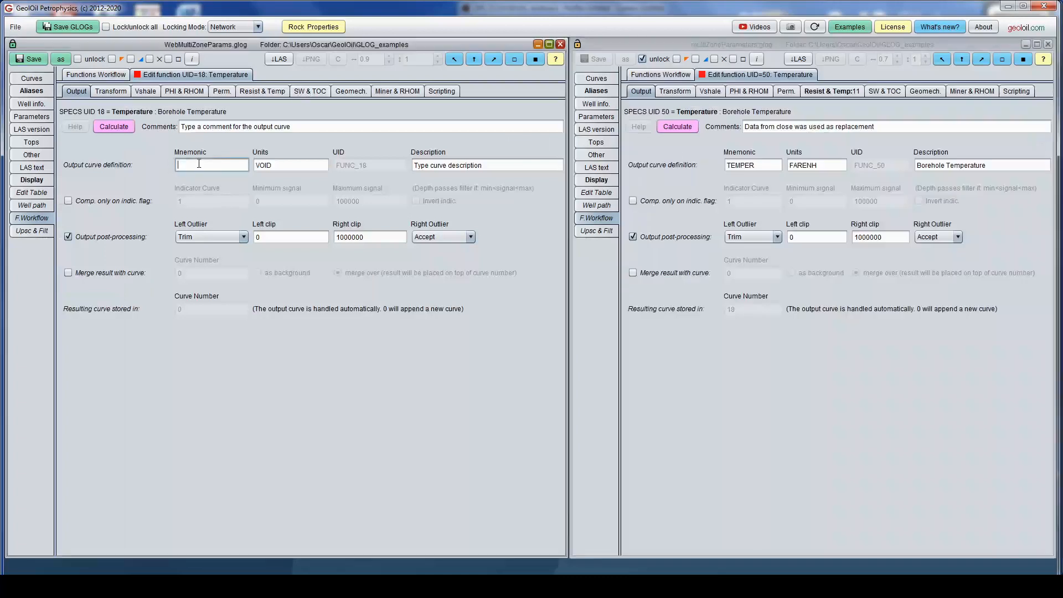
{"action": "double_click", "coordinate": [312, 161]}
{"action": "key", "text": "BackSpace"}
{"action": "left_click", "coordinate": [446, 165]}
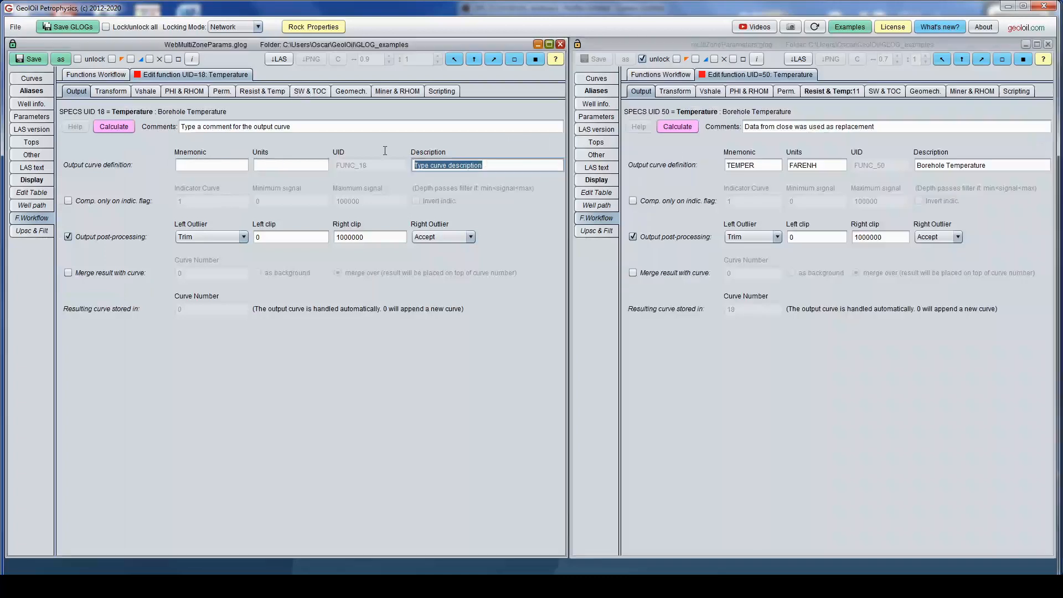
{"action": "key", "text": "BackSpace"}
Copy the reference output curve definition into WebMultiZoneParams.glog: mnemonic TEMPER, units FARENH and description Borehole Temperature.
{"action": "double_click", "coordinate": [767, 165]}
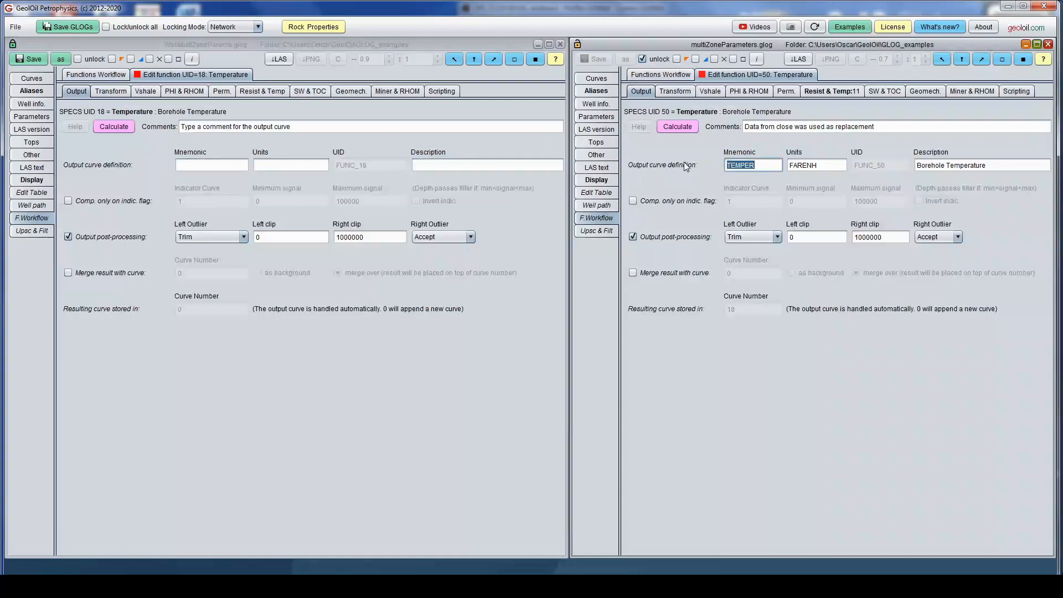
{"action": "key", "text": "ctrl+c"}
{"action": "left_click", "coordinate": [240, 165]}
{"action": "key", "text": "ctrl+v"}
{"action": "left_click_drag", "start_coordinate": [825, 165], "coordinate": [748, 160]}
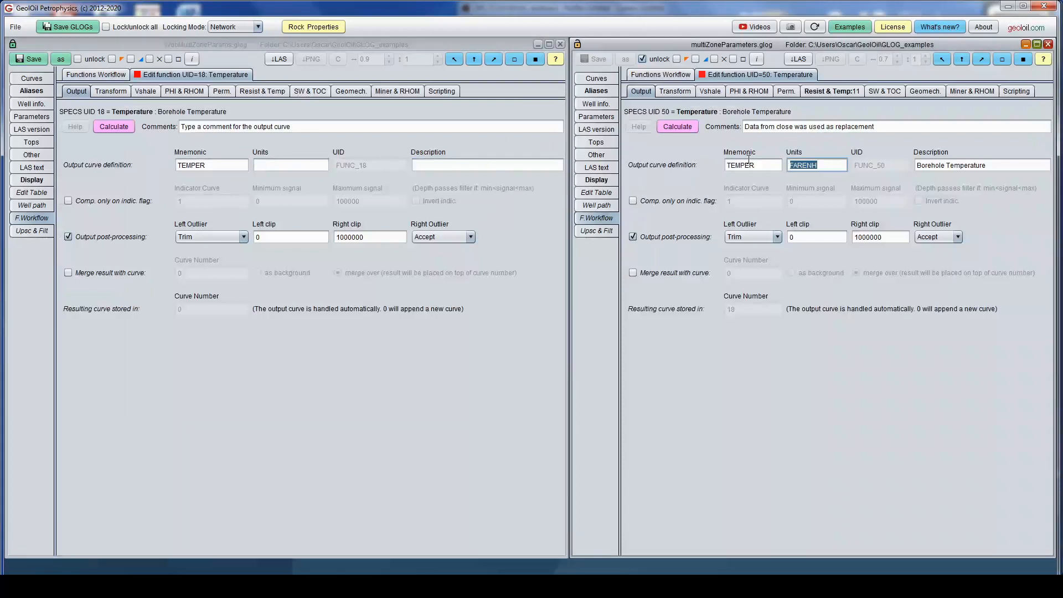
{"action": "key", "text": "ctrl+c"}
{"action": "left_click", "coordinate": [284, 163]}
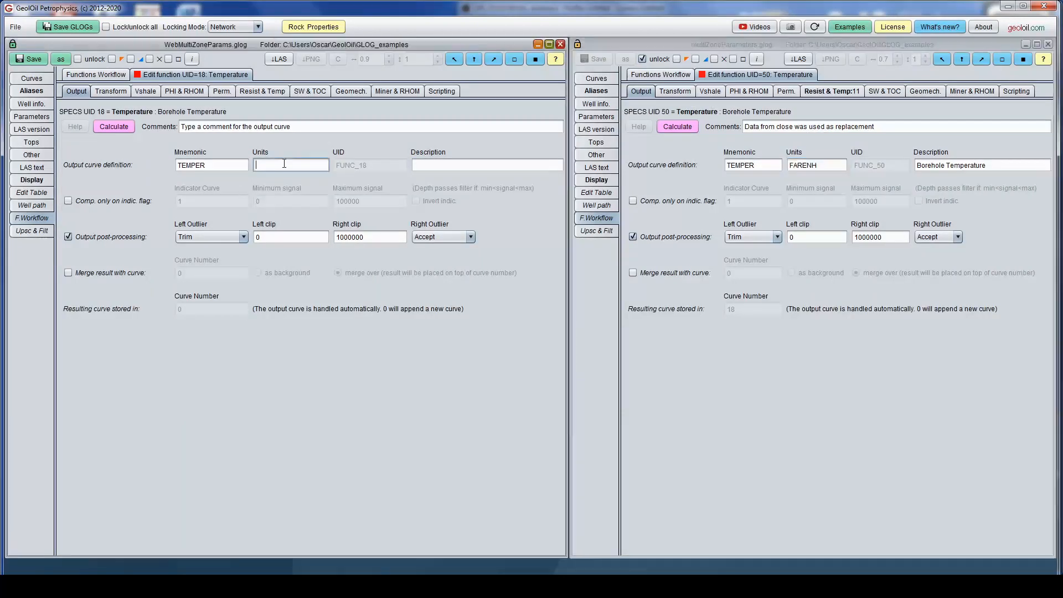
{"action": "key", "text": "ctrl+v"}
{"action": "left_click_drag", "start_coordinate": [991, 165], "coordinate": [898, 157]}
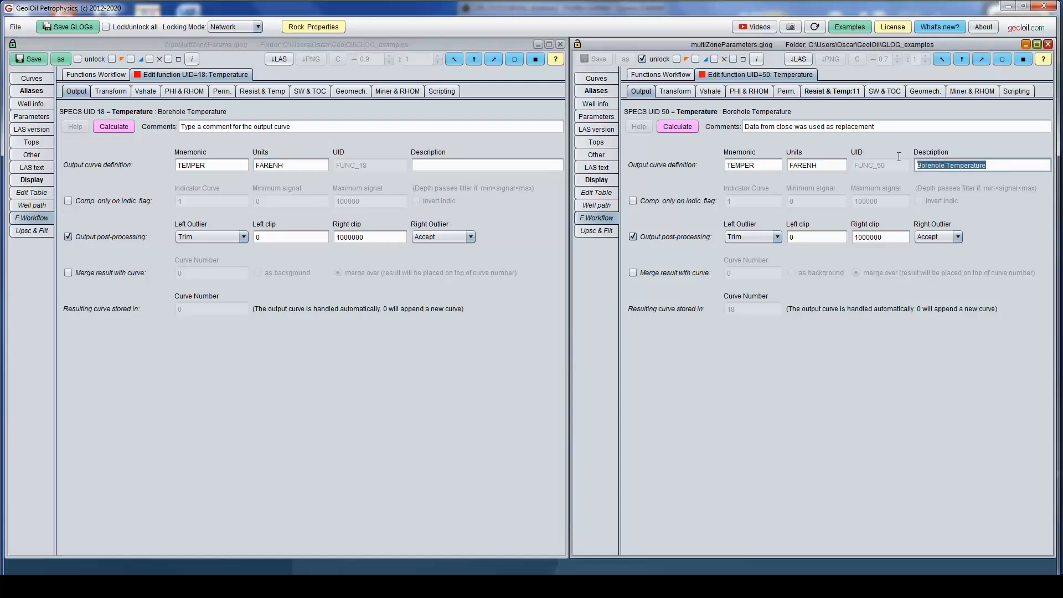
{"action": "key", "text": "ctrl+c"}
{"action": "left_click", "coordinate": [472, 165]}
{"action": "key", "text": "ctrl+v"}
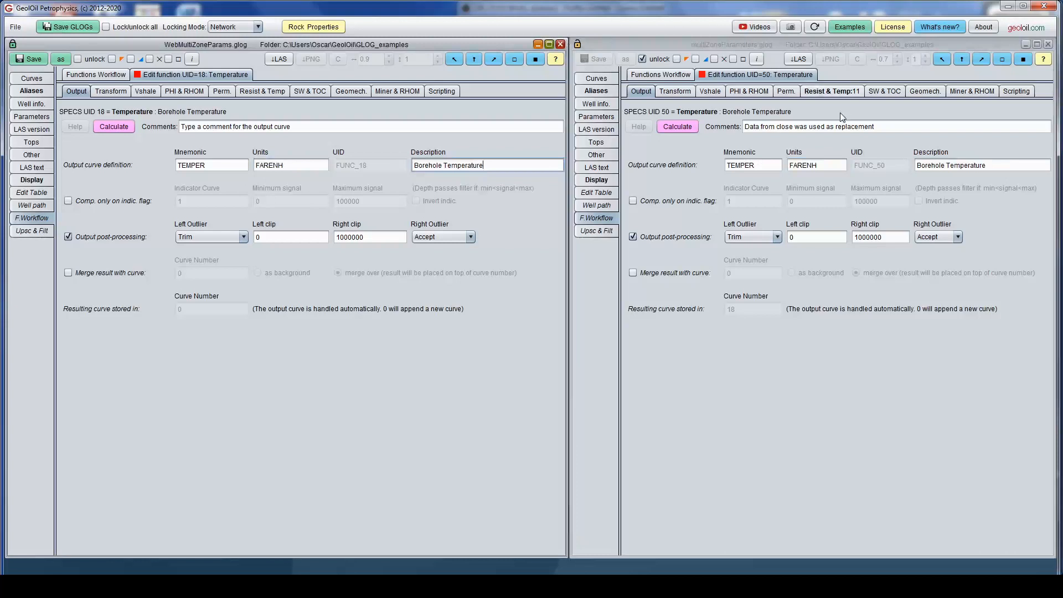
Choose processing option 11, formation temperature from a geothermal gradient, for the WebMultiZoneParams.glog function and bring up the same option in the reference.
{"action": "left_click", "coordinate": [836, 95]}
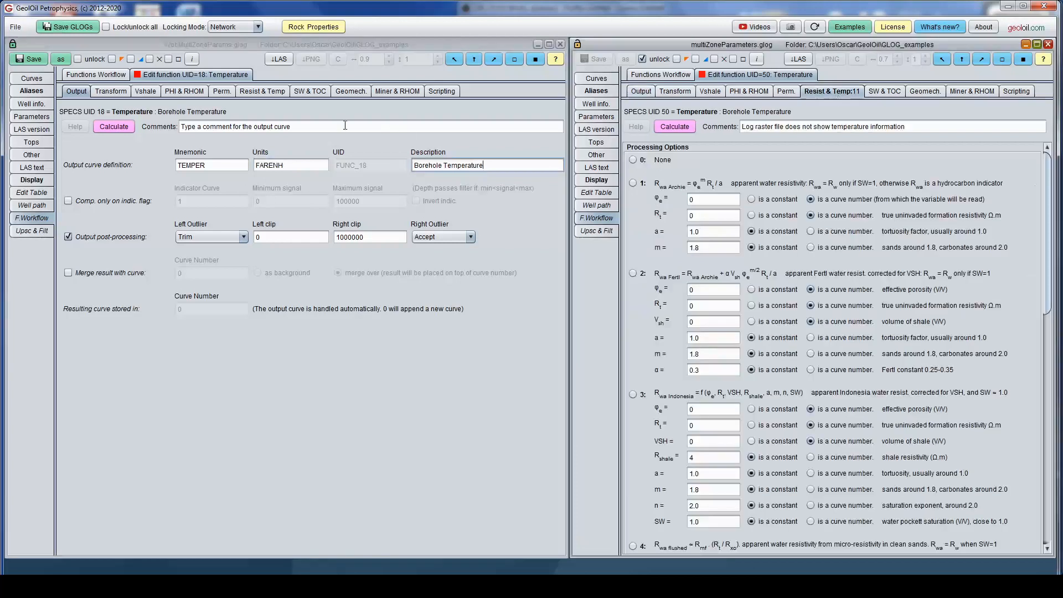
{"action": "left_click", "coordinate": [263, 92]}
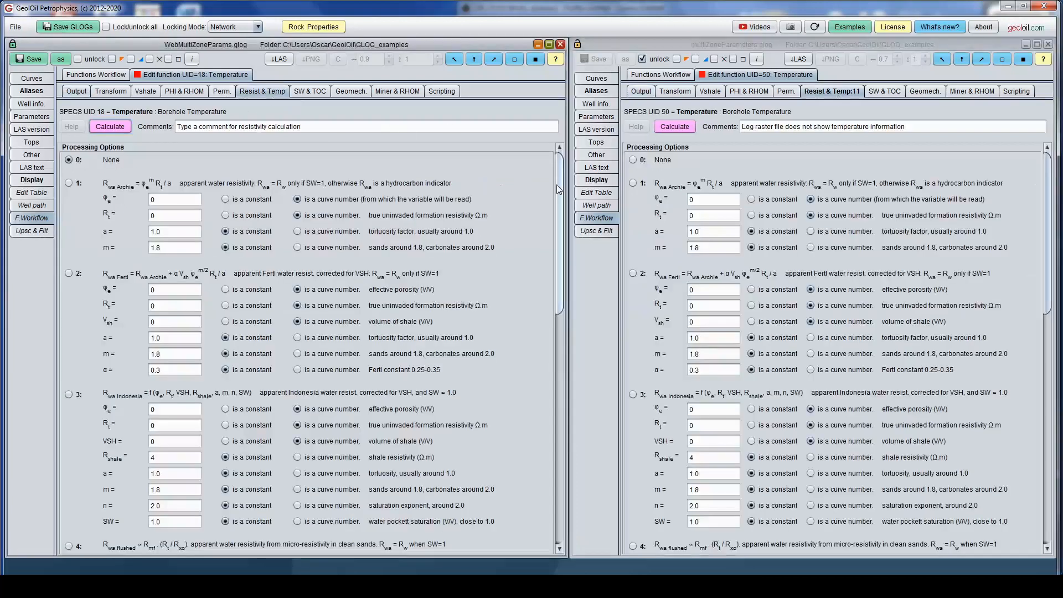
{"action": "scroll", "coordinate": [526, 387], "scroll_direction": "down", "scroll_amount": 15}
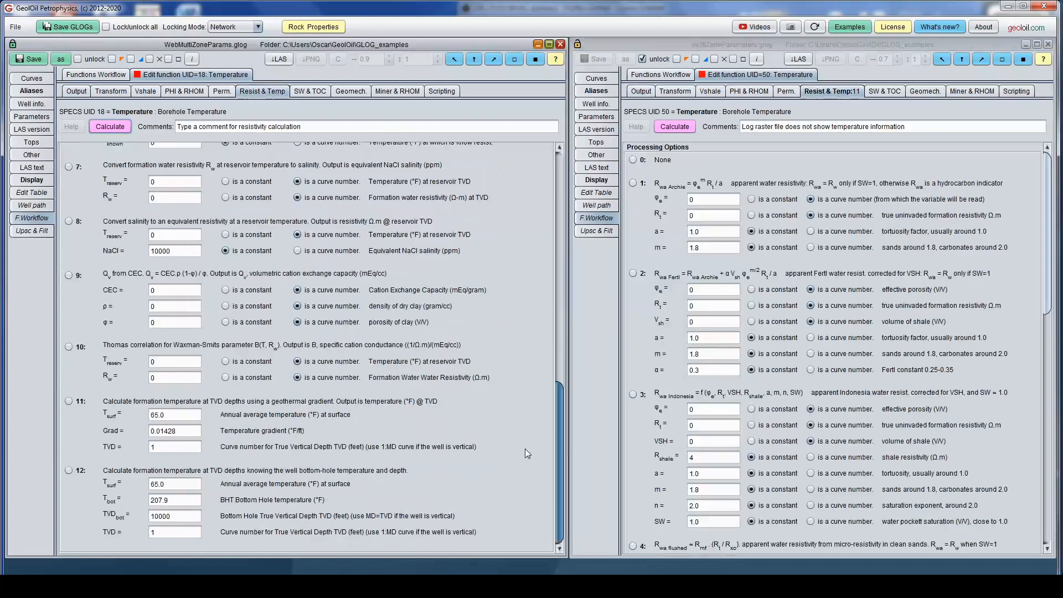
{"action": "left_click", "coordinate": [69, 401]}
{"action": "left_click_drag", "start_coordinate": [1046, 277], "coordinate": [1043, 542]}
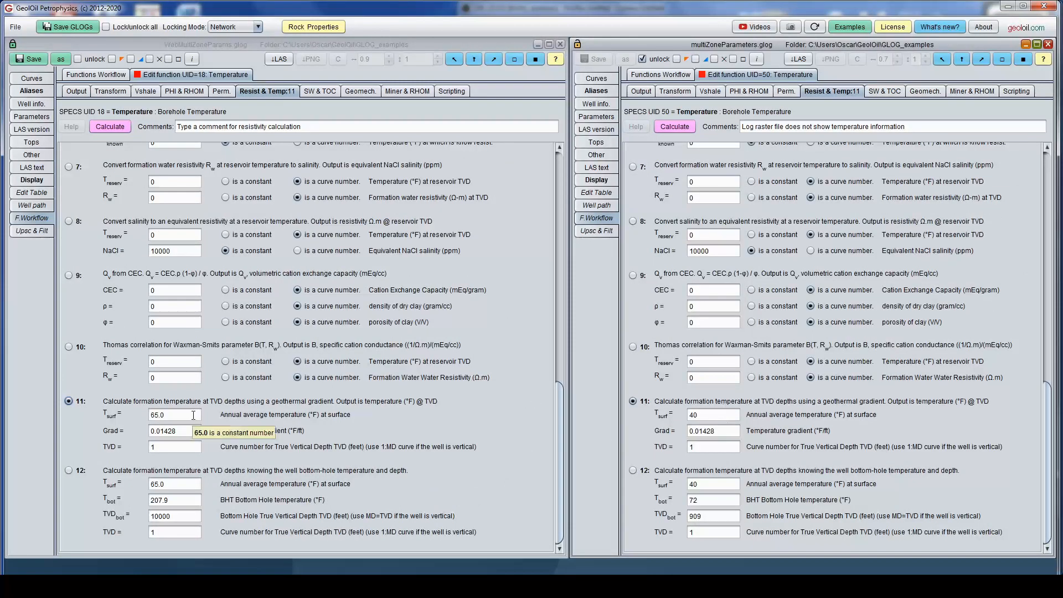
Set option 11's annual average surface temperature to 40 °F, check the gradient and TVD curve number, and calculate the temperature curve.
{"action": "left_click_drag", "start_coordinate": [193, 415], "coordinate": [126, 405]}
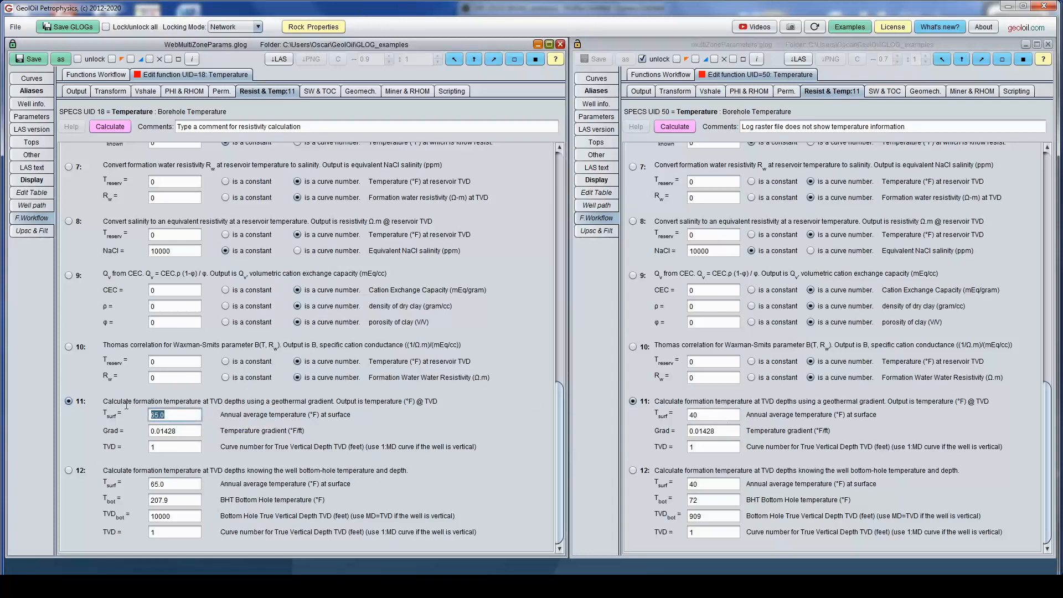
{"action": "type", "text": "40"}
{"action": "left_click_drag", "start_coordinate": [200, 431], "coordinate": [144, 430]}
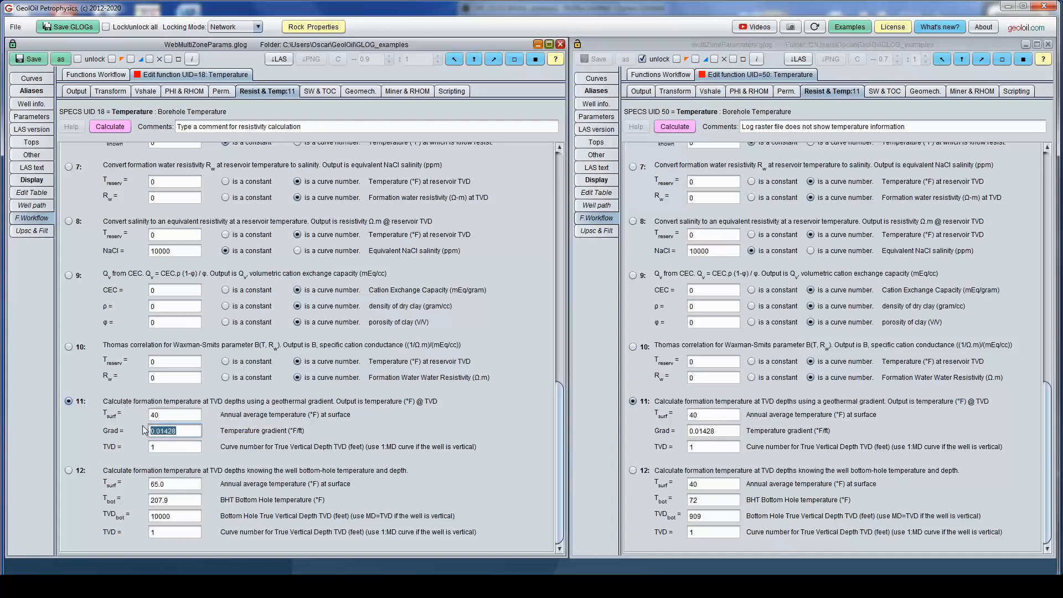
{"action": "left_click", "coordinate": [185, 448]}
{"action": "left_click_drag", "start_coordinate": [185, 450], "coordinate": [138, 448]}
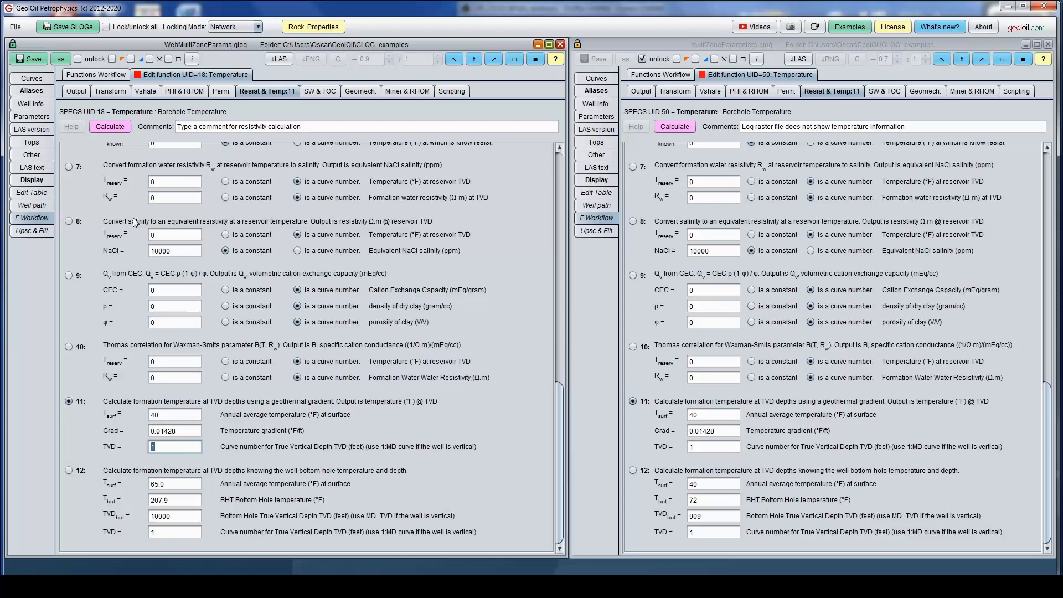
{"action": "left_click", "coordinate": [191, 415]}
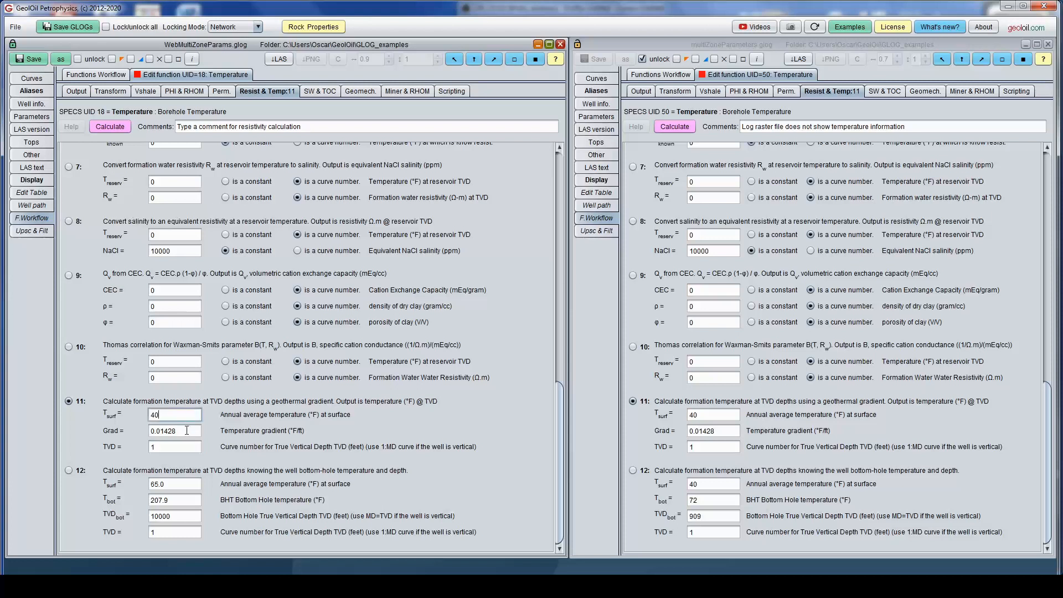
{"action": "key", "text": "Tab"}
{"action": "key", "text": "Tab"}
{"action": "left_click", "coordinate": [112, 127]}
Show the Salinity and TEMPER curves in the WebMultiZoneParams.glog edit table and examine their values with increasing depth.
{"action": "left_click", "coordinate": [42, 78]}
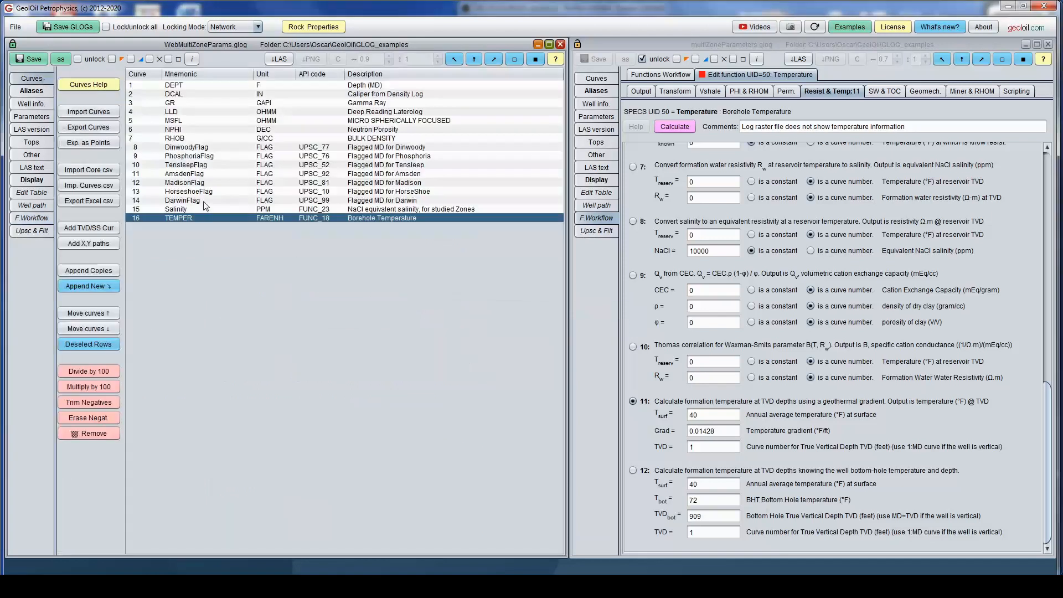
{"action": "left_click", "coordinate": [136, 212]}
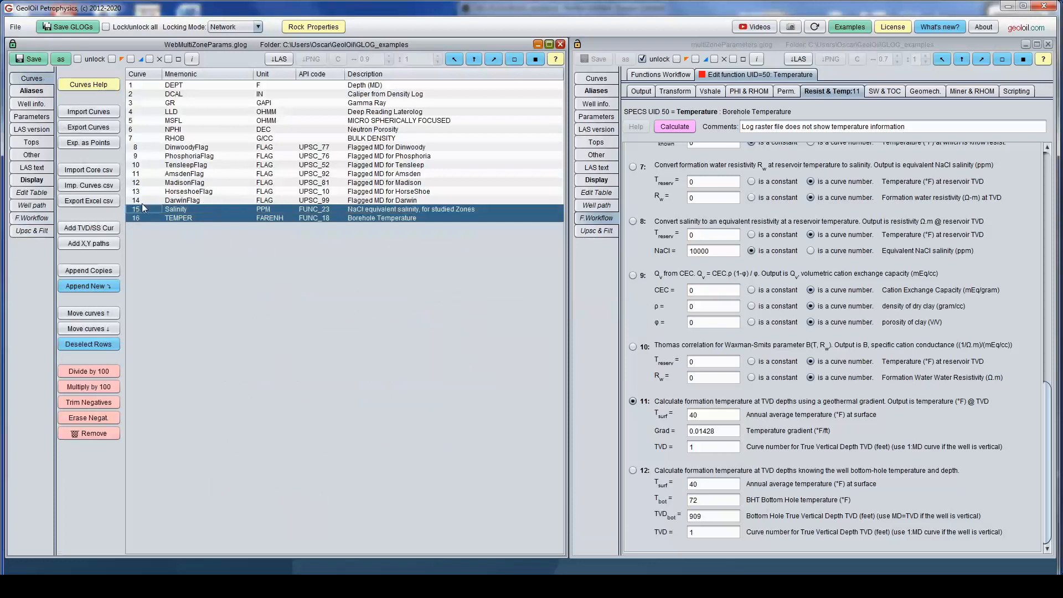
{"action": "left_click", "coordinate": [32, 192]}
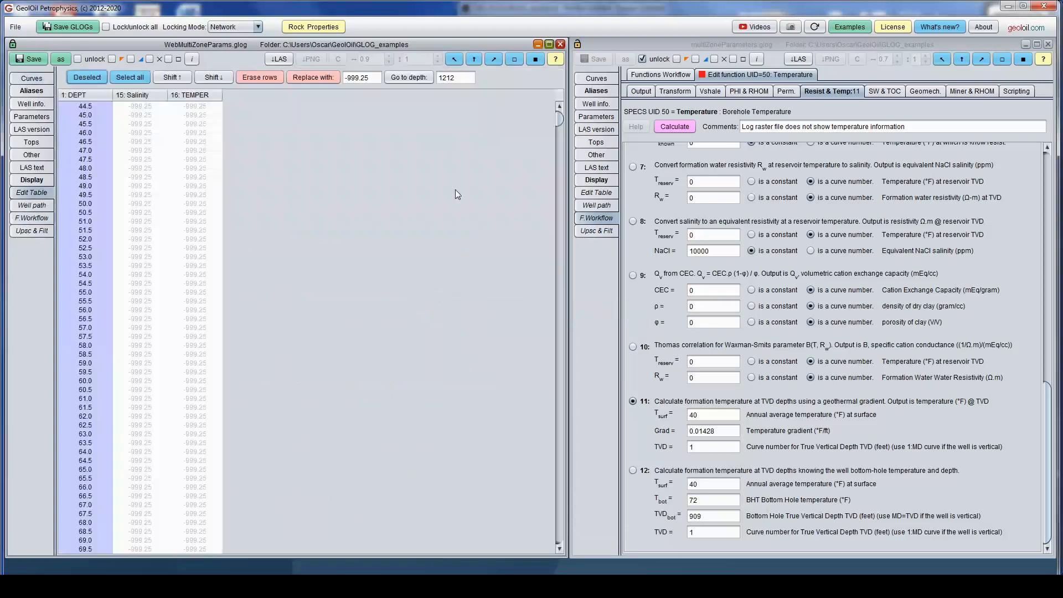
{"action": "left_click_drag", "start_coordinate": [560, 115], "coordinate": [546, 220]}
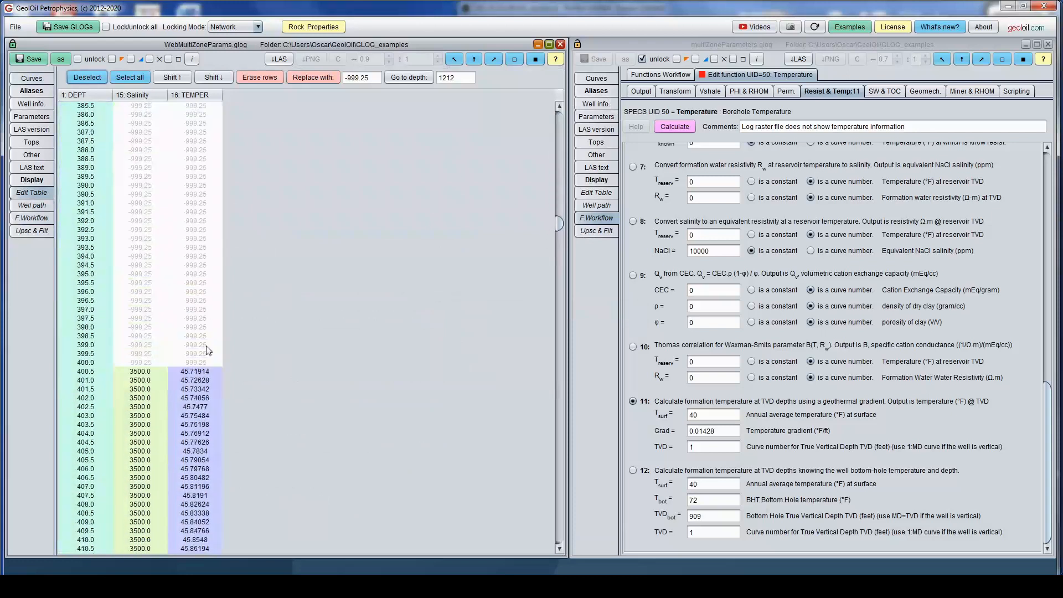
{"action": "left_click", "coordinate": [201, 371]}
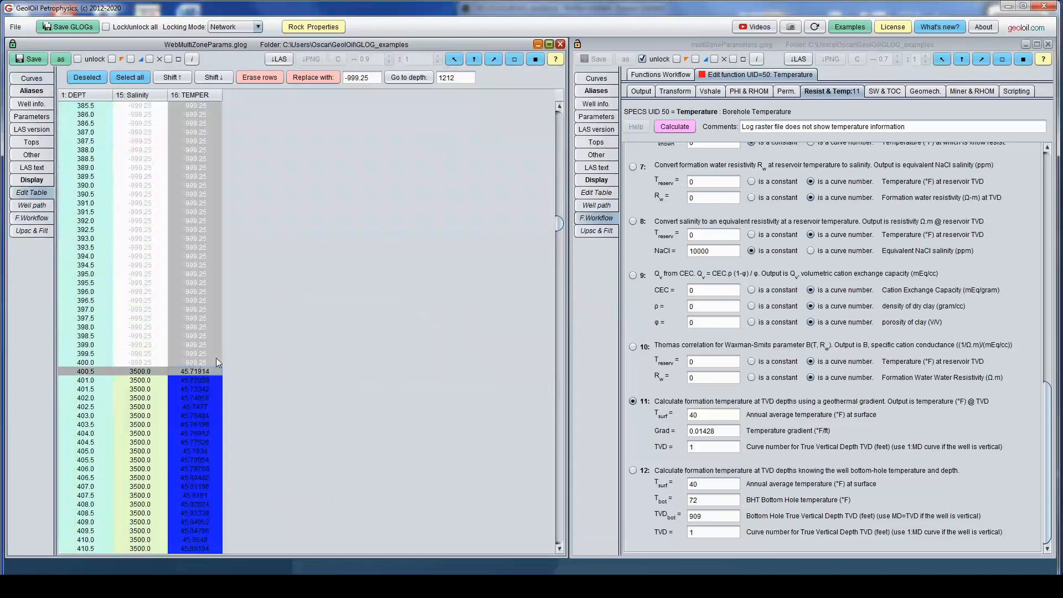
{"action": "left_click", "coordinate": [153, 375]}
{"action": "left_click", "coordinate": [154, 378]}
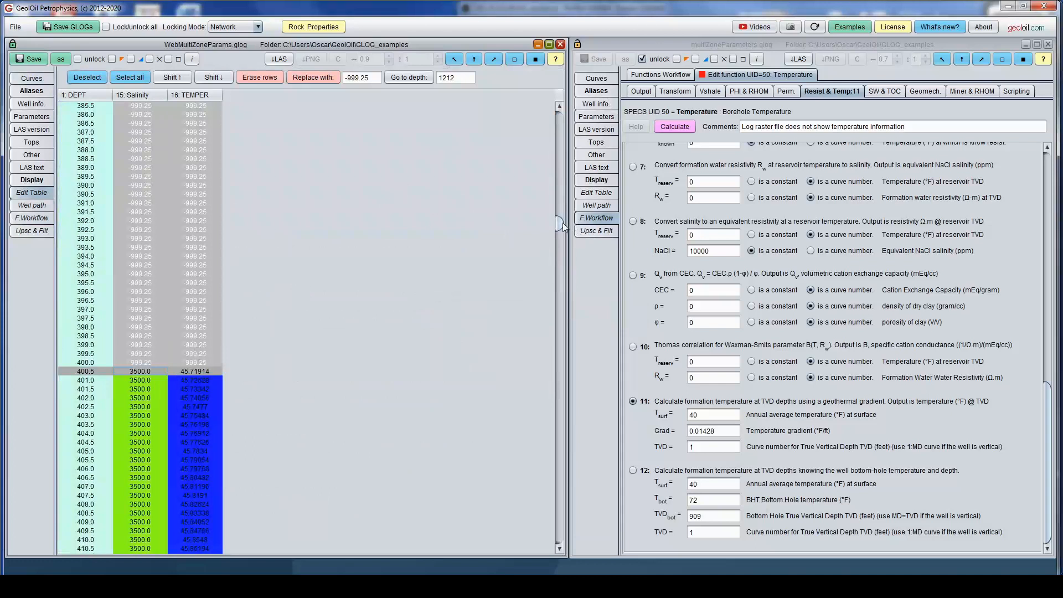
{"action": "left_click_drag", "start_coordinate": [563, 223], "coordinate": [554, 301]}
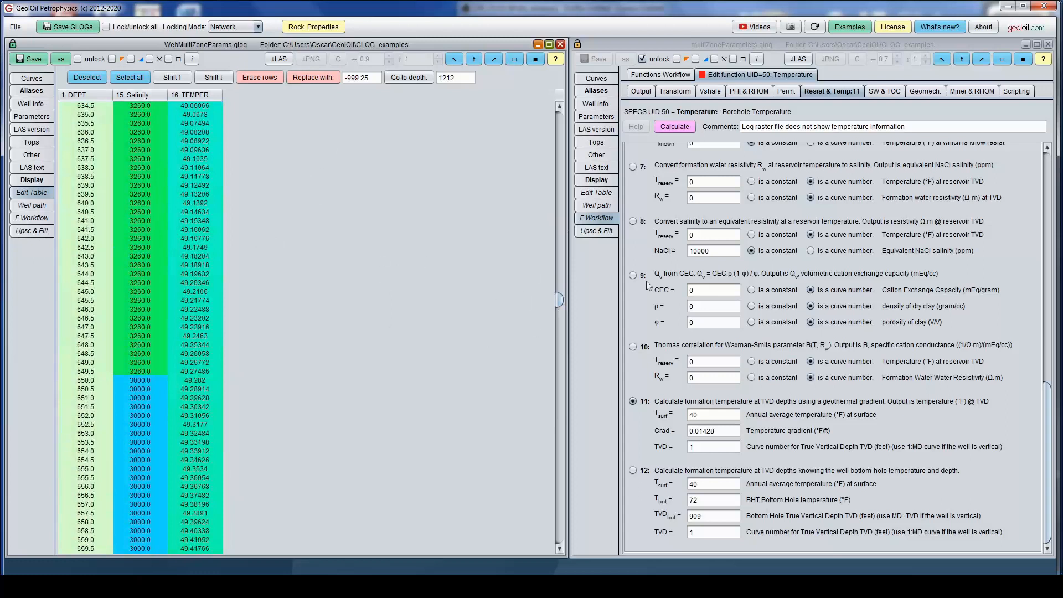
{"action": "left_click_drag", "start_coordinate": [560, 300], "coordinate": [560, 331]}
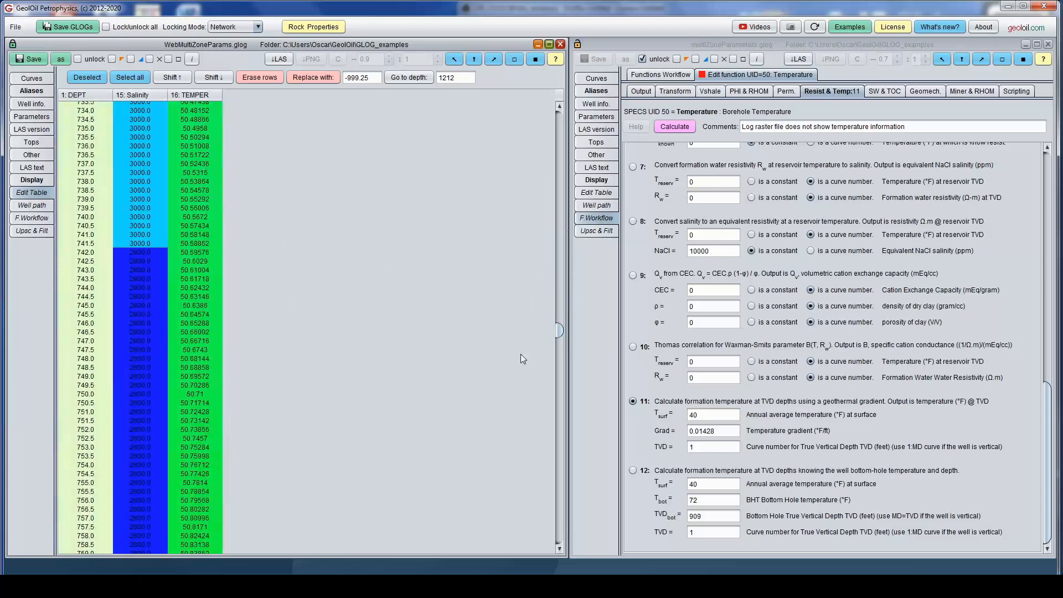
Compare the TEMPER values in the WebMultiZoneParams.glog edit table at the shallow and deep ends of the calculated interval.
{"action": "left_click_drag", "start_coordinate": [560, 330], "coordinate": [546, 527]}
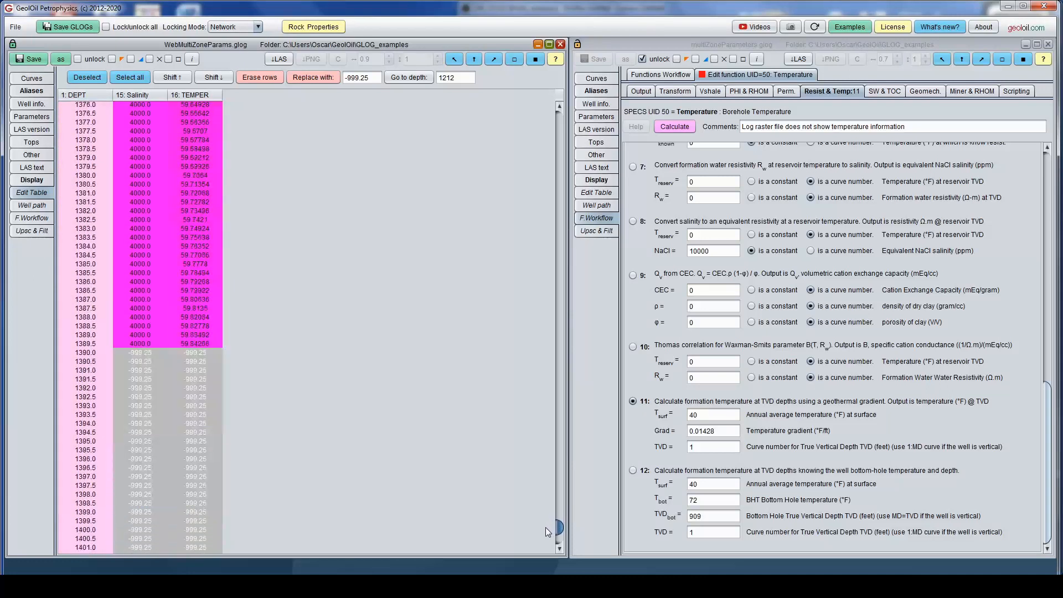
{"action": "left_click_drag", "start_coordinate": [545, 527], "coordinate": [561, 229]}
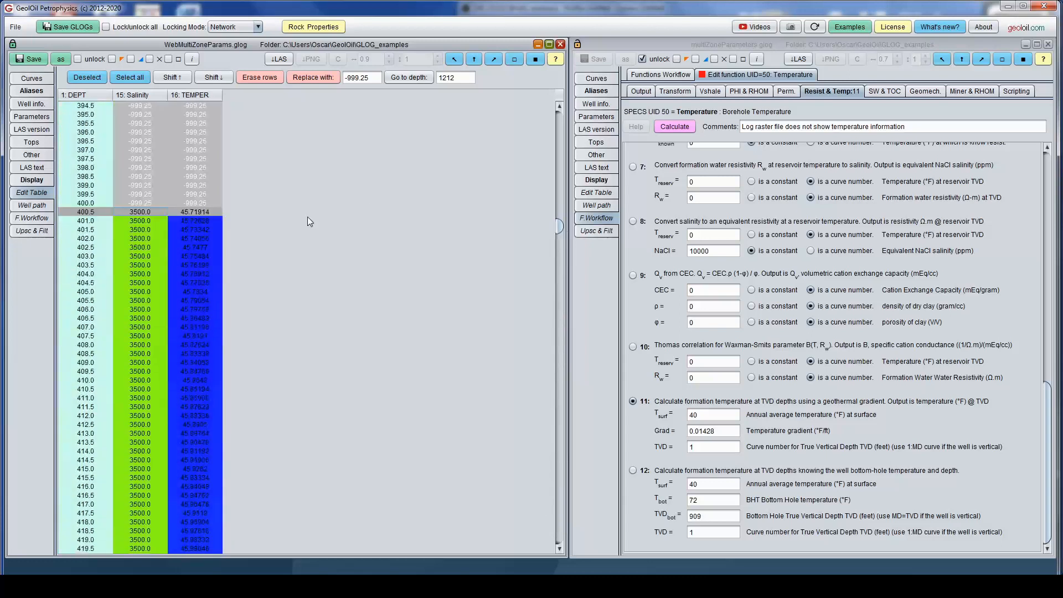
{"action": "left_click_drag", "start_coordinate": [553, 222], "coordinate": [531, 525]}
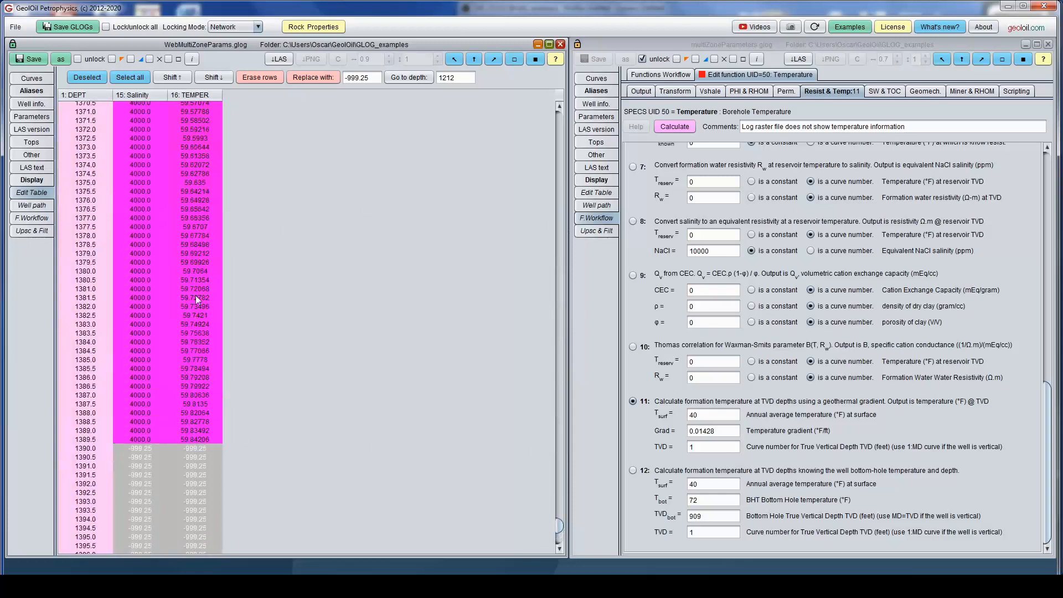
Return both files to their function workflow lists, append a third function in WebMultiZoneParams.glog and colour it red.
{"action": "left_click", "coordinate": [31, 217]}
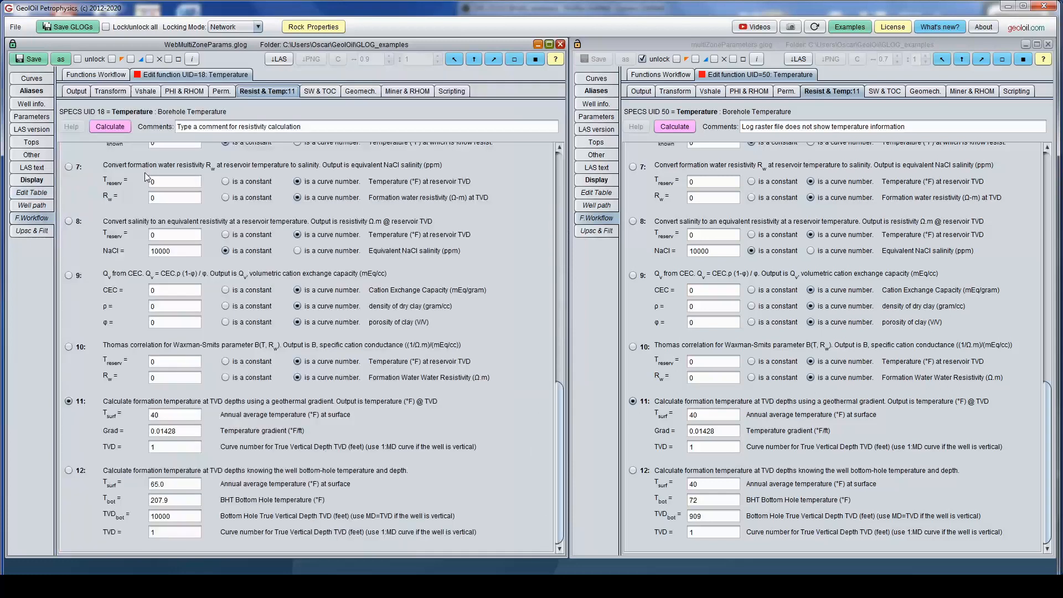
{"action": "left_click", "coordinate": [95, 75]}
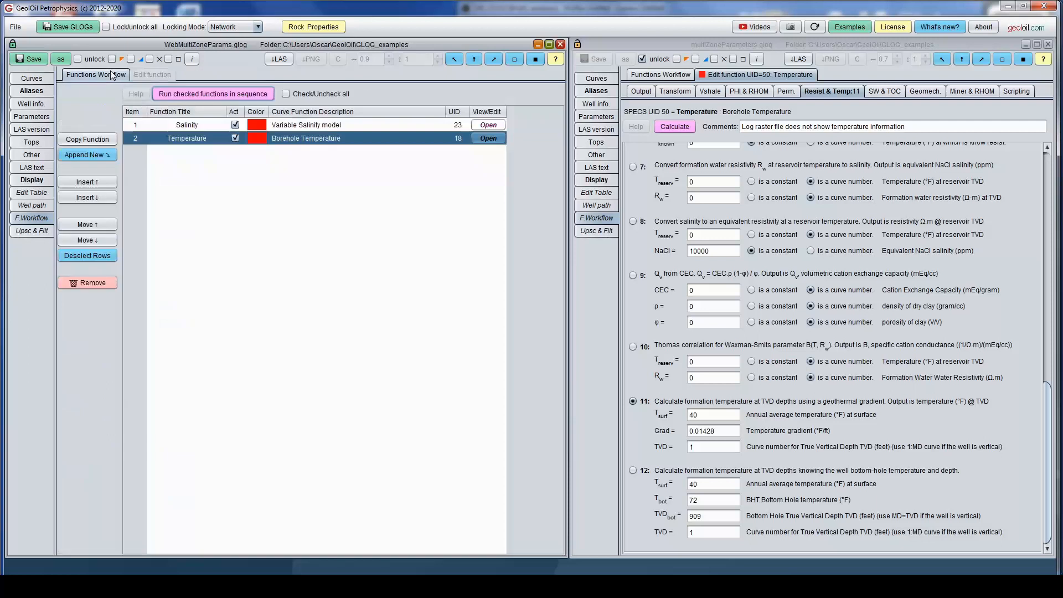
{"action": "left_click", "coordinate": [658, 75]}
{"action": "left_click", "coordinate": [696, 154]}
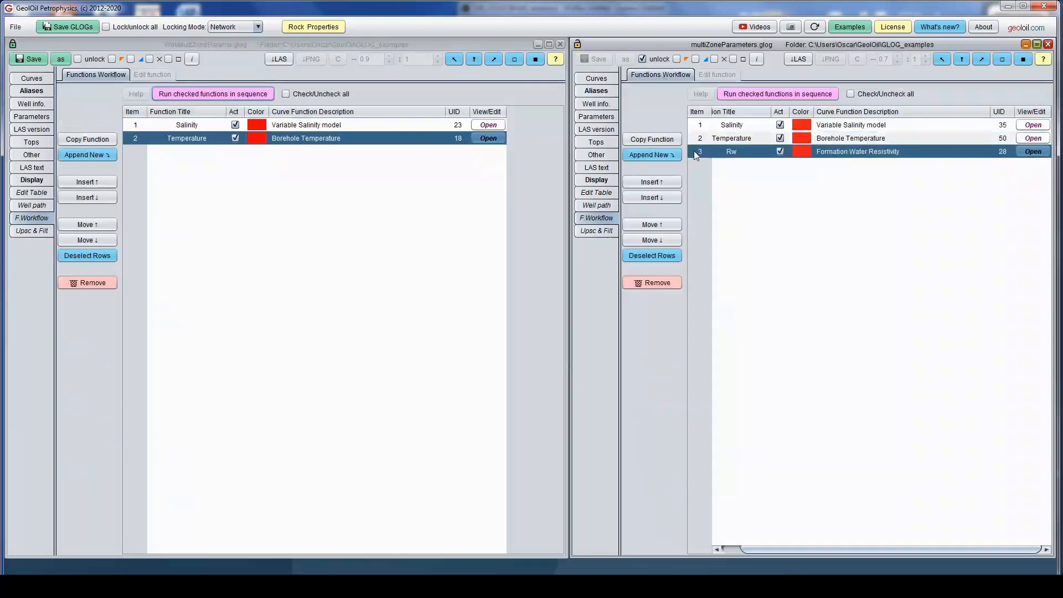
{"action": "left_click", "coordinate": [89, 154]}
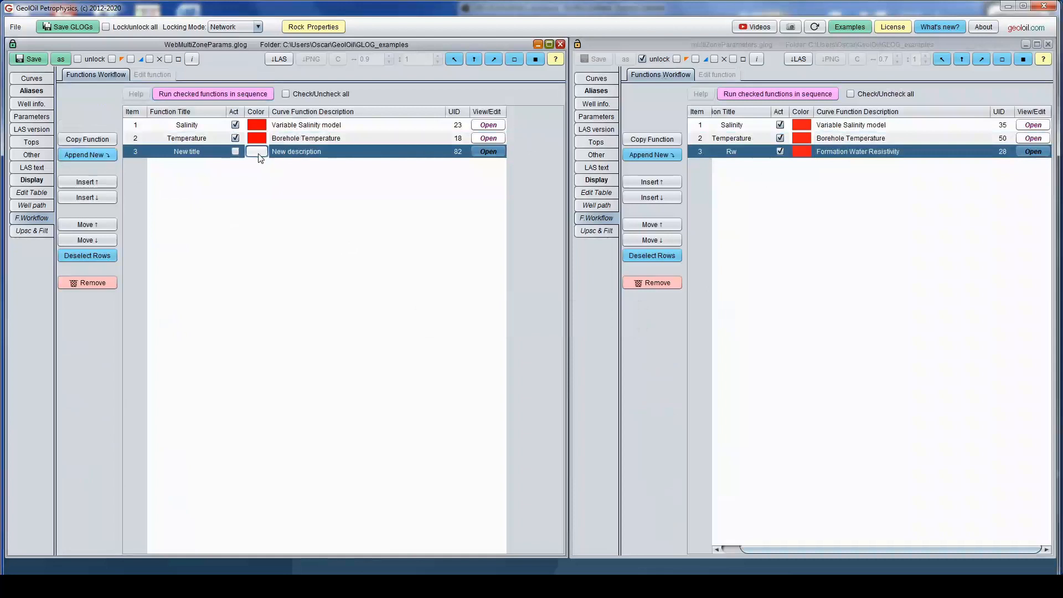
{"action": "left_click", "coordinate": [258, 154]}
{"action": "left_click", "coordinate": [631, 253]}
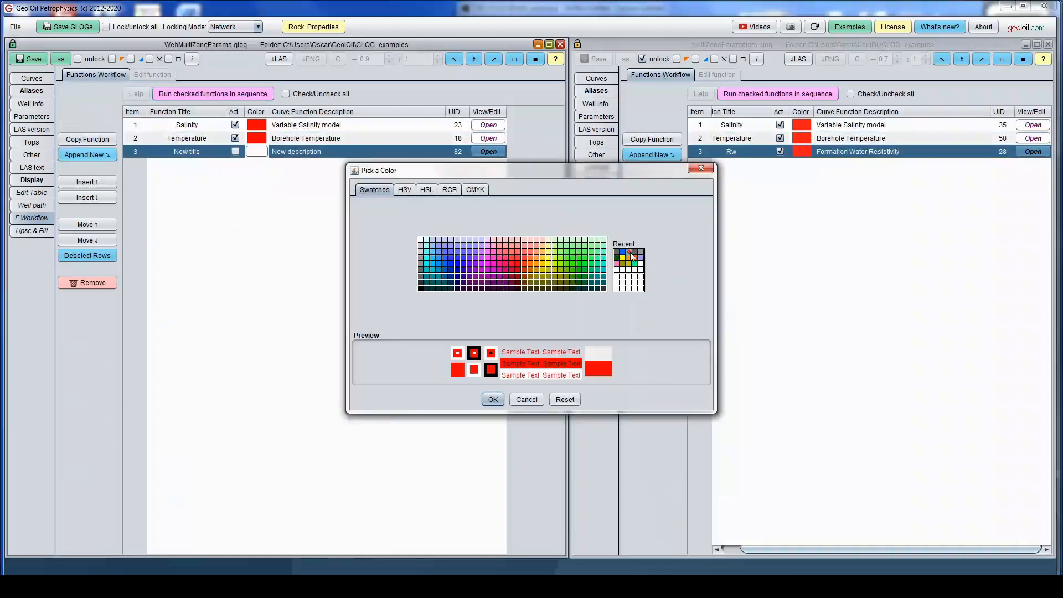
{"action": "left_click", "coordinate": [493, 399]}
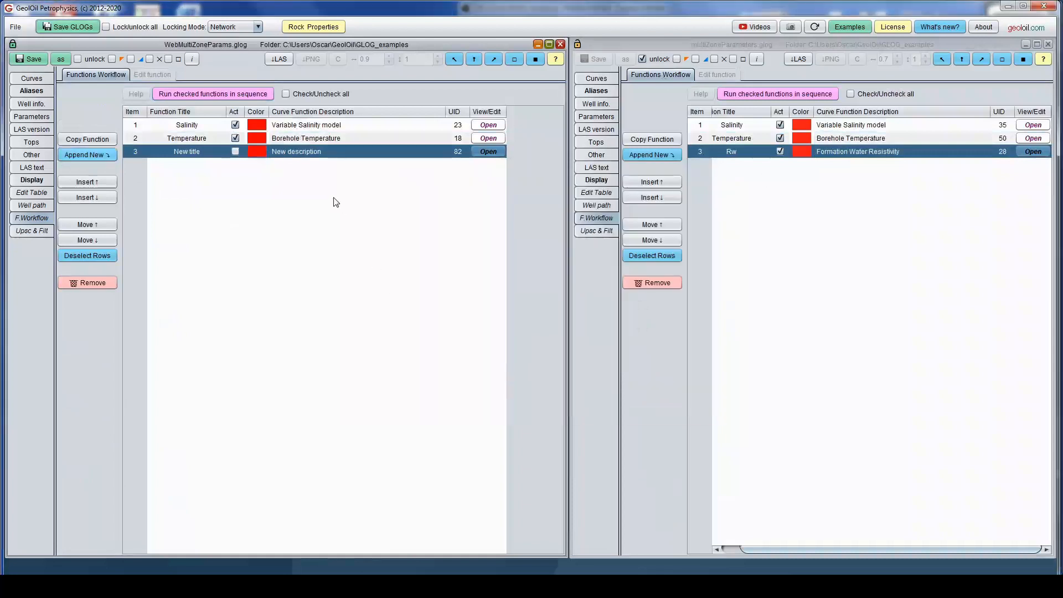
Activate the new third function in WebMultiZoneParams.glog and title it Rw.
{"action": "left_click", "coordinate": [235, 151]}
{"action": "double_click", "coordinate": [213, 150]}
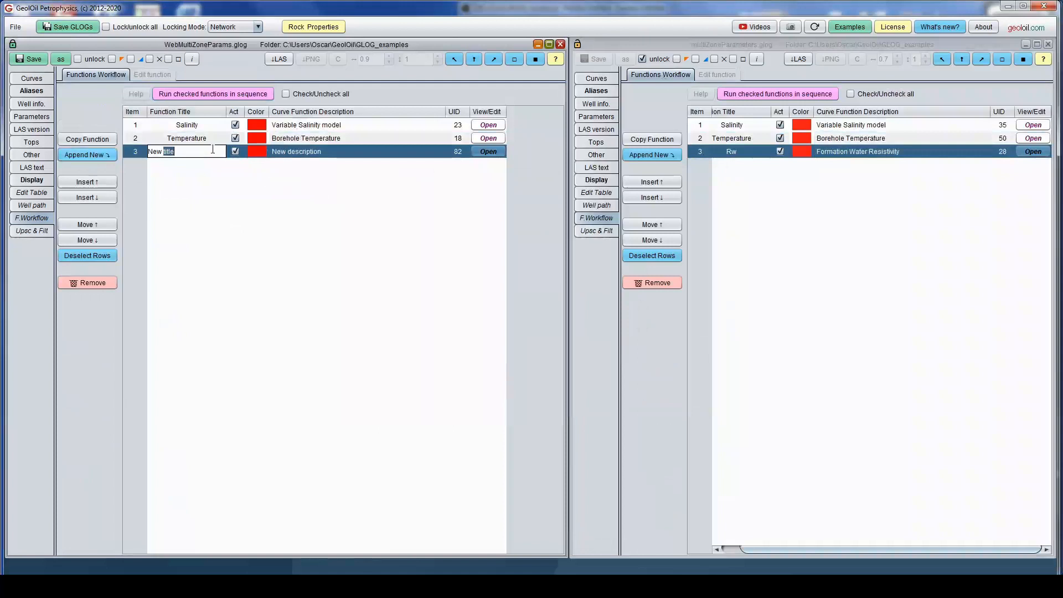
{"action": "key", "text": "BackSpace"}
{"action": "key", "text": "BackSpace"}
{"action": "key", "text": "BackSpace"}
{"action": "key", "text": "BackSpace"}
{"action": "key", "text": "BackSpace"}
{"action": "type", "text": "Rw"}
{"action": "key", "text": "Return"}
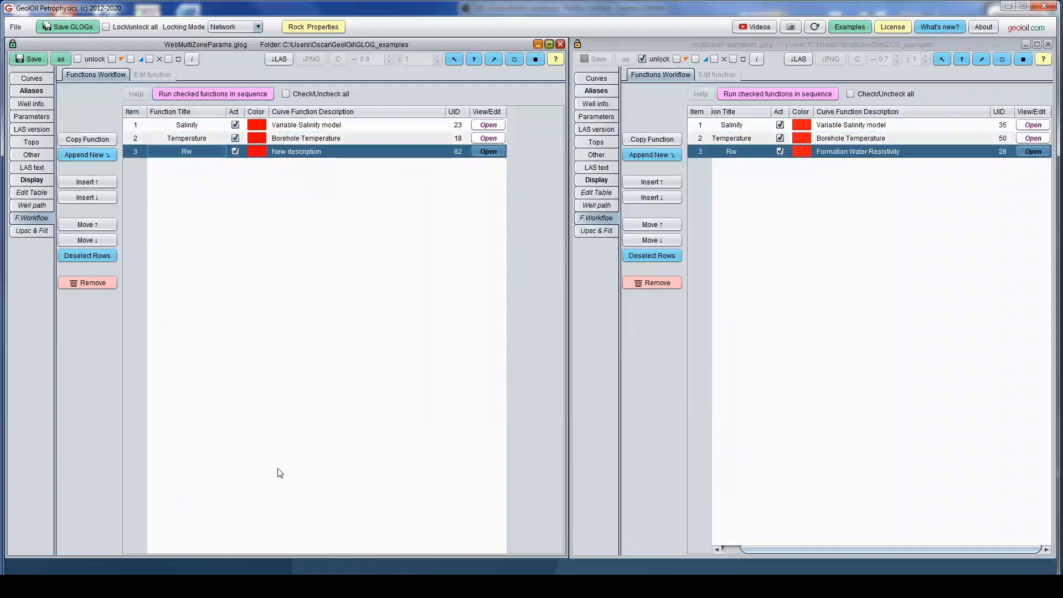
Replace the Rw function's placeholder description with Formation Water Resistivity, copied from the reference workflow.
{"action": "double_click", "coordinate": [355, 151]}
{"action": "key", "text": "BackSpace"}
{"action": "key", "text": "BackSpace"}
{"action": "key", "text": "BackSpace"}
{"action": "key", "text": "BackSpace"}
{"action": "key", "text": "BackSpace"}
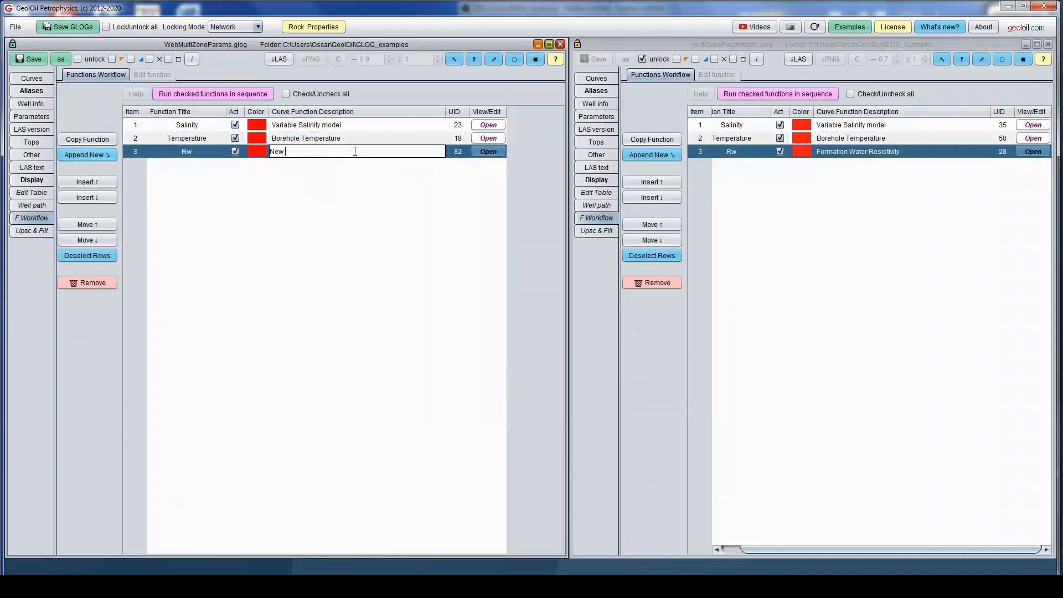
{"action": "key", "text": "Return"}
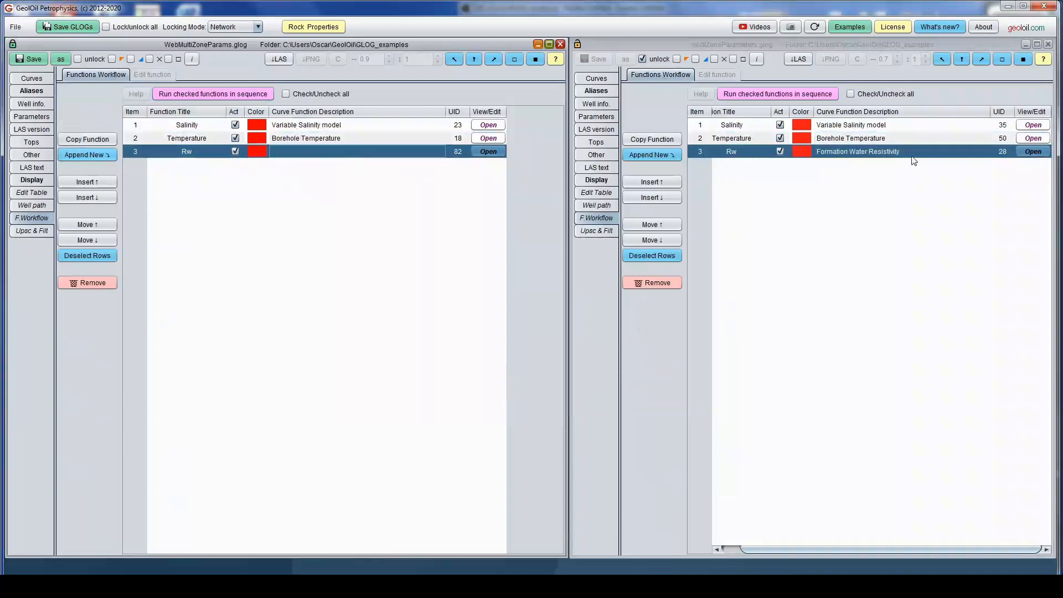
{"action": "left_click", "coordinate": [912, 155]}
{"action": "double_click", "coordinate": [912, 155]}
{"action": "key", "text": "ctrl+c"}
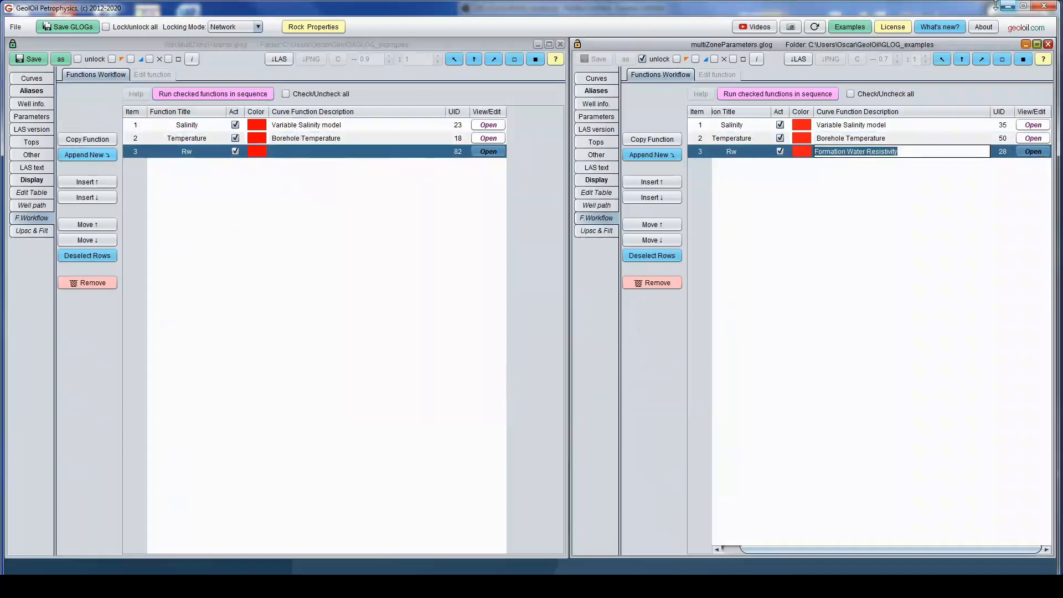
{"action": "double_click", "coordinate": [333, 155]}
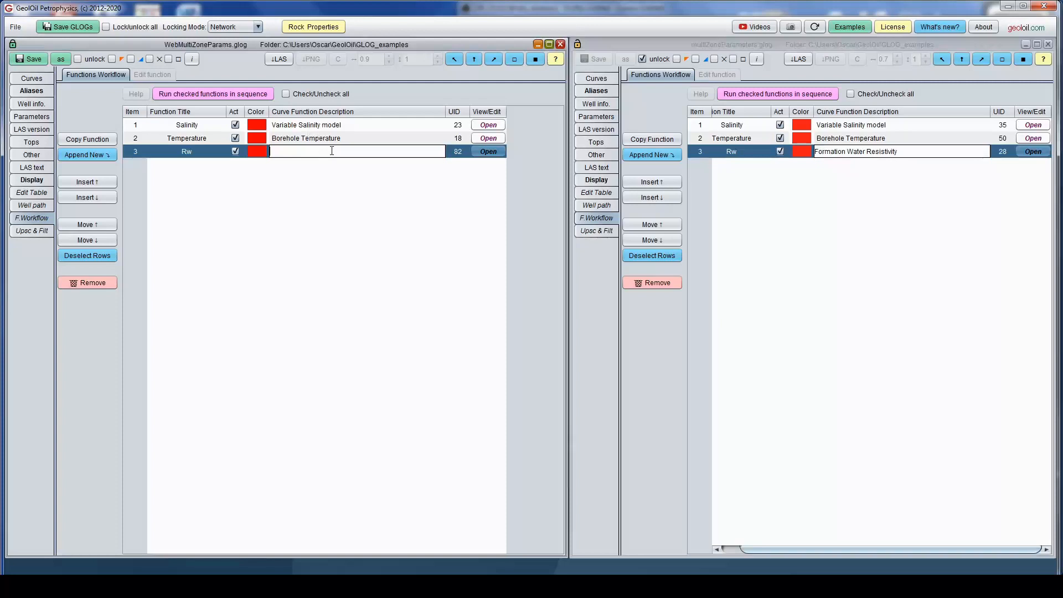
{"action": "key", "text": "ctrl+v"}
{"action": "key", "text": "Return"}
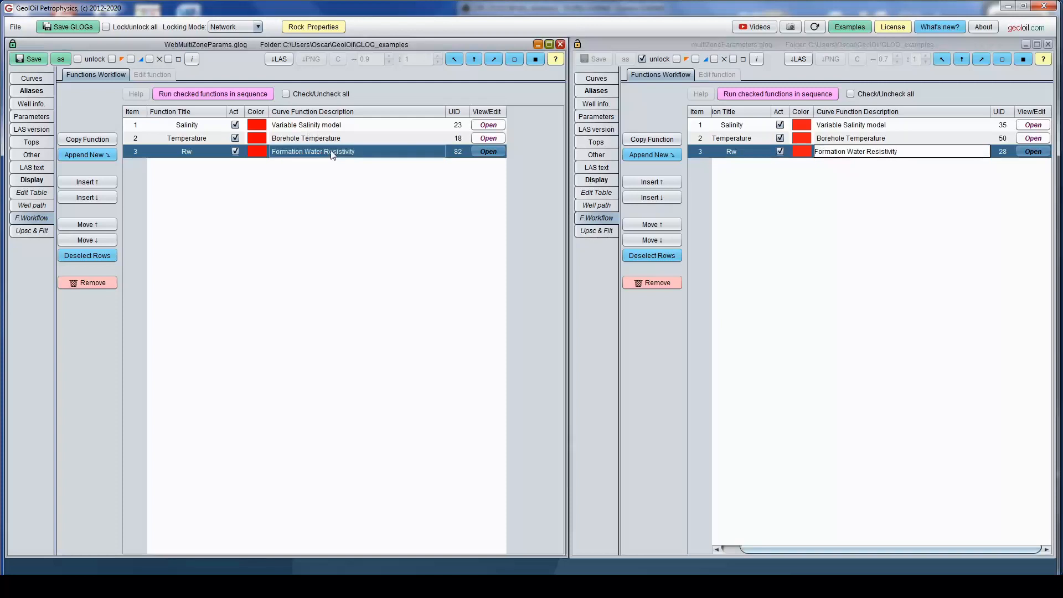
Open the Rw function in both files and clear the placeholder output mnemonic, units and description in WebMultiZoneParams.glog.
{"action": "left_click", "coordinate": [475, 154]}
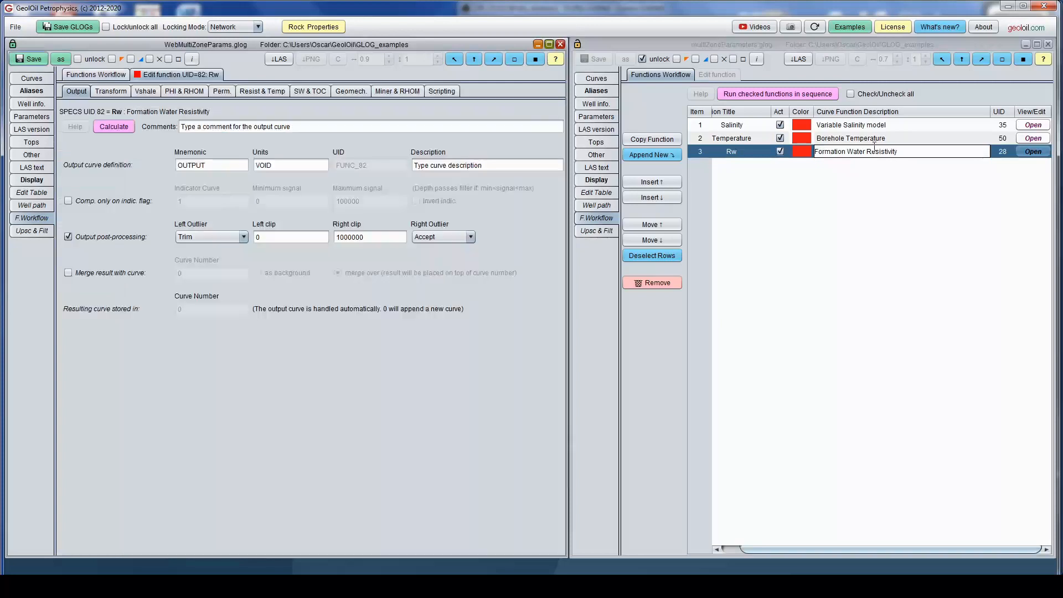
{"action": "left_click", "coordinate": [1031, 152]}
{"action": "left_click", "coordinate": [1030, 152]}
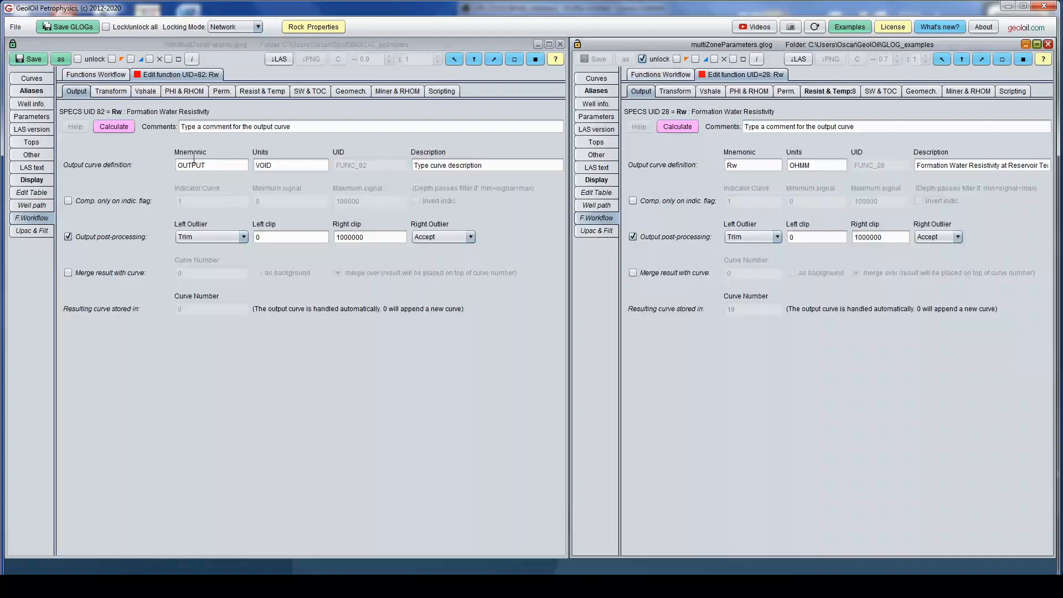
{"action": "double_click", "coordinate": [229, 165]}
{"action": "key", "text": "BackSpace"}
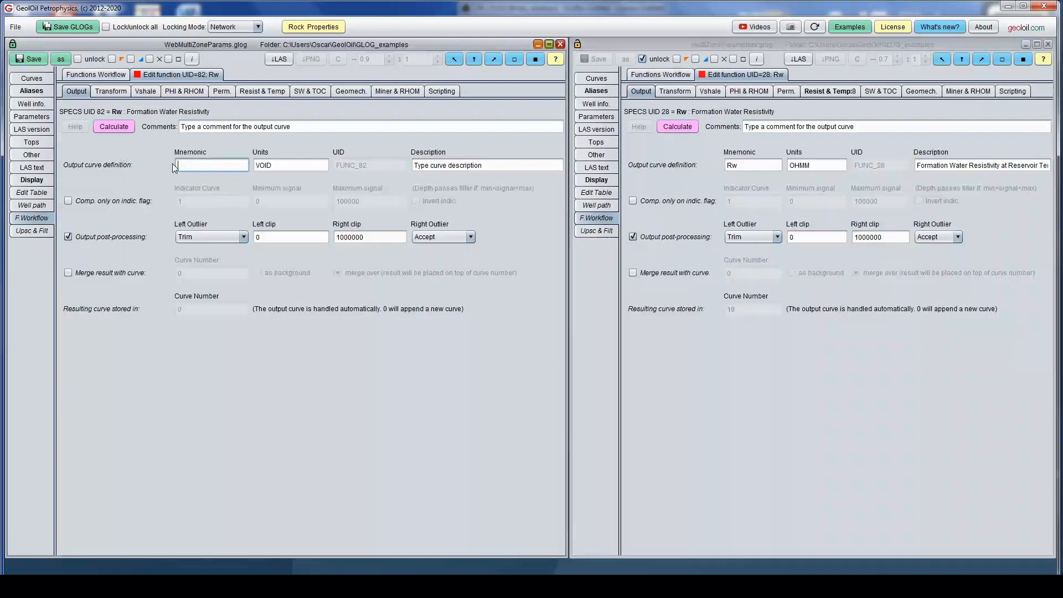
{"action": "key", "text": "Tab"}
{"action": "key", "text": "BackSpace"}
{"action": "key", "text": "Tab"}
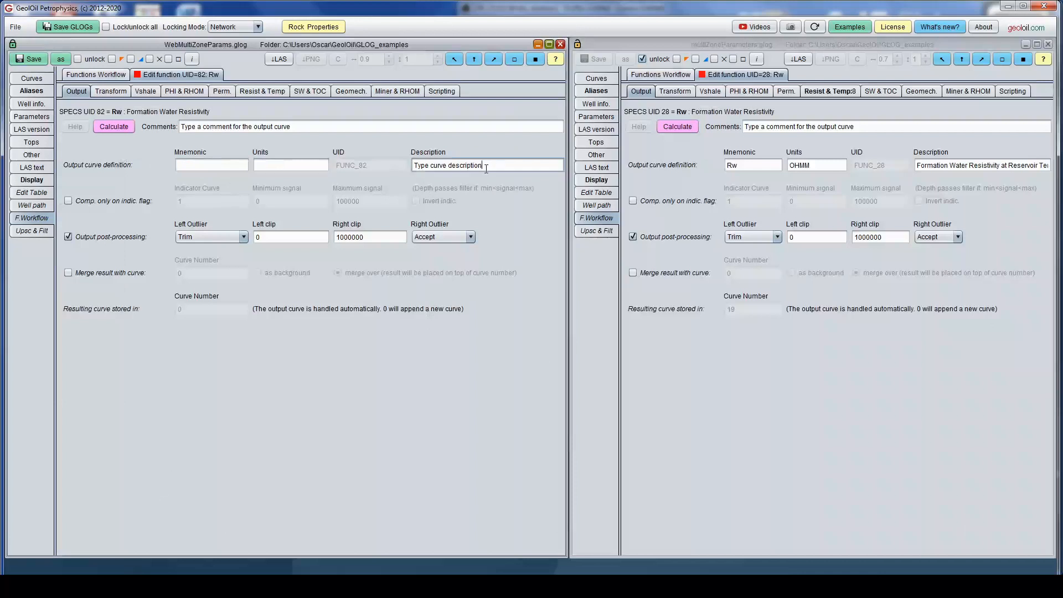
{"action": "key", "text": "BackSpace"}
Copy the reference output curve definition into WebMultiZoneParams.glog: mnemonic Rw, units OHMM and description Formation Water Resistivity at Reservoir Temperature.
{"action": "double_click", "coordinate": [763, 168]}
{"action": "key", "text": "ctrl+c"}
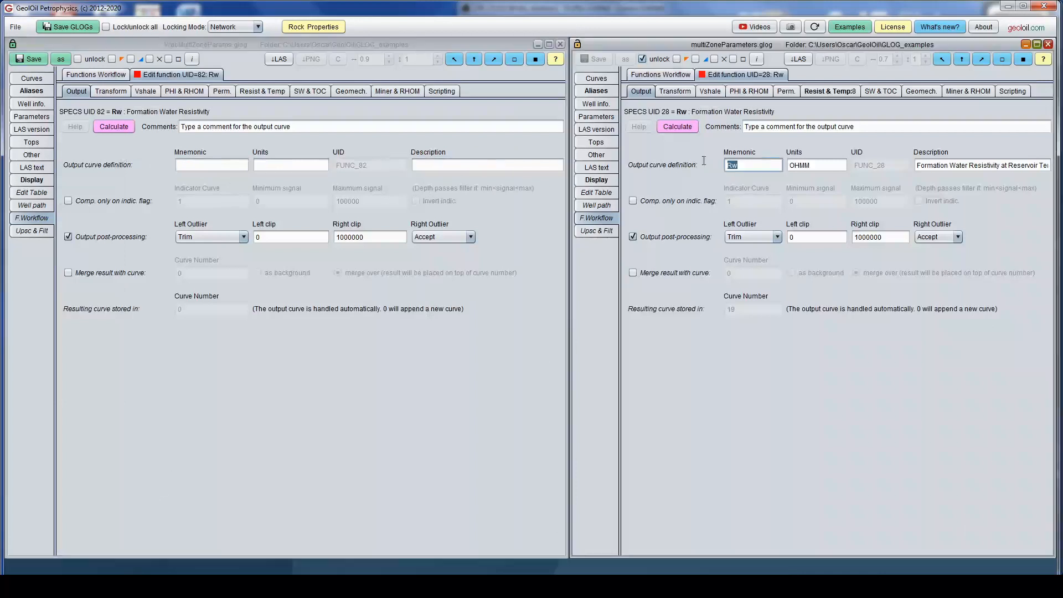
{"action": "left_click", "coordinate": [230, 166]}
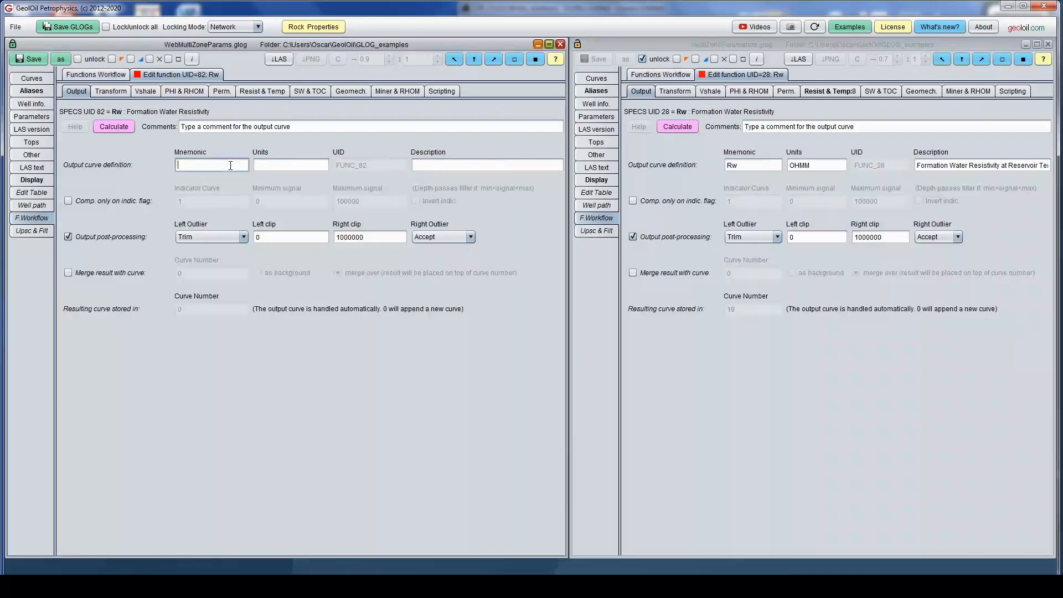
{"action": "key", "text": "ctrl+v"}
{"action": "left_click", "coordinate": [741, 155]}
{"action": "key", "text": "ctrl+c"}
{"action": "key", "text": "Tab"}
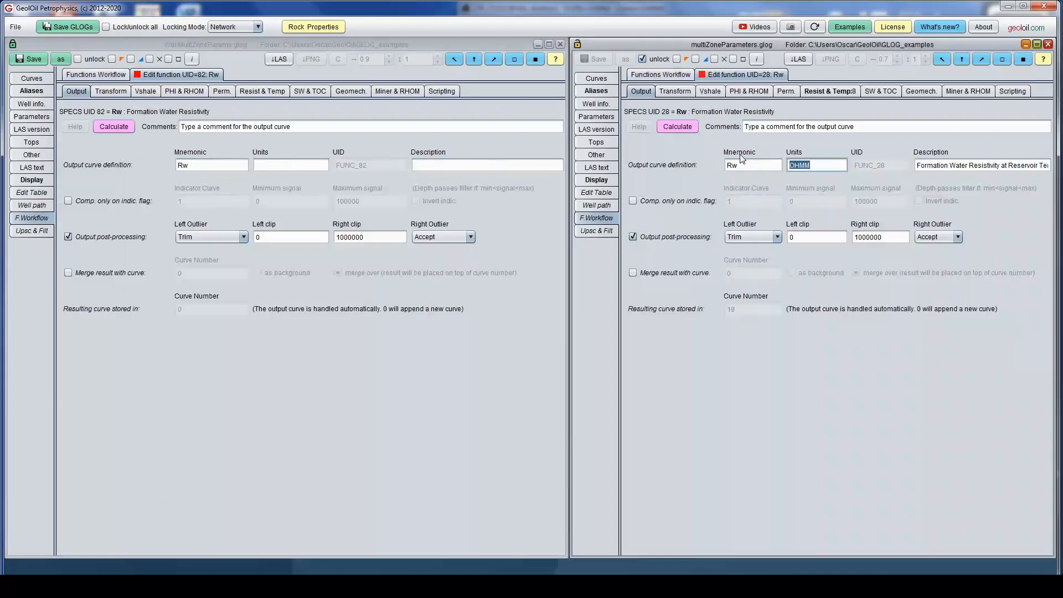
{"action": "left_click", "coordinate": [282, 165]}
{"action": "key", "text": "ctrl+v"}
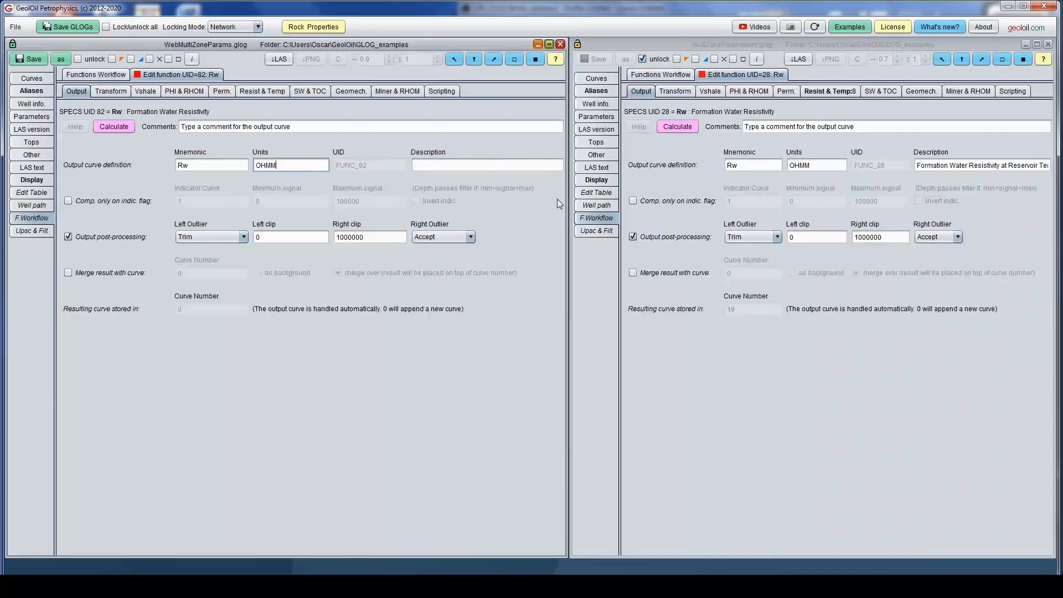
{"action": "triple_click", "coordinate": [988, 165]}
{"action": "key", "text": "ctrl+c"}
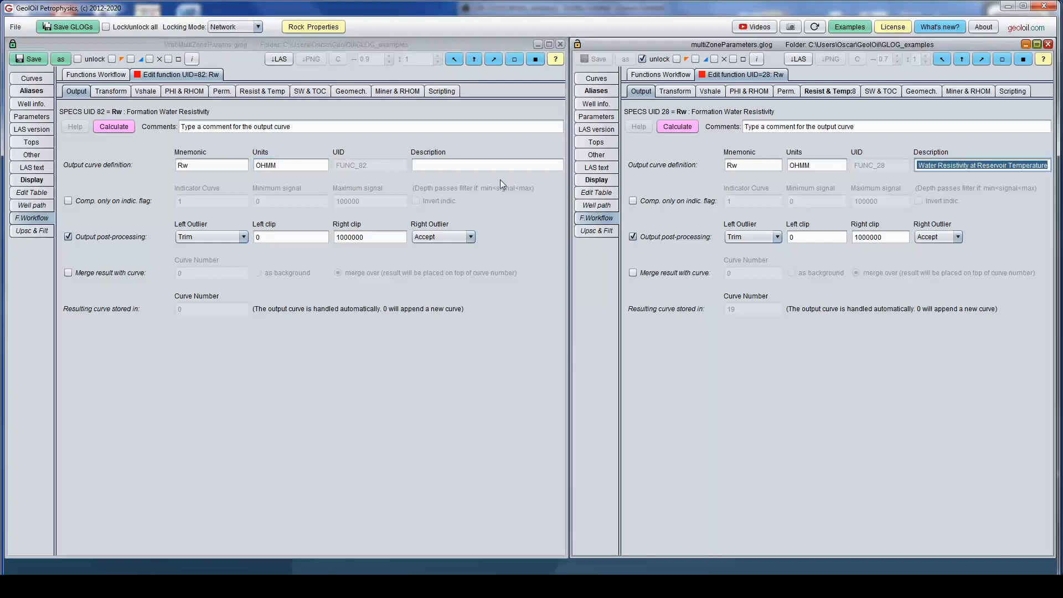
{"action": "left_click", "coordinate": [487, 165]}
{"action": "key", "text": "ctrl+v"}
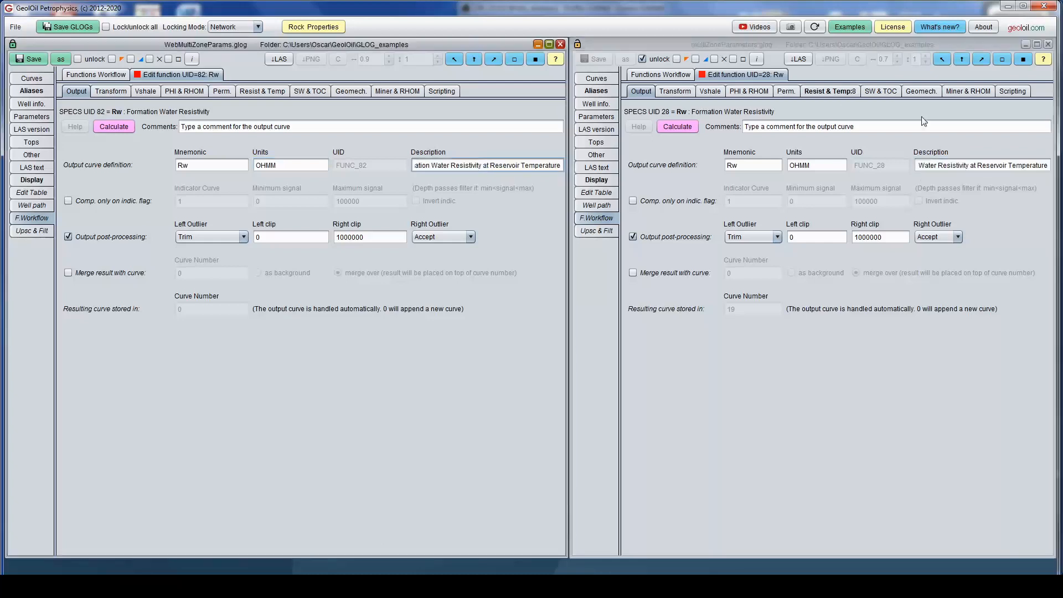
Show the resistivity and temperature options in both files and choose option 8, salinity to equivalent resistivity, for the WebMultiZoneParams.glog Rw function.
{"action": "left_click", "coordinate": [843, 95]}
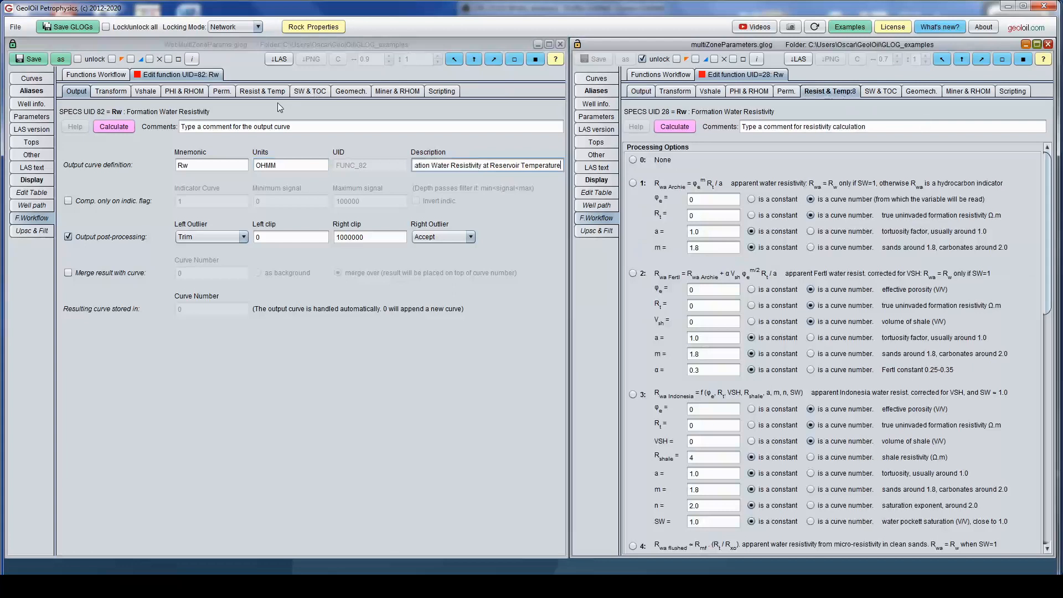
{"action": "left_click", "coordinate": [262, 92]}
{"action": "left_click_drag", "start_coordinate": [560, 174], "coordinate": [563, 355]}
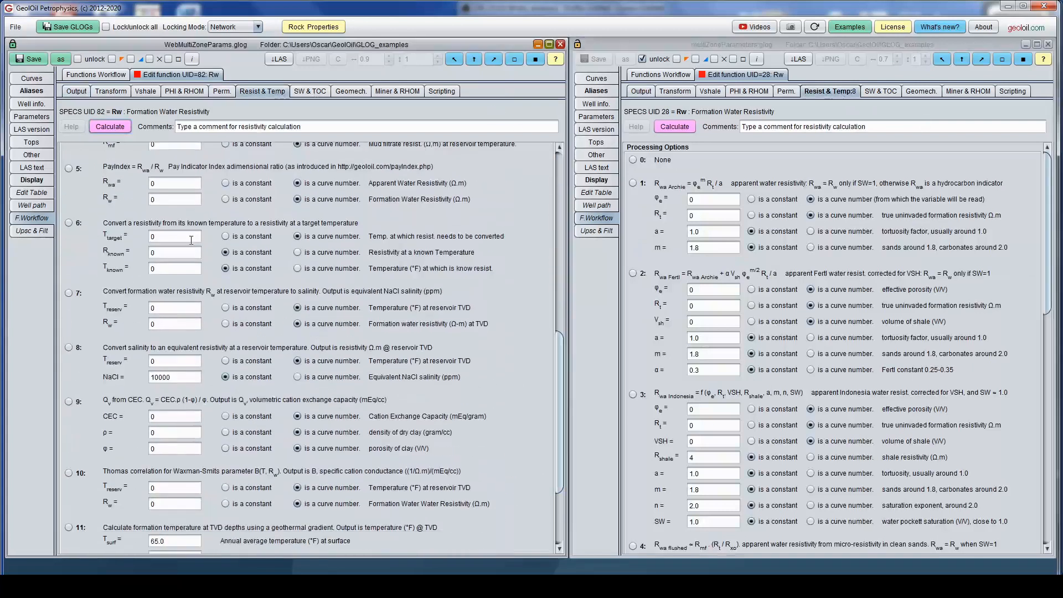
{"action": "left_click", "coordinate": [69, 347]}
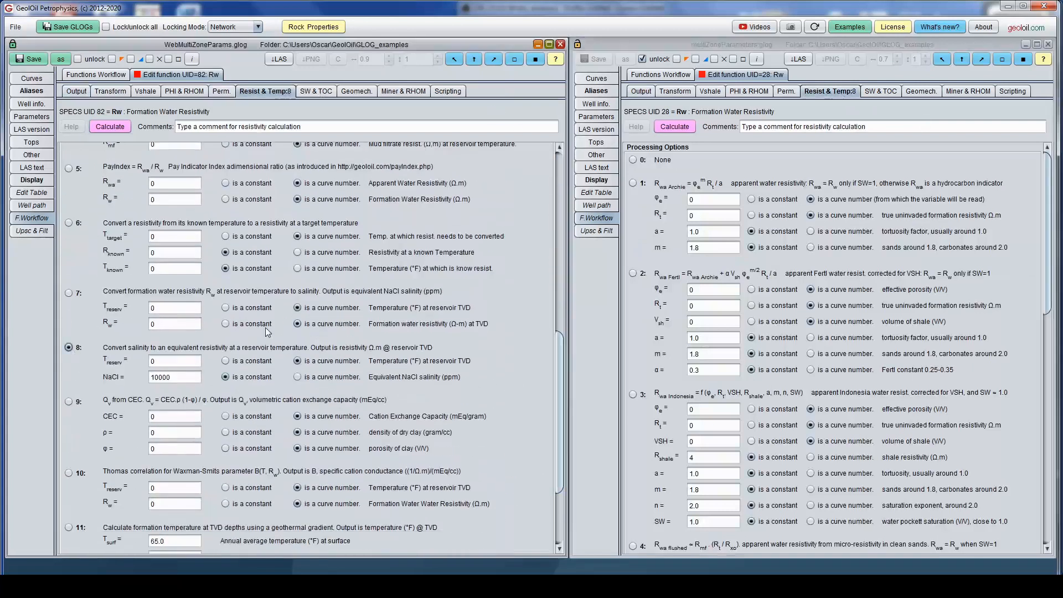
{"action": "left_click_drag", "start_coordinate": [563, 361], "coordinate": [563, 395]}
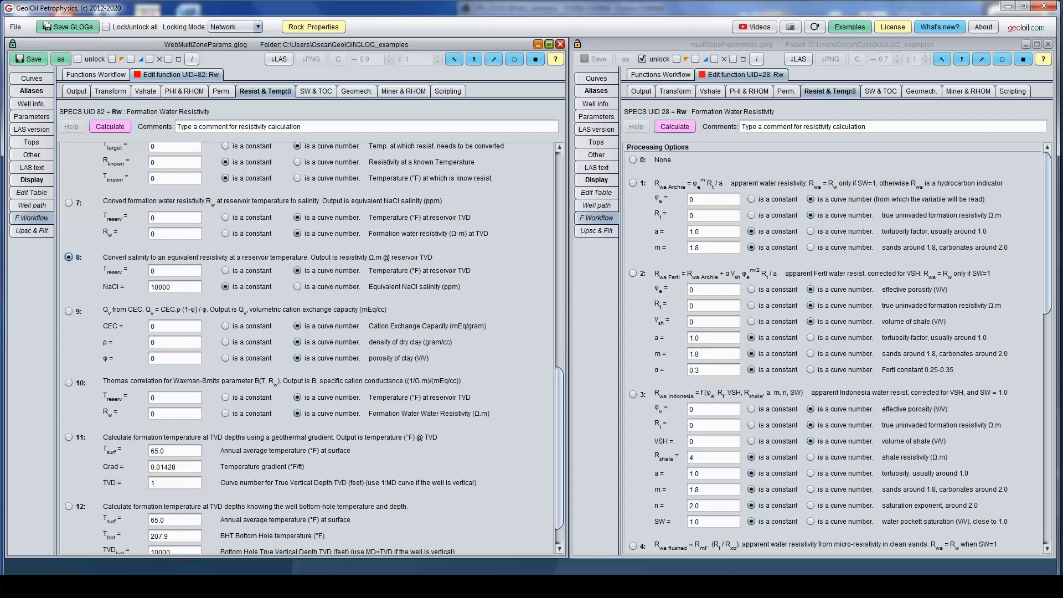
Switch to the GeolOil website in the browser, open the Water Salinity & Rw page and review its salinity-to-resistivity and temperature conversion equations.
{"action": "mouse_move", "coordinate": [303, 585]}
{"action": "left_click", "coordinate": [304, 531]}
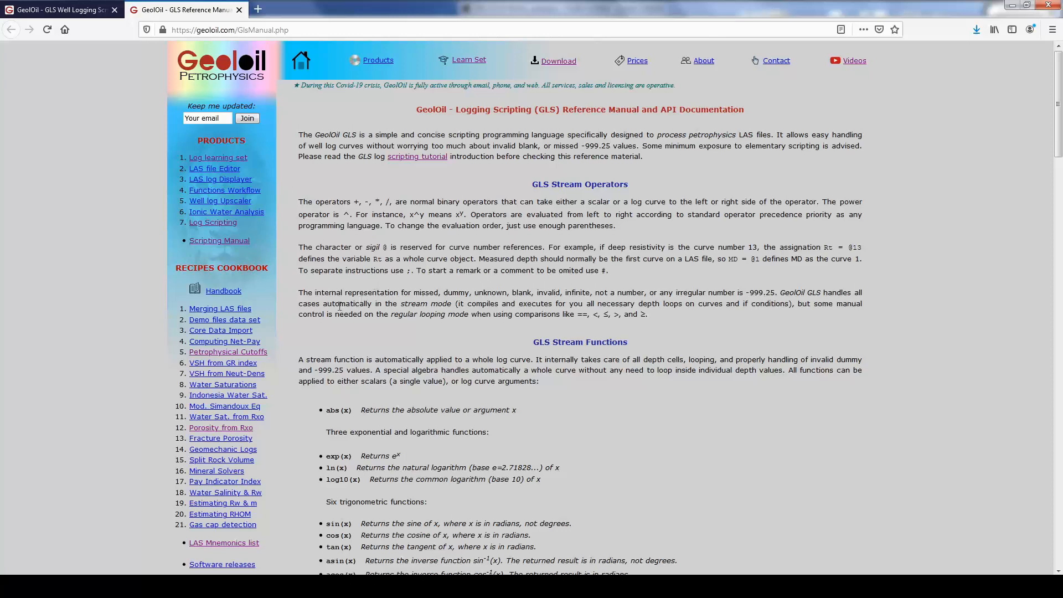
{"action": "left_click", "coordinate": [255, 494]}
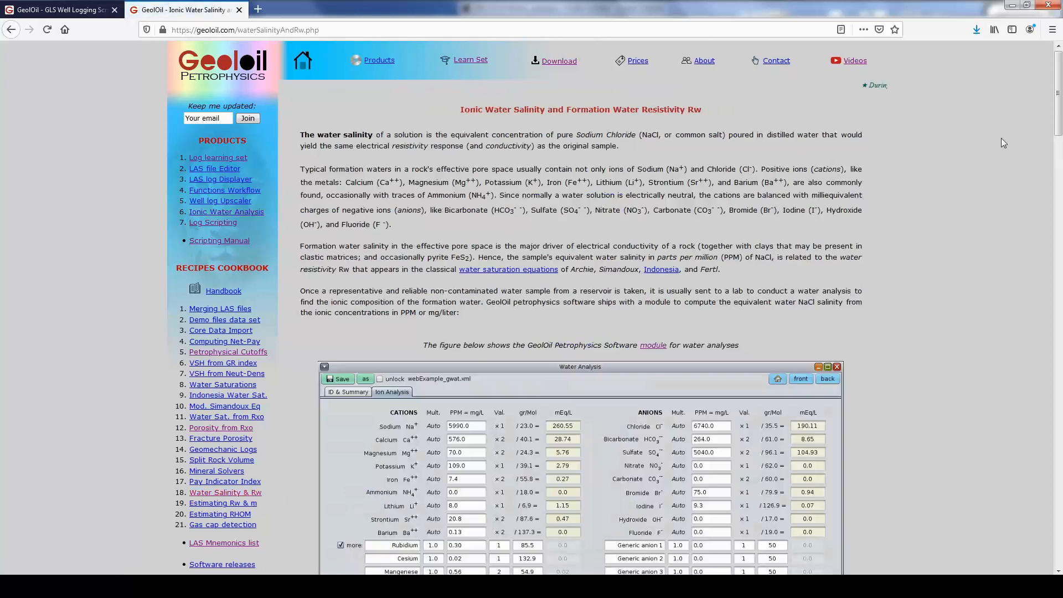
{"action": "scroll", "coordinate": [1047, 166], "scroll_direction": "down", "scroll_amount": 10}
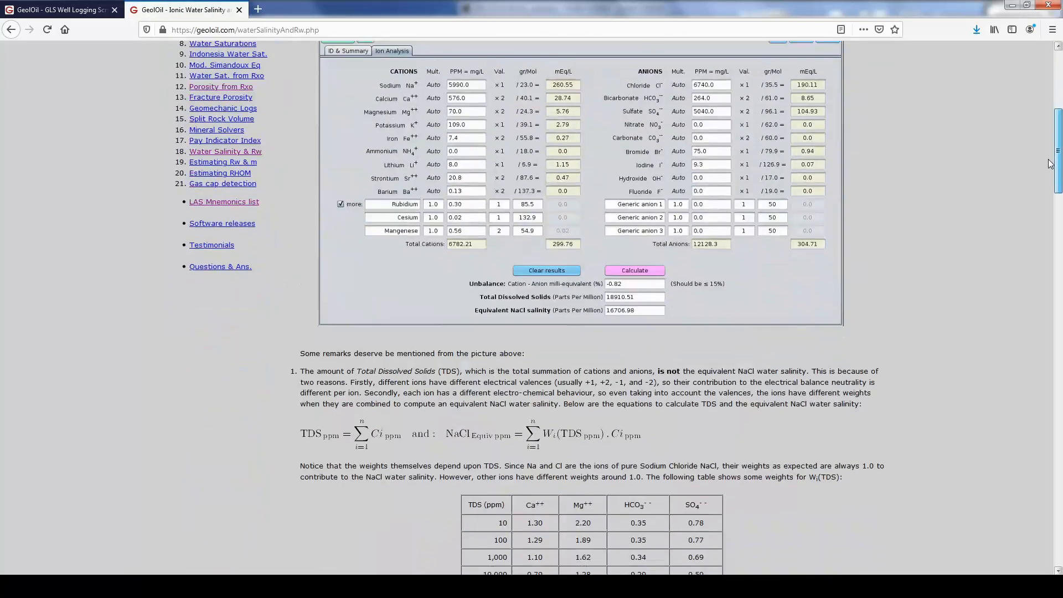
{"action": "left_click_drag", "start_coordinate": [1046, 188], "coordinate": [1050, 440]}
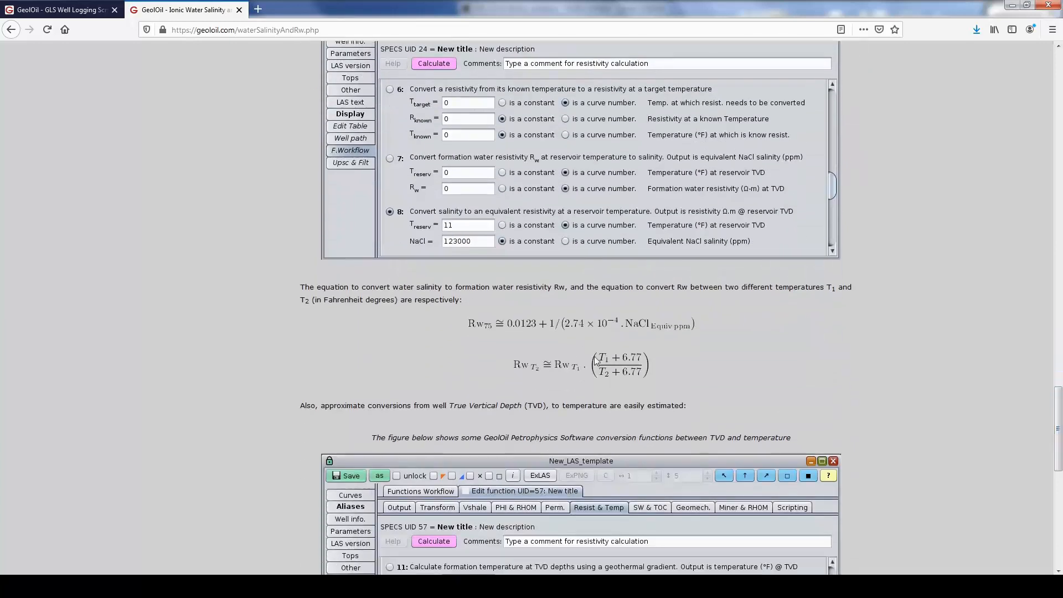
{"action": "left_click_drag", "start_coordinate": [1059, 423], "coordinate": [1016, 58]}
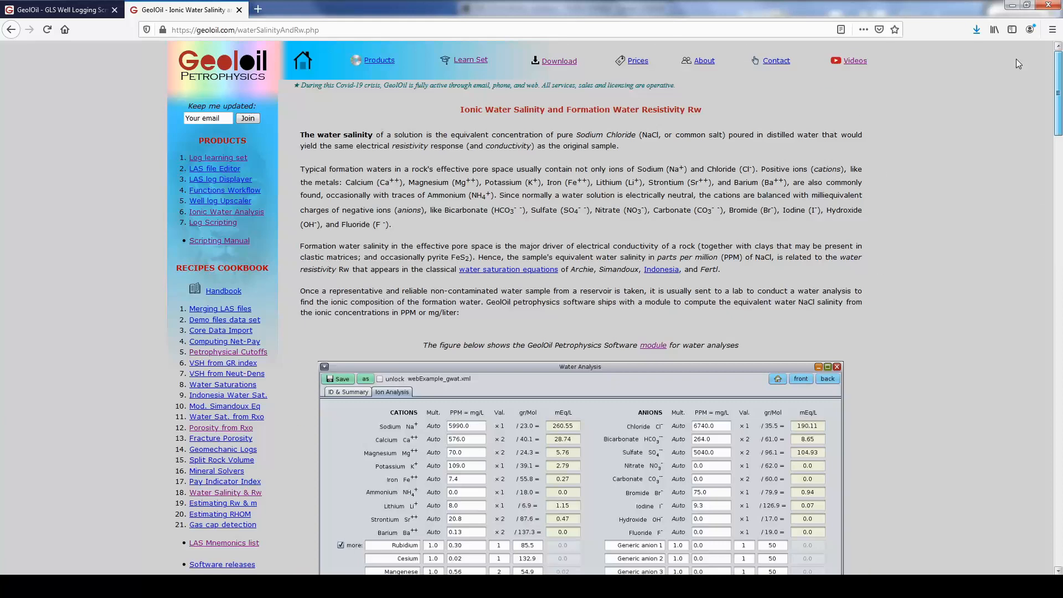
Switch from the browser back to GeolOil Petrophysics and look up the Salinity and TEMPER curve numbers in WebMultiZoneParams.glog's curve list.
{"action": "left_click", "coordinate": [10, 29]}
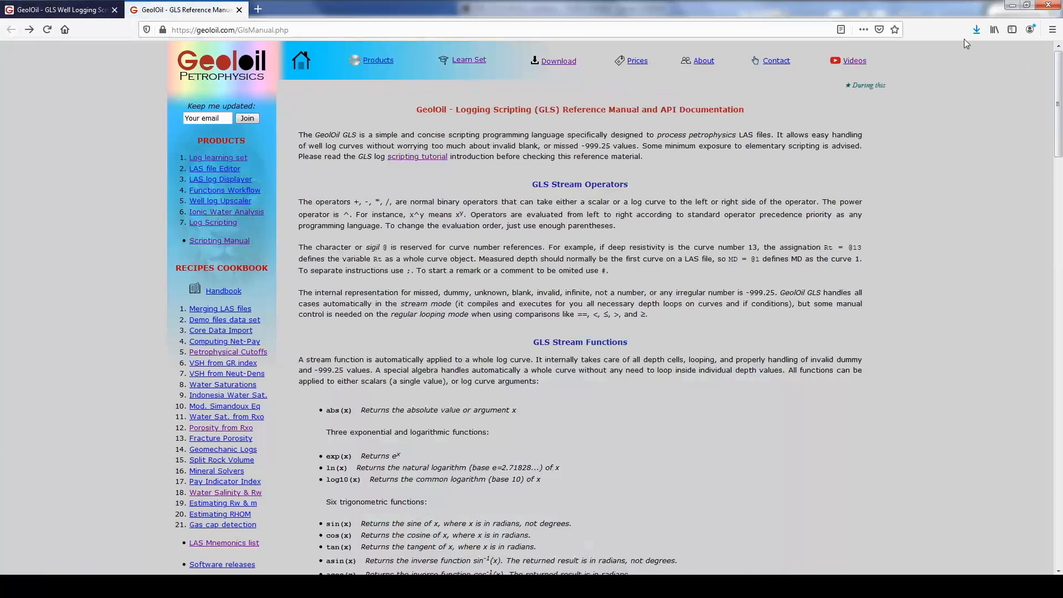
{"action": "left_click", "coordinate": [1012, 5]}
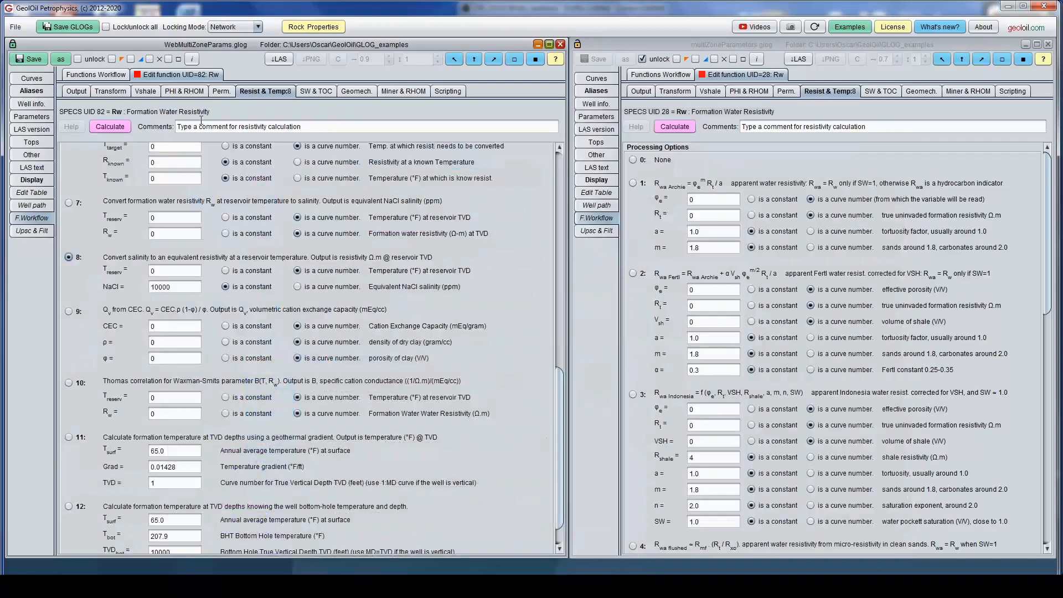
{"action": "left_click", "coordinate": [20, 78]}
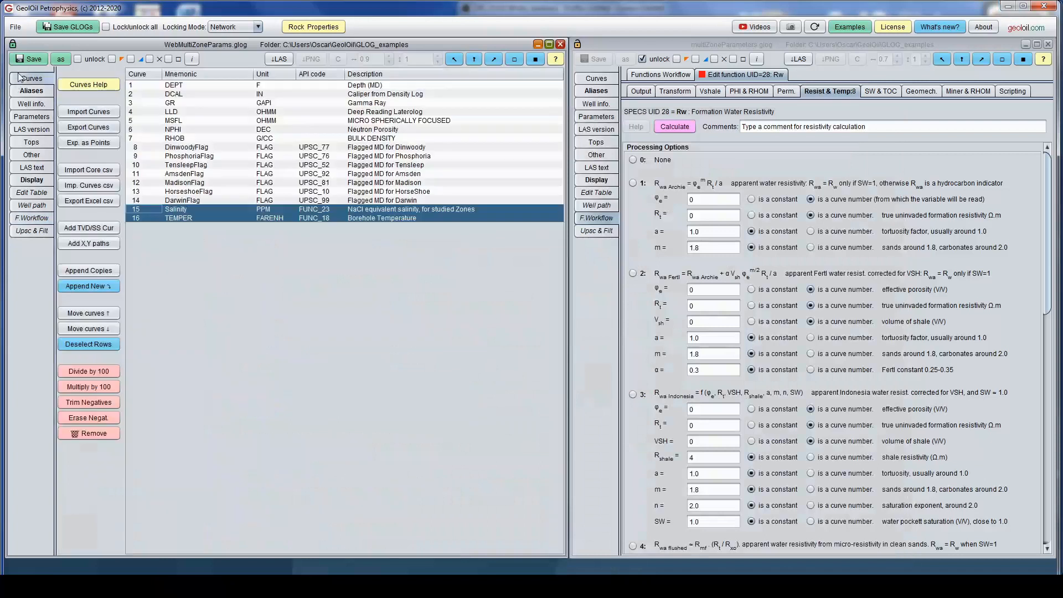
{"action": "left_click", "coordinate": [35, 218]}
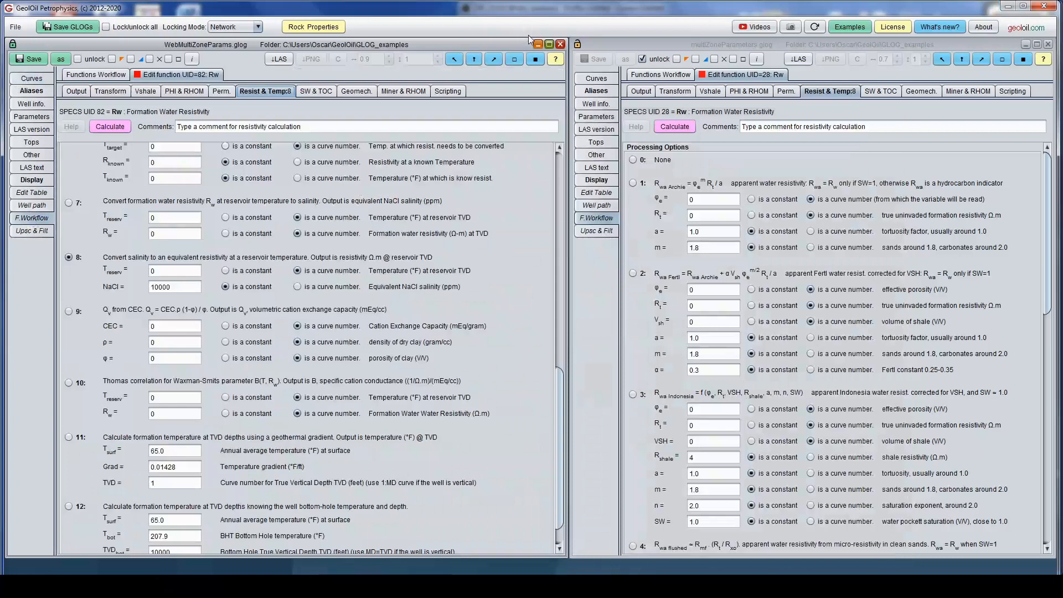
For the Rw function's option 8, set the reservoir temperature to curve number 16 and the NaCl salinity to curve number 15.
{"action": "mouse_move", "coordinate": [552, 58]}
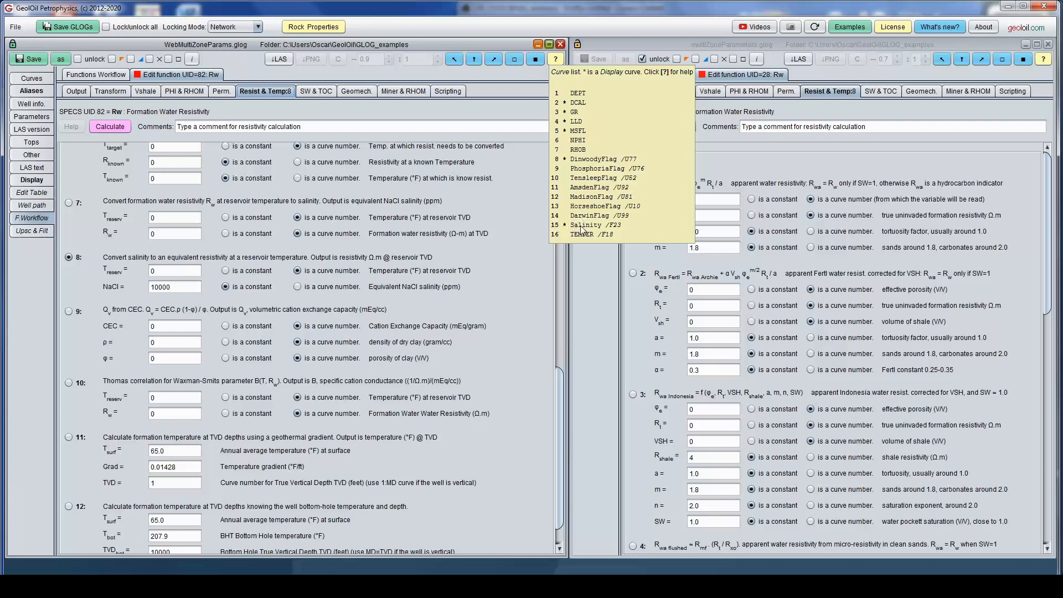
{"action": "left_click", "coordinate": [583, 225]}
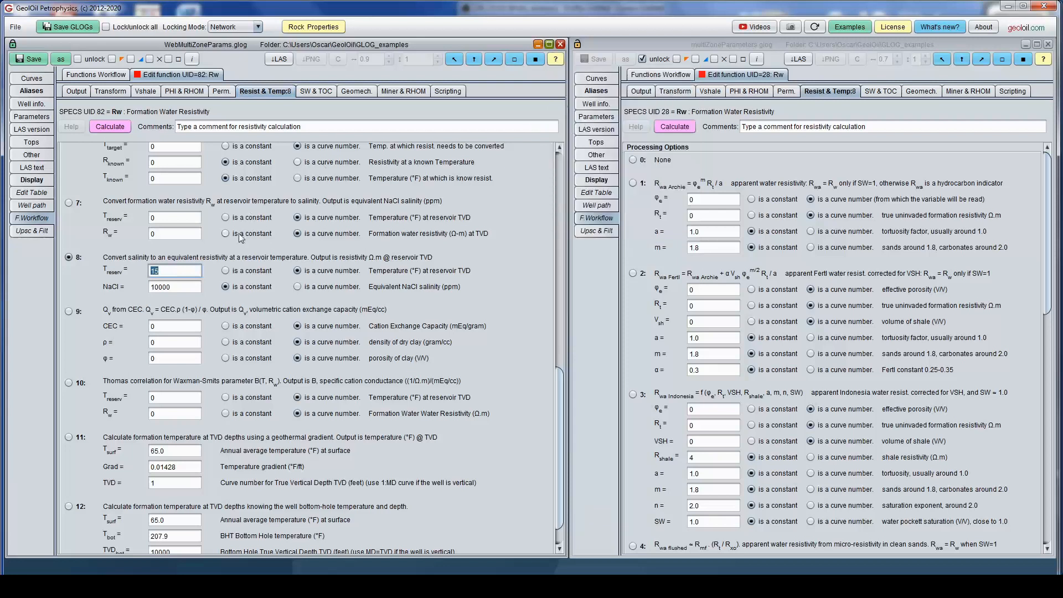
{"action": "type", "text": "16"}
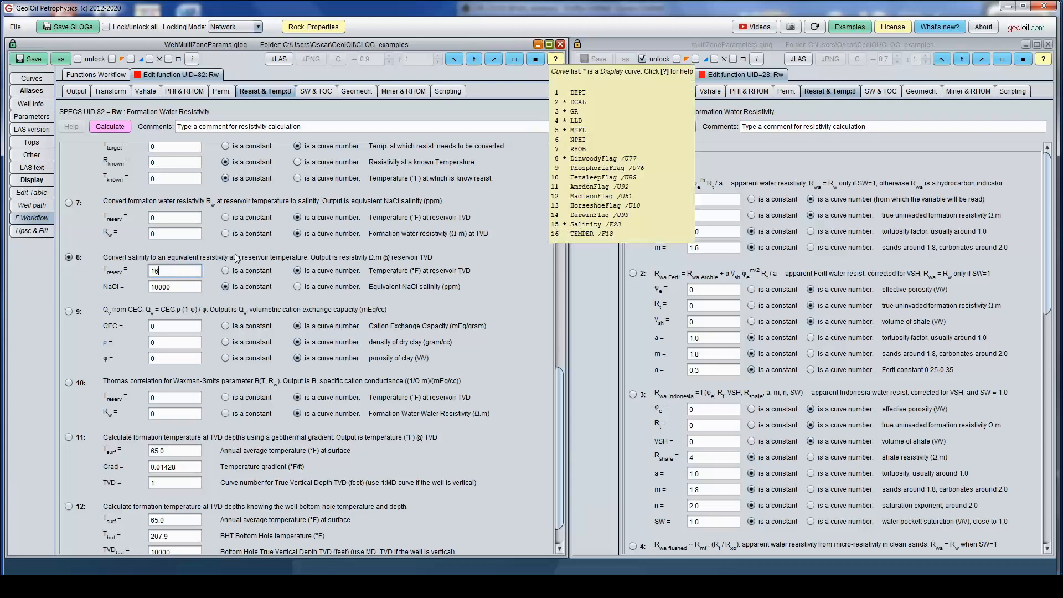
{"action": "left_click", "coordinate": [297, 287]}
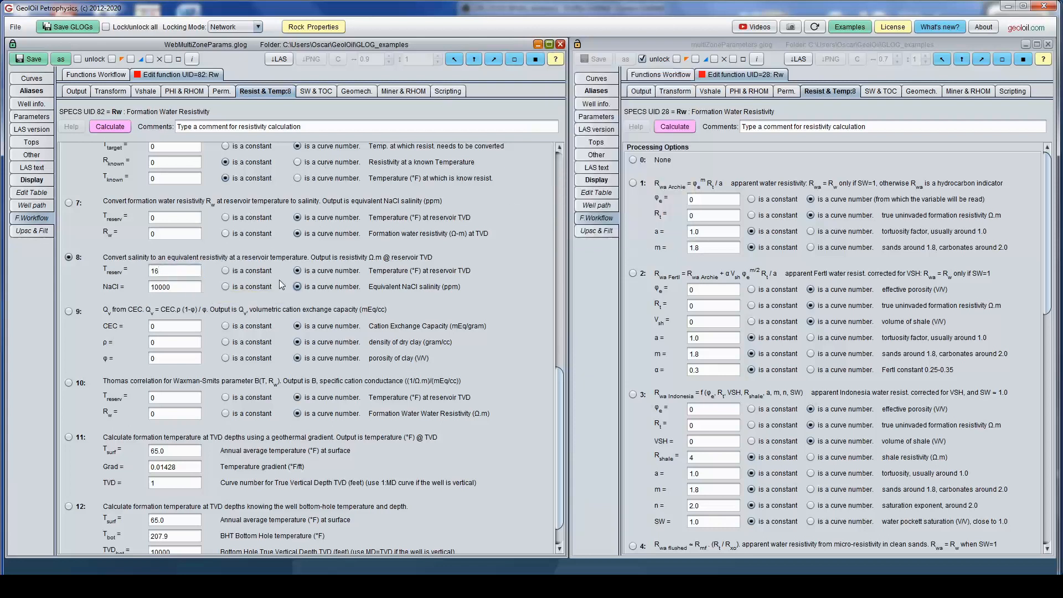
{"action": "double_click", "coordinate": [182, 286]}
{"action": "type", "text": "15"}
{"action": "mouse_move", "coordinate": [189, 270]}
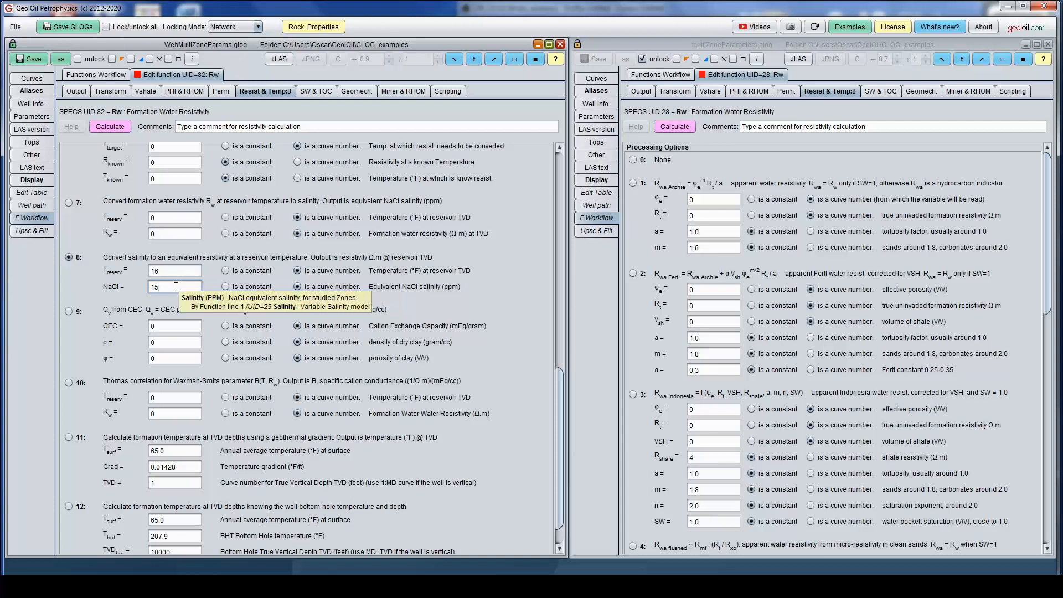
{"action": "left_click", "coordinate": [175, 287]}
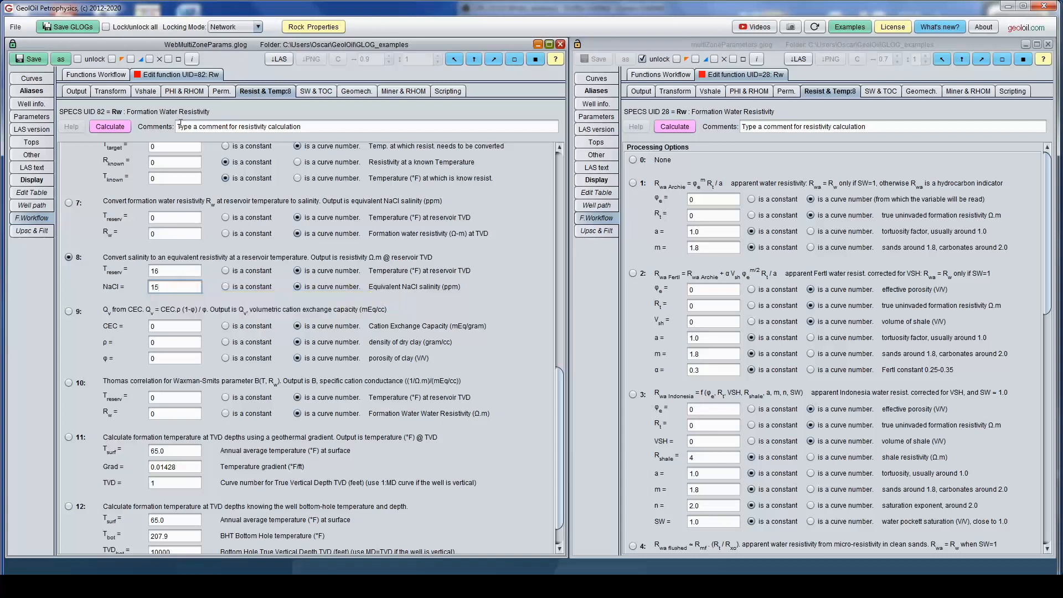
Calculate the Rw curve and show the Salinity, TEMPER and Rw curves together in WebMultiZoneParams.glog's data table.
{"action": "left_click", "coordinate": [122, 125]}
{"action": "left_click", "coordinate": [38, 78]}
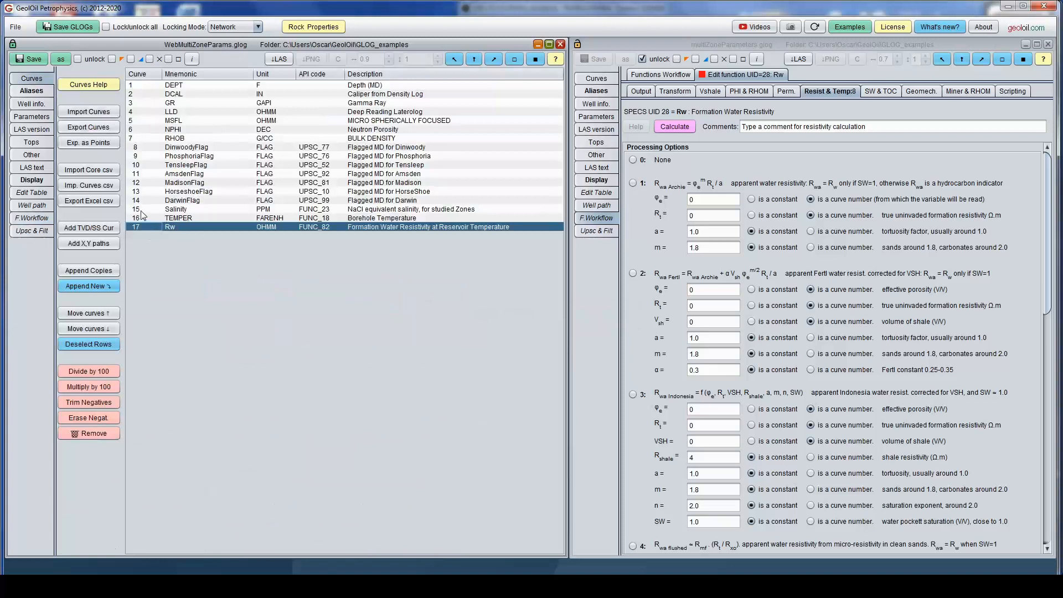
{"action": "left_click_drag", "start_coordinate": [143, 210], "coordinate": [142, 228]}
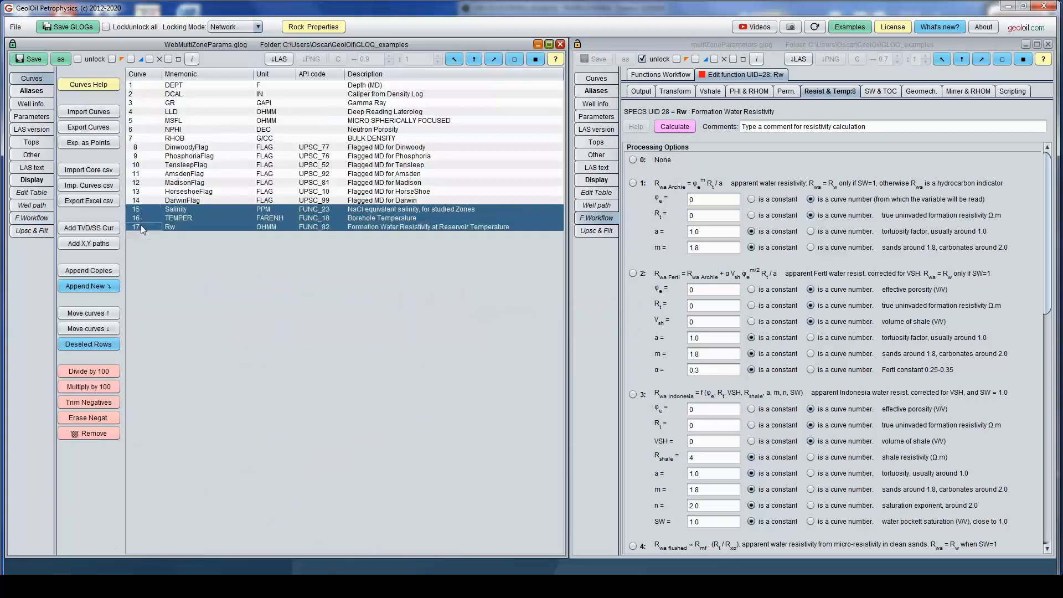
{"action": "left_click", "coordinate": [43, 193]}
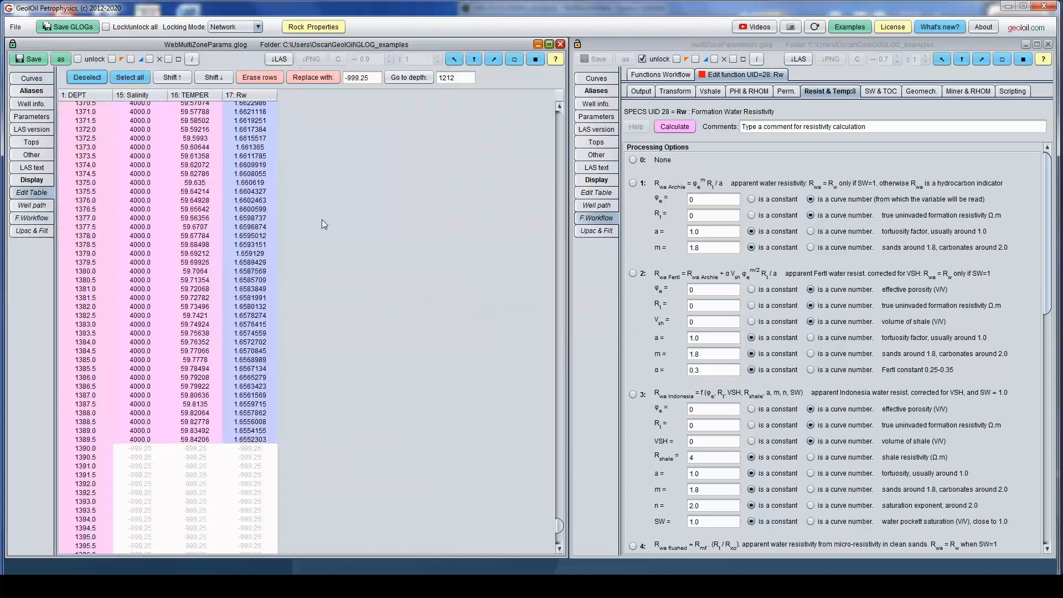
Go to the start of the calculated interval at depth 400.5 and highlight the Salinity, TEMPER and Rw values there.
{"action": "left_click_drag", "start_coordinate": [557, 524], "coordinate": [550, 227]}
{"action": "scroll", "coordinate": [440, 238], "scroll_direction": "down", "scroll_amount": 10}
{"action": "left_click", "coordinate": [145, 218]}
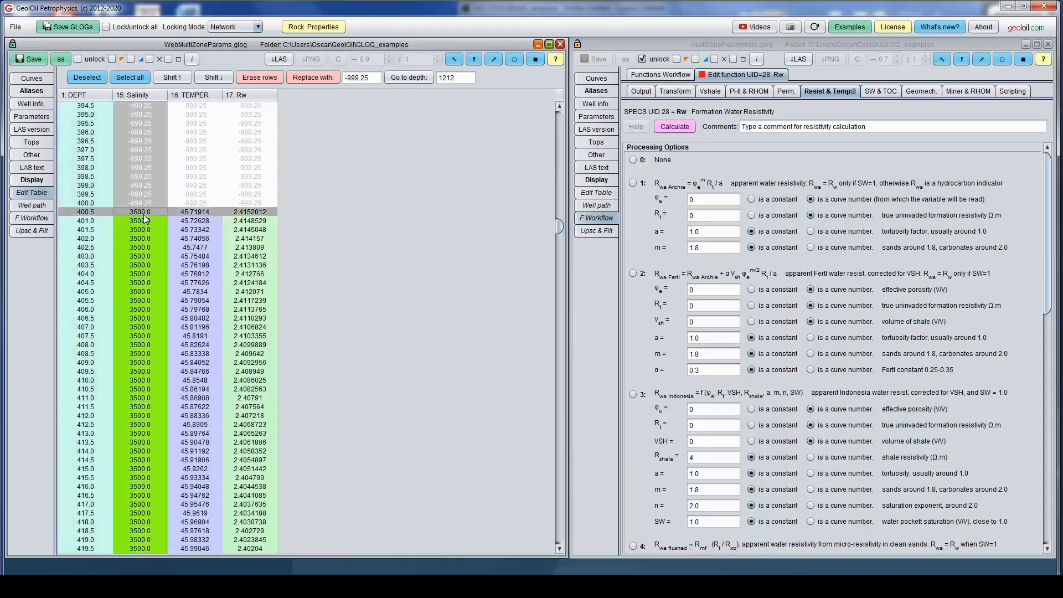
{"action": "left_click", "coordinate": [187, 213]}
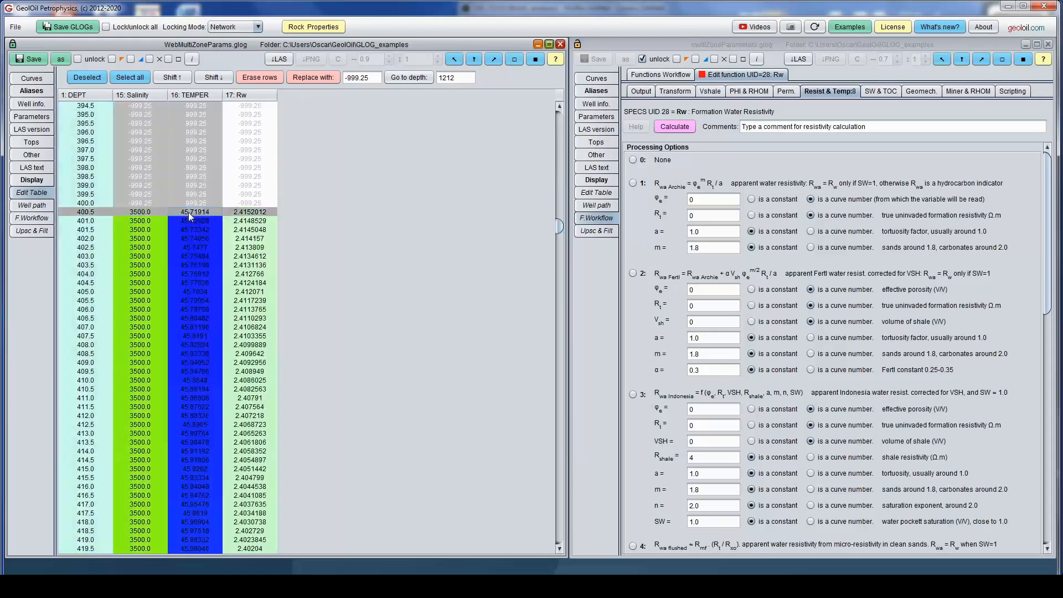
{"action": "left_click", "coordinate": [253, 213]}
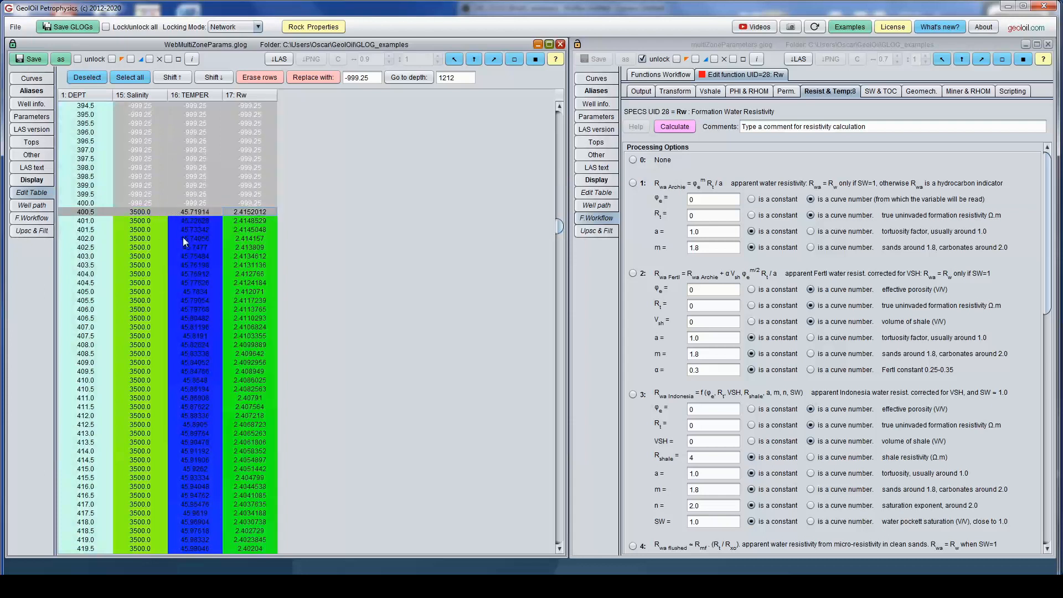
Compare how Rw responds to temperature and salinity between depths 400.5 and 450, including across the zone boundary at 450.
{"action": "scroll", "coordinate": [348, 302], "scroll_direction": "down", "scroll_amount": 20}
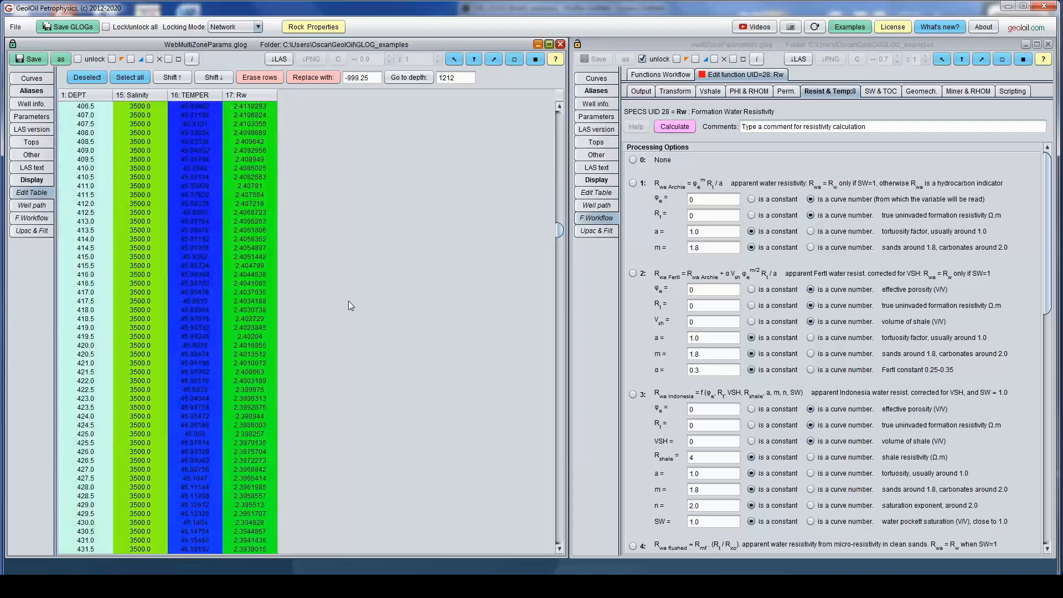
{"action": "scroll", "coordinate": [348, 301], "scroll_direction": "up", "scroll_amount": 4}
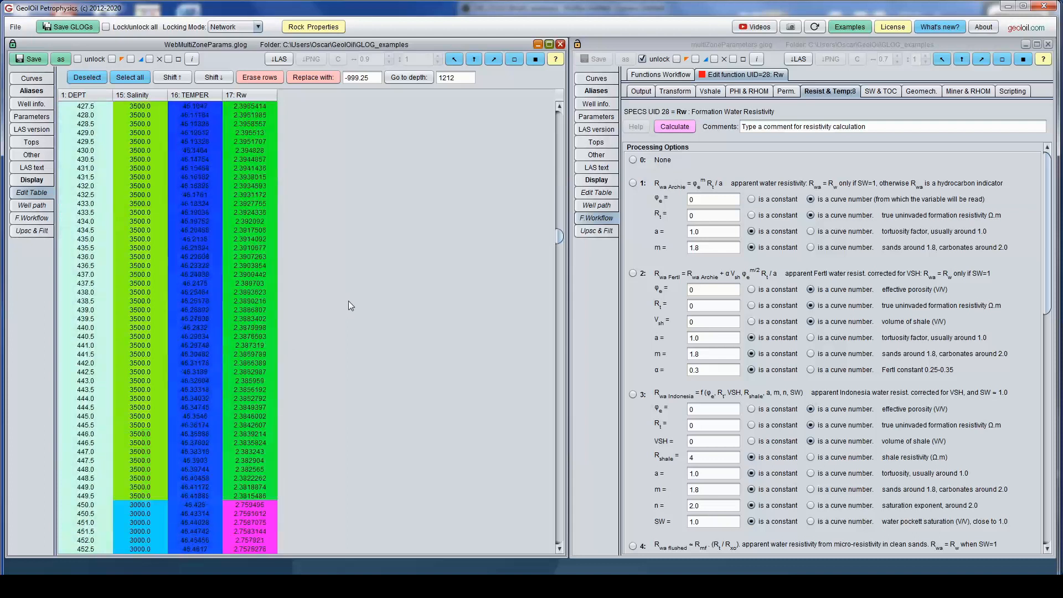
{"action": "scroll", "coordinate": [386, 340], "scroll_direction": "up", "scroll_amount": 19}
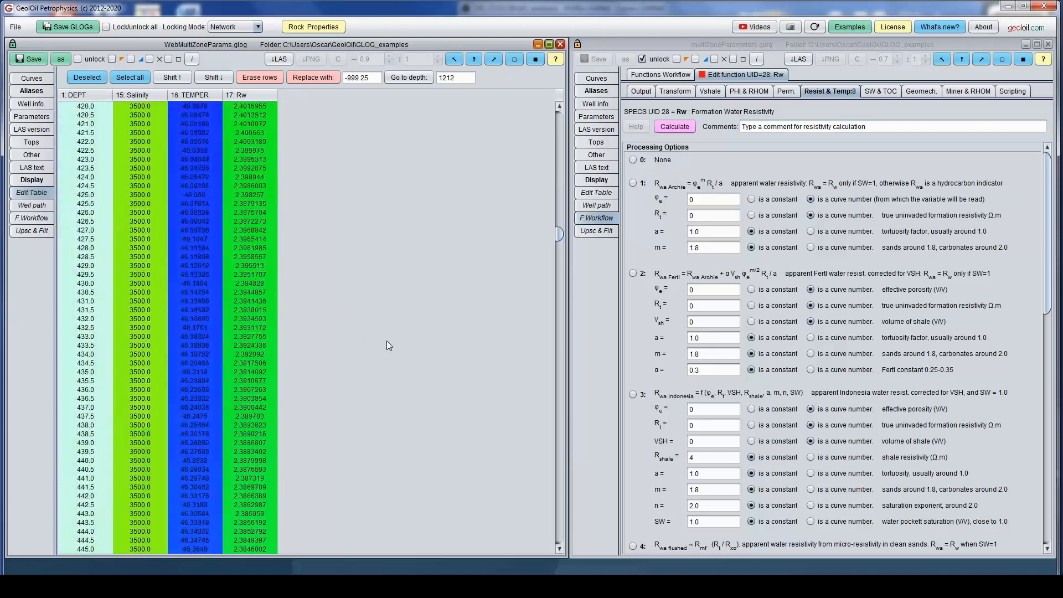
{"action": "scroll", "coordinate": [386, 340], "scroll_direction": "up", "scroll_amount": 1}
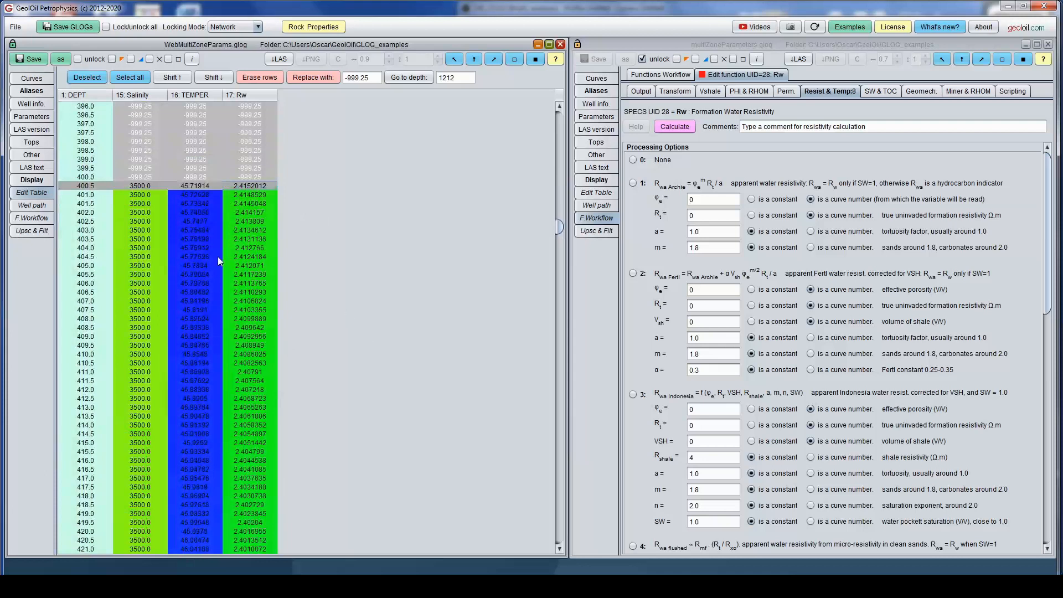
{"action": "scroll", "coordinate": [370, 282], "scroll_direction": "down", "scroll_amount": 9}
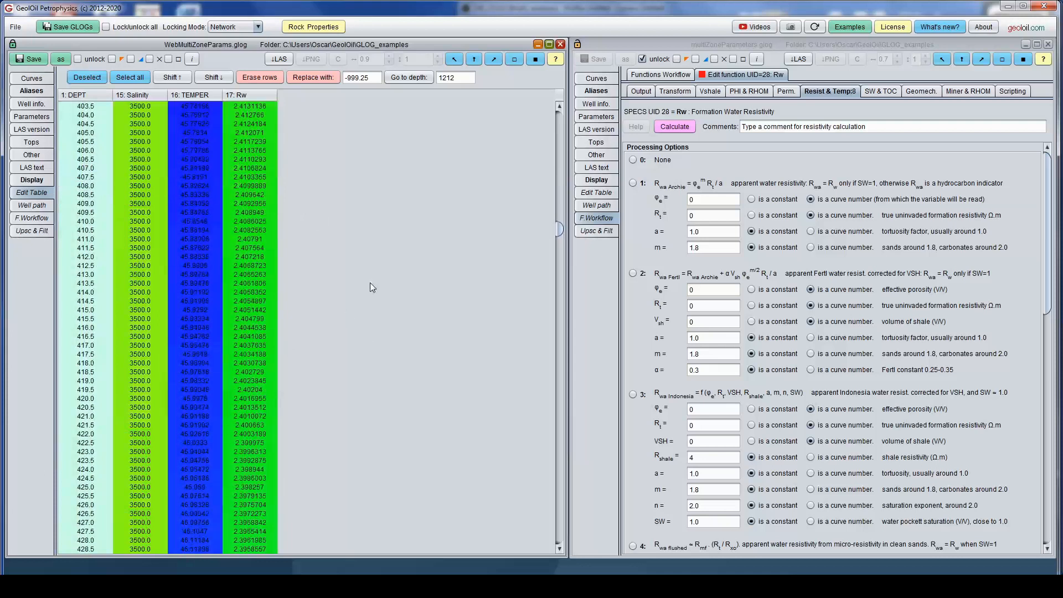
{"action": "scroll", "coordinate": [369, 282], "scroll_direction": "up", "scroll_amount": 8}
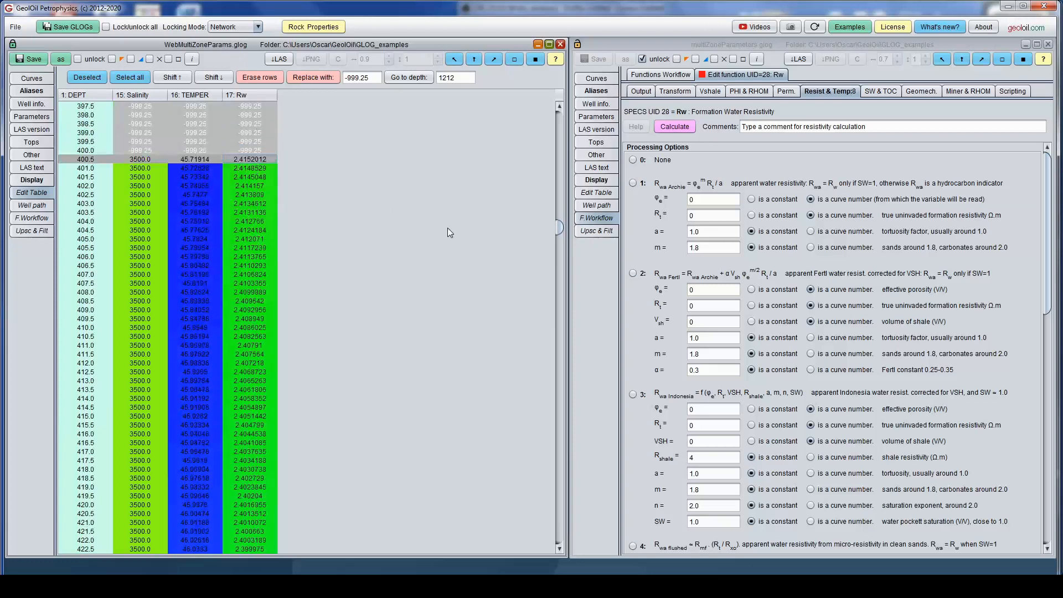
{"action": "scroll", "coordinate": [446, 270], "scroll_direction": "down", "scroll_amount": 10}
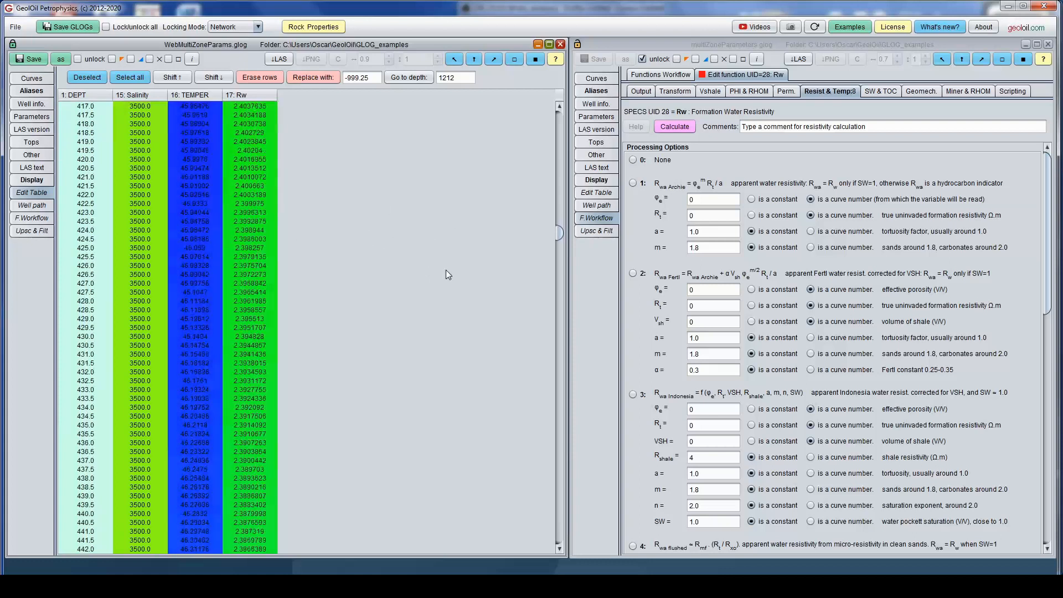
{"action": "scroll", "coordinate": [304, 485], "scroll_direction": "down", "scroll_amount": 1}
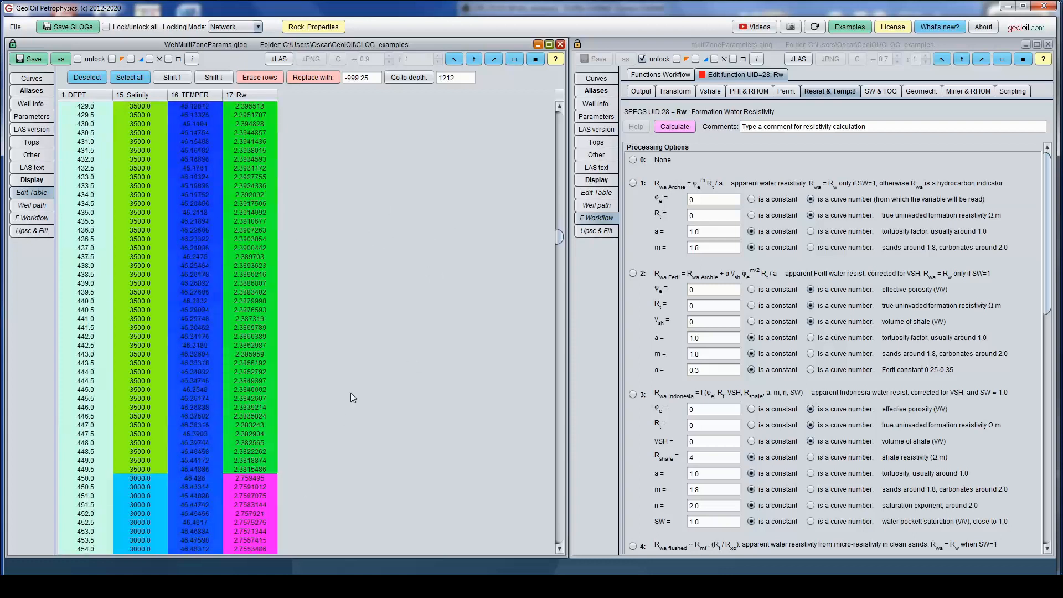
{"action": "scroll", "coordinate": [416, 348], "scroll_direction": "up", "scroll_amount": 16}
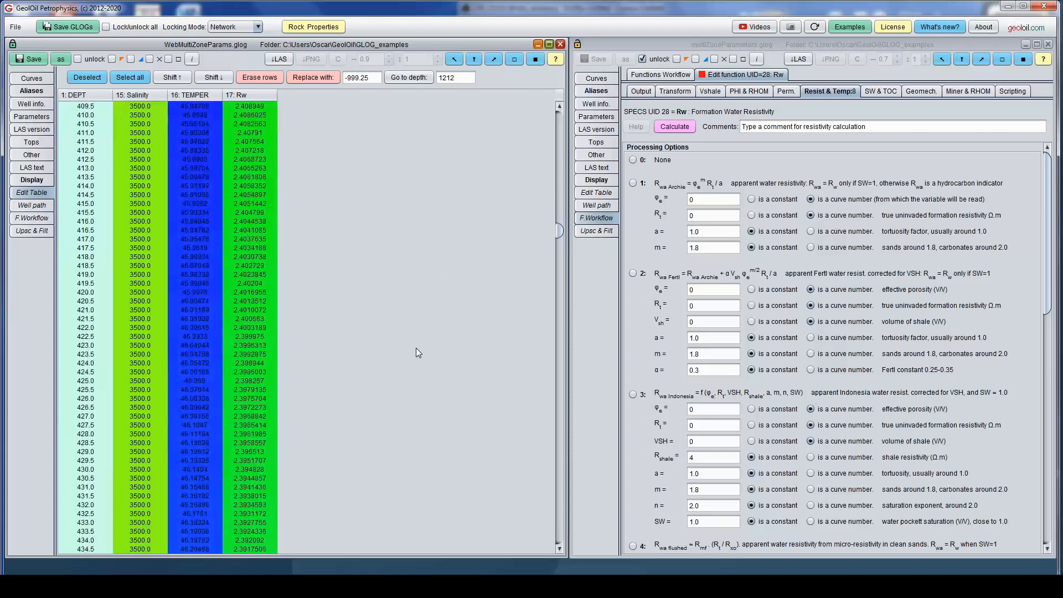
{"action": "scroll", "coordinate": [416, 348], "scroll_direction": "up", "scroll_amount": 7}
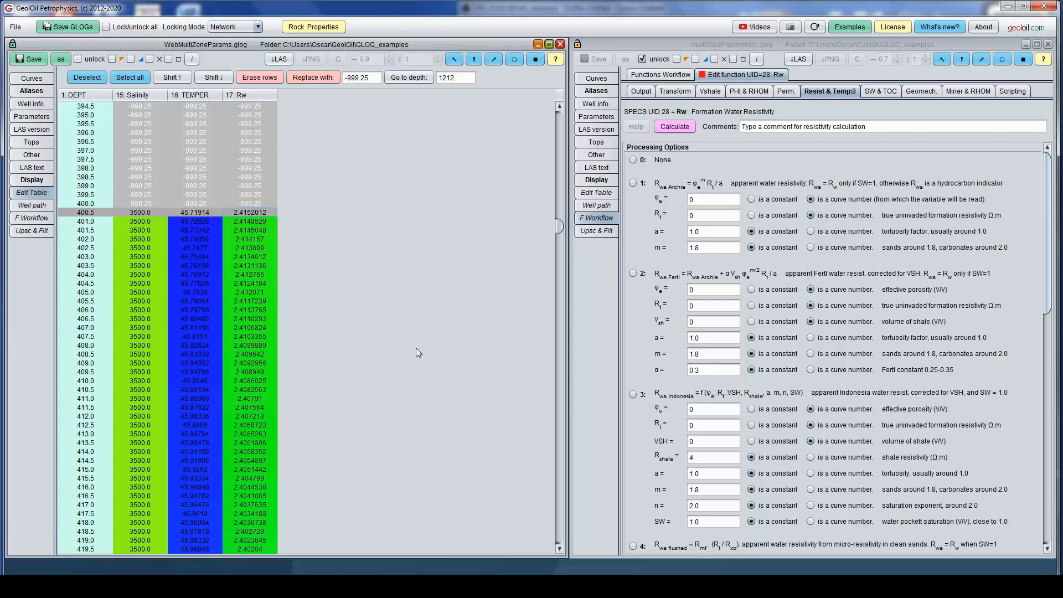
{"action": "scroll", "coordinate": [419, 284], "scroll_direction": "down", "scroll_amount": 19}
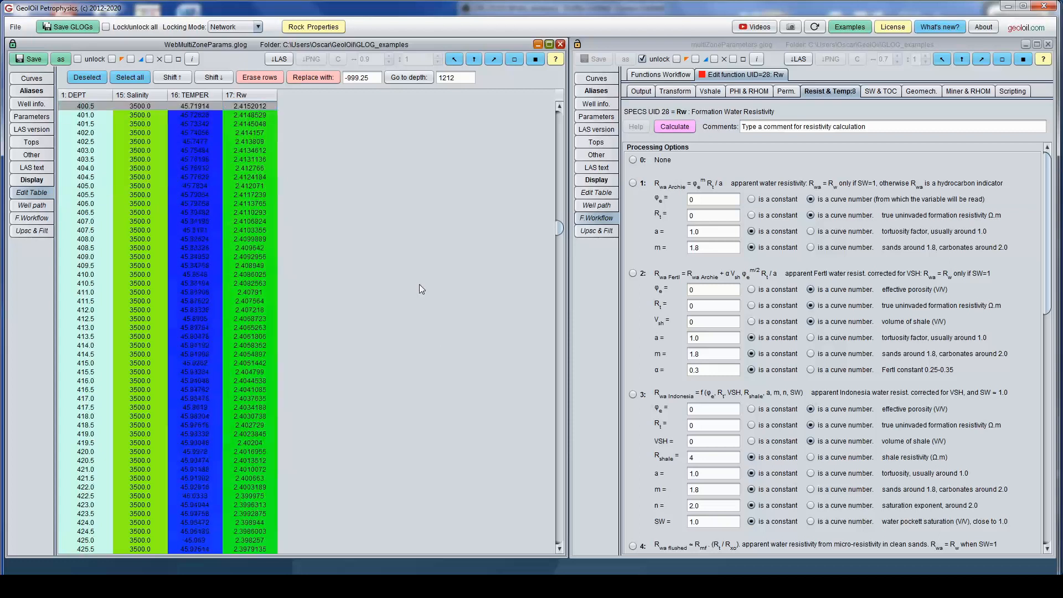
{"action": "scroll", "coordinate": [420, 284], "scroll_direction": "down", "scroll_amount": 6}
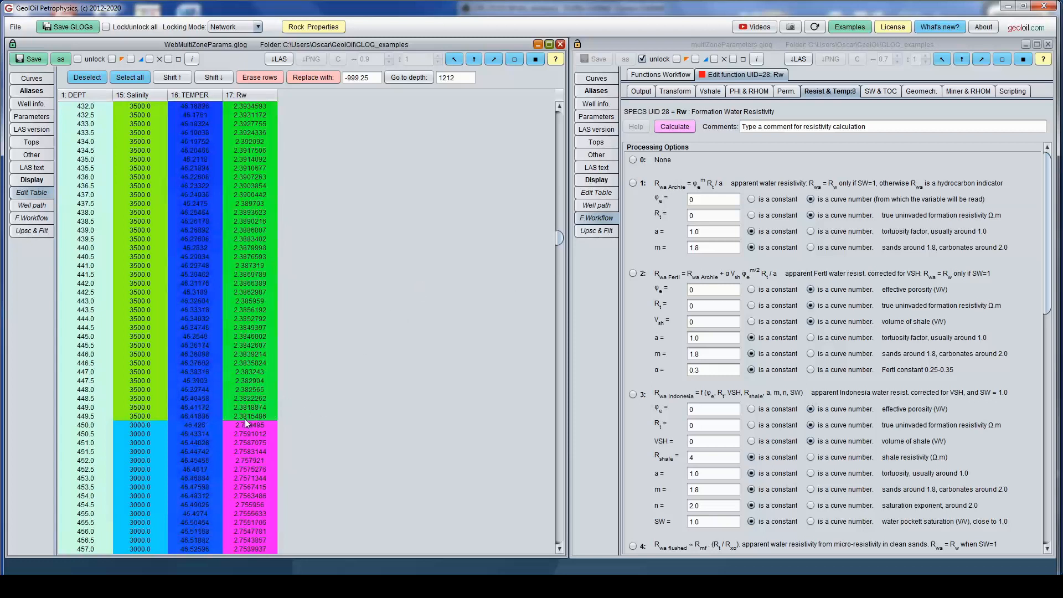
{"action": "scroll", "coordinate": [370, 410], "scroll_direction": "up", "scroll_amount": 19}
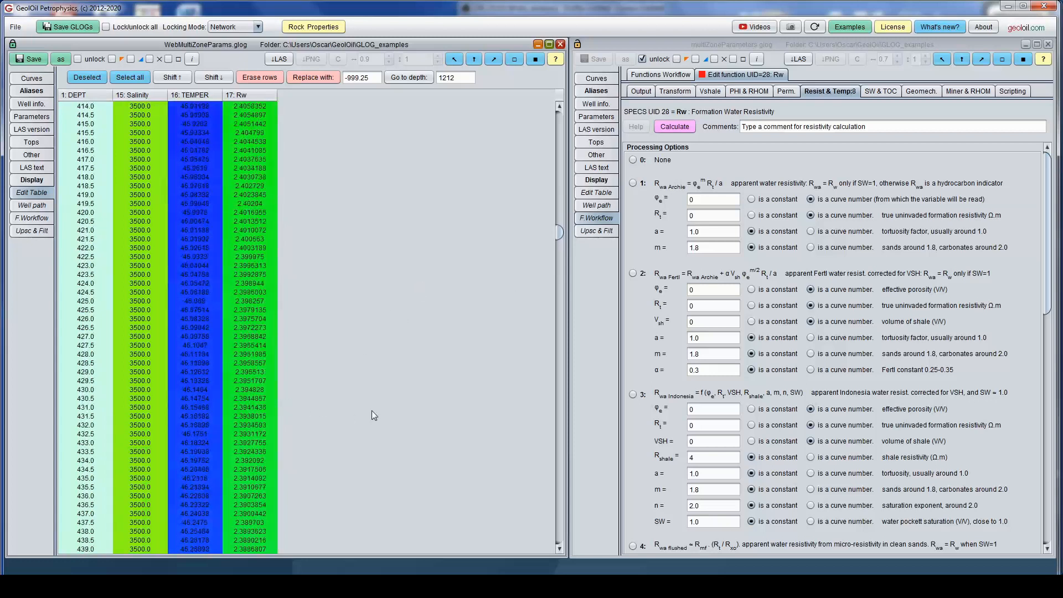
{"action": "scroll", "coordinate": [370, 410], "scroll_direction": "up", "scroll_amount": 9}
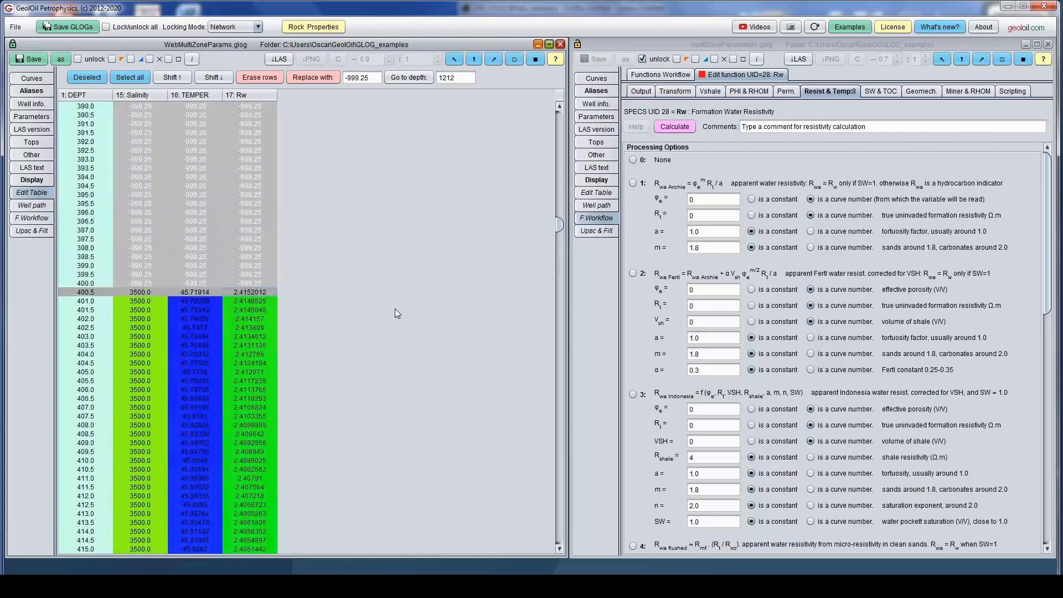
{"action": "scroll", "coordinate": [412, 309], "scroll_direction": "down", "scroll_amount": 16}
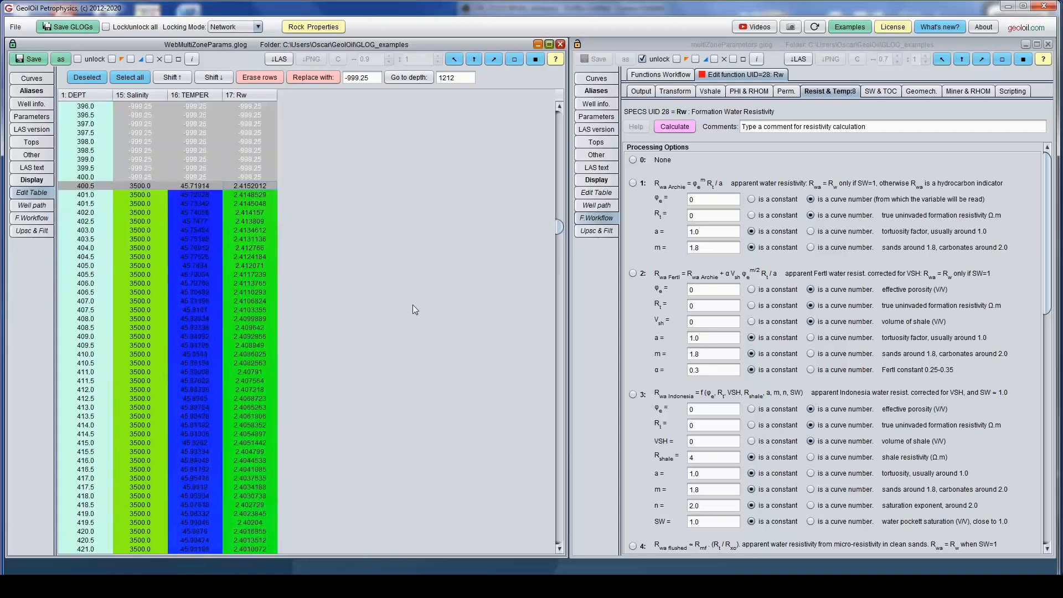
{"action": "scroll", "coordinate": [413, 306], "scroll_direction": "down", "scroll_amount": 16}
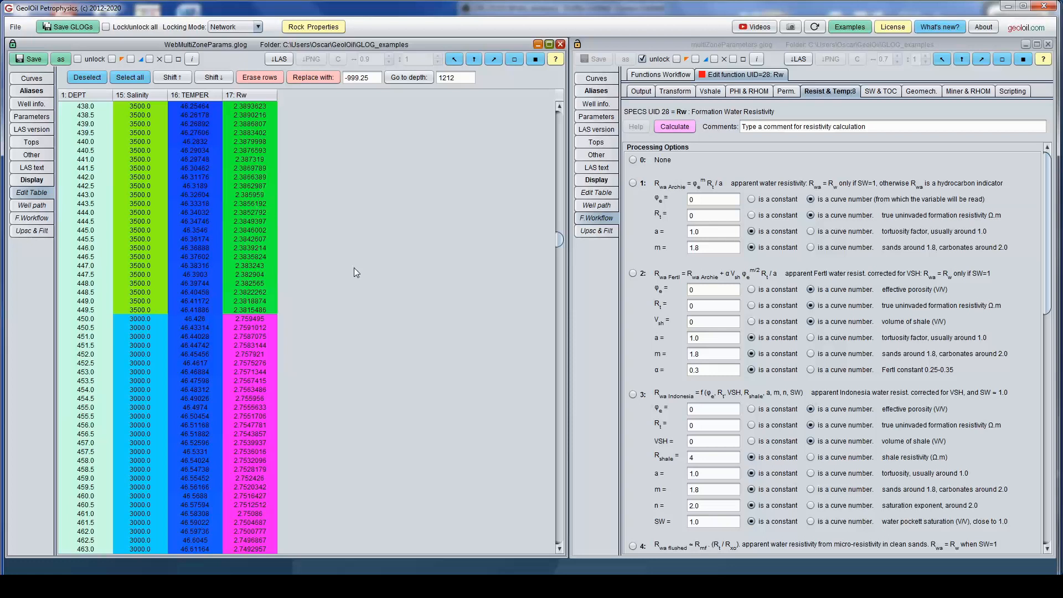
Examine the Salinity, TEMPER and Rw values in the data table from depth 450 down to about 557.
{"action": "scroll", "coordinate": [356, 271], "scroll_direction": "down", "scroll_amount": 3}
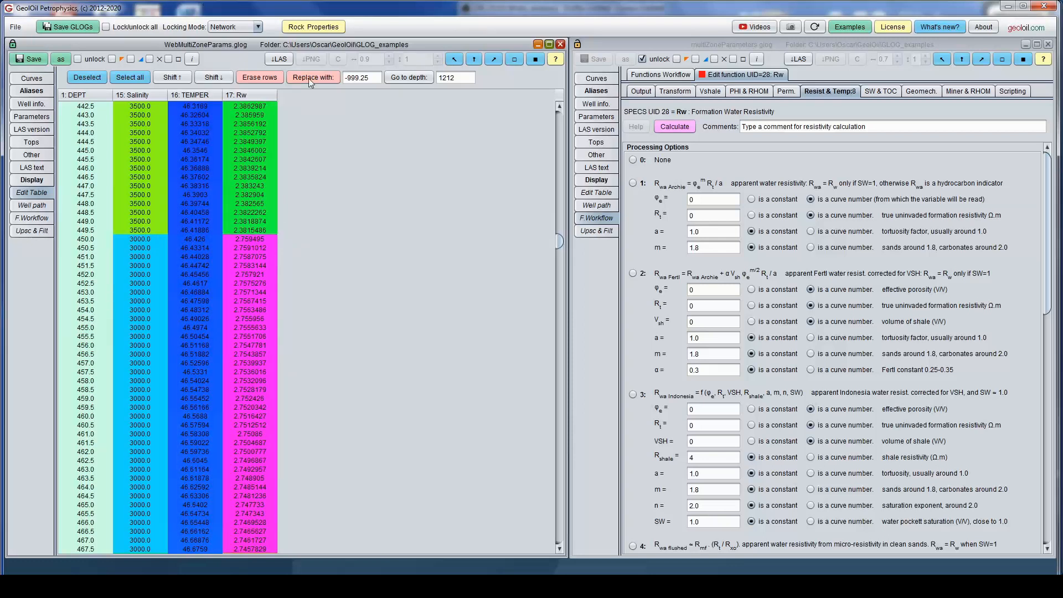
{"action": "scroll", "coordinate": [488, 258], "scroll_direction": "down", "scroll_amount": 20}
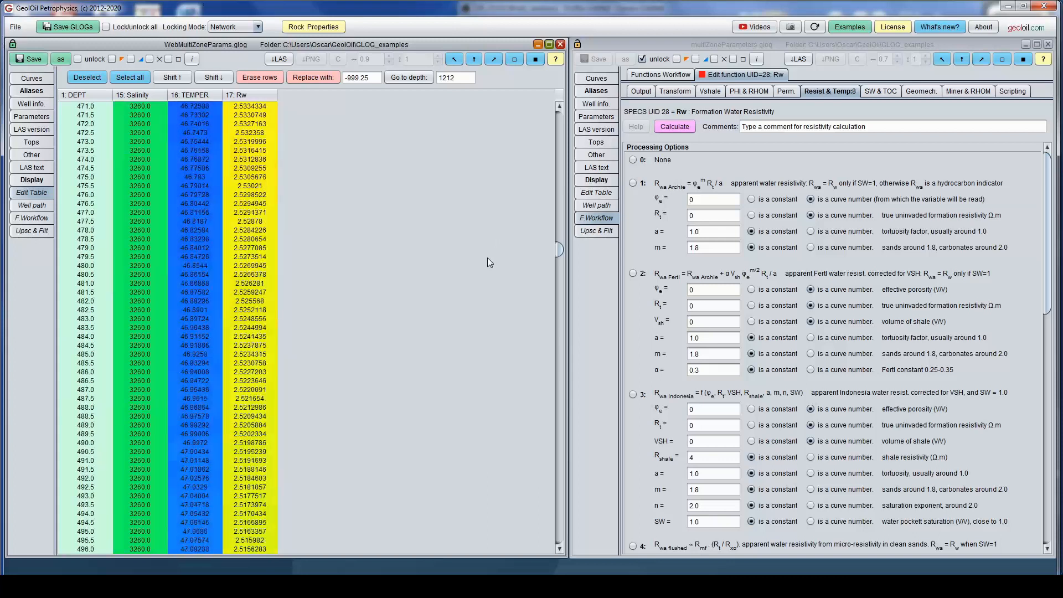
{"action": "scroll", "coordinate": [487, 263], "scroll_direction": "down", "scroll_amount": 20}
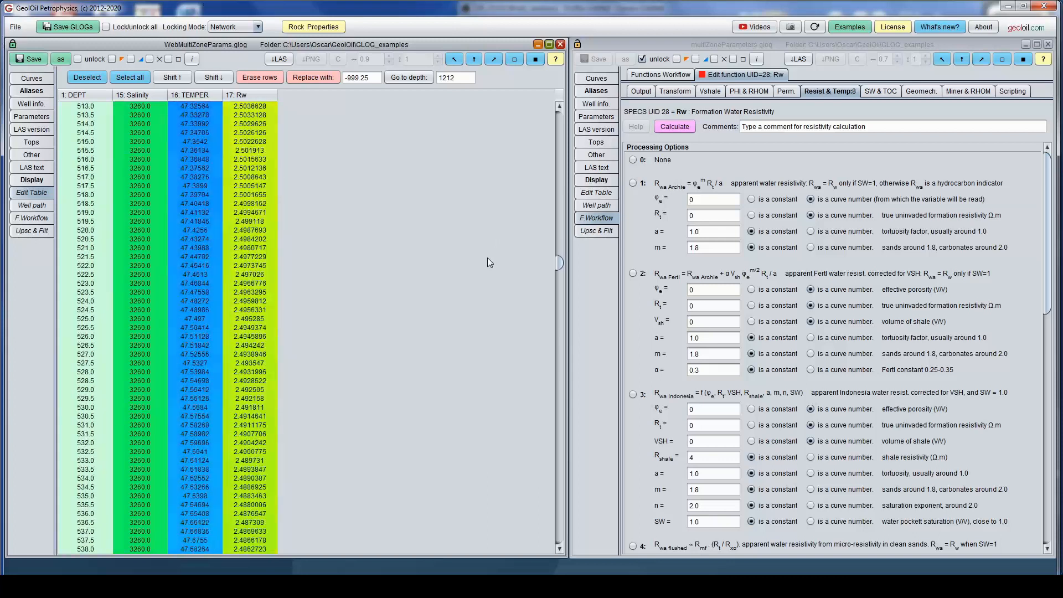
{"action": "scroll", "coordinate": [487, 257], "scroll_direction": "down", "scroll_amount": 20}
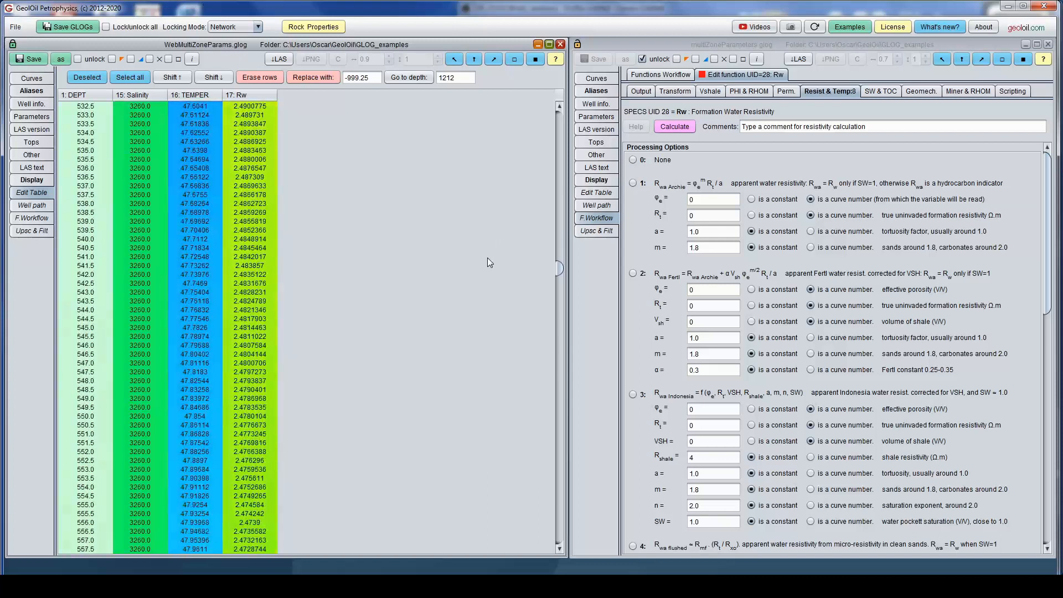
Show the log display of both files and add curve 17, Rw, to the Salinity track of WebMultiZoneParams.glog.
{"action": "left_click", "coordinate": [611, 180]}
{"action": "left_click", "coordinate": [31, 181]}
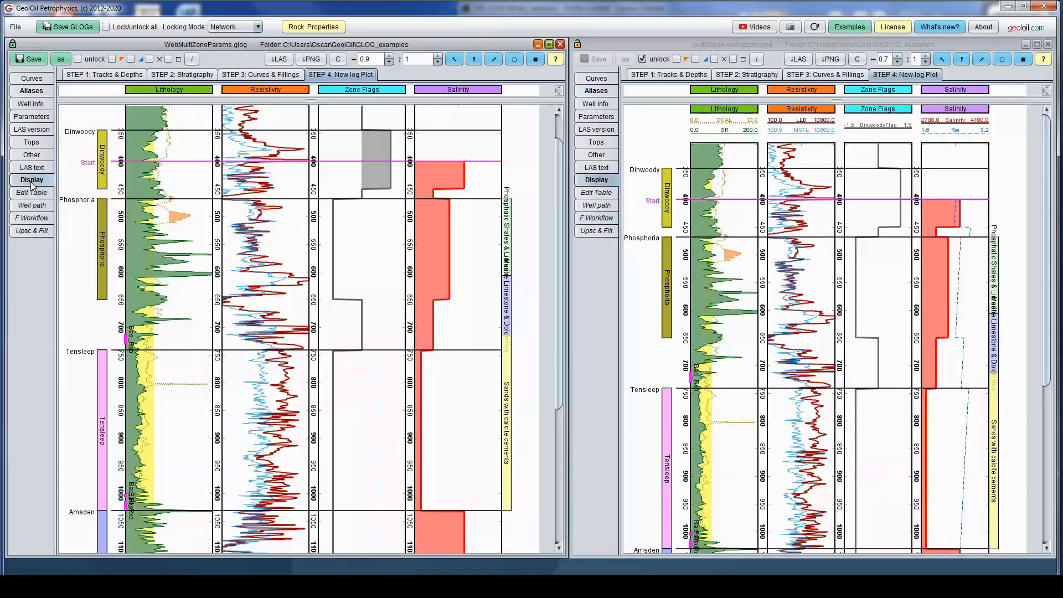
{"action": "left_click", "coordinate": [105, 75]}
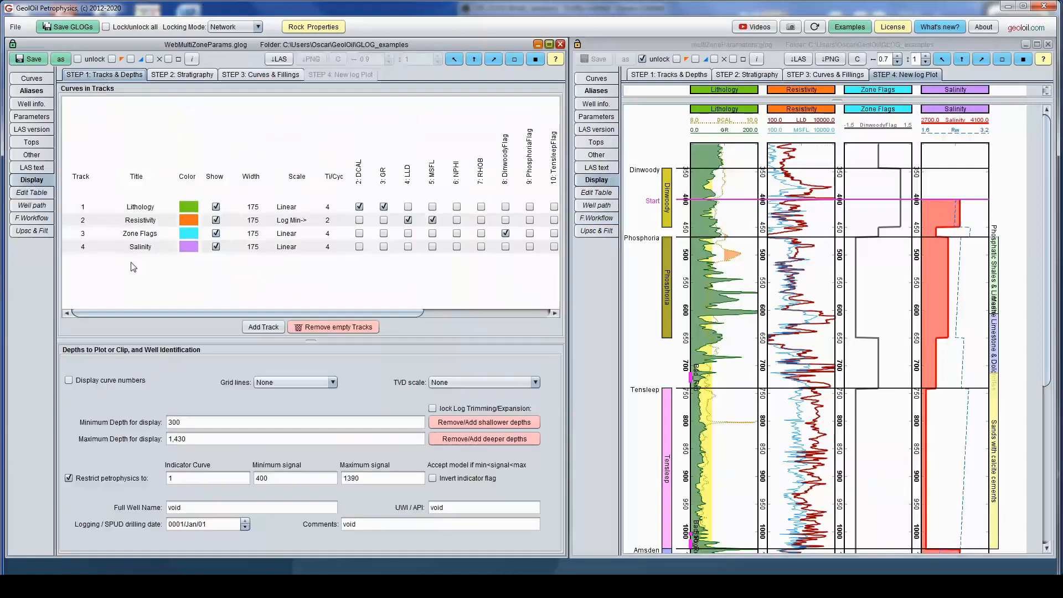
{"action": "left_click_drag", "start_coordinate": [215, 311], "coordinate": [341, 311]}
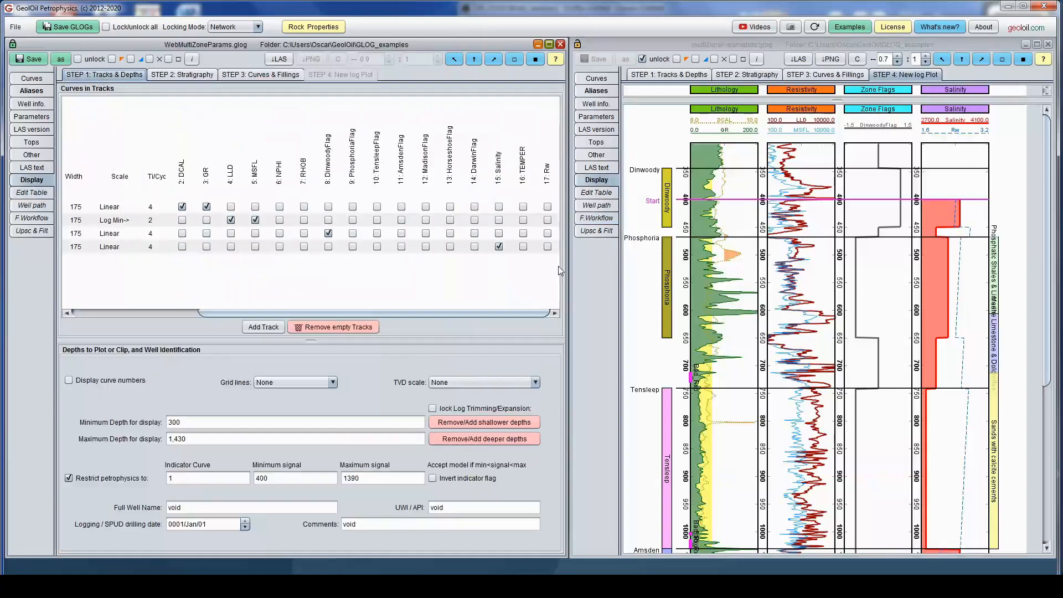
{"action": "left_click", "coordinate": [548, 247]}
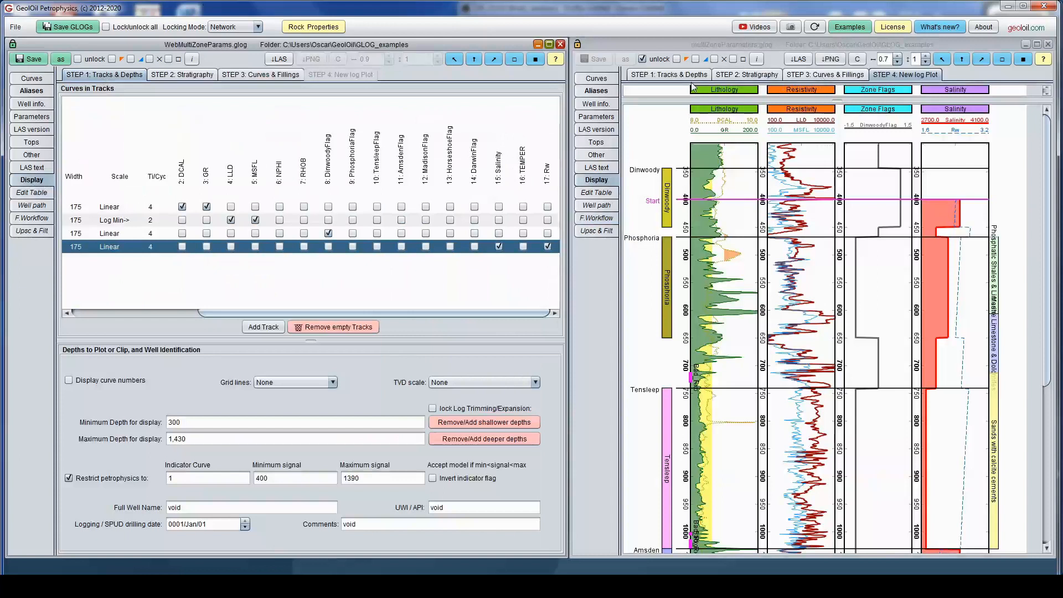
Bring up the curve specifications of both files and color WebMultiZoneParams.glog's Rw curve blue as in multiZoneParameters.glog.
{"action": "left_click", "coordinate": [670, 75]}
{"action": "left_click", "coordinate": [836, 76]}
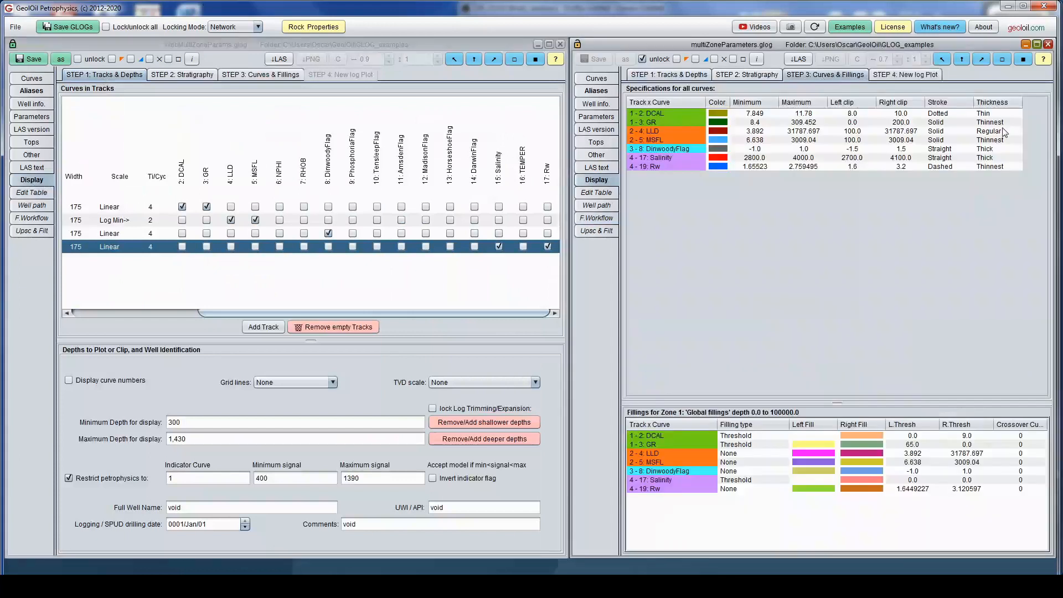
{"action": "left_click", "coordinate": [282, 77]}
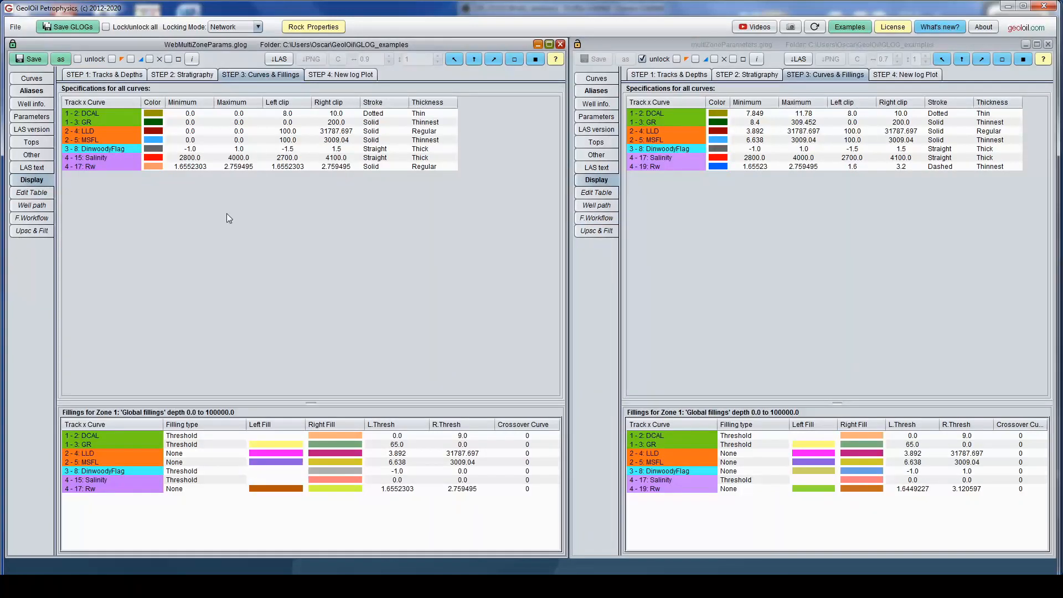
{"action": "left_click", "coordinate": [157, 166]}
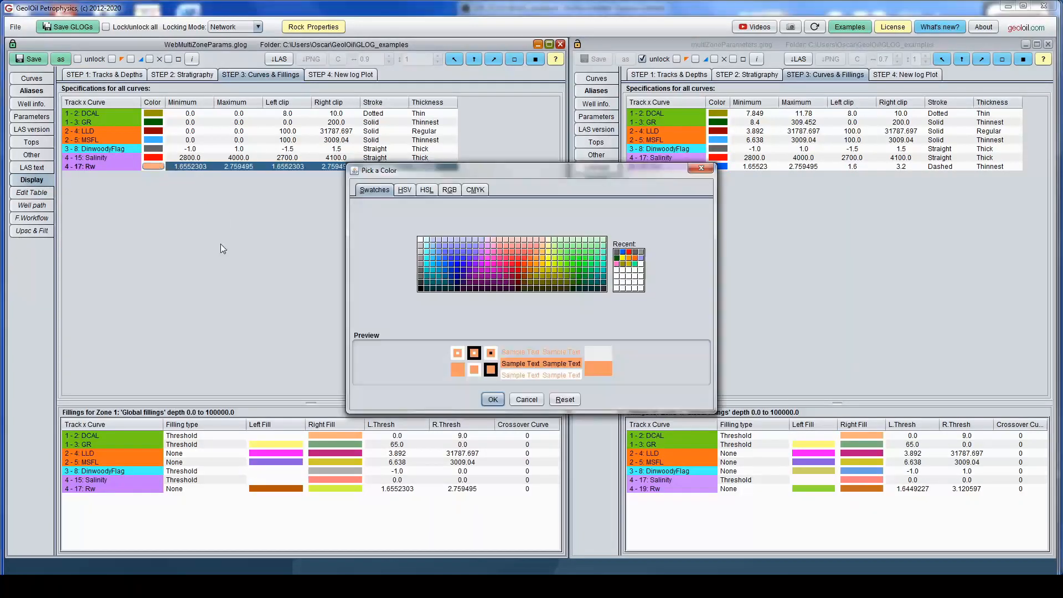
{"action": "left_click", "coordinate": [623, 253]}
{"action": "left_click", "coordinate": [492, 400]}
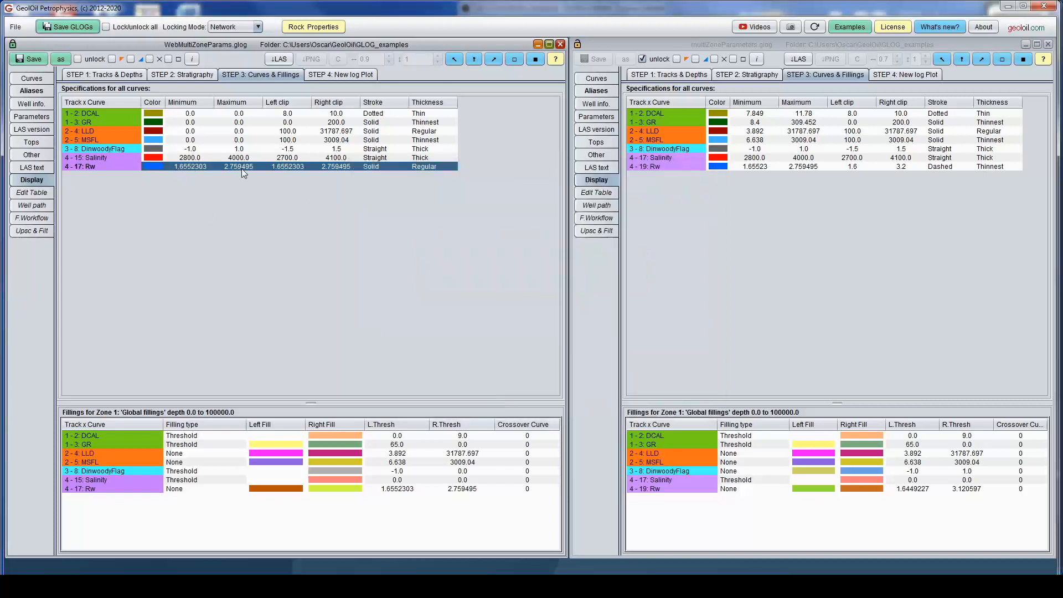
Set the Rw curve's left clip to 1.6 and its right clip to 3.2.
{"action": "double_click", "coordinate": [304, 167]}
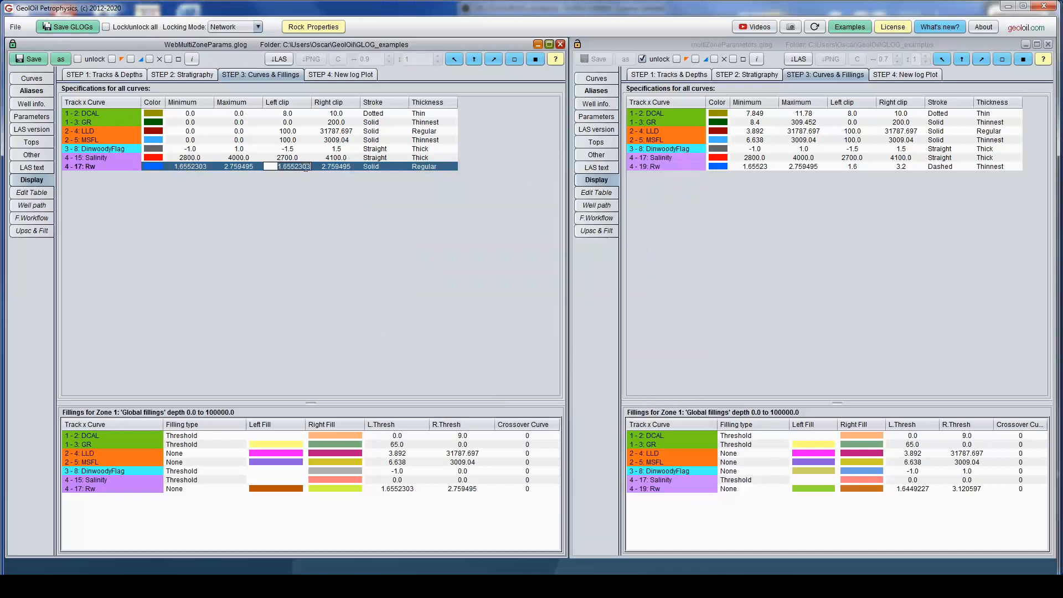
{"action": "type", "text": "1.6"}
{"action": "key", "text": "Return"}
{"action": "double_click", "coordinate": [336, 167]}
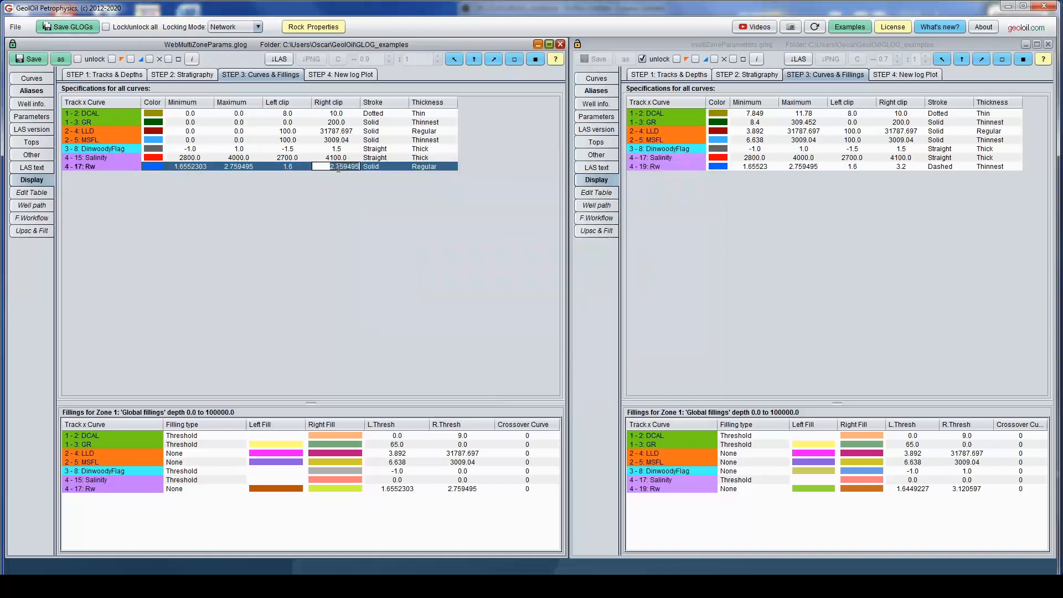
{"action": "key", "text": "BackSpace"}
{"action": "type", "text": "3.2"}
Give the Rw curve a Dashed stroke and Thinnest thickness.
{"action": "left_click", "coordinate": [385, 166]}
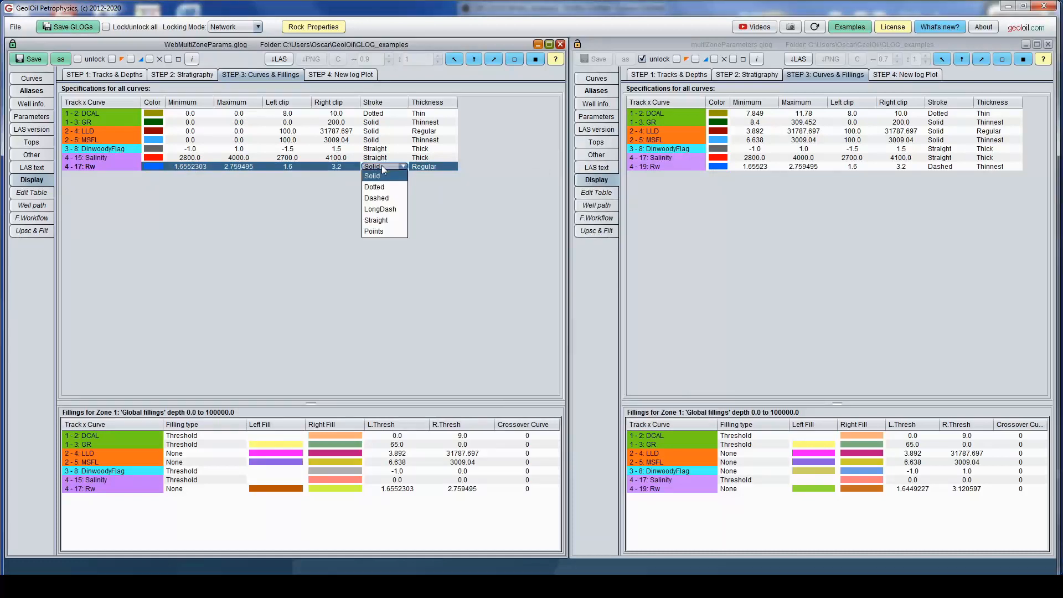
{"action": "left_click", "coordinate": [381, 198]}
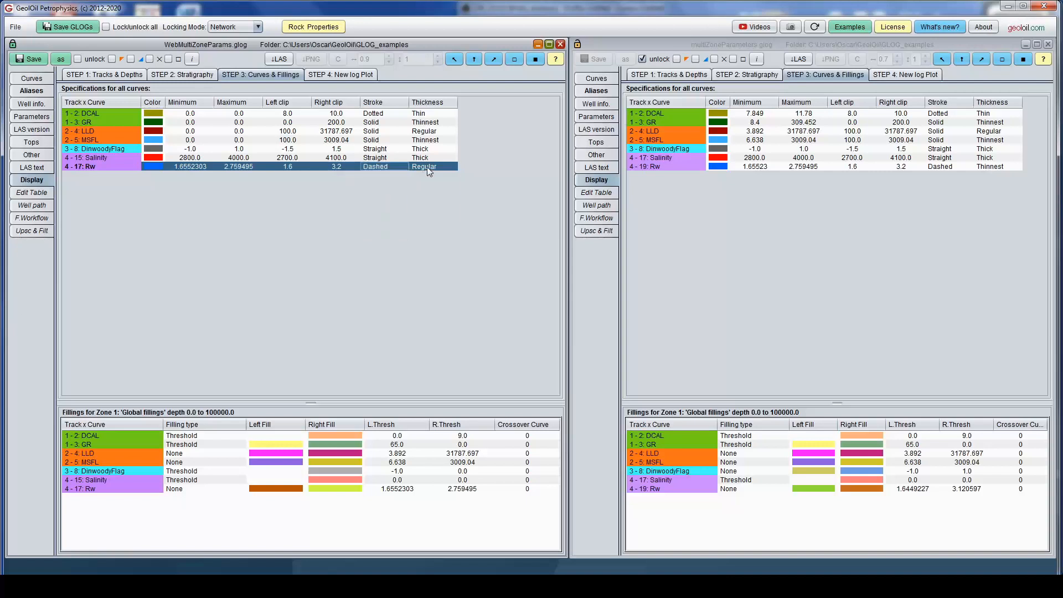
{"action": "left_click", "coordinate": [427, 167]}
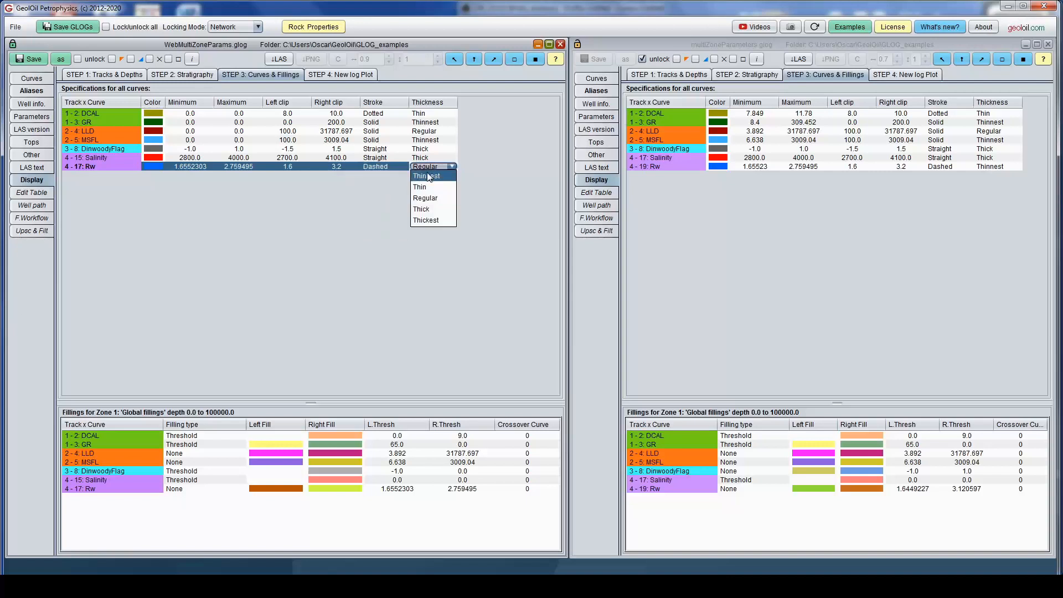
{"action": "left_click", "coordinate": [427, 176]}
Plot the logs of both files, compare their Salinity tracks, and inspect WebMultiZoneParams.glog's Rw curve down to the End marker.
{"action": "left_click", "coordinate": [363, 75]}
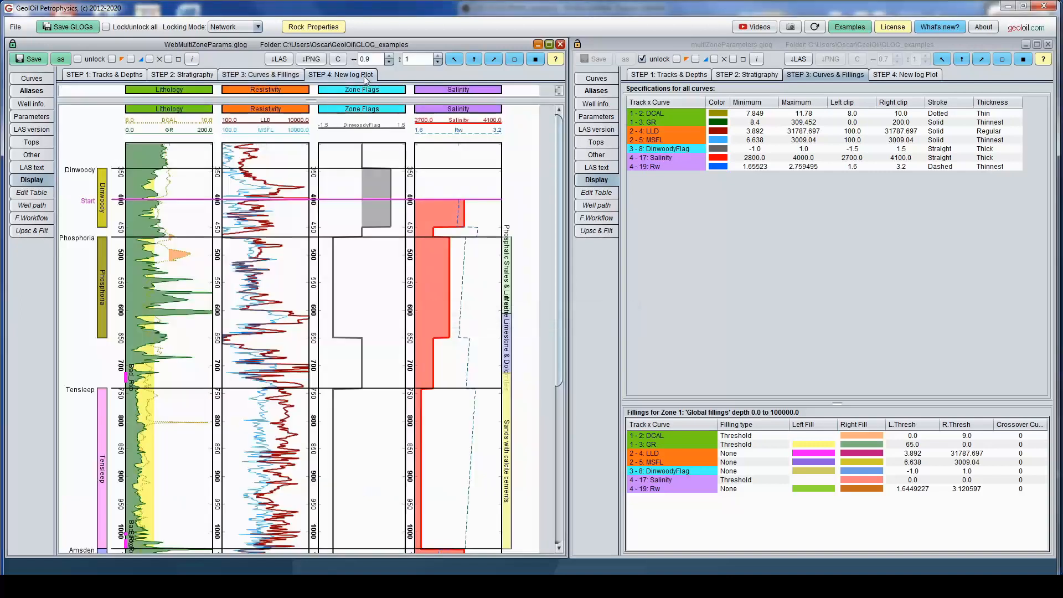
{"action": "mouse_move", "coordinate": [558, 185]}
{"action": "left_mouse_down"}
{"action": "mouse_move", "coordinate": [549, 368]}
{"action": "mouse_move", "coordinate": [560, 197]}
{"action": "left_mouse_up"}
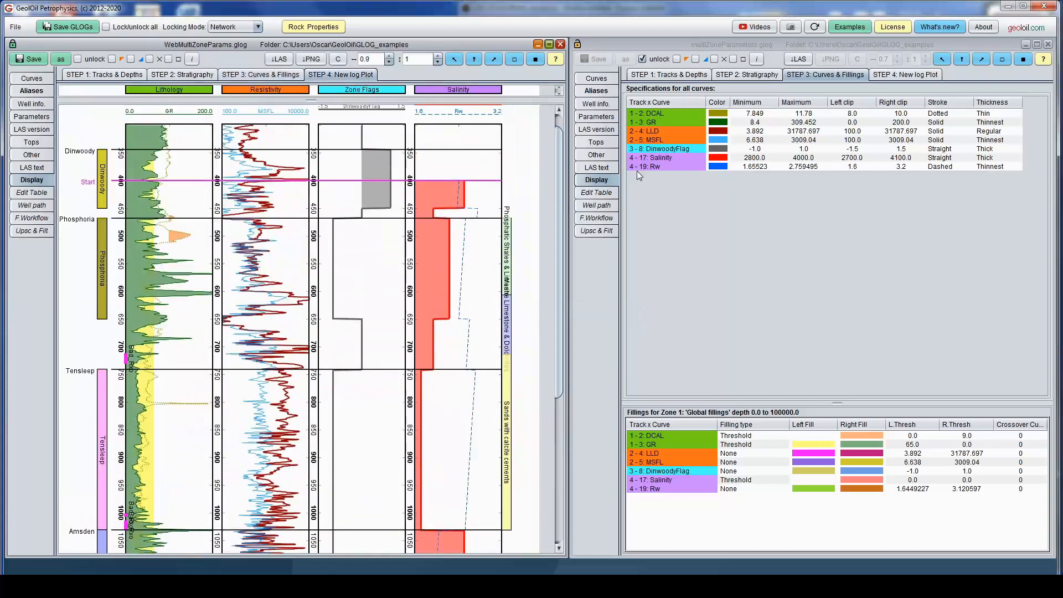
{"action": "left_click", "coordinate": [883, 80]}
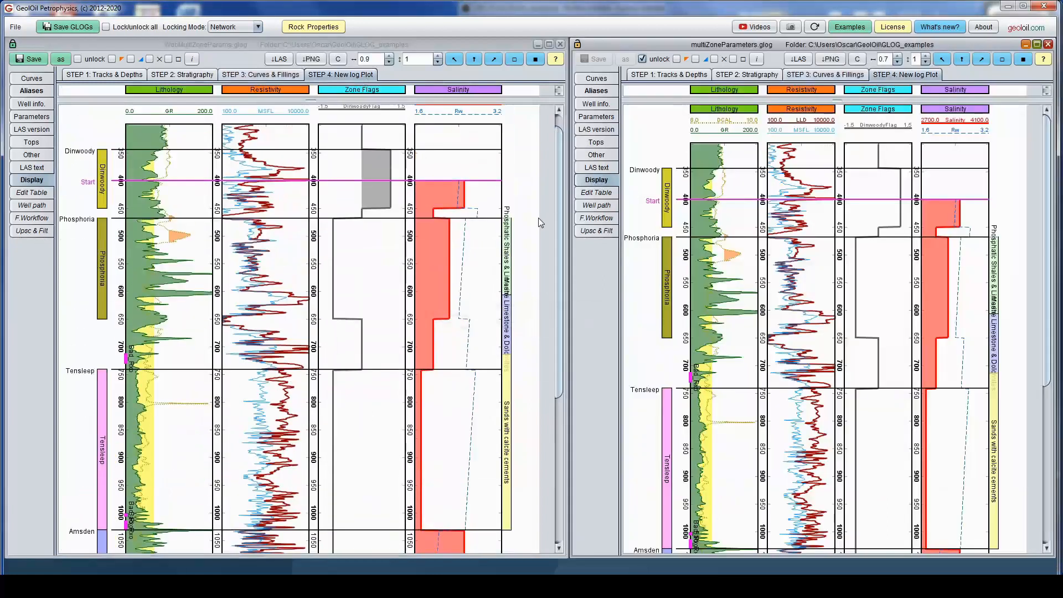
{"action": "left_click_drag", "start_coordinate": [557, 221], "coordinate": [559, 208]}
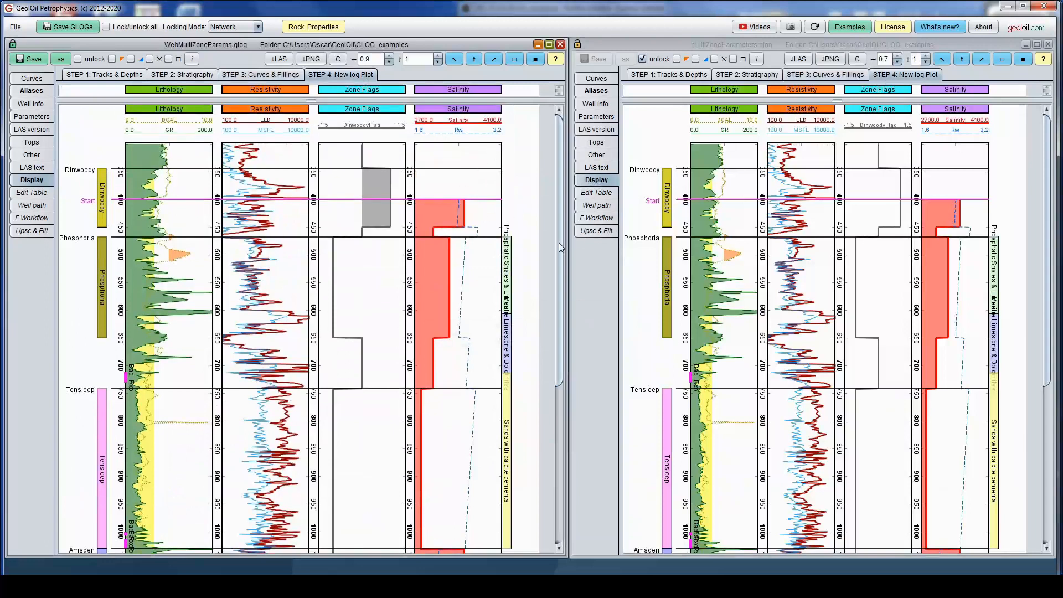
{"action": "left_click_drag", "start_coordinate": [559, 243], "coordinate": [535, 361]}
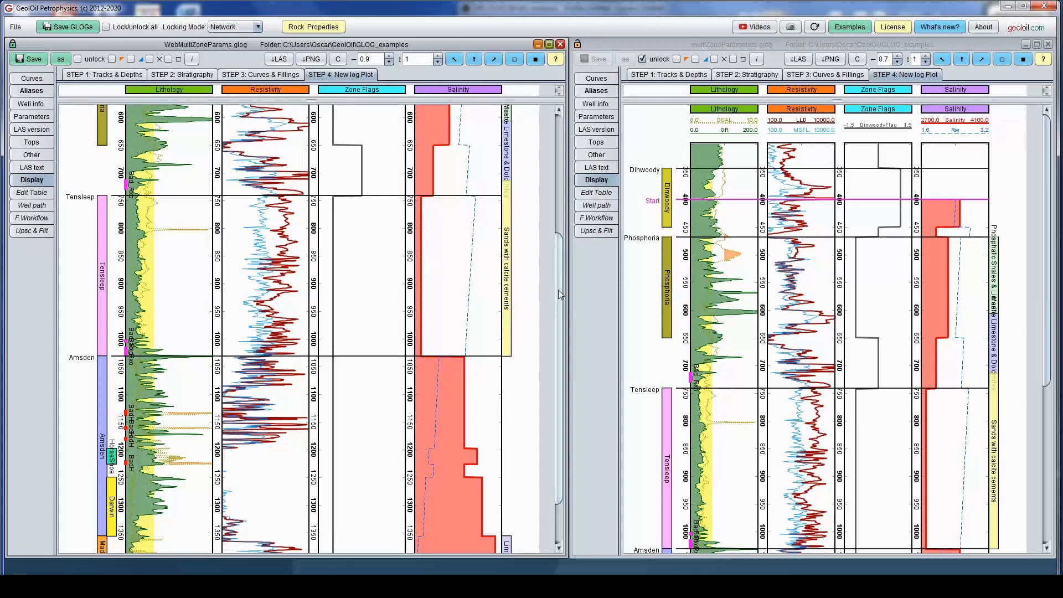
{"action": "left_click_drag", "start_coordinate": [558, 290], "coordinate": [552, 387]}
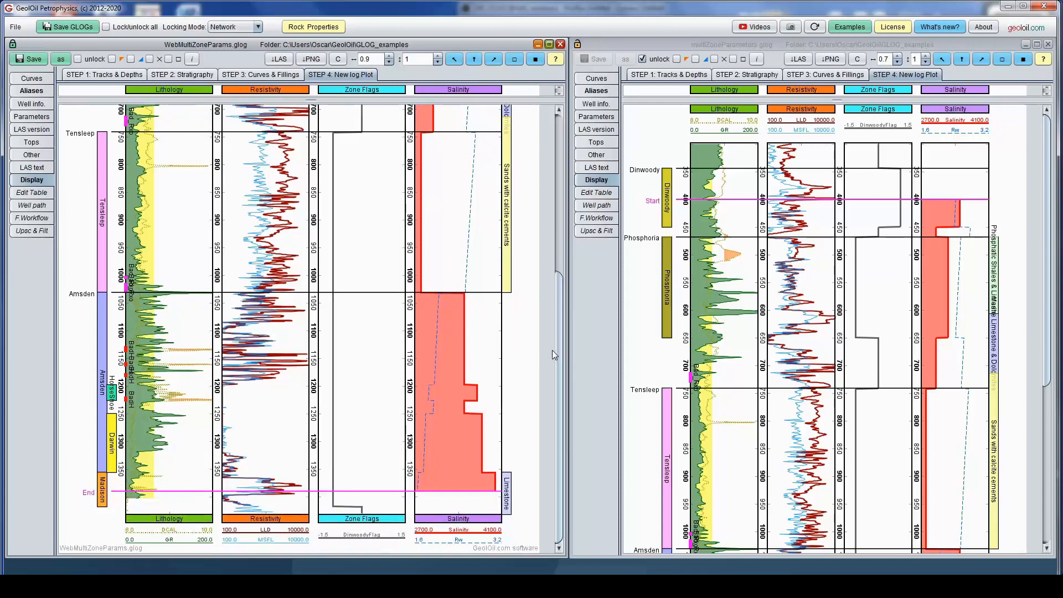
{"action": "left_click_drag", "start_coordinate": [559, 415], "coordinate": [543, 387]}
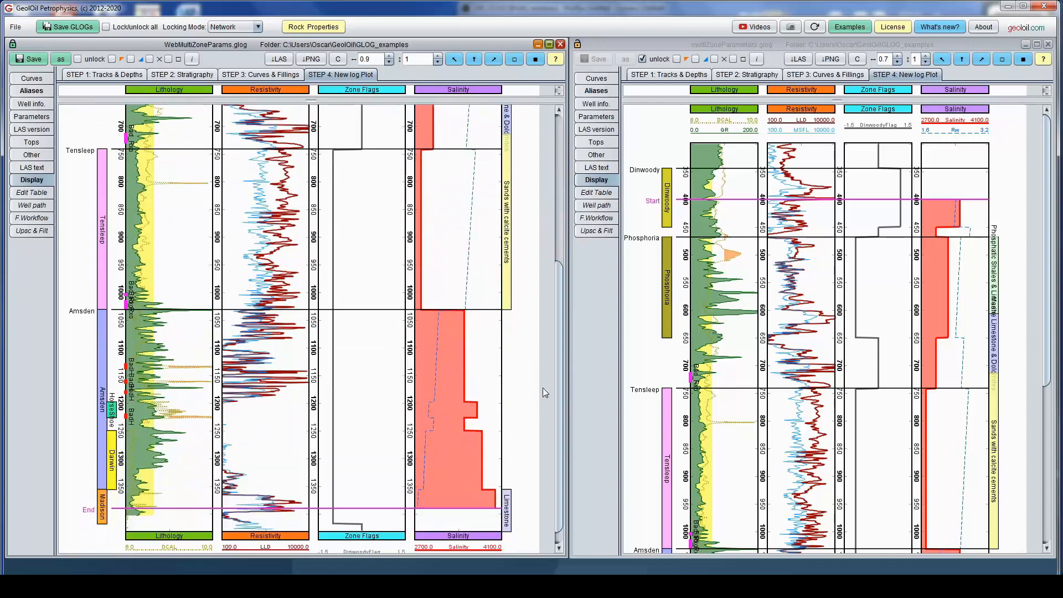
Open the Salinity function's script from WebMultiZoneParams.glog's workflow and review its zone flags, NaCl values and merge statement.
{"action": "left_click", "coordinate": [17, 219]}
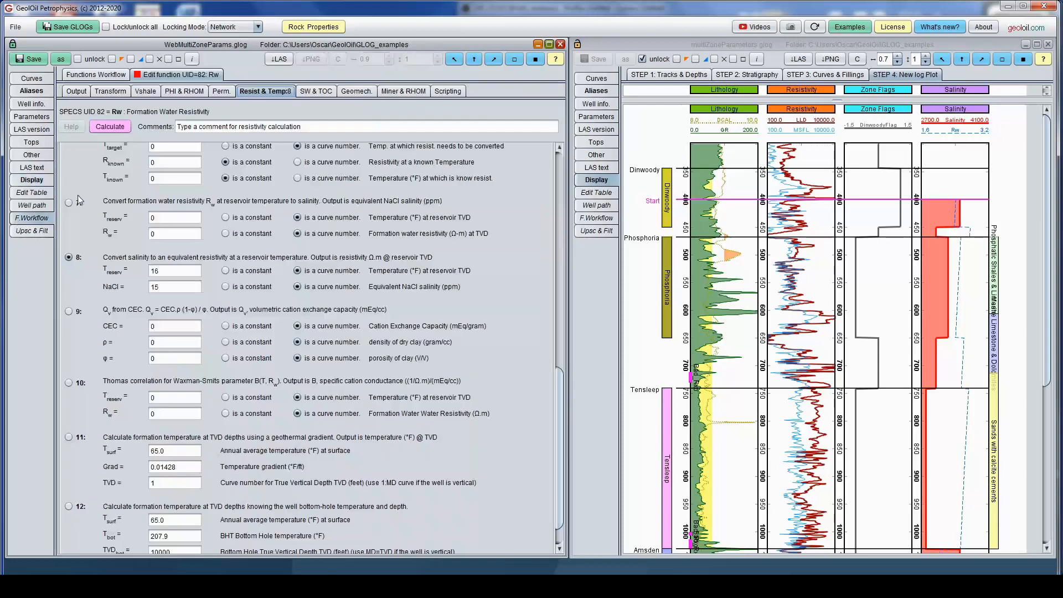
{"action": "left_click", "coordinate": [99, 74]}
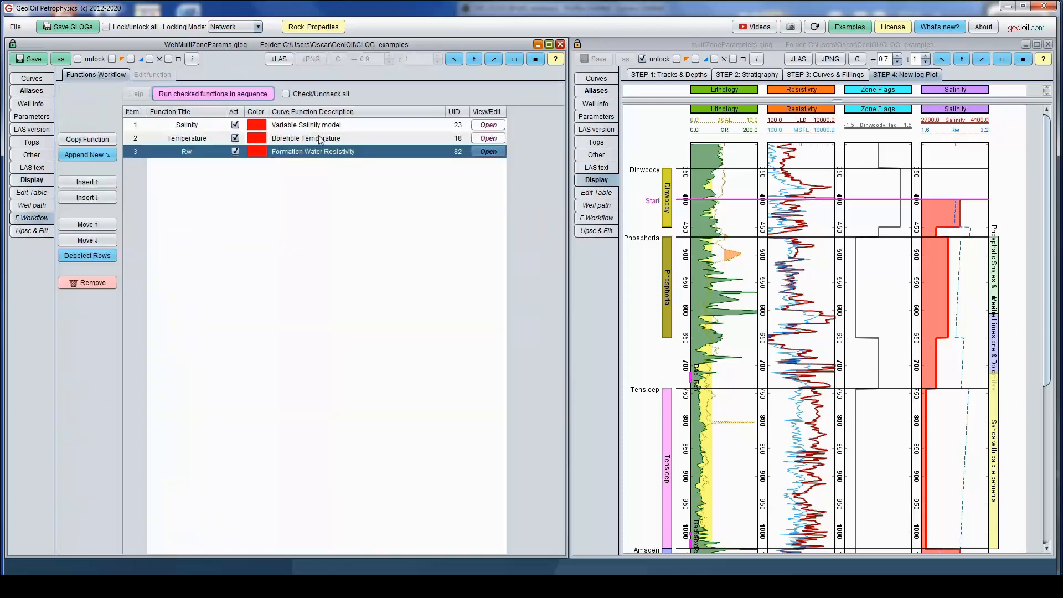
{"action": "left_click", "coordinate": [480, 126]}
{"action": "left_click", "coordinate": [484, 125]}
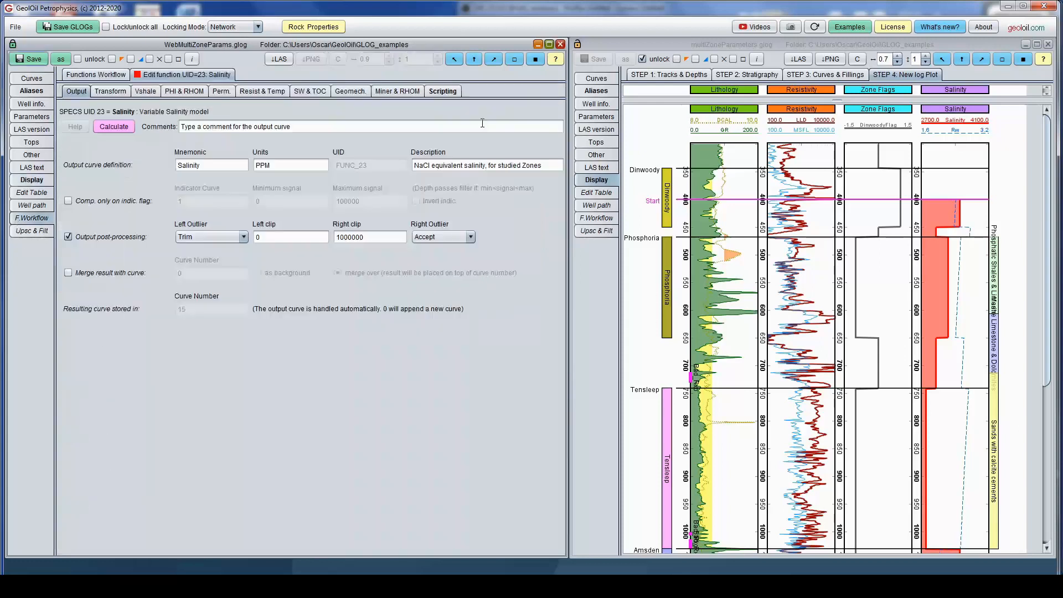
{"action": "left_click", "coordinate": [441, 91]}
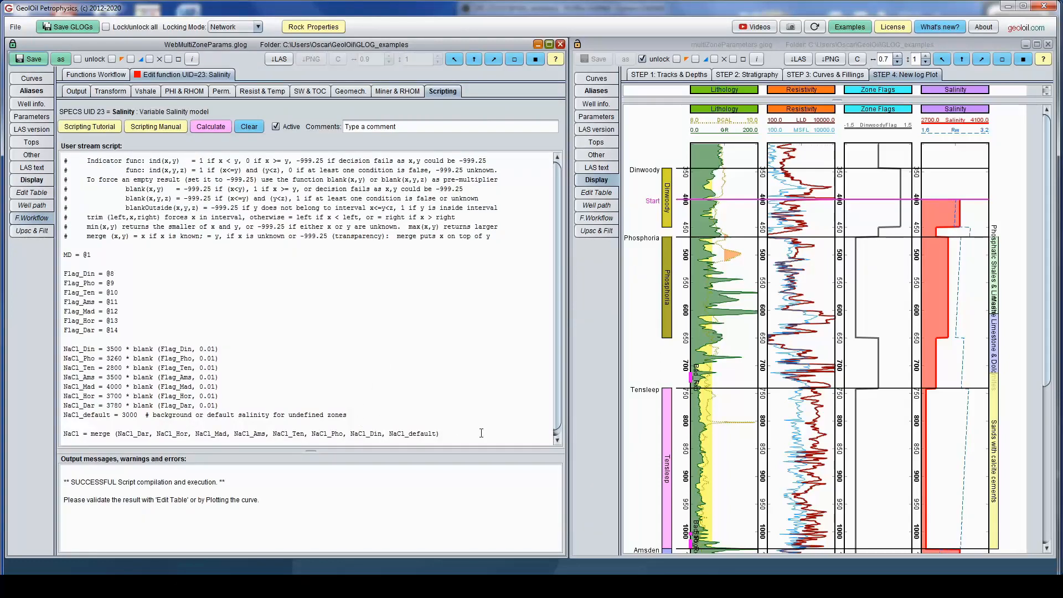
{"action": "left_click_drag", "start_coordinate": [470, 437], "coordinate": [246, 359]}
{"action": "left_click_drag", "start_coordinate": [108, 283], "coordinate": [62, 254]}
{"action": "left_click", "coordinate": [100, 245]}
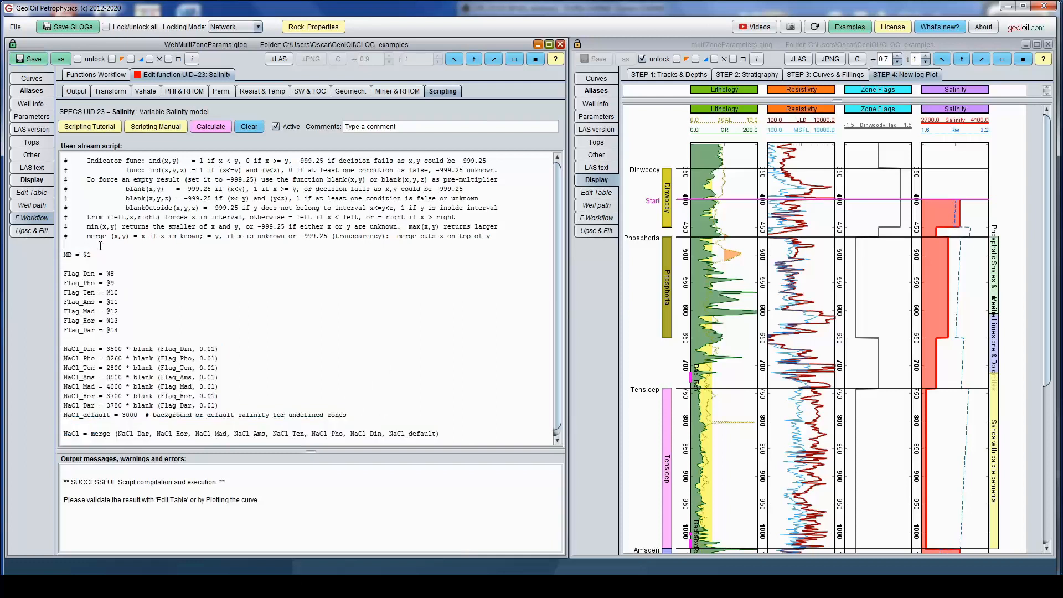